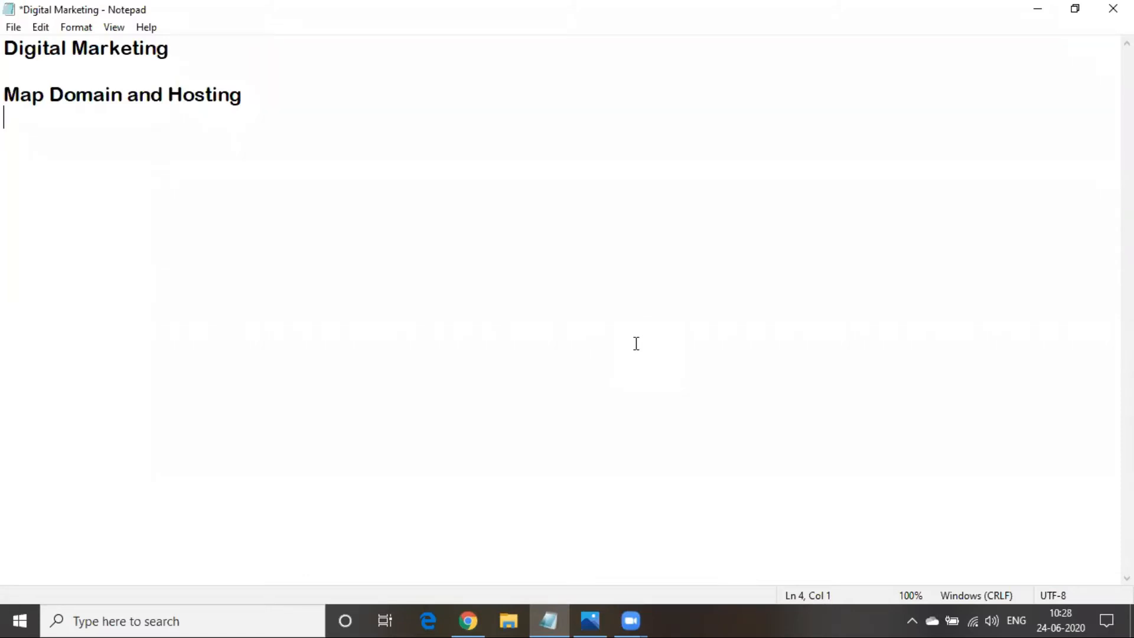
Check the 'Map Domain and Hosting' heading in the Digital Marketing notes, then minimize Notepad
click(253, 93)
drag(6, 94, 209, 101)
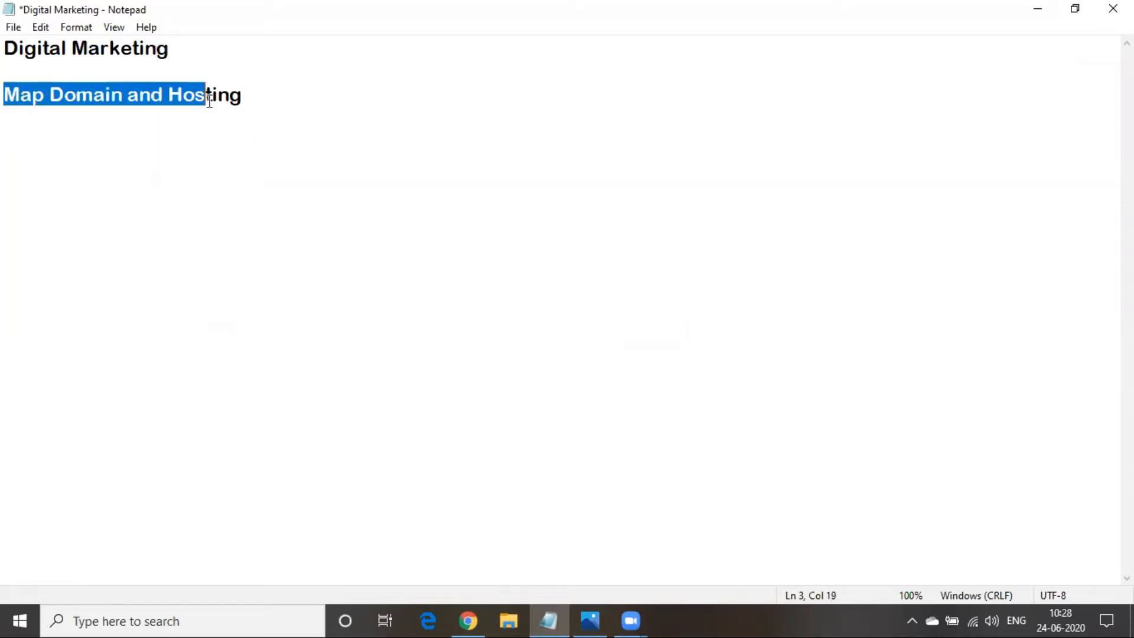
click(249, 107)
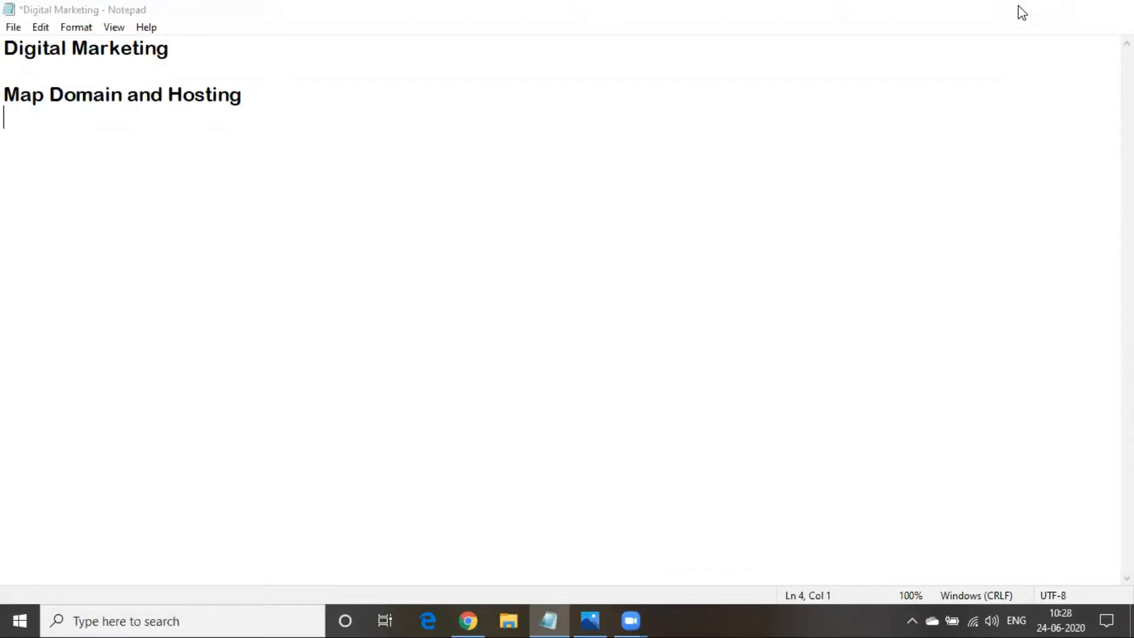
click(1021, 10)
Bring up Chrome's GoDaddy tab and try signing in to the GoDaddy account
click(470, 619)
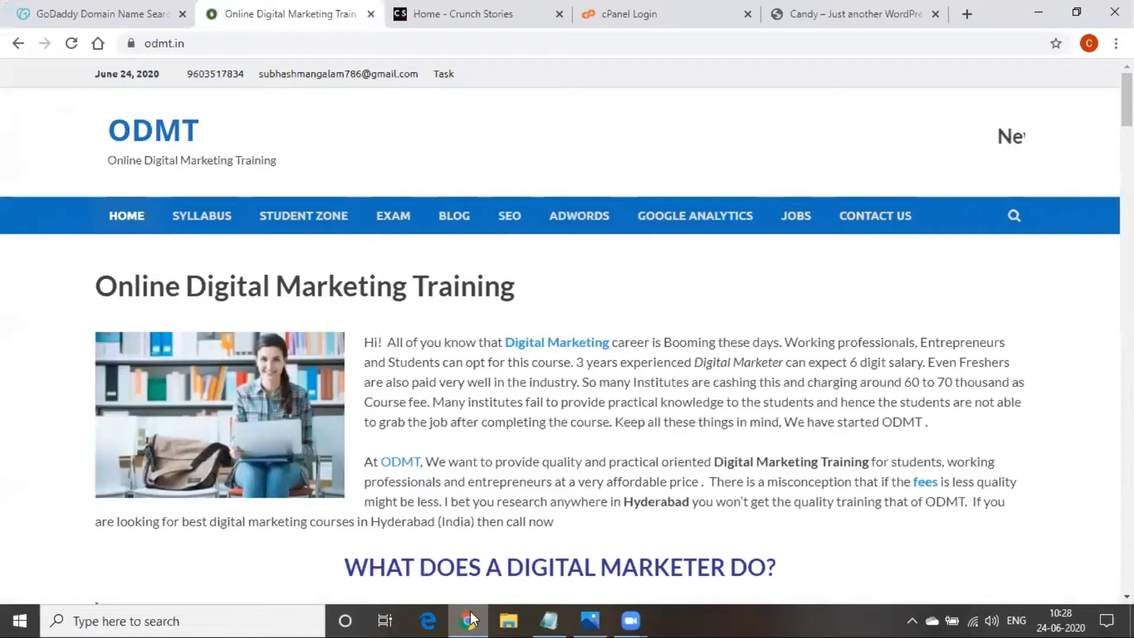
click(75, 15)
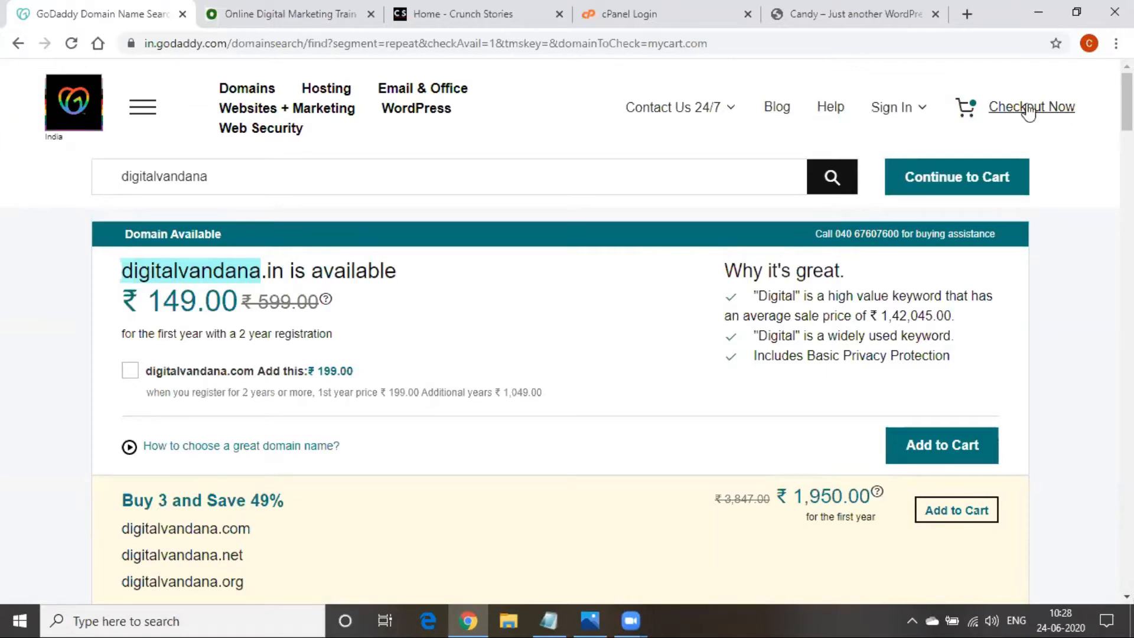
click(885, 109)
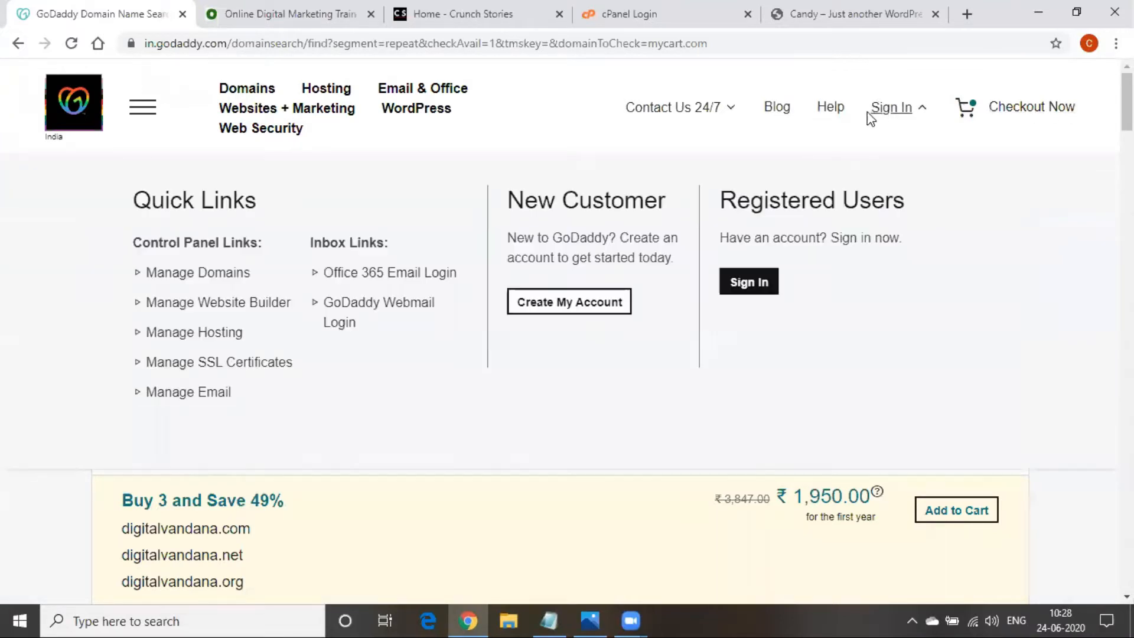
click(750, 290)
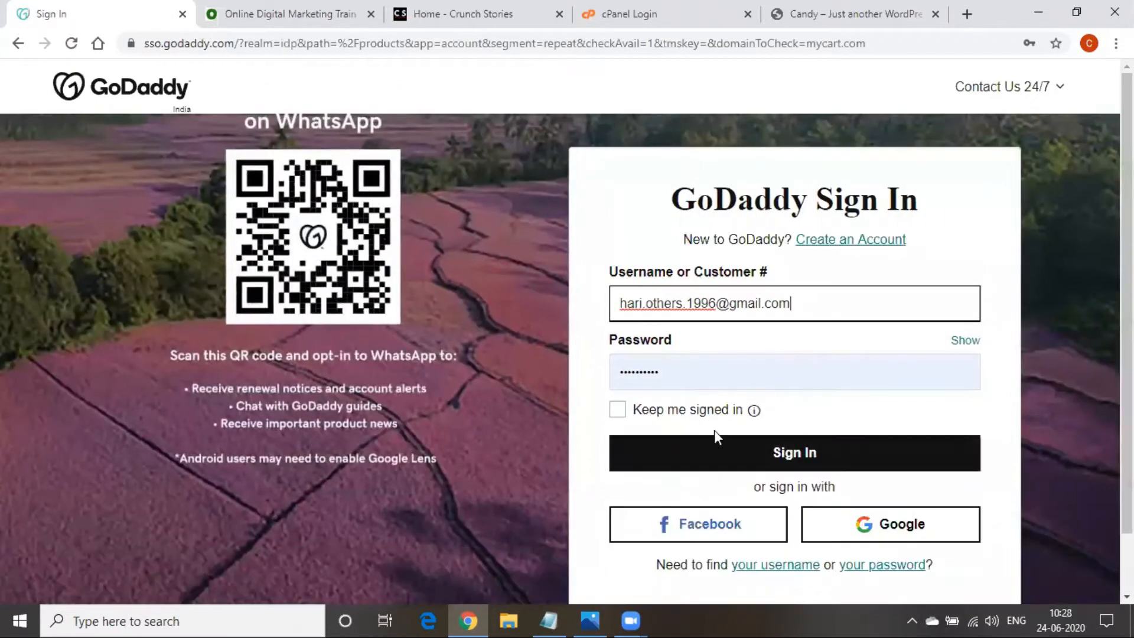
click(715, 455)
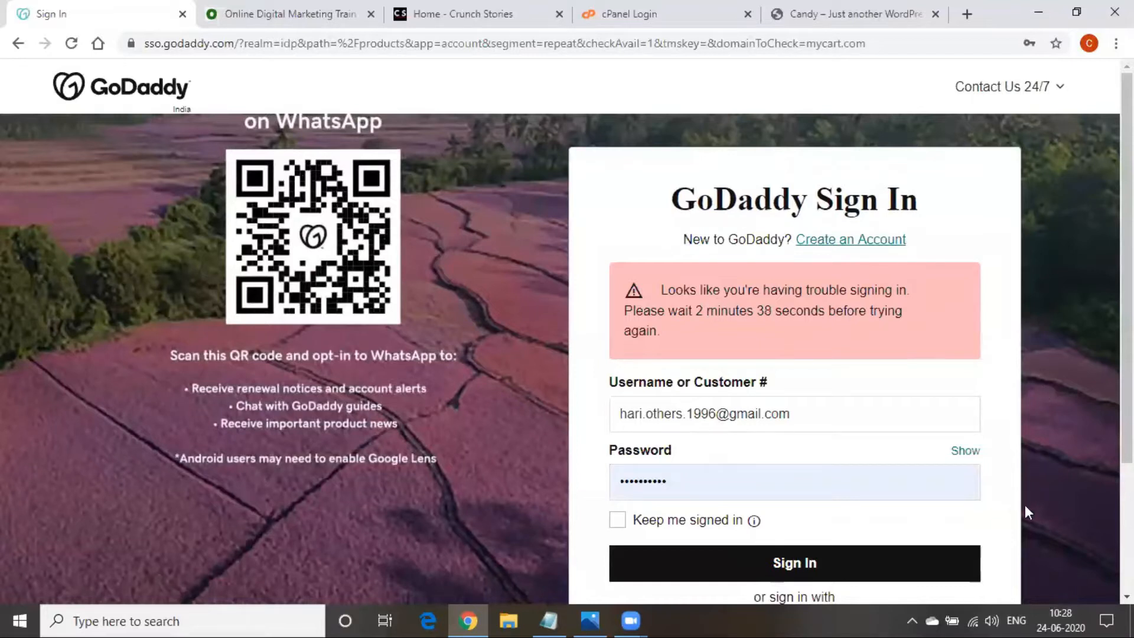
click(690, 488)
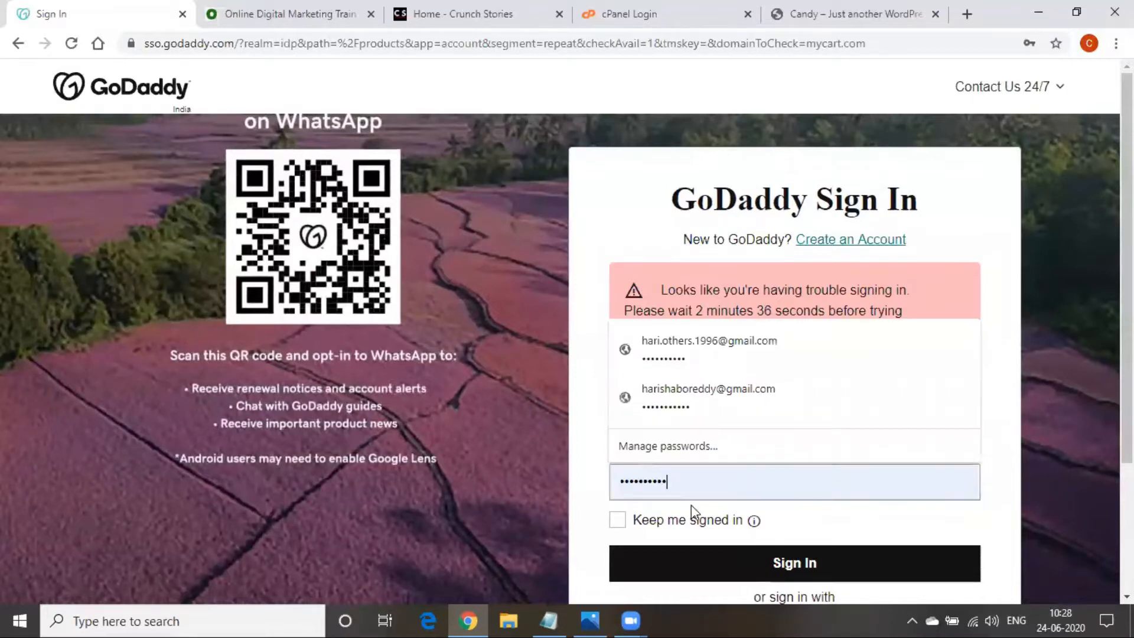
click(706, 562)
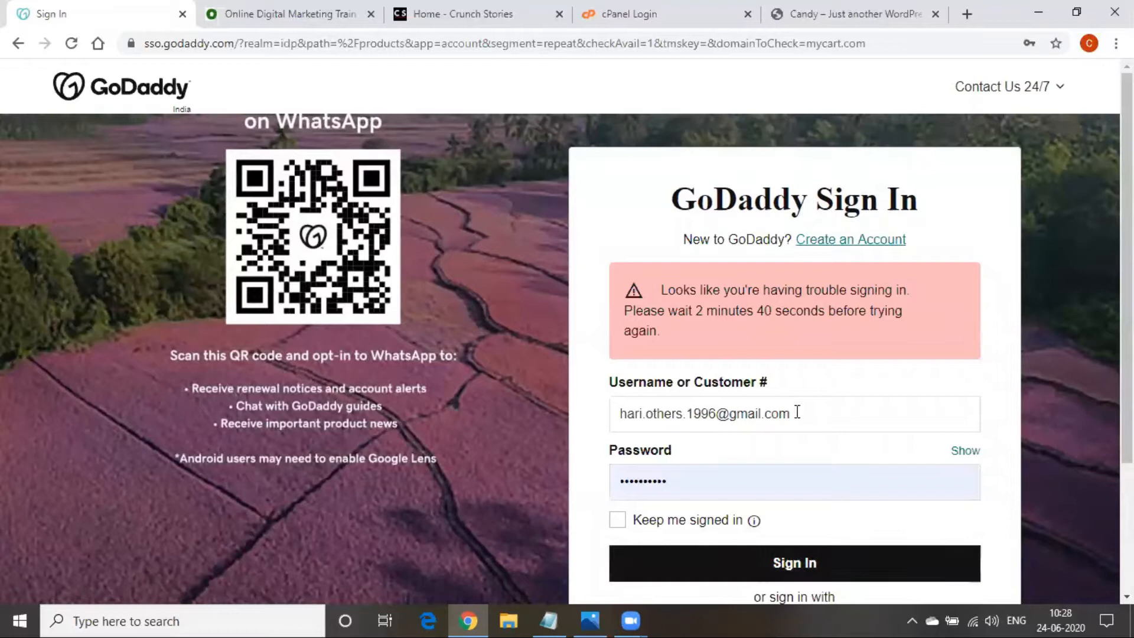
Load godaddy.in in the address bar and check the Wi-Fi connection status
click(380, 45)
text(godaddy.in)
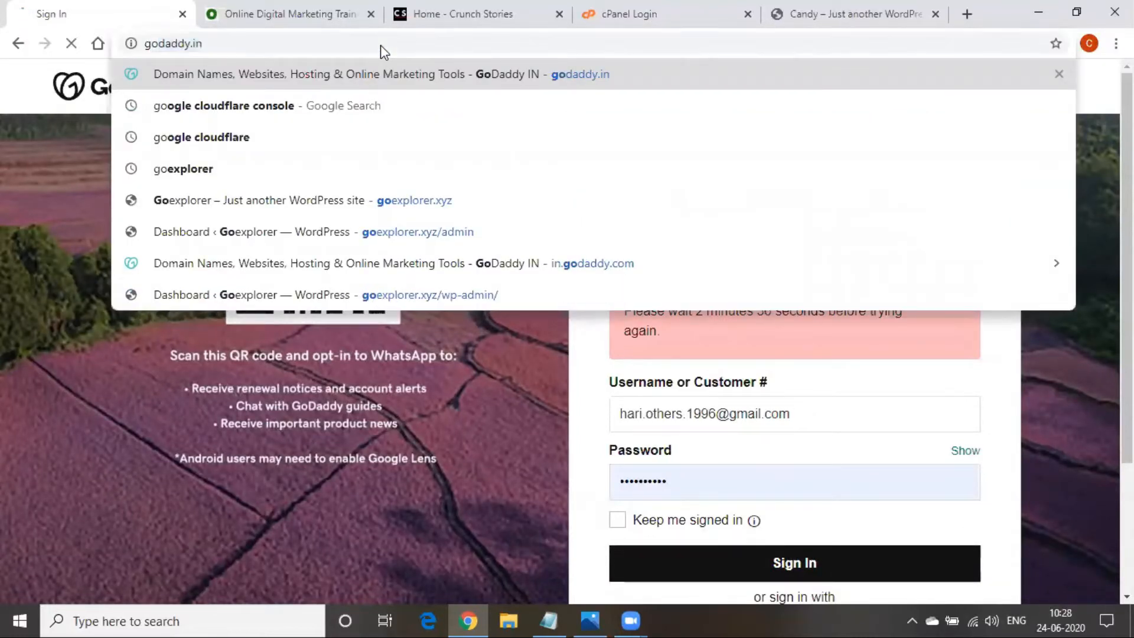
key(Return)
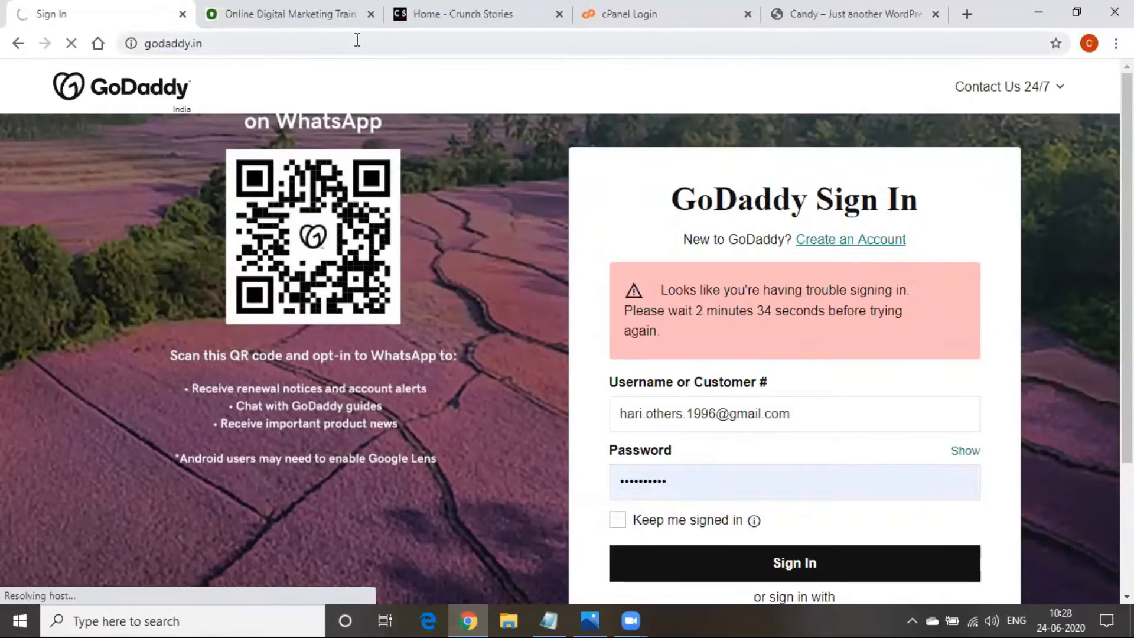
click(974, 610)
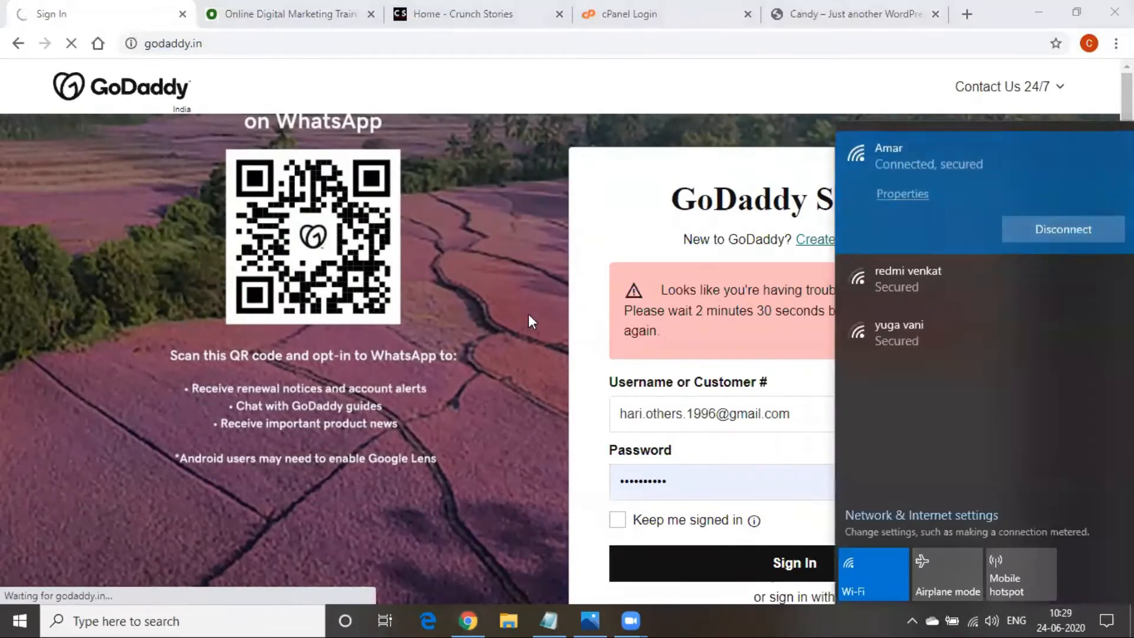
click(492, 292)
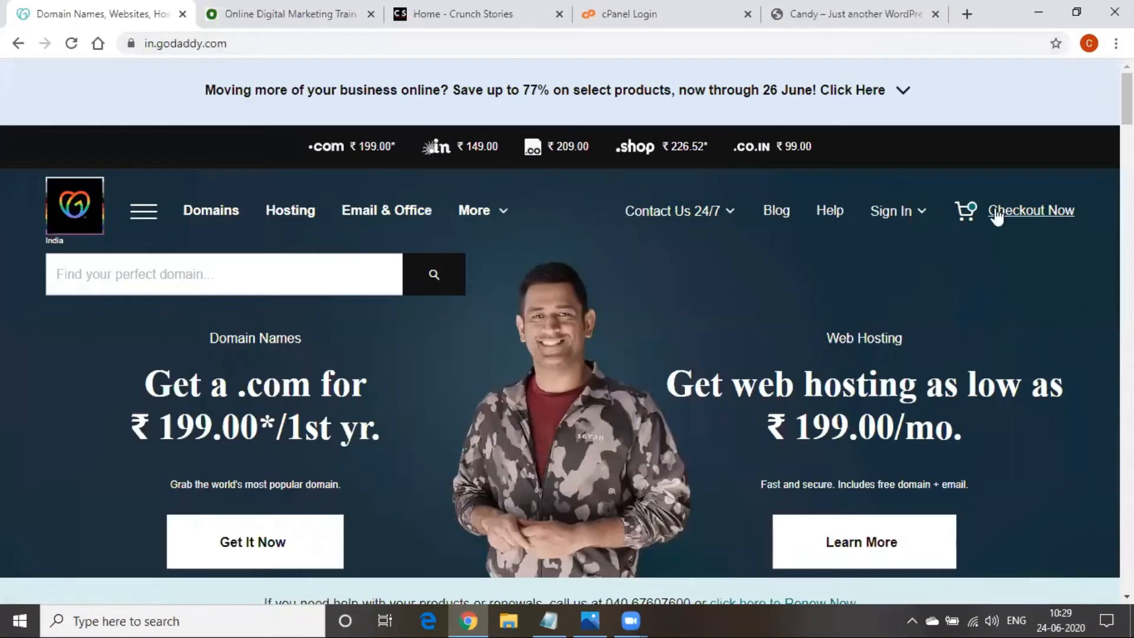
Sign in to GoDaddy, refilling the Password field with the saved password and resubmitting
click(873, 213)
click(748, 394)
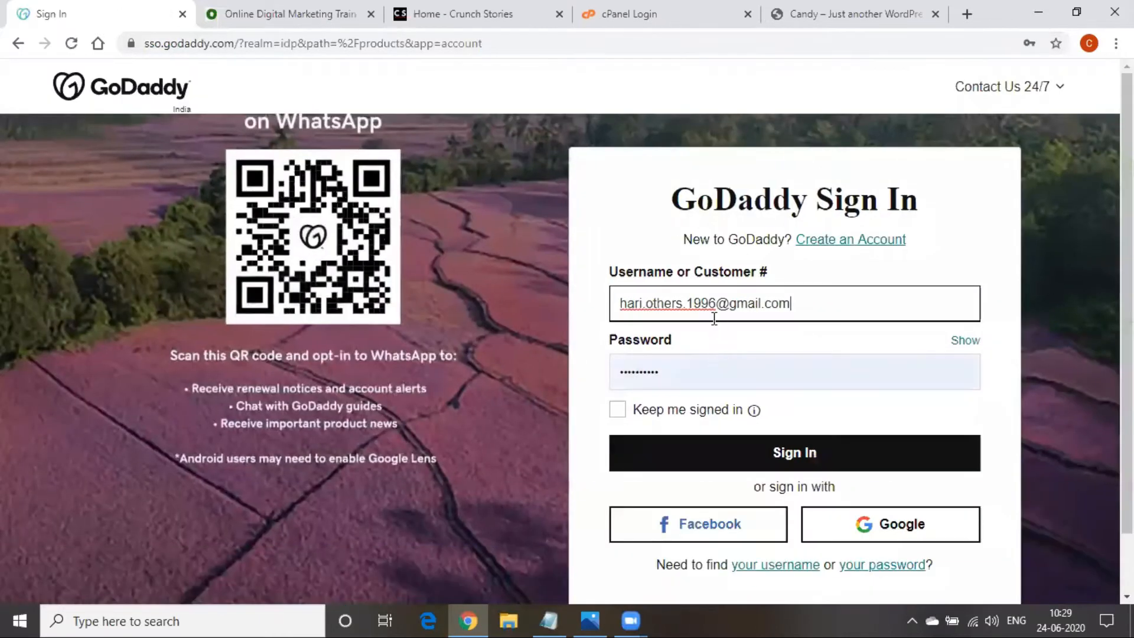
click(673, 453)
click(671, 468)
key(BackSpace)
key(BackSpace)
key(BackSpace)
key(BackSpace)
key(BackSpace)
key(BackSpace)
key(BackSpace)
key(BackSpace)
key(BackSpace)
key(BackSpace)
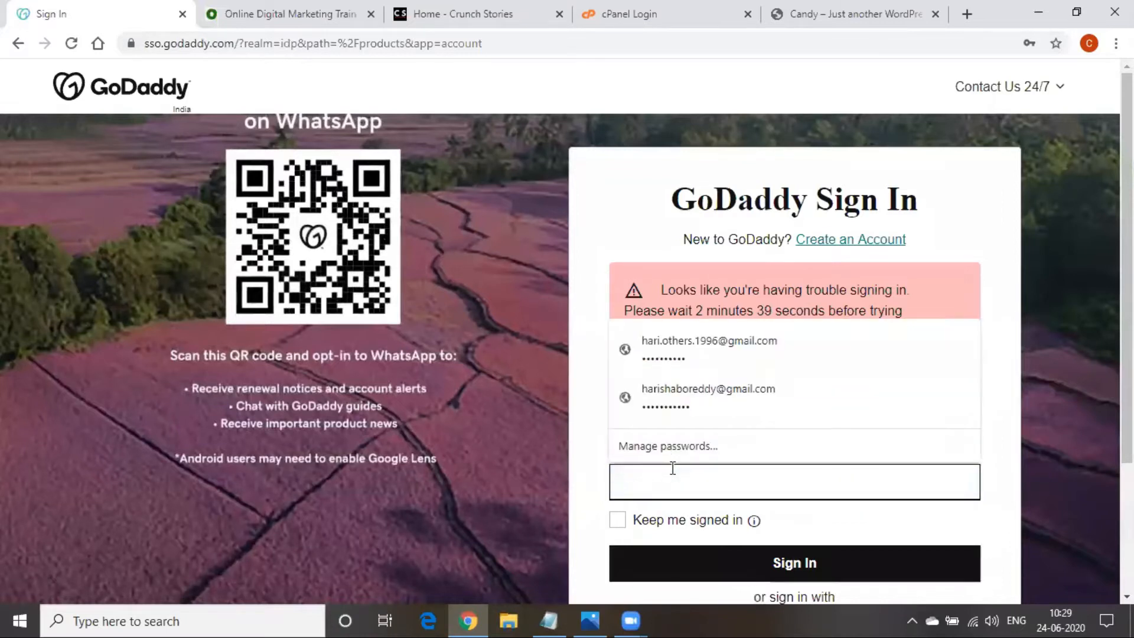
click(708, 401)
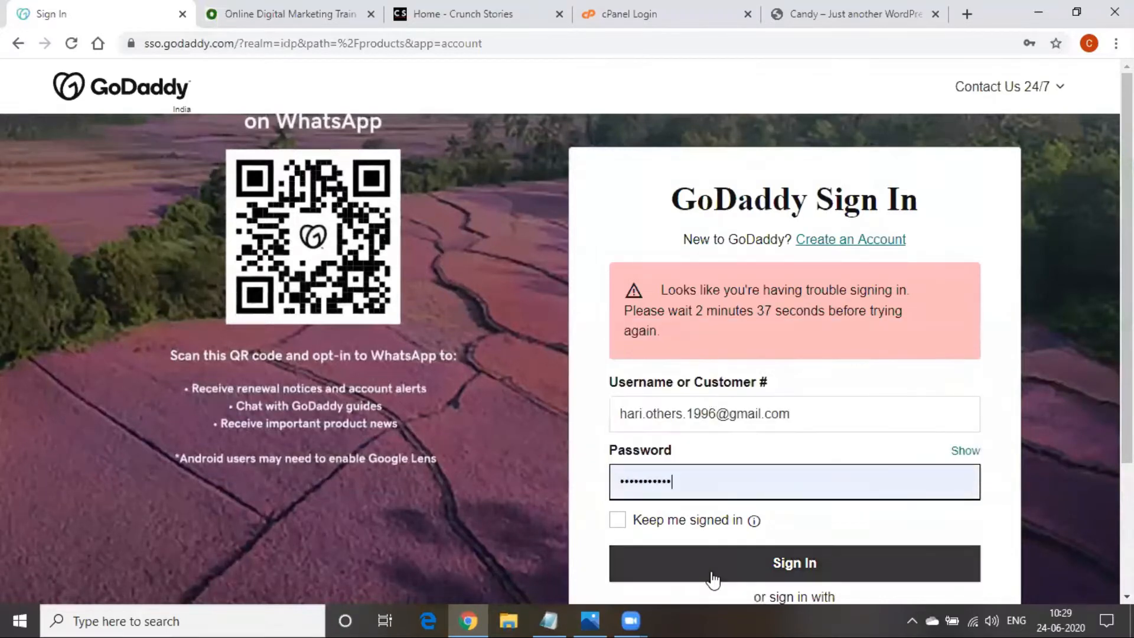
click(719, 551)
click(702, 482)
key(BackSpace)
key(BackSpace)
key(BackSpace)
key(BackSpace)
key(BackSpace)
key(BackSpace)
key(BackSpace)
key(BackSpace)
key(BackSpace)
key(BackSpace)
key(BackSpace)
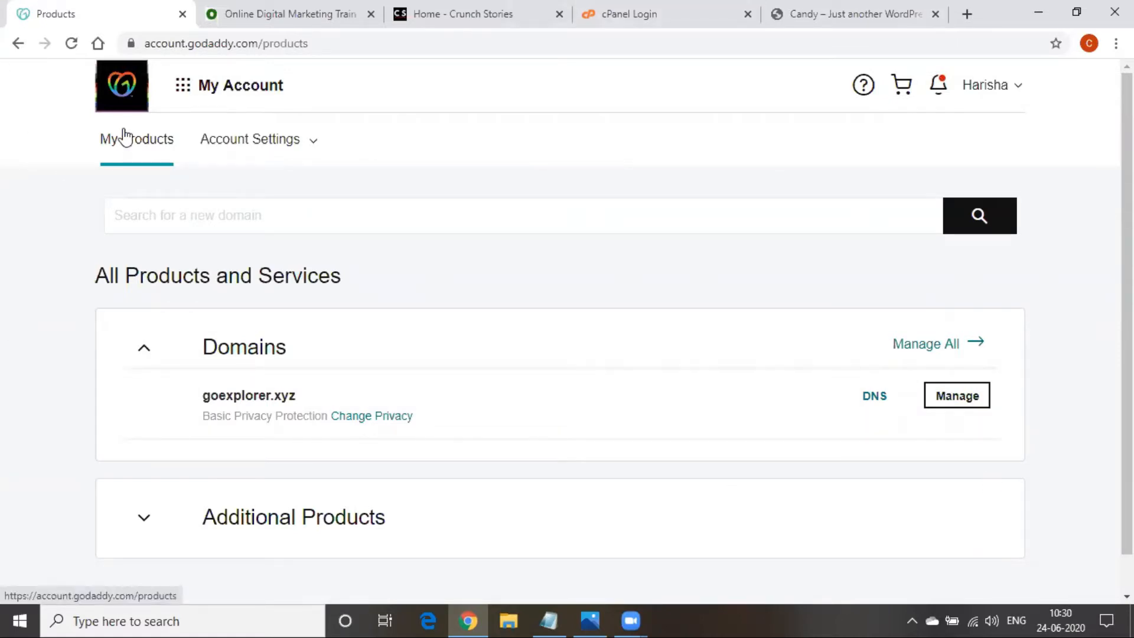
Refresh the My Products page and scroll down to the Domains list
click(125, 137)
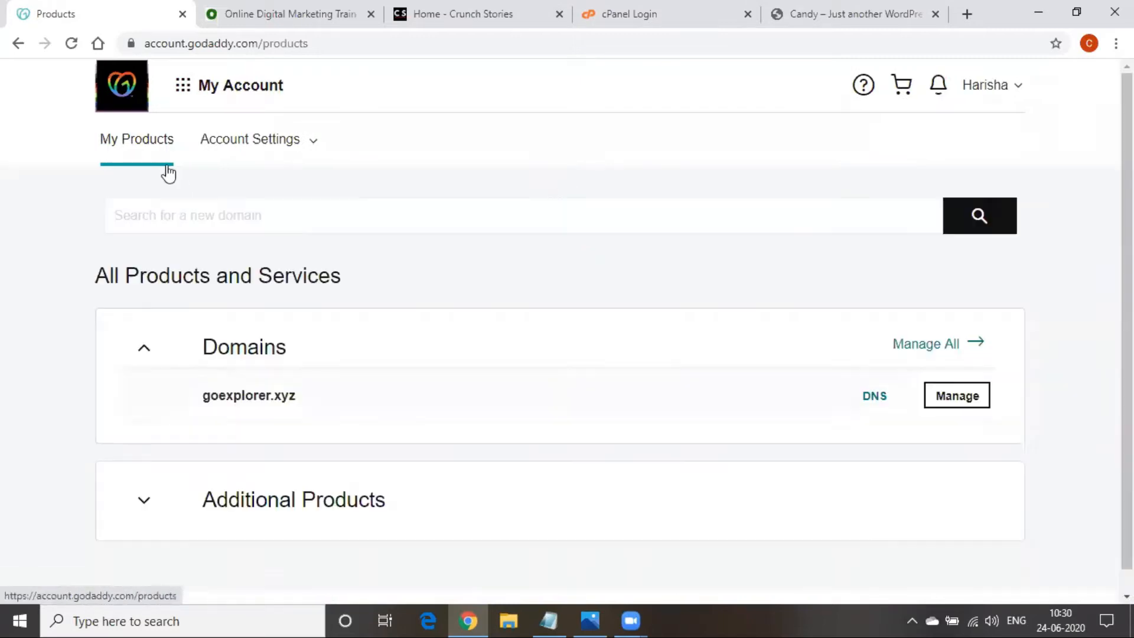
click(168, 172)
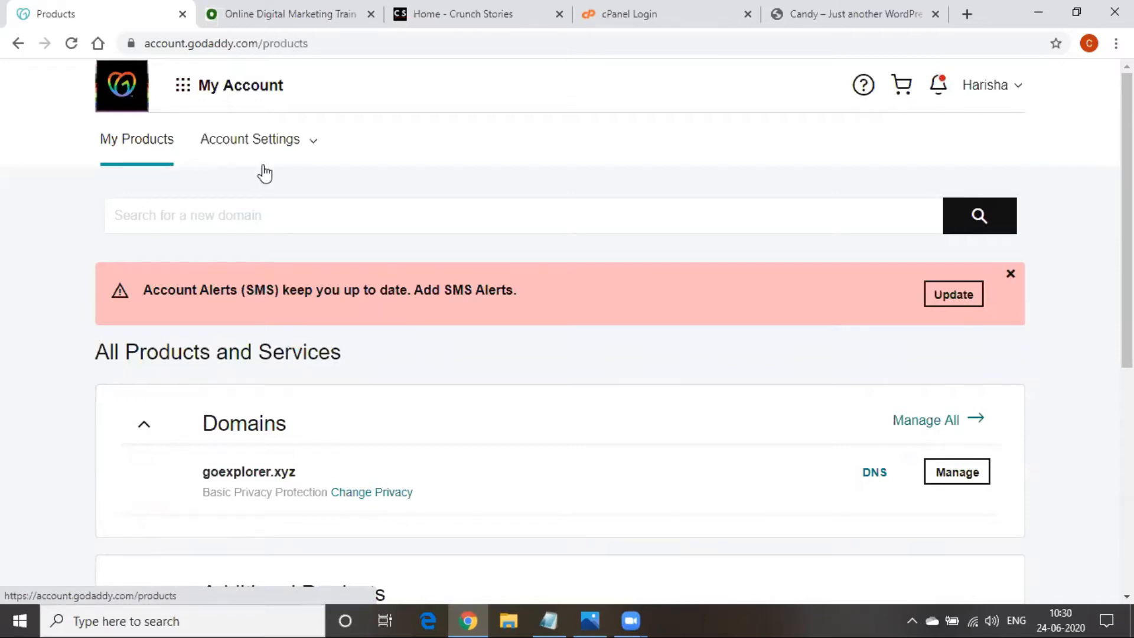
scroll(331, 420, down, 3)
scroll(211, 456, up, 3)
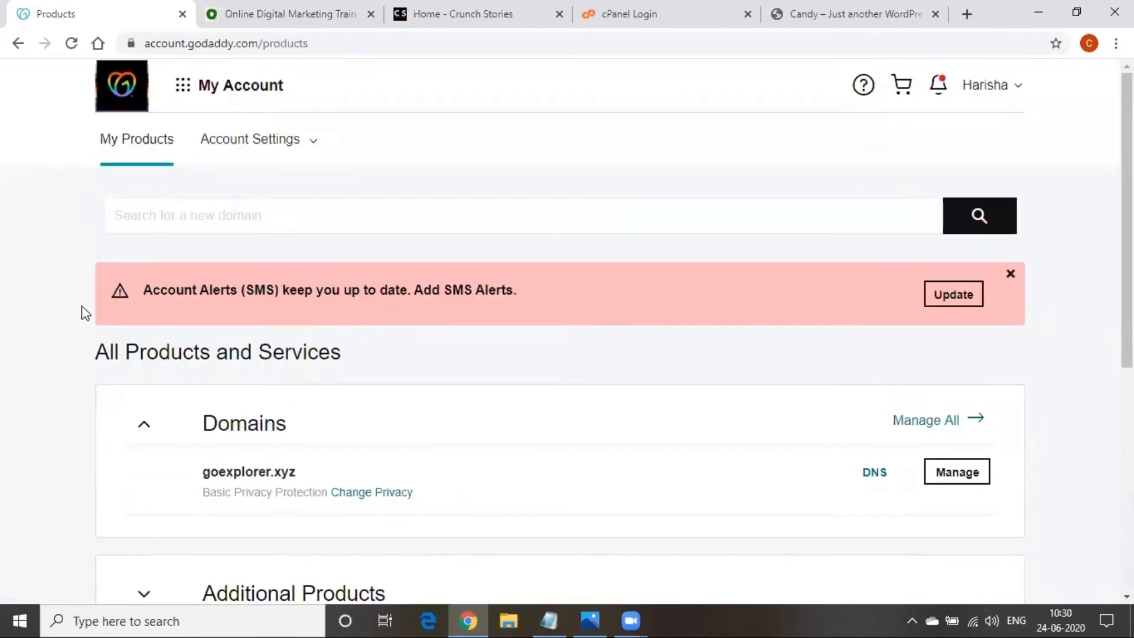
scroll(274, 322, down, 3)
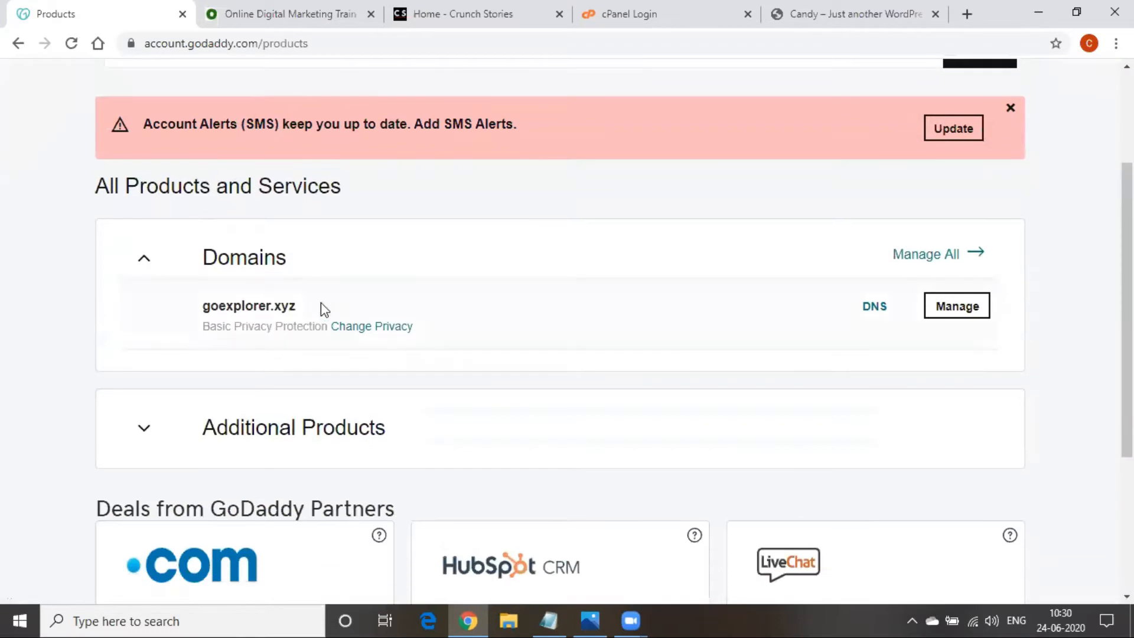
Highlight the goexplorer.xyz domain name and open its DNS settings
drag(313, 305, 210, 305)
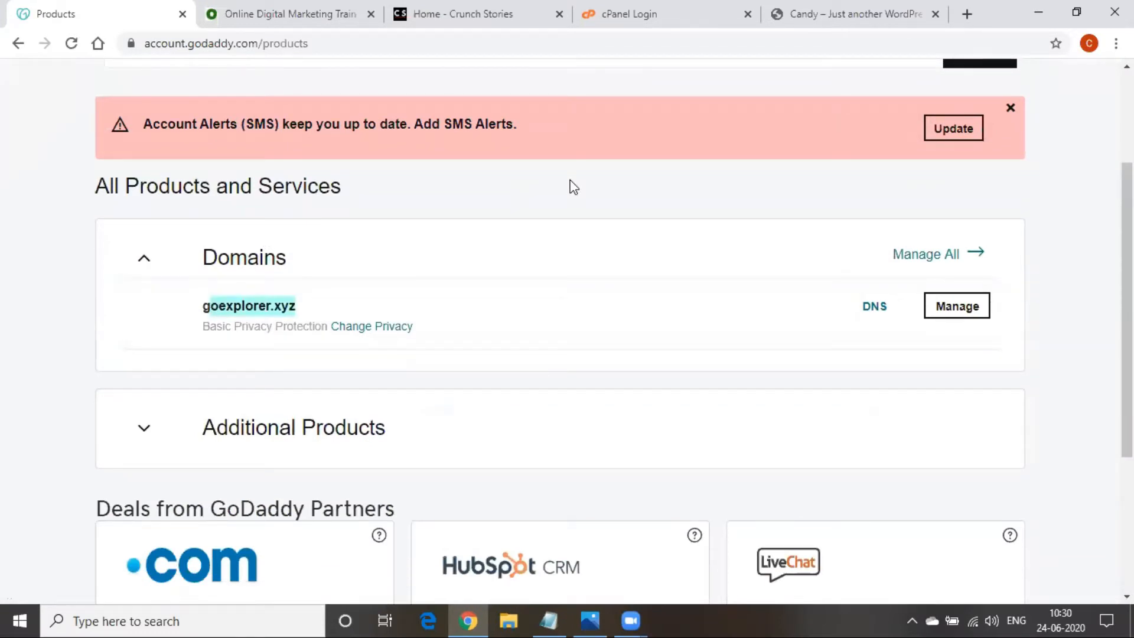
click(302, 306)
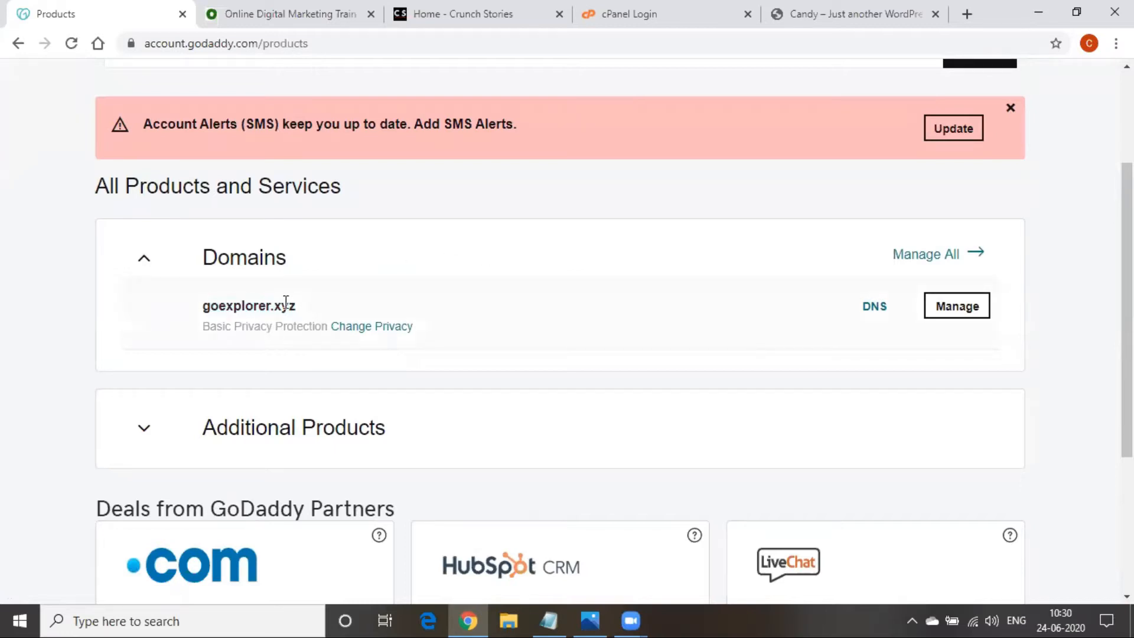
drag(277, 306, 302, 313)
click(285, 308)
drag(274, 307, 324, 310)
click(536, 332)
click(877, 307)
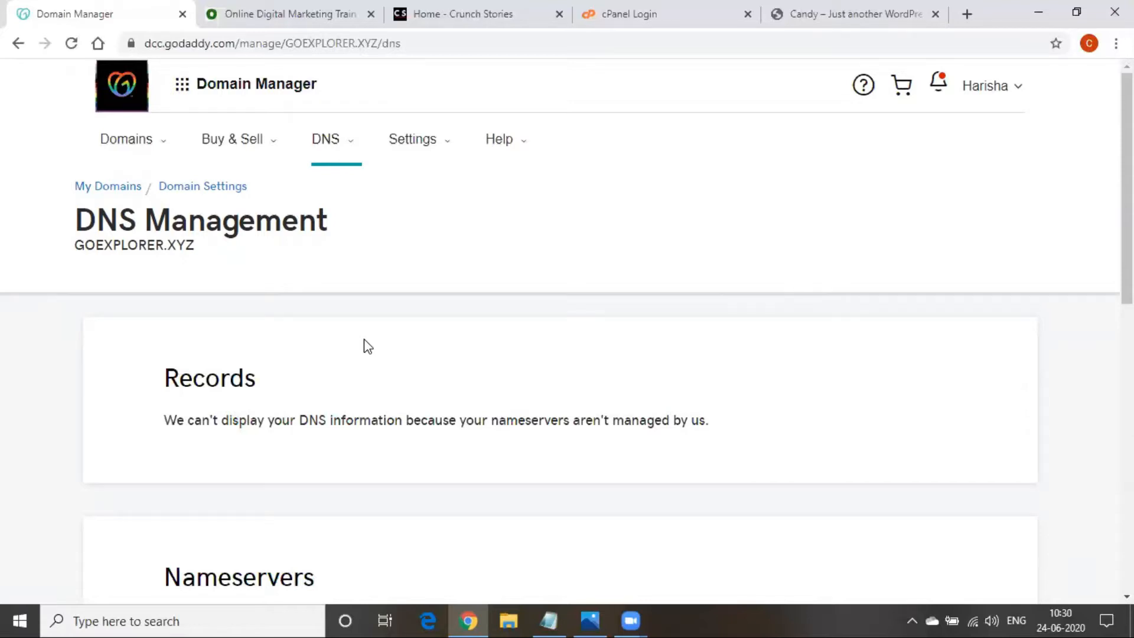
Scroll goexplorer.xyz's DNS Management page to Nameservers and open the Change form
scroll(367, 347, down, 3)
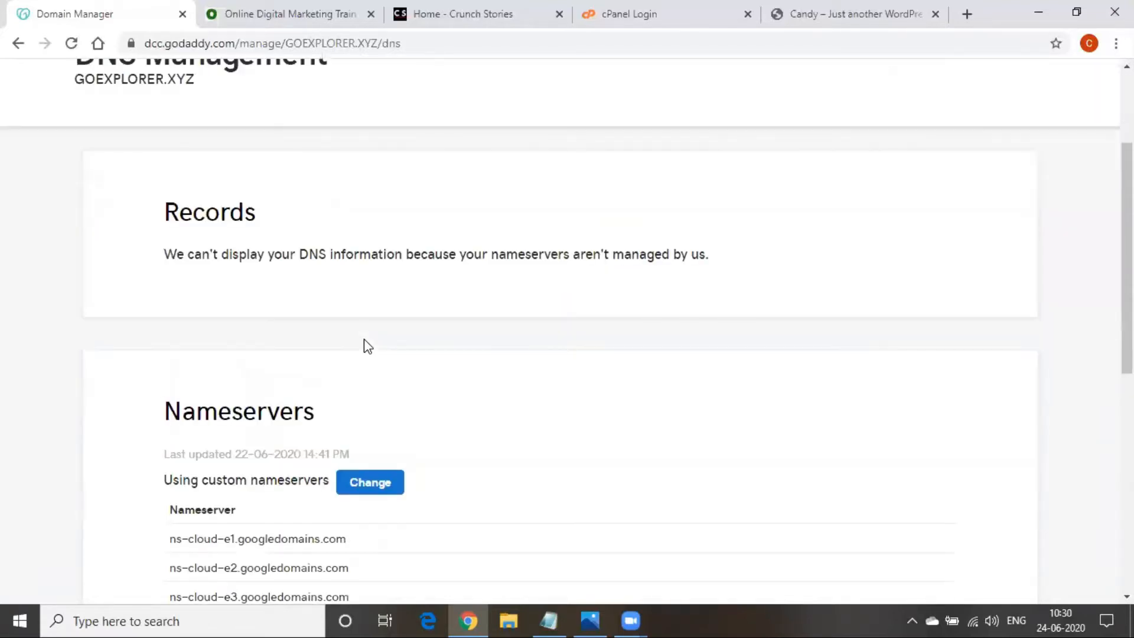
scroll(367, 346, up, 3)
drag(488, 420, 566, 421)
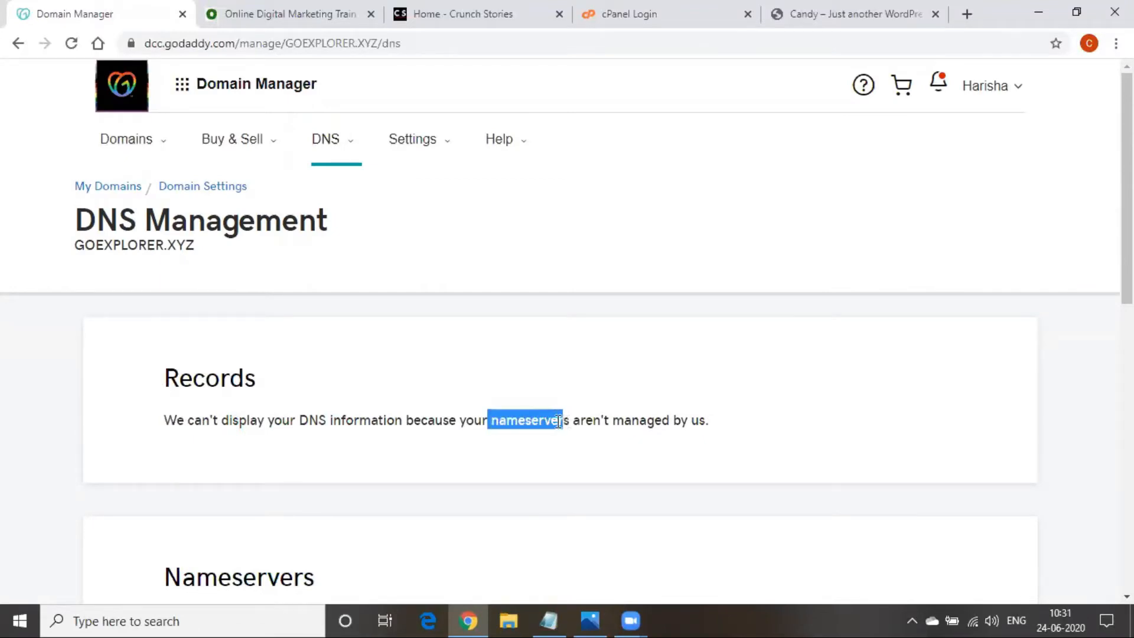
scroll(425, 400, down, 3)
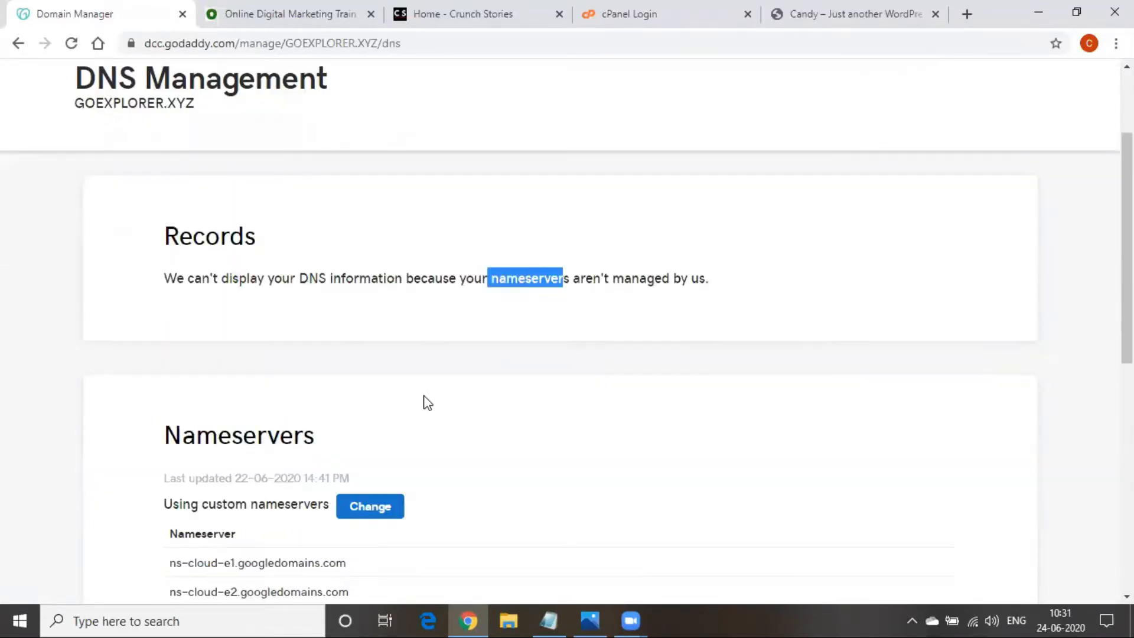
drag(181, 413, 405, 410)
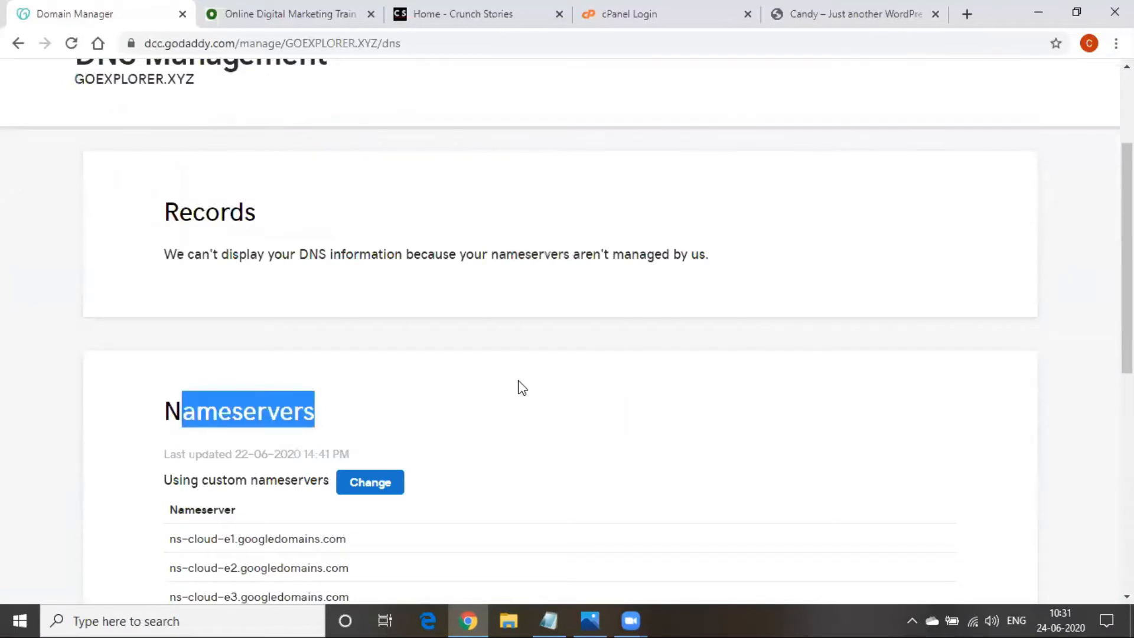
scroll(513, 332, down, 4)
scroll(513, 333, down, 3)
scroll(373, 329, up, 3)
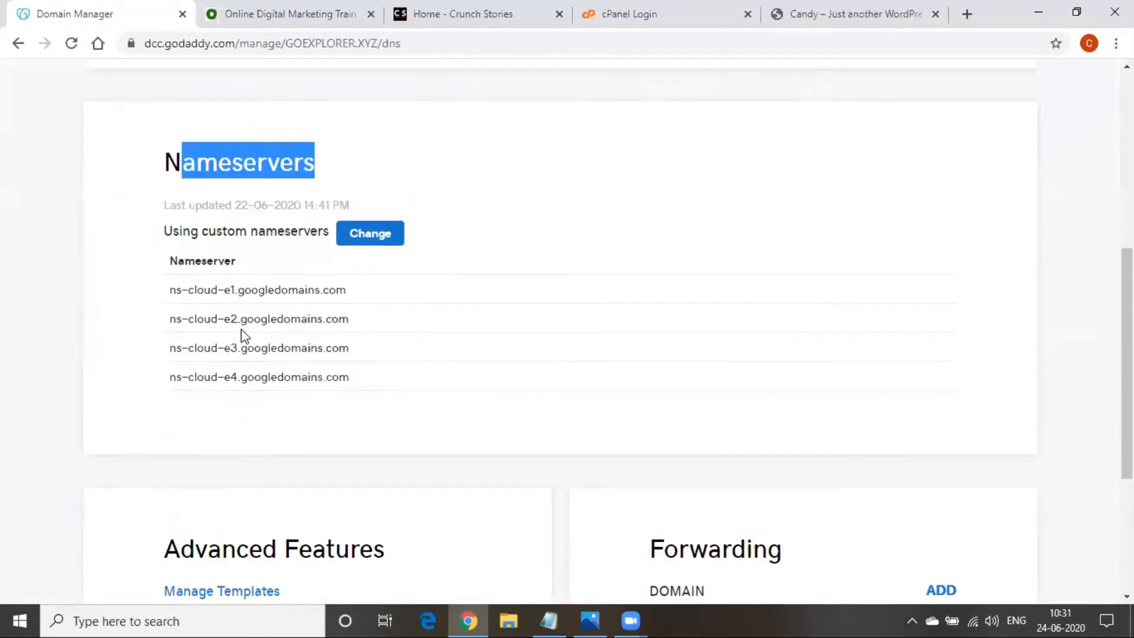
scroll(224, 440, up, 3)
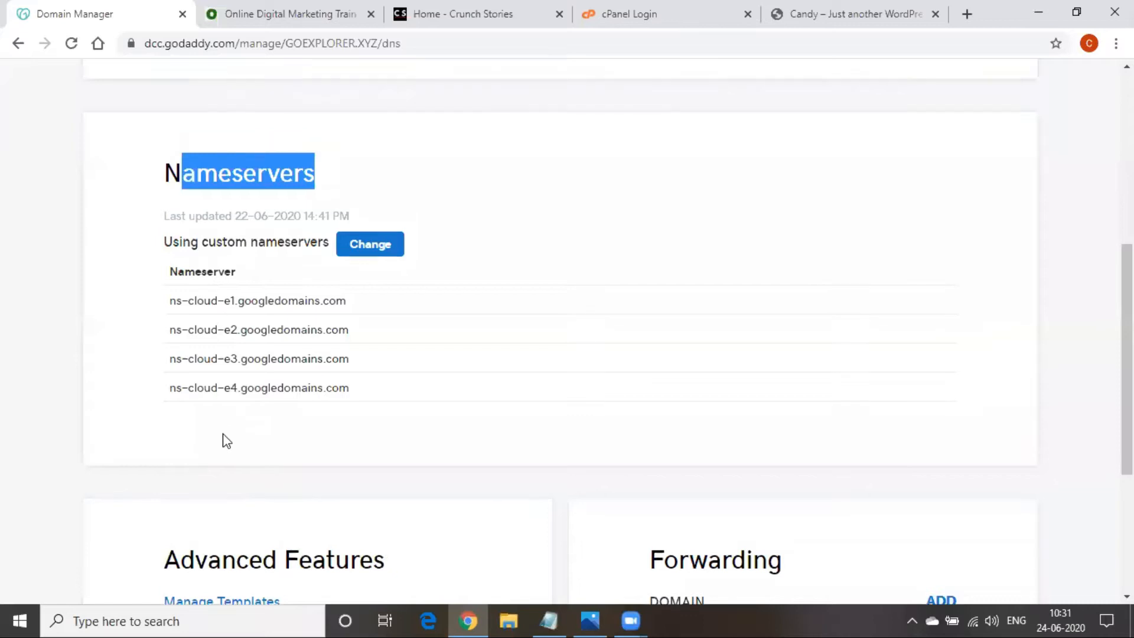
scroll(265, 428, up, 1)
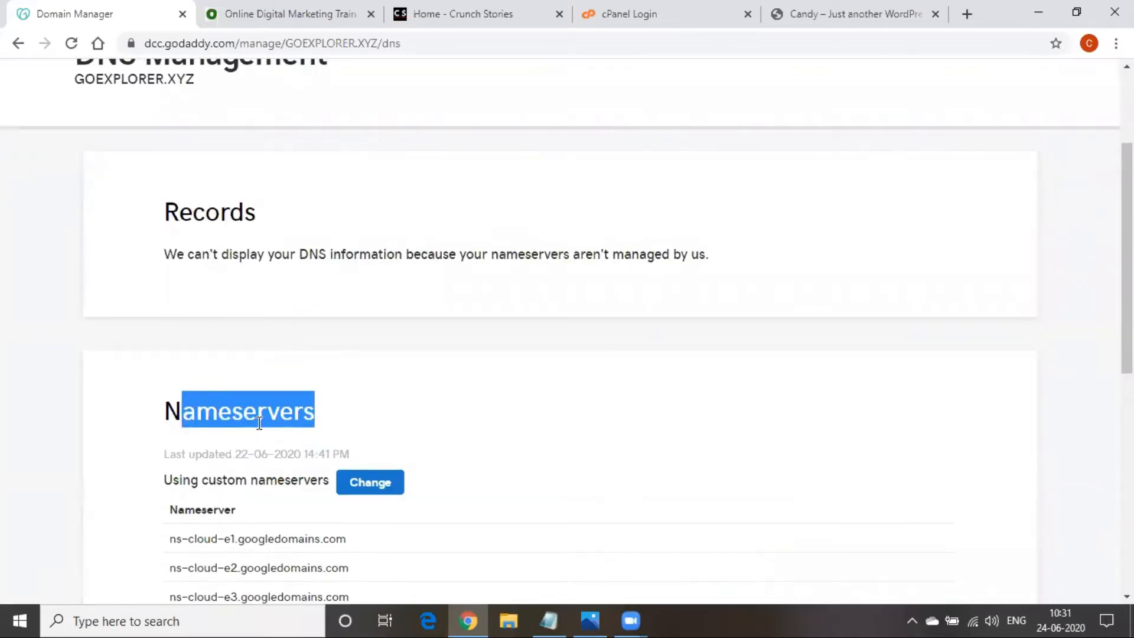
scroll(370, 420, down, 3)
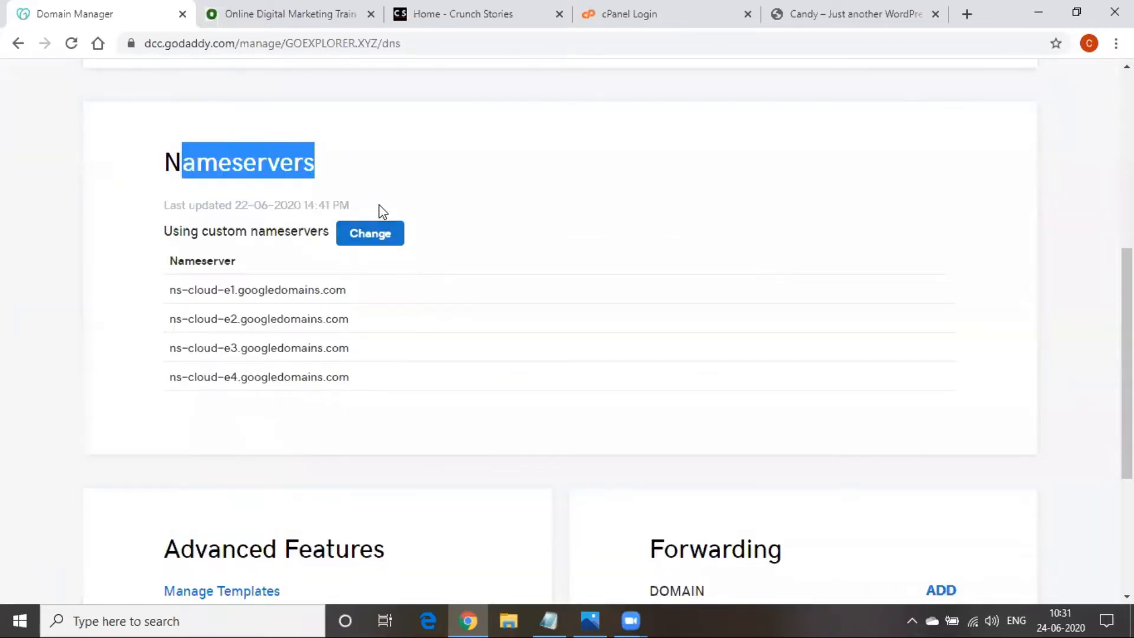
click(370, 237)
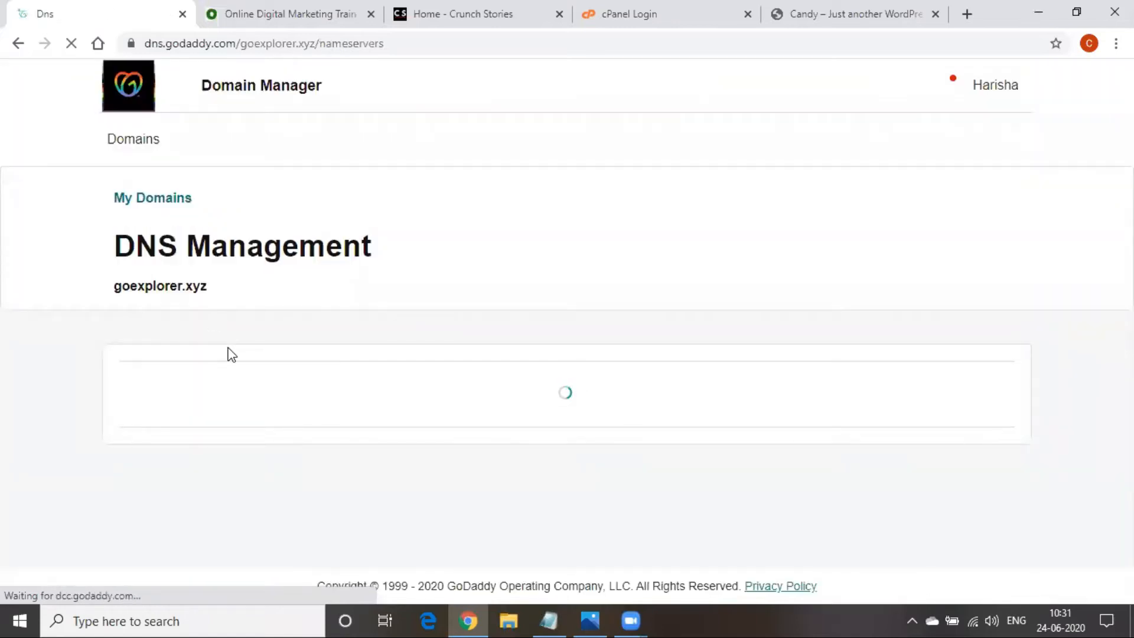
Save the four ns-cloud-e1 to e4 googledomains.com custom nameservers
scroll(230, 354, down, 2)
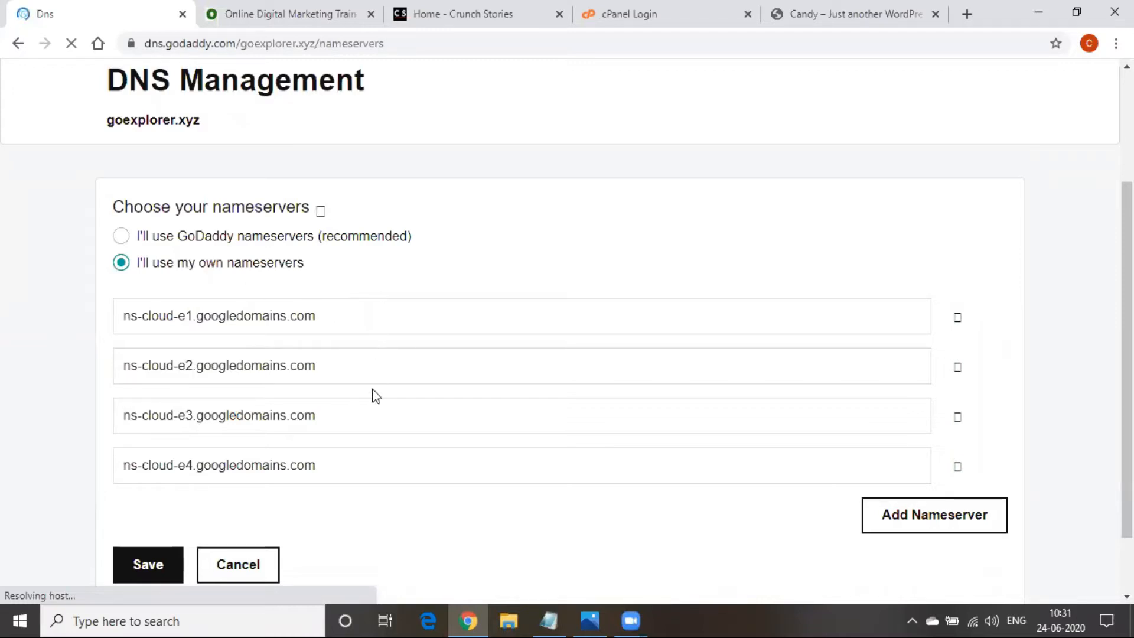
click(164, 570)
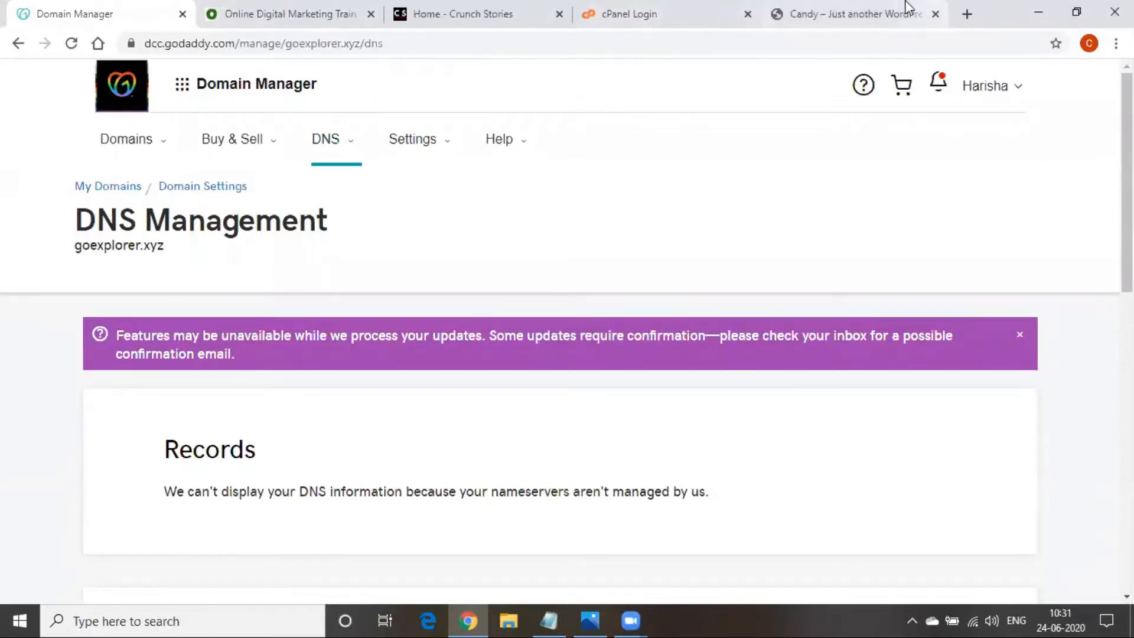
Open goexplorer.xyz in a new browser tab
click(822, 2)
click(408, 43)
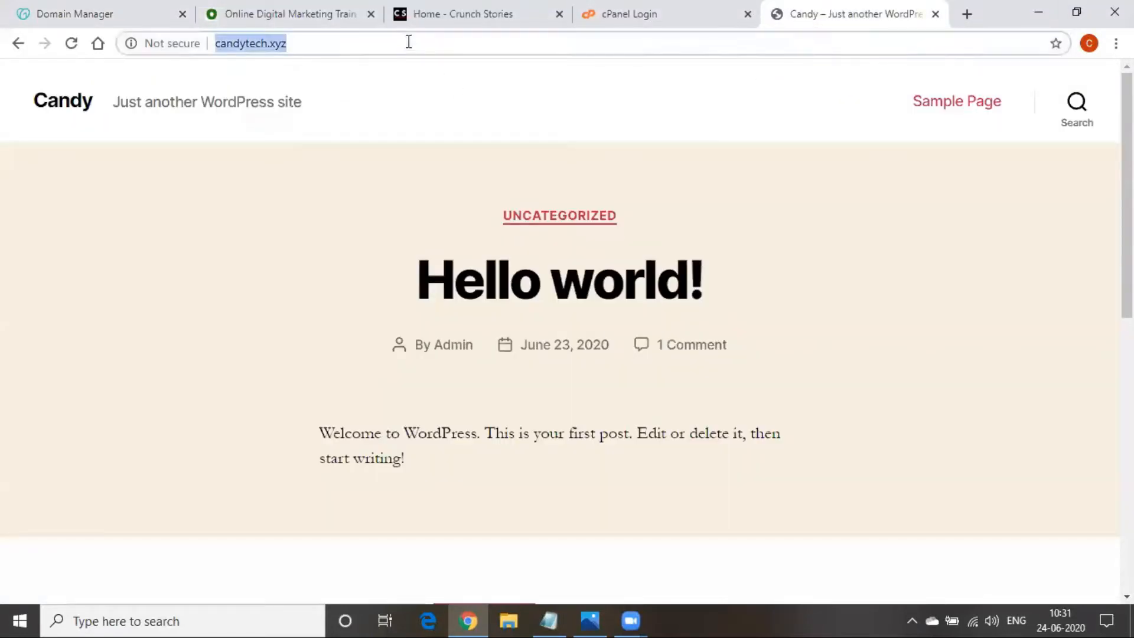
click(966, 13)
text(goexplorer.xyz)
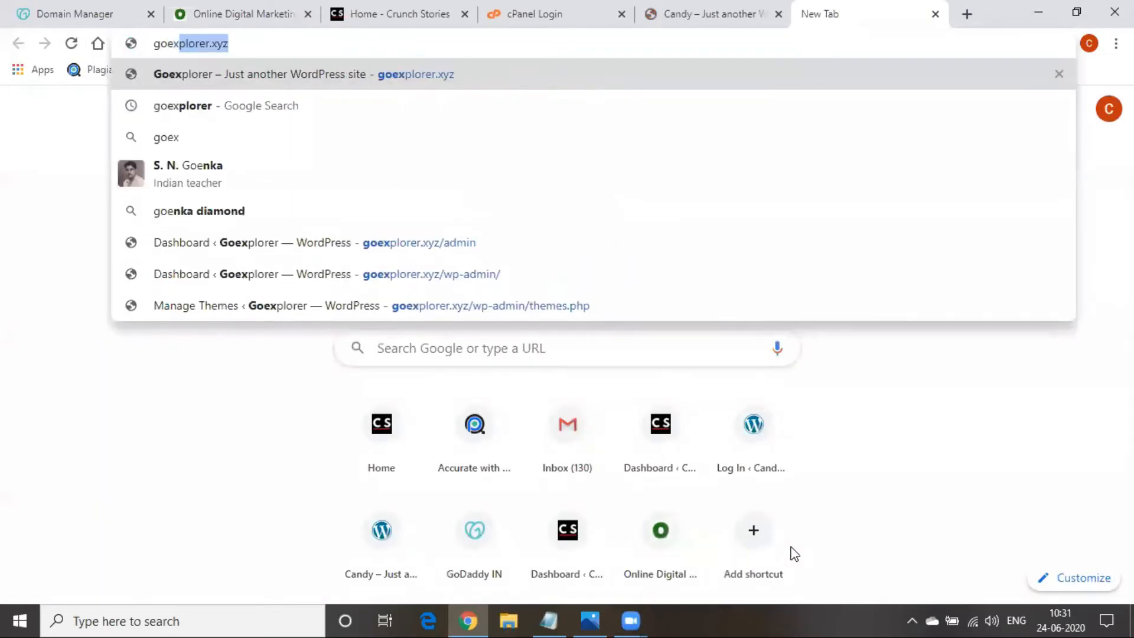
key(Return)
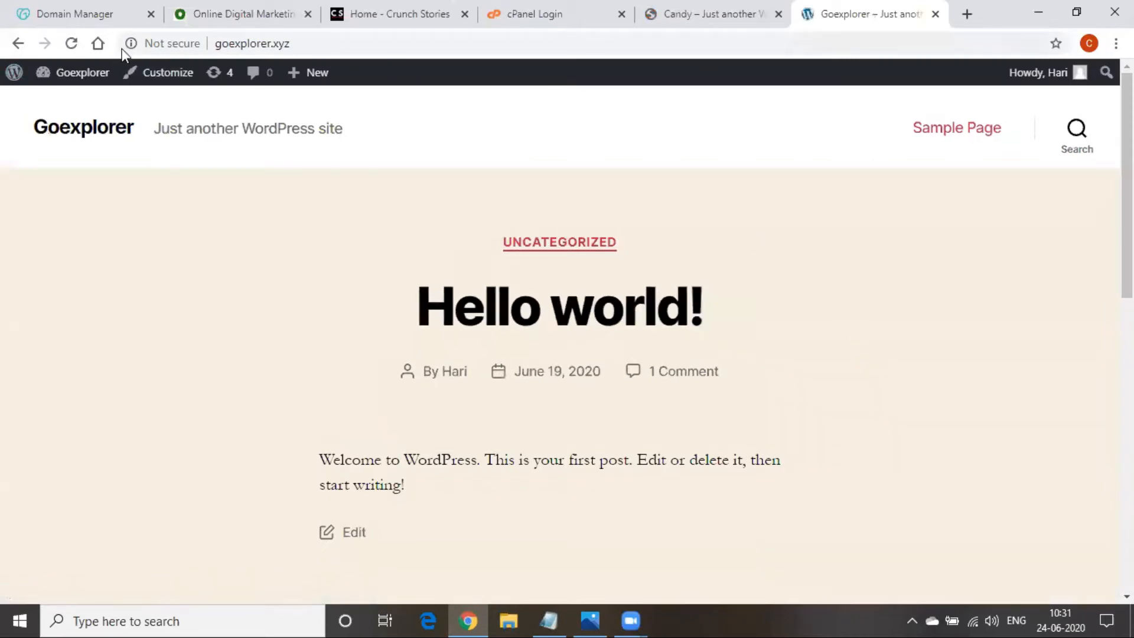
Scroll through the Goexplorer site, close its tab, and switch to the Map Domain and Hosting diagram
scroll(975, 227, down, 2)
scroll(972, 228, down, 10)
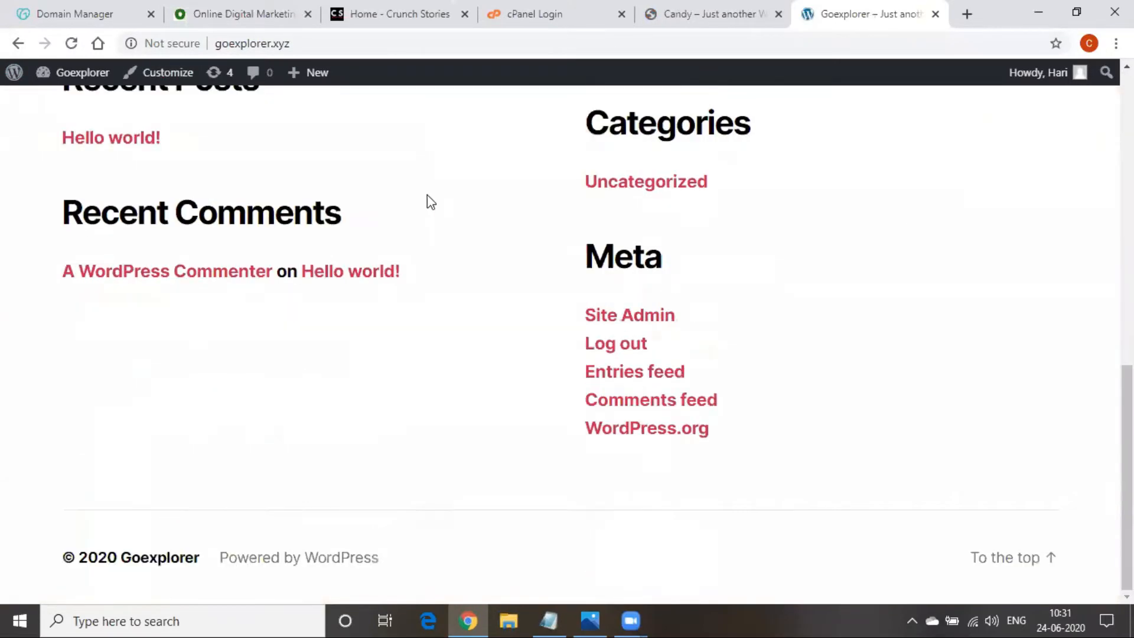
scroll(782, 132, up, 12)
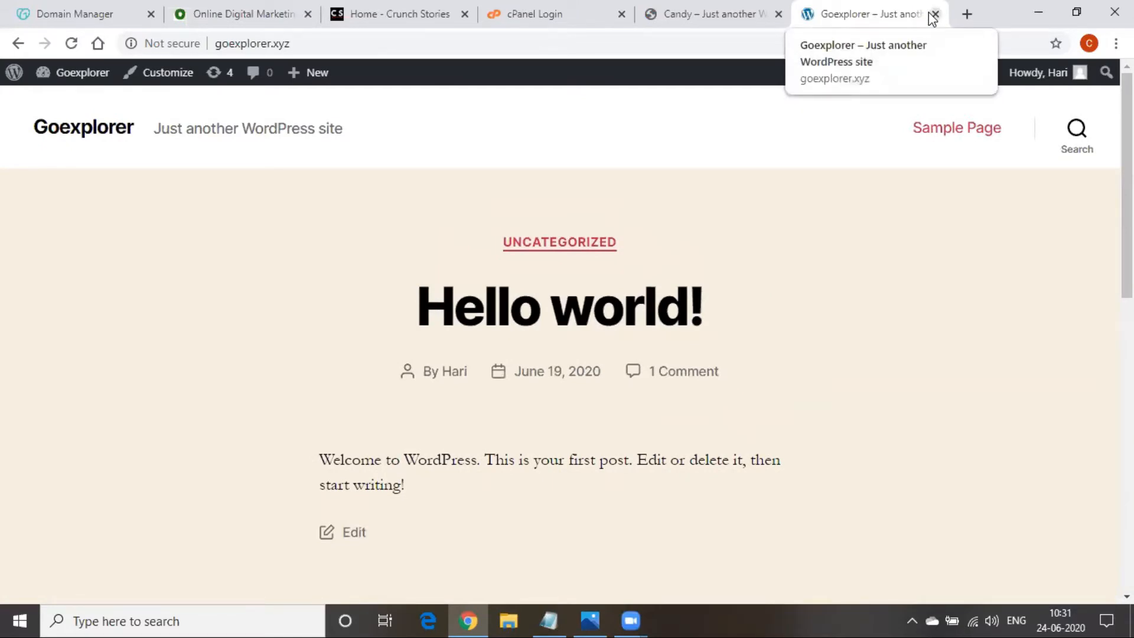
click(934, 14)
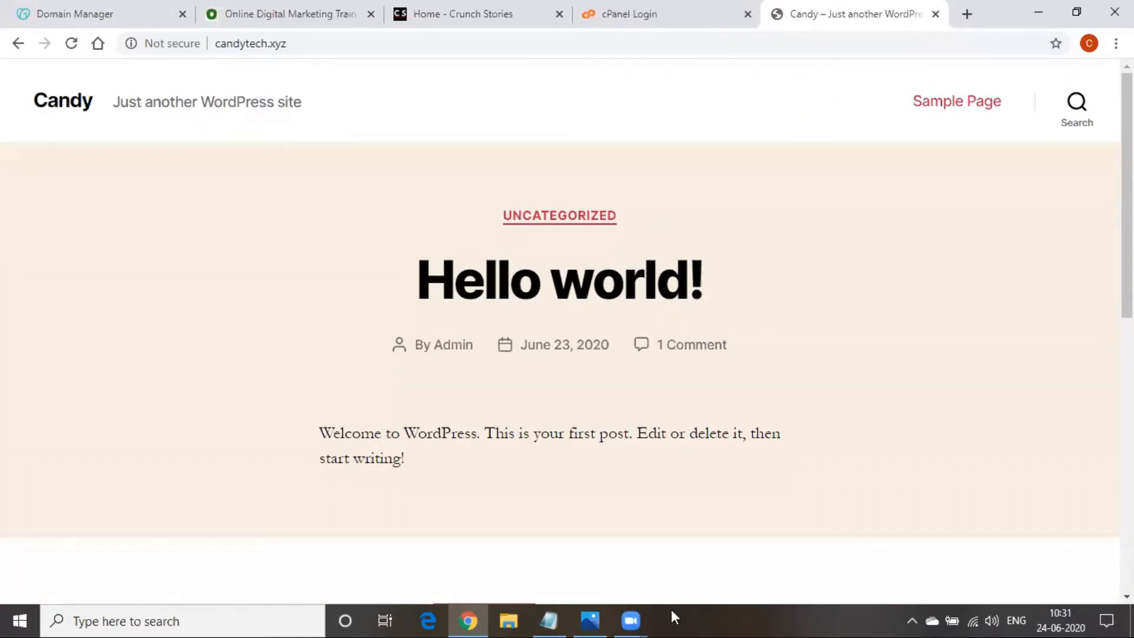
key(alt+Tab)
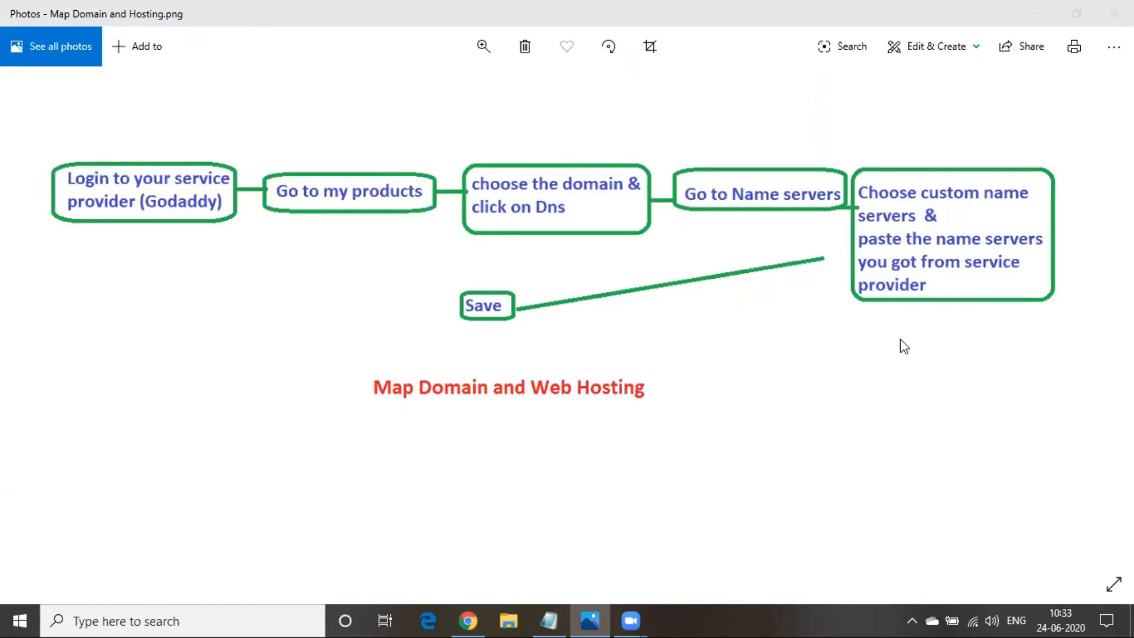
Switch from the diagram back to the Candy WordPress site in Chrome
key(alt+Tab)
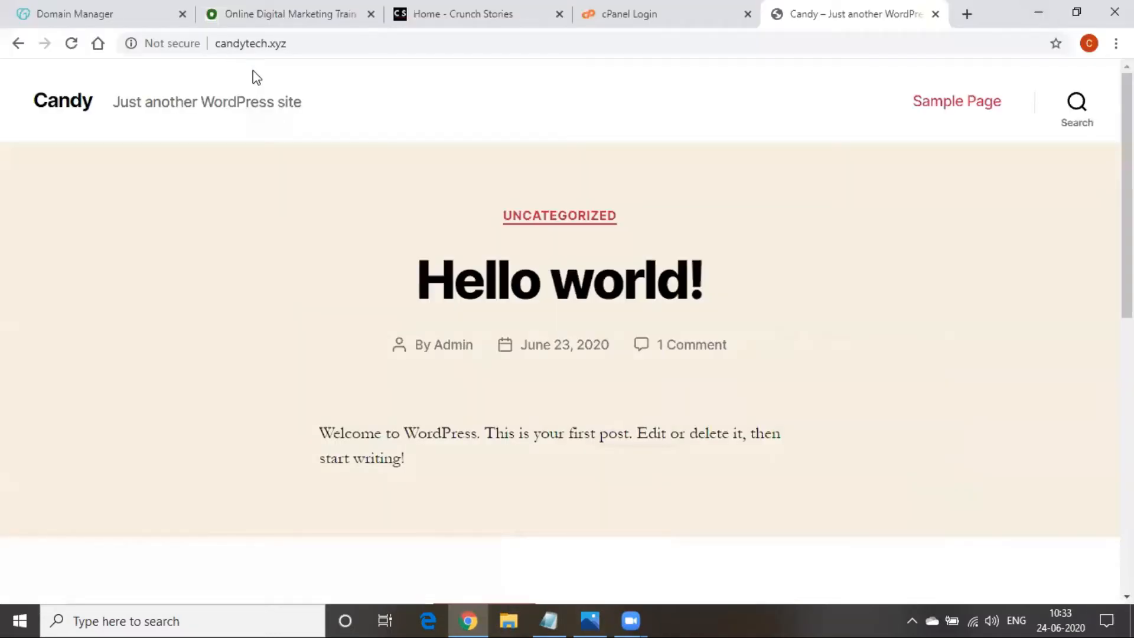
Go to the Domain Manager tab, briefly bring up the diagram, then minimize it
click(87, 17)
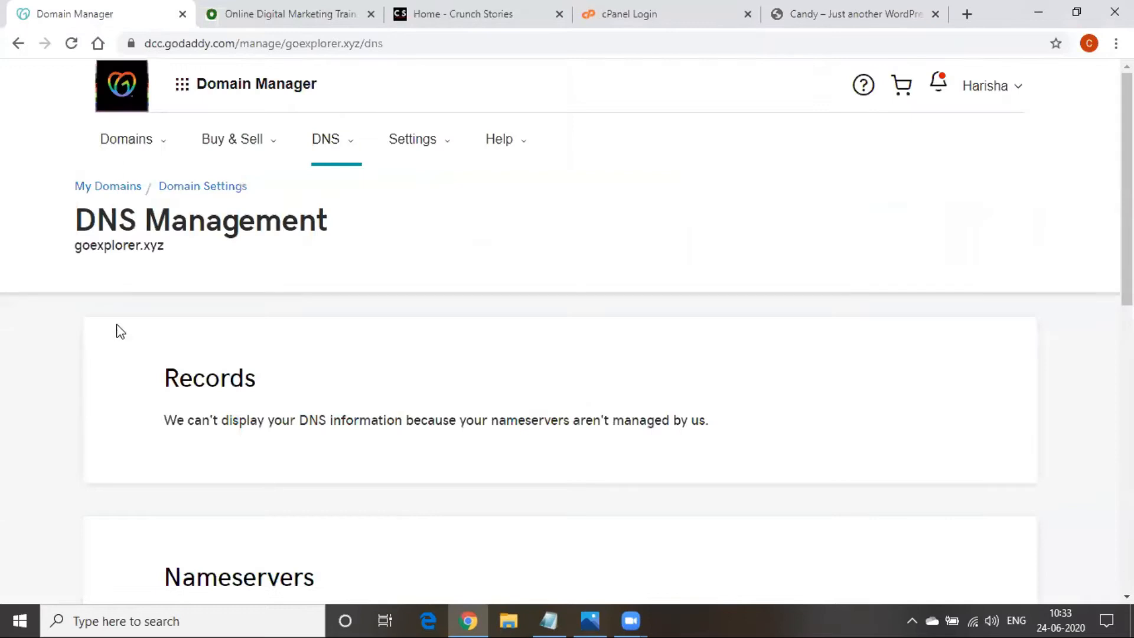
click(591, 619)
click(1038, 12)
Go to My Products and open goexplorer.xyz's DNS page to view its nameservers
click(258, 91)
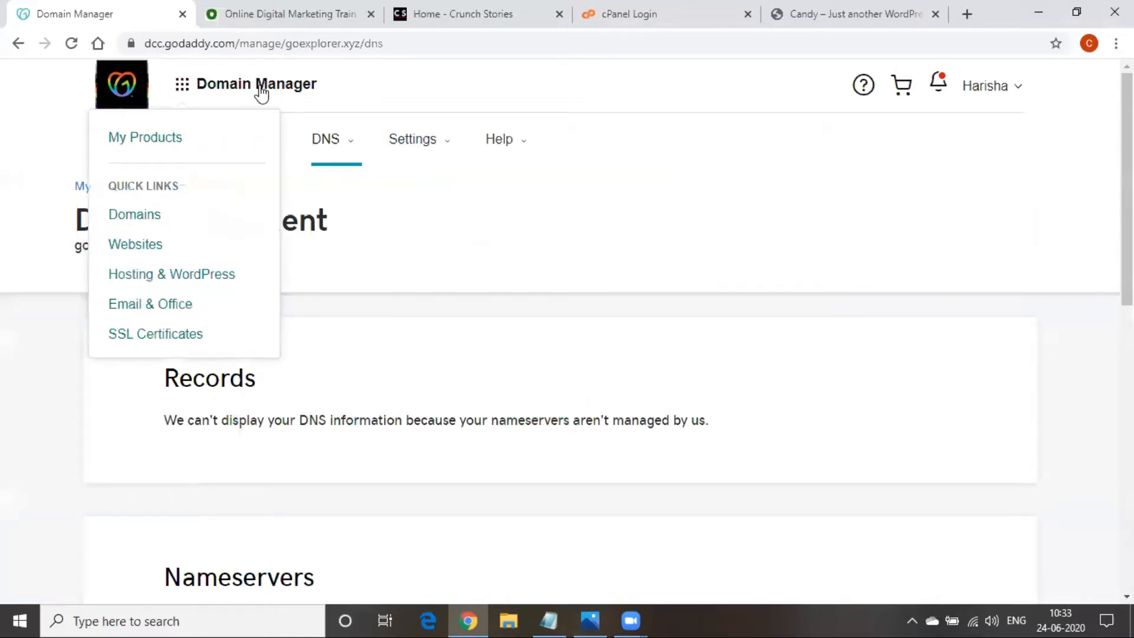
click(150, 144)
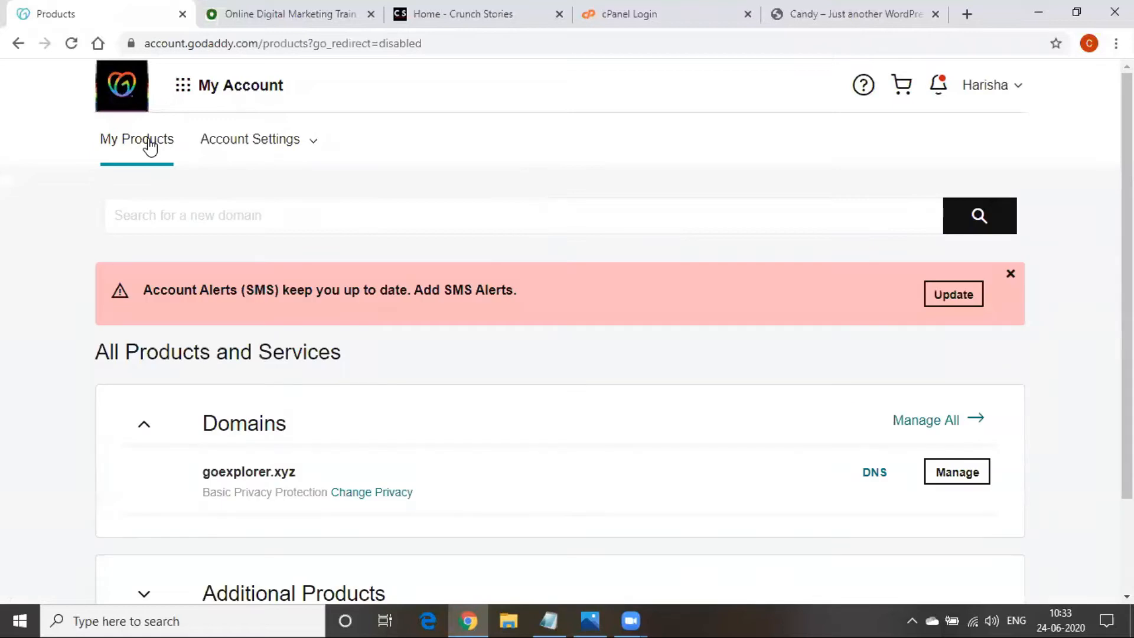
scroll(154, 165, down, 1)
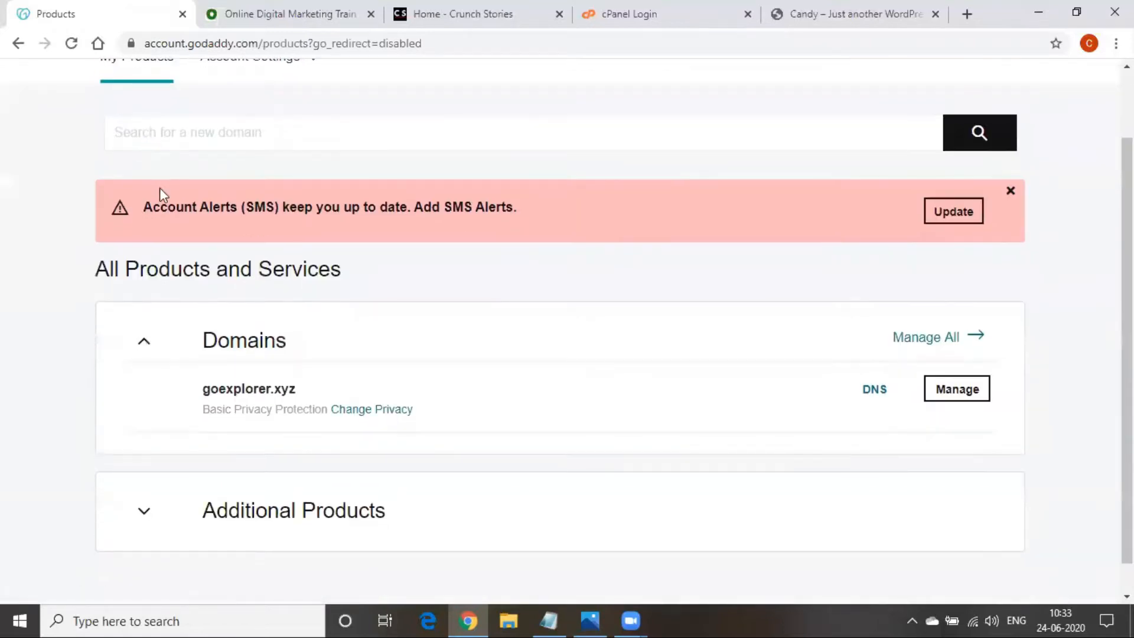
drag(197, 391, 313, 397)
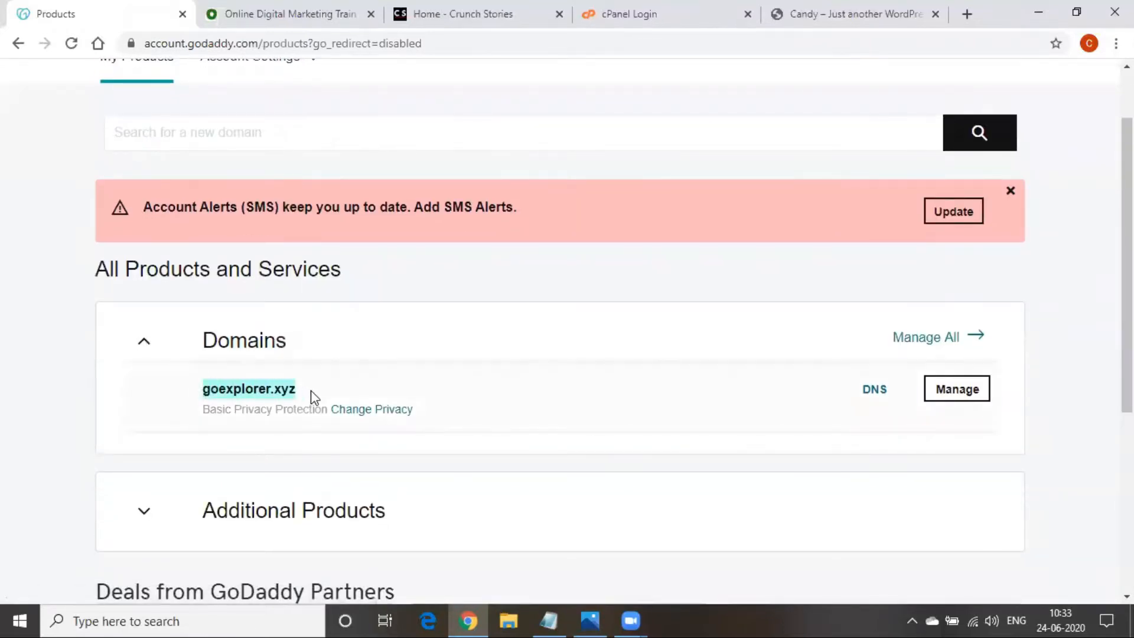
click(314, 397)
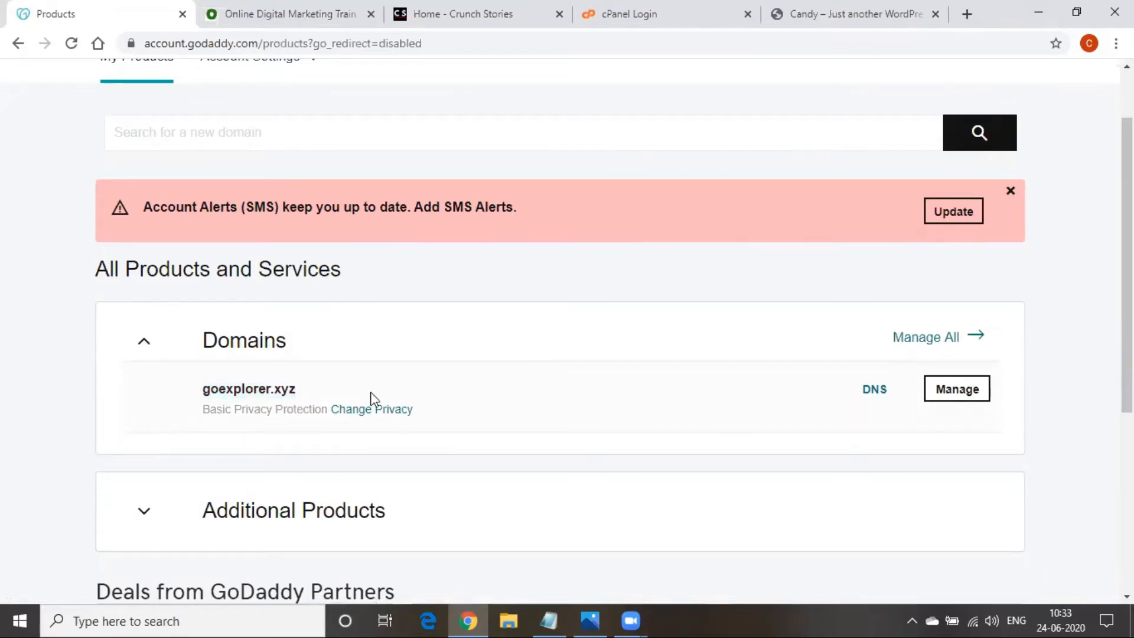
click(877, 405)
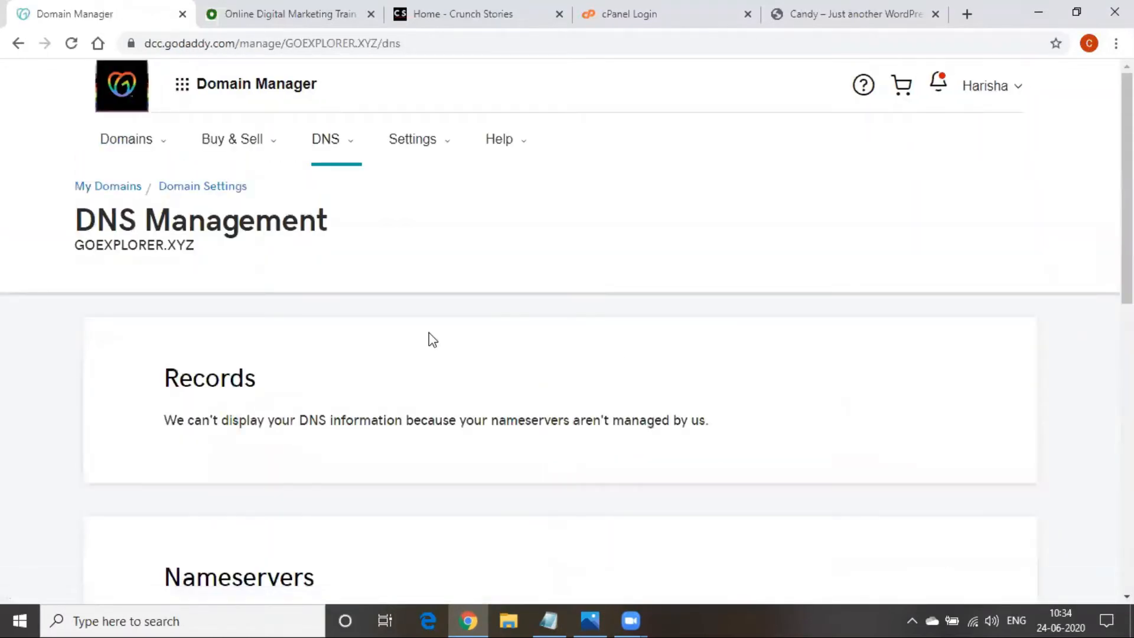
scroll(431, 332, down, 4)
scroll(431, 335, up, 1)
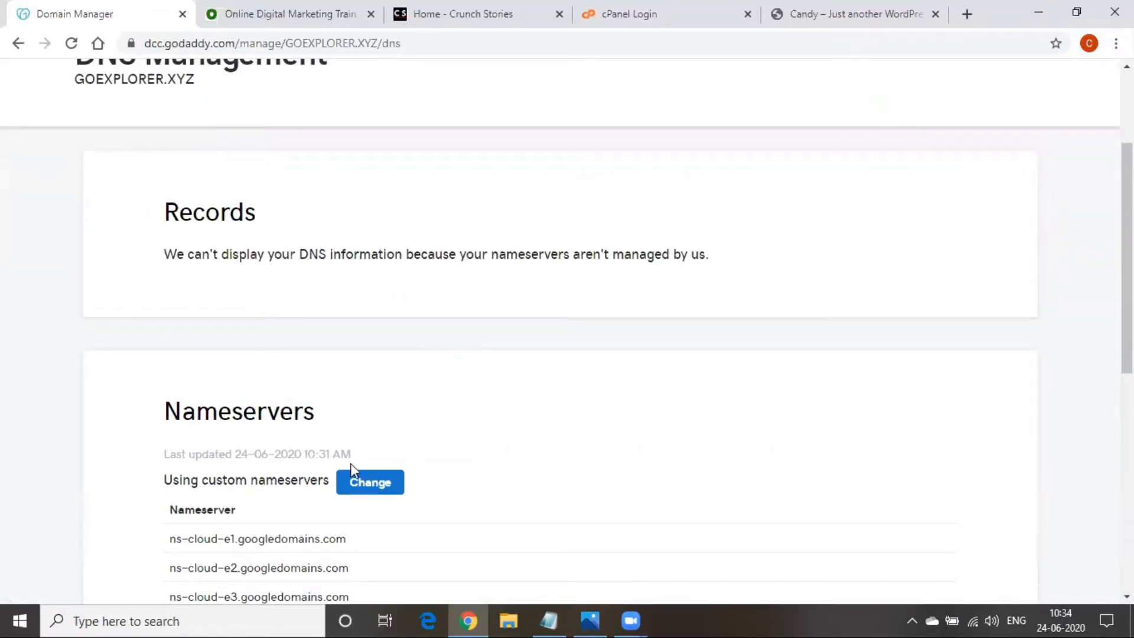
click(352, 488)
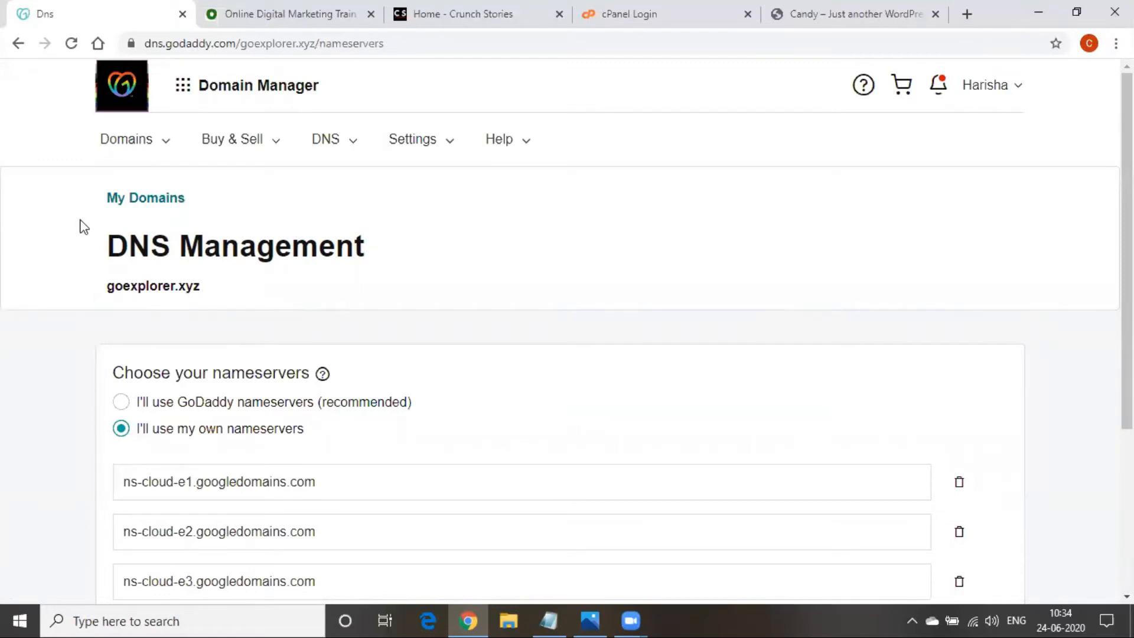
click(15, 44)
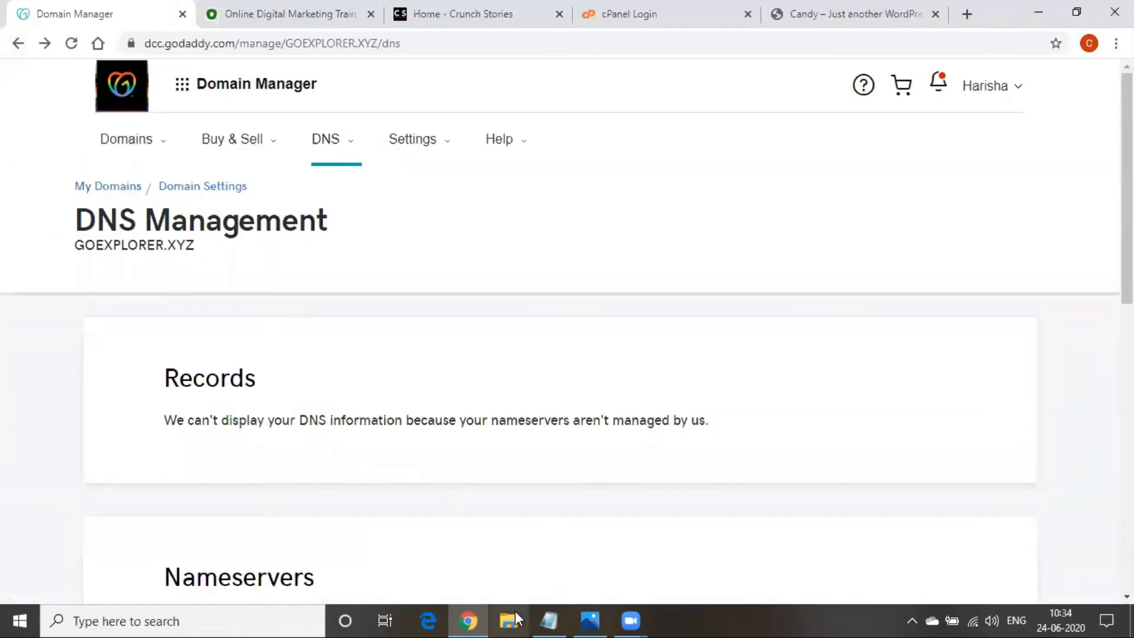
mouse_move(537, 611)
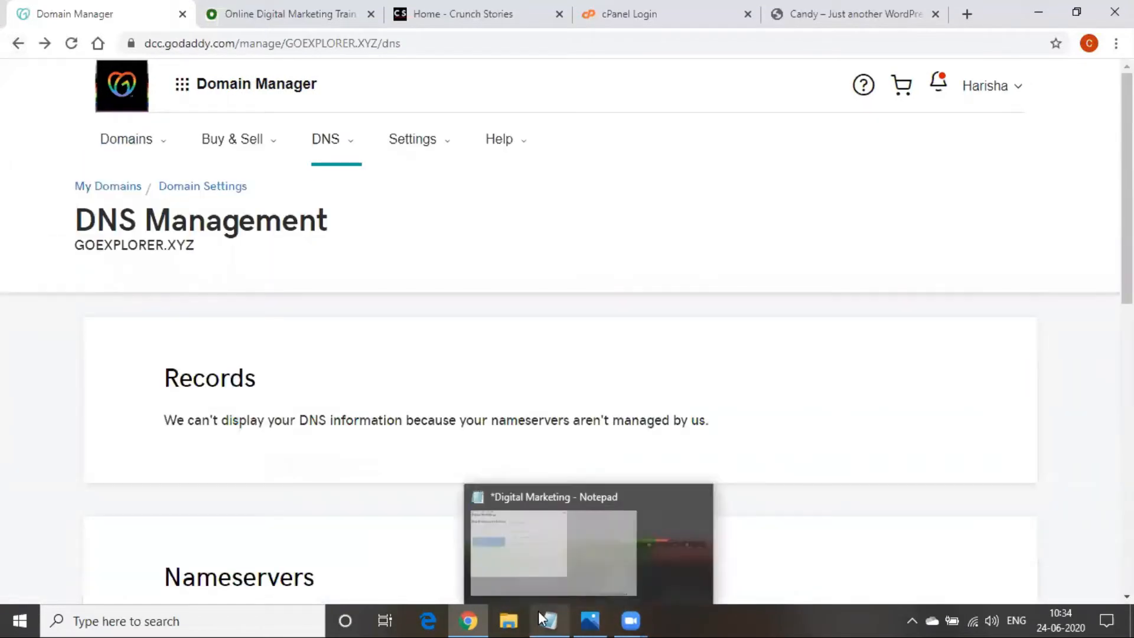
click(823, 612)
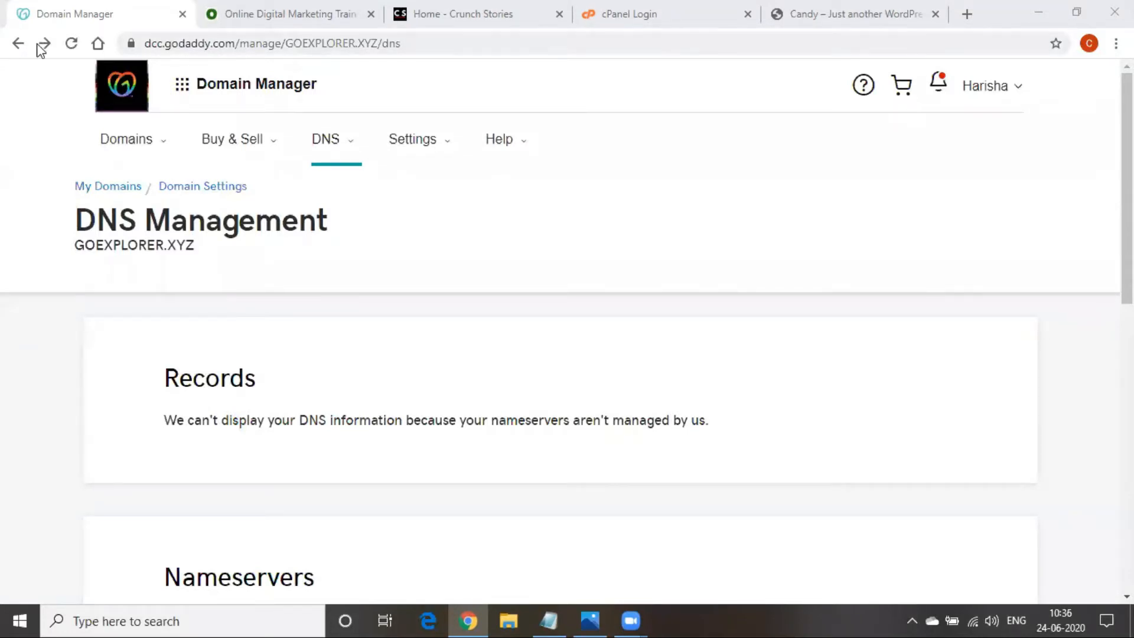
Switch to the Digital Marketing notes in Notepad from the taskbar
click(549, 620)
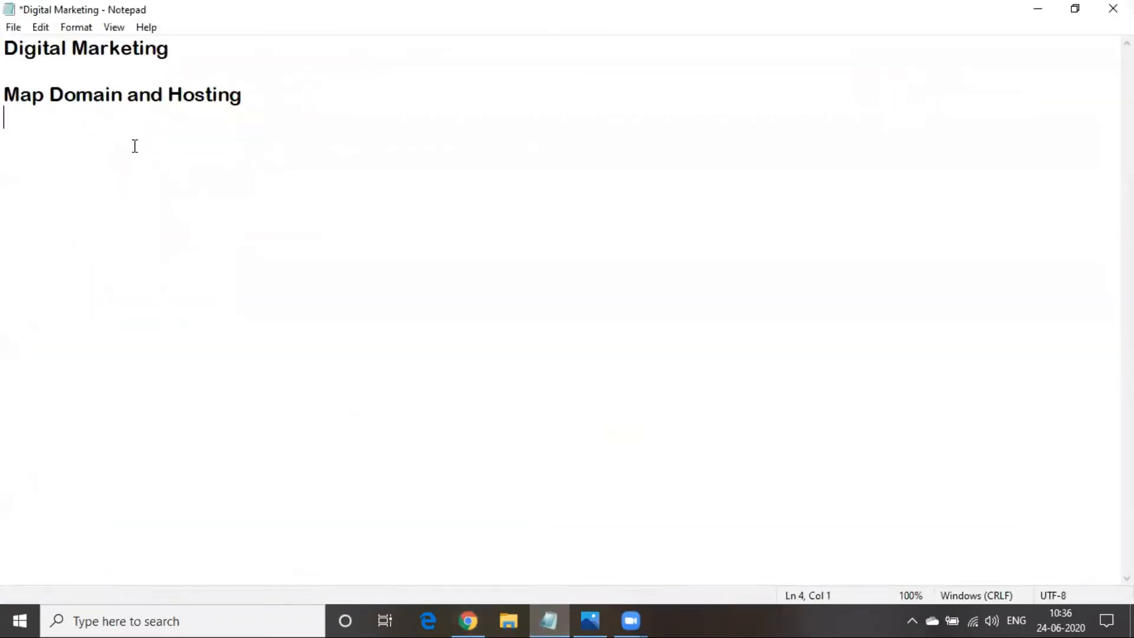
Add the coding line (html java, php, css) and 'no coding -wordpress,joomla,shopify,magneto,drupal' beneath it
key(Return)
text(websdesigning)
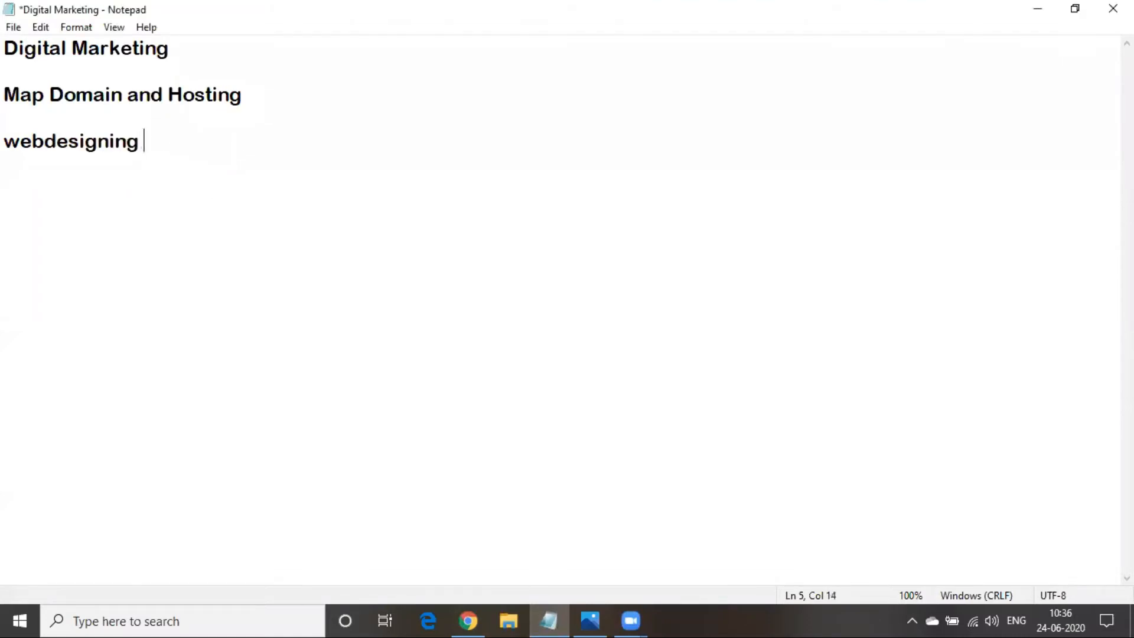
text( - coding)
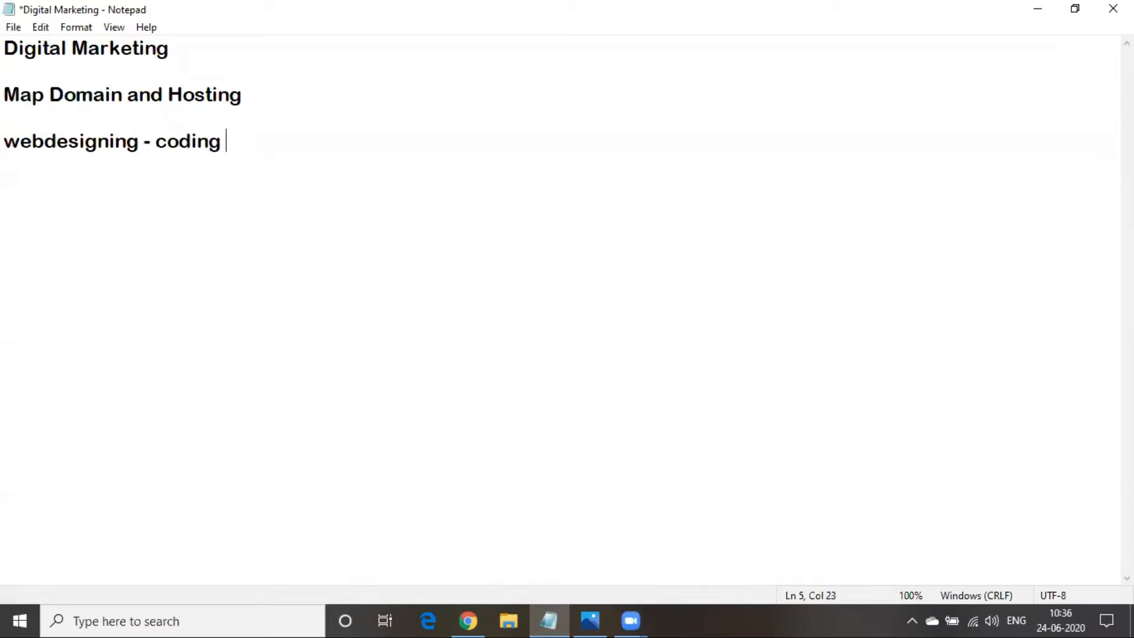
text( -html java, )
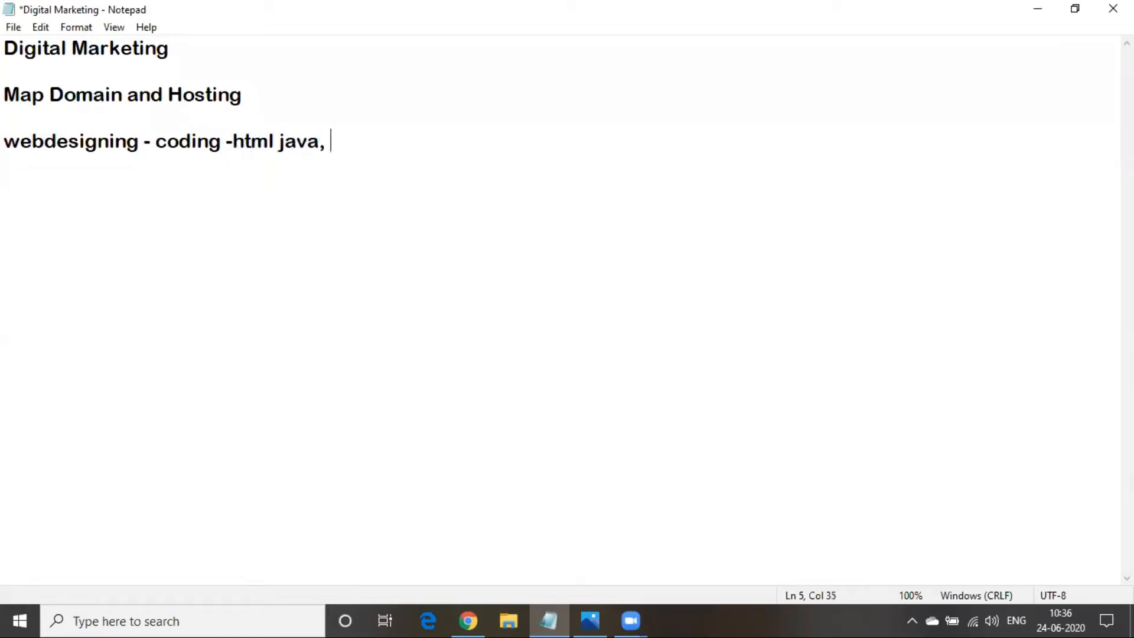
text(php,css)
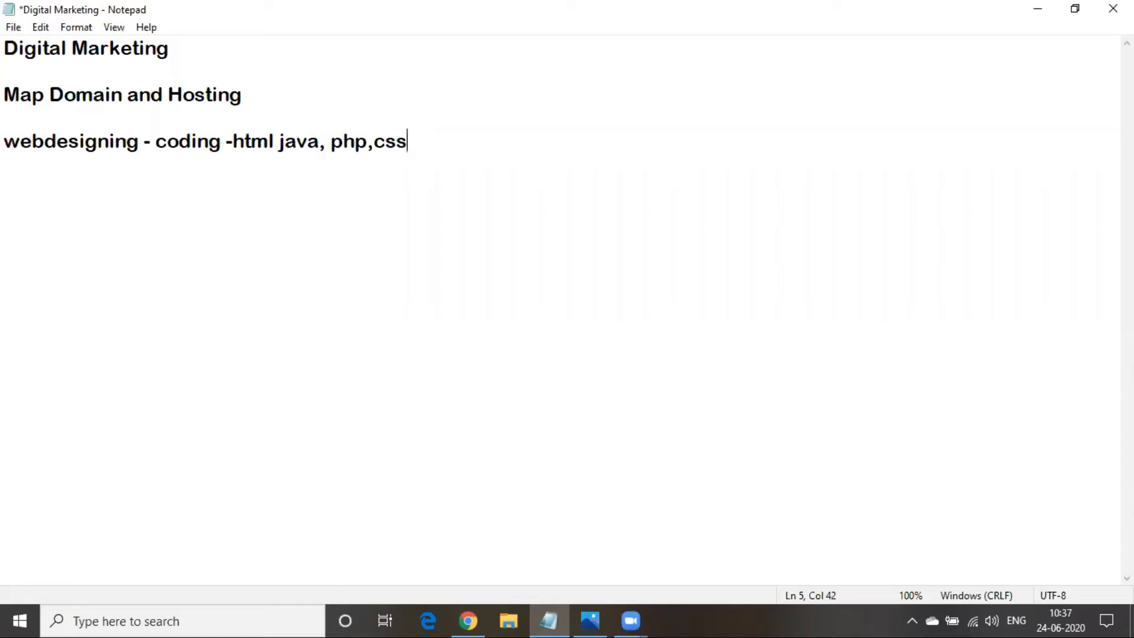
key(Return)
text(no coding -)
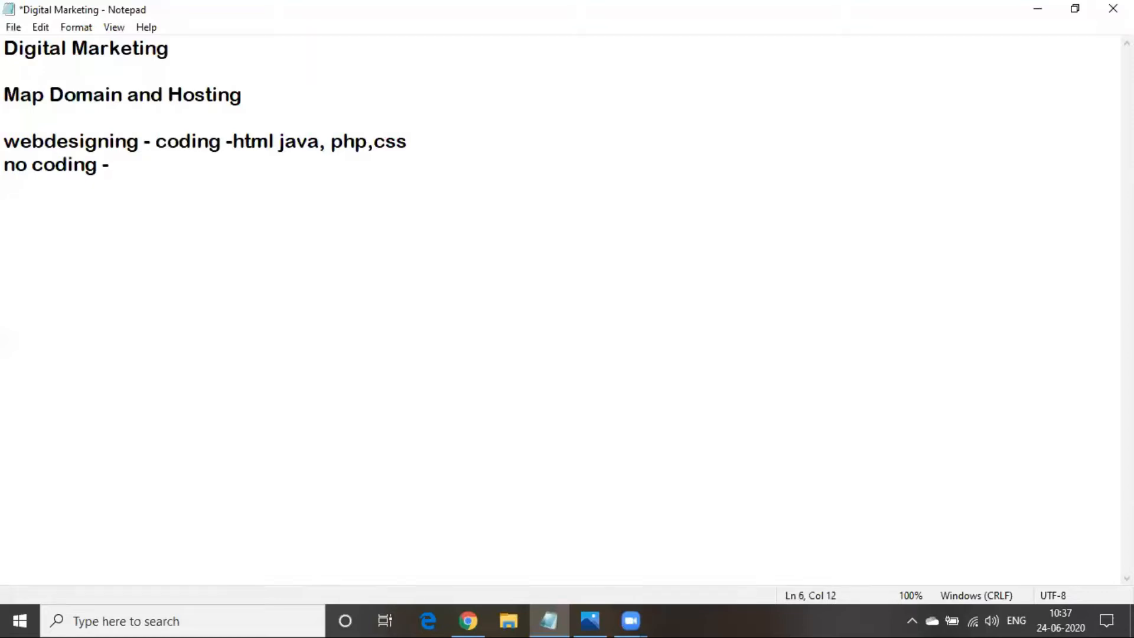
text(wordpress,)
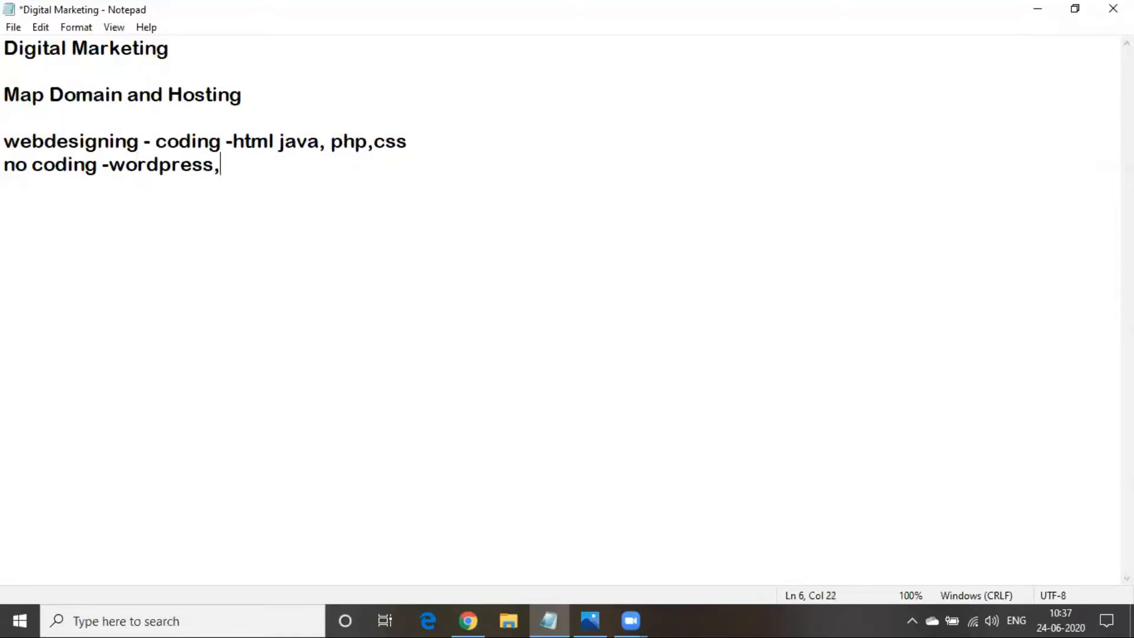
text(joomla)
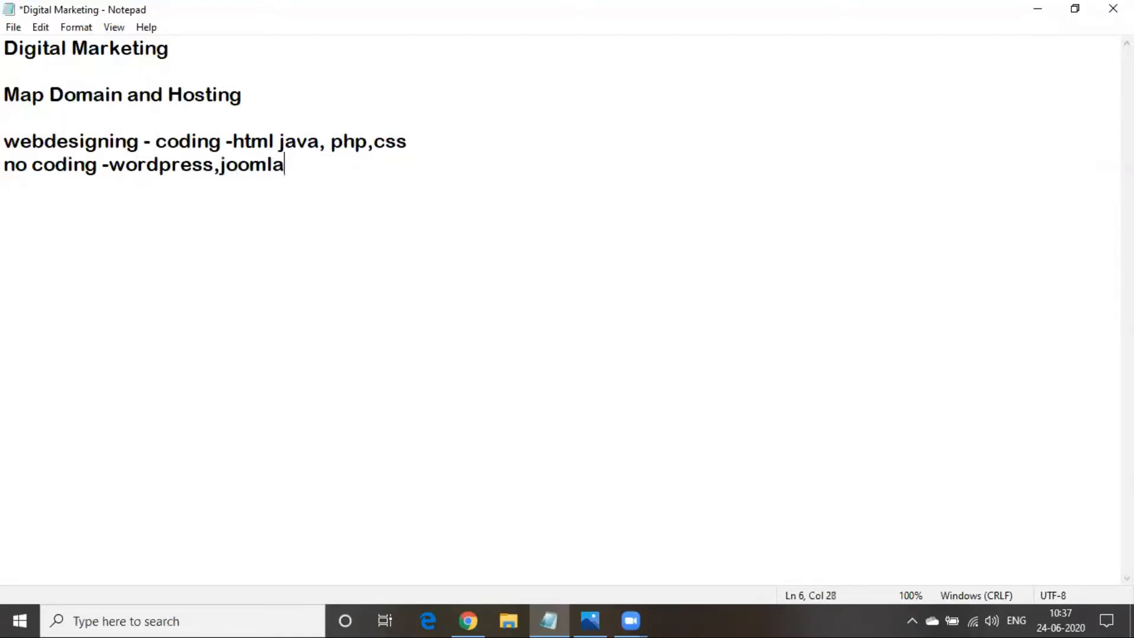
text(,shopi)
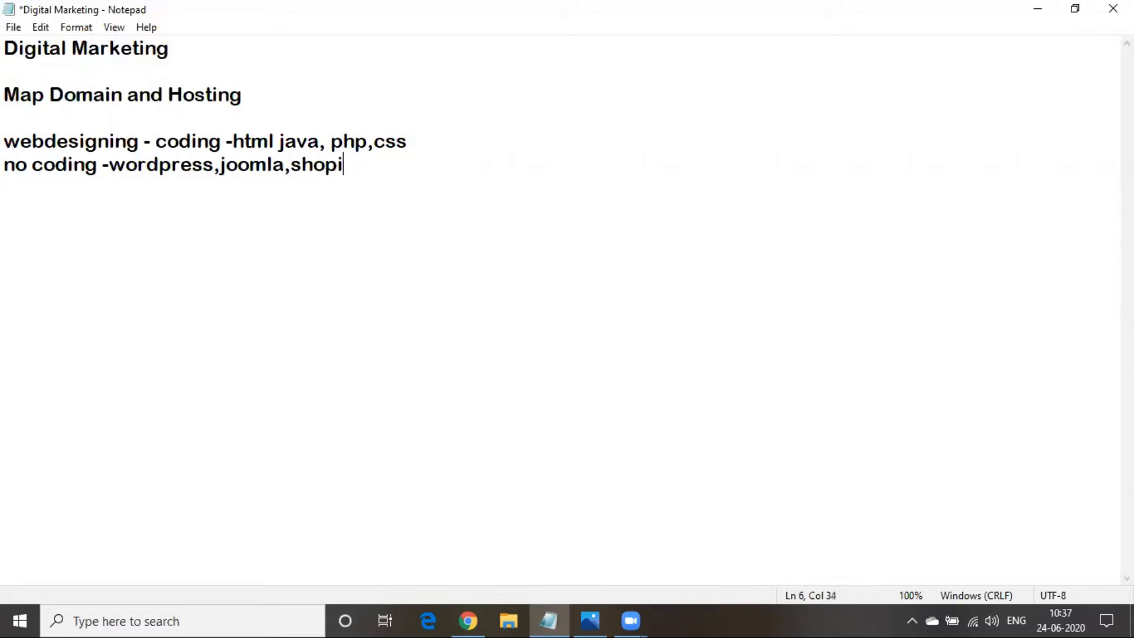
text(fy,magneto)
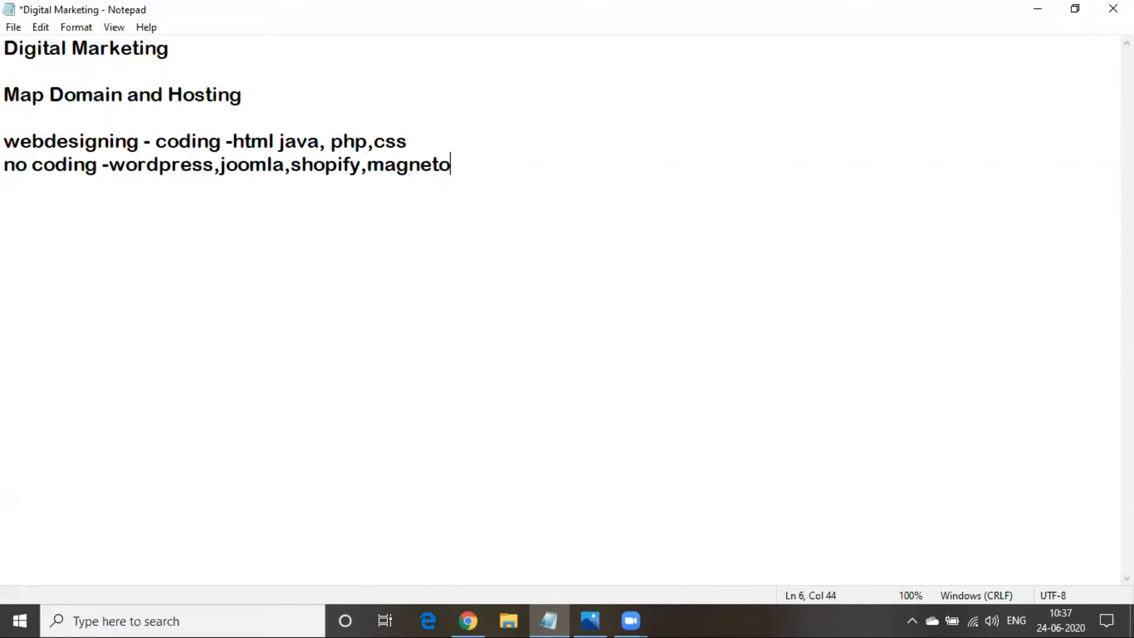
text(,drupal)
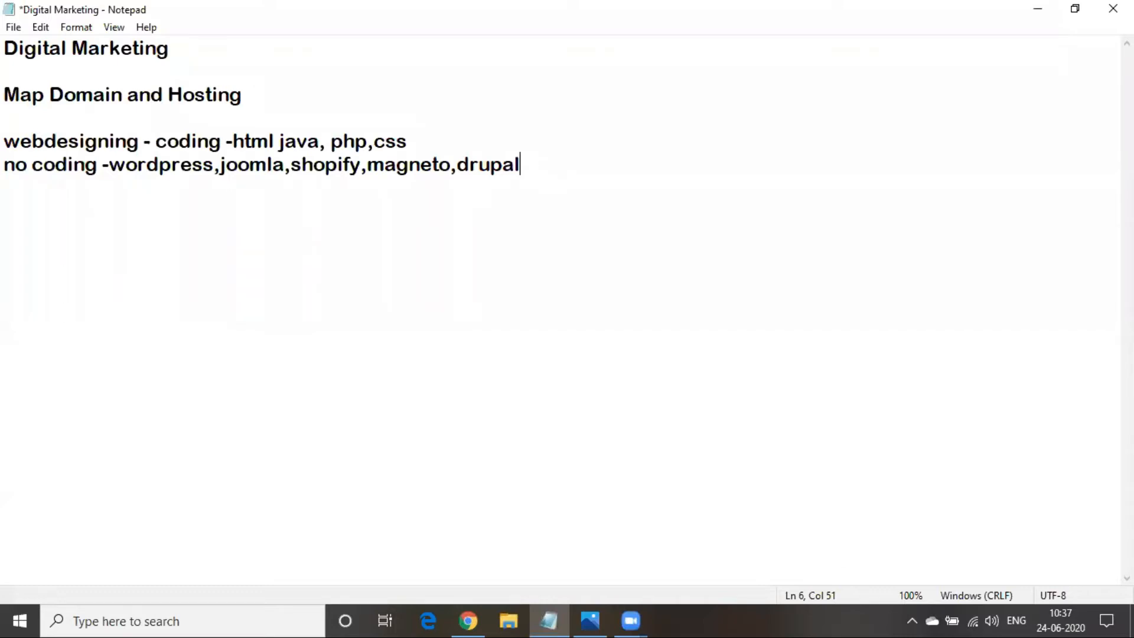
drag(212, 167, 109, 167)
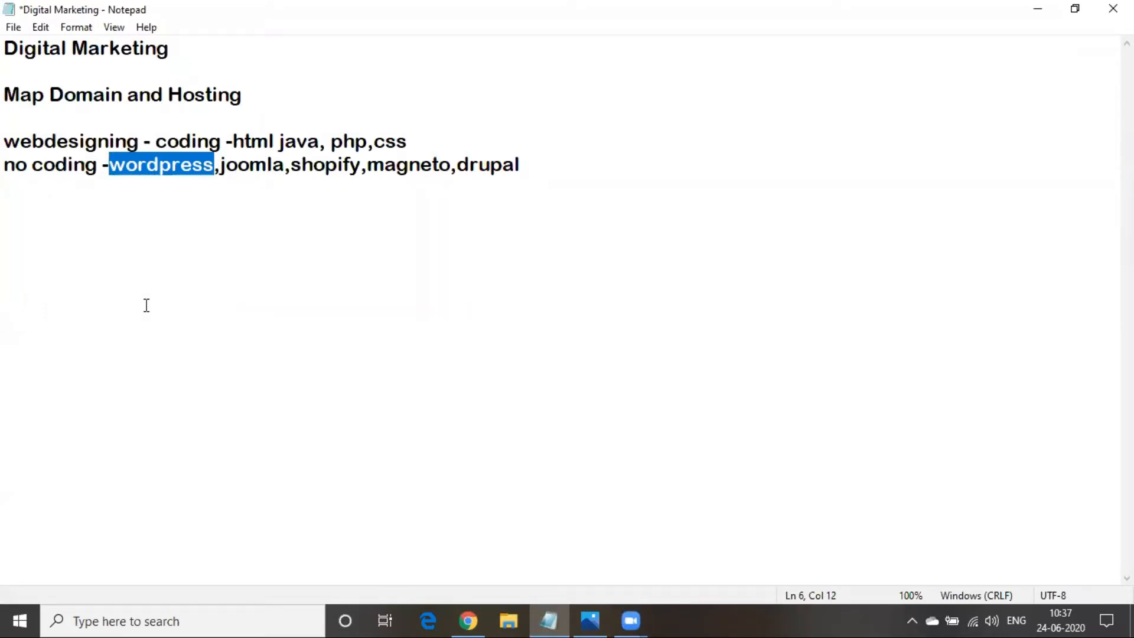
Below the platform list, add a 'wordpress' line followed by 'cms - content management system'
click(564, 168)
key(Return)
key(Return)
drag(222, 172, 595, 172)
click(327, 262)
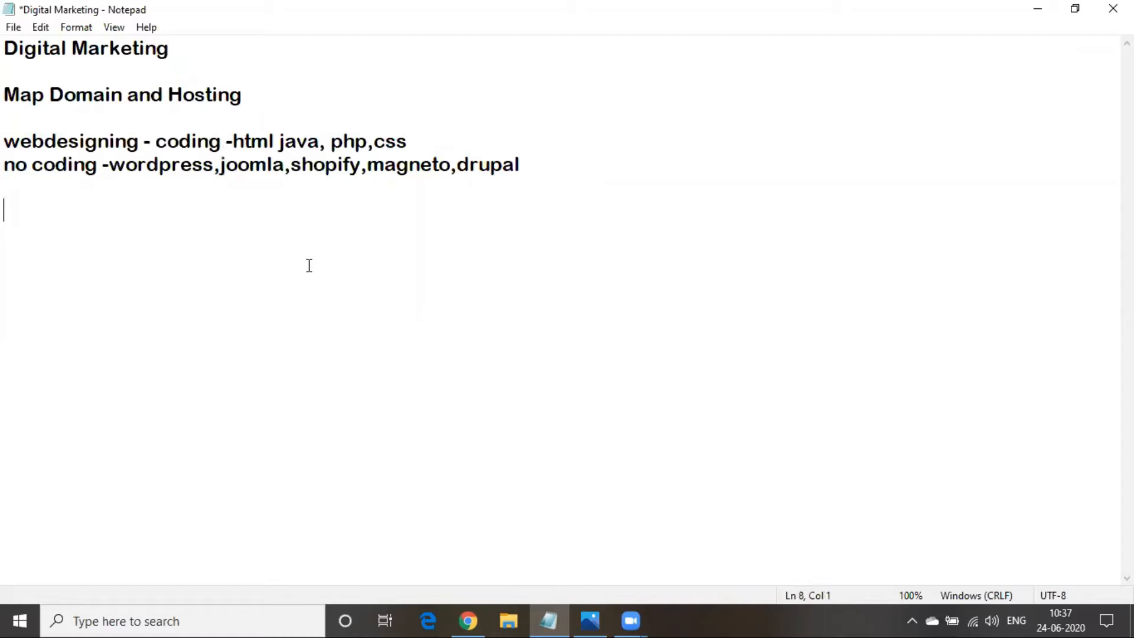
text(wordpress)
key(Return)
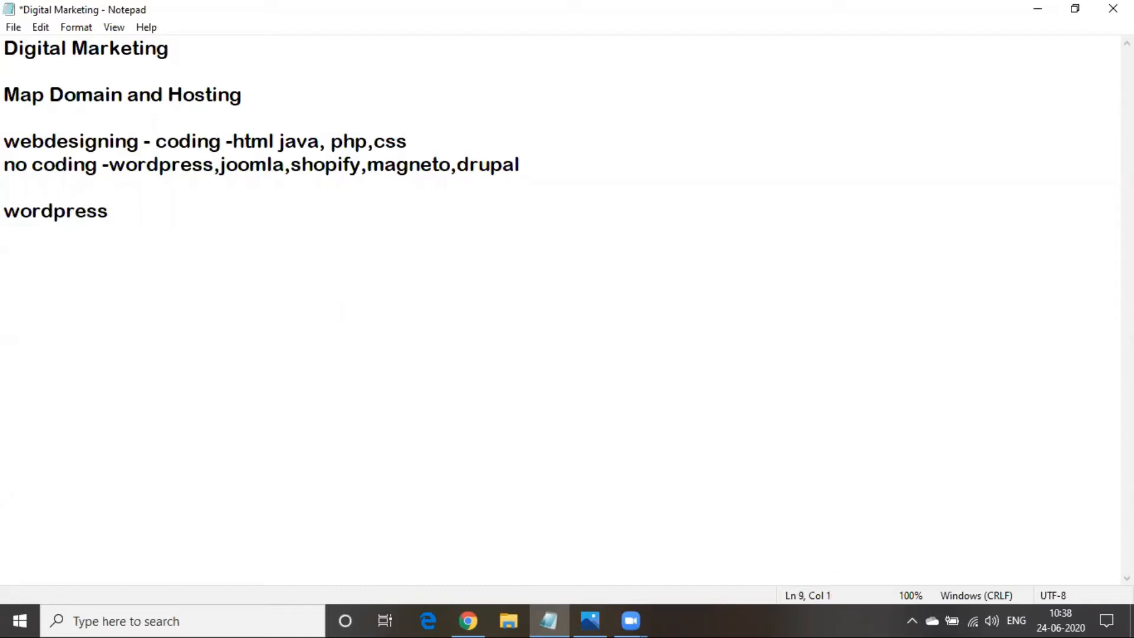
text(cms - co)
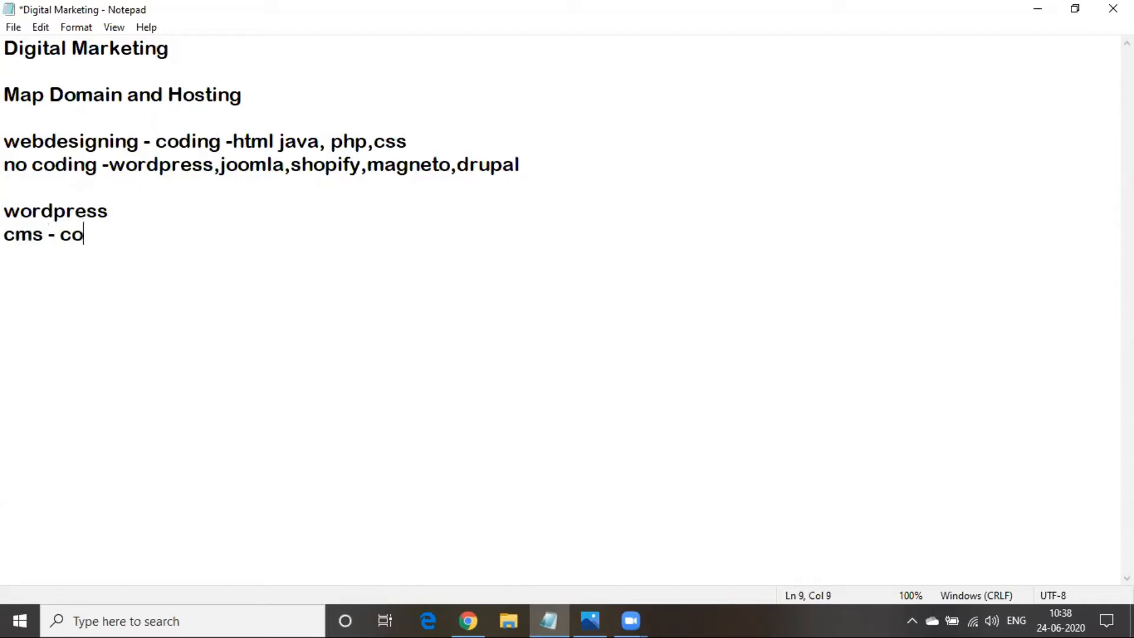
text(ntent man)
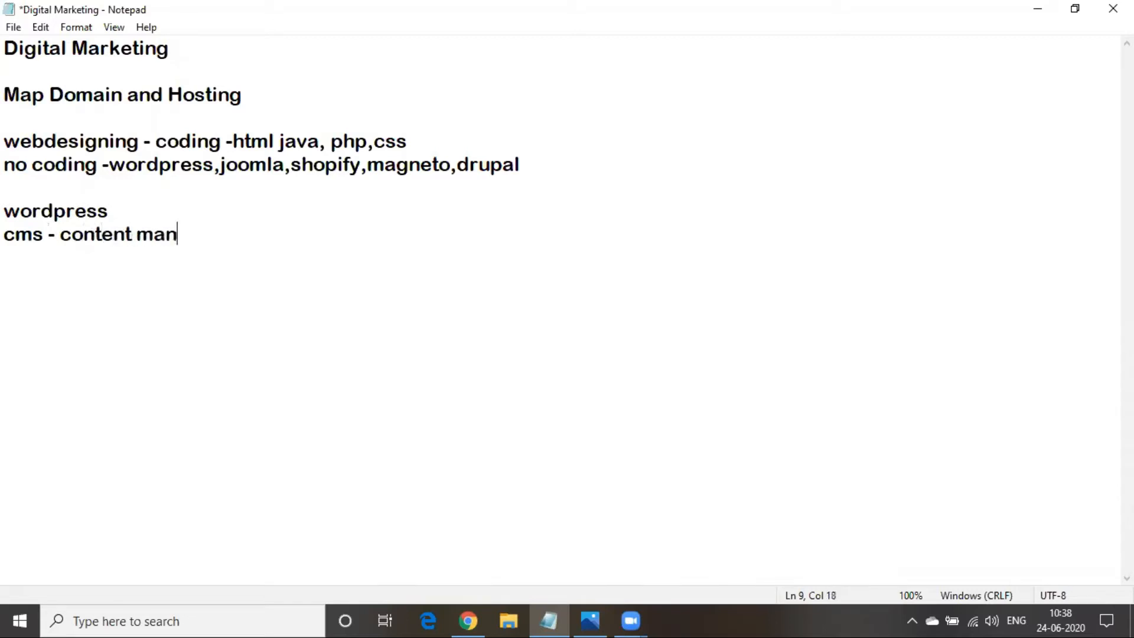
text(agement s)
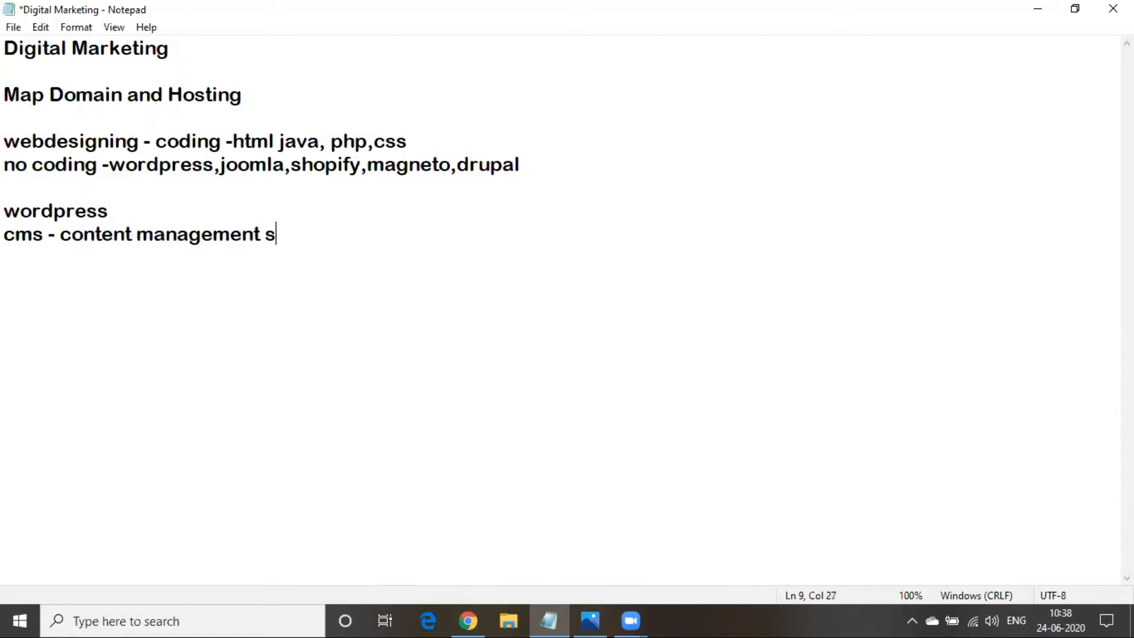
text(ystem)
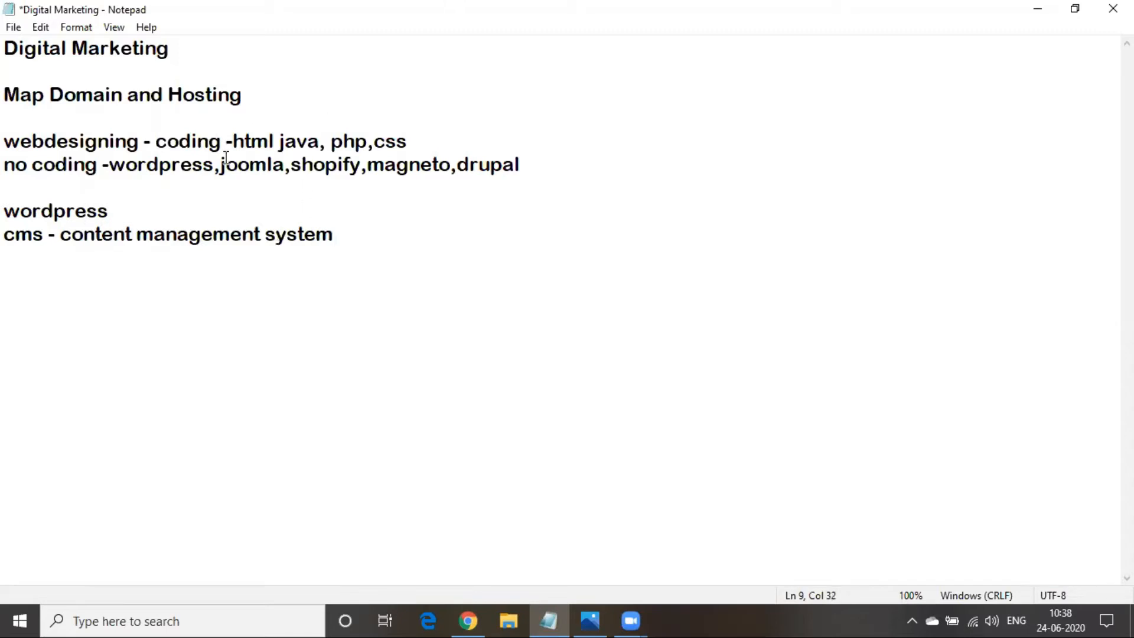
drag(60, 235, 260, 235)
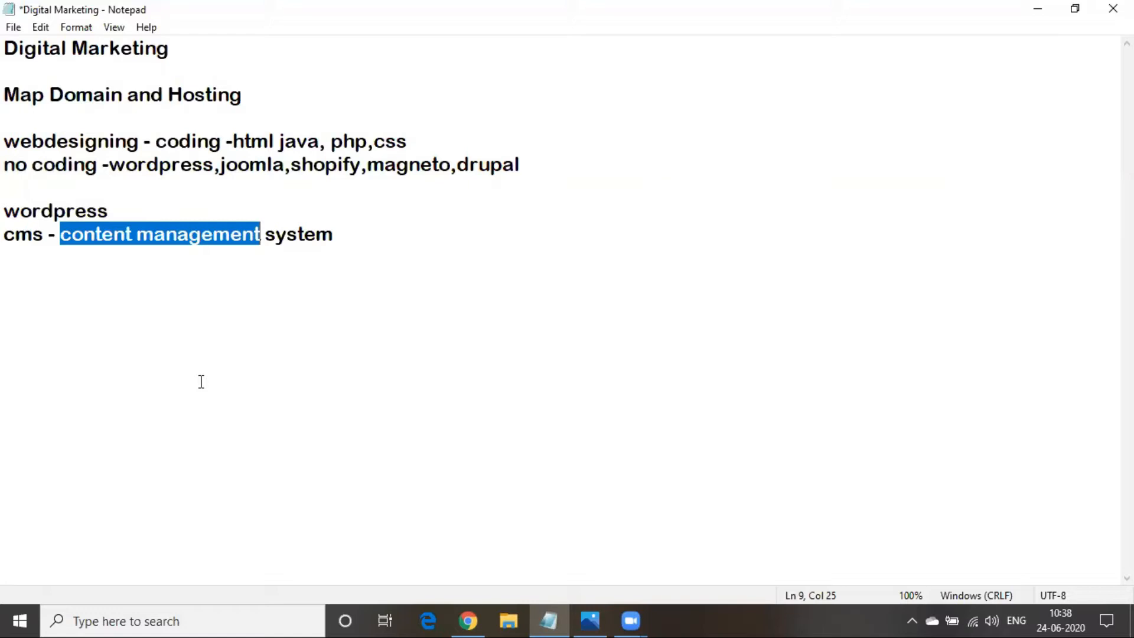
click(339, 238)
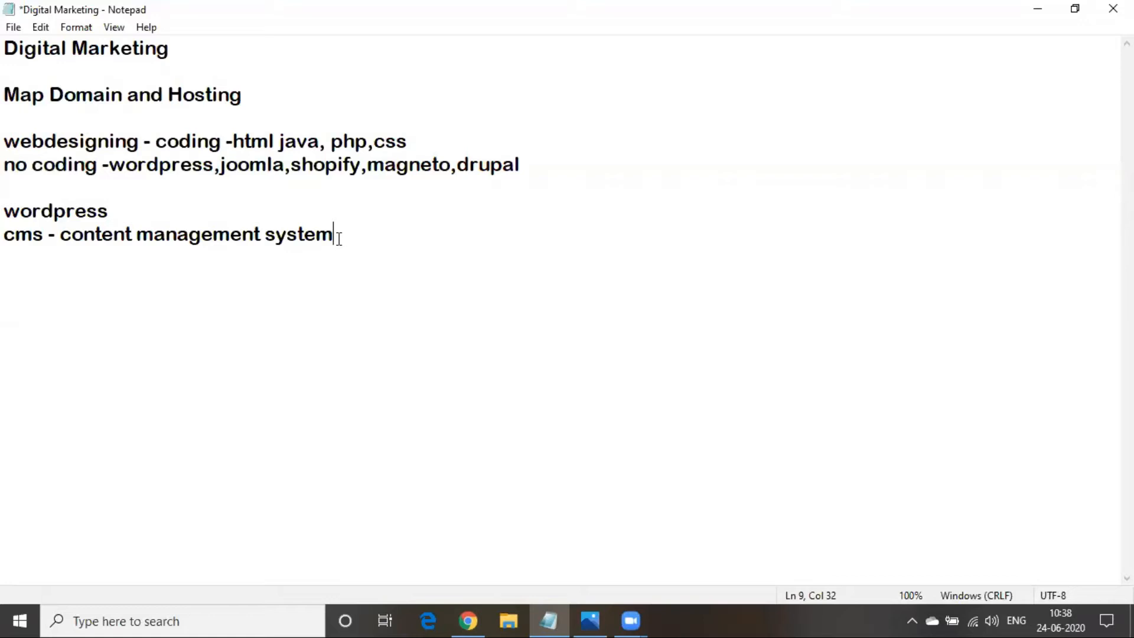
key(Return)
Write 'themes(>10000), plugins(>50K)' on the line under the cms definition
text(themes())
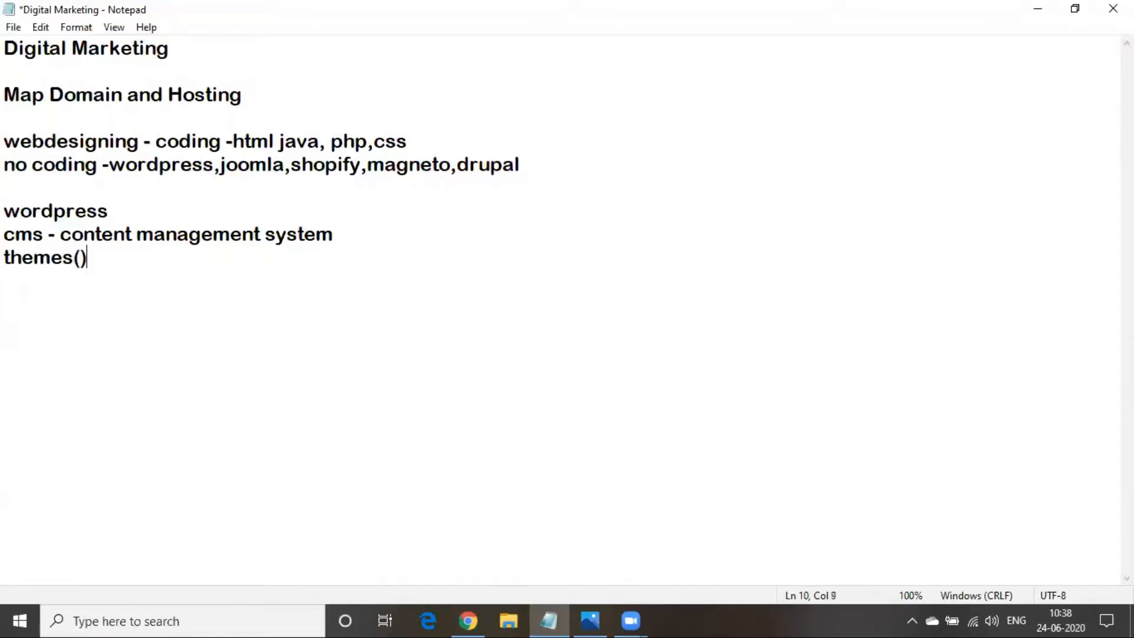
key(Left)
text(.)
key(BackSpace)
text(>10000)
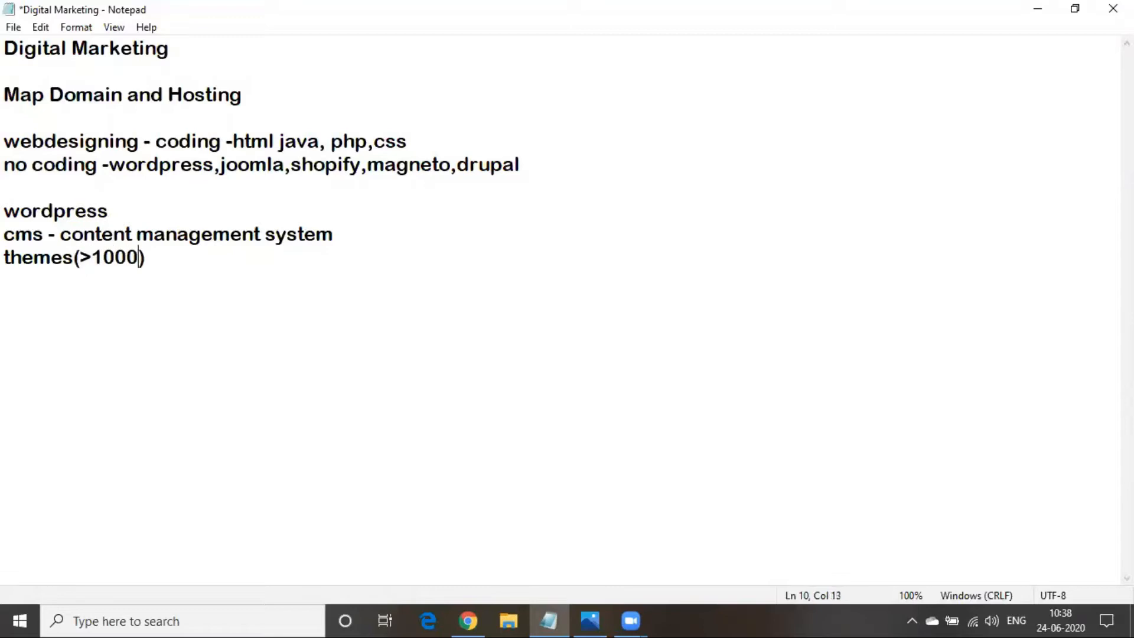
key(Right)
text(, plugins)
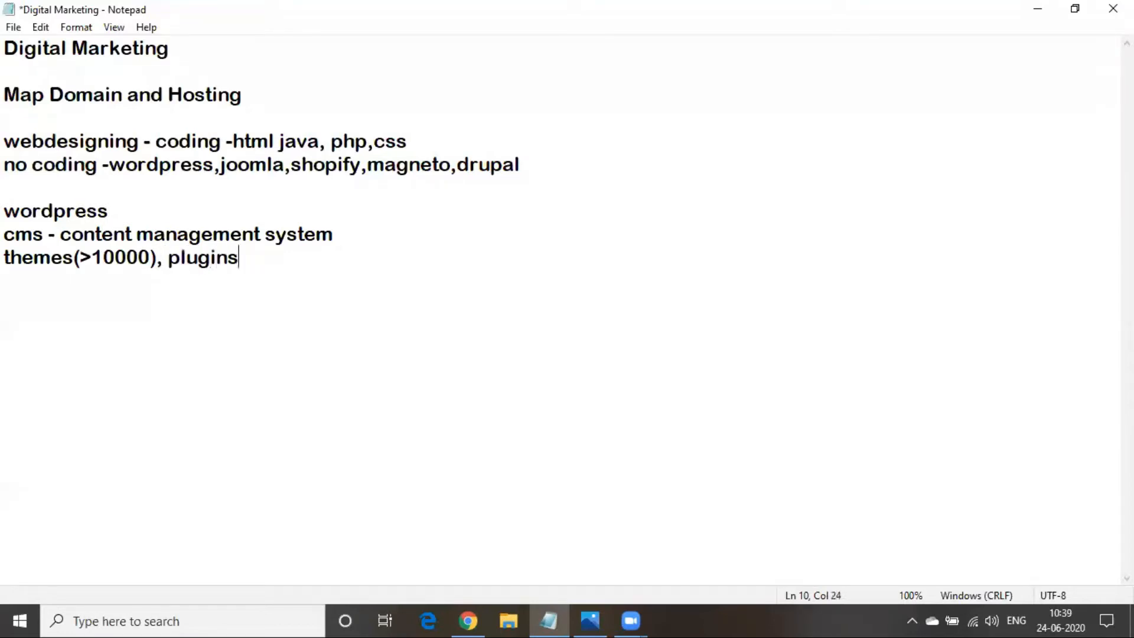
text((>))
key(Left)
text(>50K)
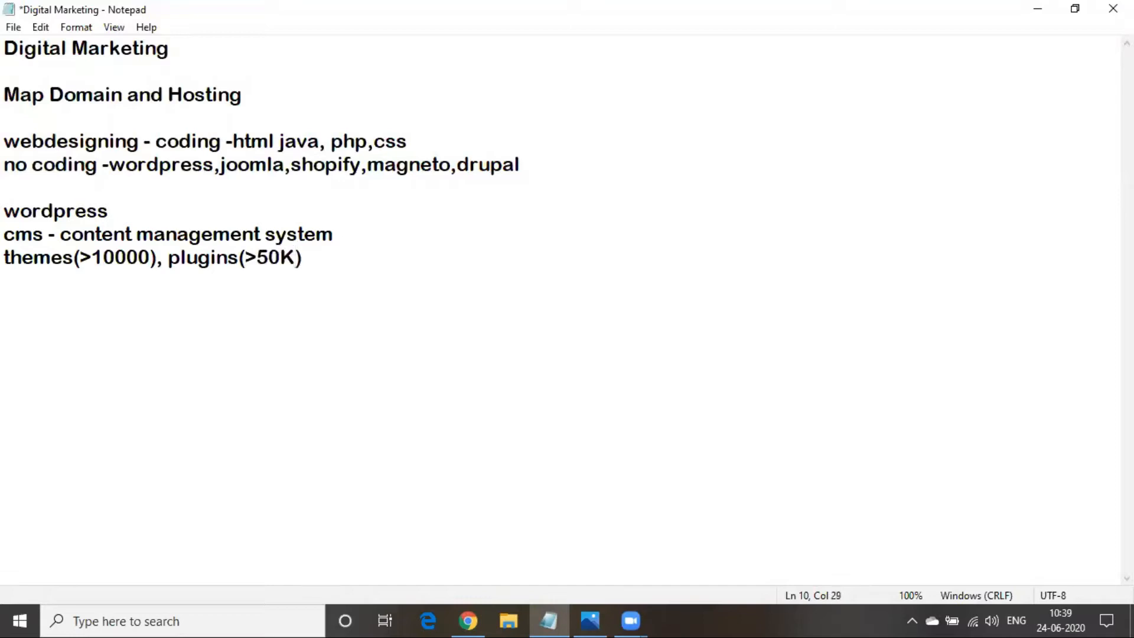
click(32, 259)
click(210, 258)
click(375, 283)
Add the heading 'How to install wordpress' with 'your url/ cpanel' below it, then minimize Notepad
key(Return)
key(Return)
text(How to install word)
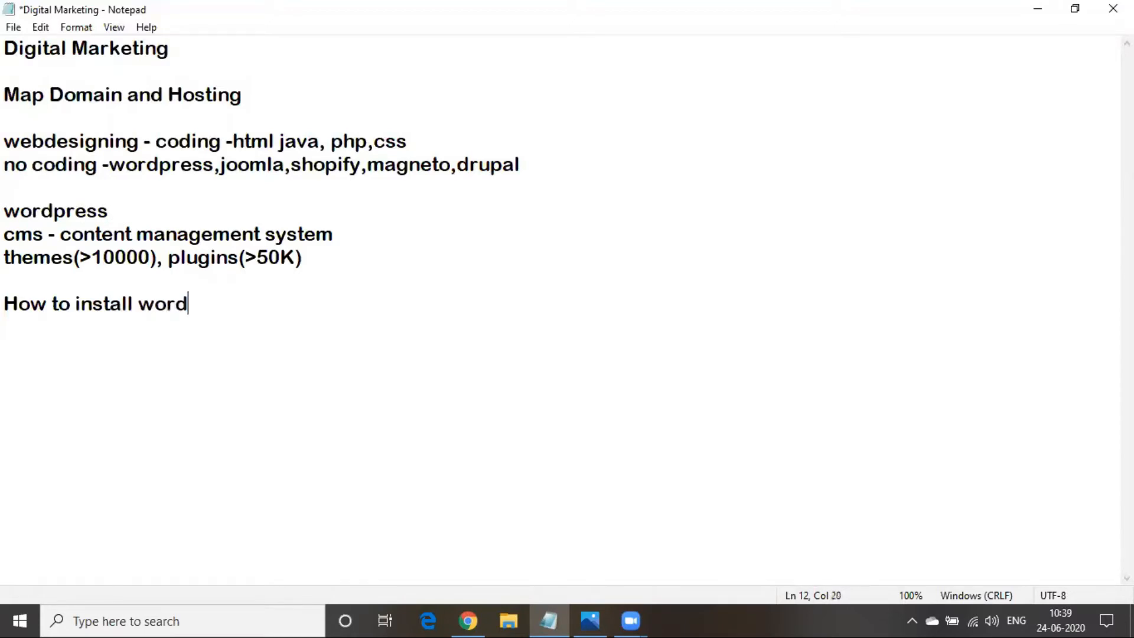
text(press)
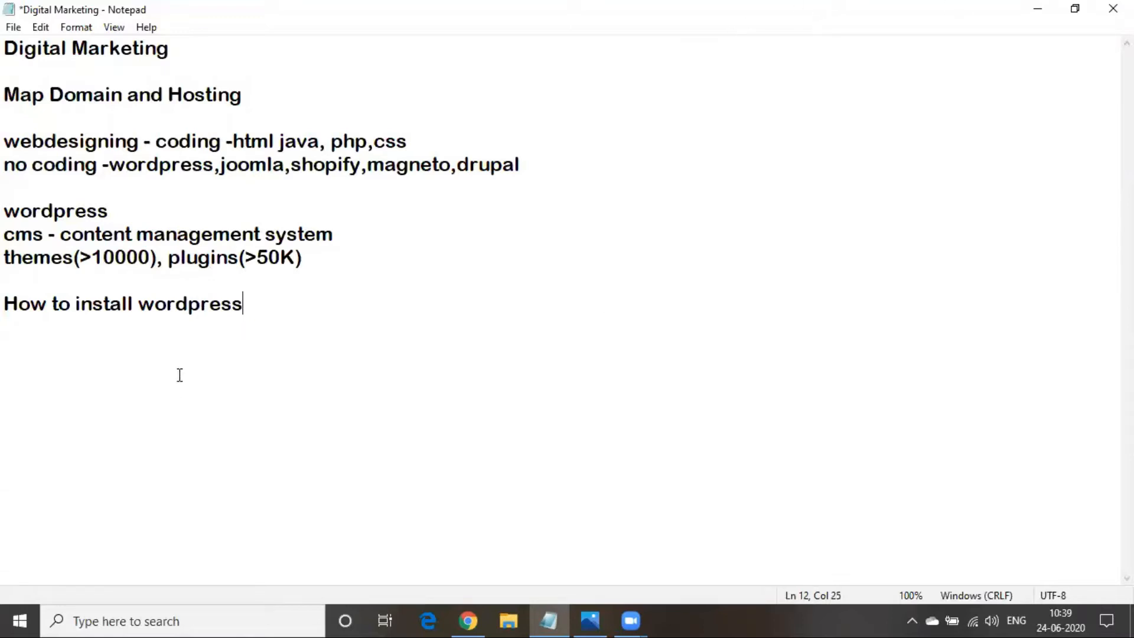
key(Return)
key(Return)
text(your  url)
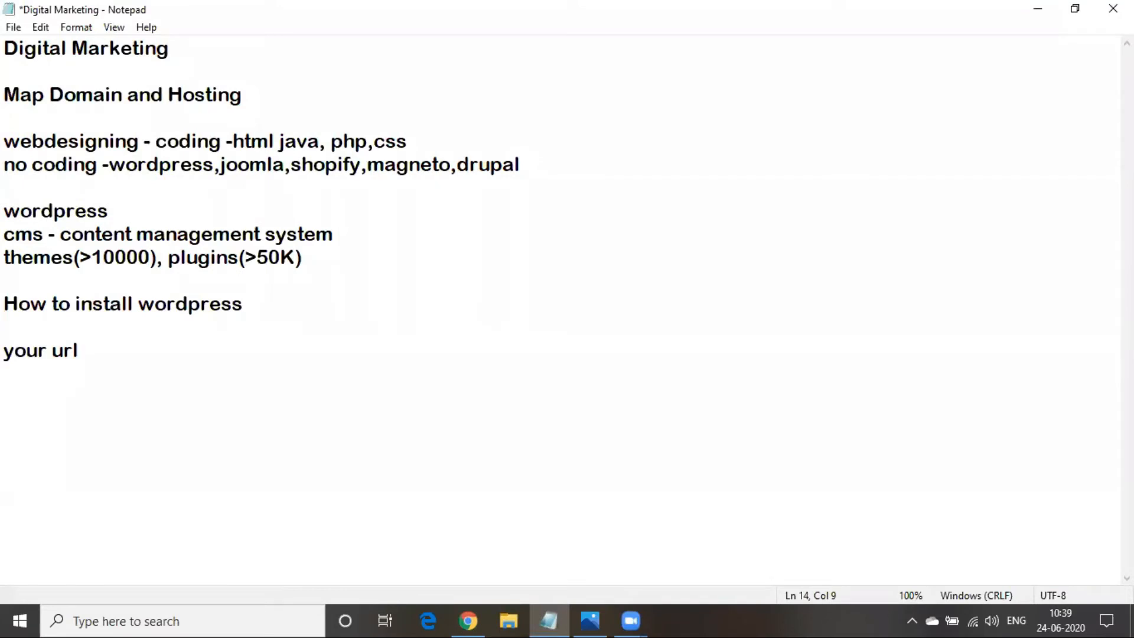
text(/ cpanel)
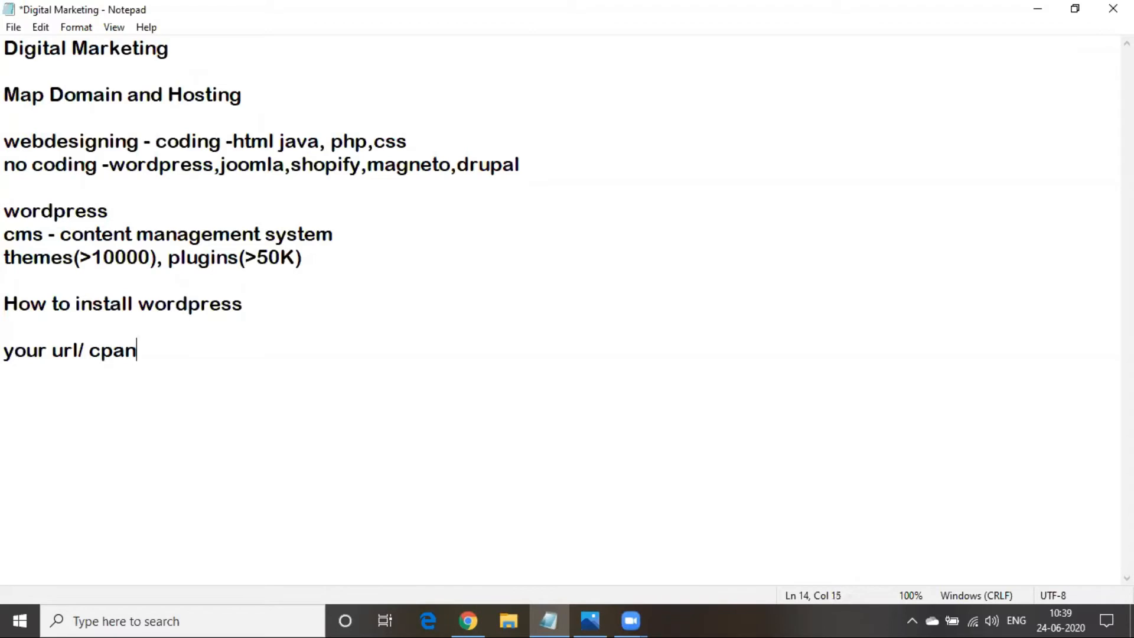
click(1037, 9)
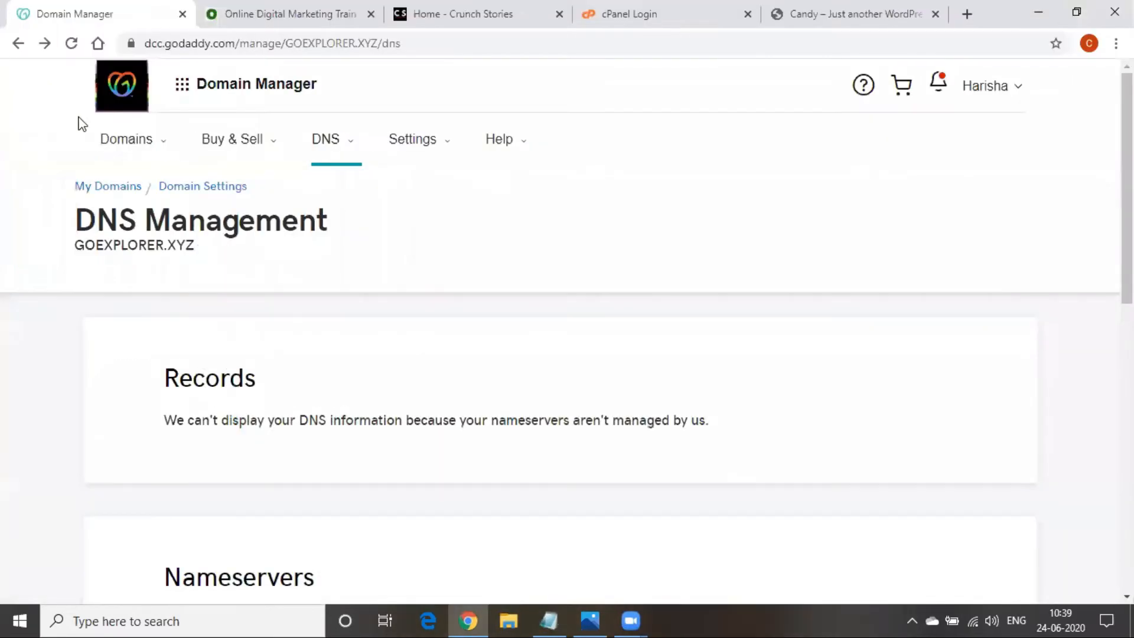
In the cPanel Login tab, navigate to candytech.xyz/cpanel to bring up the login page
click(628, 1)
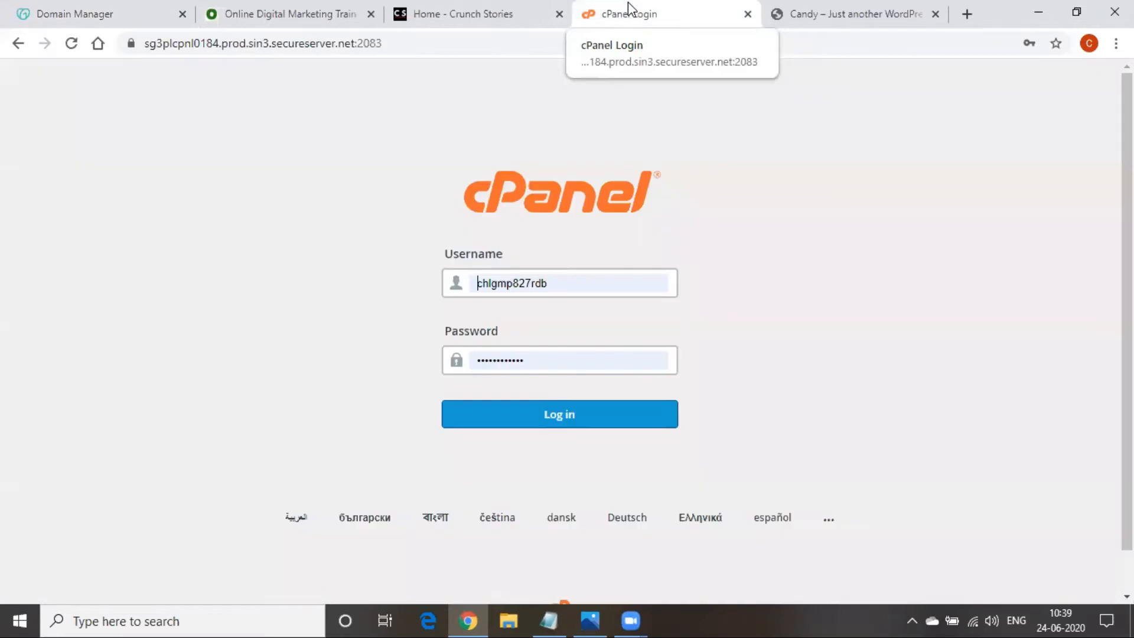
click(441, 46)
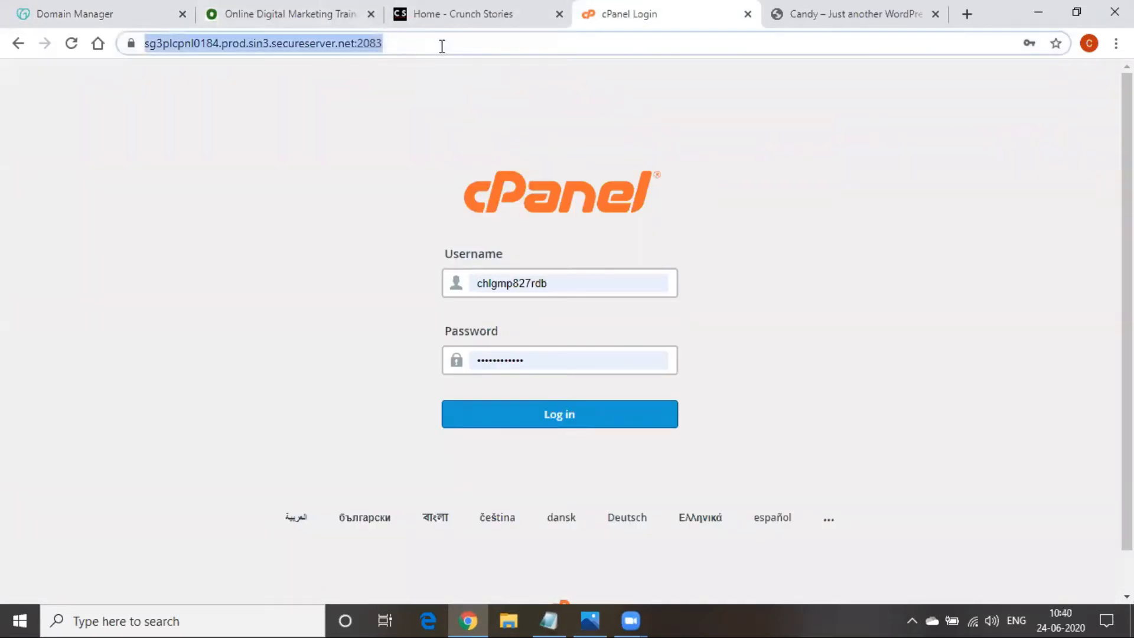
text(can)
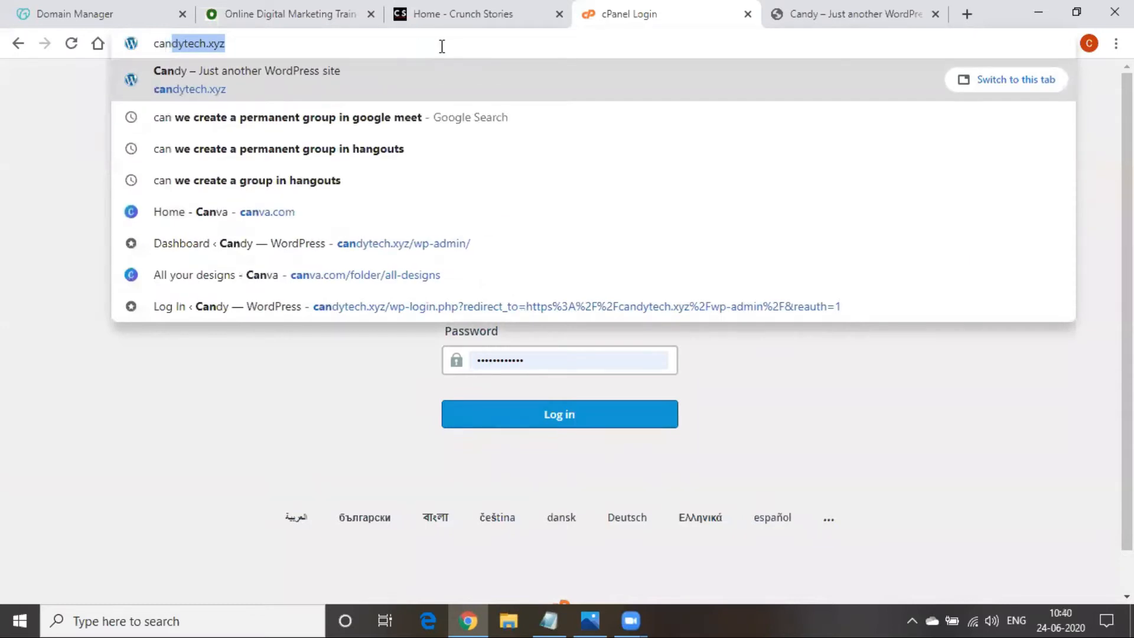
key(Right)
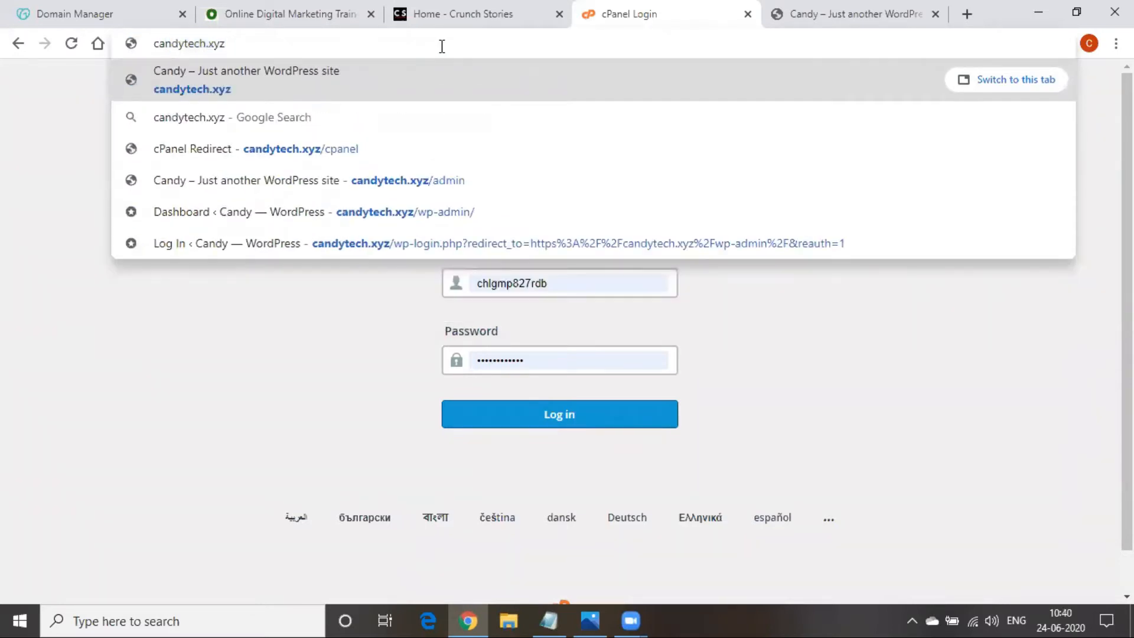
text(/cp)
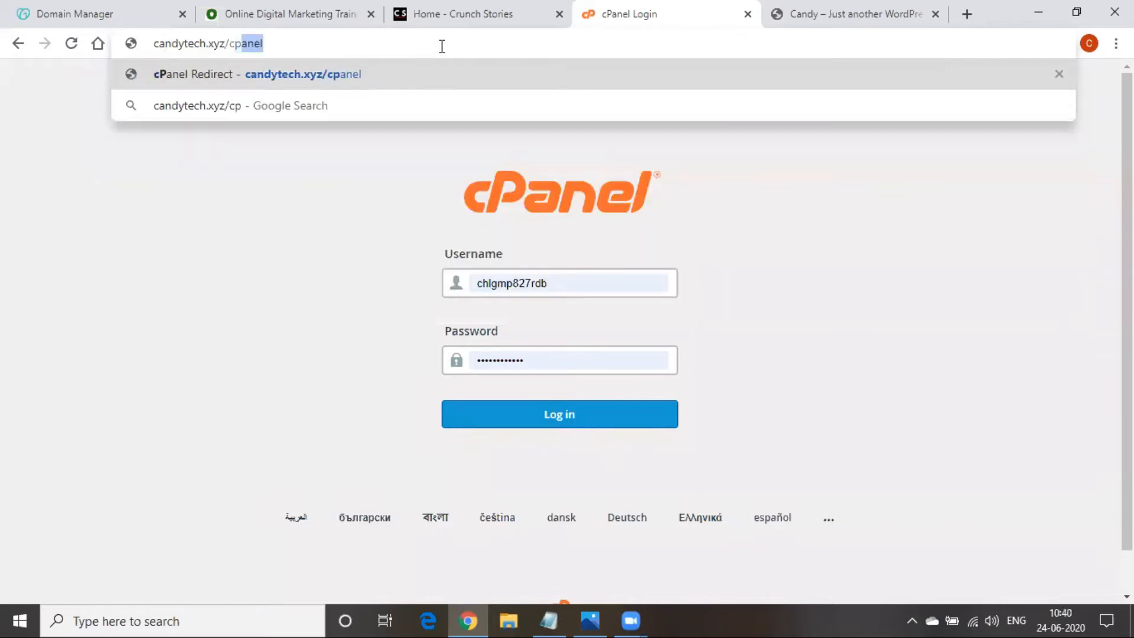
text(anel)
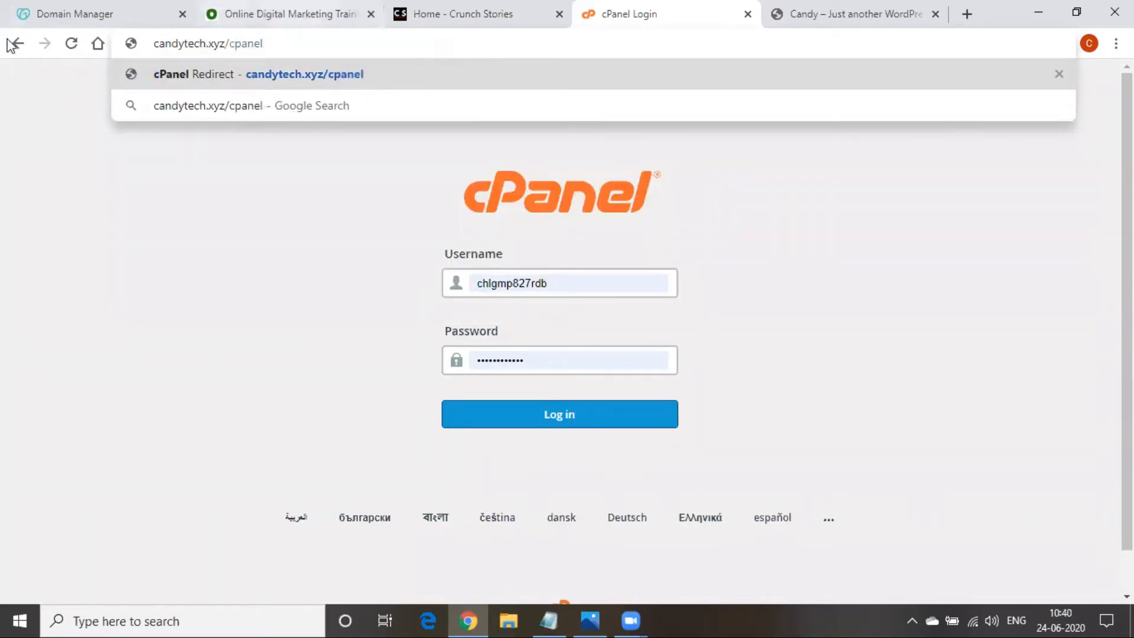
drag(154, 44, 227, 43)
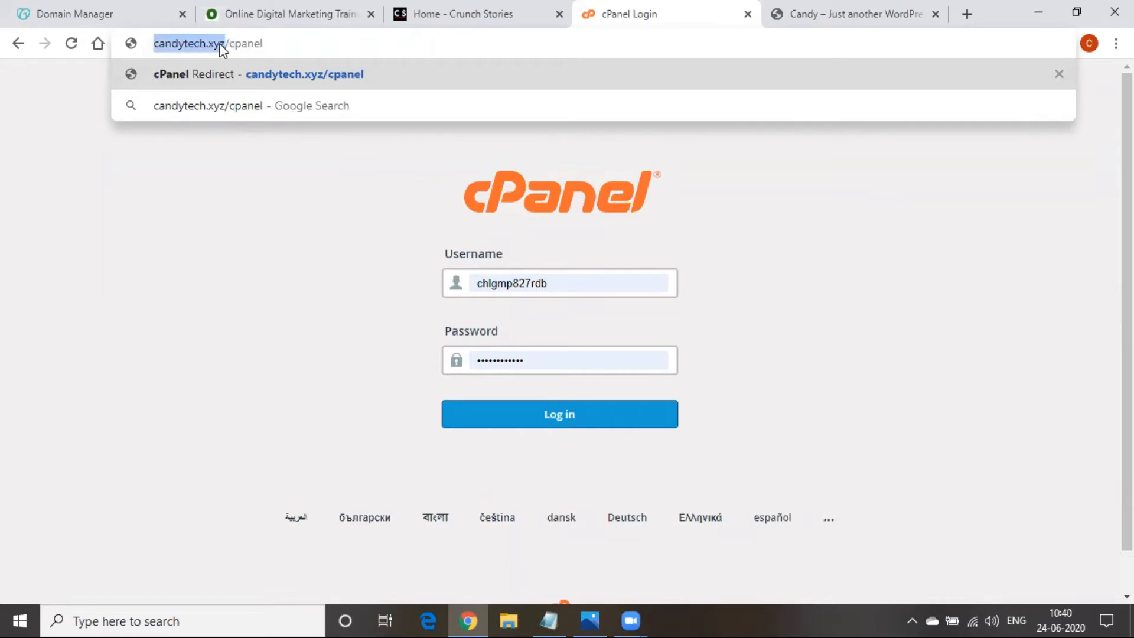
click(221, 43)
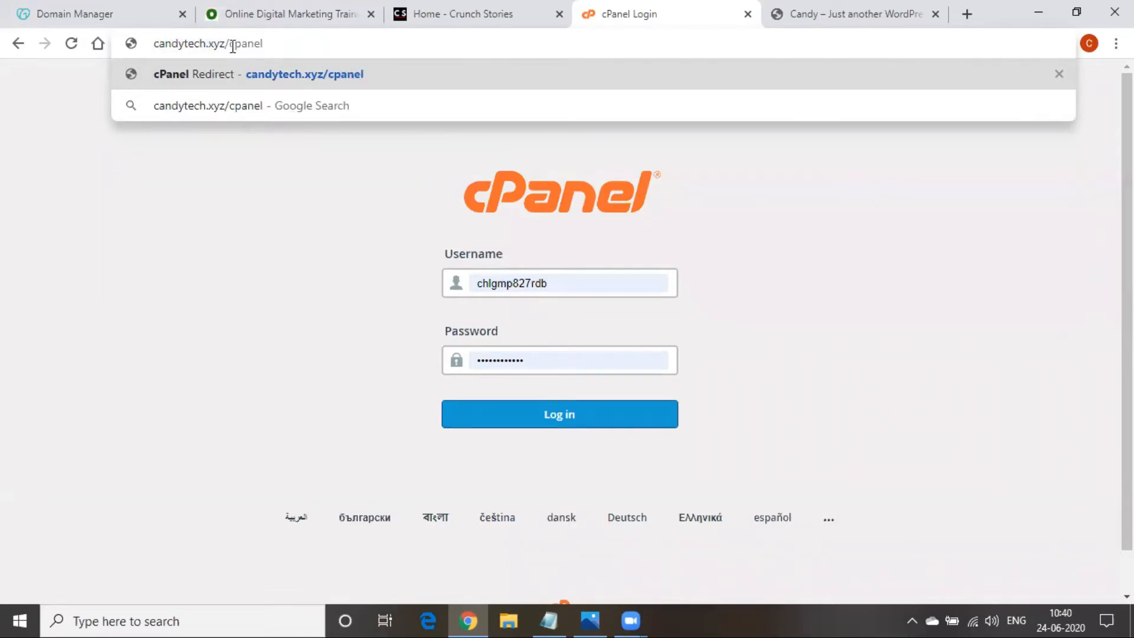
drag(231, 45, 278, 43)
click(281, 44)
key(Return)
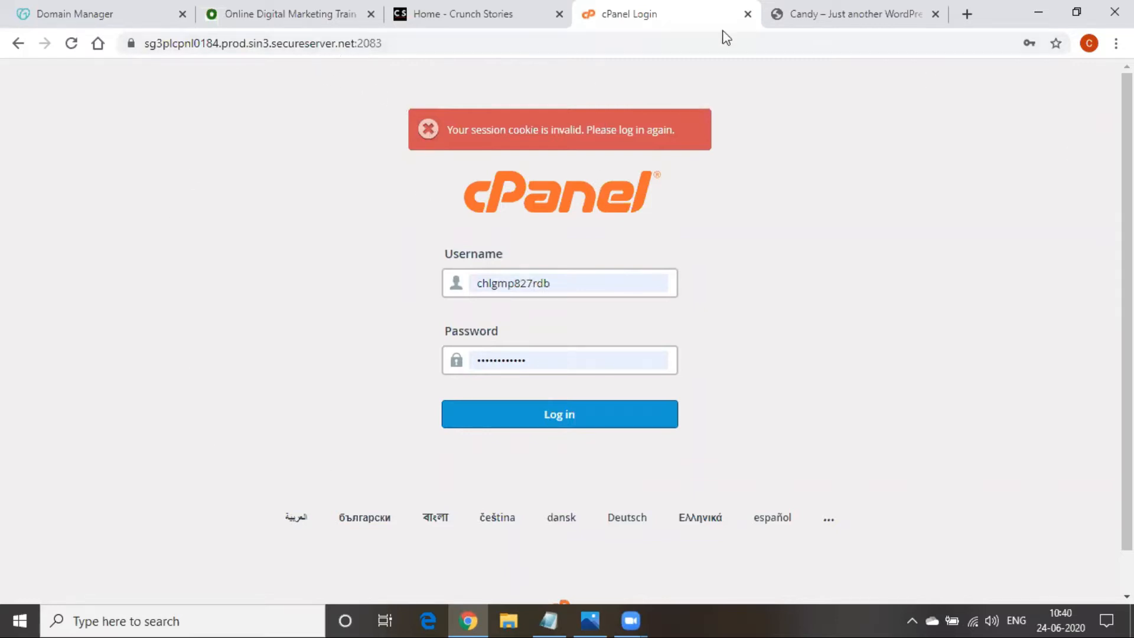
Log in to cPanel, open WordPress from Featured Applications, then return to the Digital Marketing notes
click(567, 415)
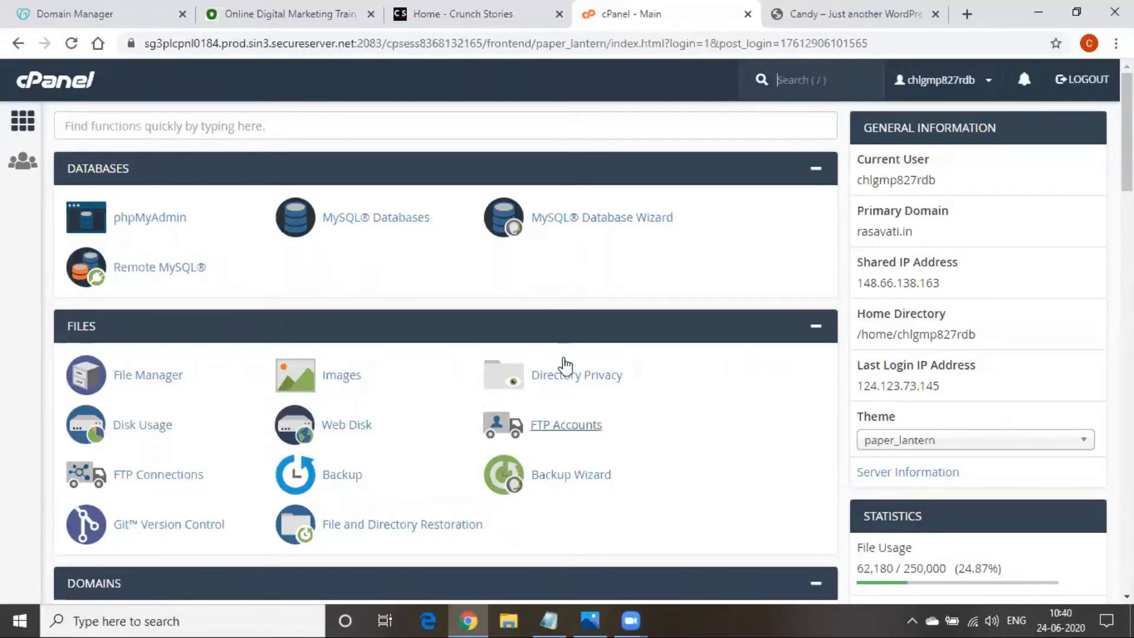
scroll(499, 310, down, 3)
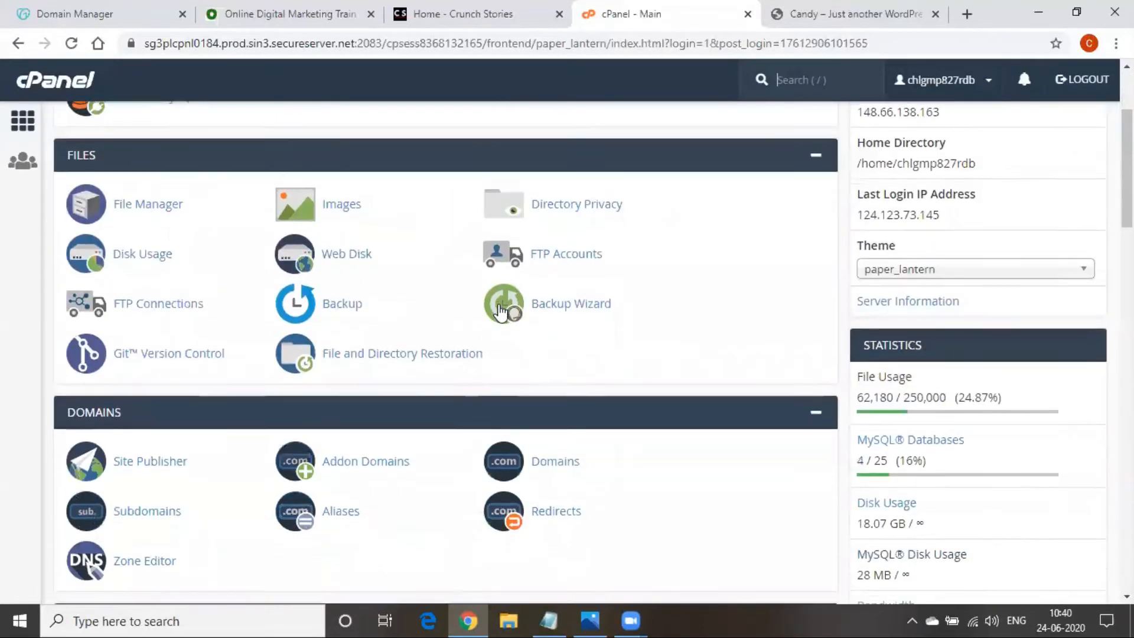
scroll(500, 310, down, 3)
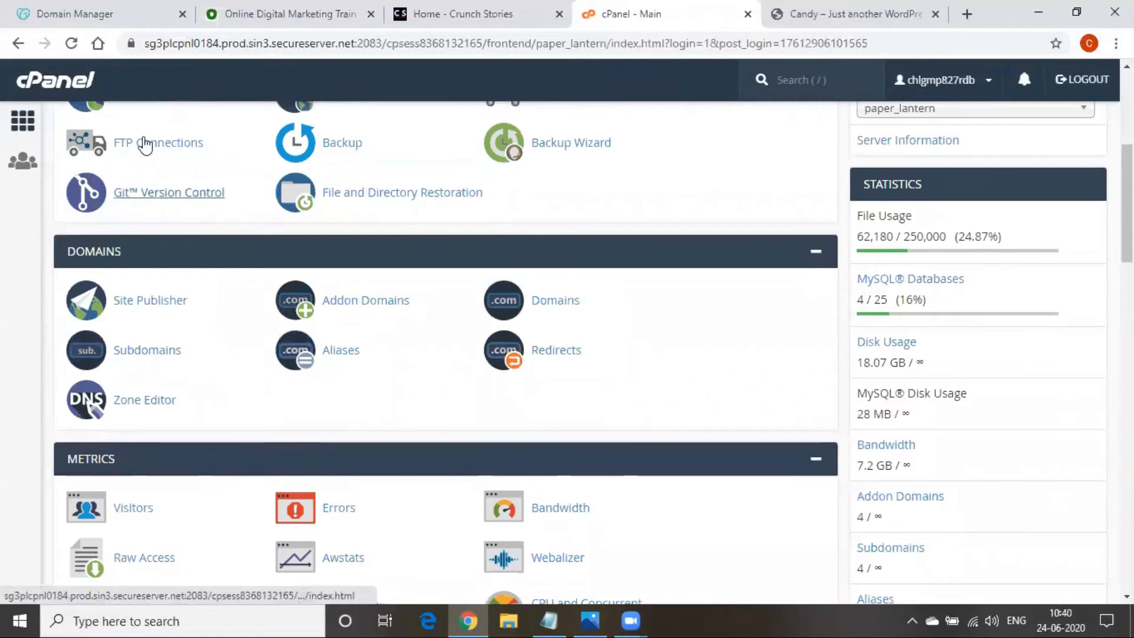
scroll(442, 452, down, 7)
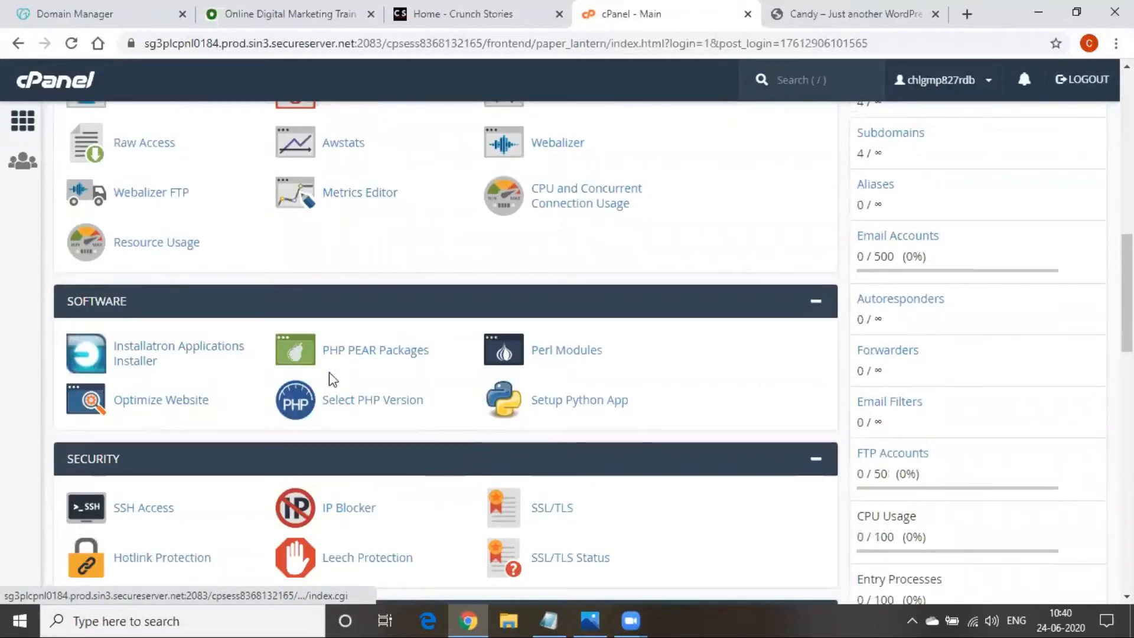
scroll(422, 388, down, 6)
scroll(423, 390, down, 9)
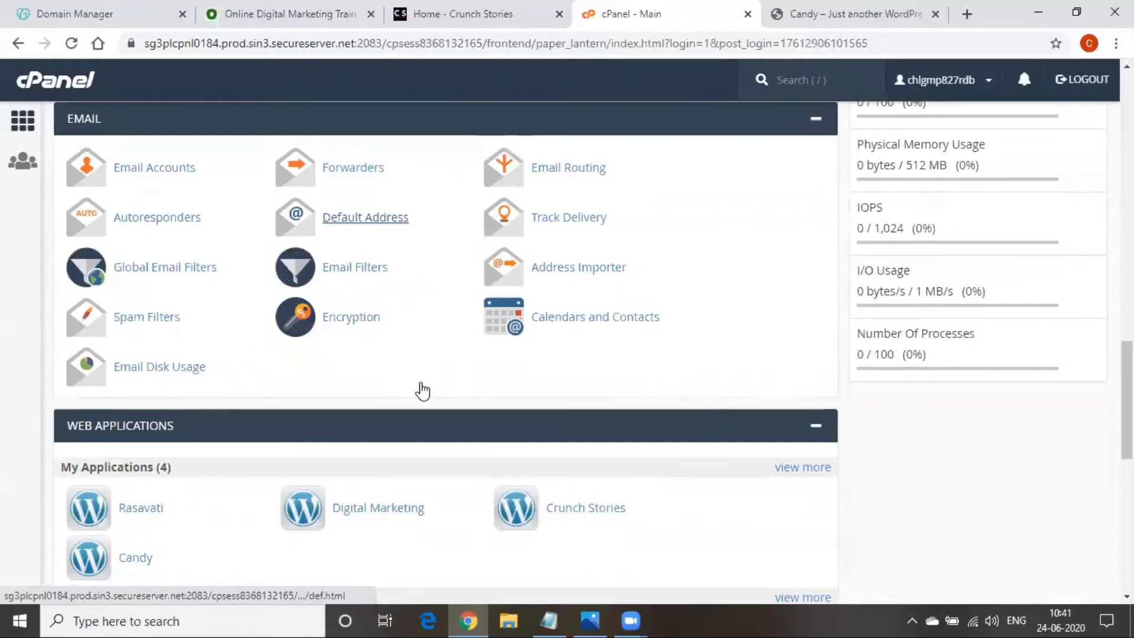
scroll(423, 390, down, 2)
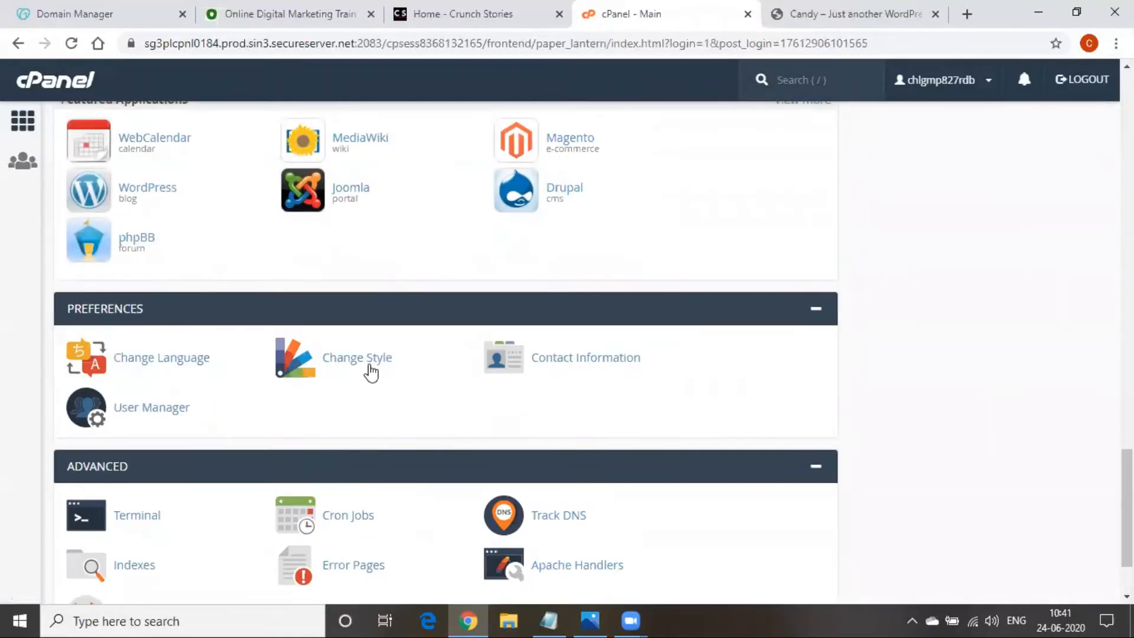
click(146, 199)
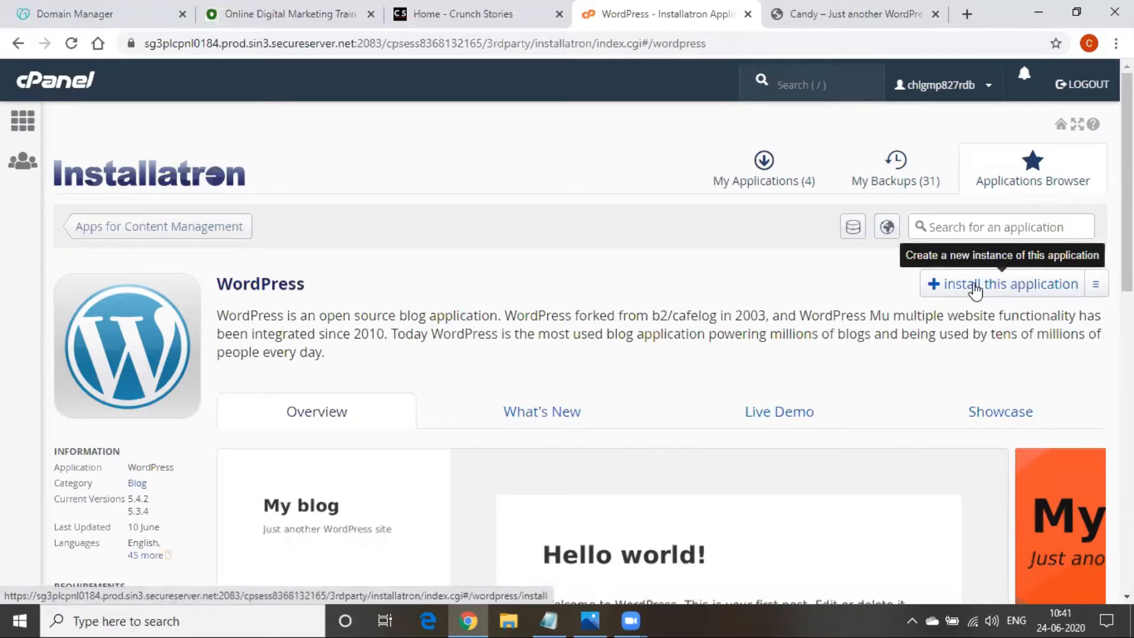
click(561, 619)
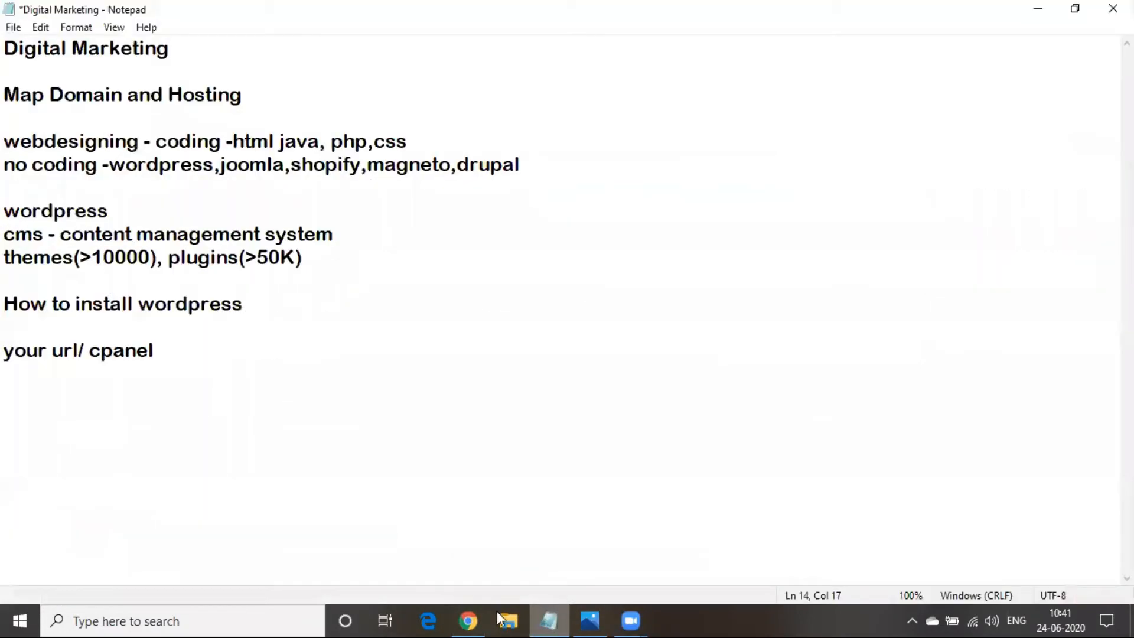
Append '-- login username & pwd -- search wordpress - install', then add 'login to wordpress' and 'your url/admin'
drag(244, 304, 8, 298)
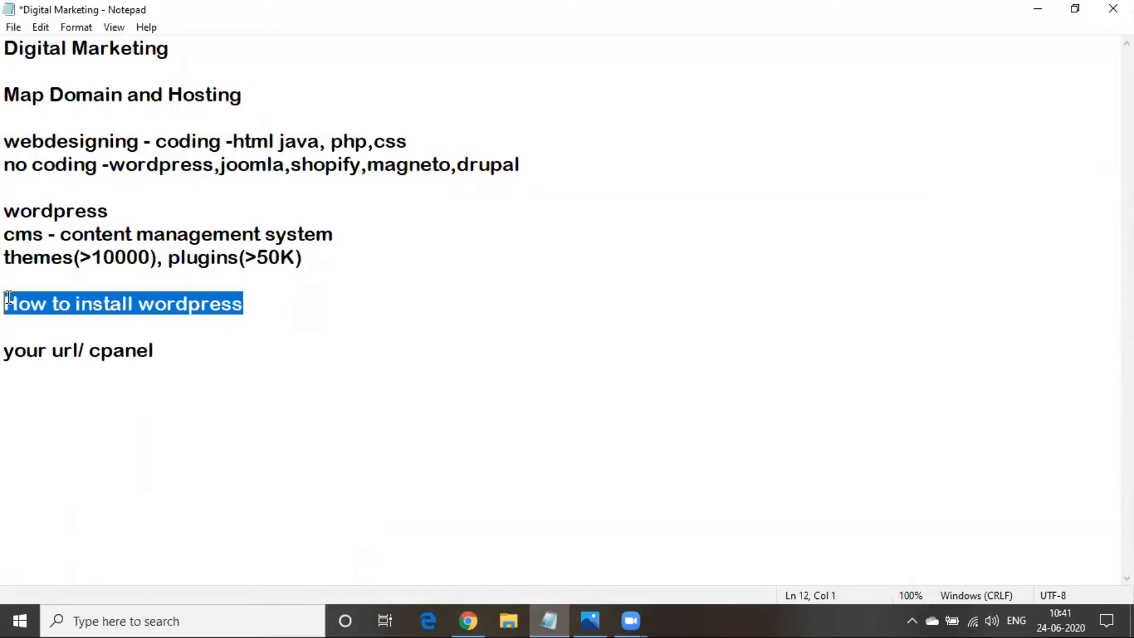
click(75, 349)
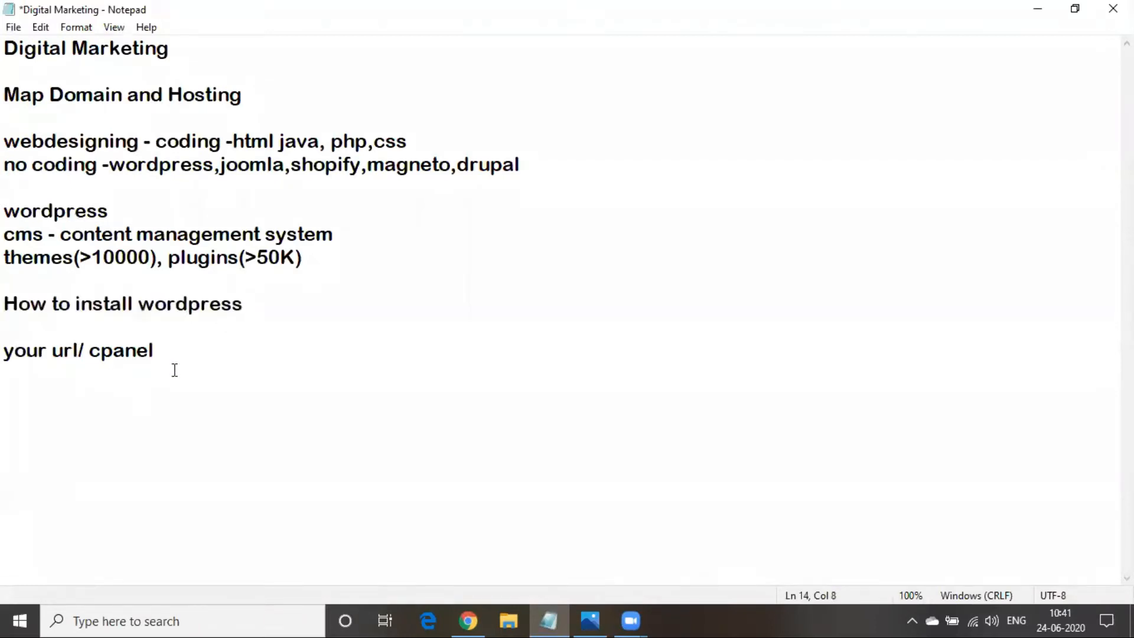
click(182, 351)
text(-- login username )
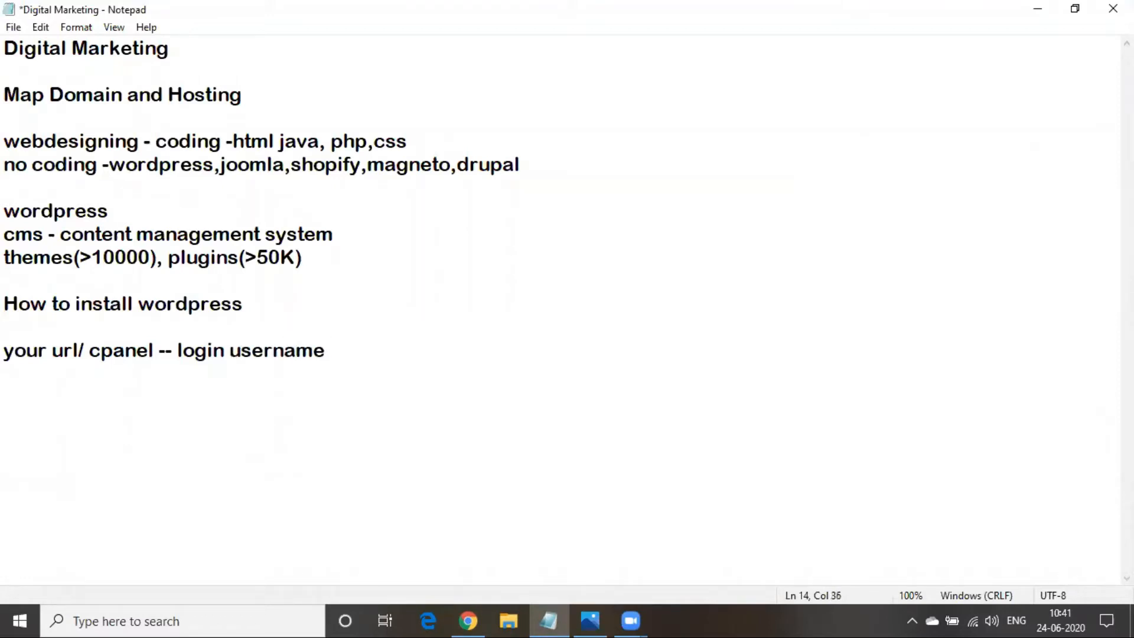
text($)
key(BackSpace)
text(& pwd )
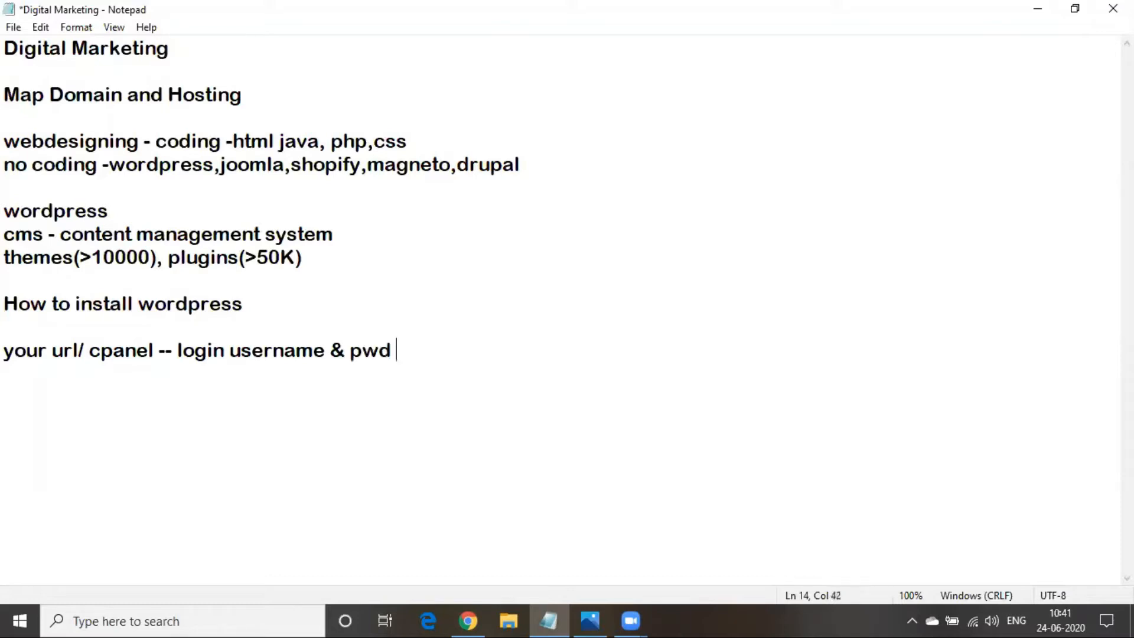
text(-- search )
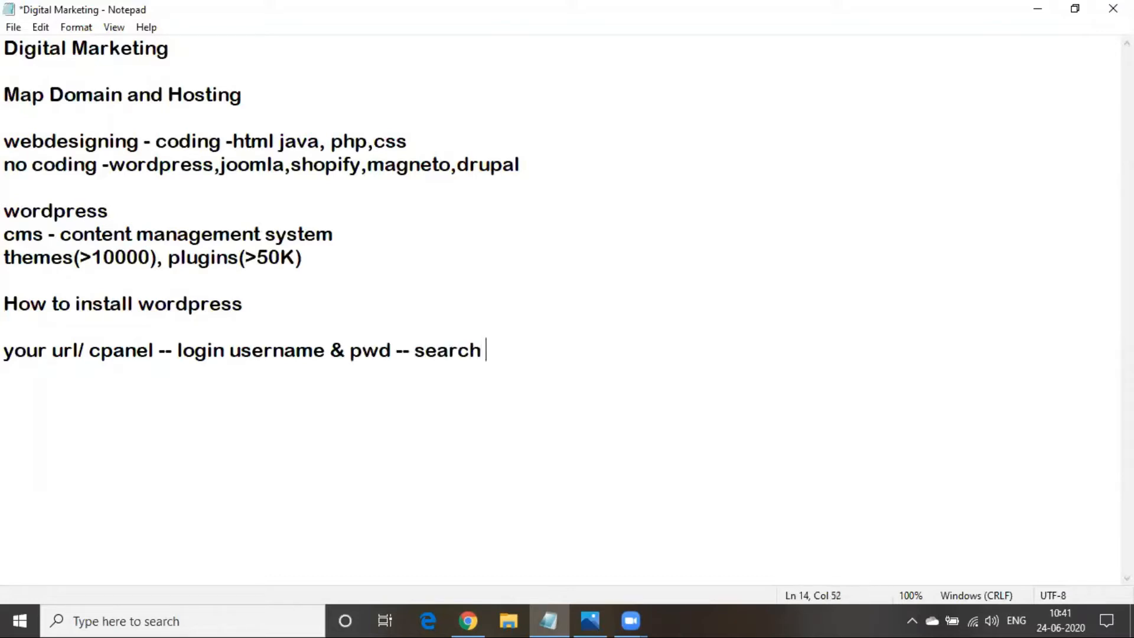
text(wordp)
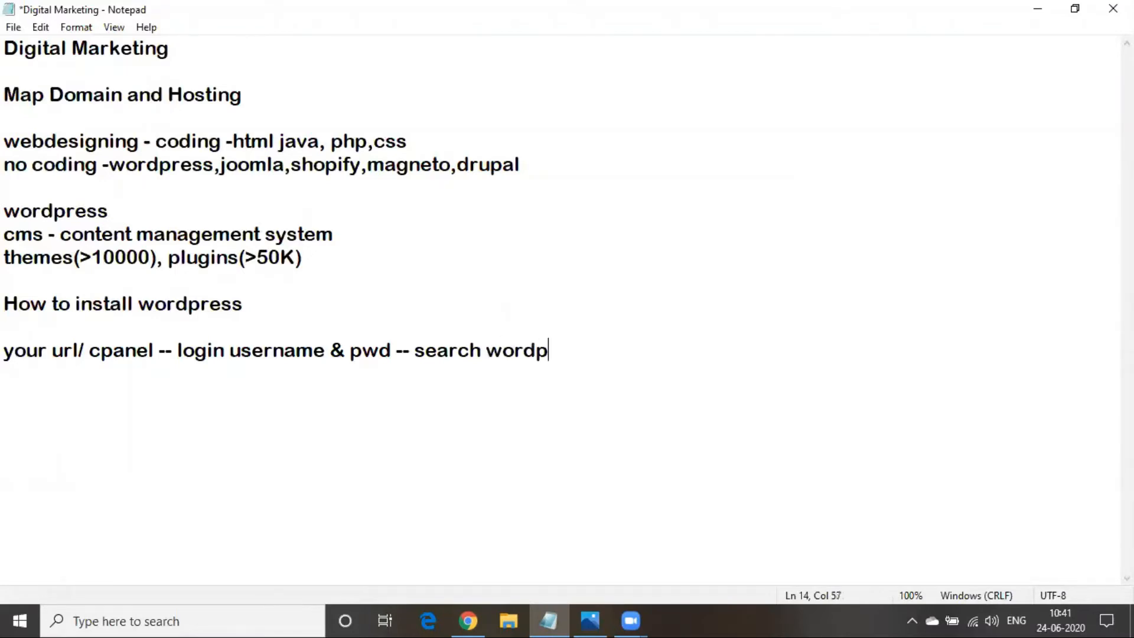
text(ress - install)
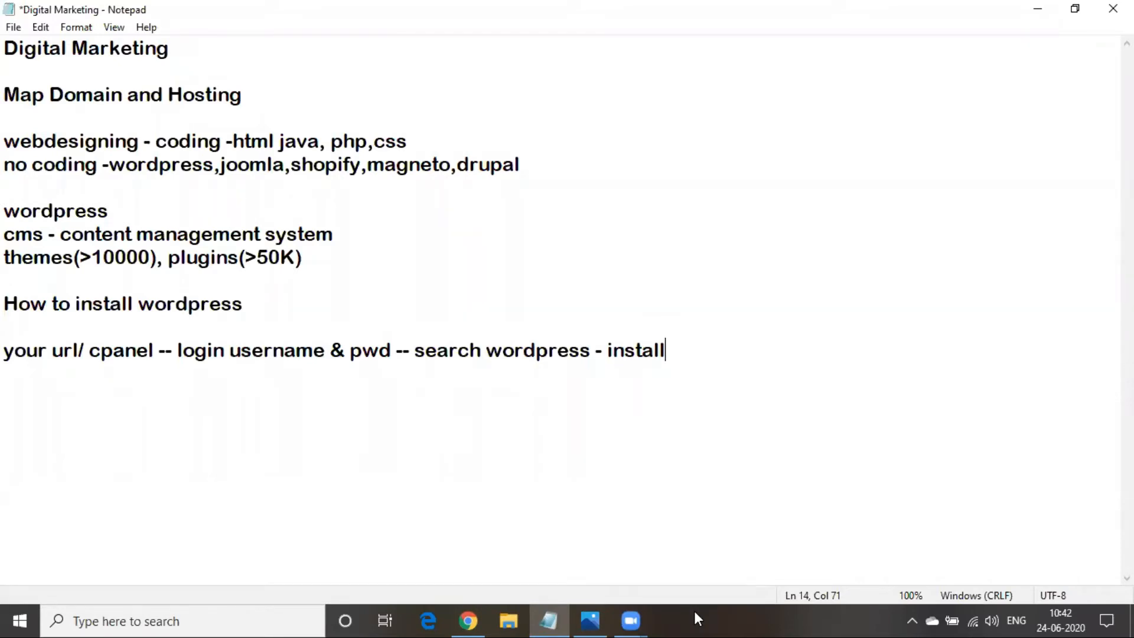
key(Return)
key(Return)
text(login to wordpress)
key(Return)
key(Return)
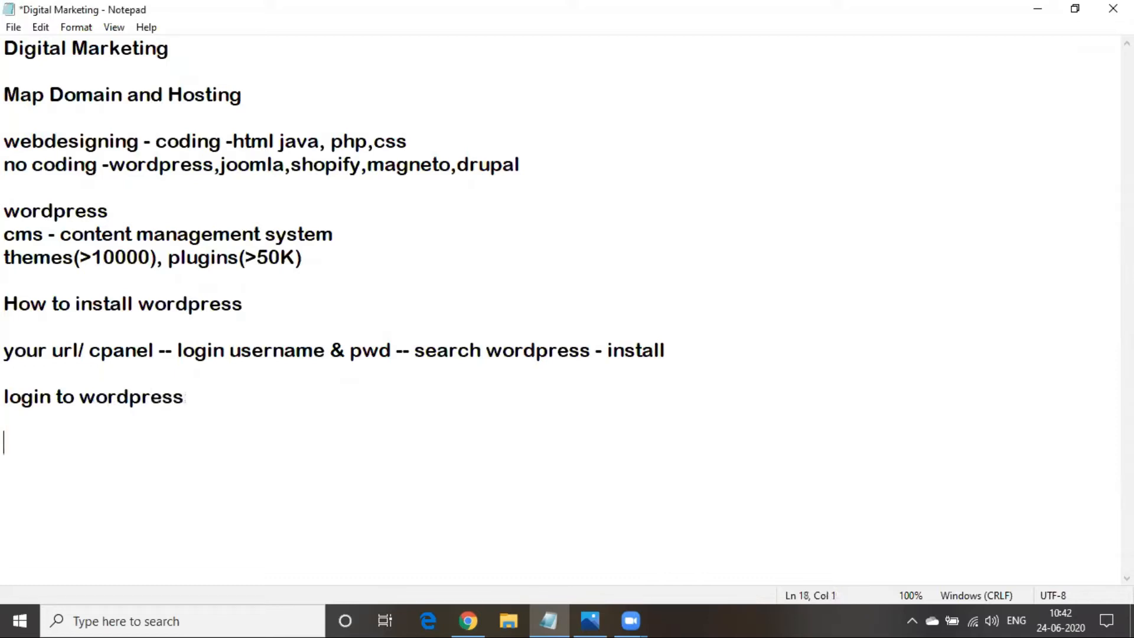
text(your url/admin)
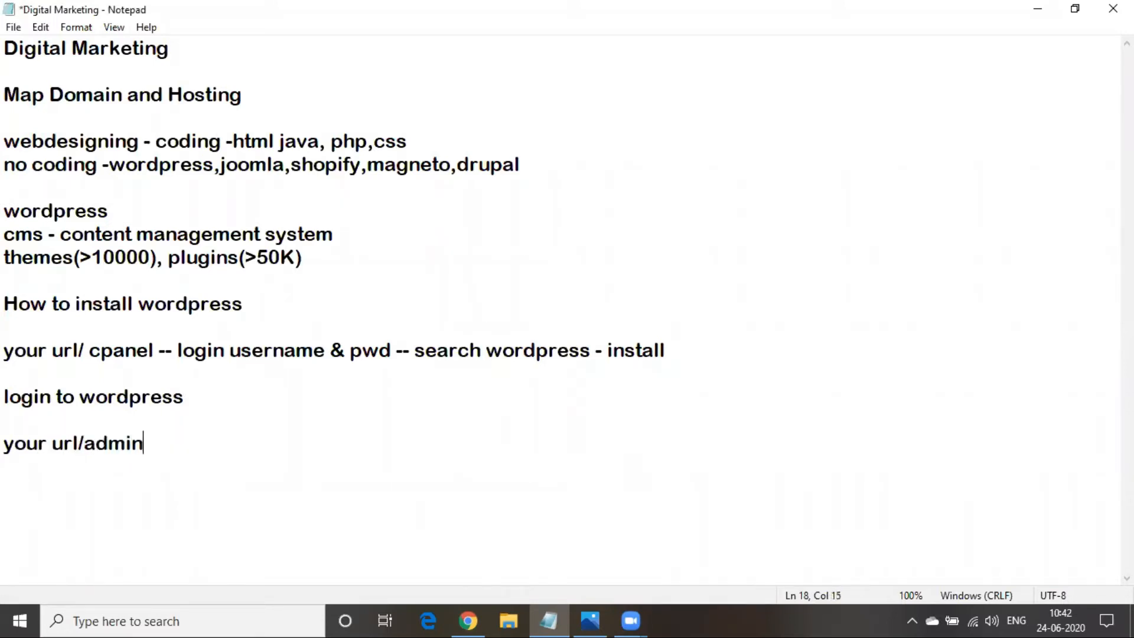
Minimize the notes and load candytech.xyz/admin in the browser
click(1037, 9)
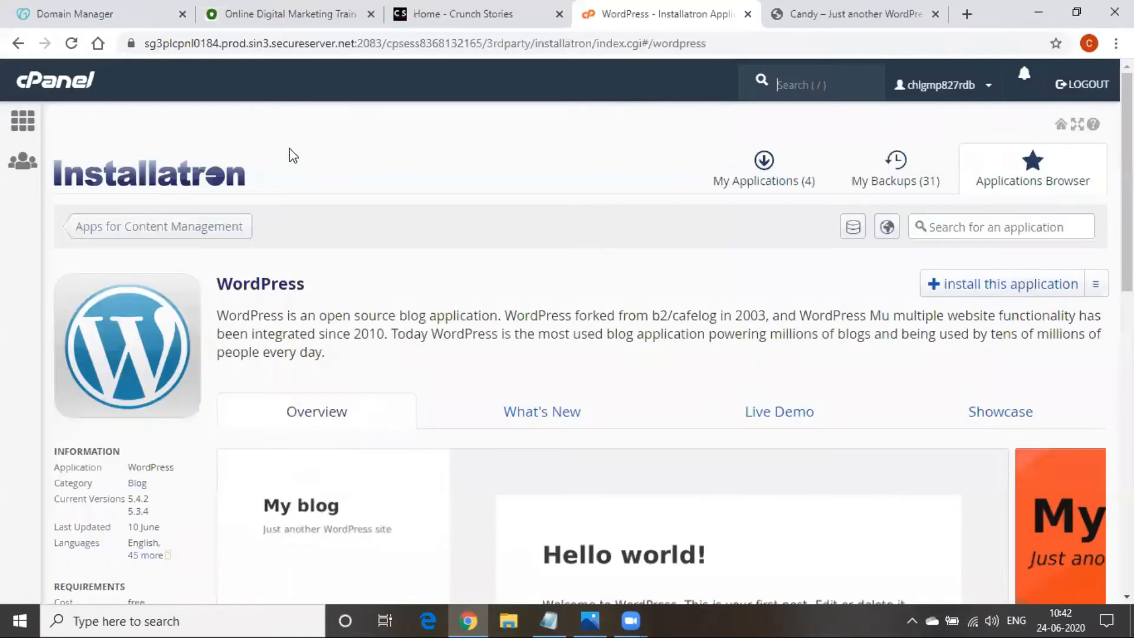
click(302, 43)
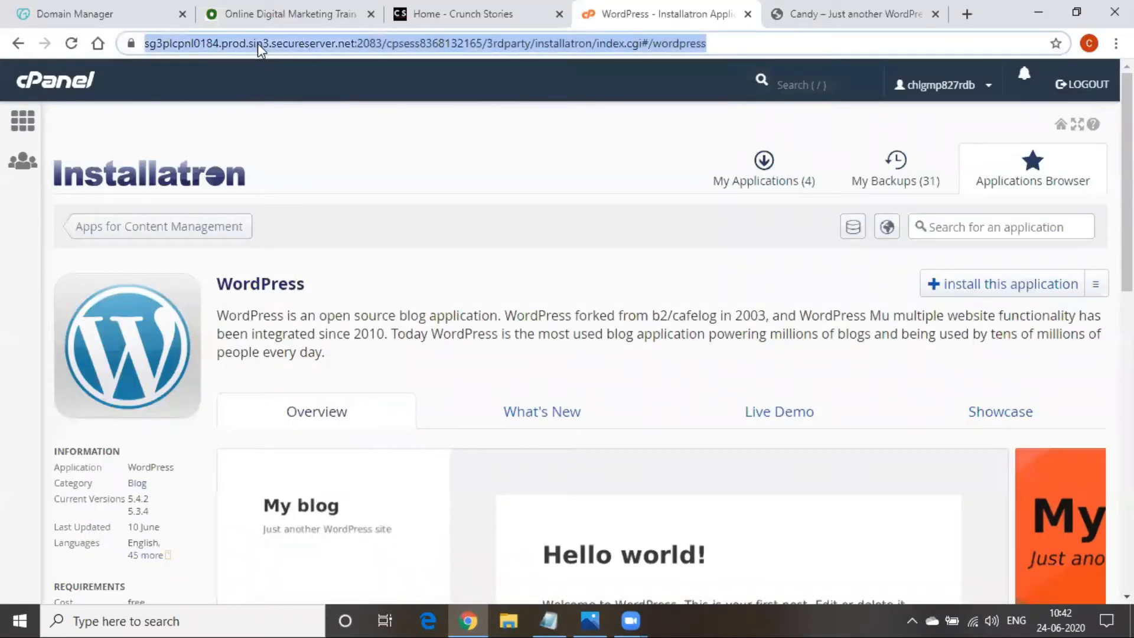
text(ca)
key(Right)
text(/)
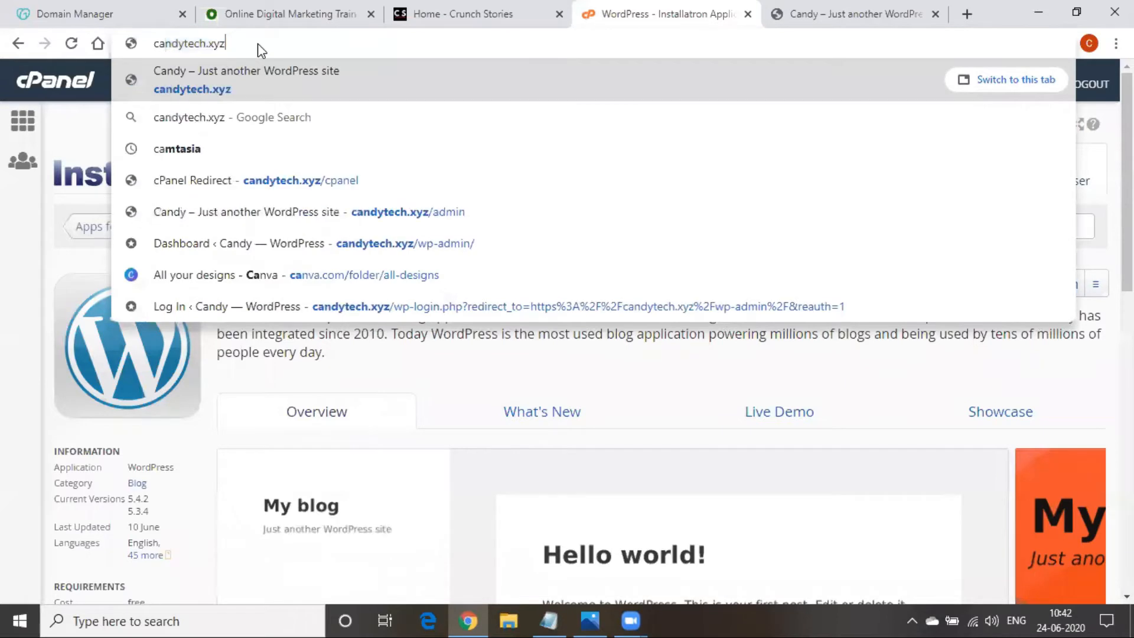
text(admin)
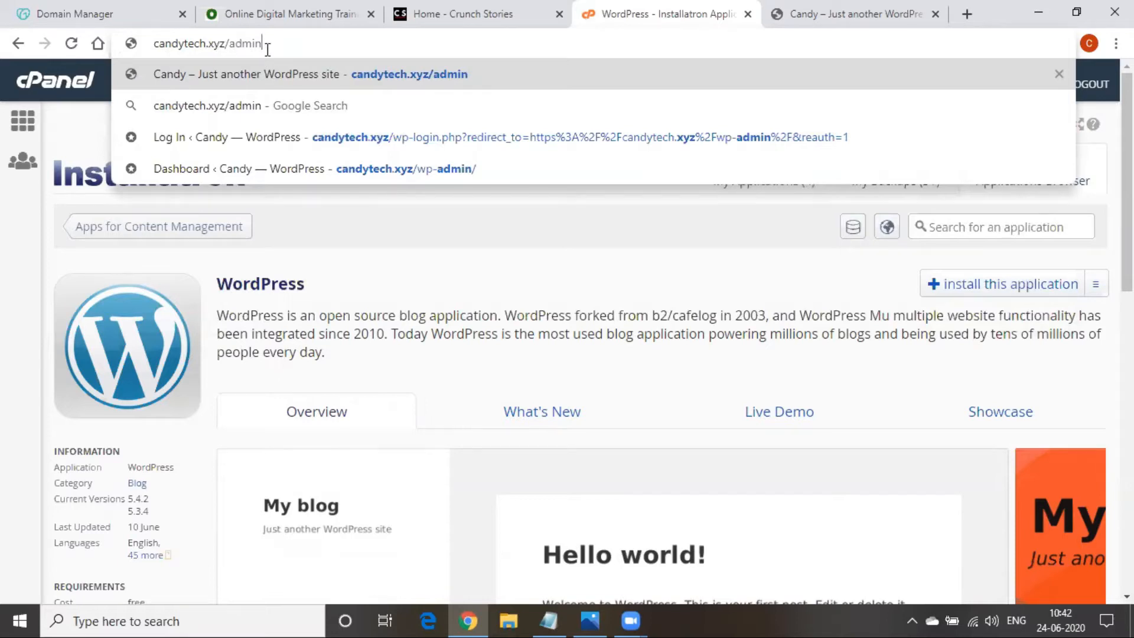
key(Return)
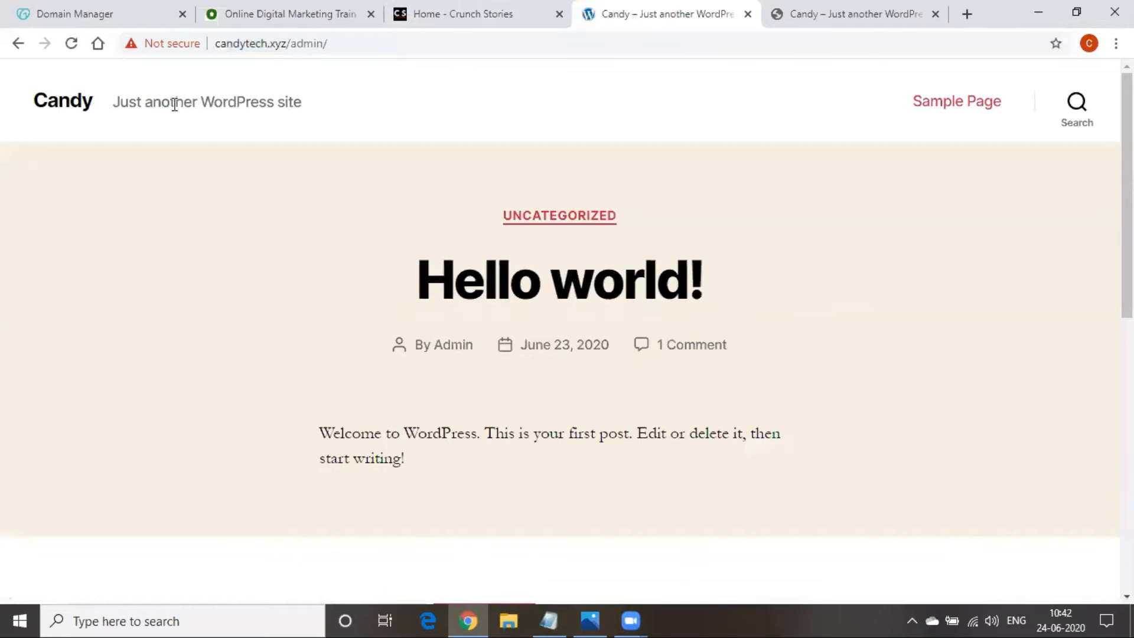
Capitalize the C in the candytech.xyz/admin address and reload the page
scroll(600, 284, down, 10)
scroll(398, 283, up, 10)
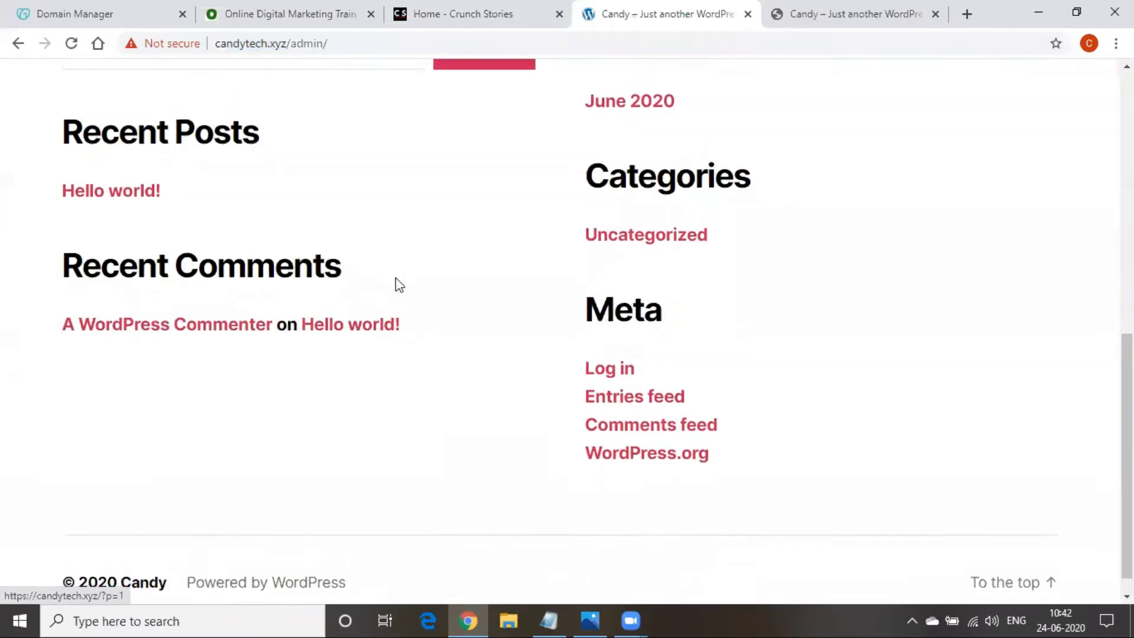
click(217, 43)
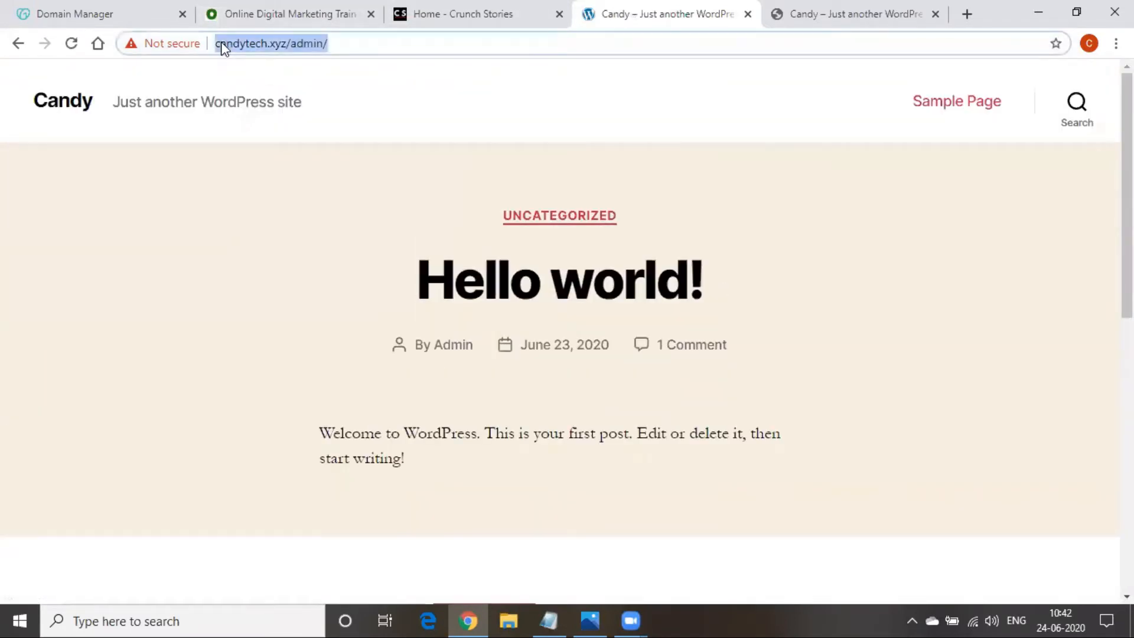
click(222, 47)
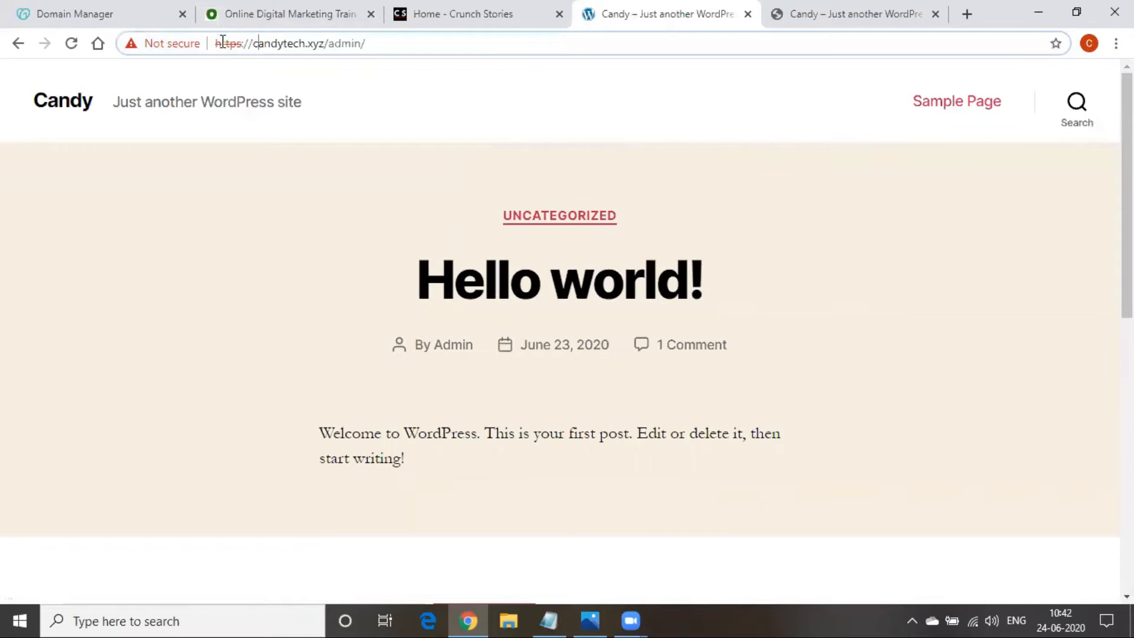
click(262, 46)
key(BackSpace)
text(C)
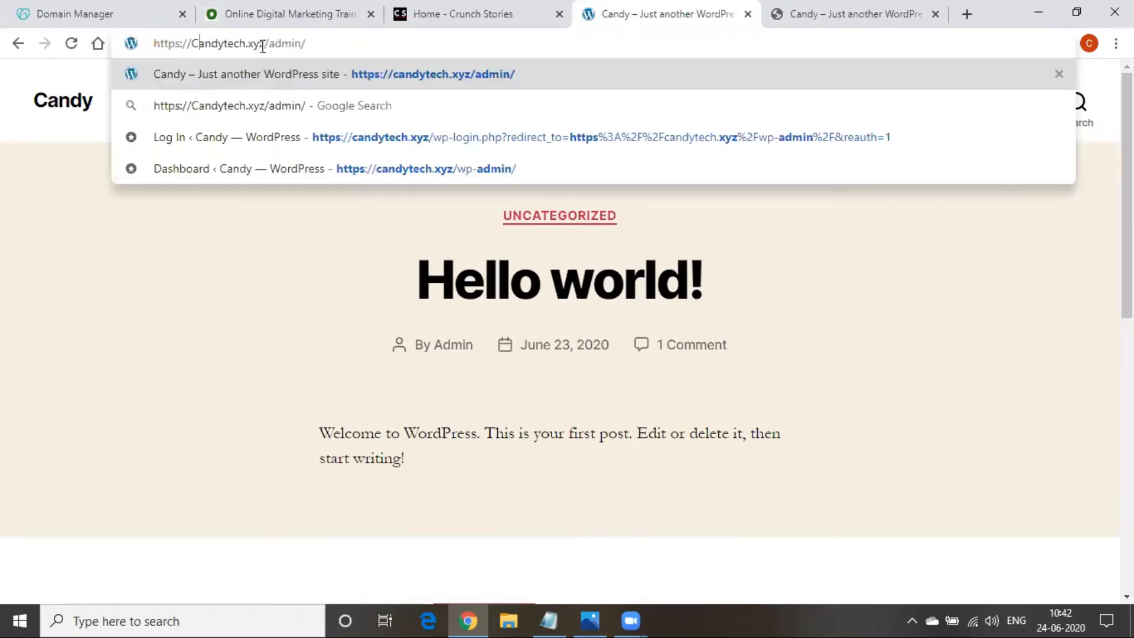
click(269, 72)
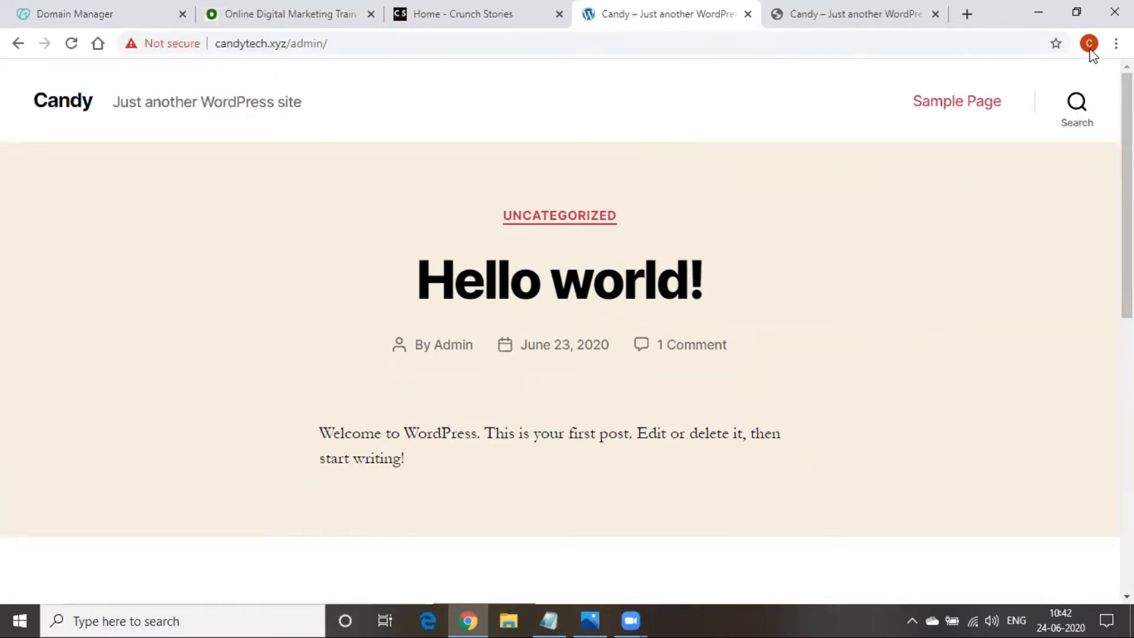
click(277, 44)
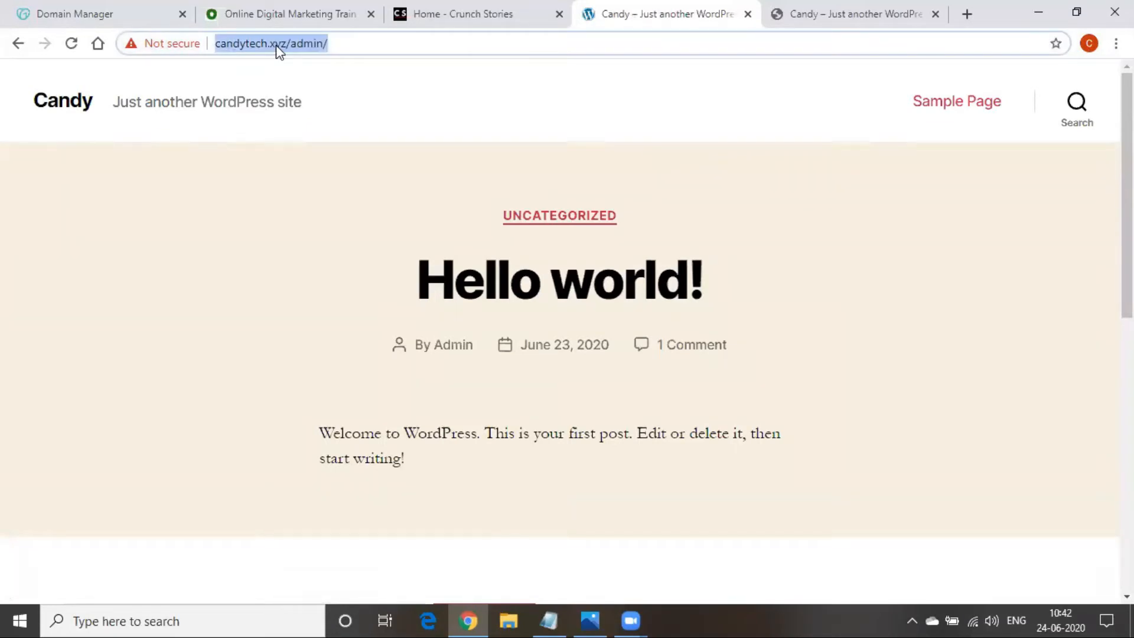
Load goexplorer.xyz/admin to reach the Goexplorer WordPress Dashboard, then return to the notes
text(g)
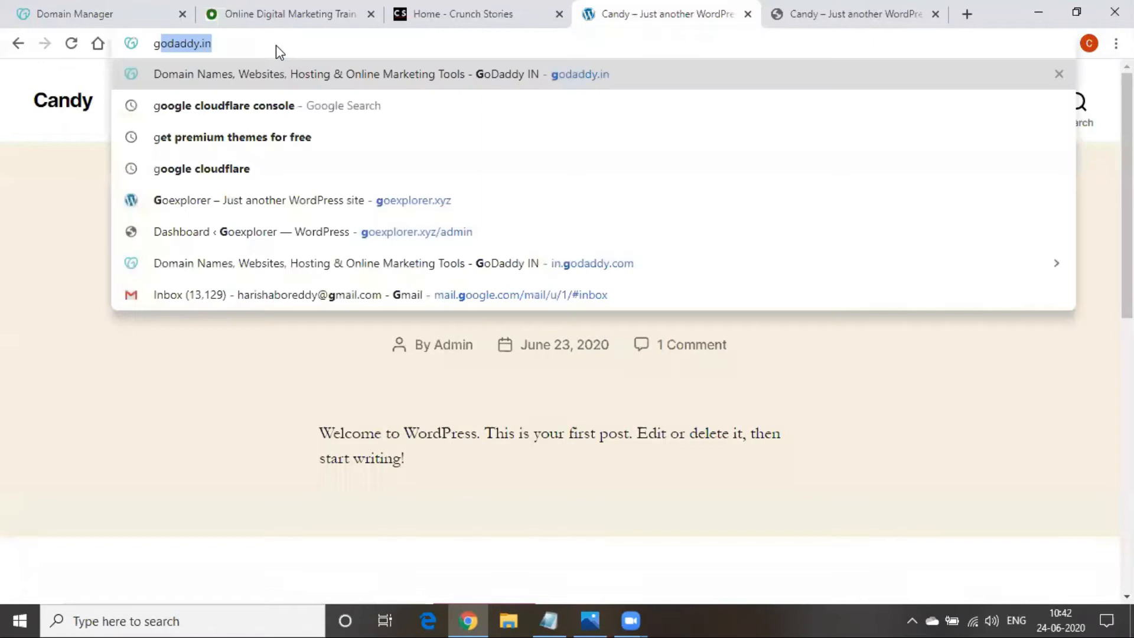
text(oe)
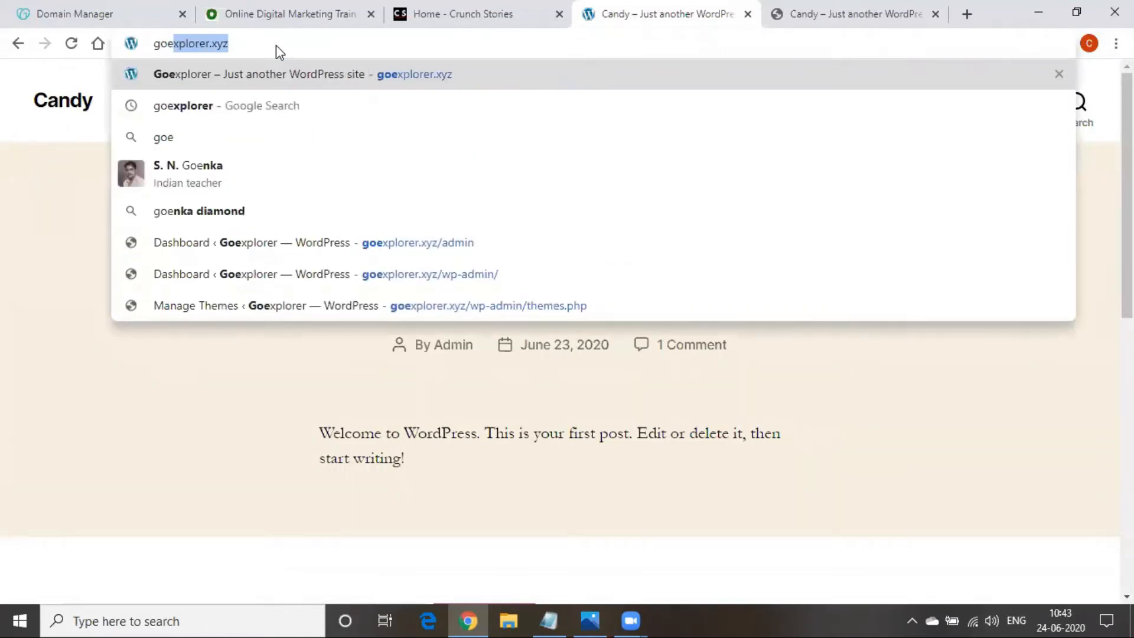
key(Right)
text(/adm)
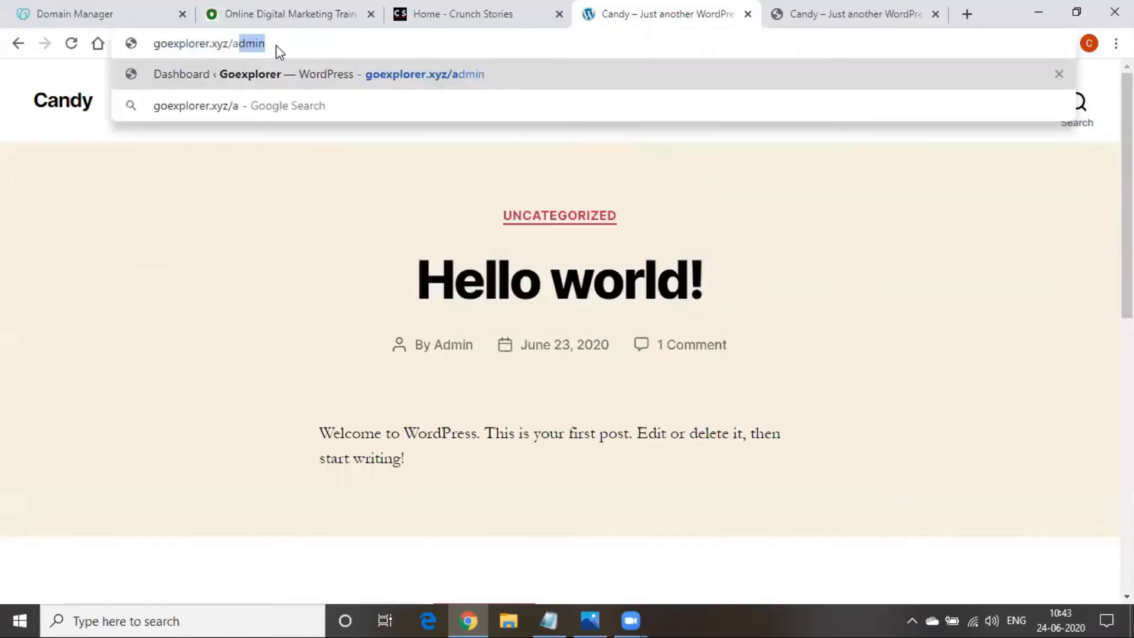
text(in)
key(Return)
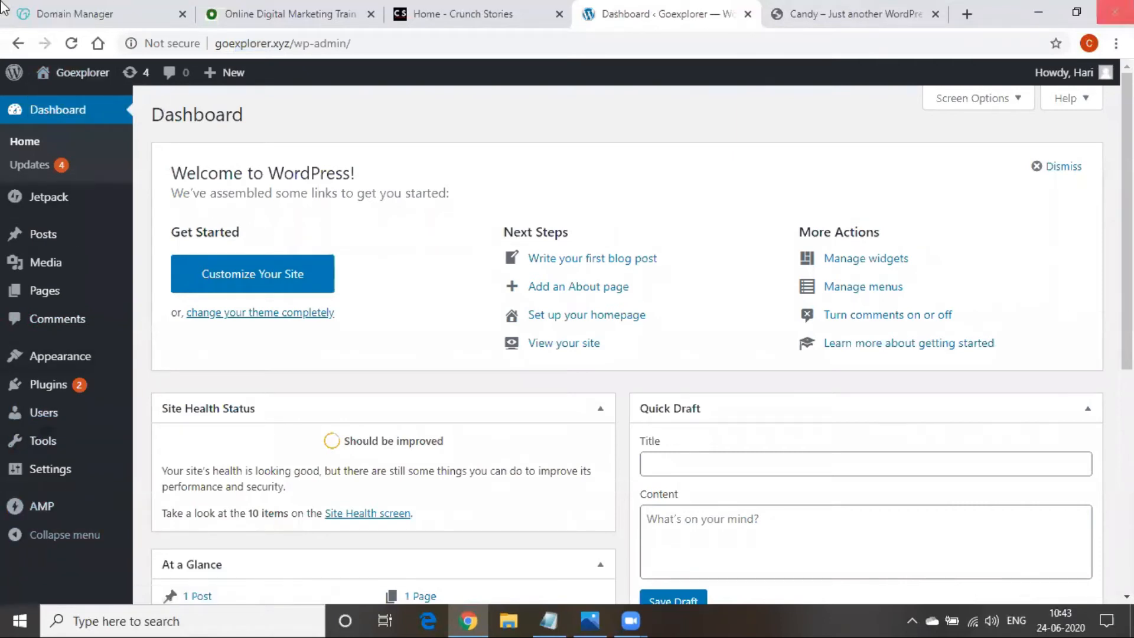
drag(189, 172, 407, 176)
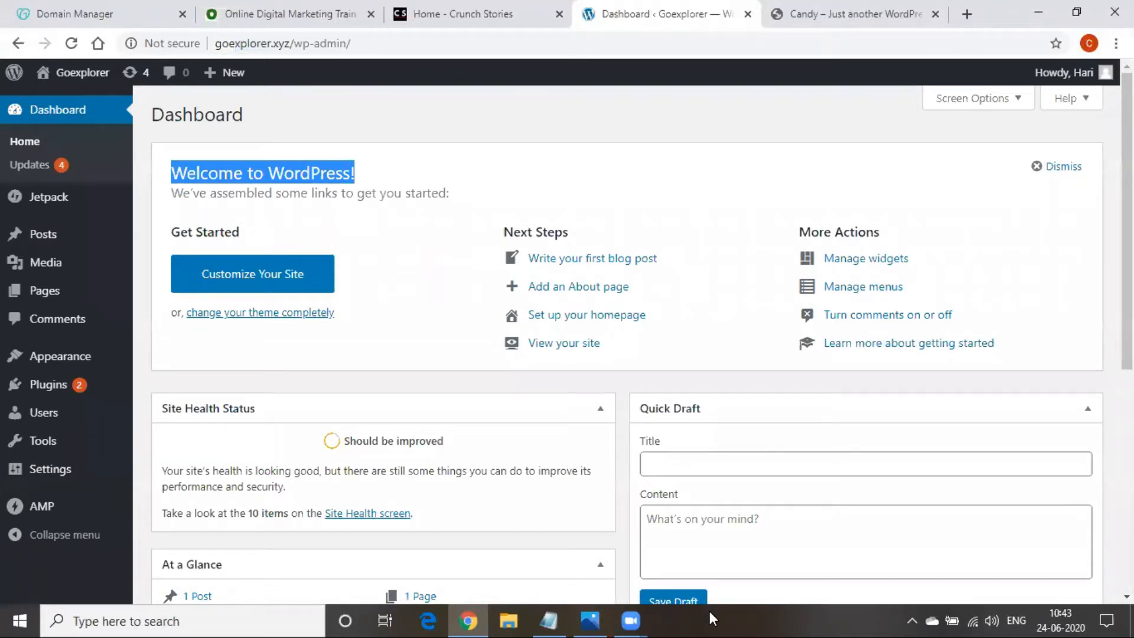
click(710, 611)
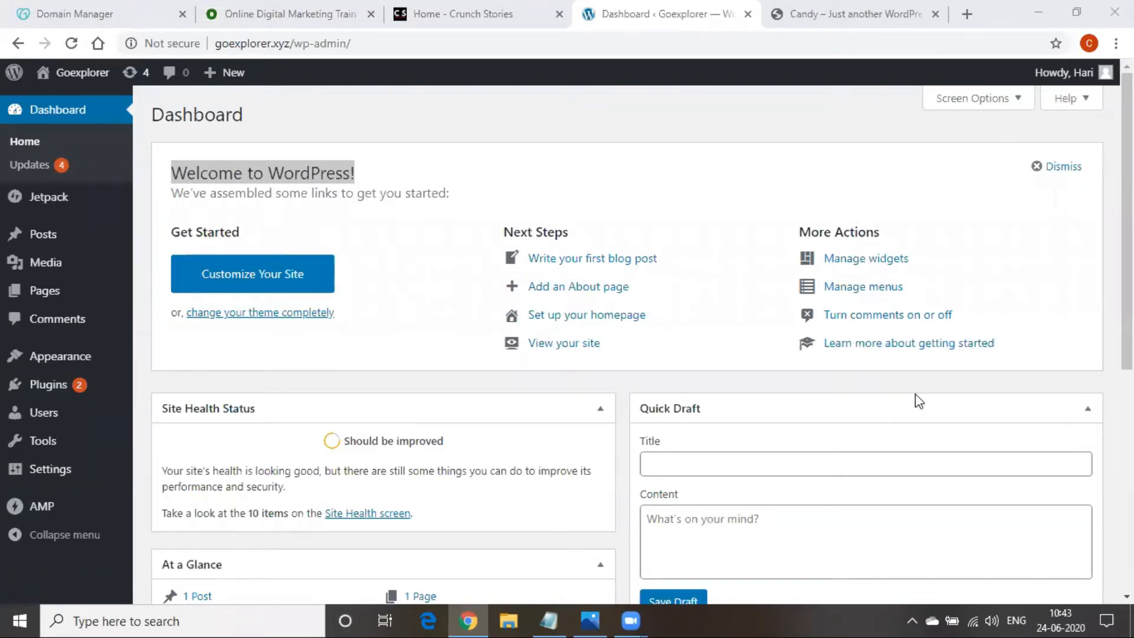
scroll(215, 499, down, 4)
scroll(220, 508, up, 4)
click(545, 619)
Add 'admin dashboard/wordpress dashboard', append '-- username & pwd -login' after 'your url/admin', then minimize Notepad
key(Return)
key(Return)
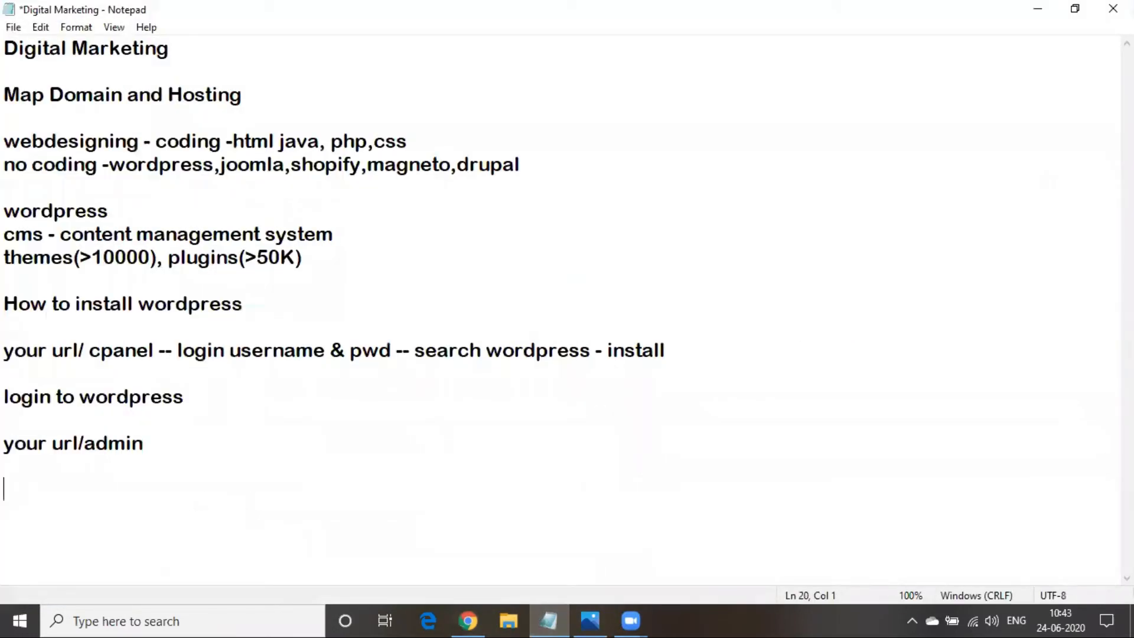
text(admin )
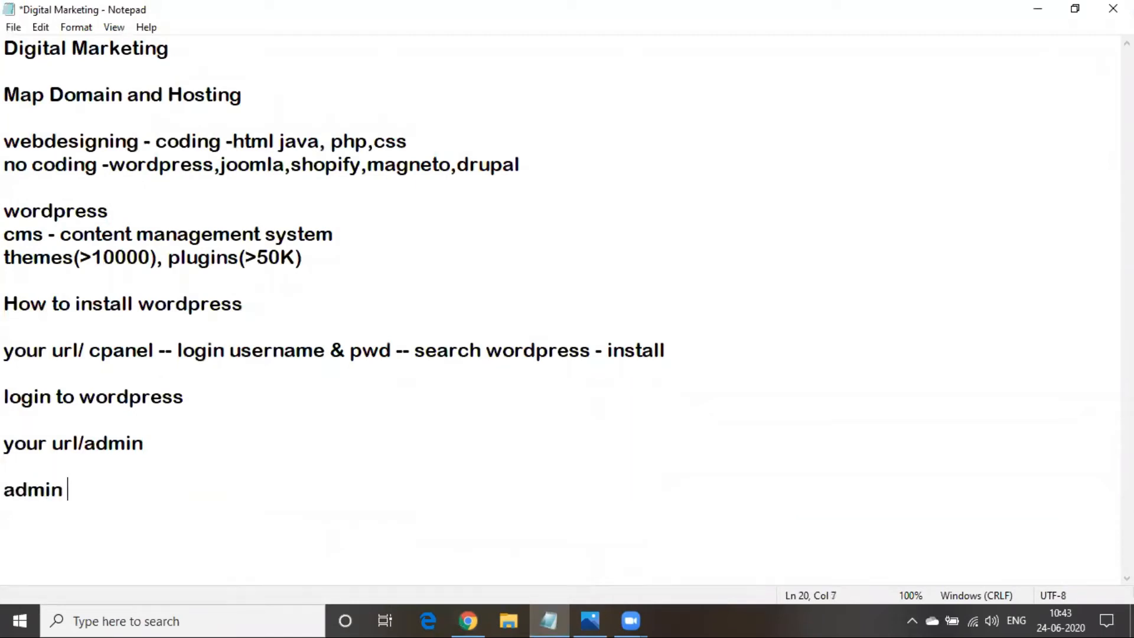
text(dashbo)
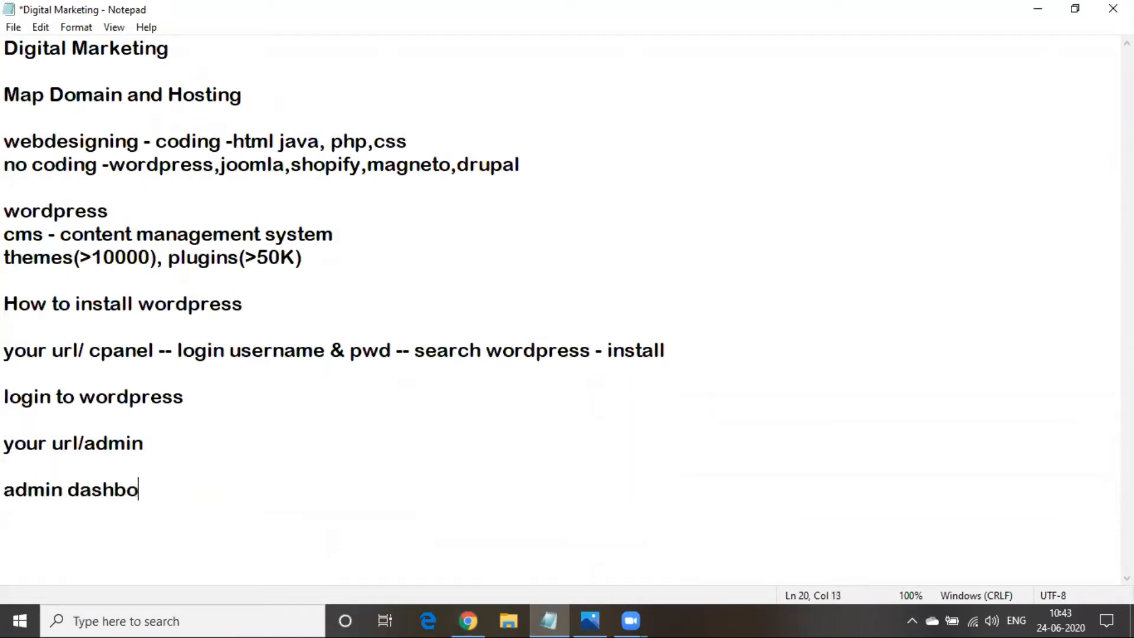
text(ard/)
text(word)
text(press )
text(dashbo)
text(ard)
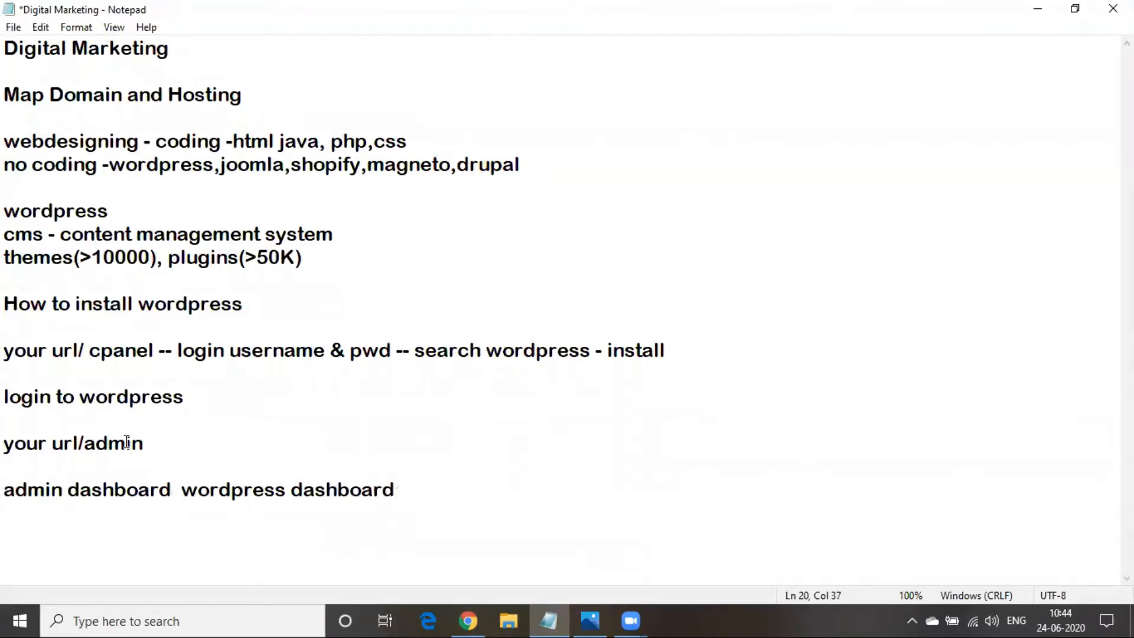
click(153, 444)
text(-- usernas)
key(BackSpace)
text(me)
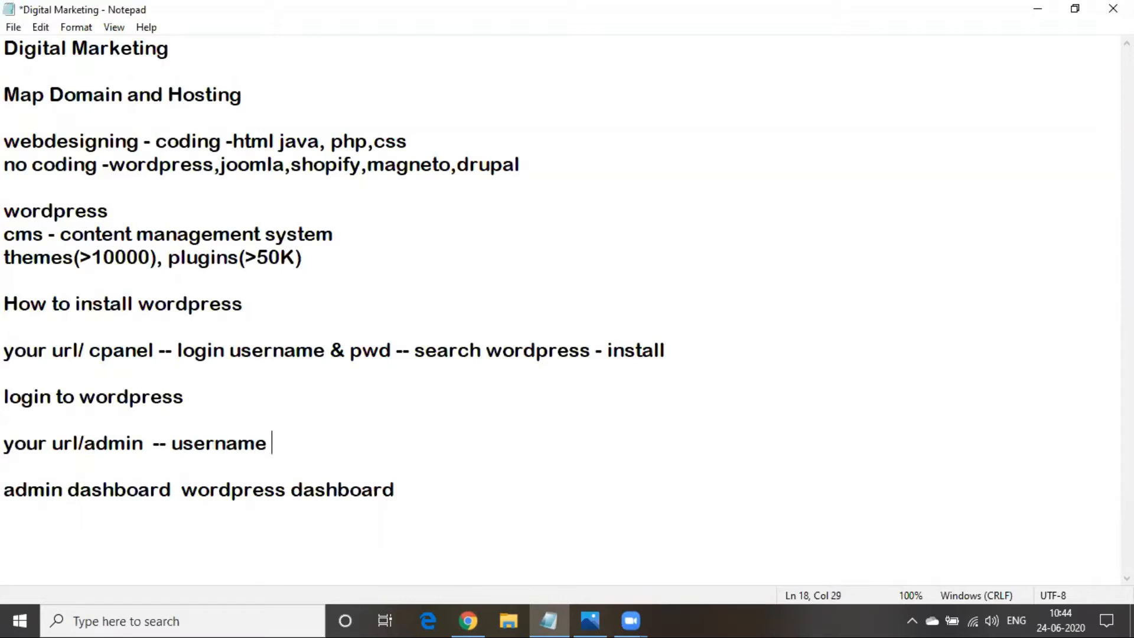
text( & pwd)
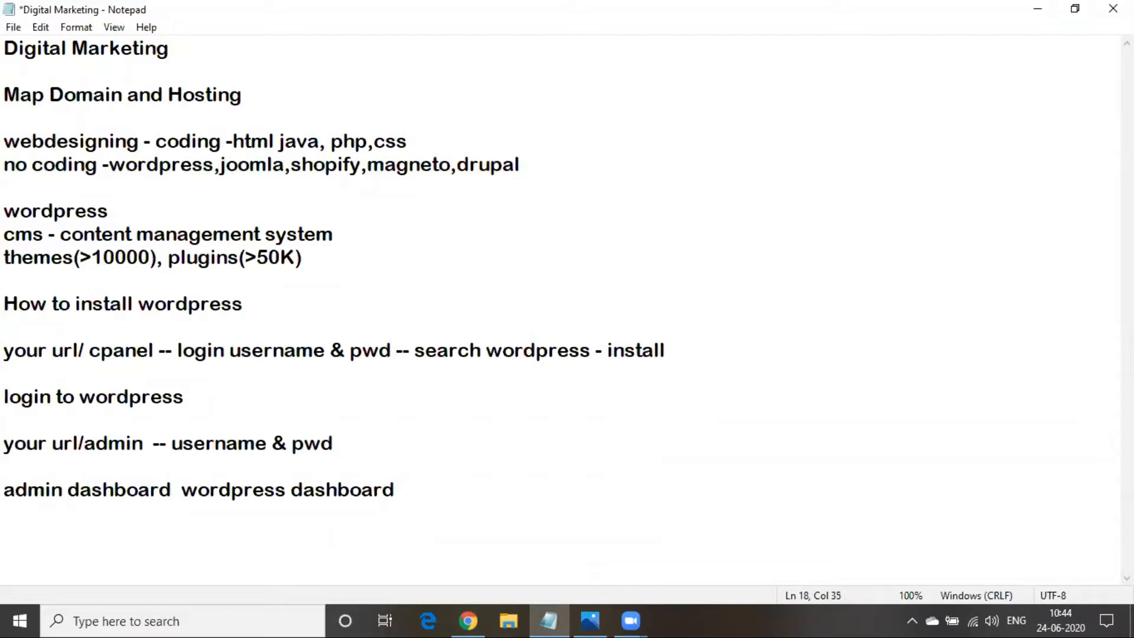
text(-login)
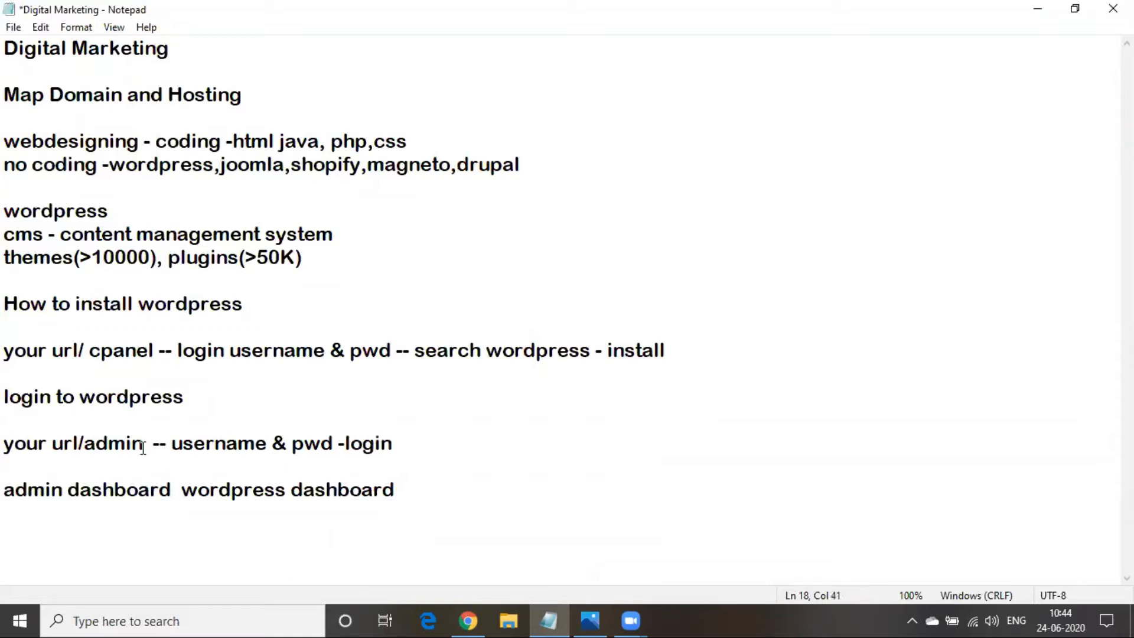
click(1035, 7)
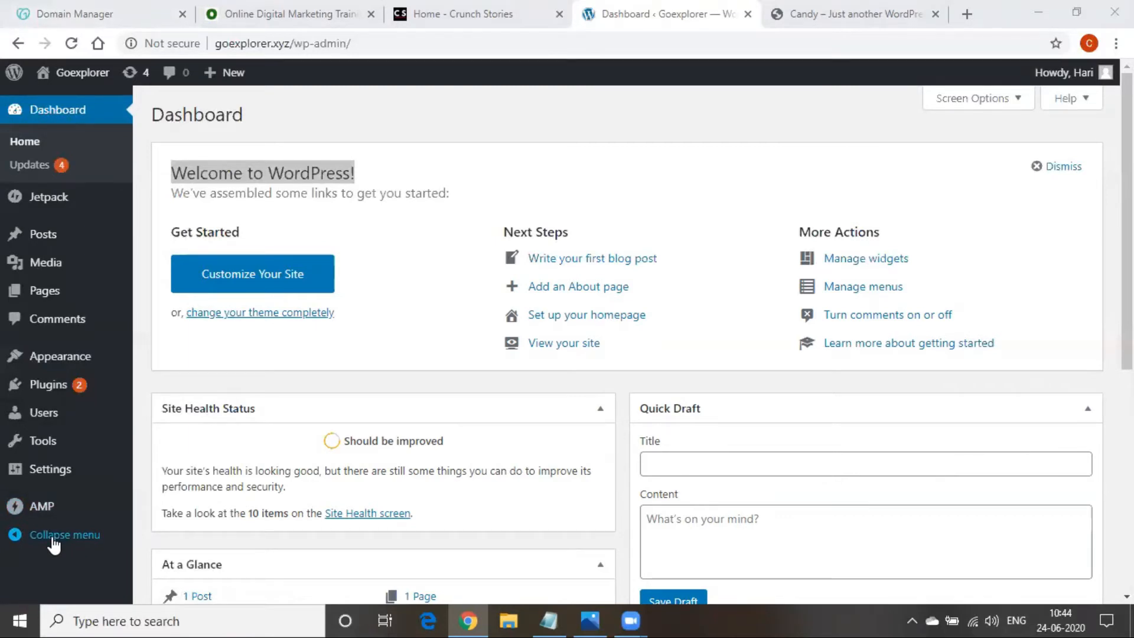
Look through the Online Digital Marketing Training home page at odmt.in
mouse_move(40, 86)
click(282, 14)
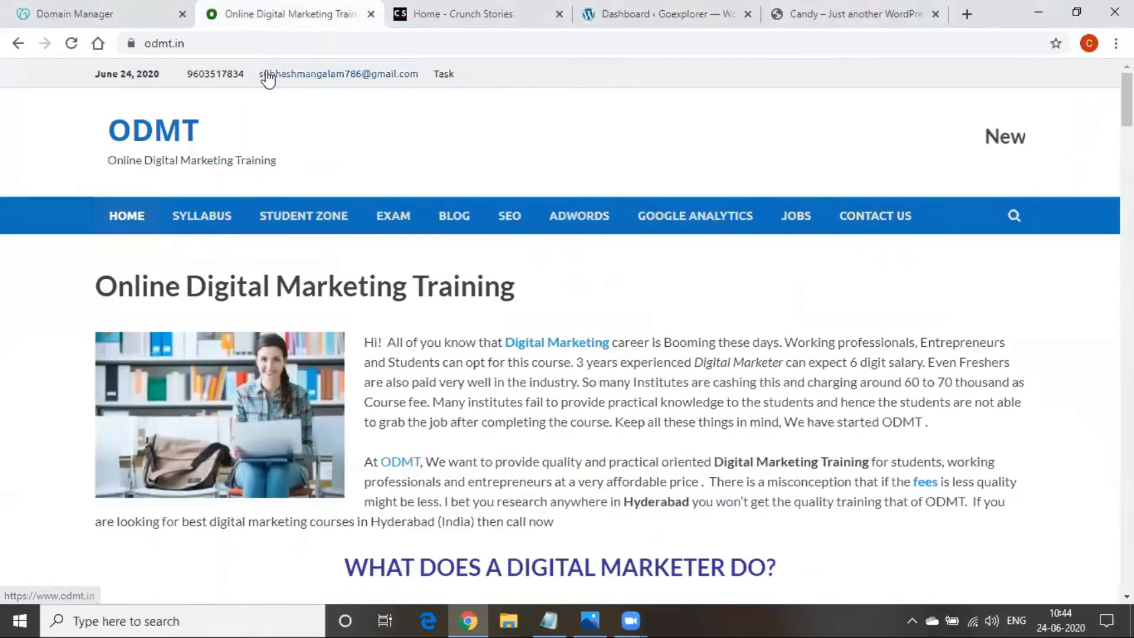
scroll(236, 319, down, 20)
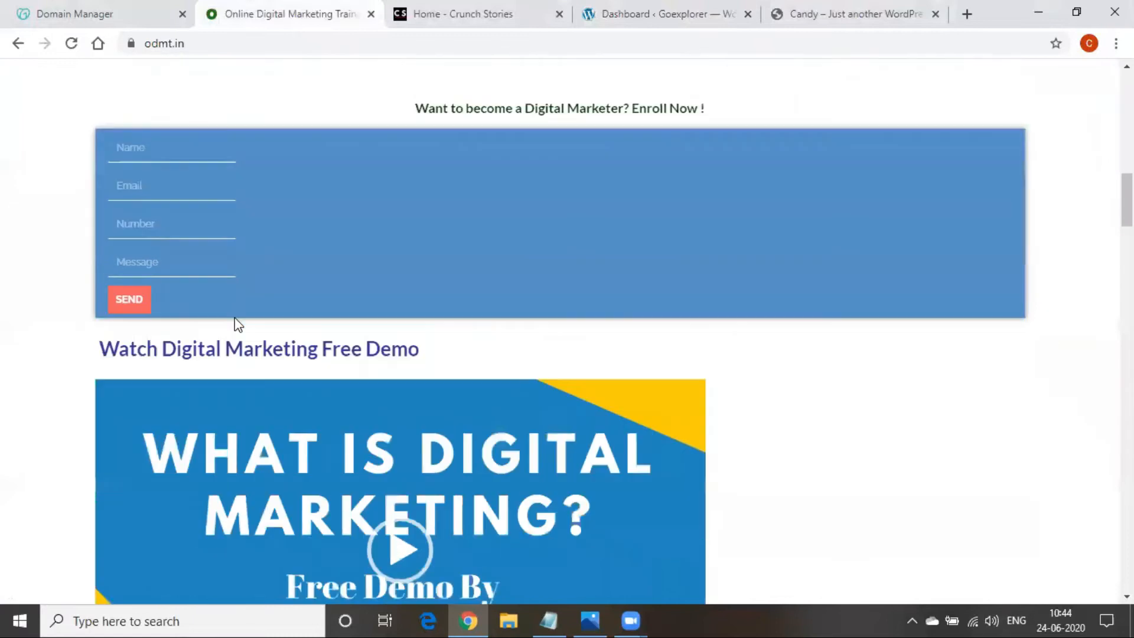
scroll(285, 541, down, 8)
scroll(285, 541, up, 10)
scroll(284, 541, up, 20)
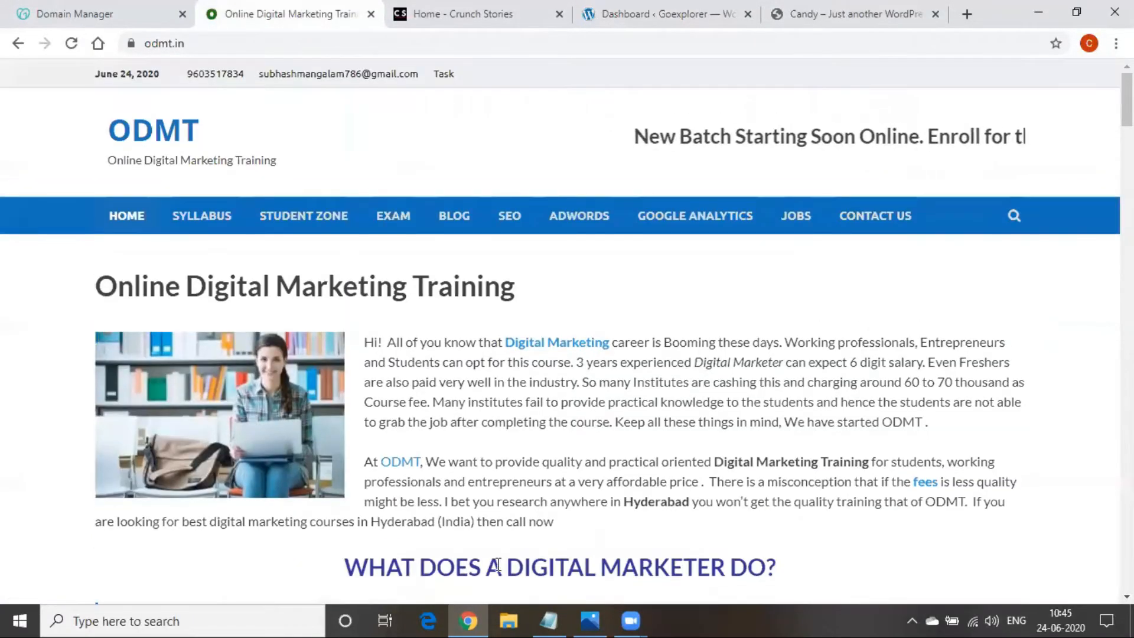
Compare the odmt.in page with the Crunch Stories site, scrolling through each
mouse_move(589, 620)
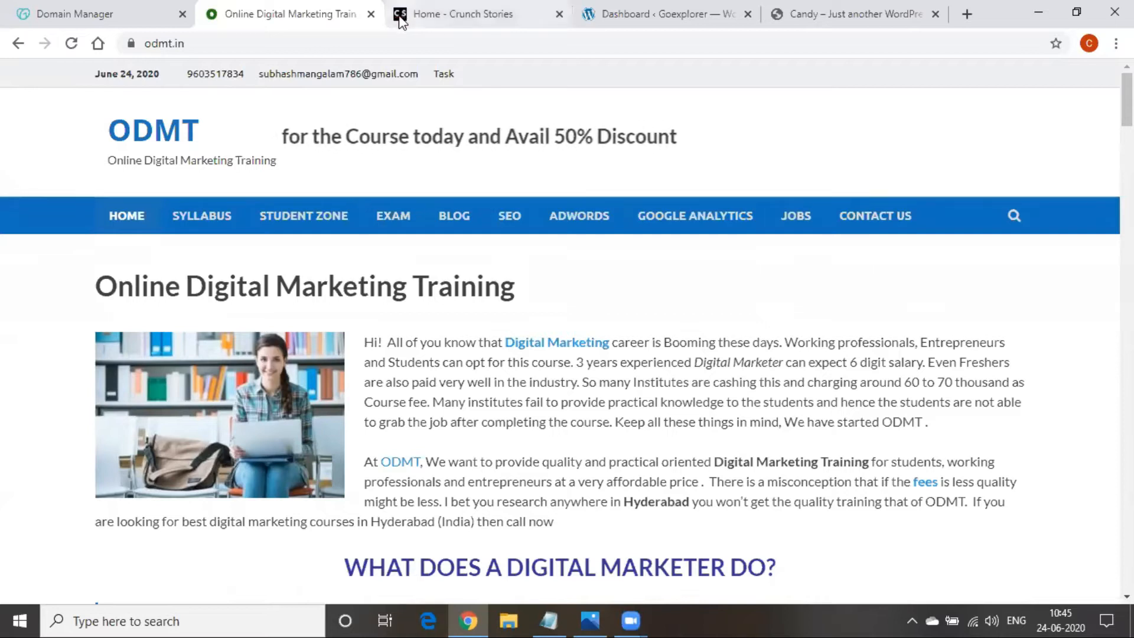
click(424, 14)
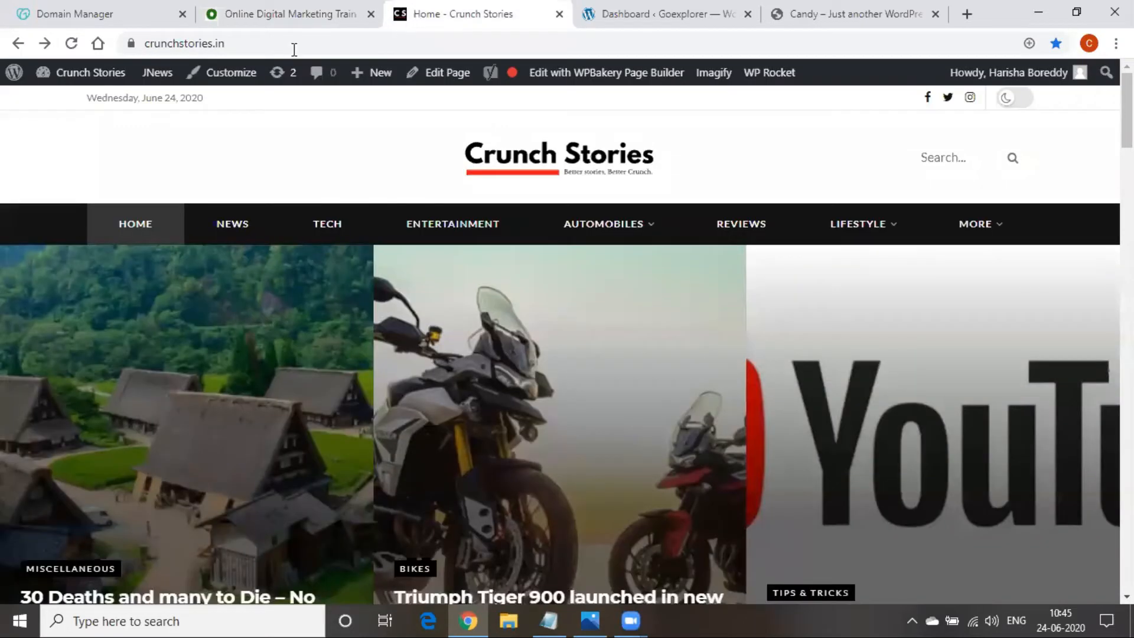
scroll(208, 460, down, 15)
scroll(206, 459, up, 15)
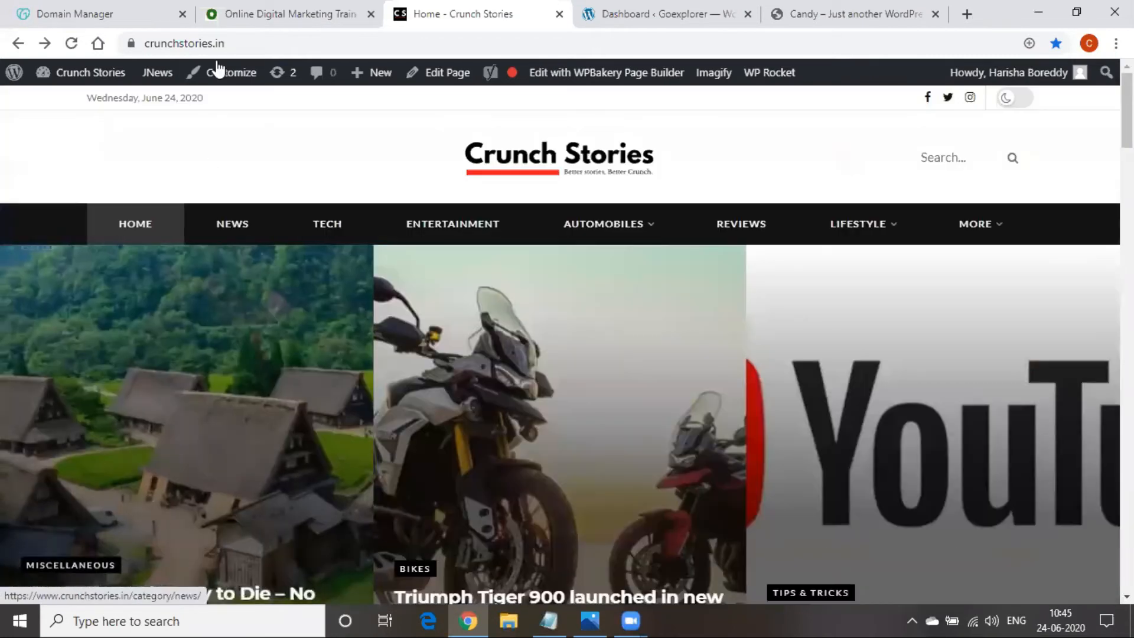
click(309, 12)
scroll(575, 448, down, 10)
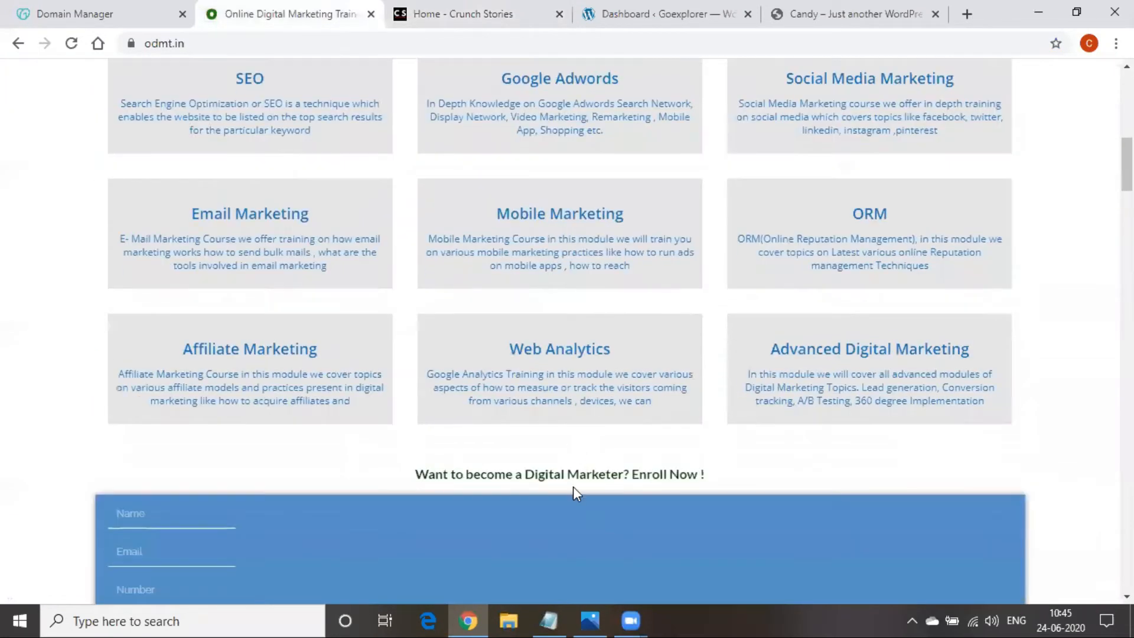
scroll(477, 443, up, 10)
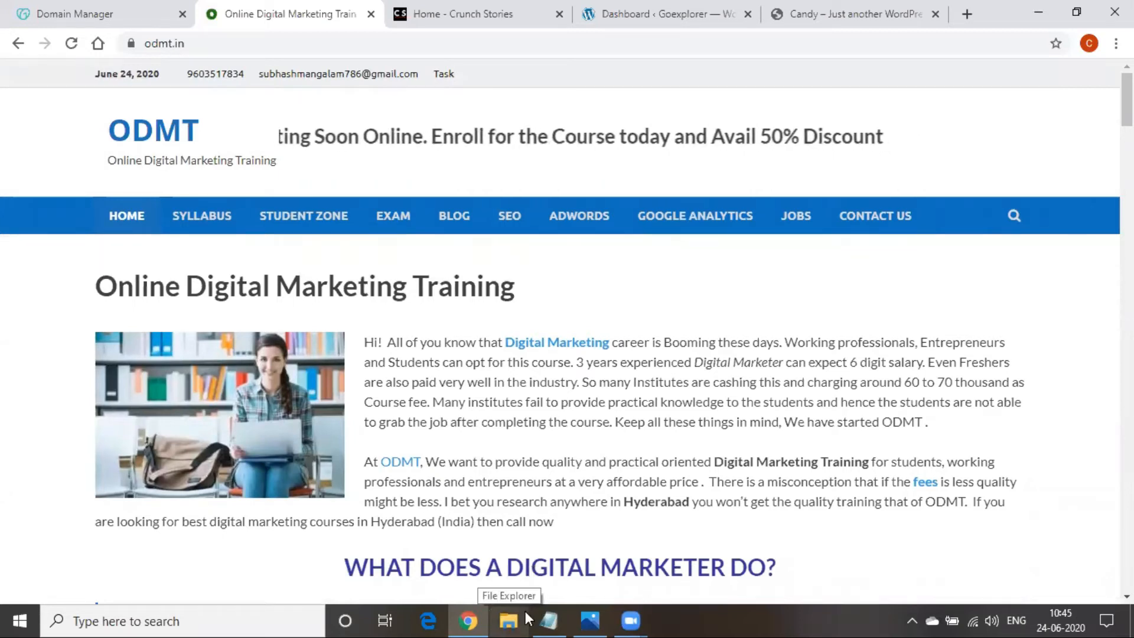
click(477, 8)
scroll(488, 211, down, 15)
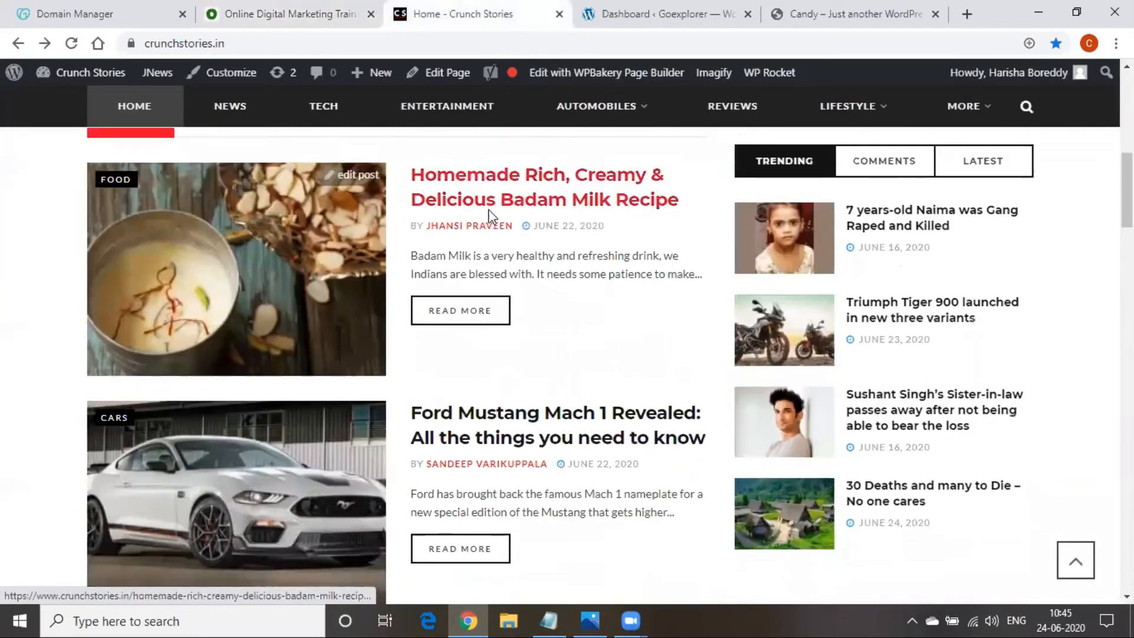
scroll(490, 217, down, 10)
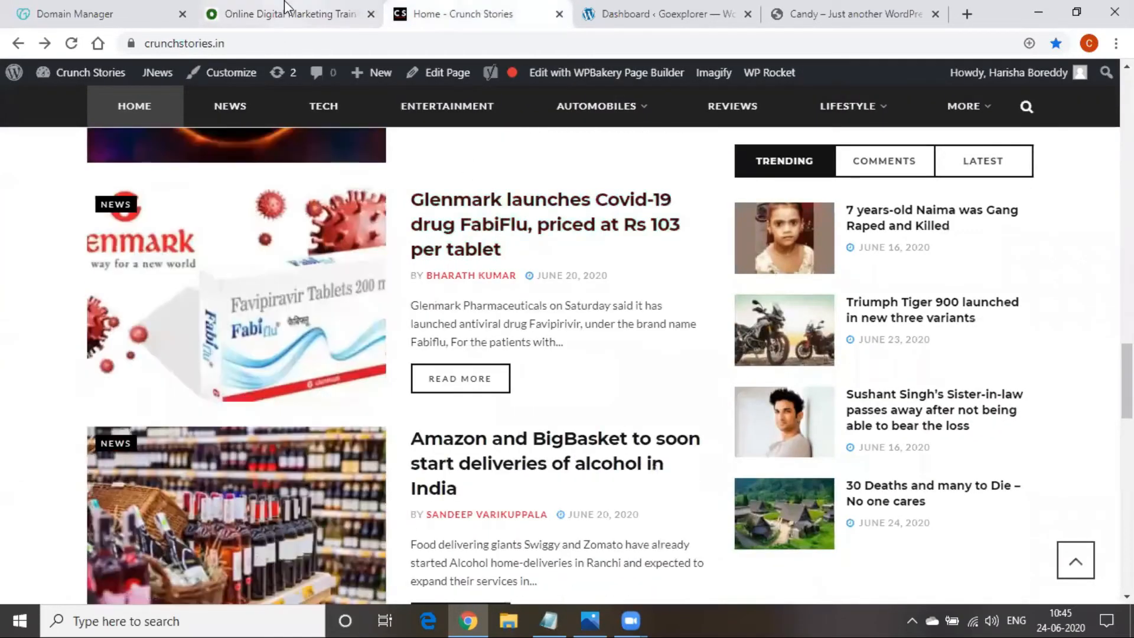
Scroll up and down the odmt.in training page again
click(288, 8)
scroll(491, 368, down, 5)
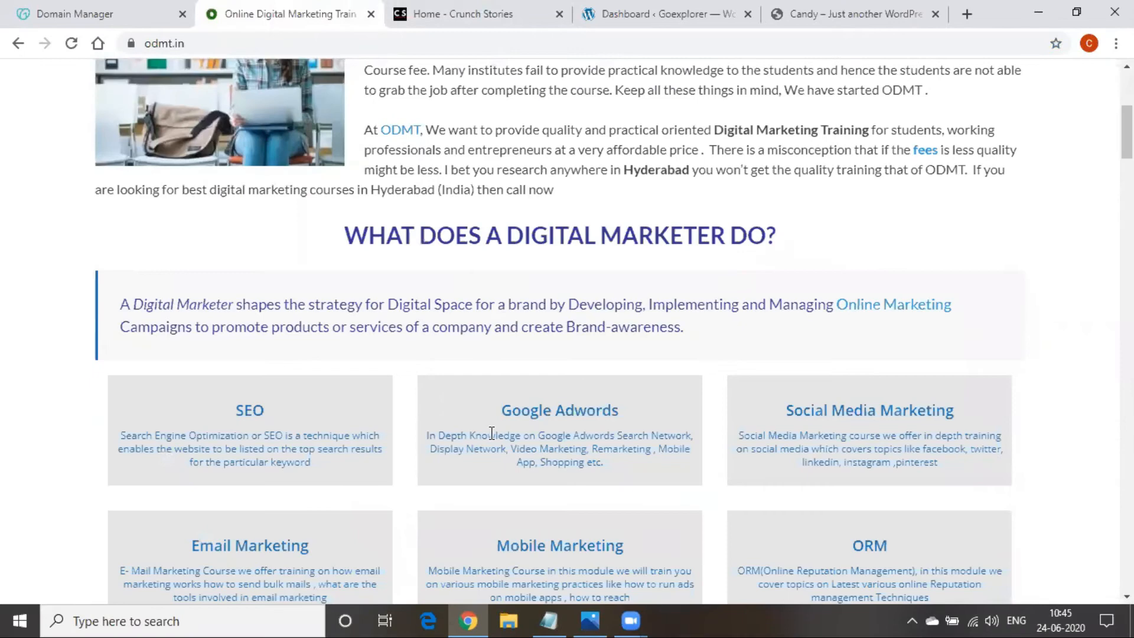
scroll(490, 440, down, 4)
scroll(487, 450, up, 9)
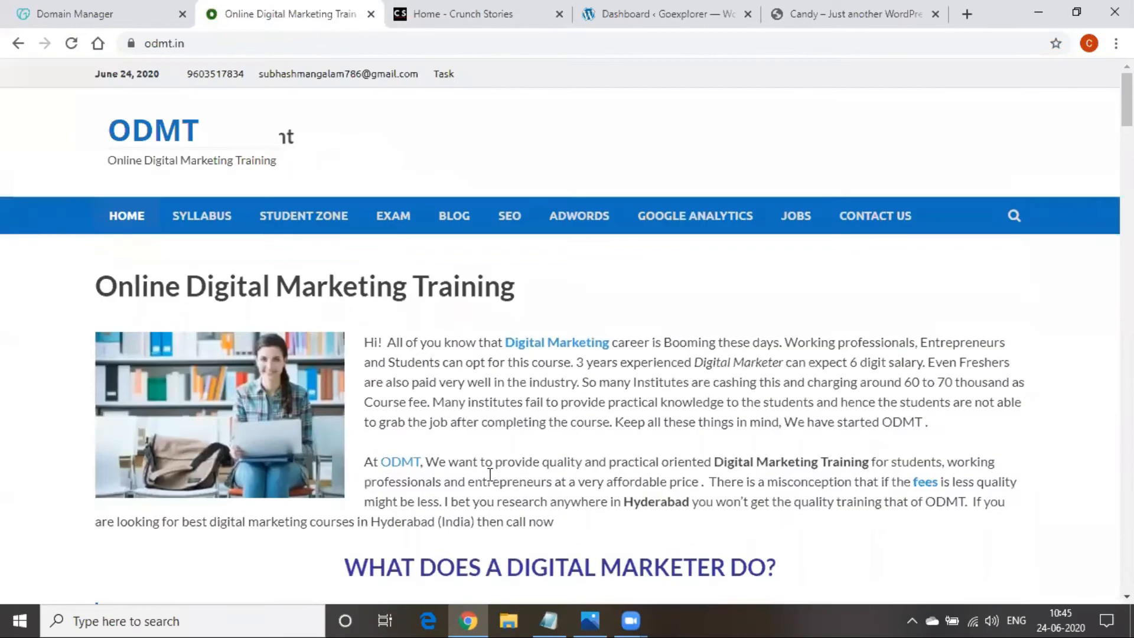
scroll(465, 397, down, 14)
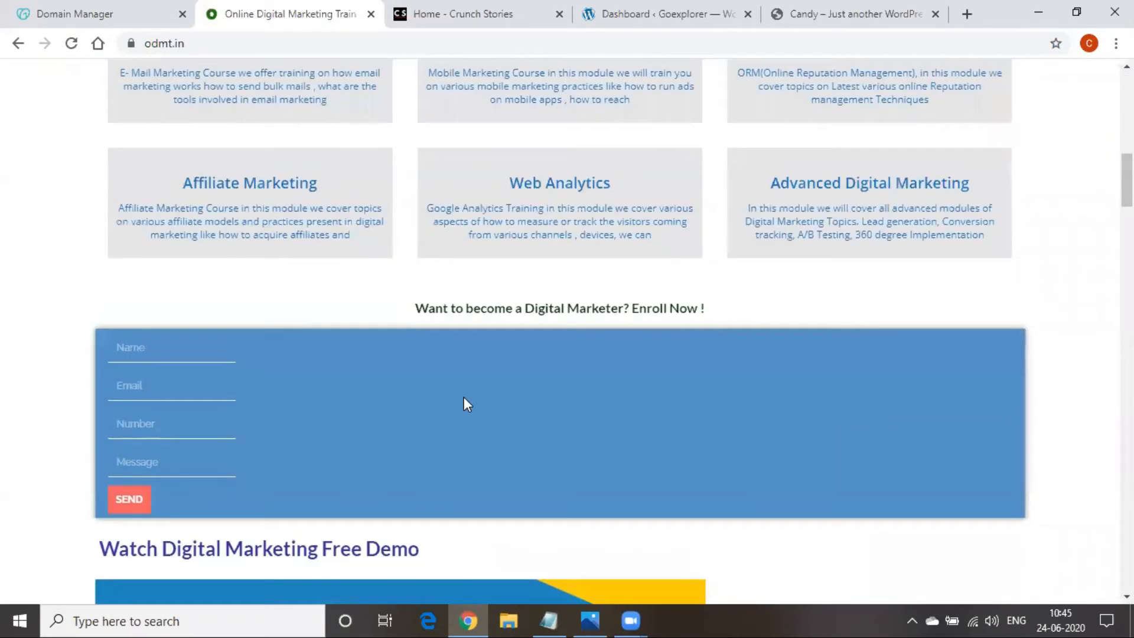
scroll(465, 400, up, 8)
scroll(464, 399, up, 5)
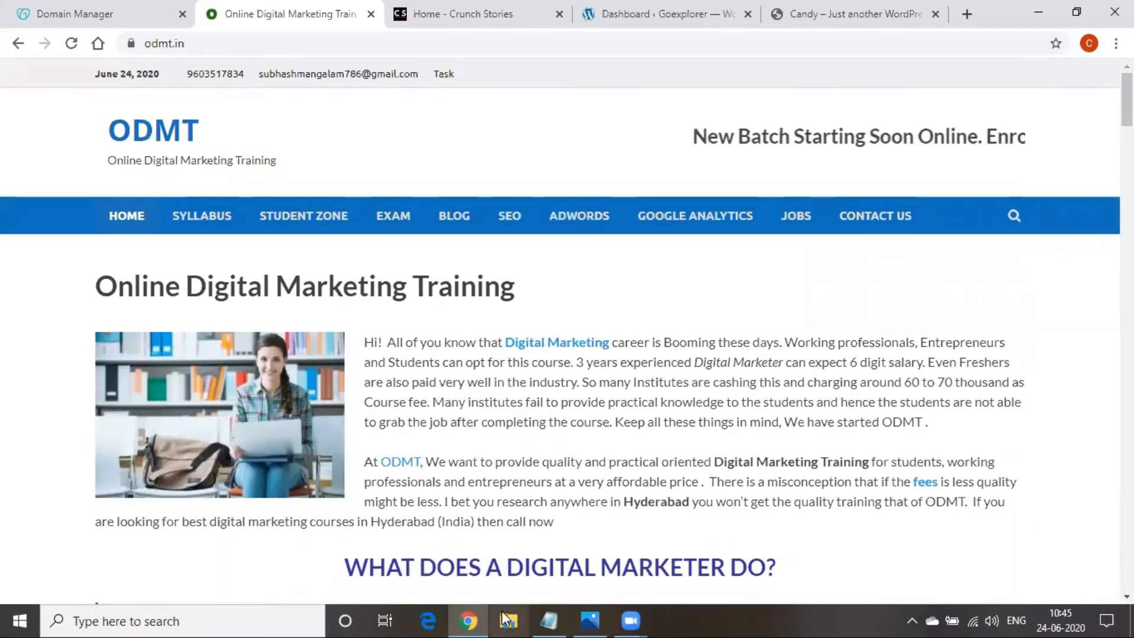
Check Crunch Stories and odmt.in once more, then bring up the Digital Marketing notes
mouse_move(548, 619)
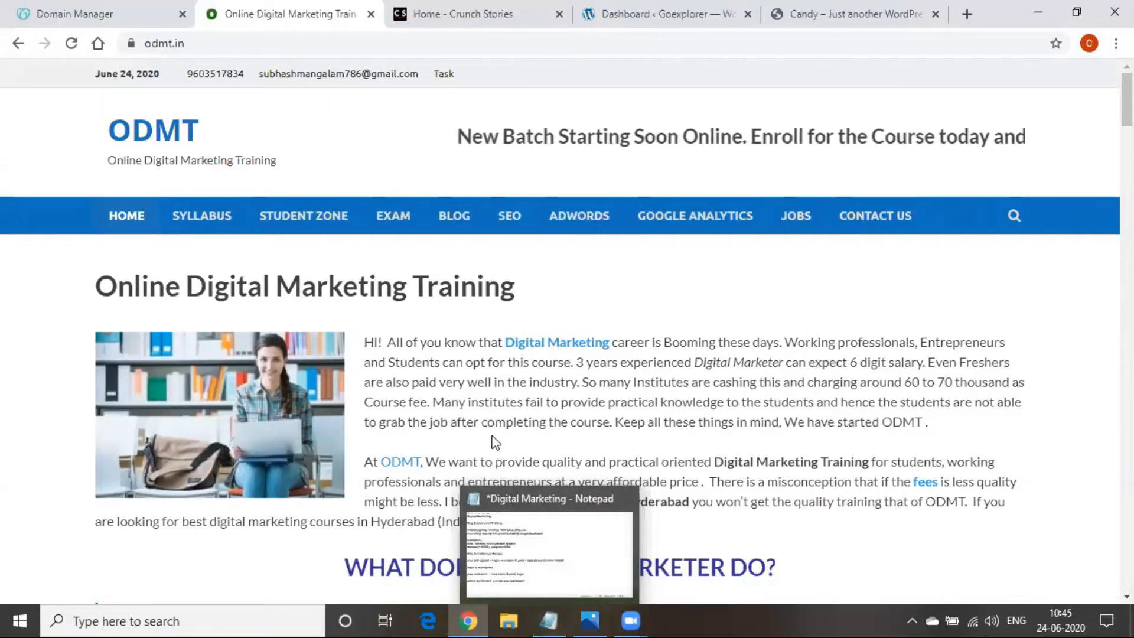
click(450, 14)
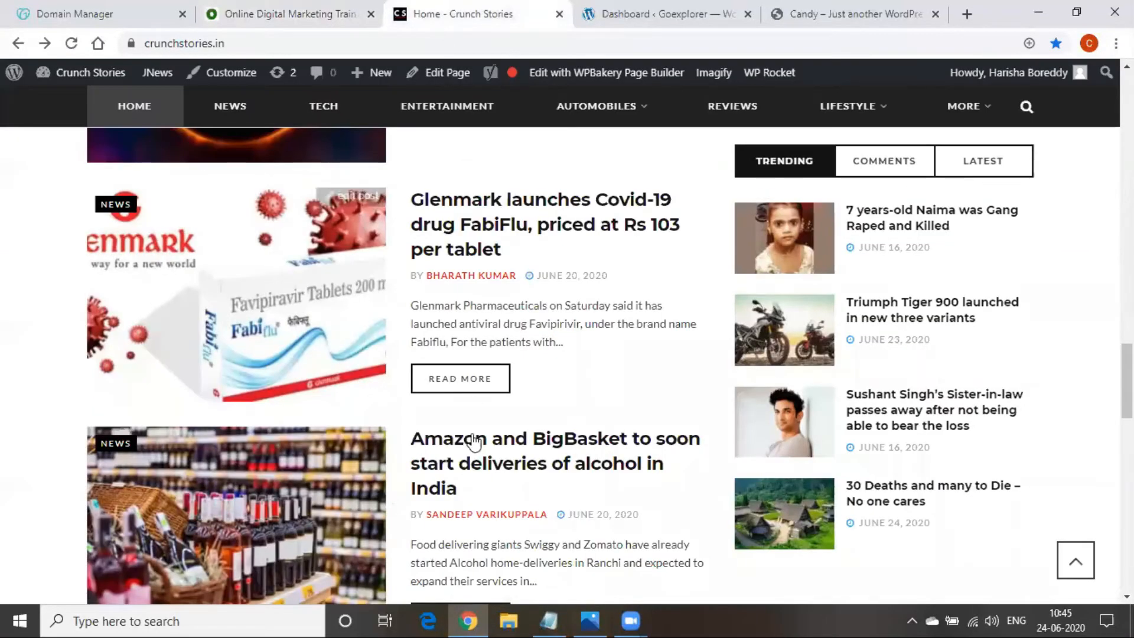
scroll(421, 507, up, 3)
click(295, 14)
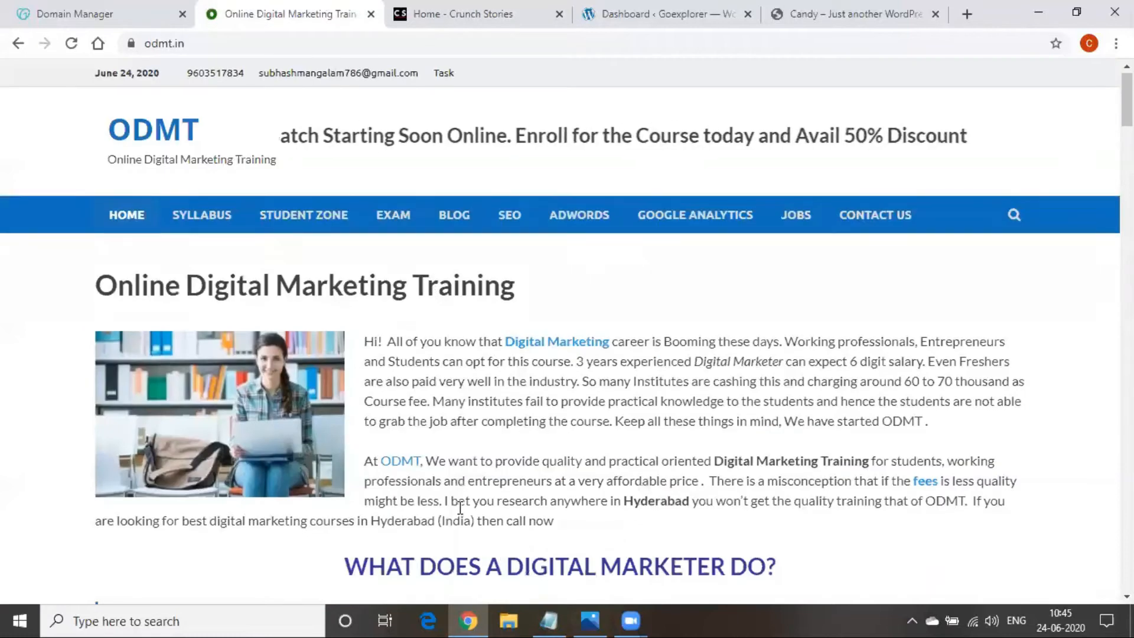
scroll(462, 513, down, 3)
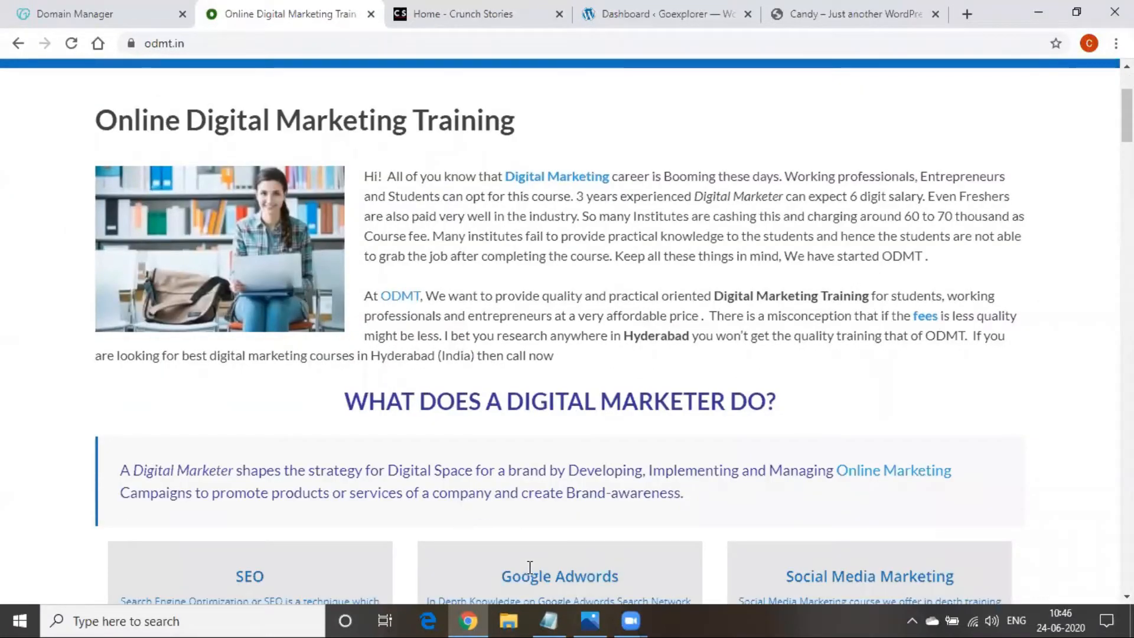
click(549, 620)
Below 'wordpress dashboard', add 'websites - static', then 'dynamic' and 'commercial' on their own lines
click(421, 489)
key(Return)
key(Return)
text(website)
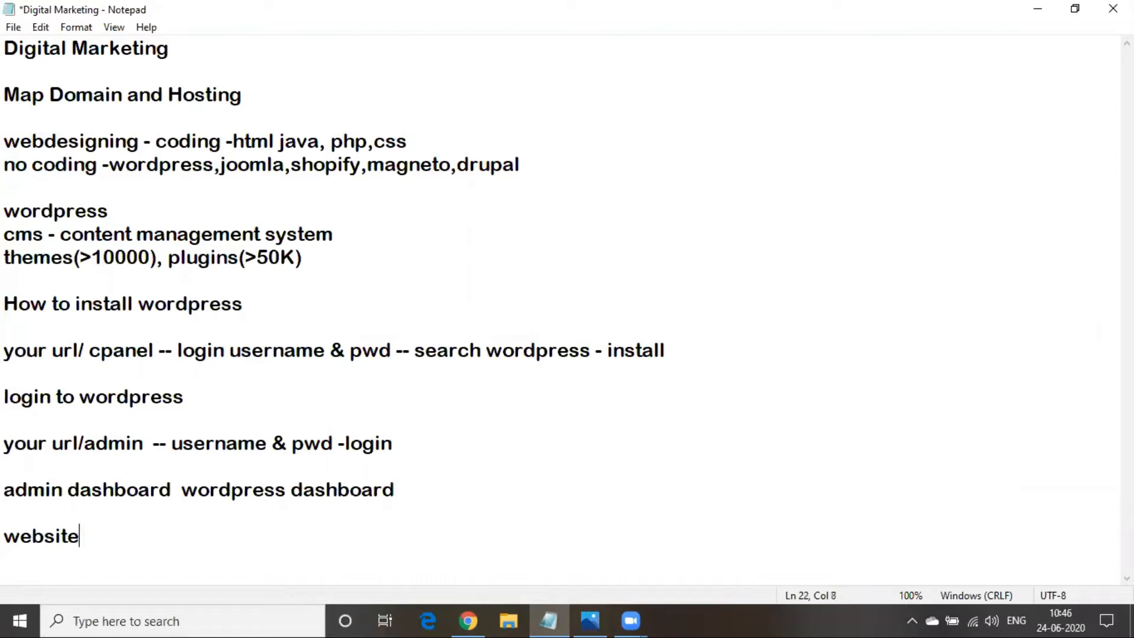
text(s - ststi)
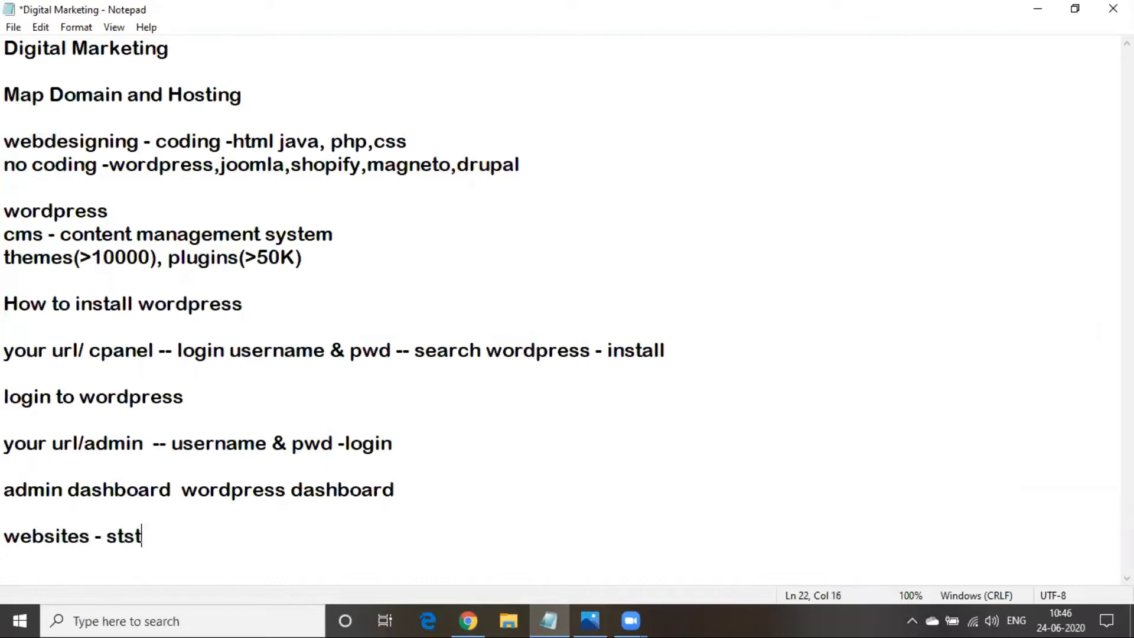
key(BackSpace)
key(BackSpace)
key(BackSpace)
text(atic)
key(Return)
text(du)
text(n)
key(BackSpace)
key(BackSpace)
text(ynamic)
key(Return)
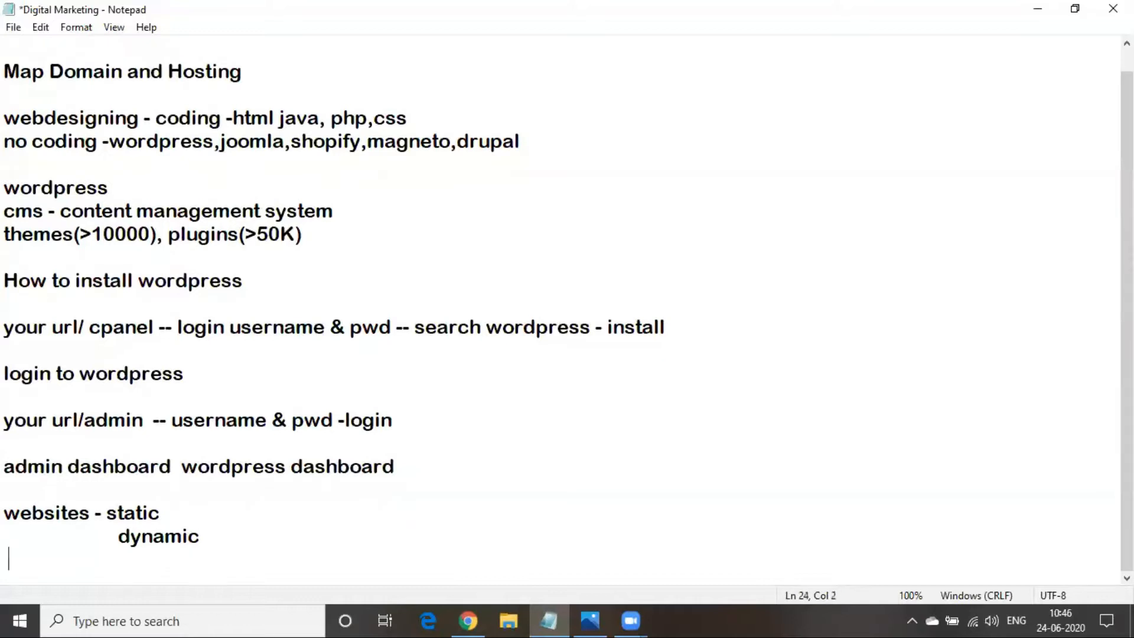
text(commercial)
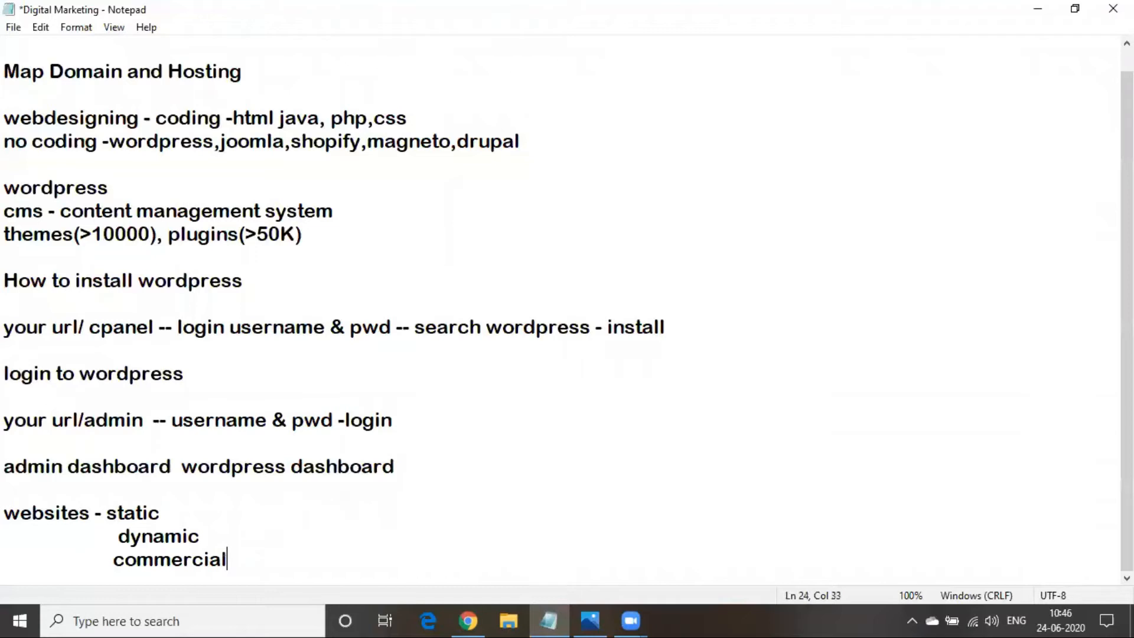
Remove extra indentation so dynamic and commercial line up beneath static
click(120, 535)
key(BackSpace)
key(BackSpace)
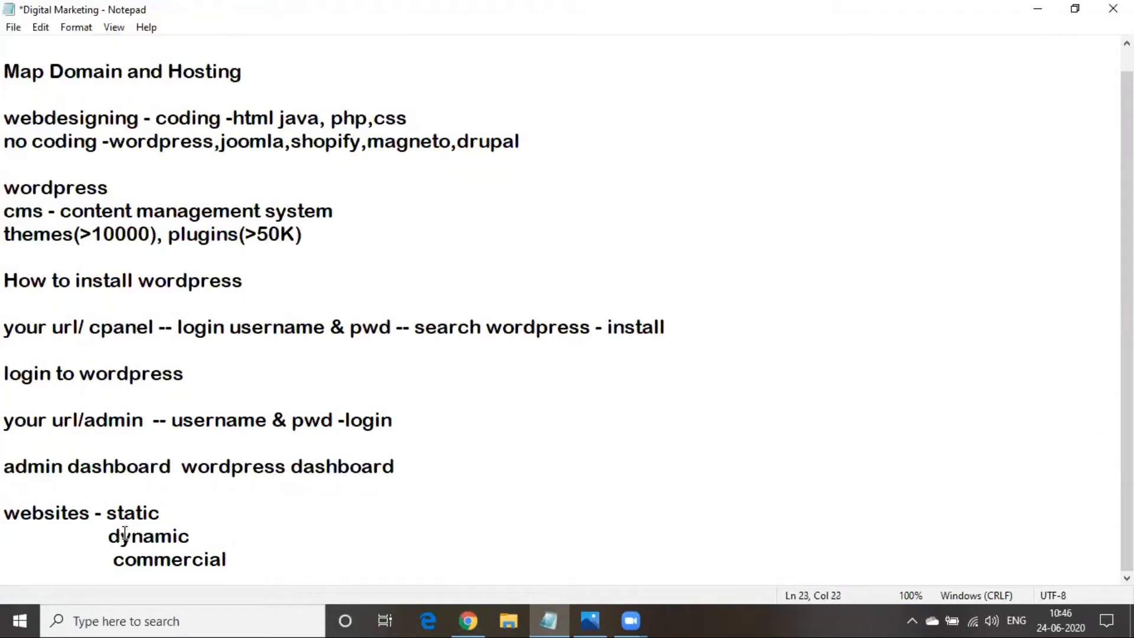
click(115, 560)
key(BackSpace)
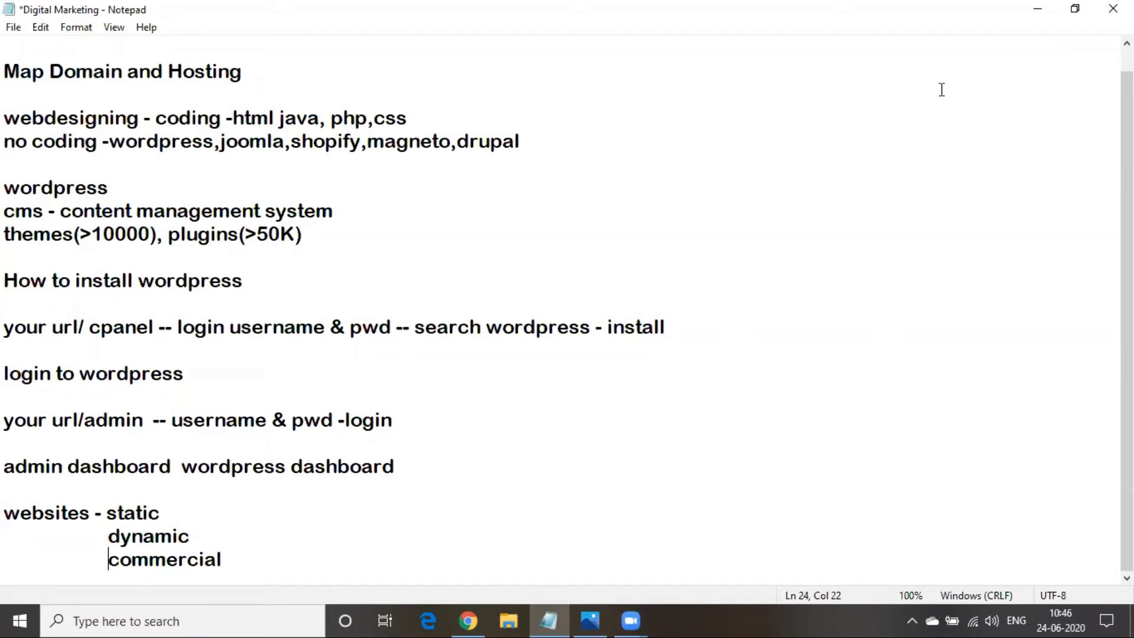
click(1036, 12)
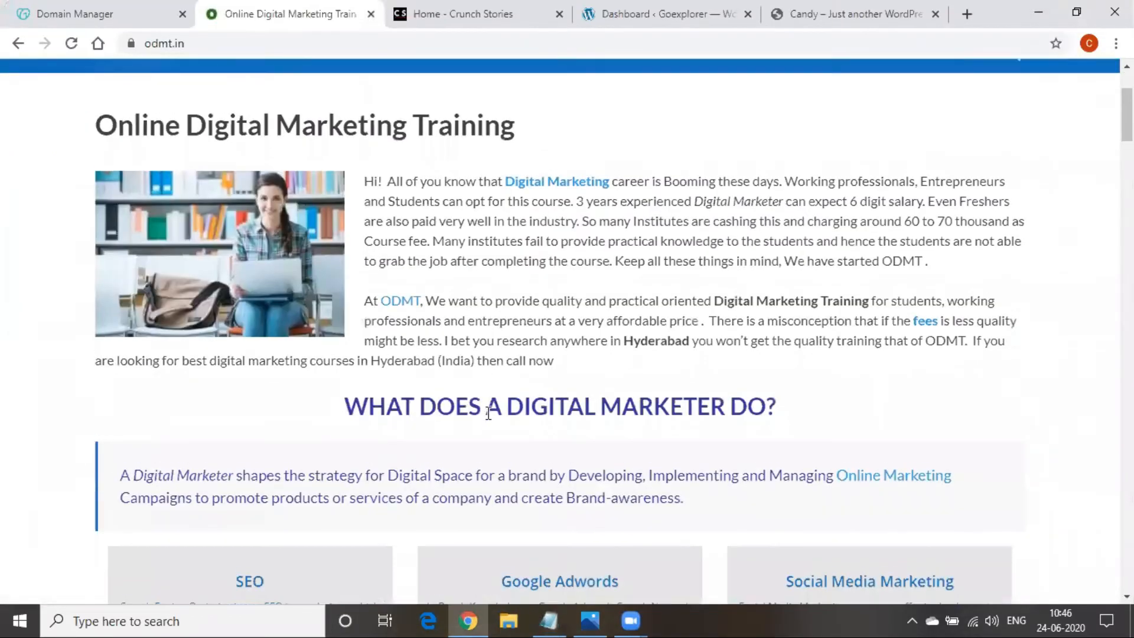
scroll(228, 505, up, 3)
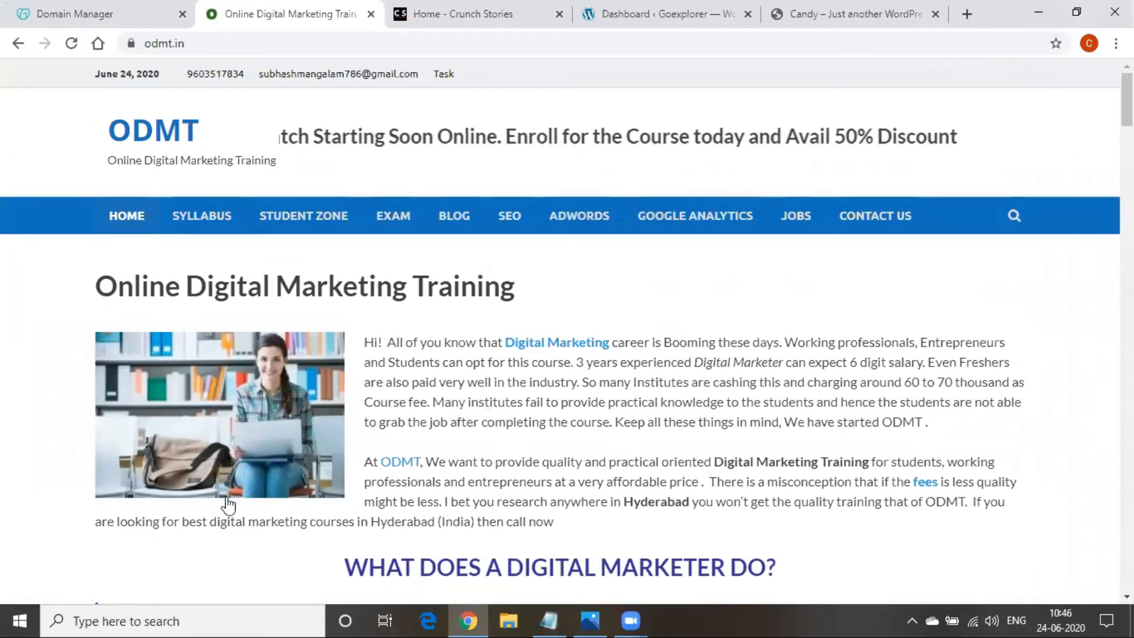
scroll(463, 406, down, 8)
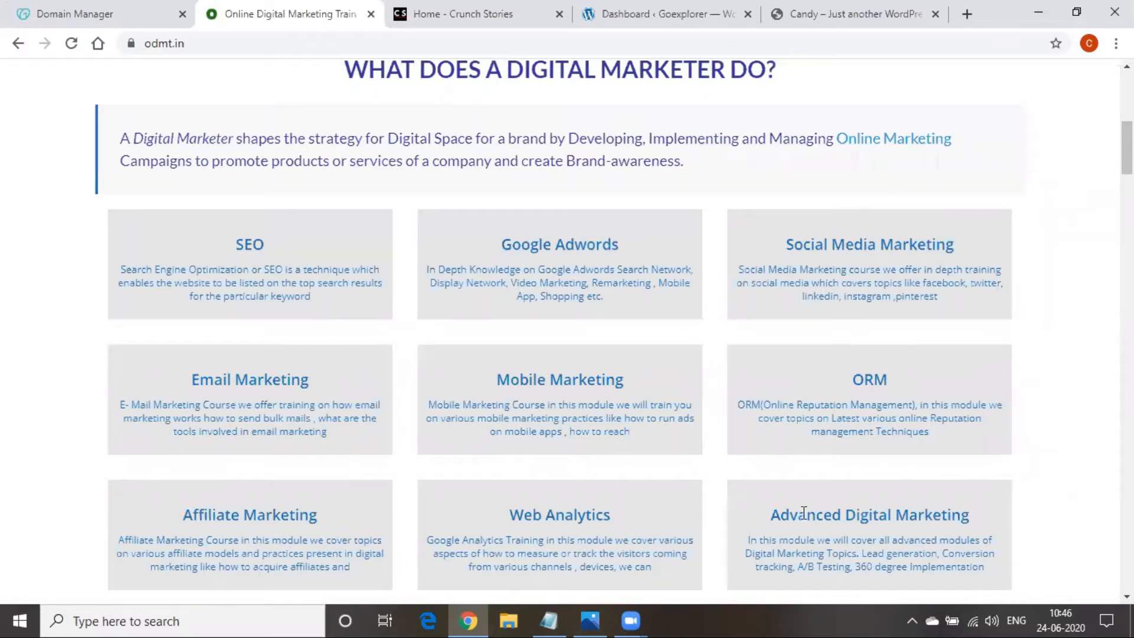
scroll(294, 335, up, 5)
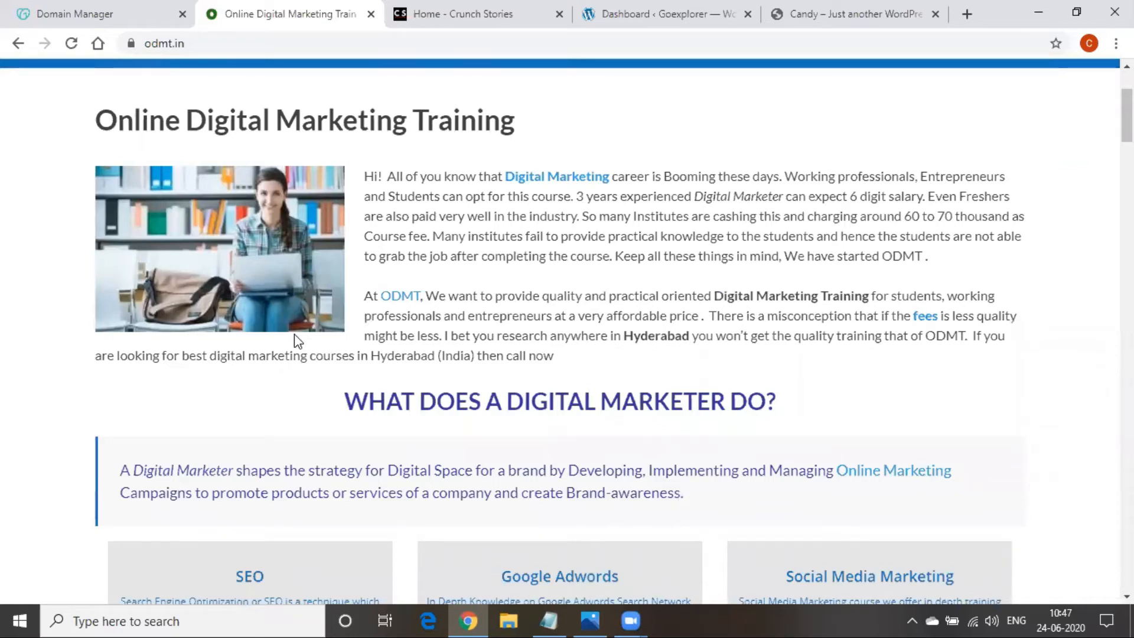
scroll(294, 337, up, 2)
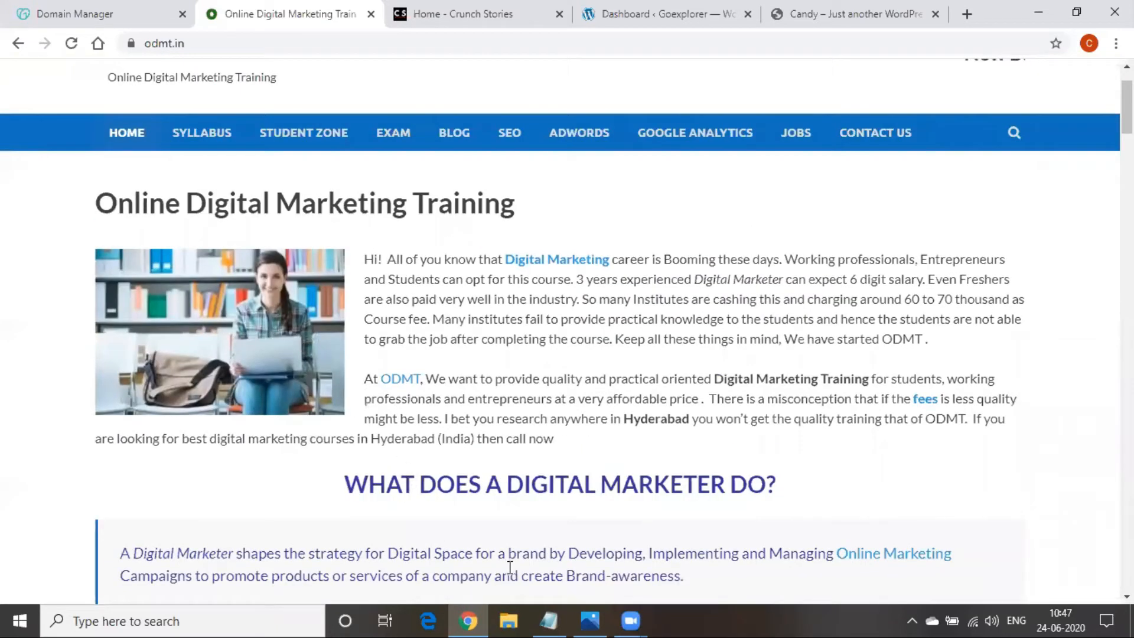
click(549, 620)
Append '---blogs' after dynamic in the notes, using the Crunch Stories site as the example
click(200, 530)
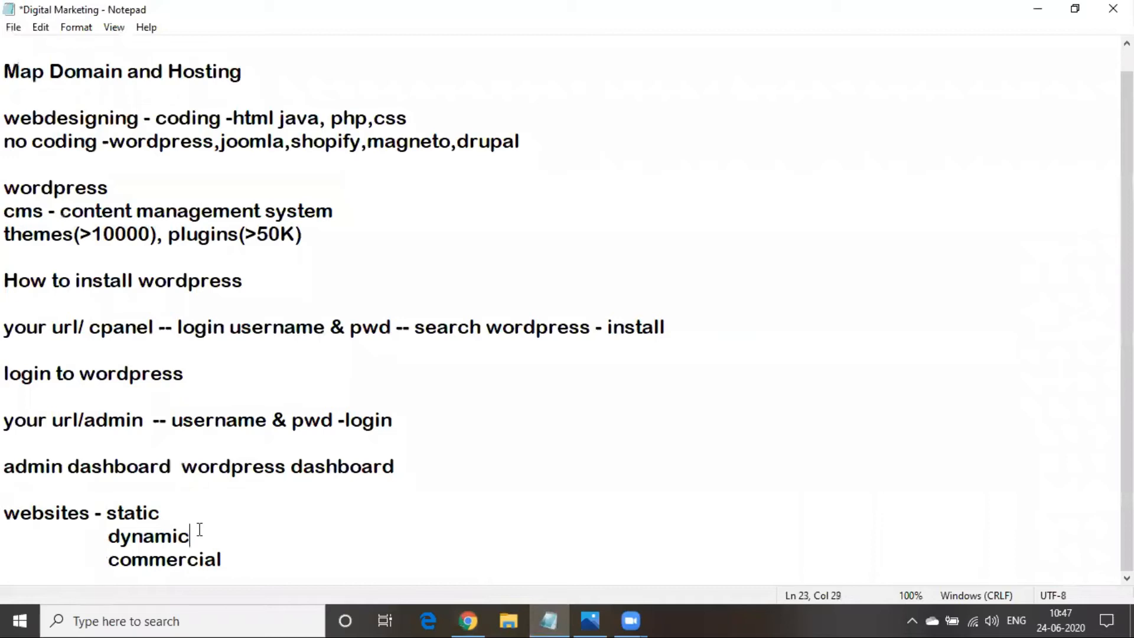
text(---)
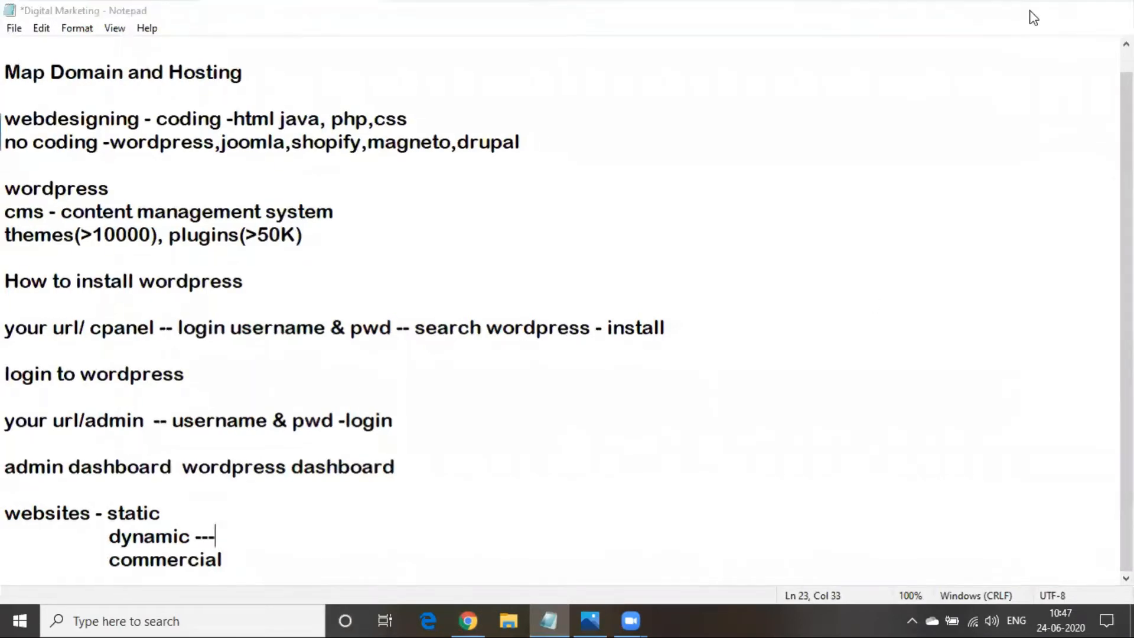
click(1035, 11)
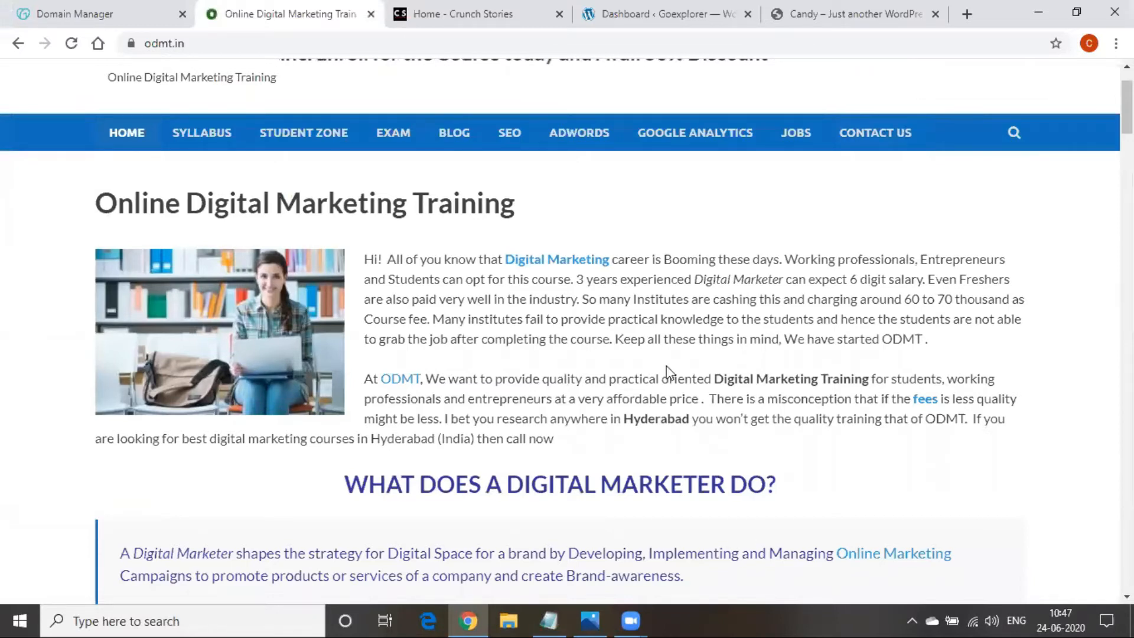
click(496, 15)
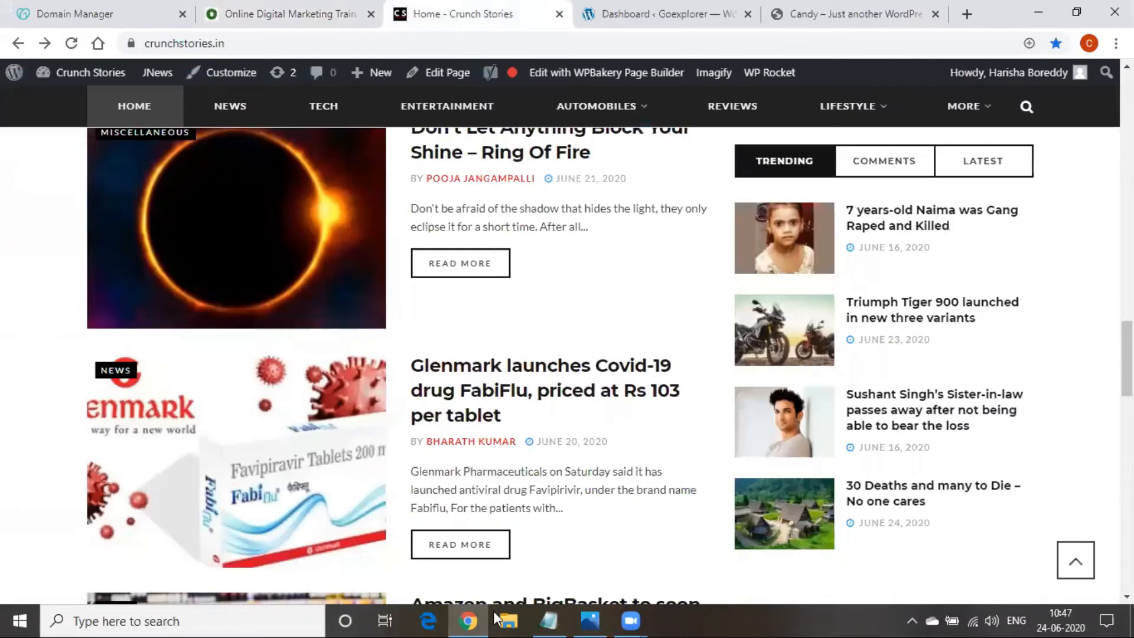
key(alt+Tab)
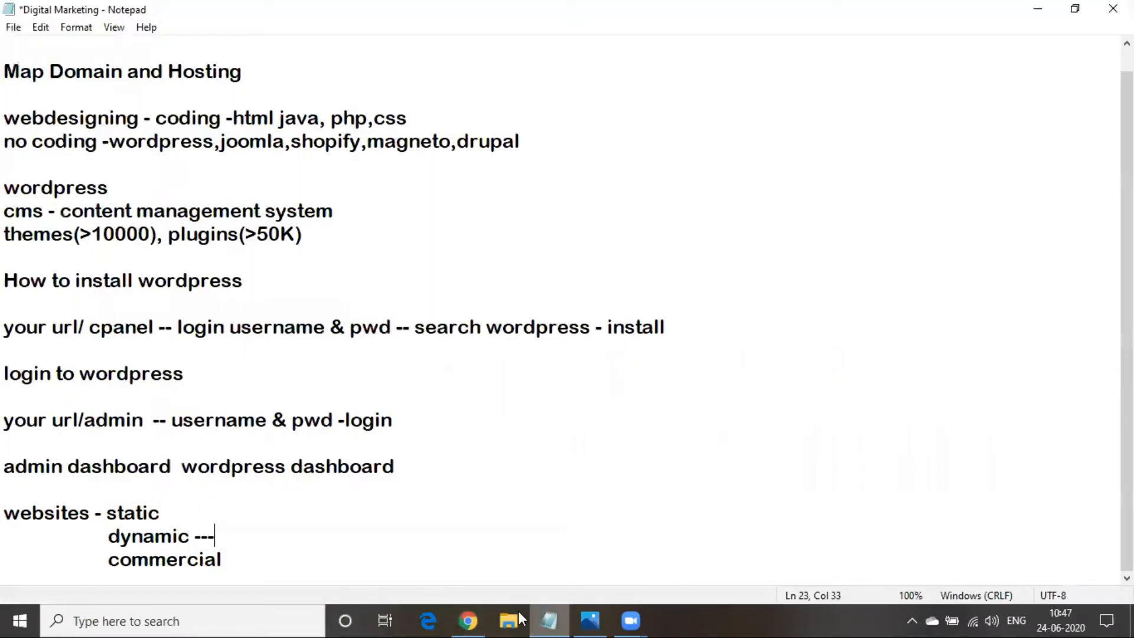
text(blogs)
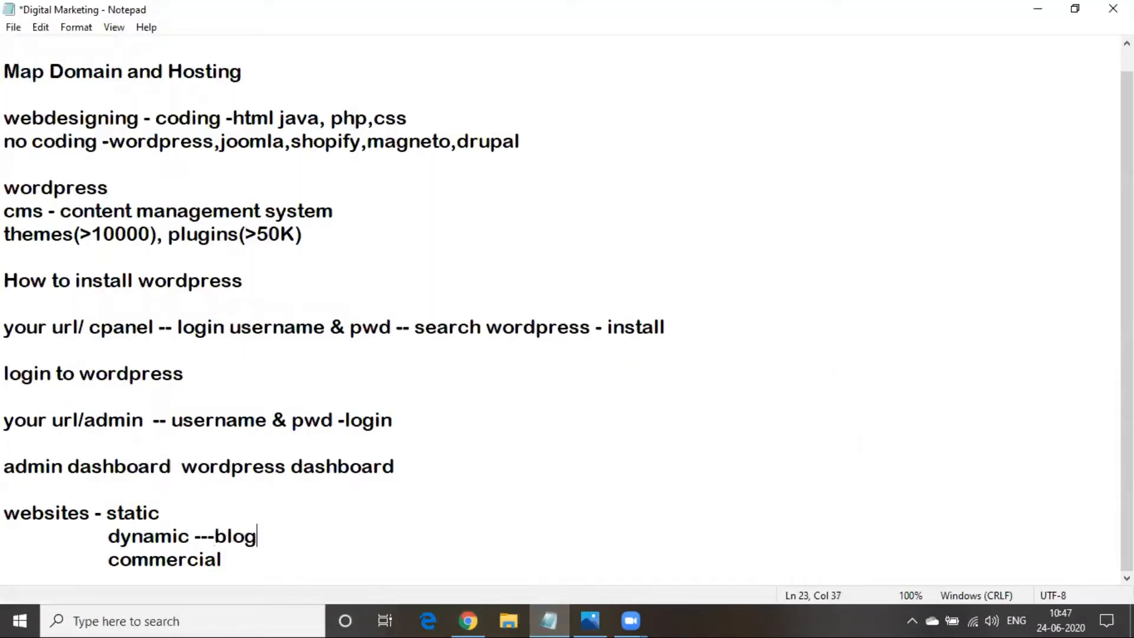
click(1037, 8)
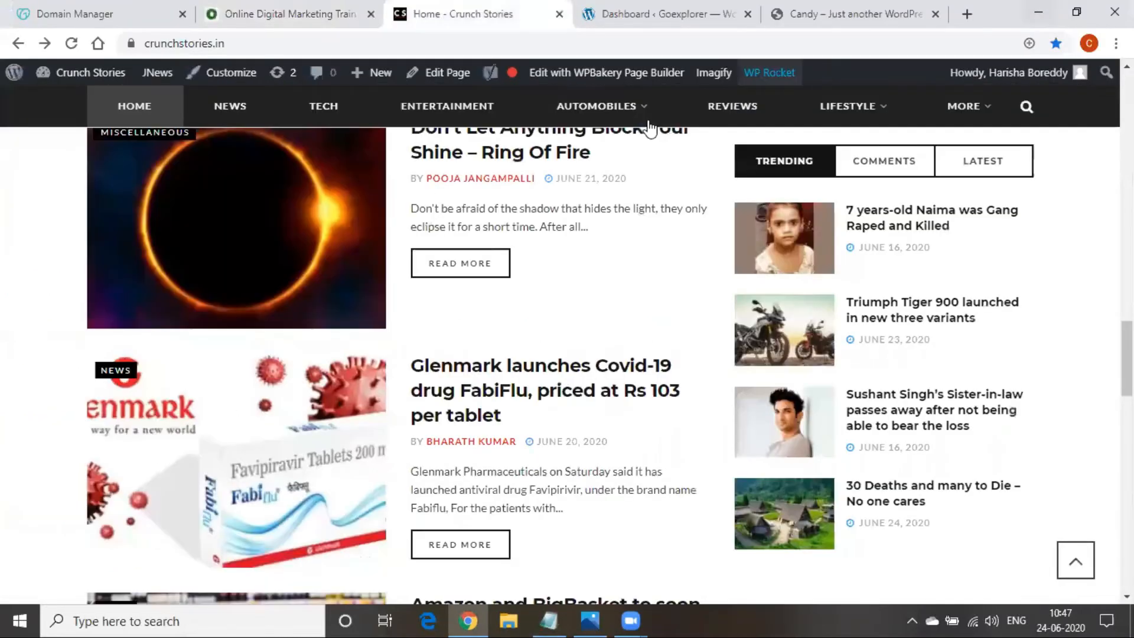
mouse_move(646, 127)
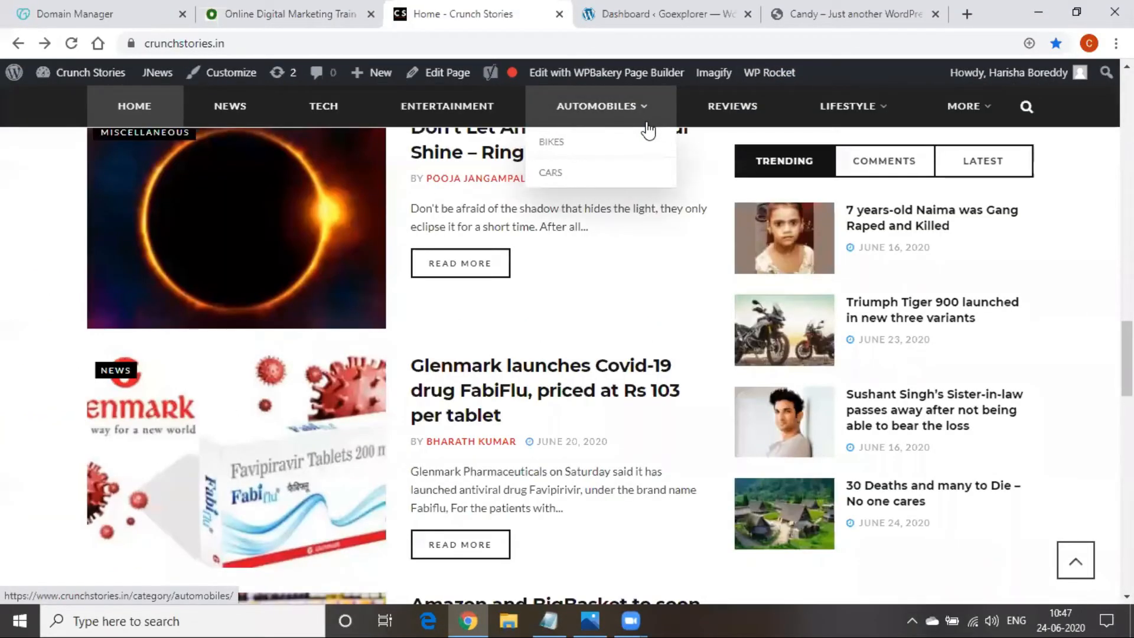
scroll(537, 362, up, 10)
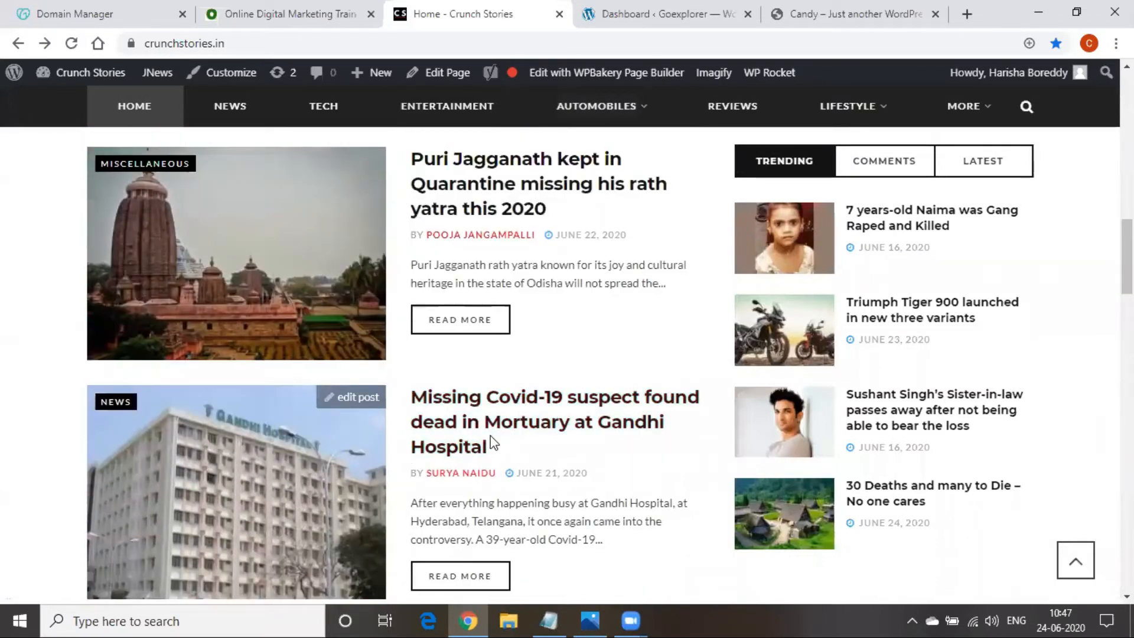
click(278, 15)
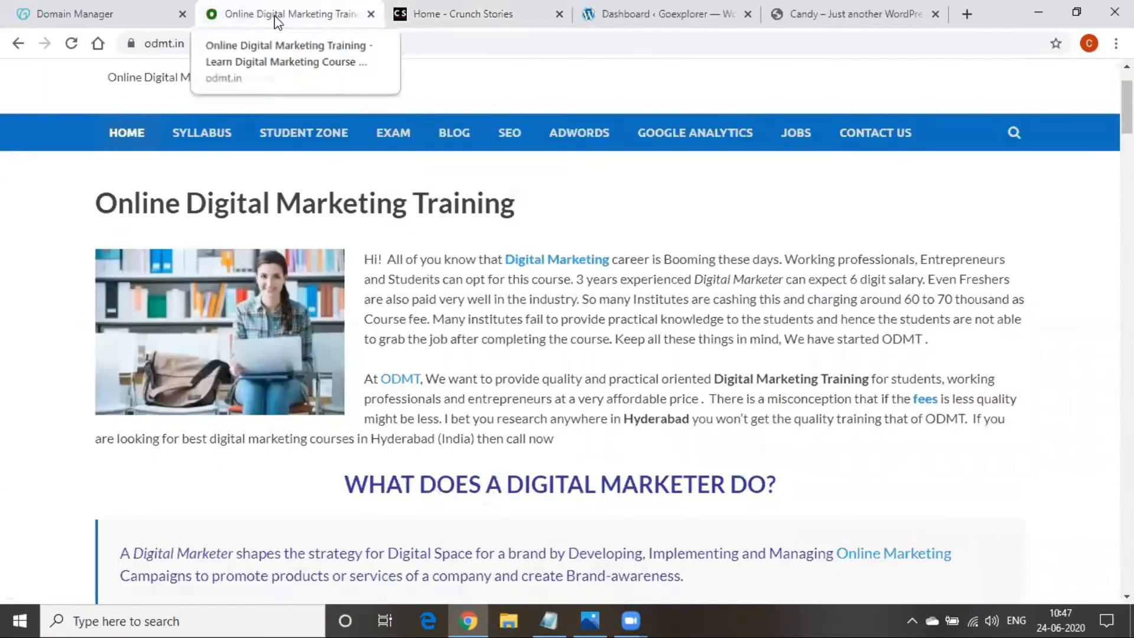
scroll(533, 475, down, 7)
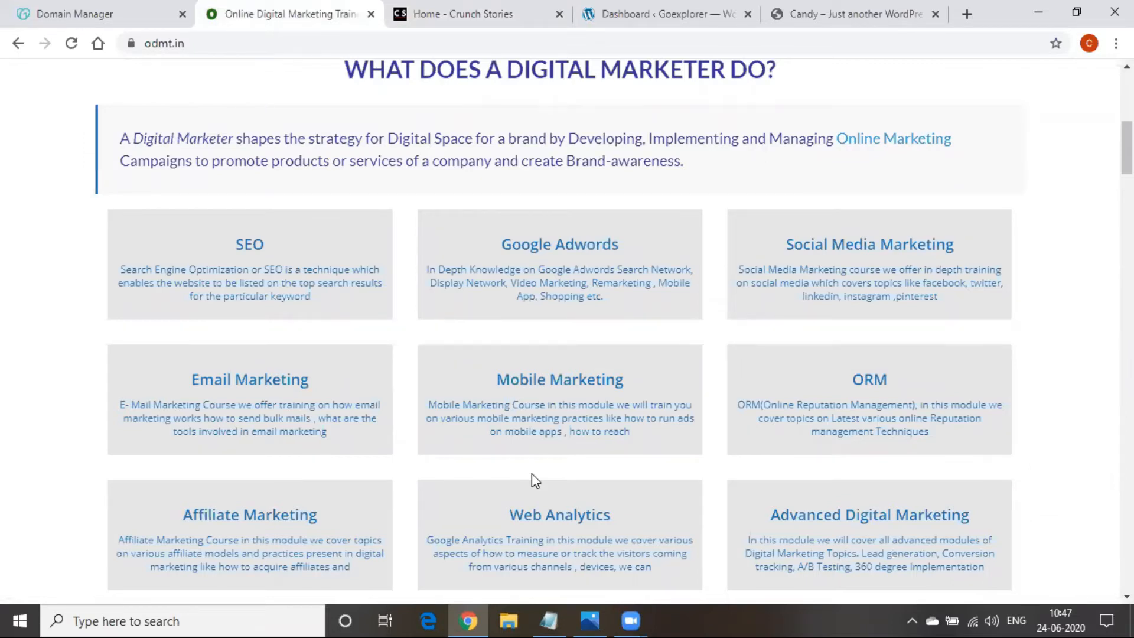
click(498, 21)
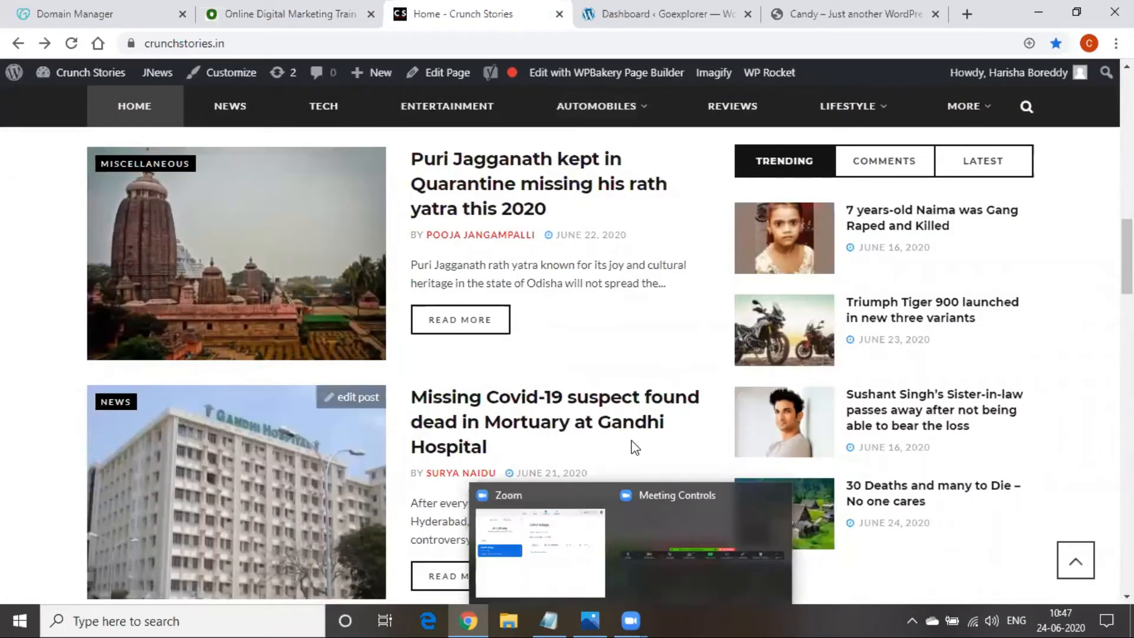
scroll(634, 447, up, 10)
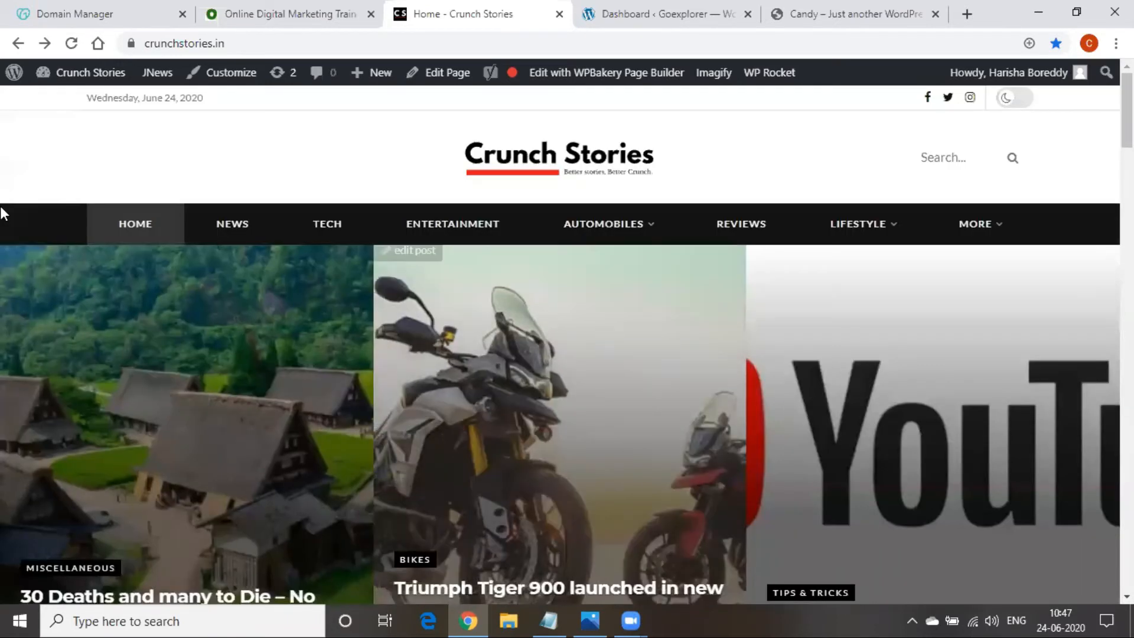
scroll(2, 214, down, 2)
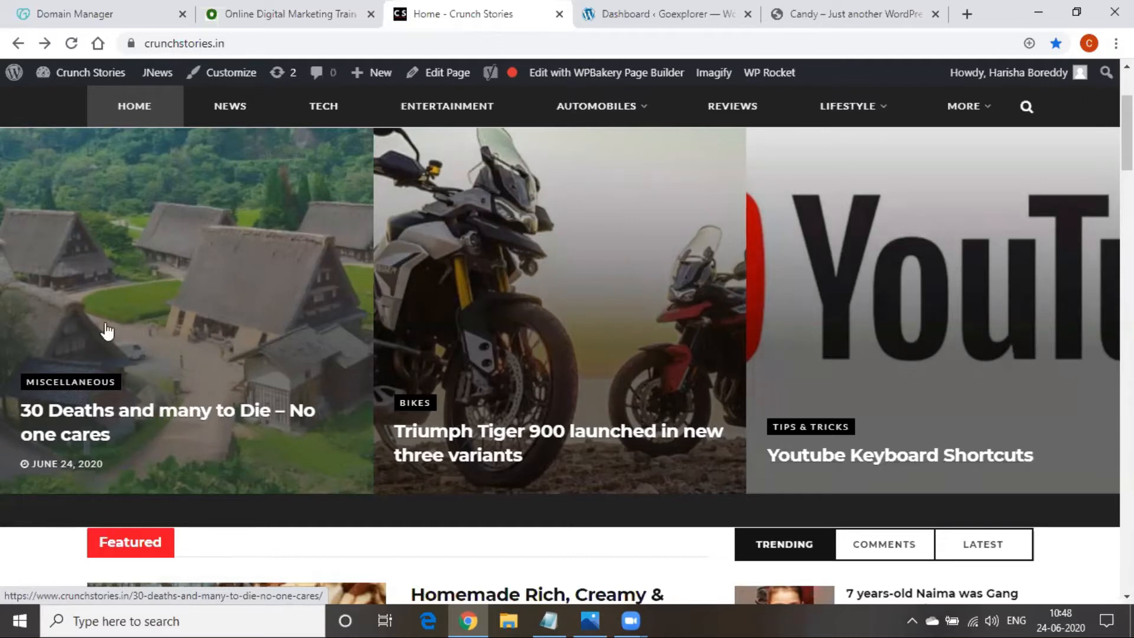
Extend the commercial line to read 'commercial -- ecommerce -- amazon sites'
click(548, 620)
click(221, 555)
text(-- )
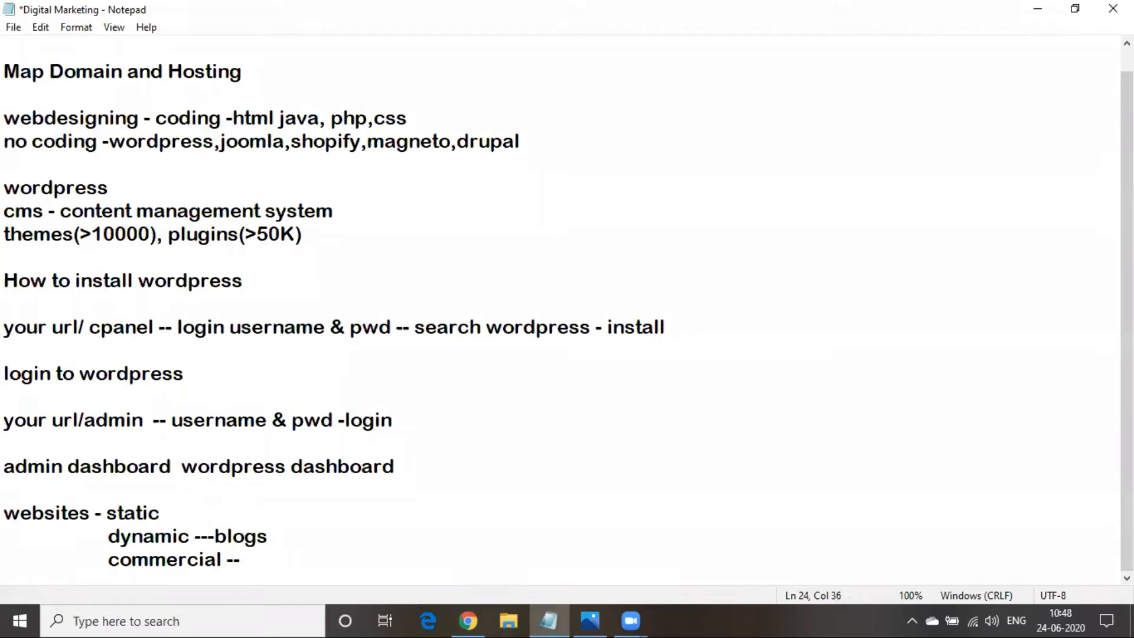
text(ecomme)
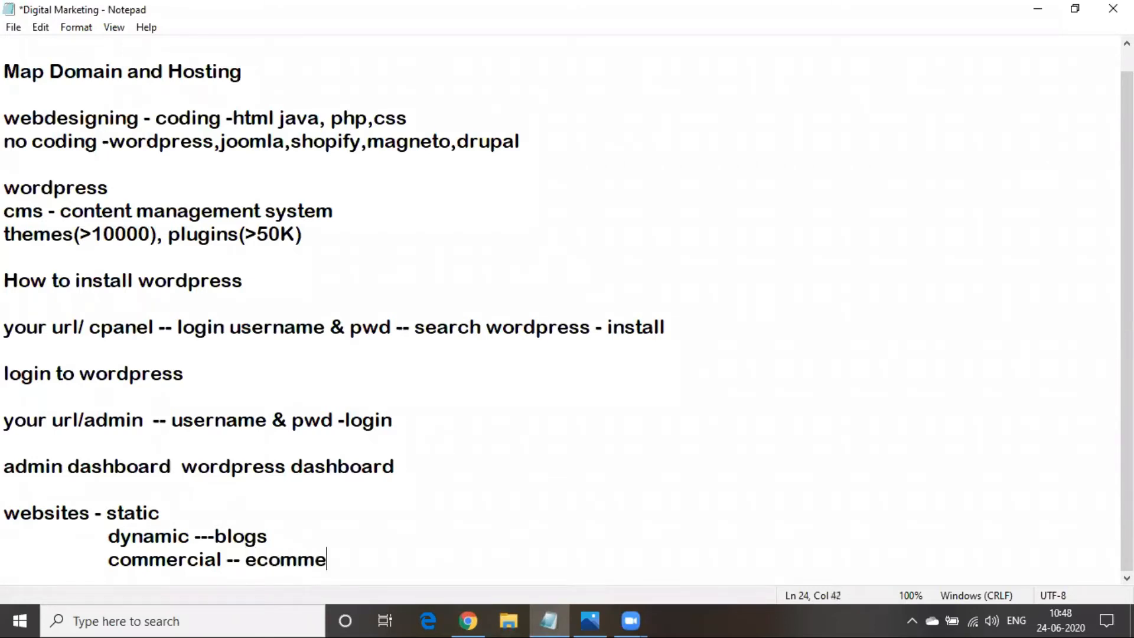
text(rce)
text(-- amazon si)
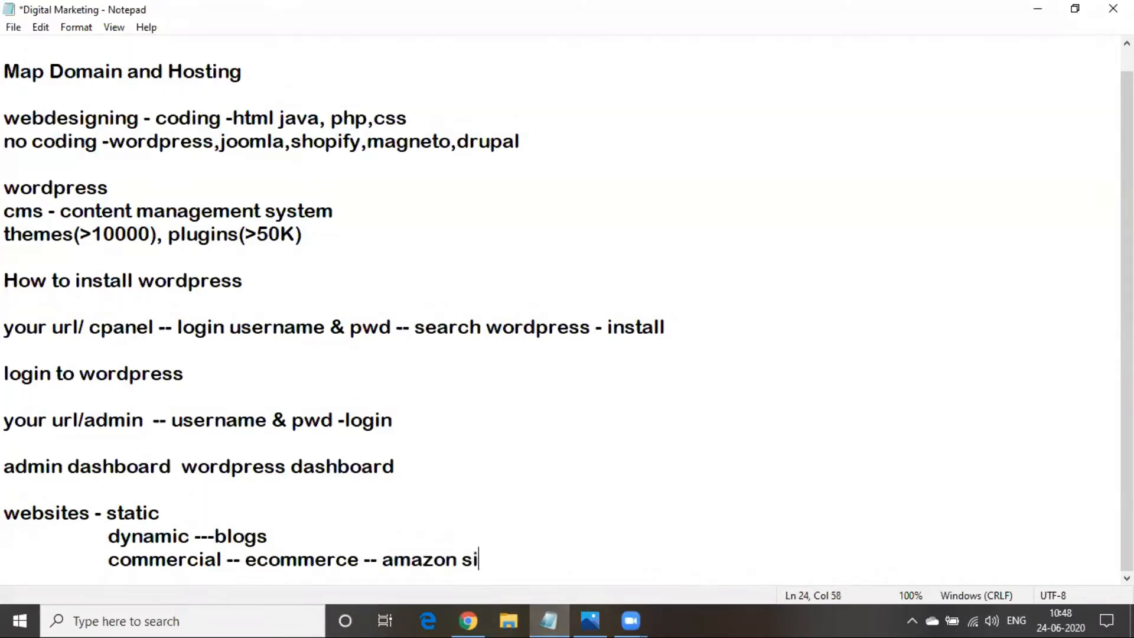
text(tes)
double_click(107, 512)
drag(109, 535, 233, 535)
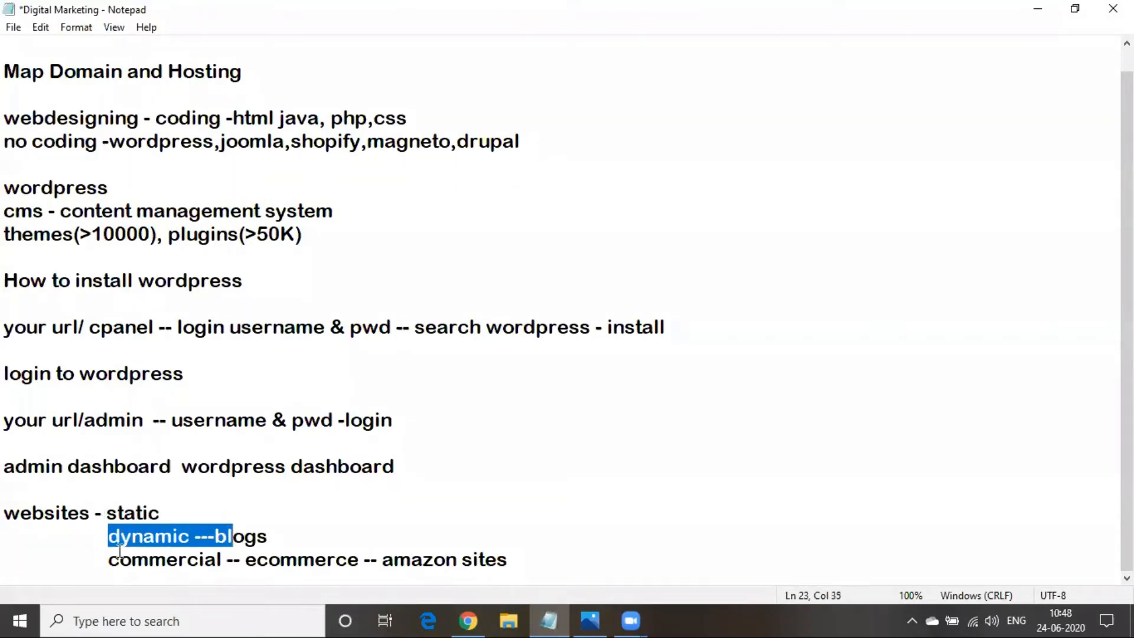
click(509, 555)
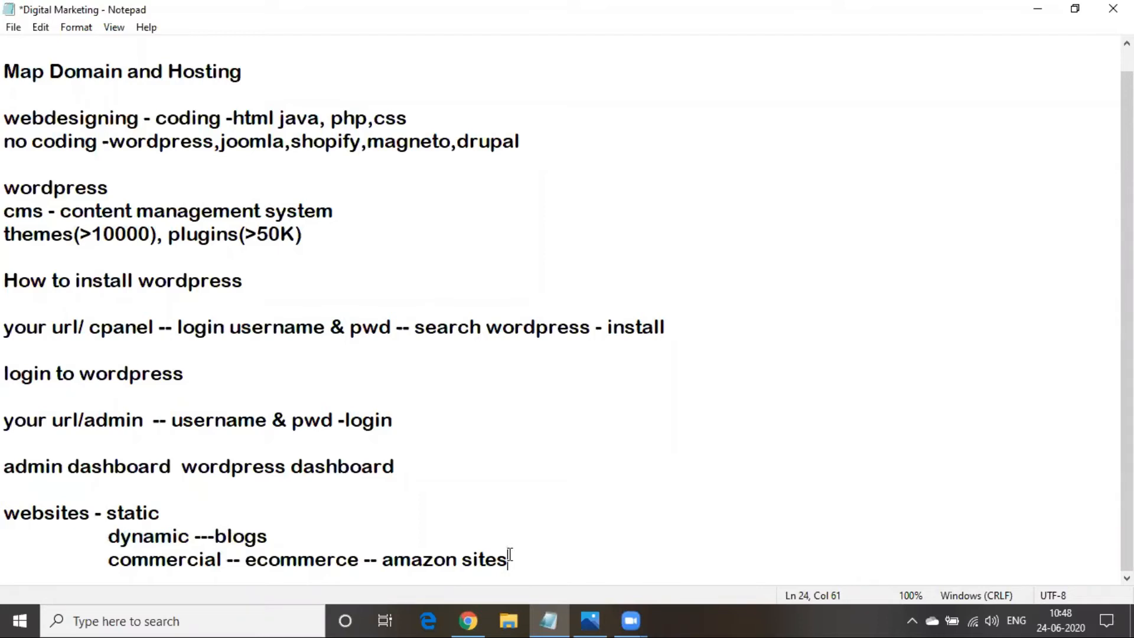
Add the heading 'basics in word press' on a new line and minimize Notepad
key(Return)
key(Return)
text(blog)
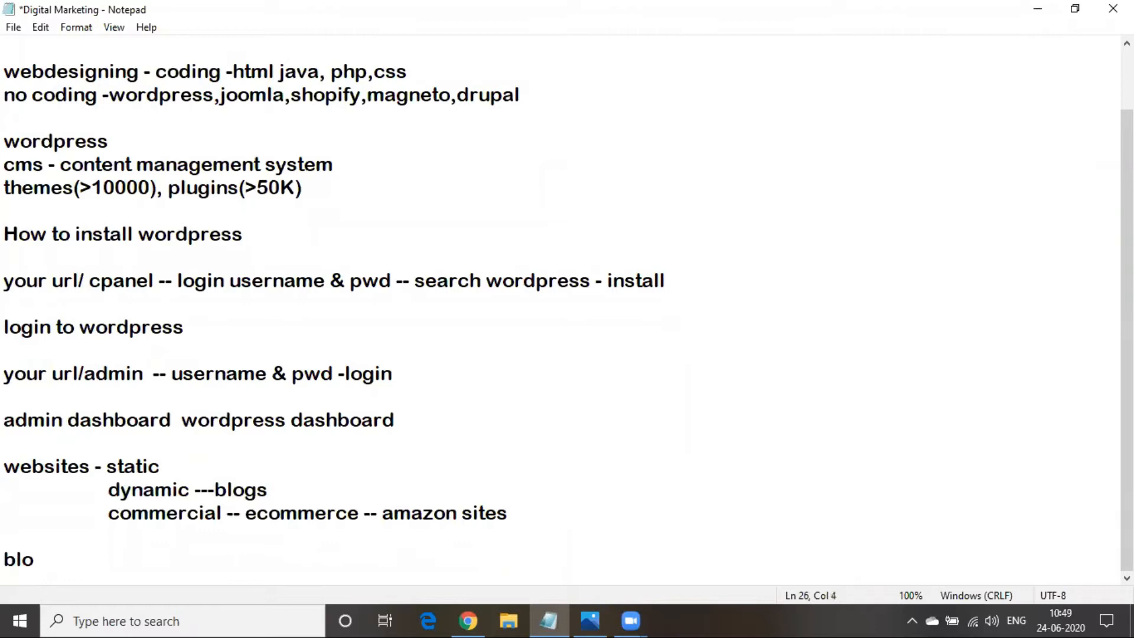
key(BackSpace)
key(BackSpace)
key(BackSpace)
text(asics in )
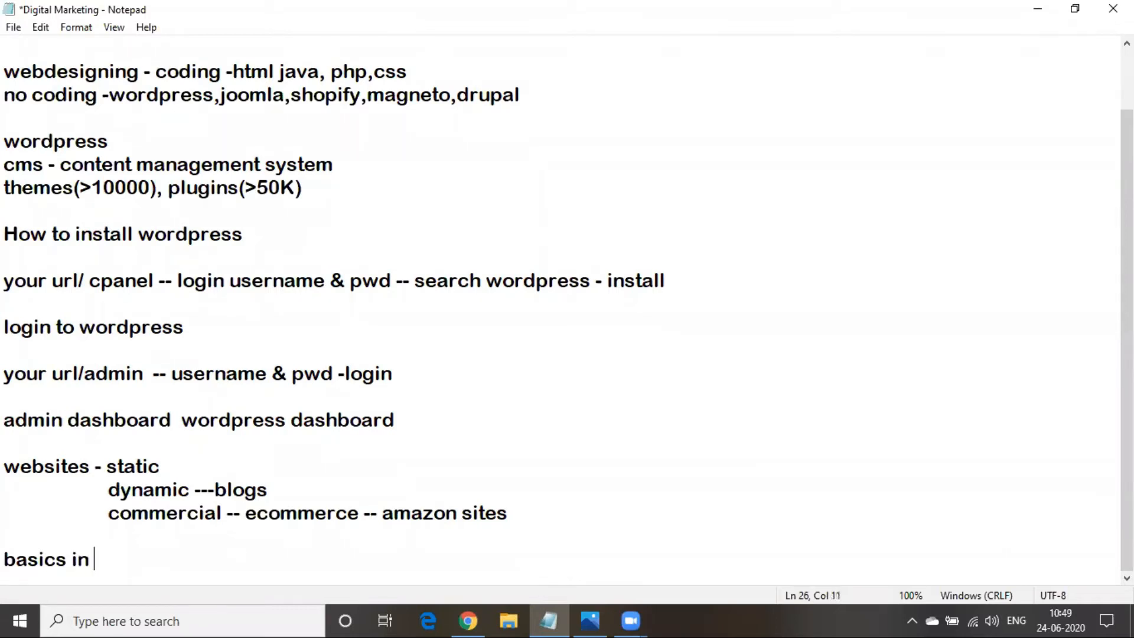
text(word press)
key(Return)
key(Return)
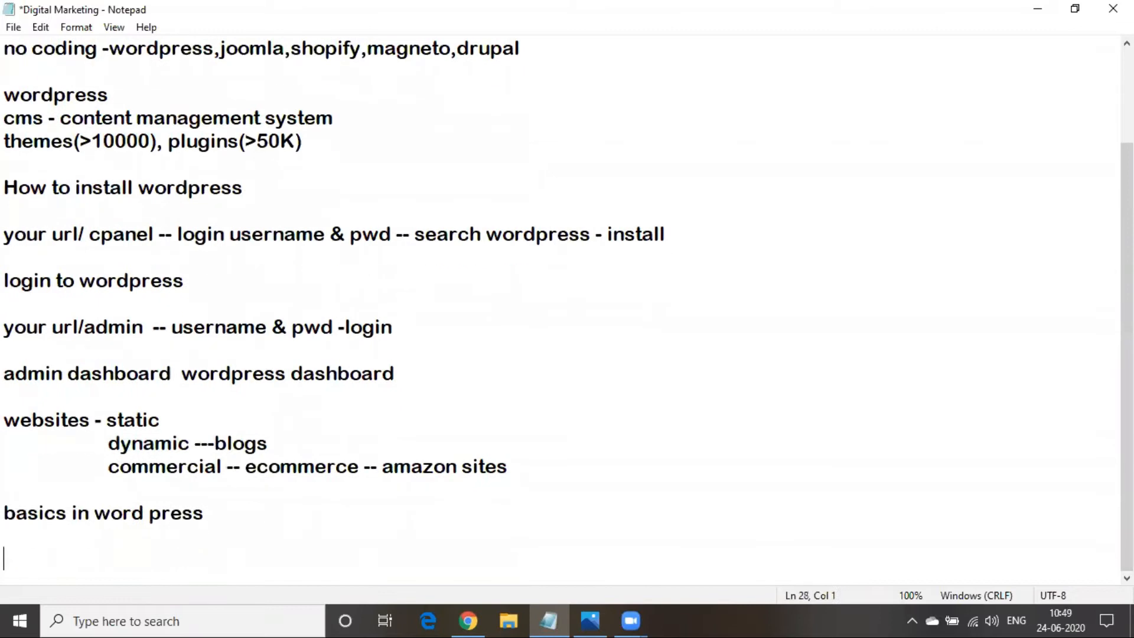
click(1037, 10)
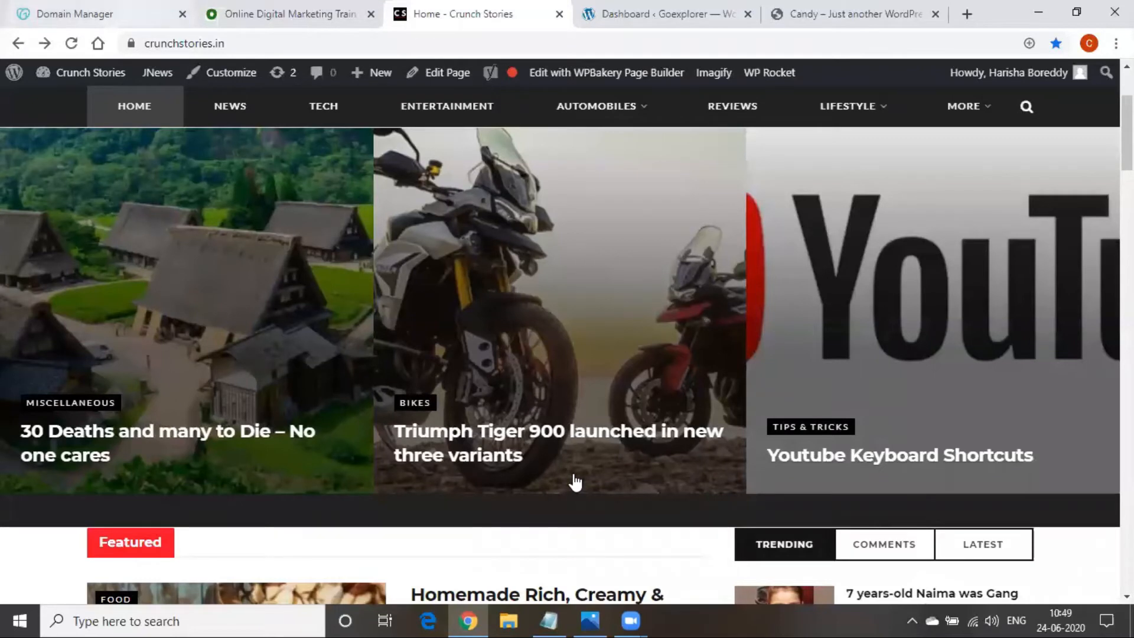
Bring the Goexplorer dashboard tab forward and close the Domain Manager tab
drag(661, 14, 289, 14)
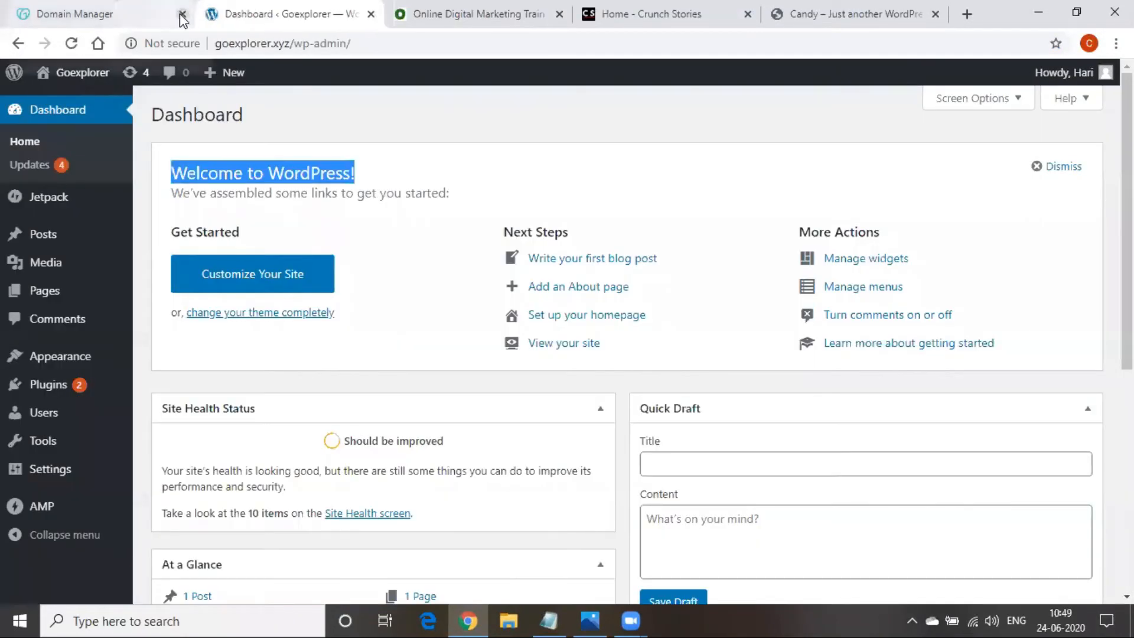
click(182, 14)
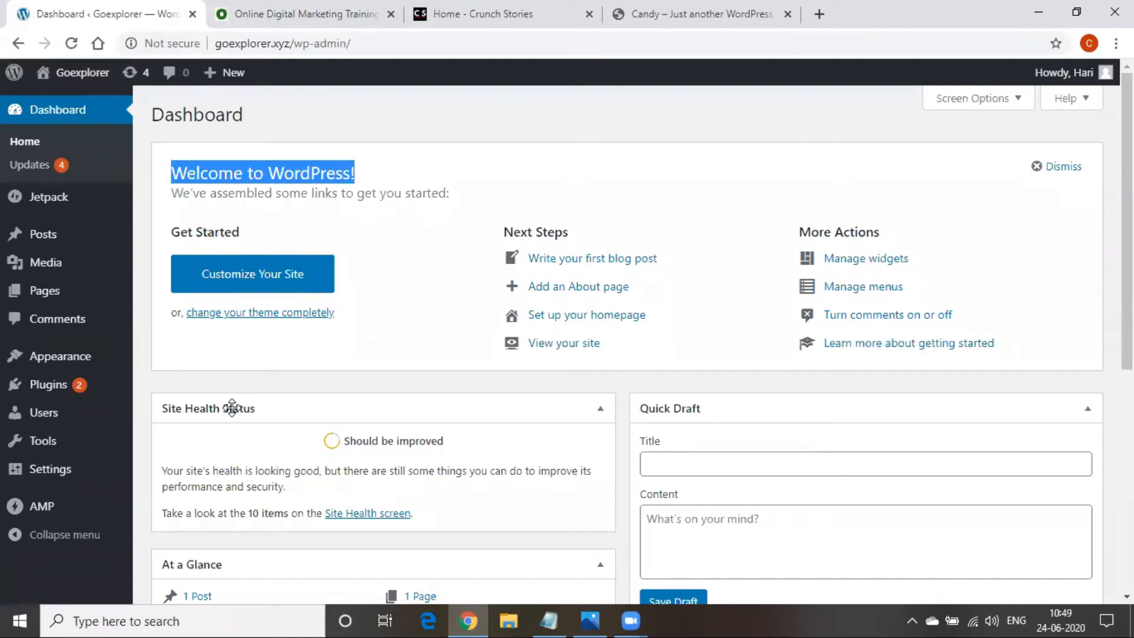
click(415, 179)
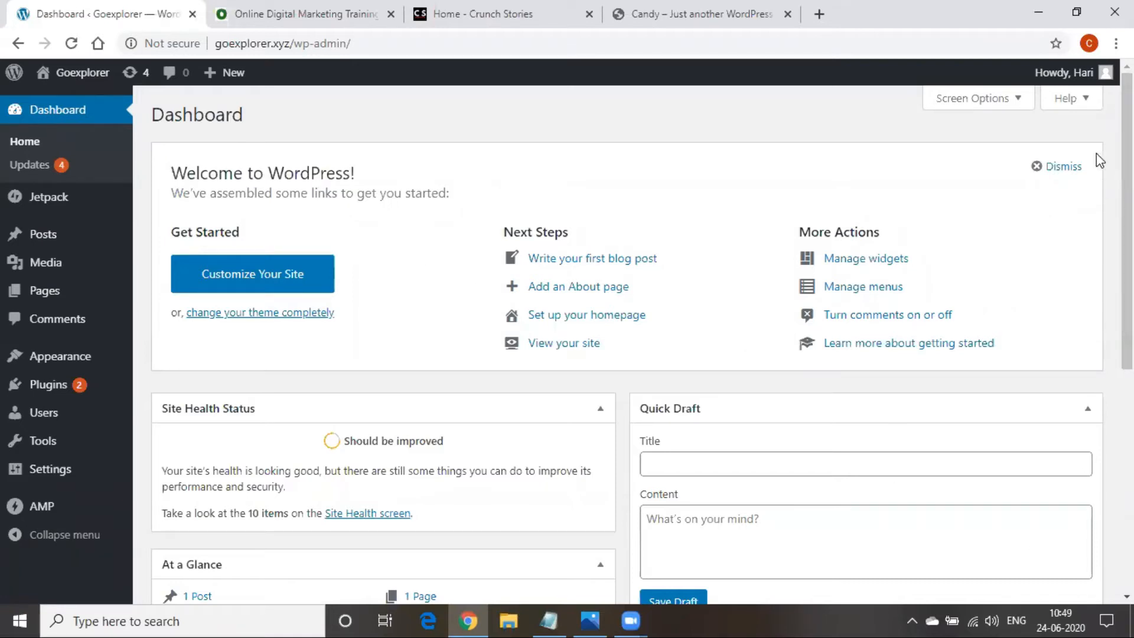
mouse_move(1093, 80)
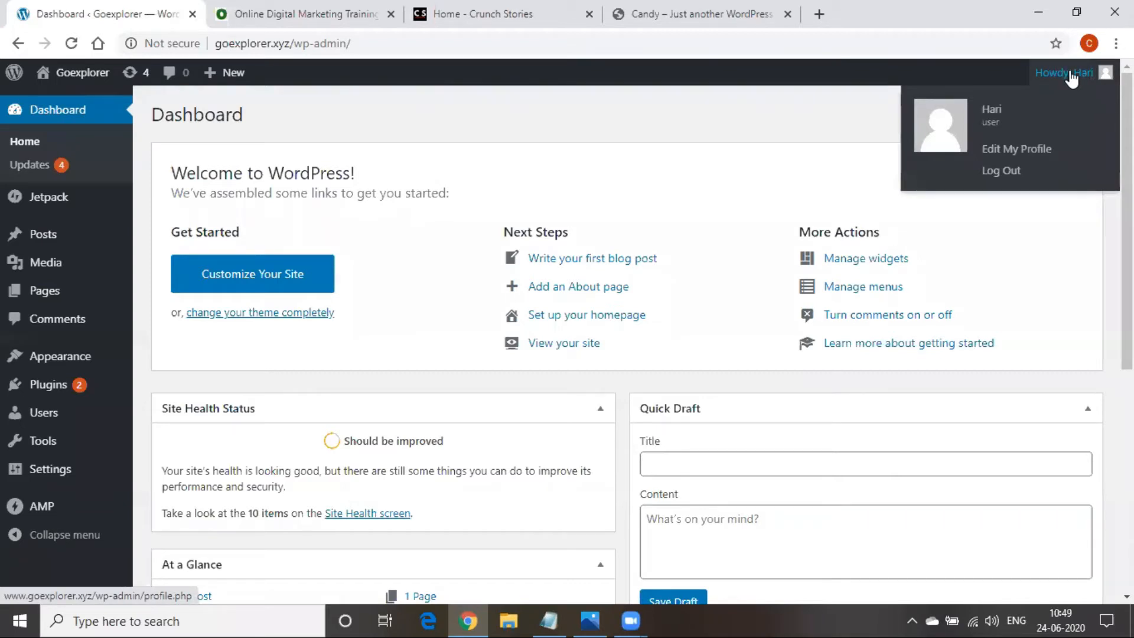
Open the admin's profile page and review the username note and First/Last Name fields
mouse_move(996, 93)
click(968, 124)
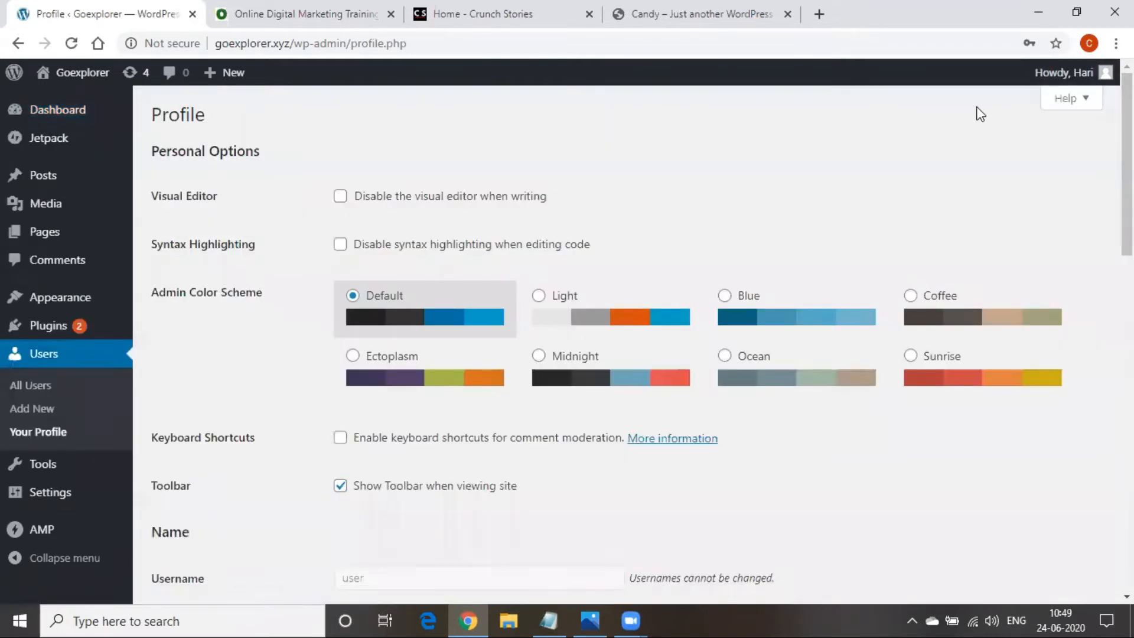
scroll(430, 278, down, 5)
scroll(414, 442, up, 4)
scroll(413, 443, up, 1)
double_click(170, 116)
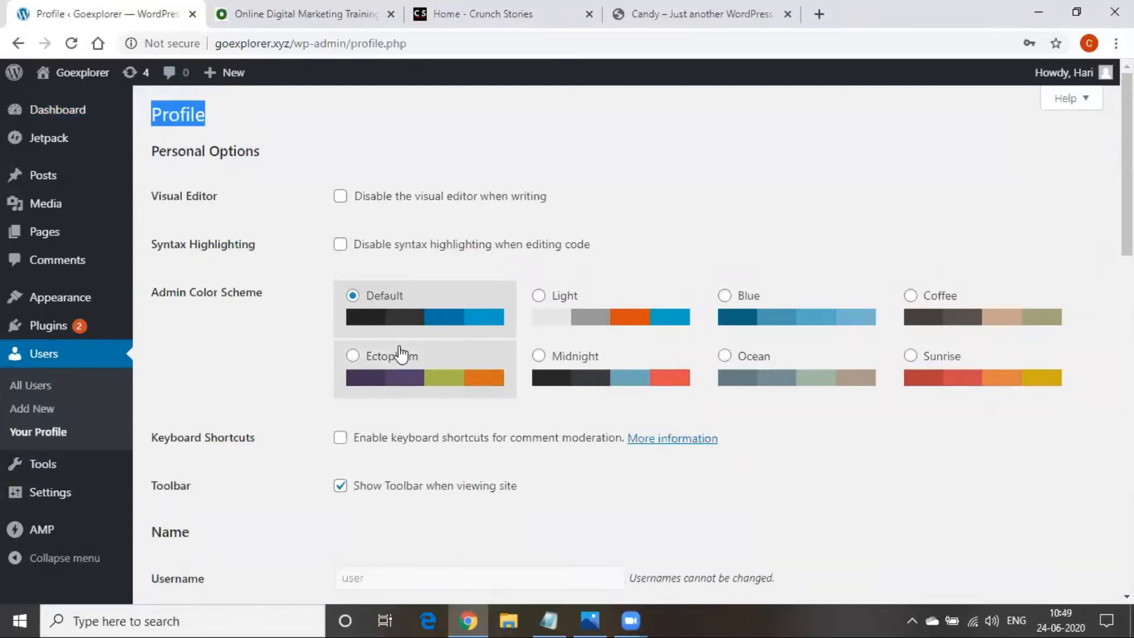
scroll(399, 351, down, 7)
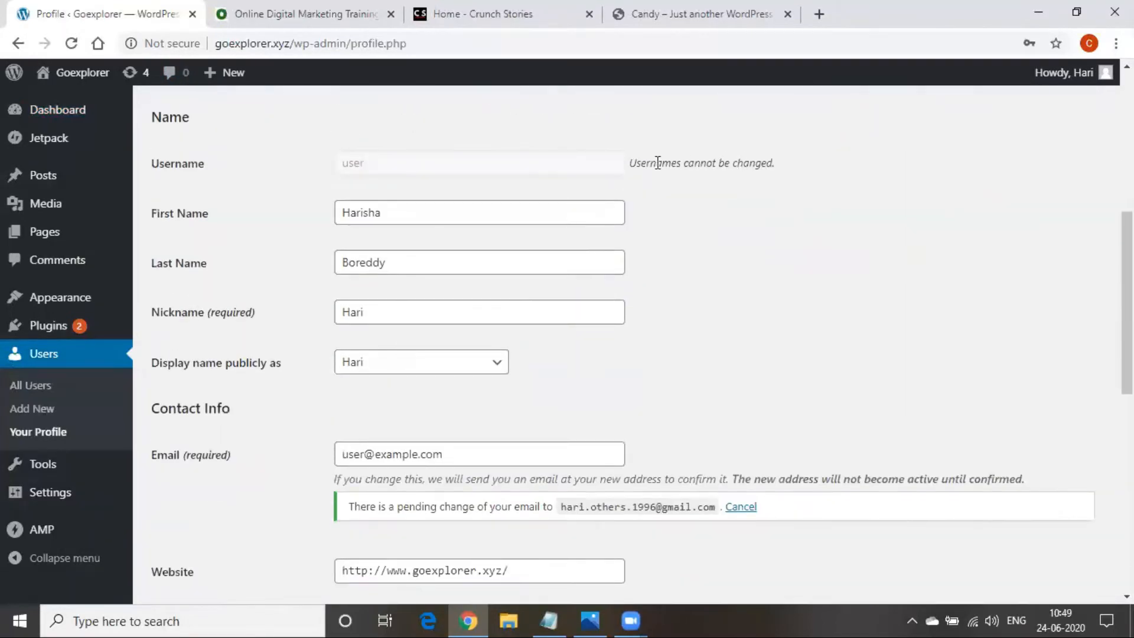
drag(640, 163, 792, 170)
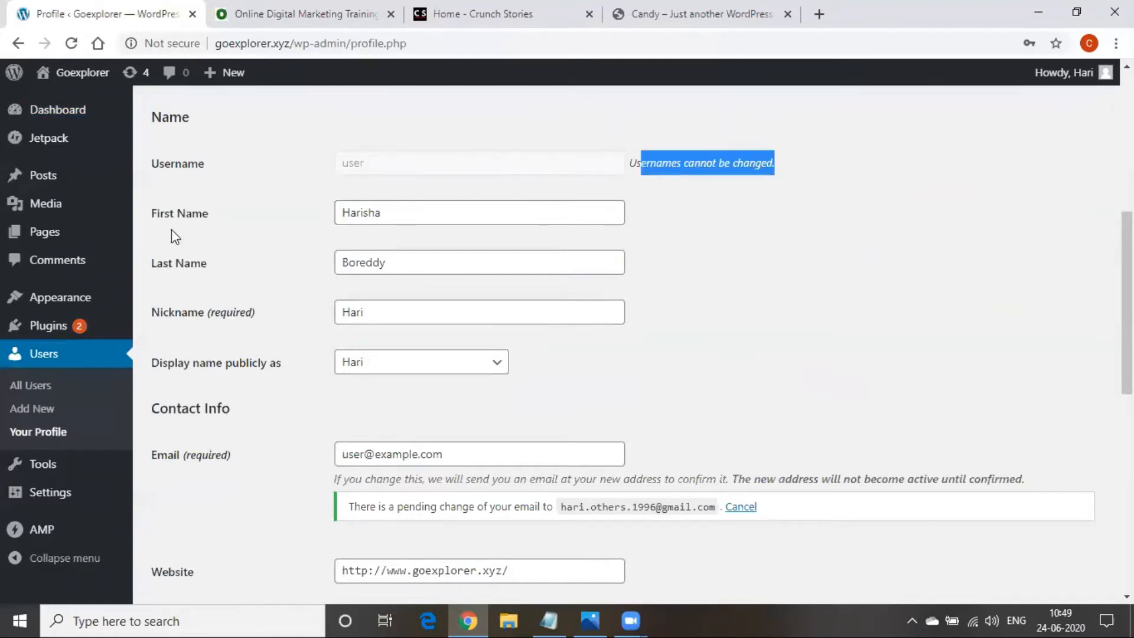
click(195, 214)
click(189, 266)
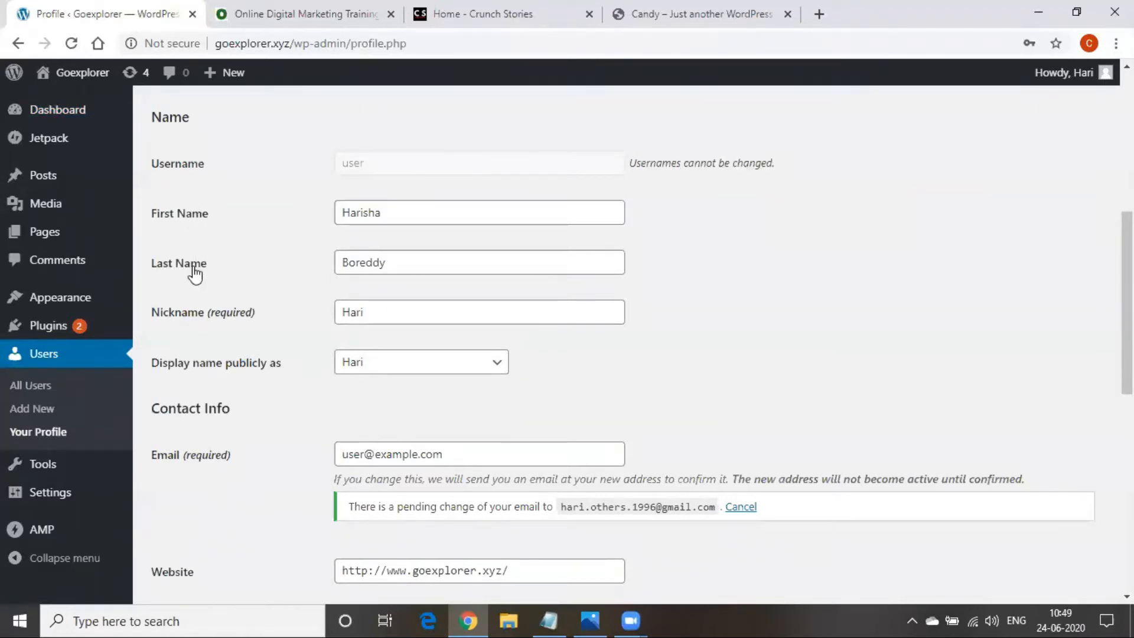
Complete the nickname so it matches the first name and save with Update Profile
click(393, 313)
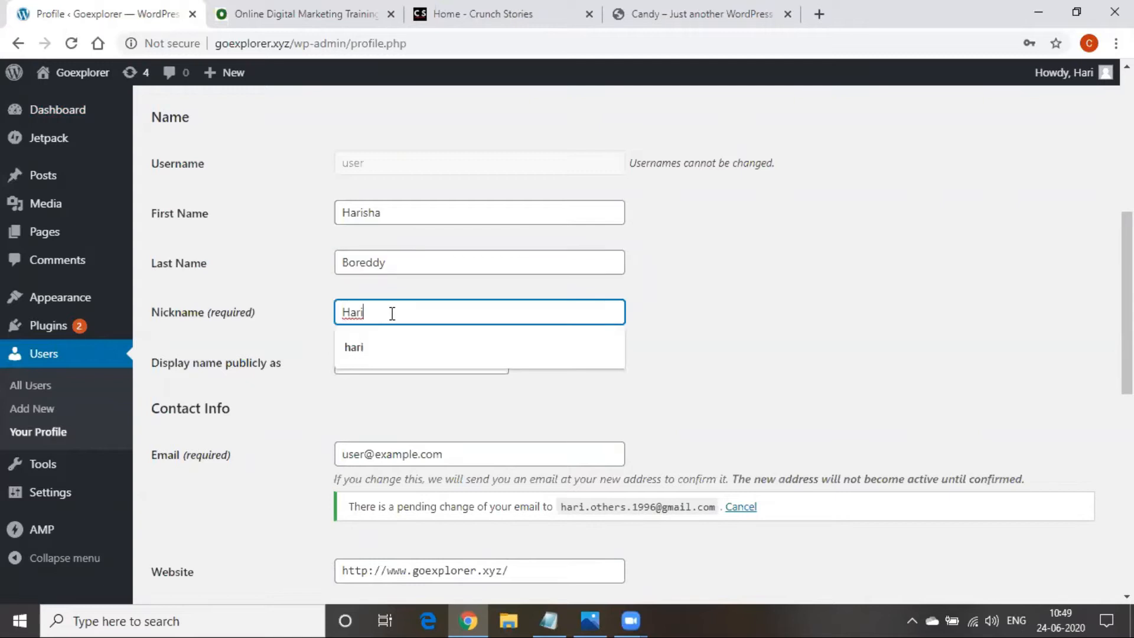
mouse_move(1098, 74)
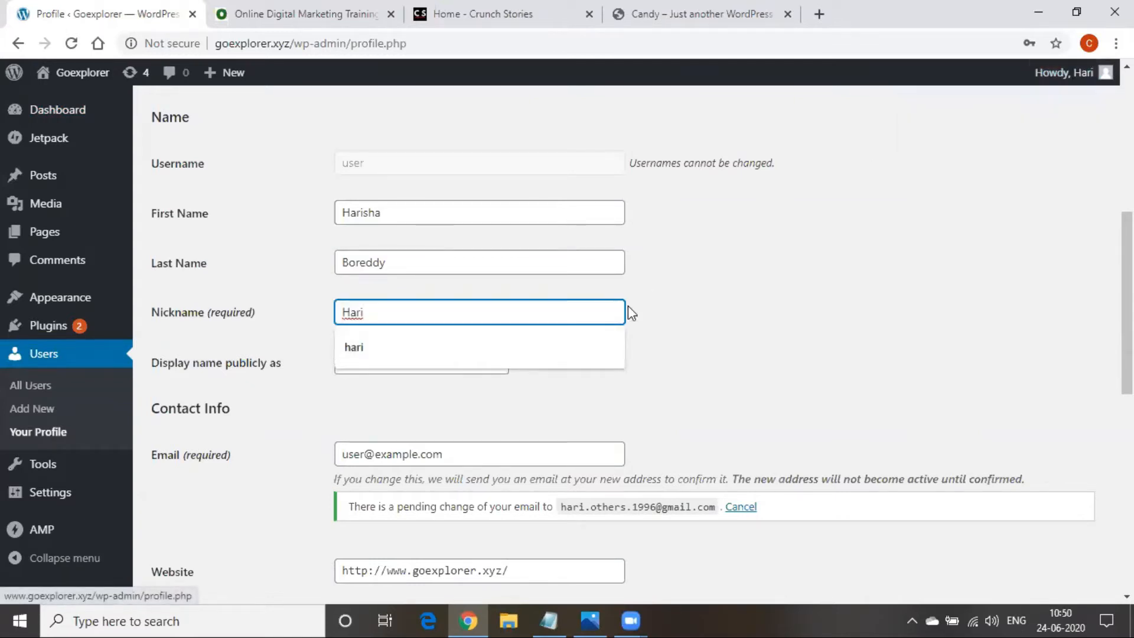
text(sha)
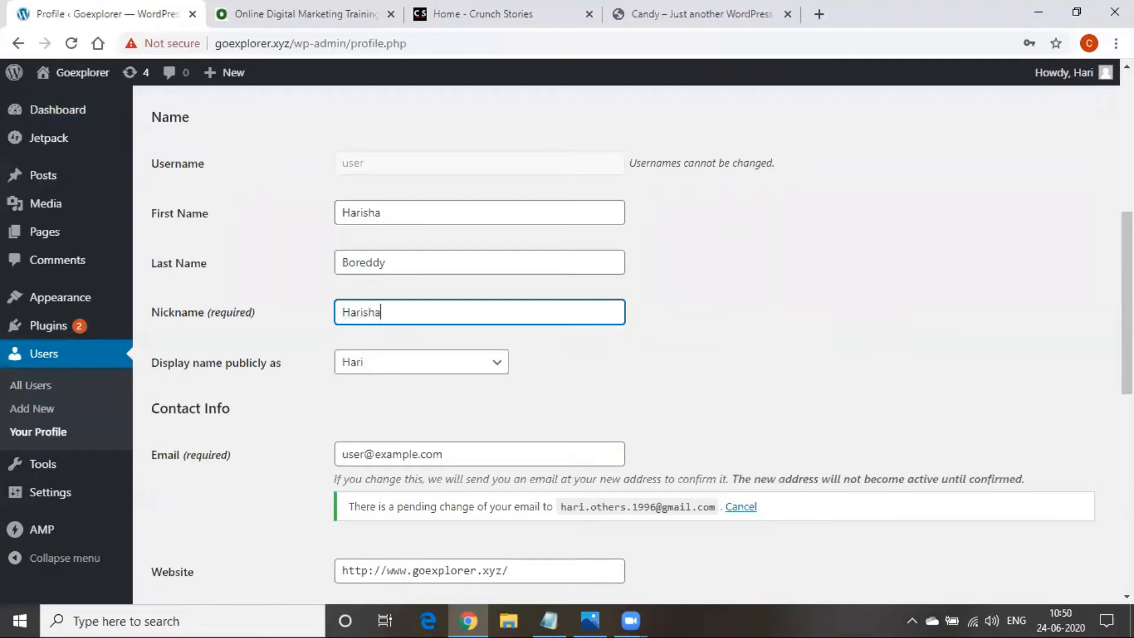
scroll(554, 408, down, 1)
scroll(553, 408, down, 8)
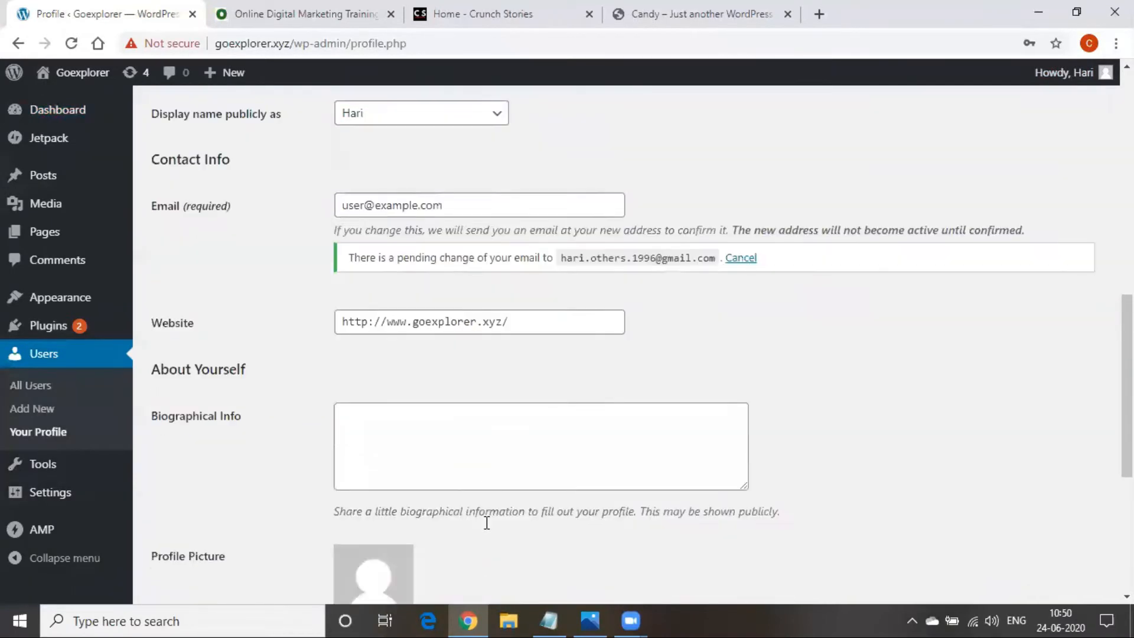
click(200, 522)
scroll(809, 401, up, 8)
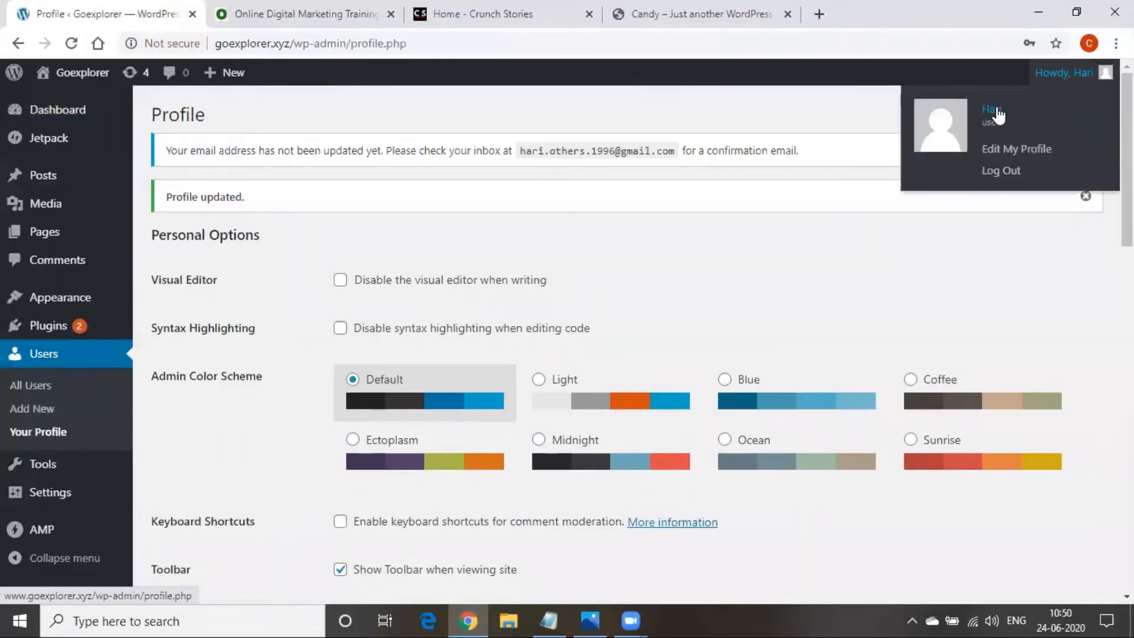
click(478, 46)
Reload the profile, set 'Display name publicly as' to the first name, and update the profile
key(Return)
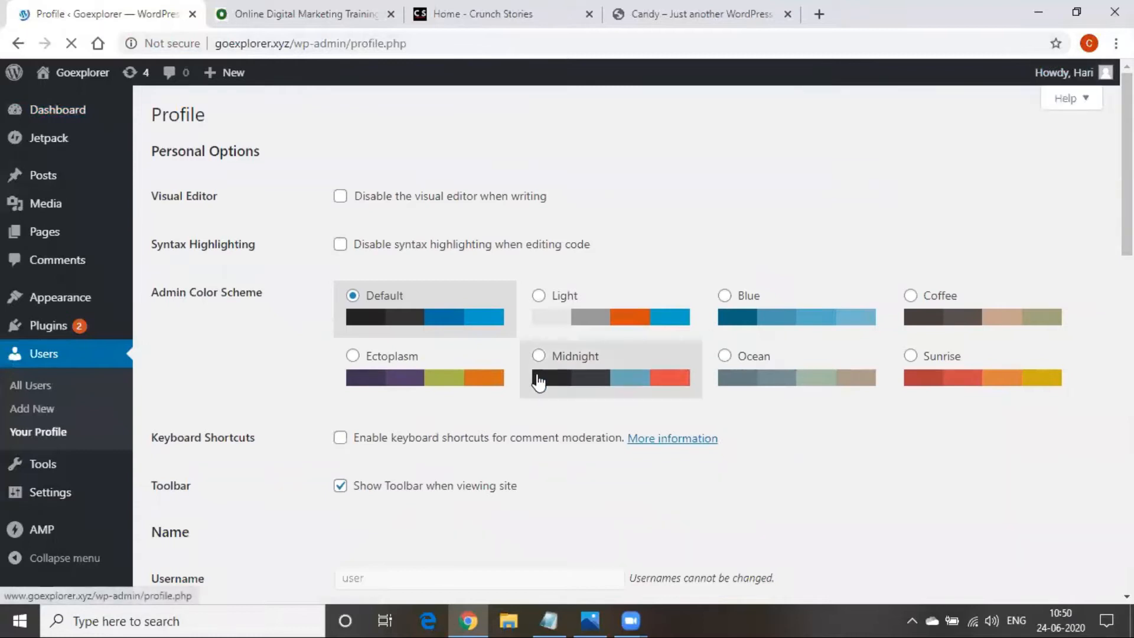
scroll(538, 382, down, 8)
scroll(445, 402, up, 2)
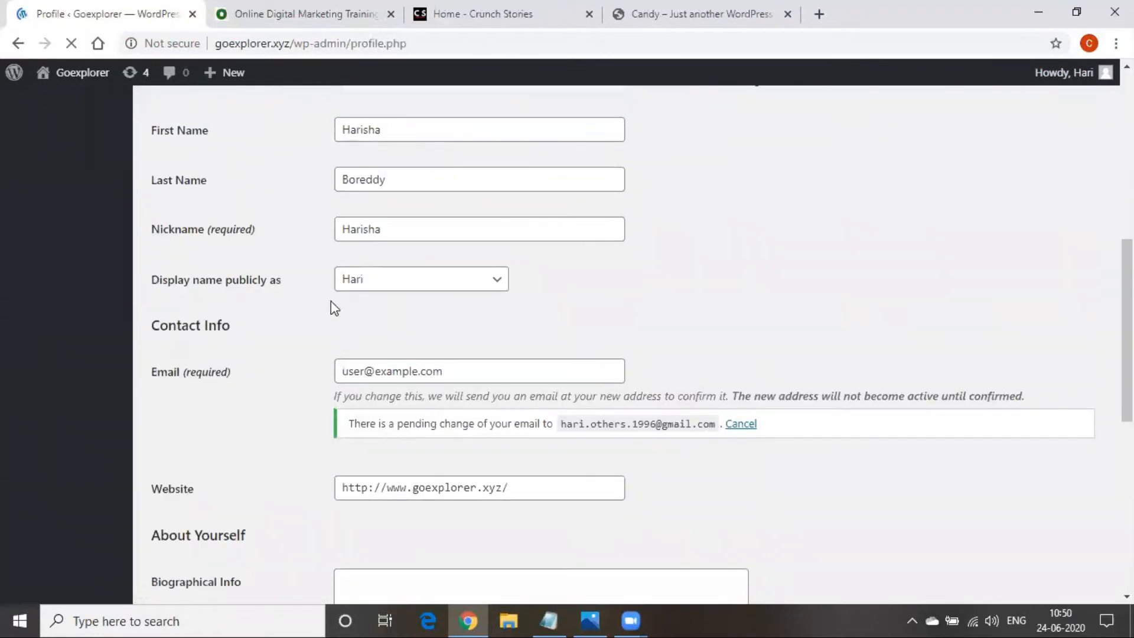
click(399, 286)
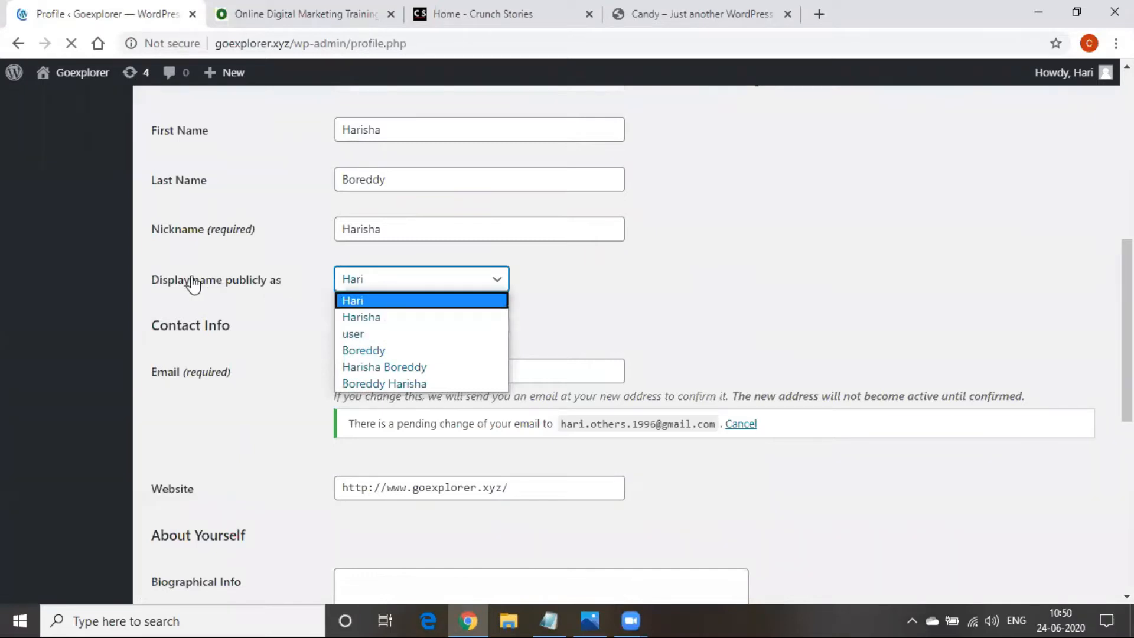
click(405, 318)
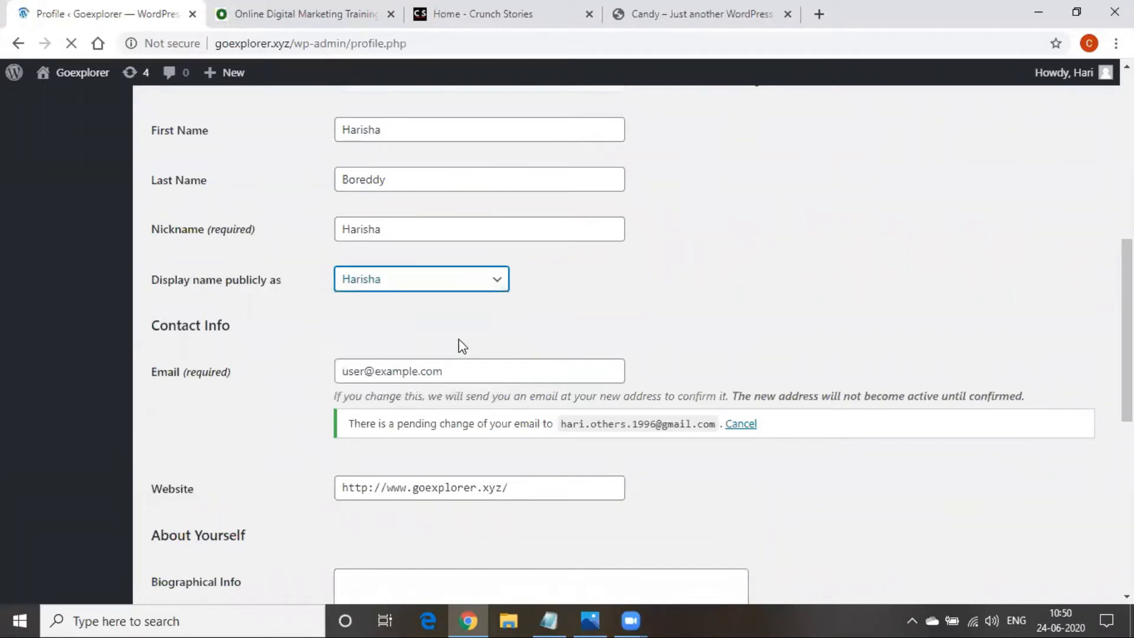
scroll(558, 422, down, 1)
scroll(558, 421, down, 8)
click(177, 523)
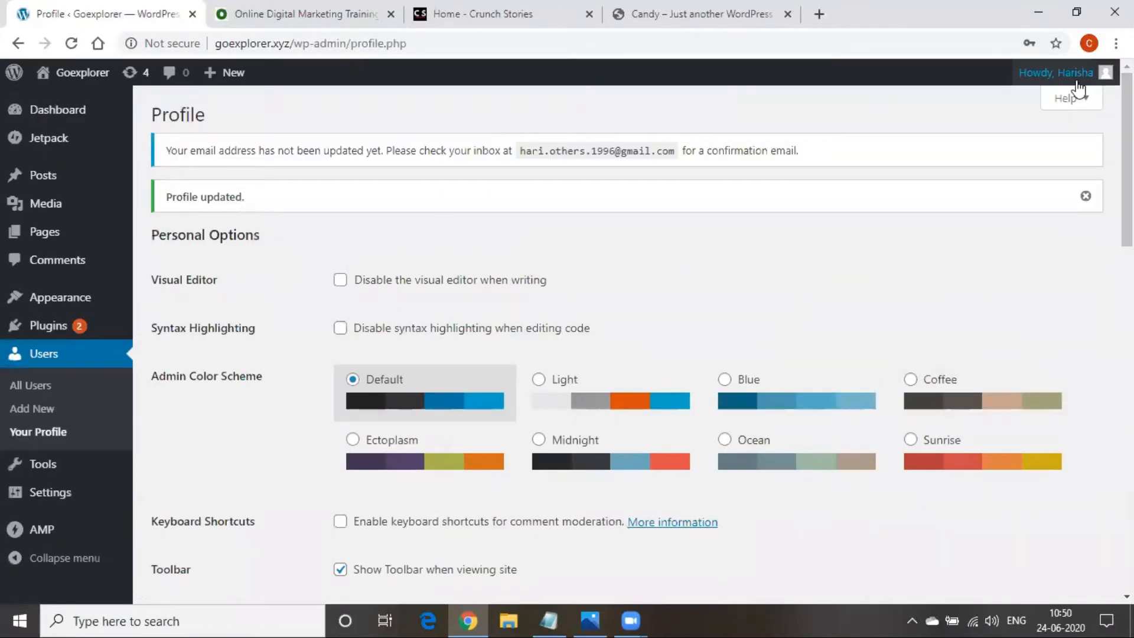
Look over the Email and Biographical Info fields further down the profile
mouse_move(1087, 72)
scroll(544, 514, down, 10)
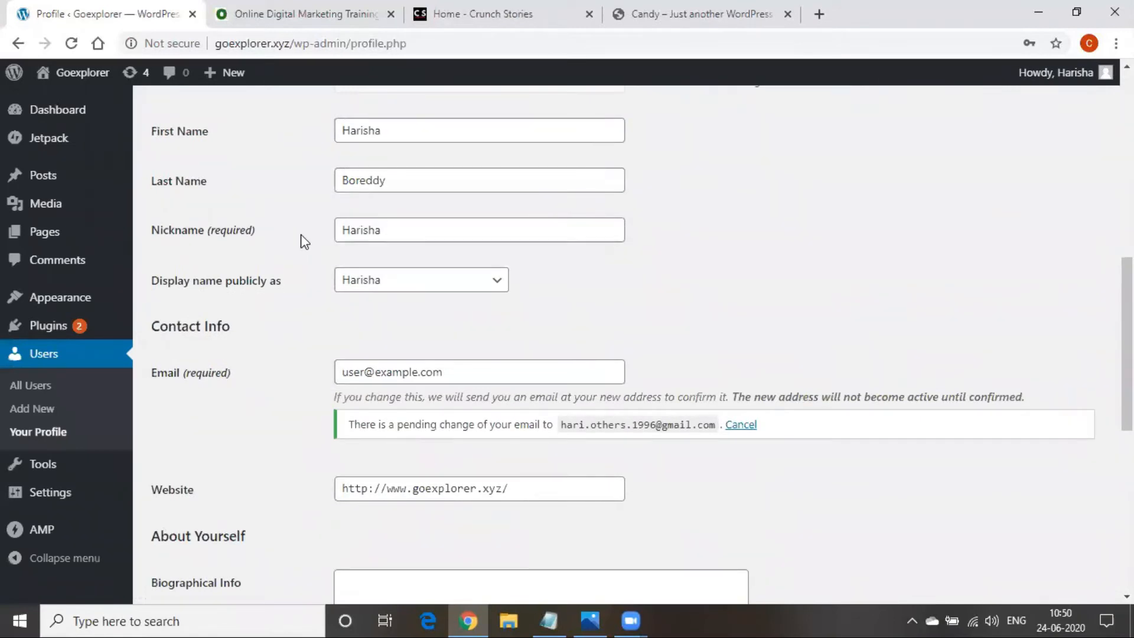
scroll(302, 239, down, 3)
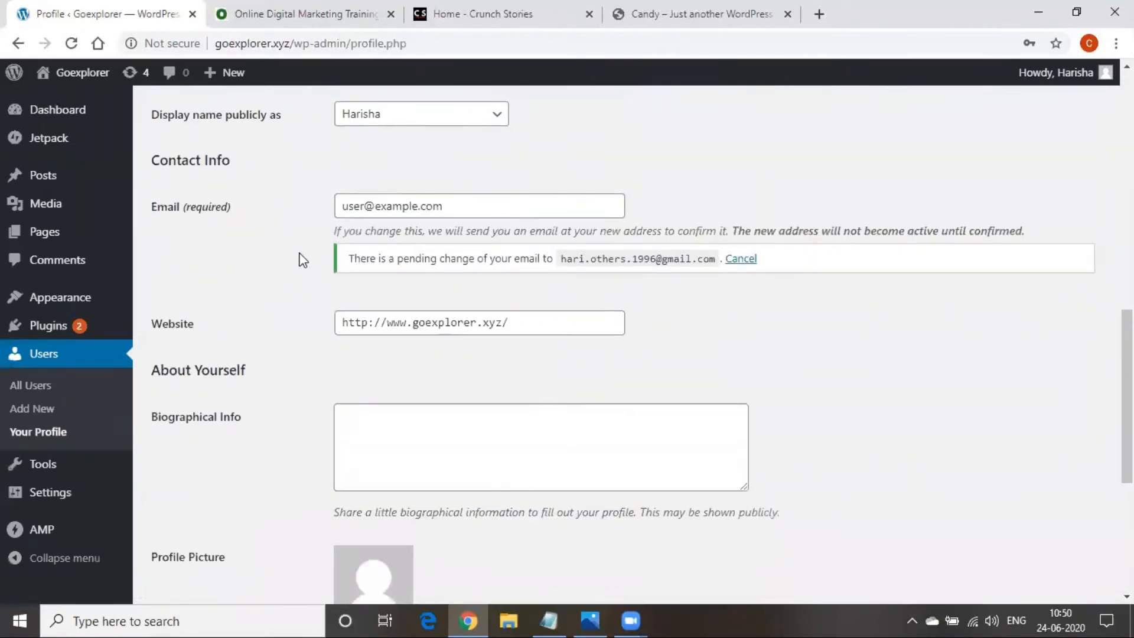
click(456, 199)
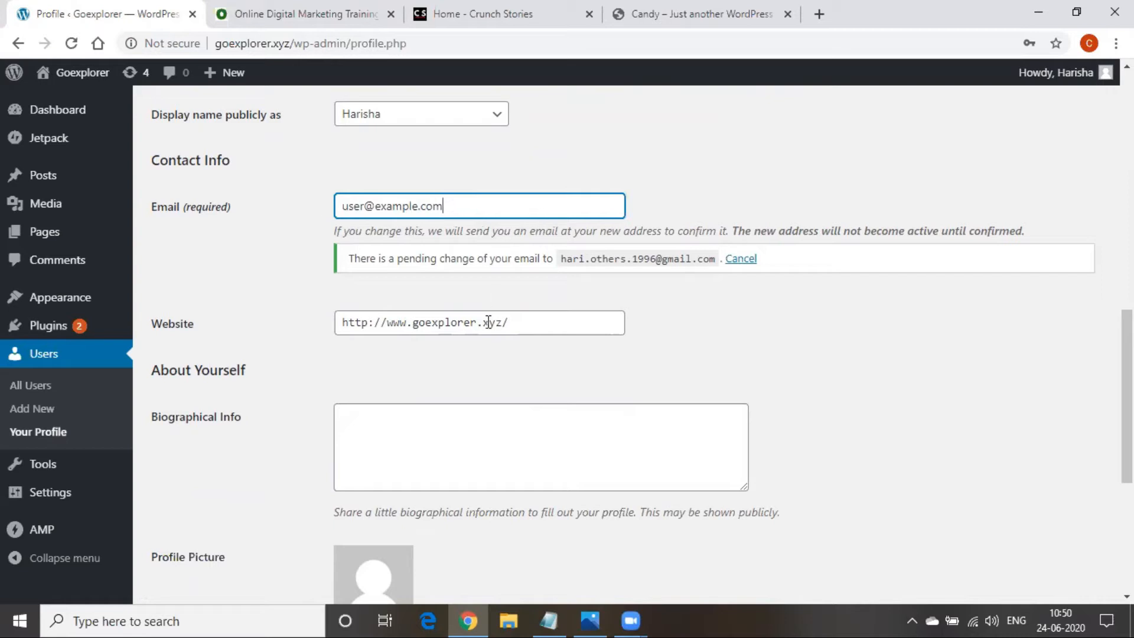
scroll(384, 348, down, 2)
click(368, 376)
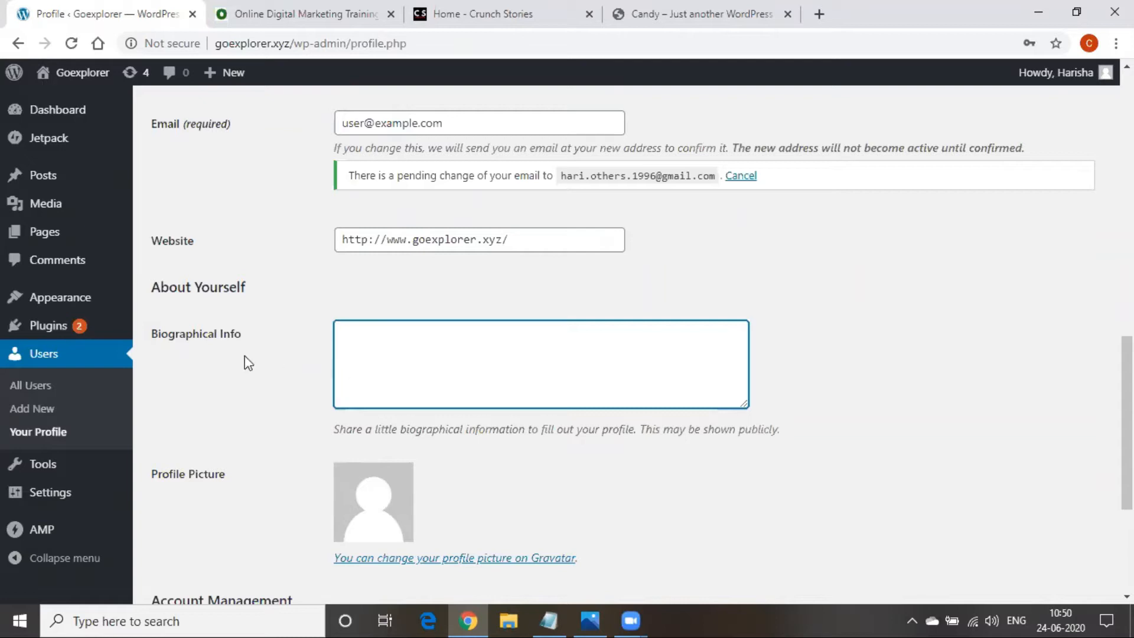
Generate a strong new password for the account, then erase it from the field
scroll(248, 364, down, 1)
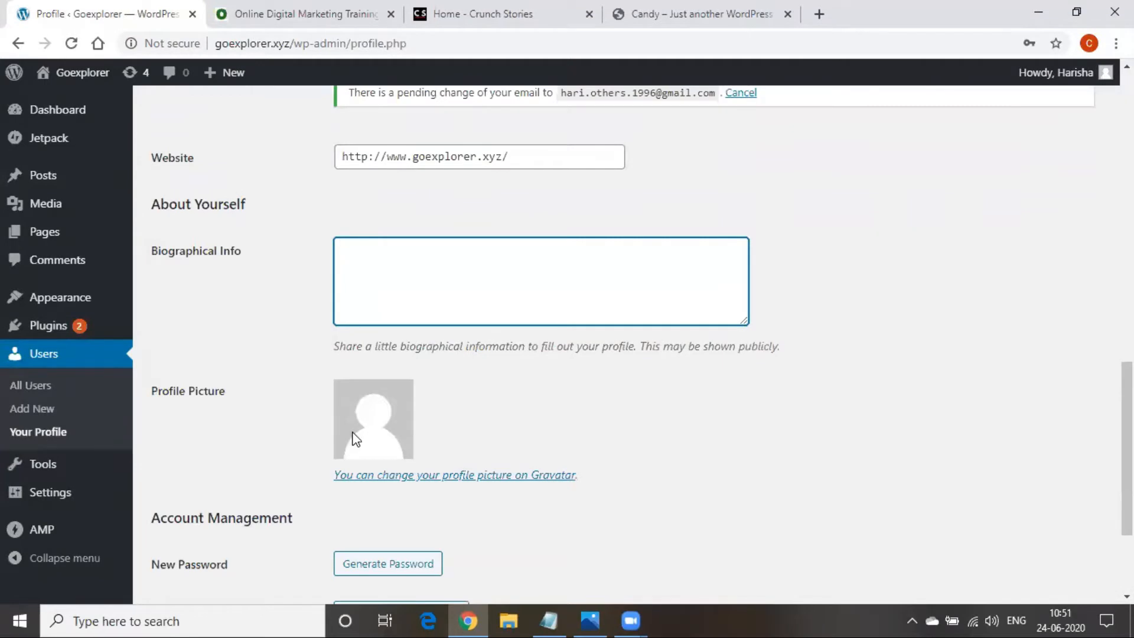
scroll(353, 437, down, 2)
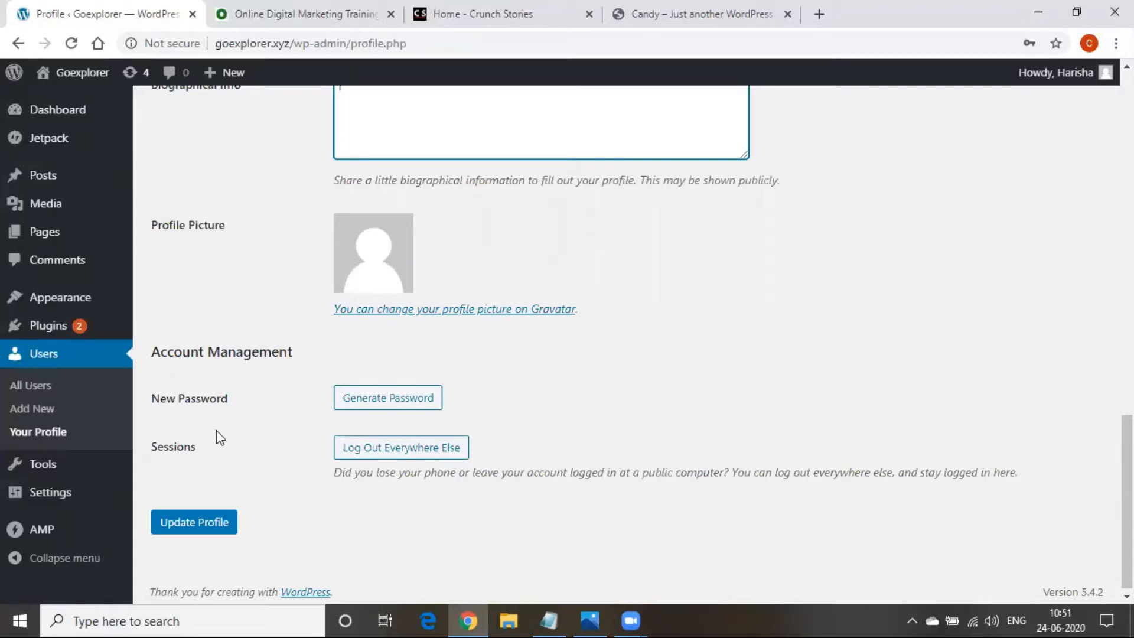
click(388, 402)
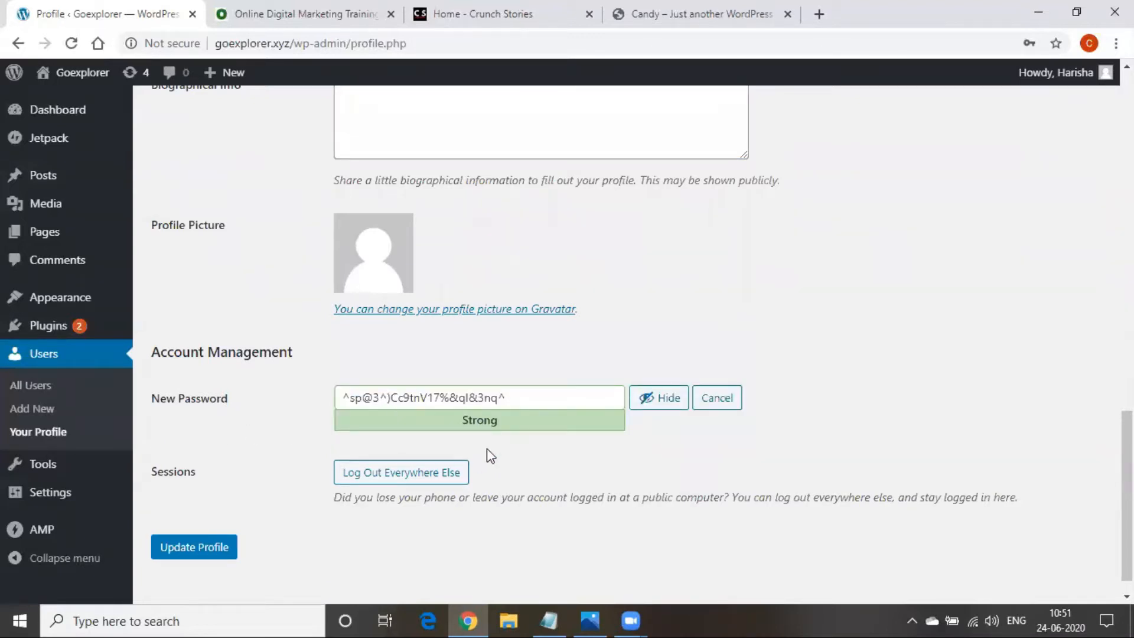
click(507, 402)
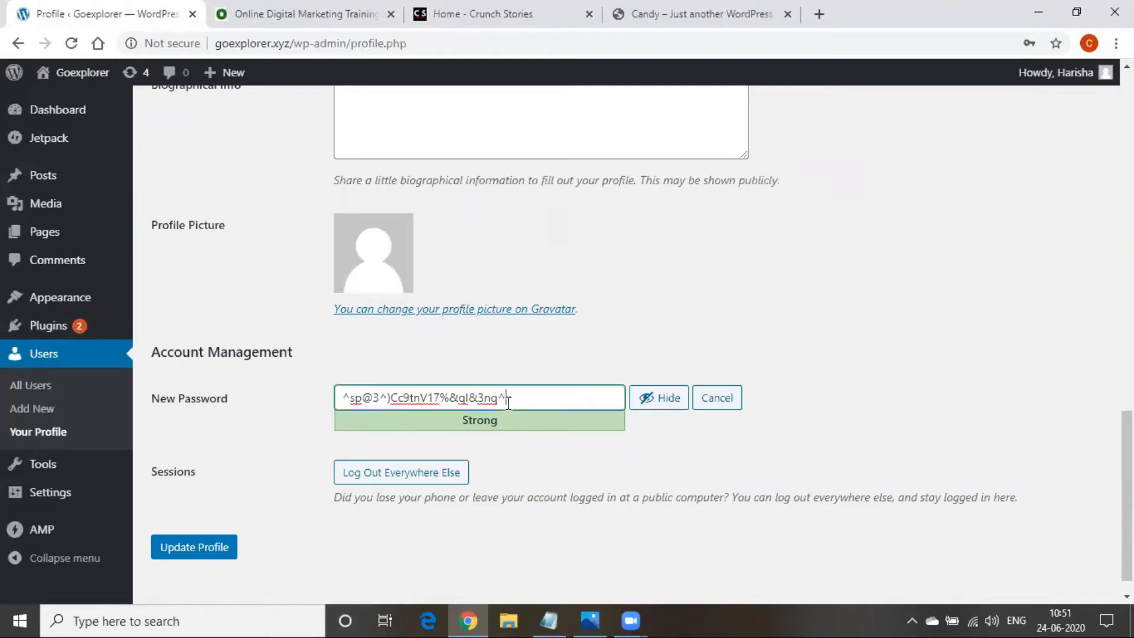
key(BackSpace)
key(BackSpace)
key(BackSpace)
key(BackSpace)
key(BackSpace)
key(BackSpace)
key(BackSpace)
key(BackSpace)
key(BackSpace)
key(BackSpace)
key(BackSpace)
key(BackSpace)
key(BackSpace)
key(BackSpace)
key(BackSpace)
key(BackSpace)
key(BackSpace)
key(BackSpace)
key(BackSpace)
key(BackSpace)
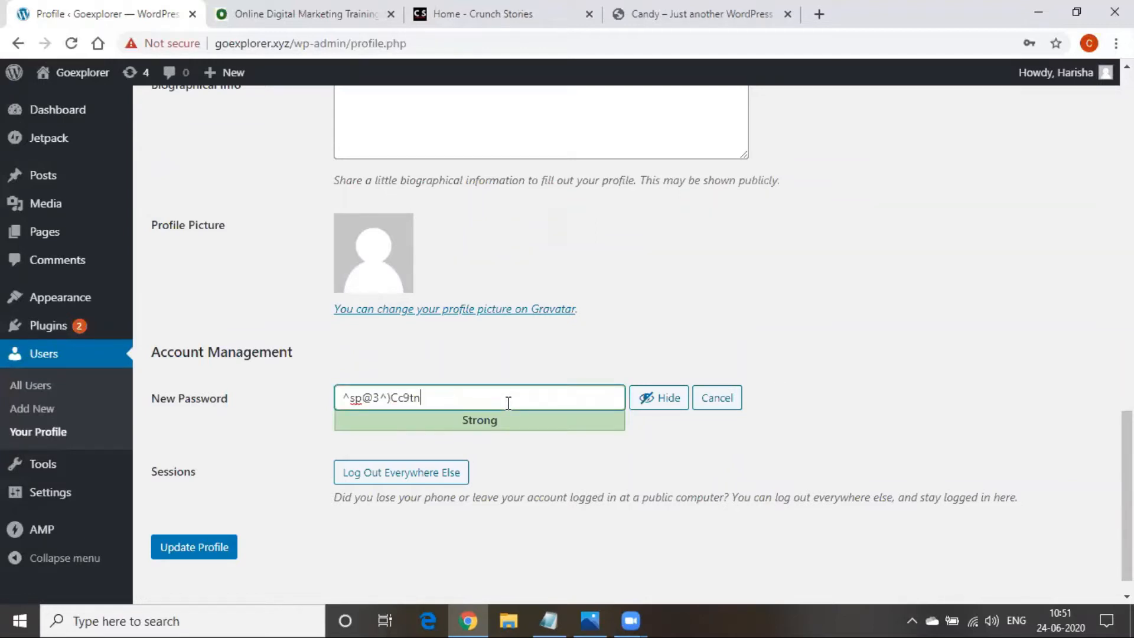
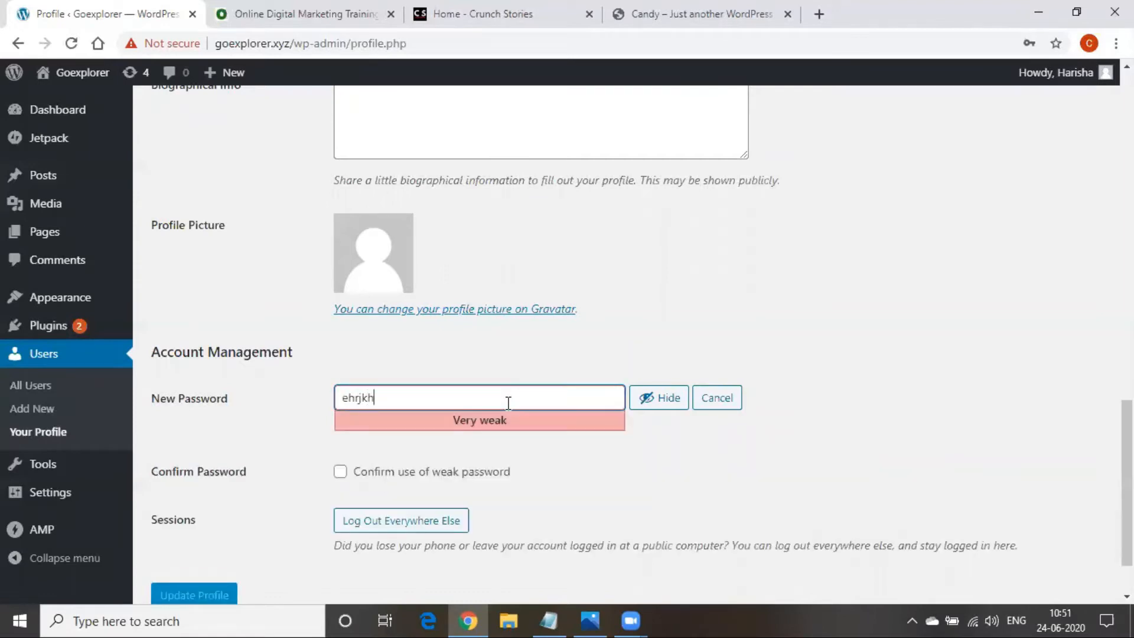
Type a couple of test passwords to compare strength ratings, then clear the new password field
key(BackSpace)
key(BackSpace)
key(BackSpace)
key(BackSpace)
key(BackSpace)
key(BackSpace)
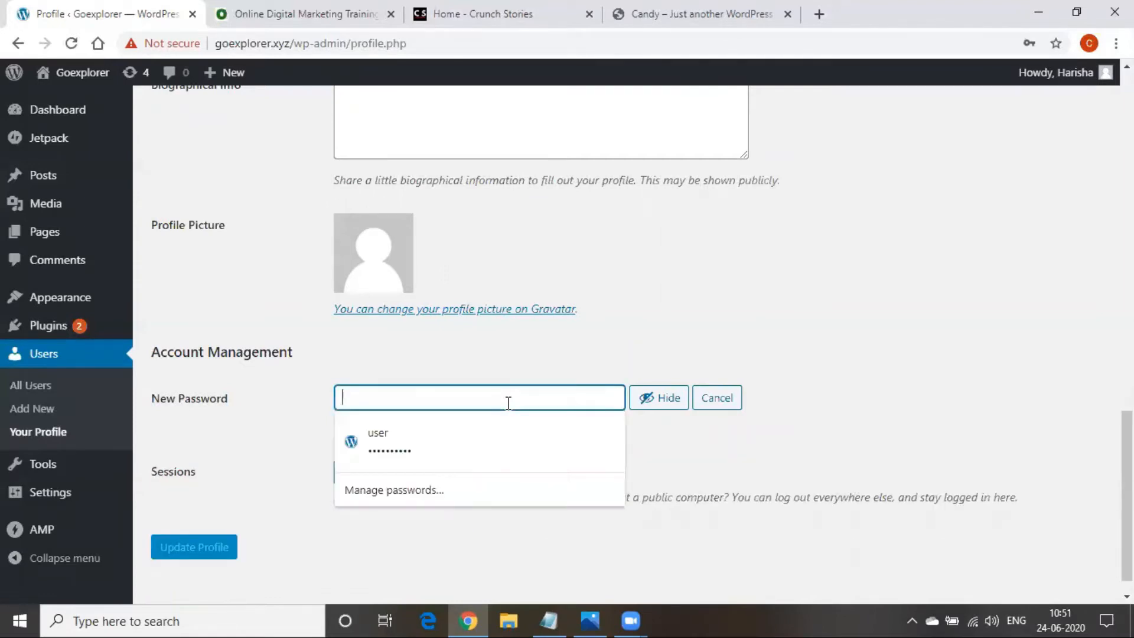
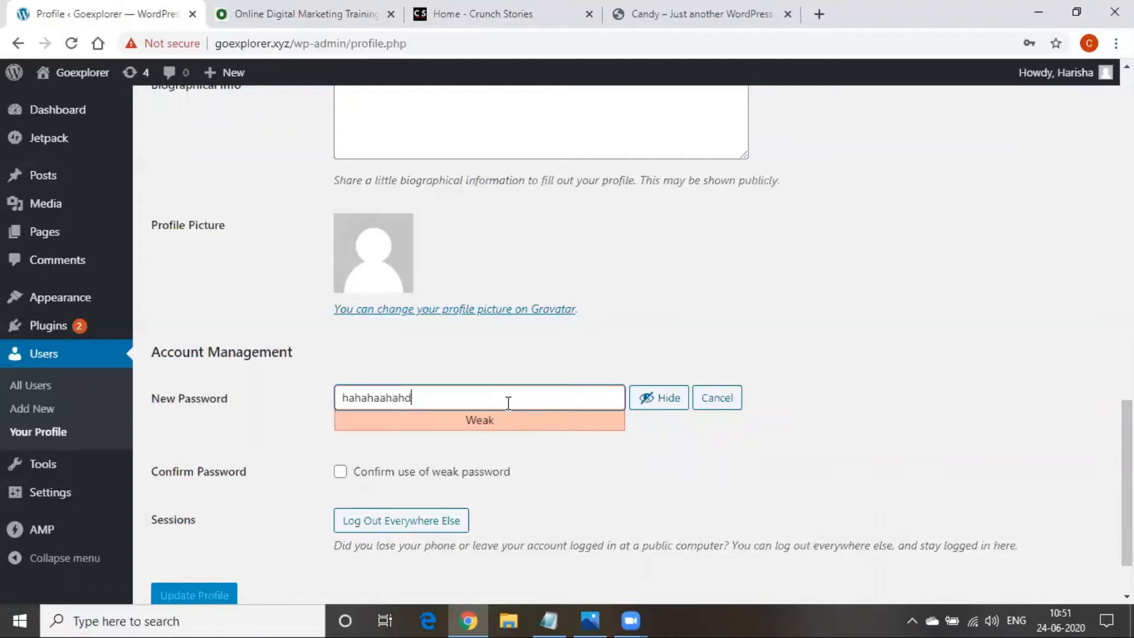
scroll(203, 545, down, 1)
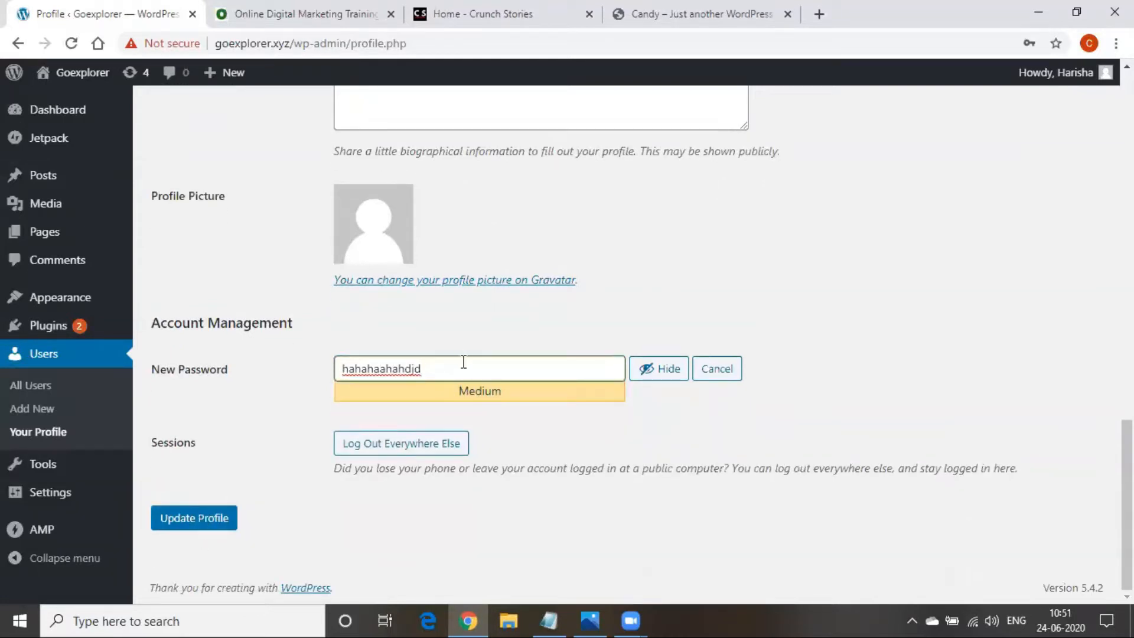
key(BackSpace)
key(BackSpace)
key(BackSpace)
key(BackSpace)
key(BackSpace)
key(BackSpace)
key(BackSpace)
key(BackSpace)
key(BackSpace)
key(BackSpace)
key(BackSpace)
key(BackSpace)
key(BackSpace)
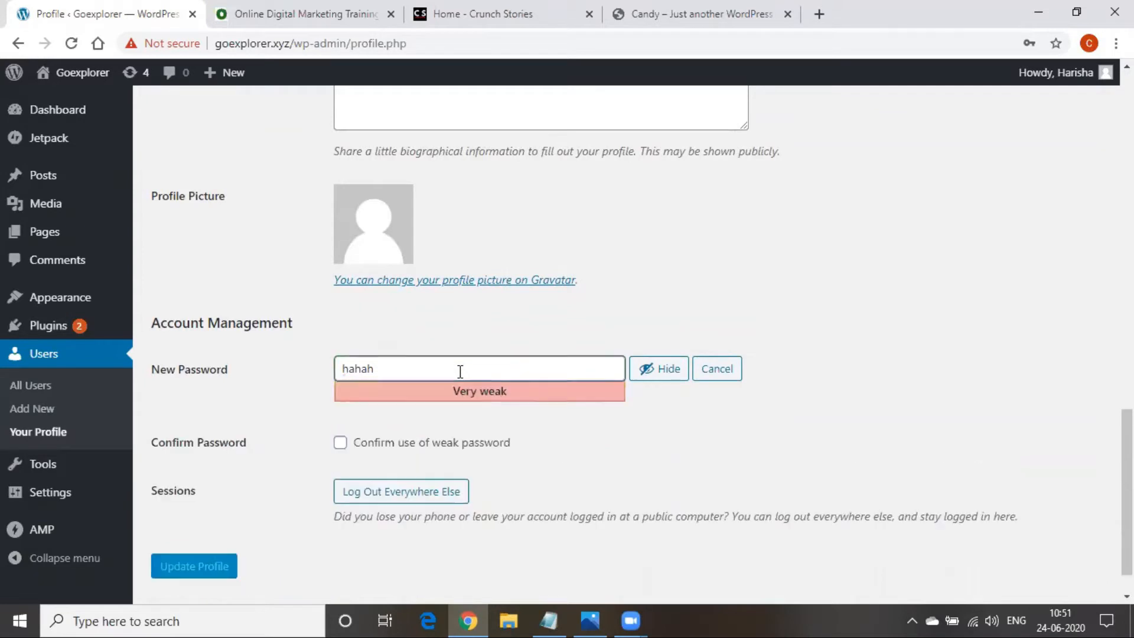
click(522, 312)
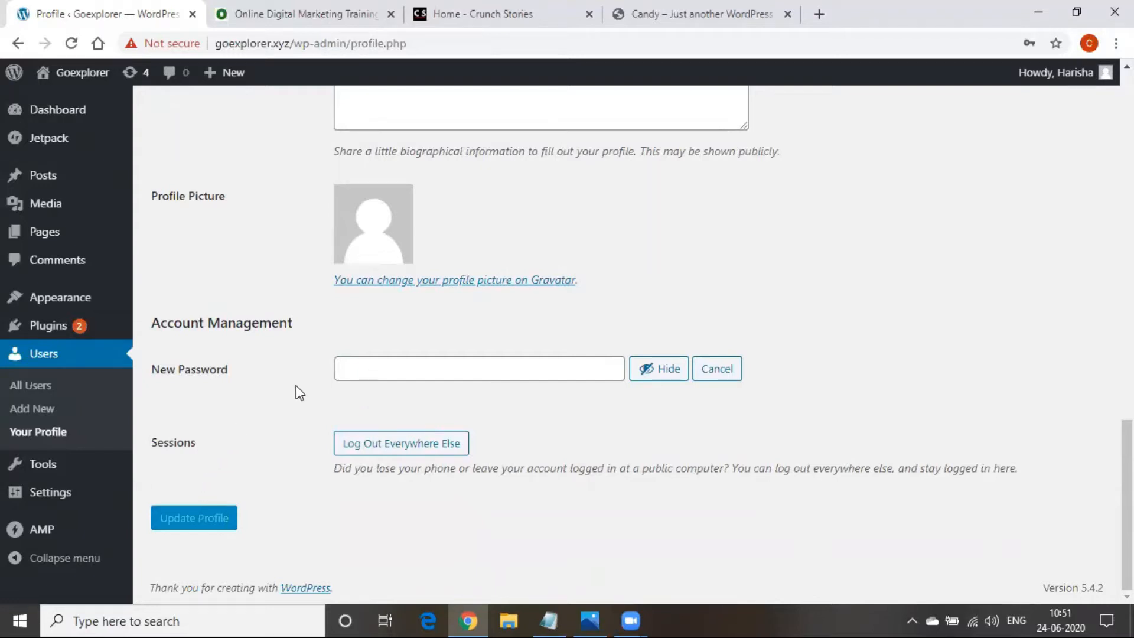
scroll(355, 492, up, 4)
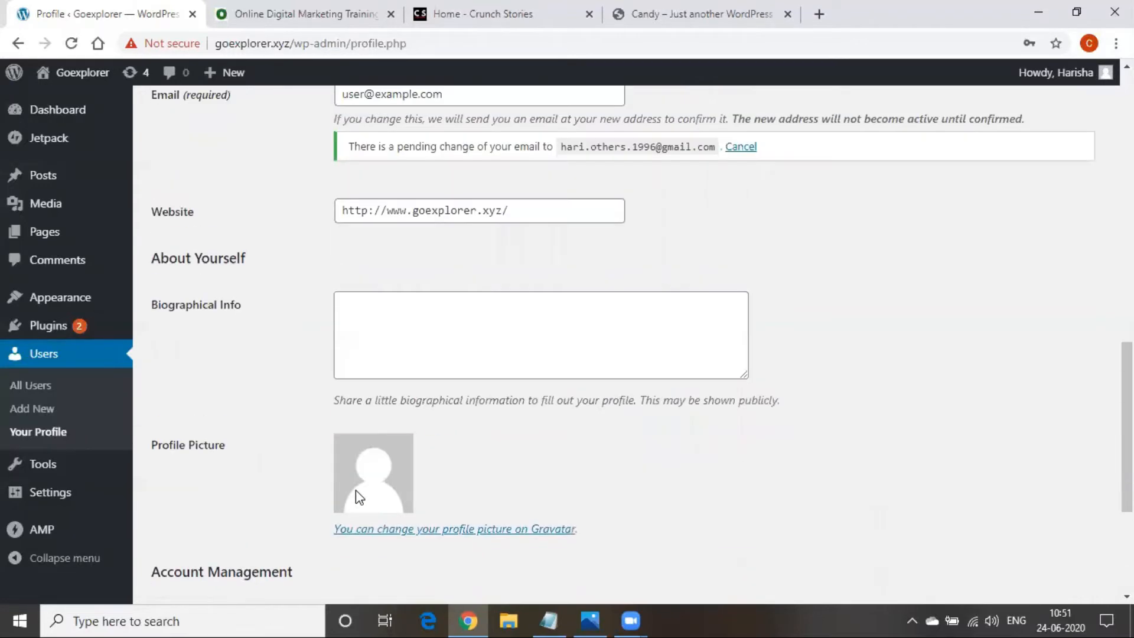
scroll(357, 496, up, 14)
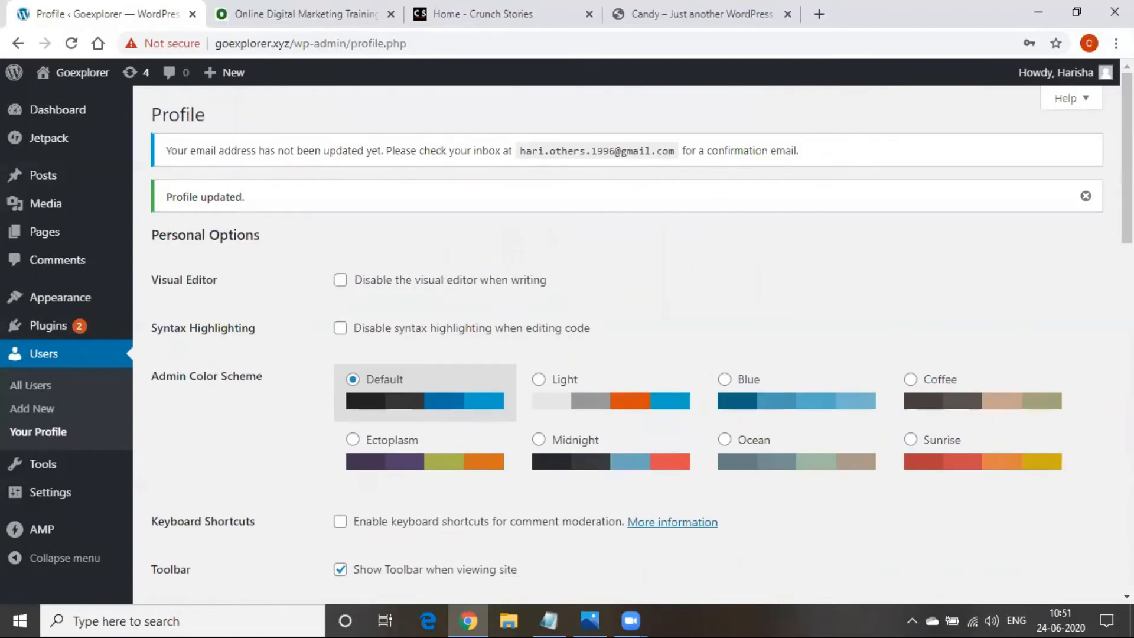
mouse_move(1104, 73)
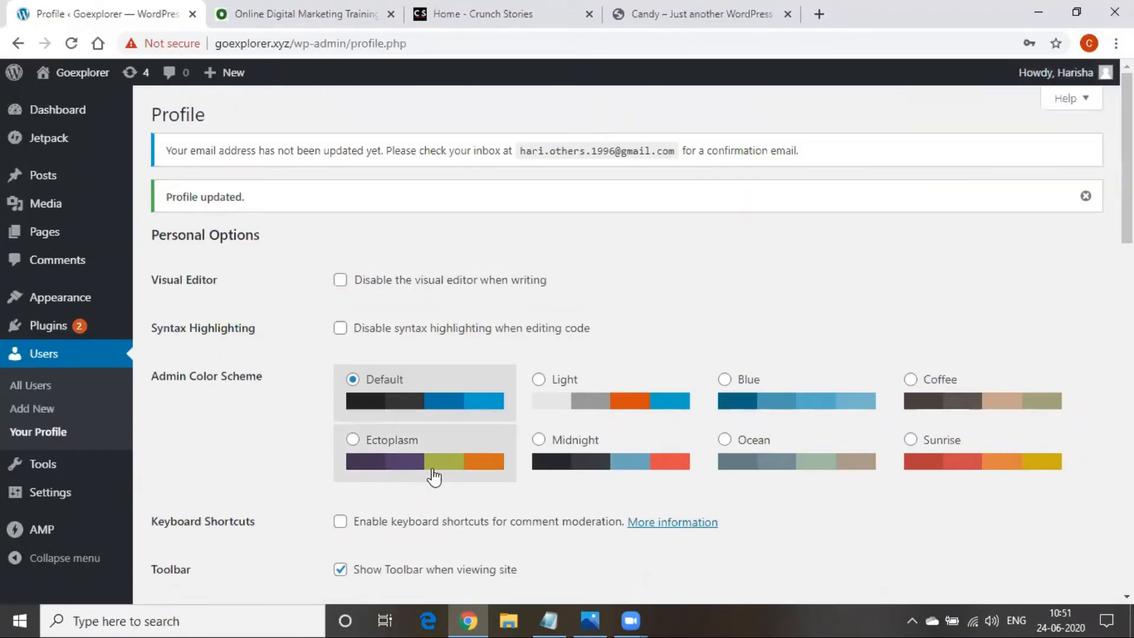
scroll(433, 476, down, 10)
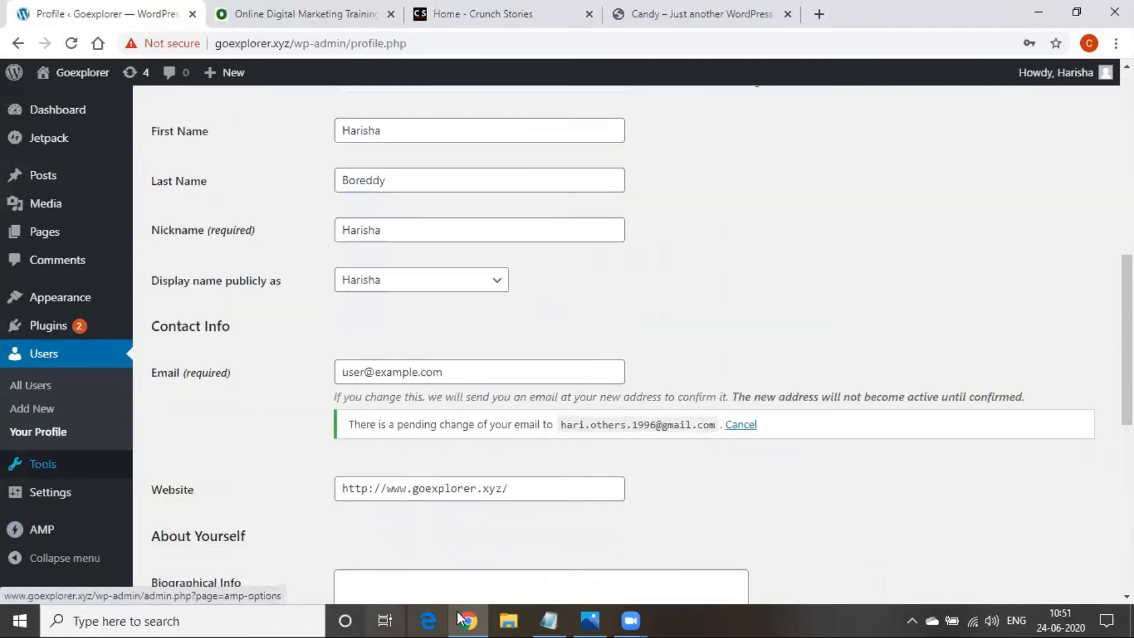
scroll(245, 182, up, 5)
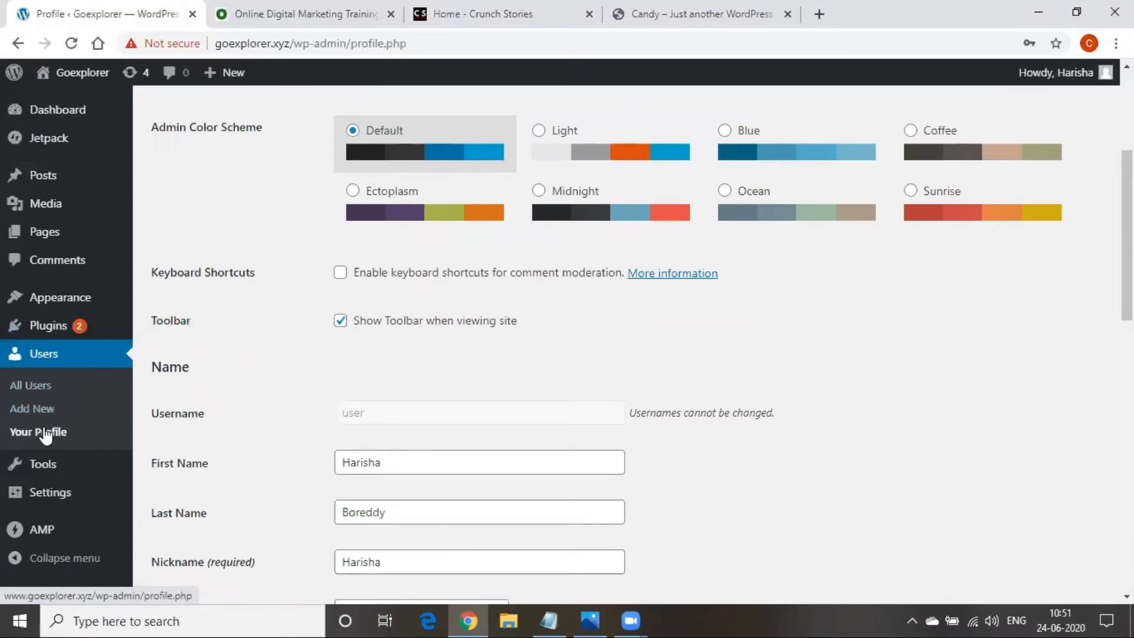
Add the lines 'password name', 'profile -- edit- update' and 'dashboard - users -' to the Digital Marketing notes
click(548, 617)
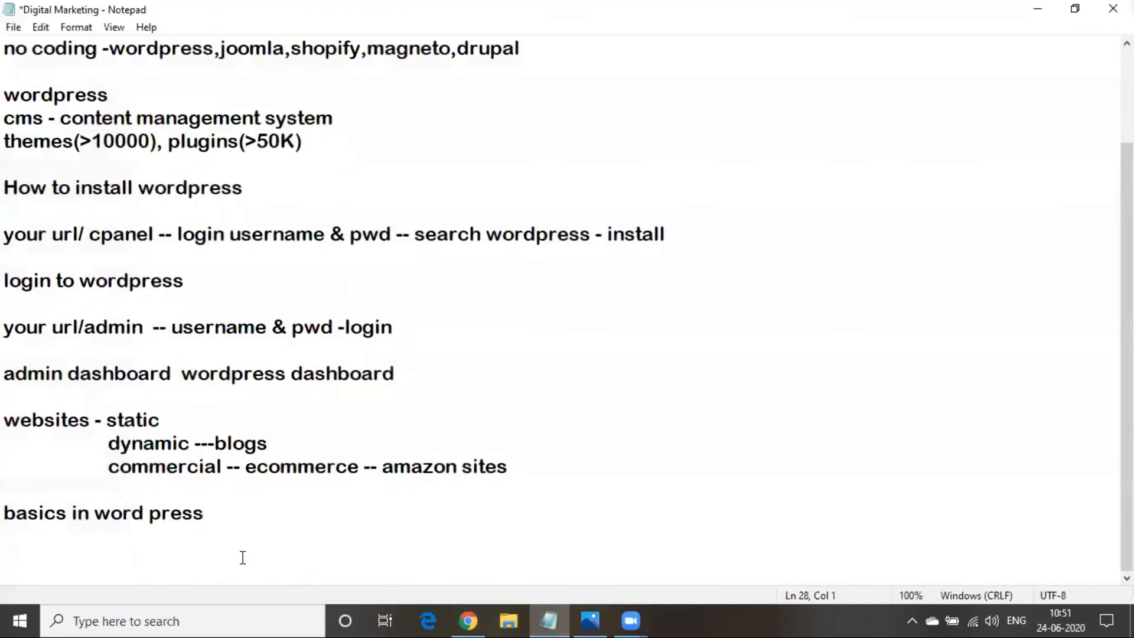
text(passwor)
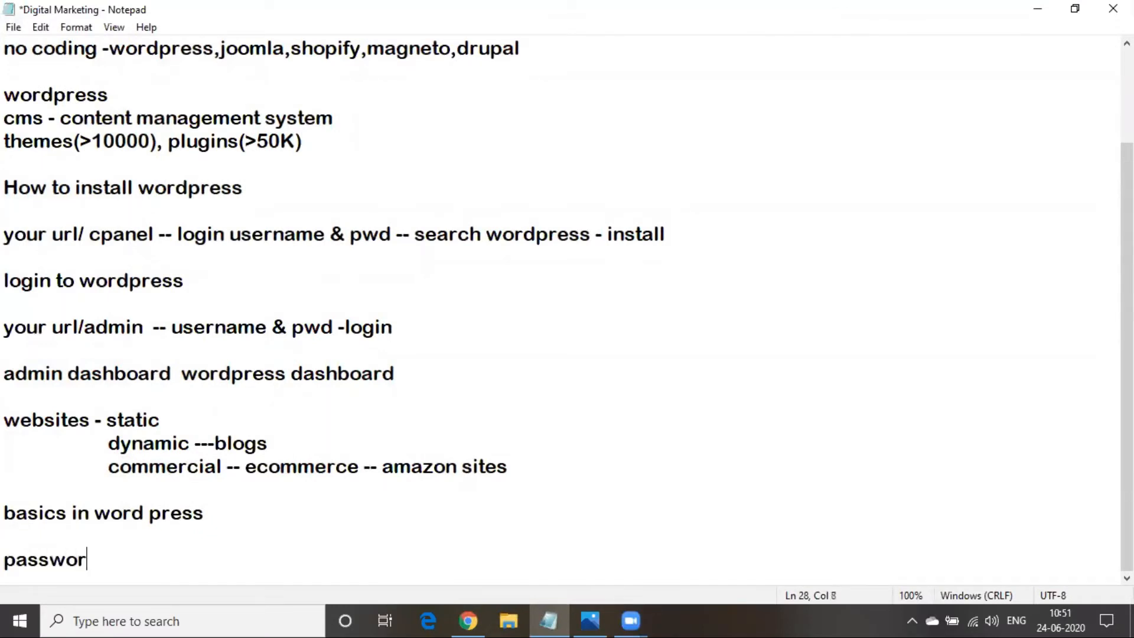
text(d name)
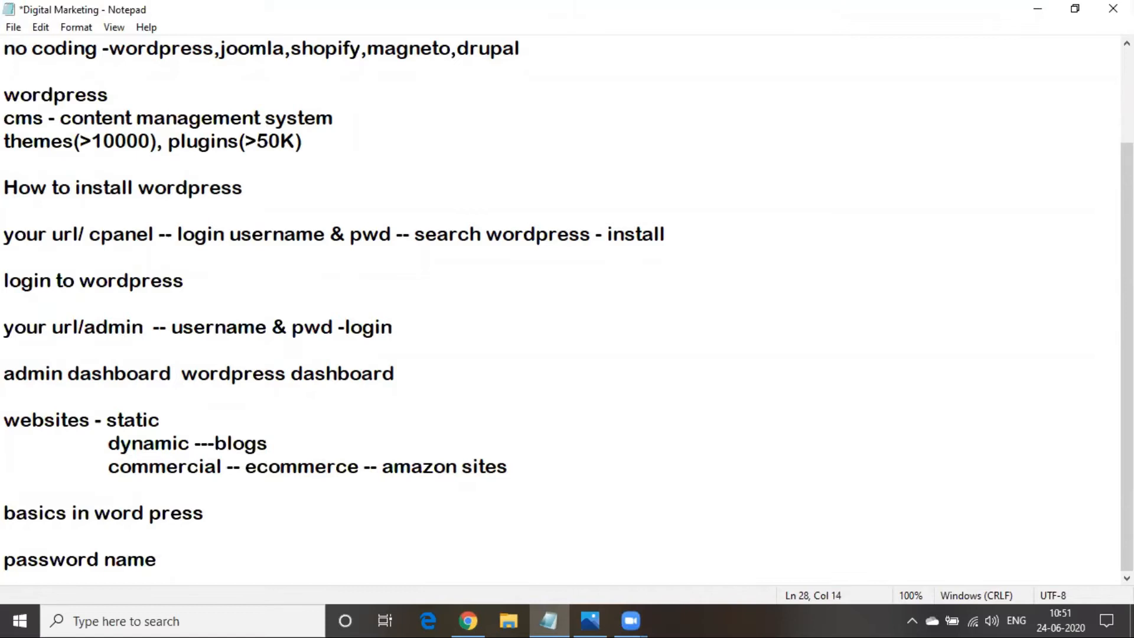
key(Return)
key(Return)
text(profilr)
key(BackSpace)
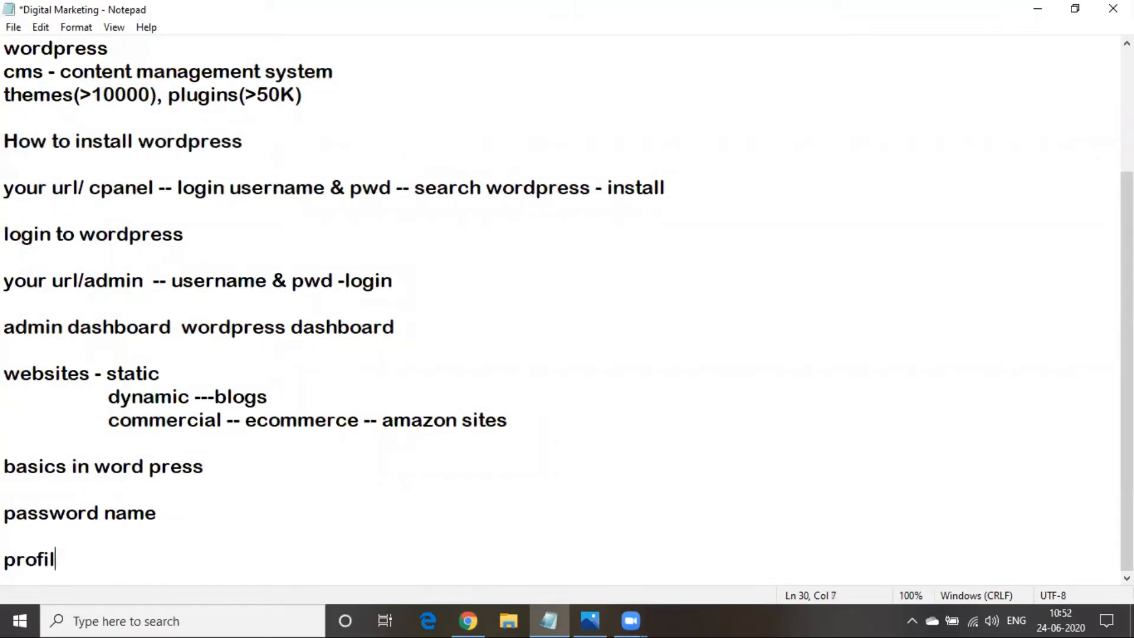
text(e -- edi)
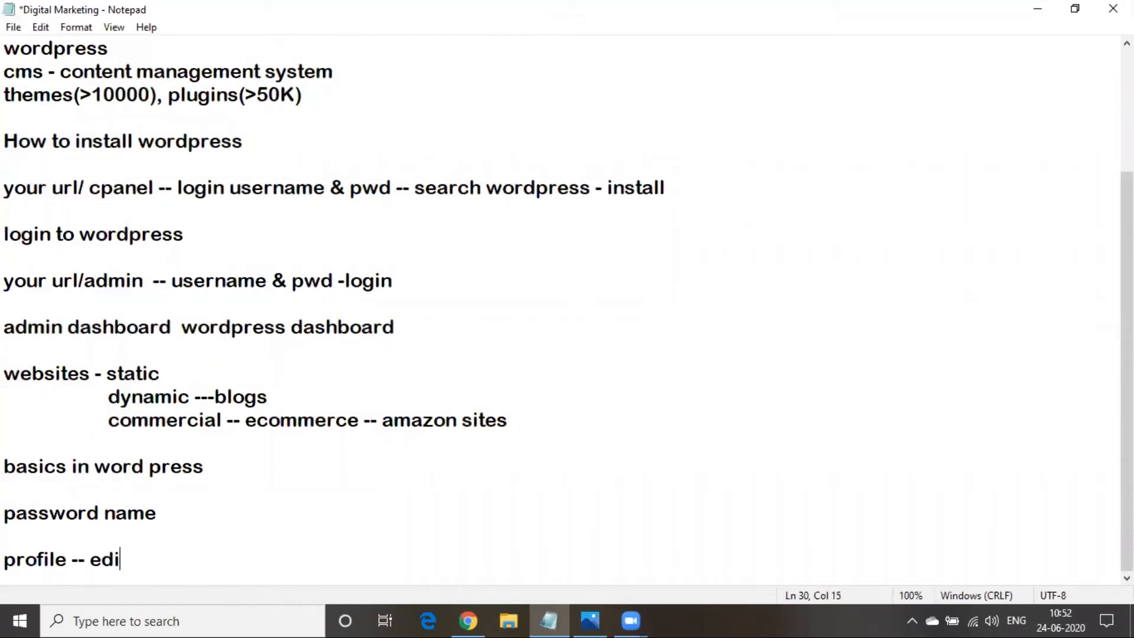
text(t- update)
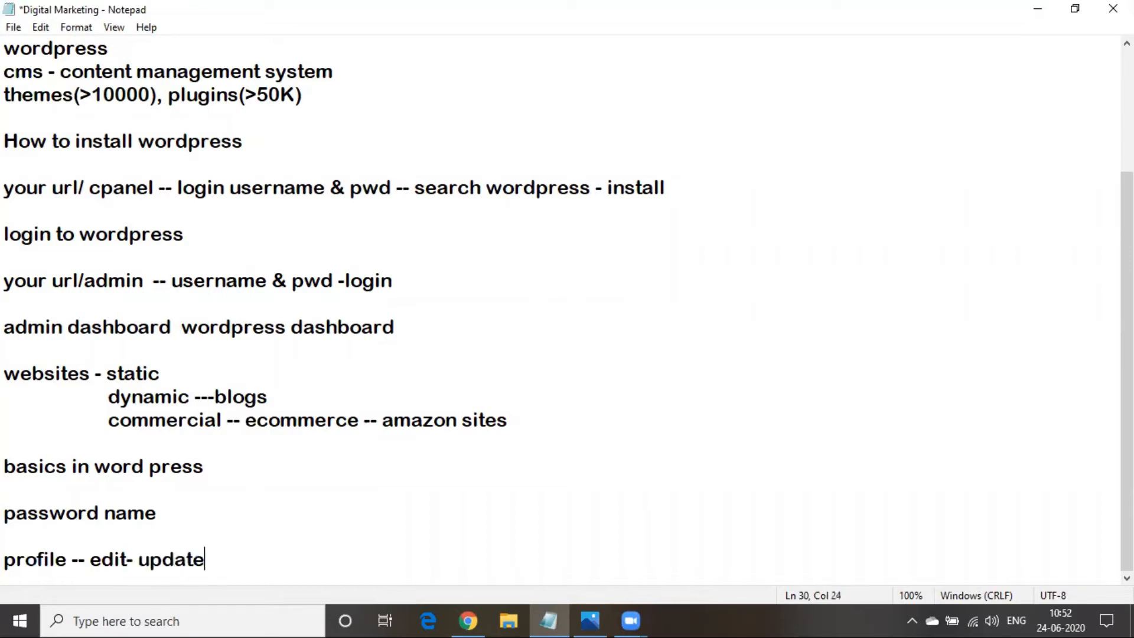
key(Return)
text(d)
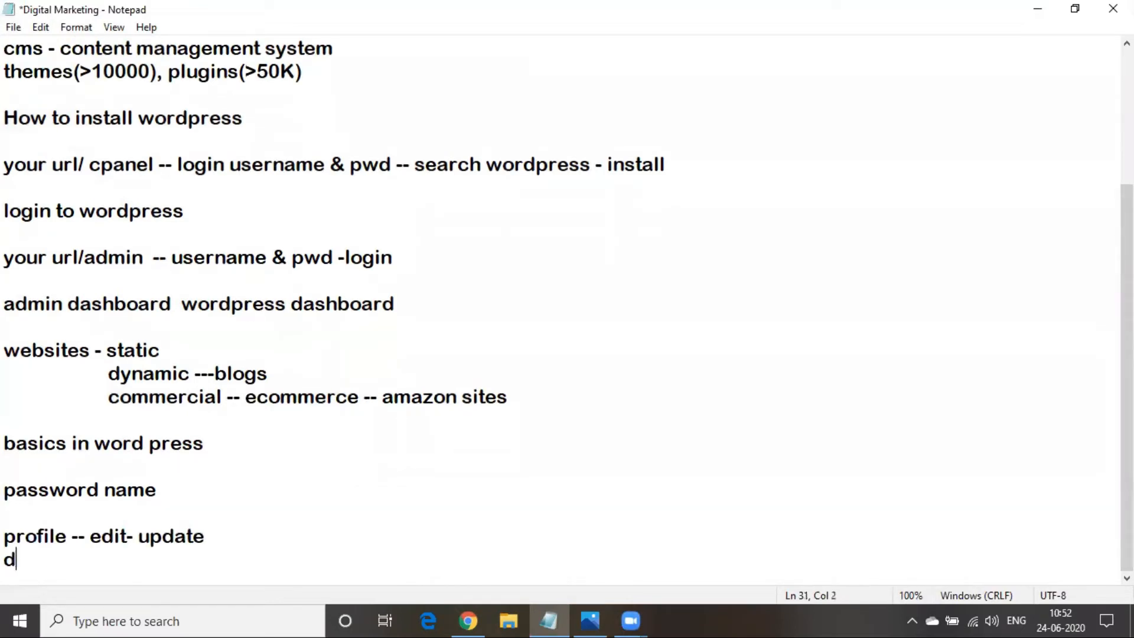
text(ashbo)
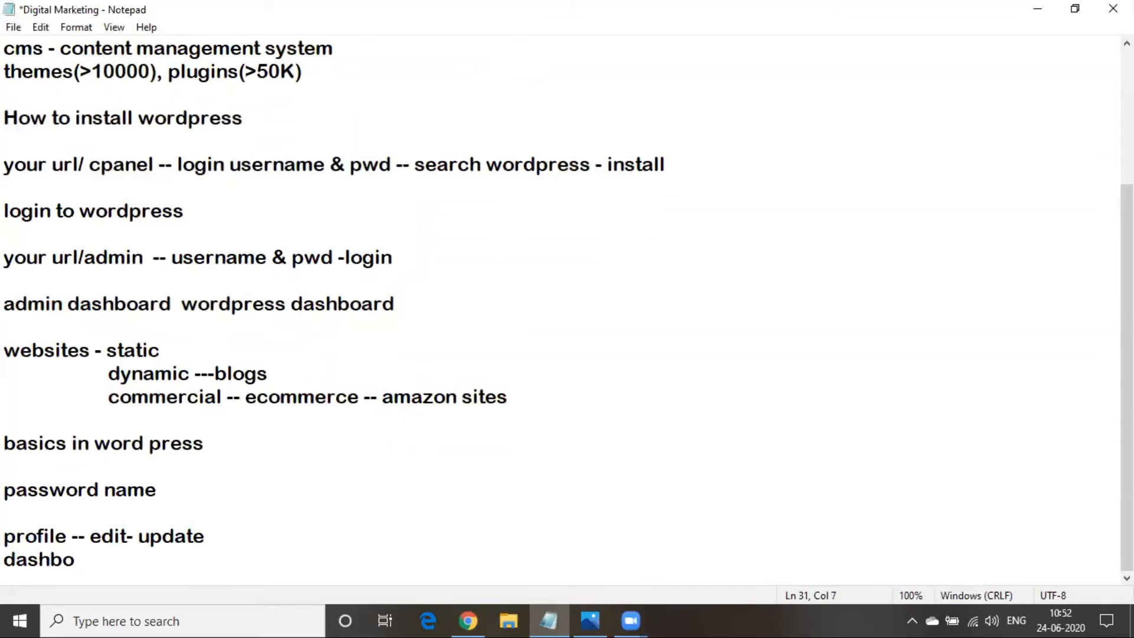
text(ard - users -)
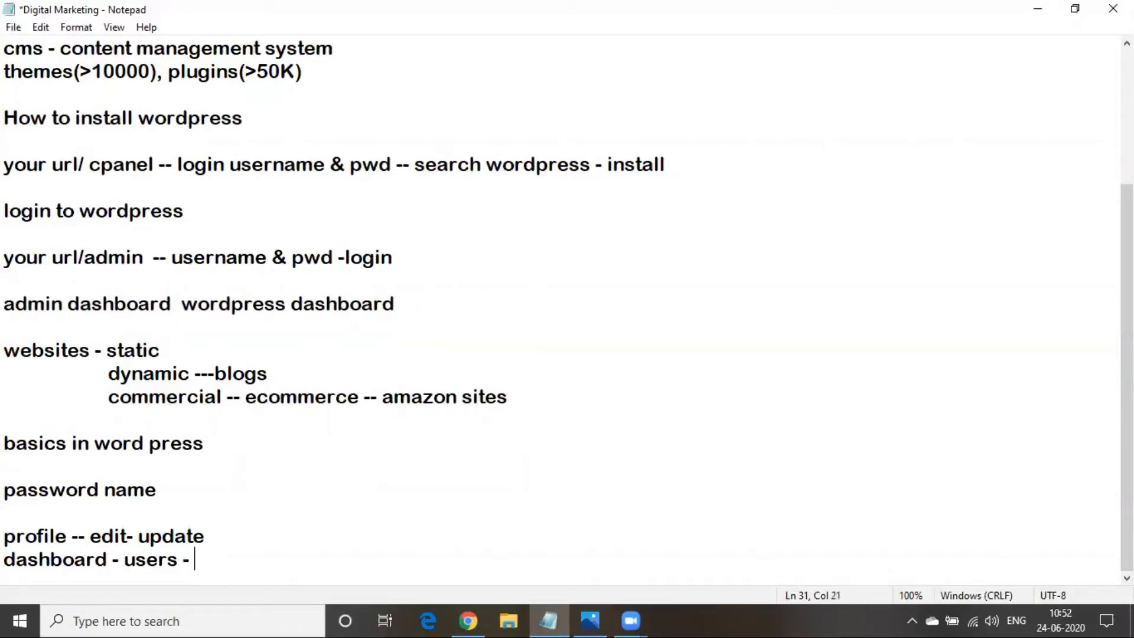
click(546, 618)
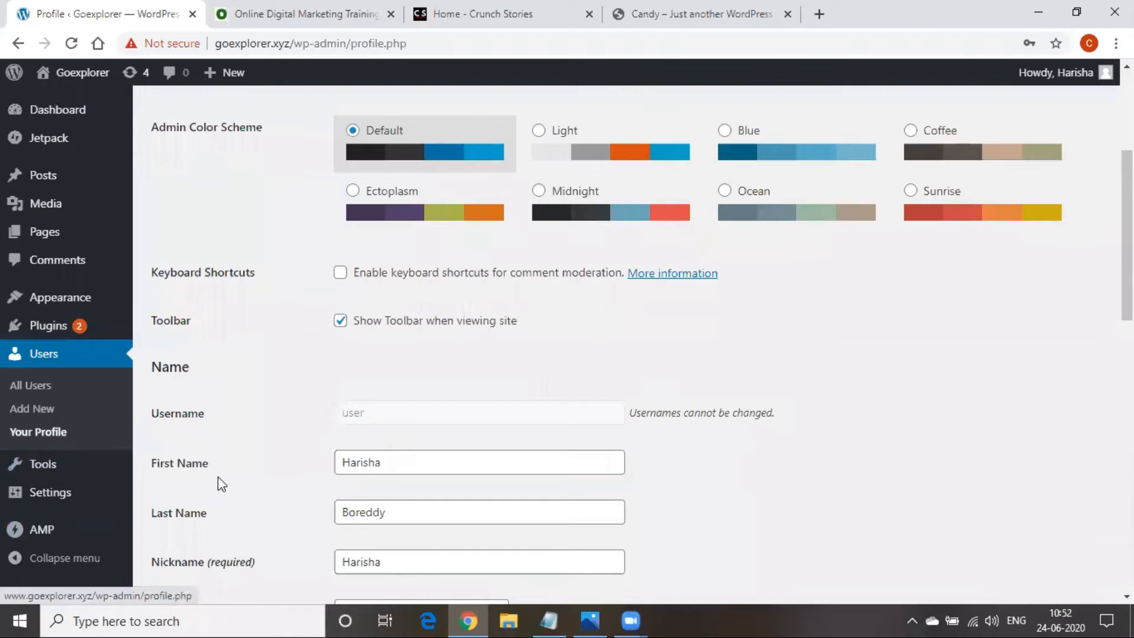
Complete the note as 'dashboard - users - your profile' and add 'set up a permalink' below it
click(540, 606)
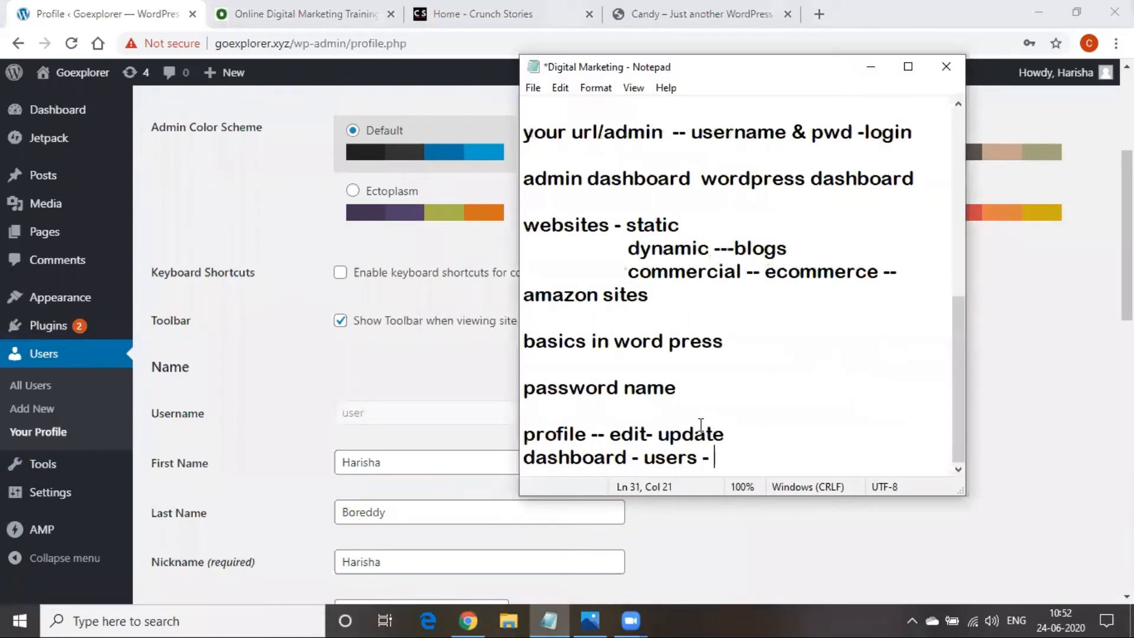
text(your profile)
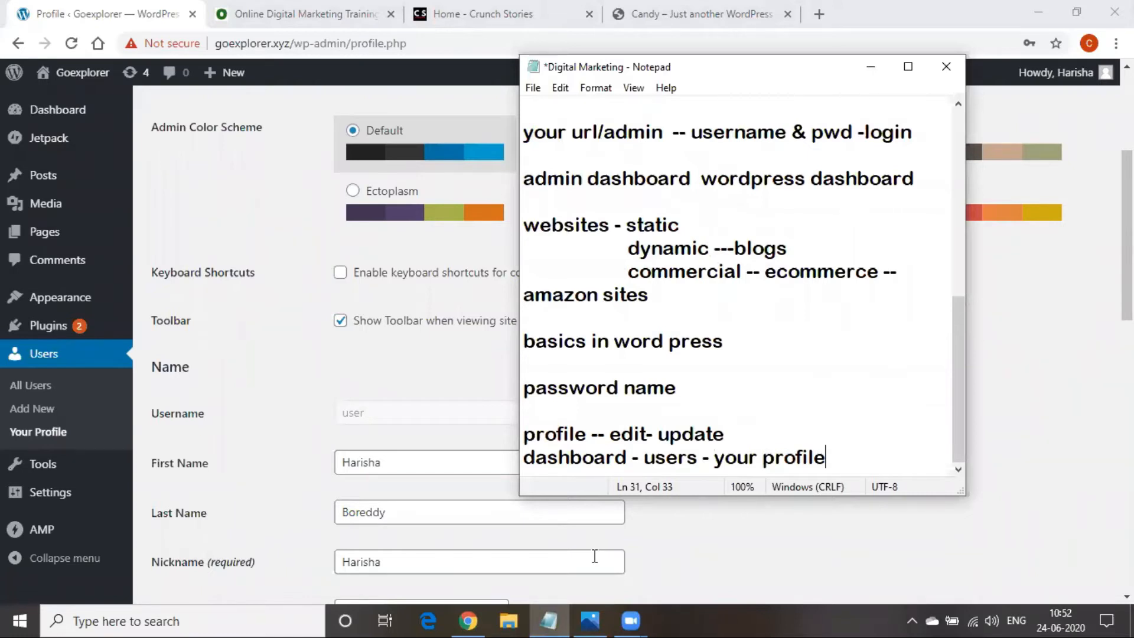
click(984, 605)
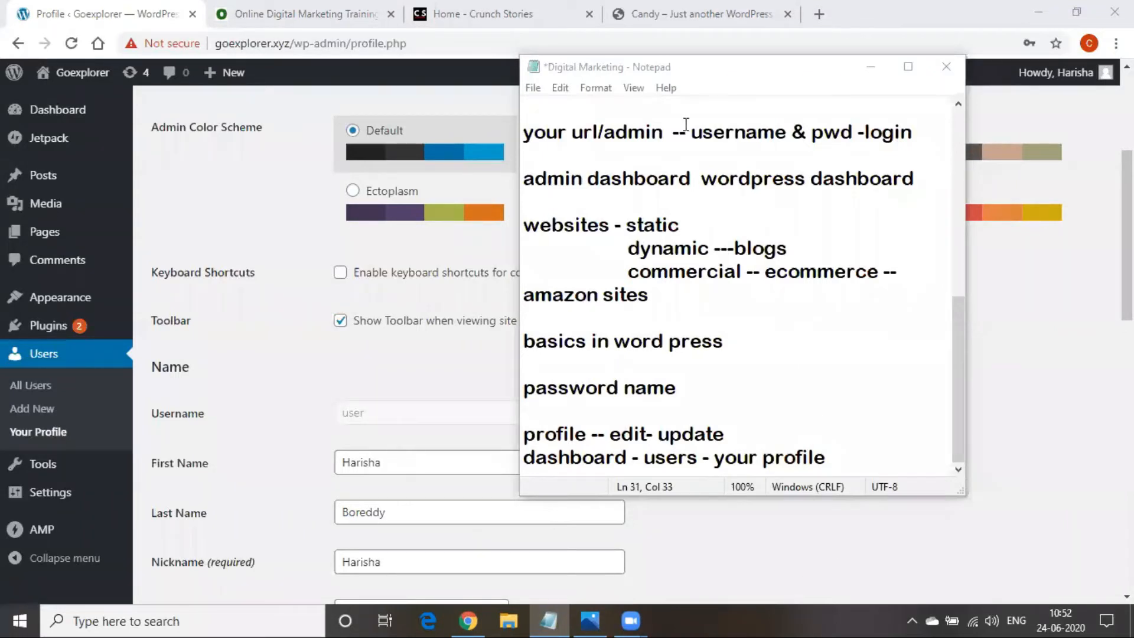
click(851, 456)
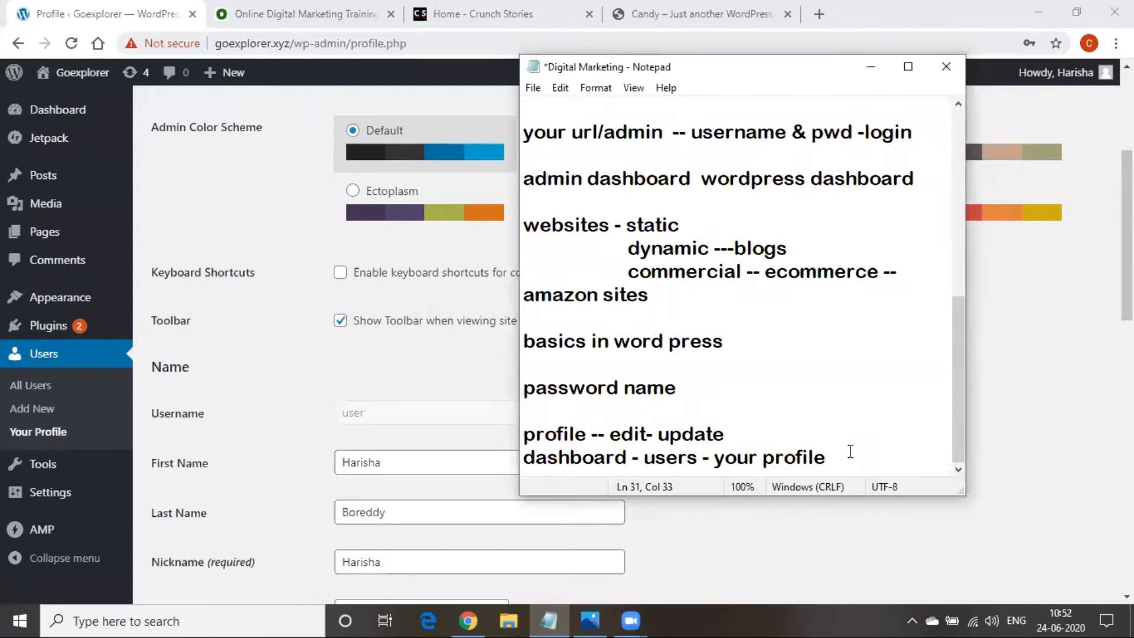
key(Return)
key(Return)
text(se)
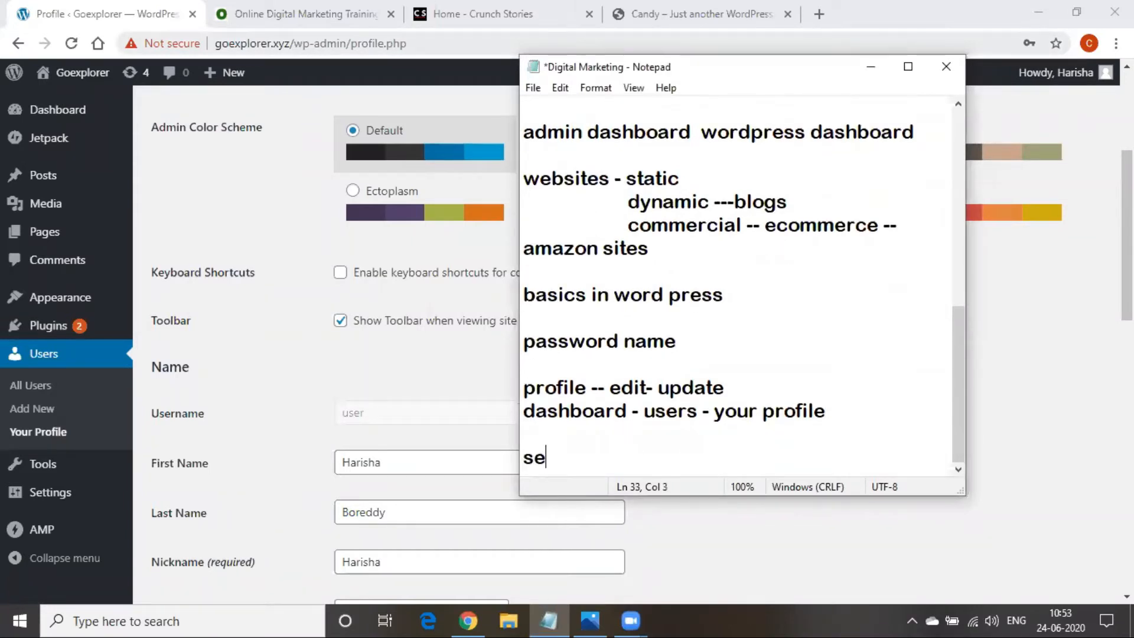
text(t up a )
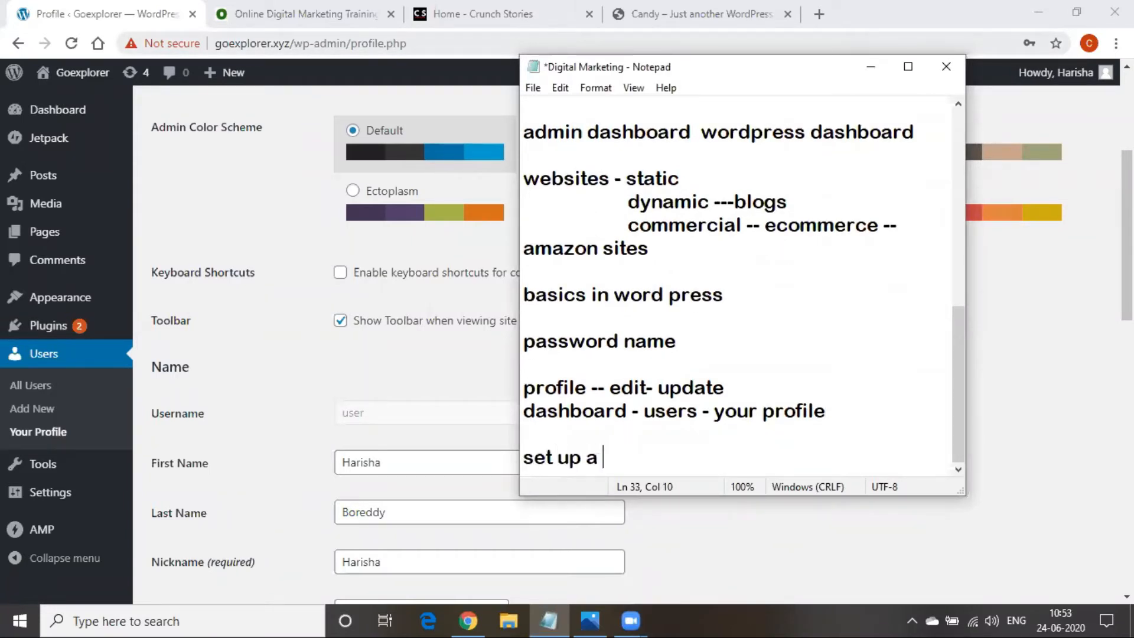
text(permali)
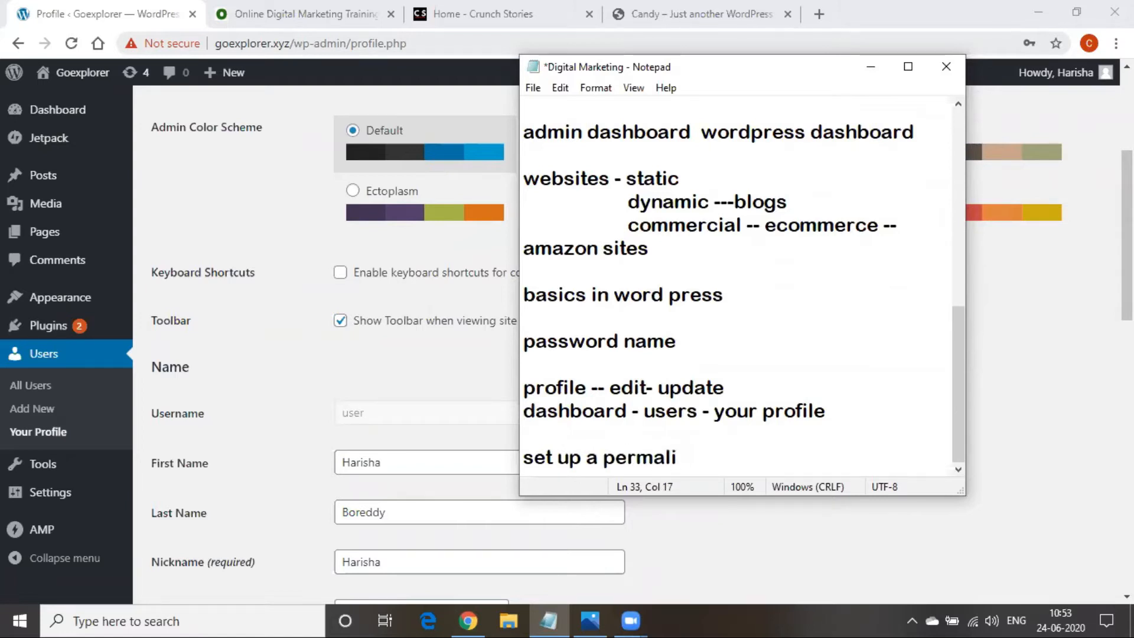
text(nk)
key(Return)
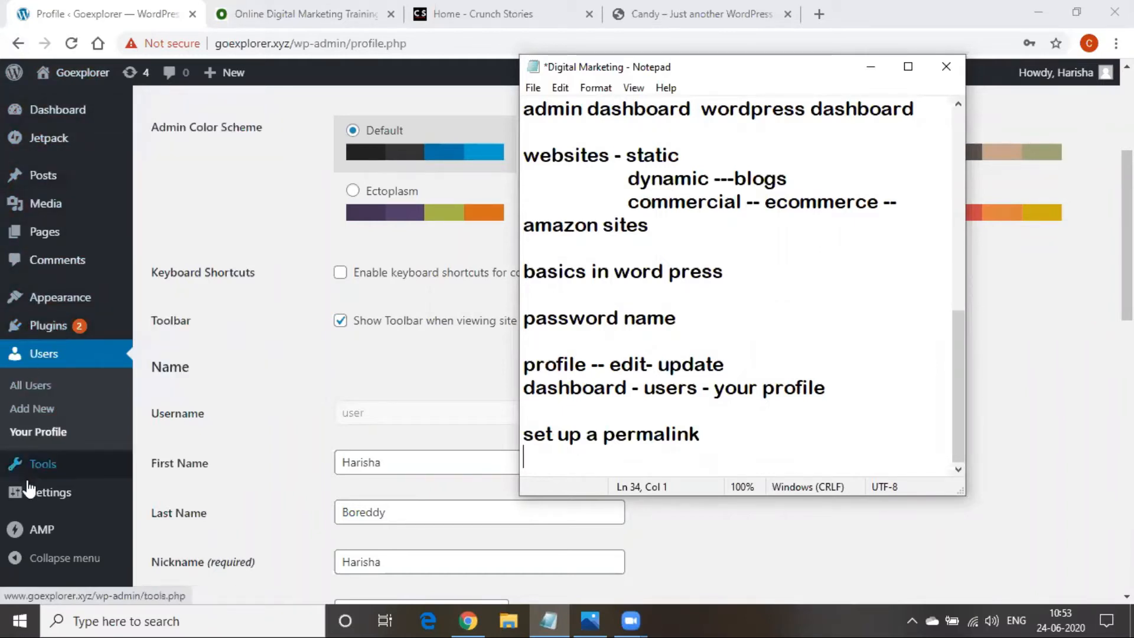
Open Settings > Permalinks, leaving the unsaved profile page
mouse_move(29, 494)
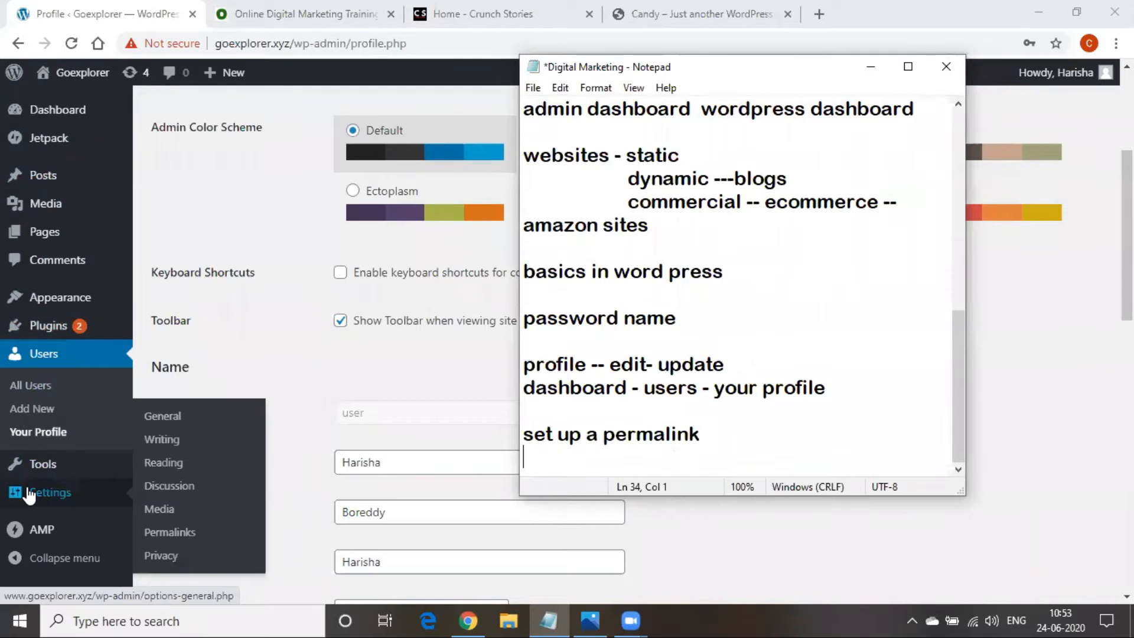
click(169, 537)
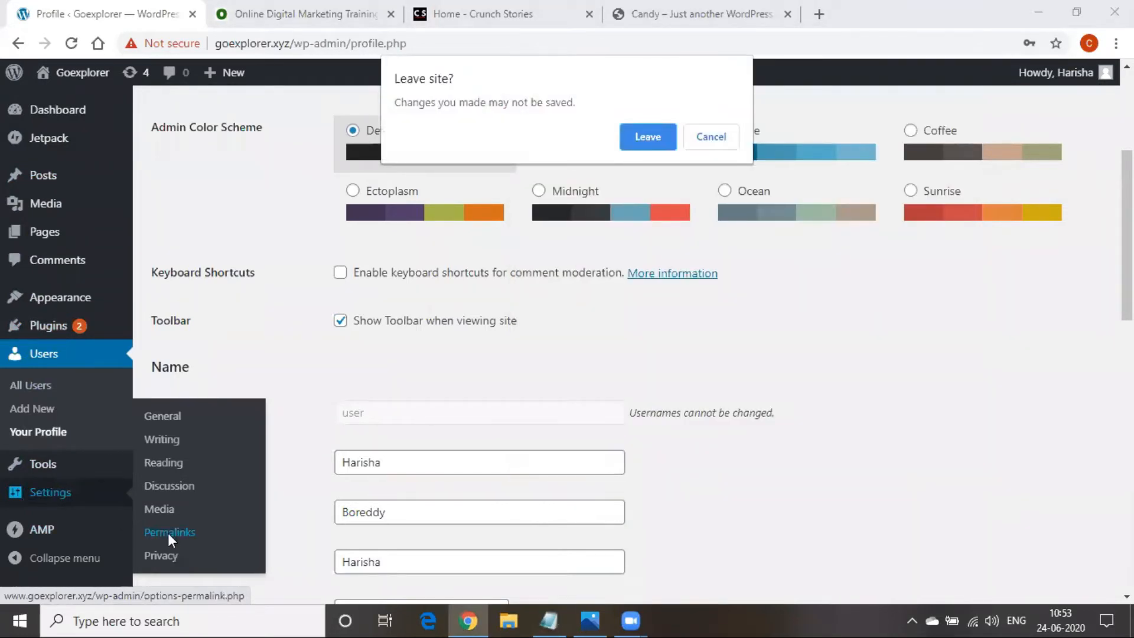
click(642, 141)
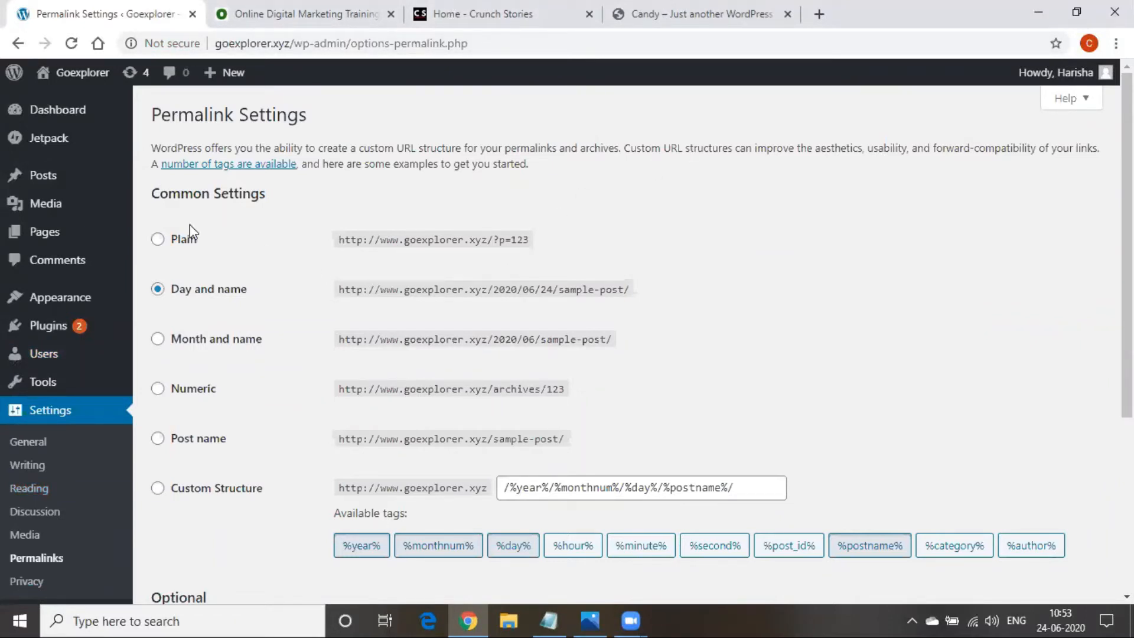
Highlight the Day and name example address and its date portion to examine it
drag(351, 289, 618, 294)
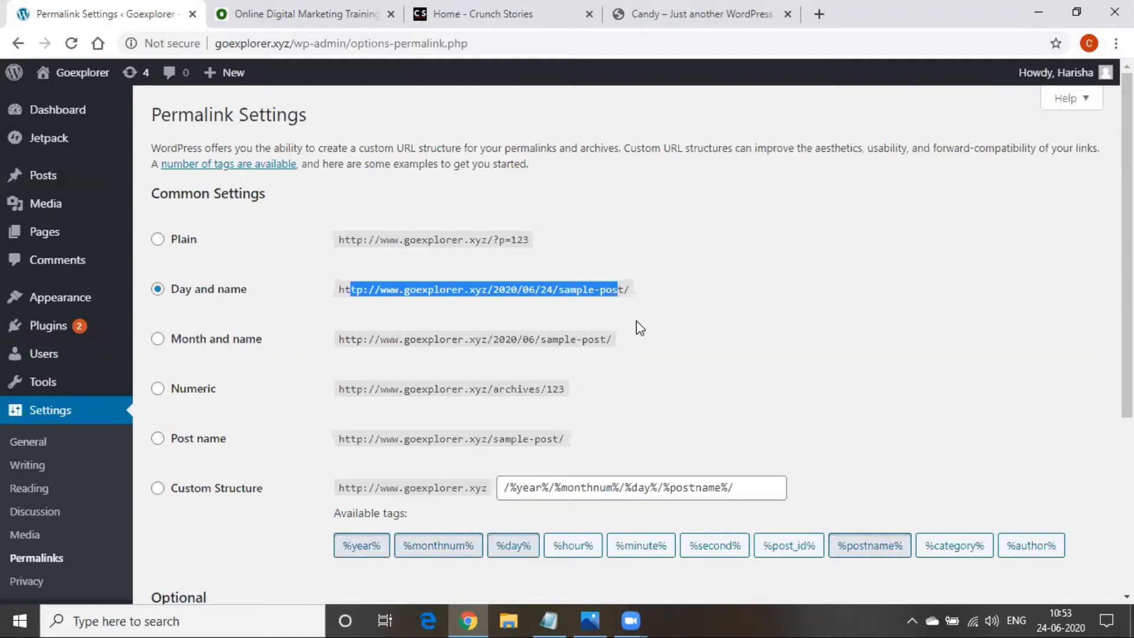
click(538, 336)
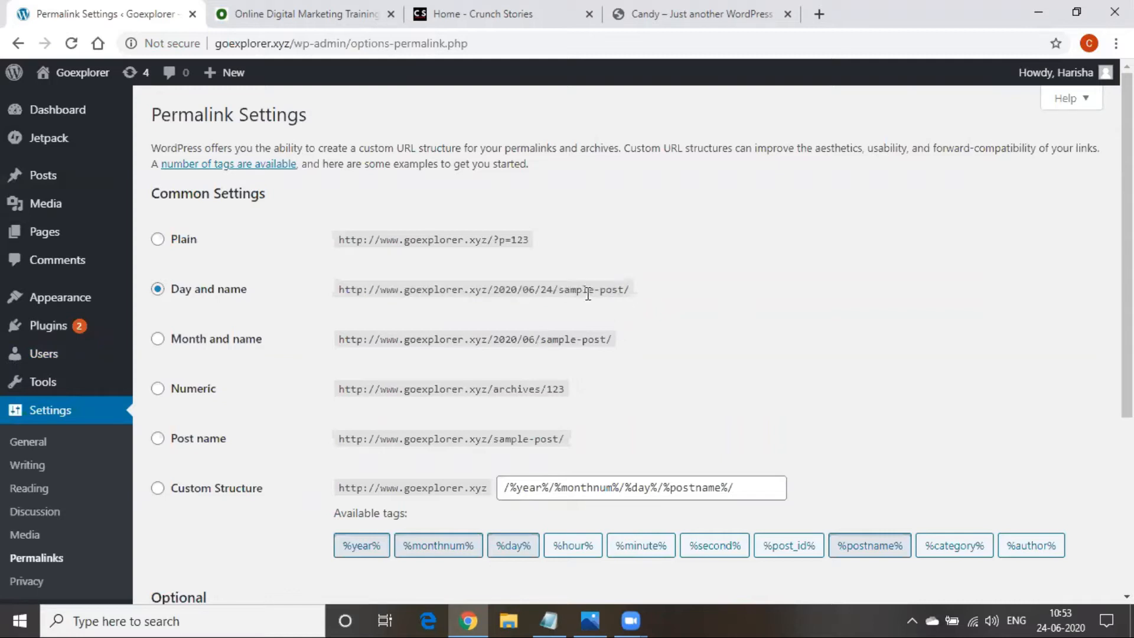
drag(588, 290, 450, 280)
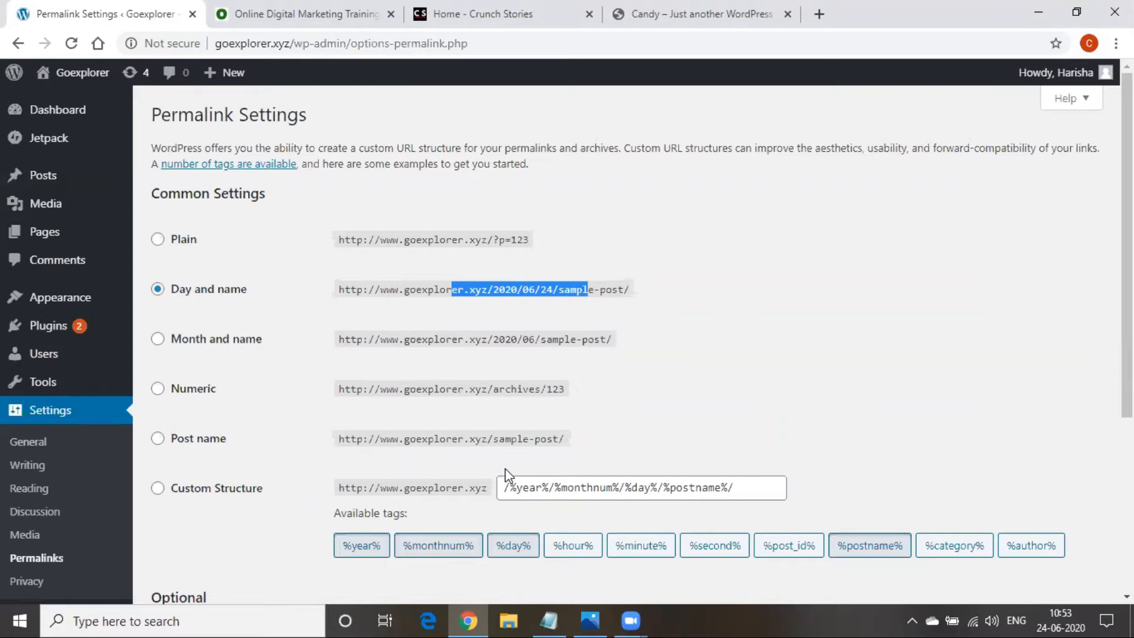
click(337, 312)
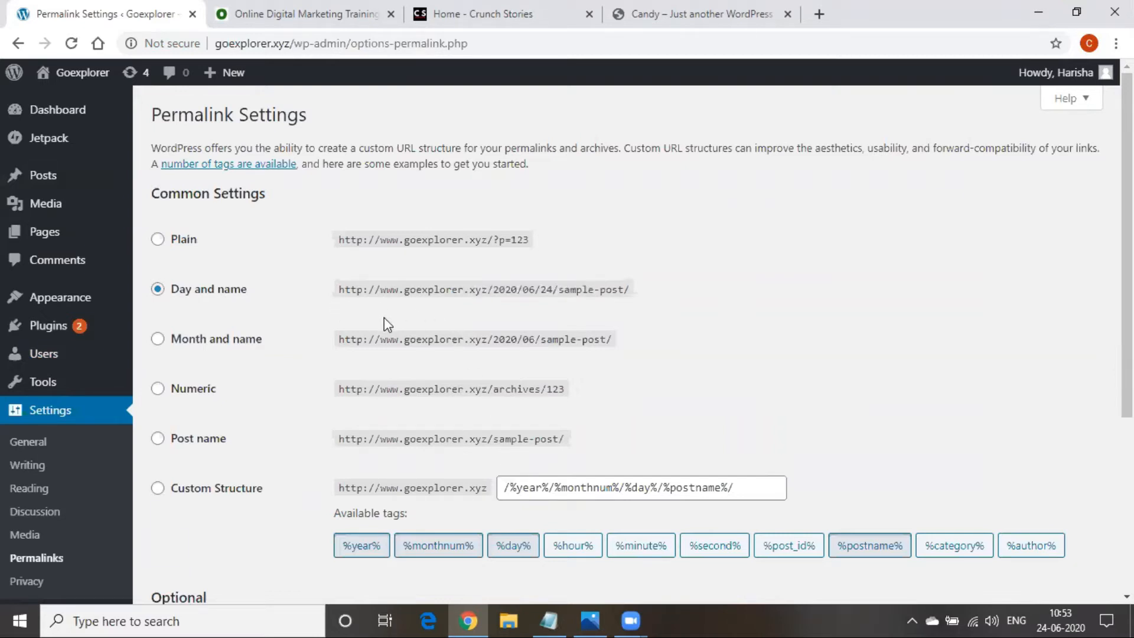
Go to the Online Digital Marketing Training tab and open its SYLLABUS page
click(283, 11)
click(194, 43)
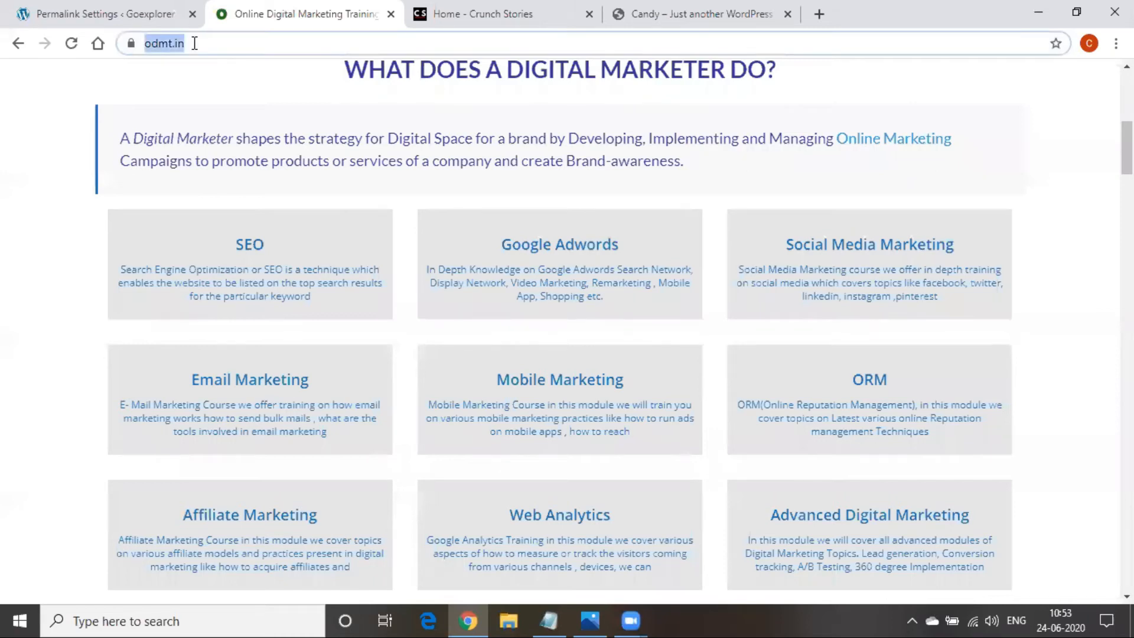
scroll(502, 218, up, 8)
click(223, 218)
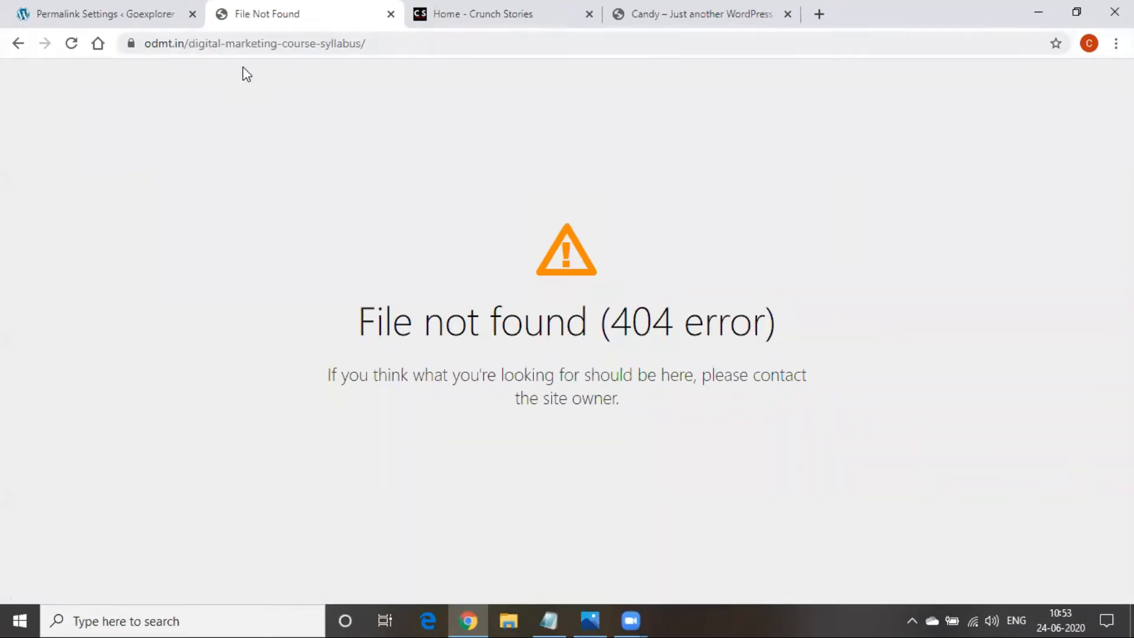
Search Google for 'odmt', open the odmt.in site, and return to Permalink Settings
click(96, 46)
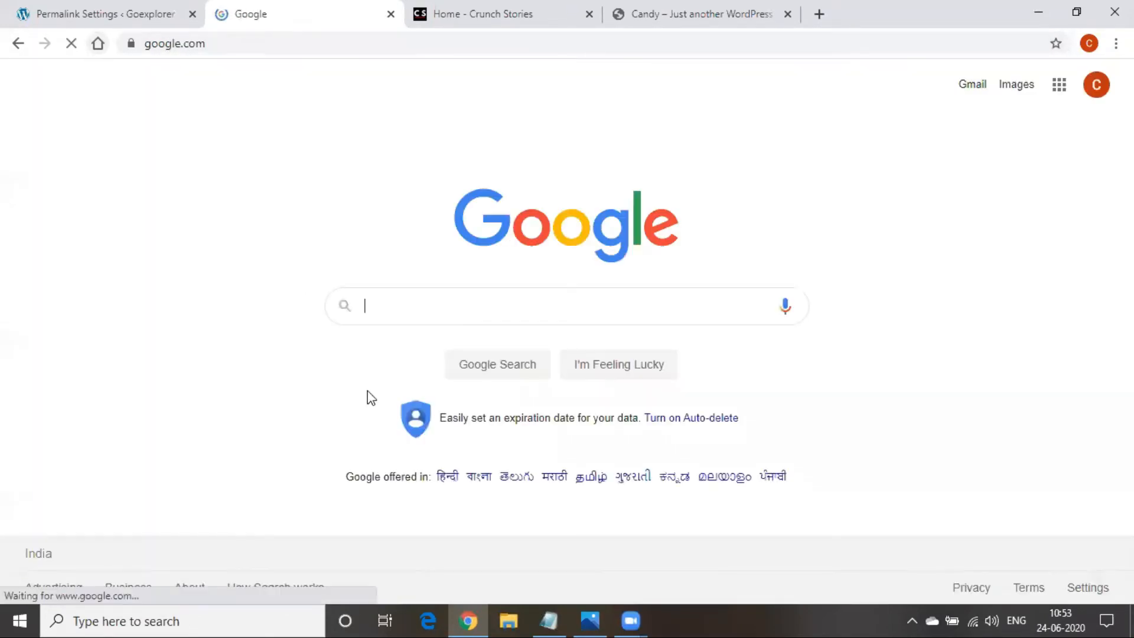
text(odmi)
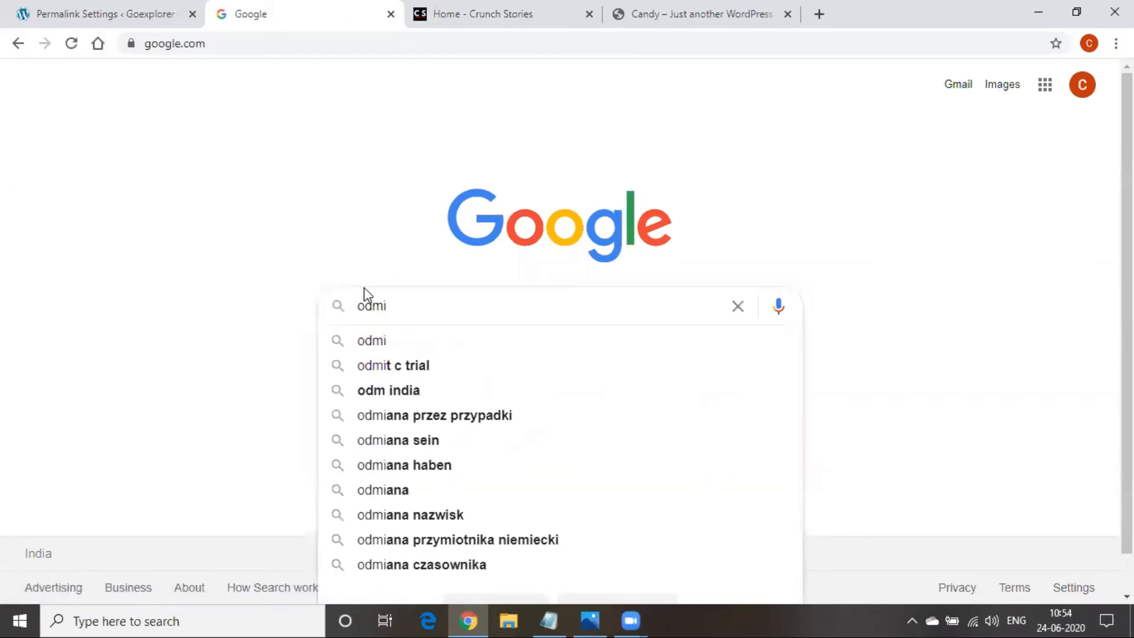
key(BackSpace)
text(t)
key(Return)
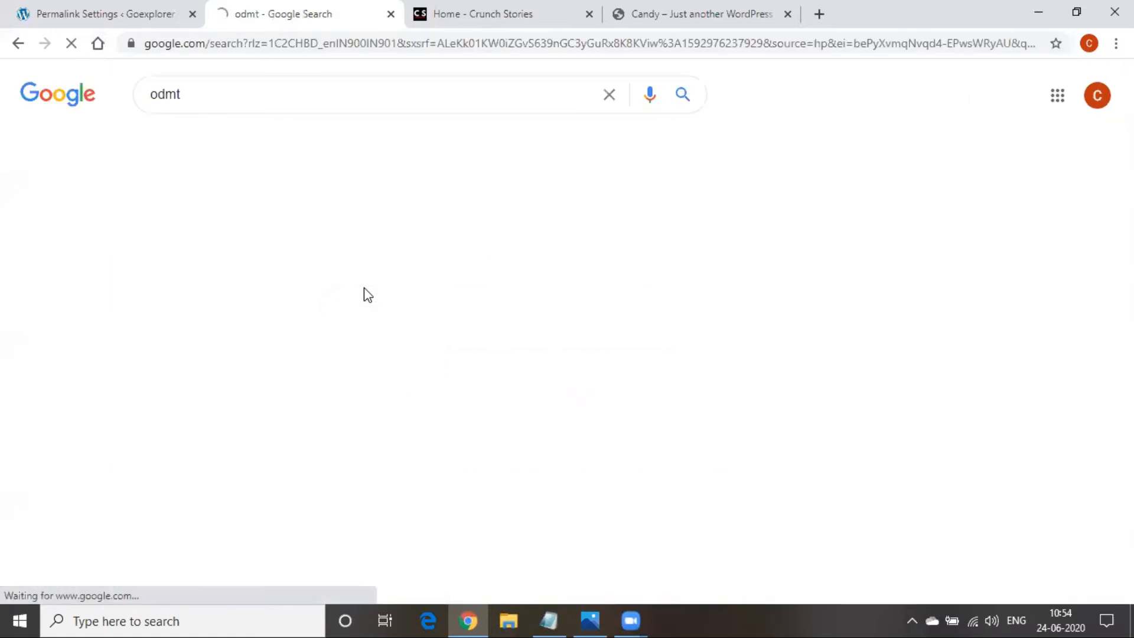
click(162, 236)
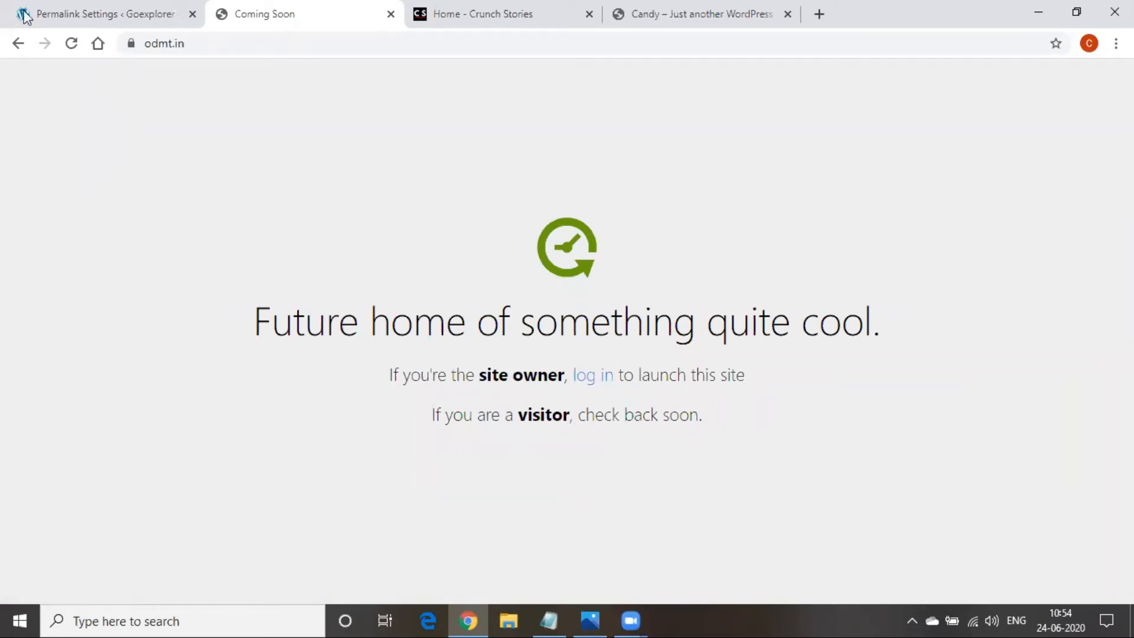
click(91, 23)
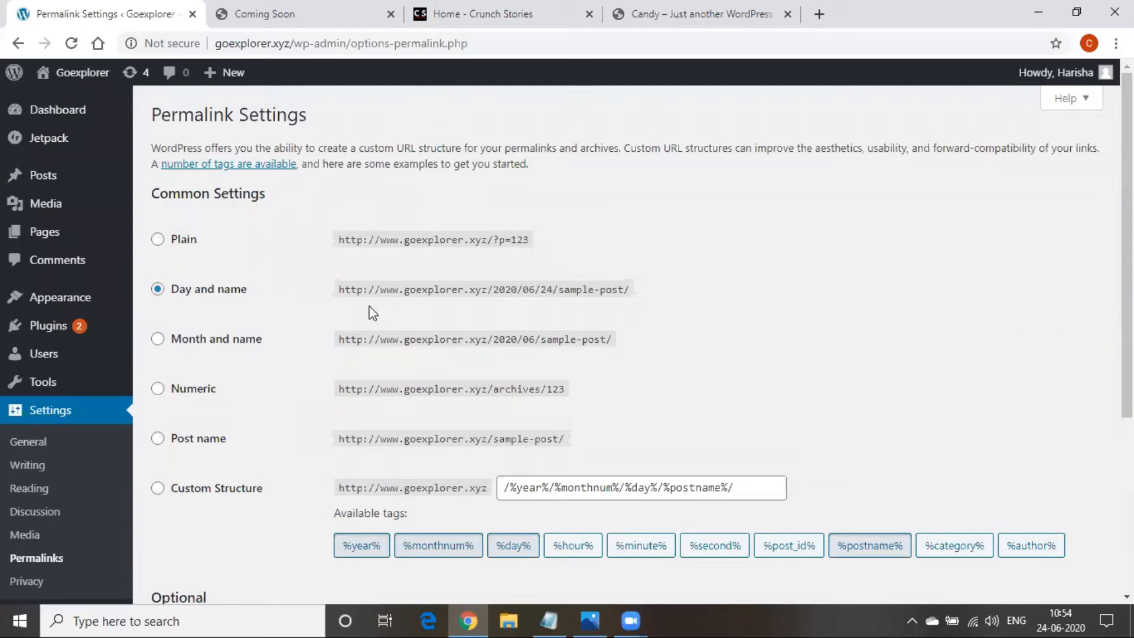
Choose the Post name permalink structure (/%postname%/), then go to the Crunch Stories tab
click(172, 449)
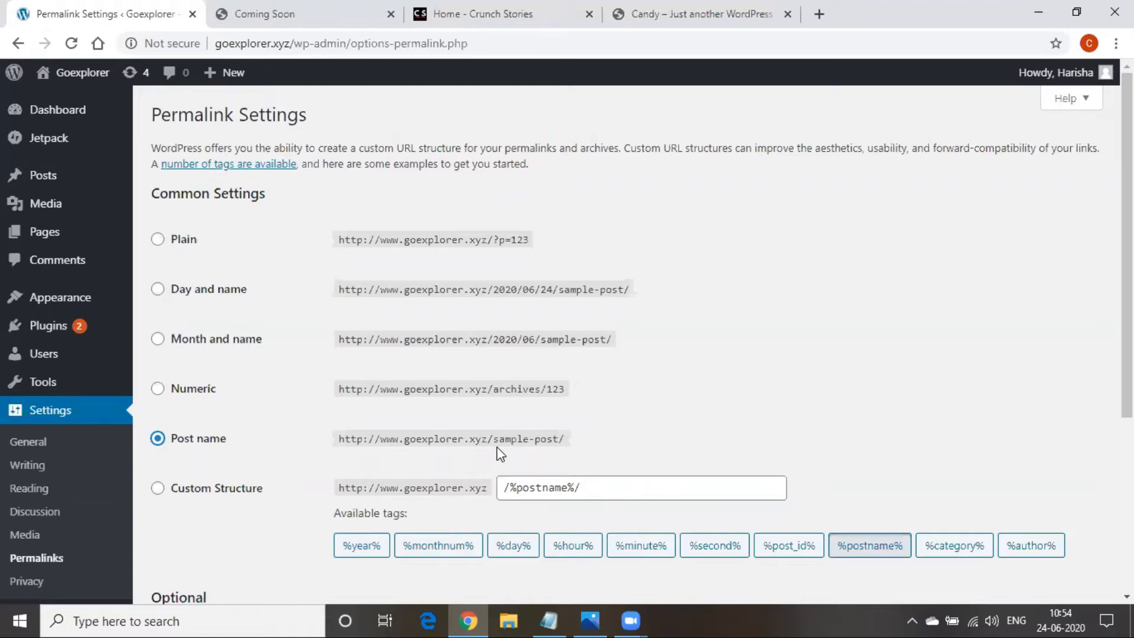
click(473, 8)
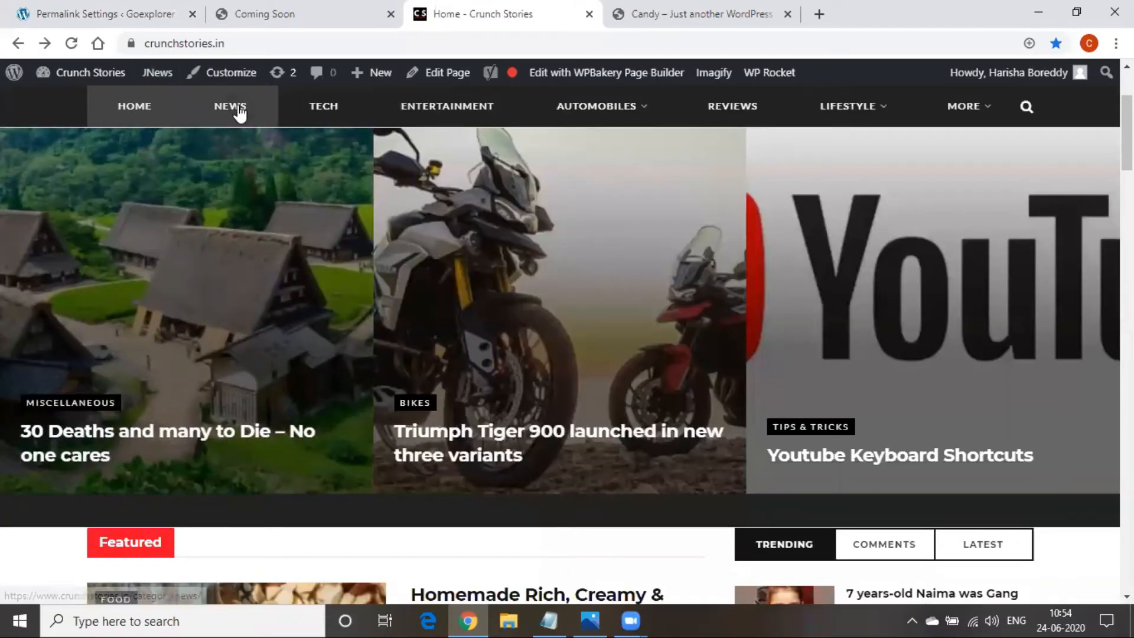
Open the Crunch Stories NEWS category and highlight its /category/news/ address as an example
click(236, 110)
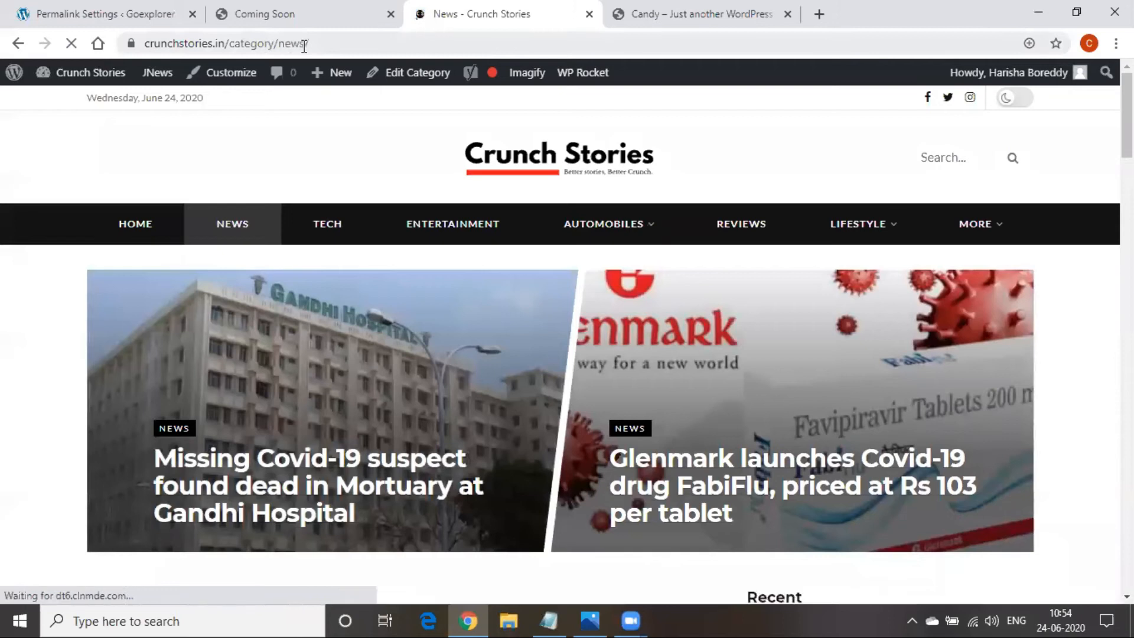
drag(184, 43, 345, 48)
click(323, 44)
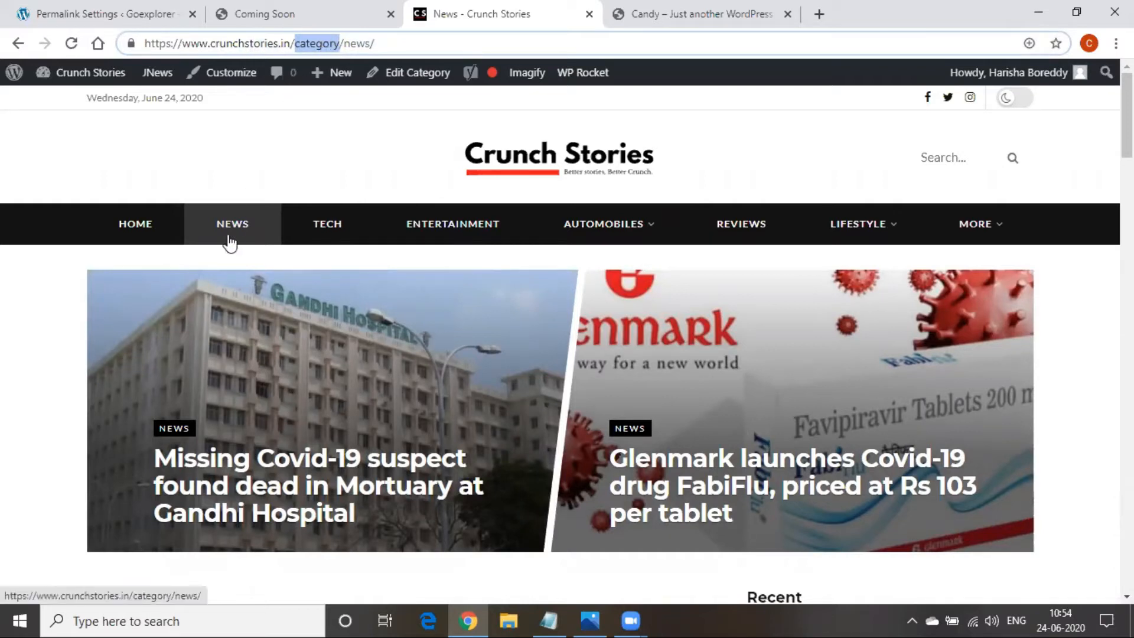
click(111, 10)
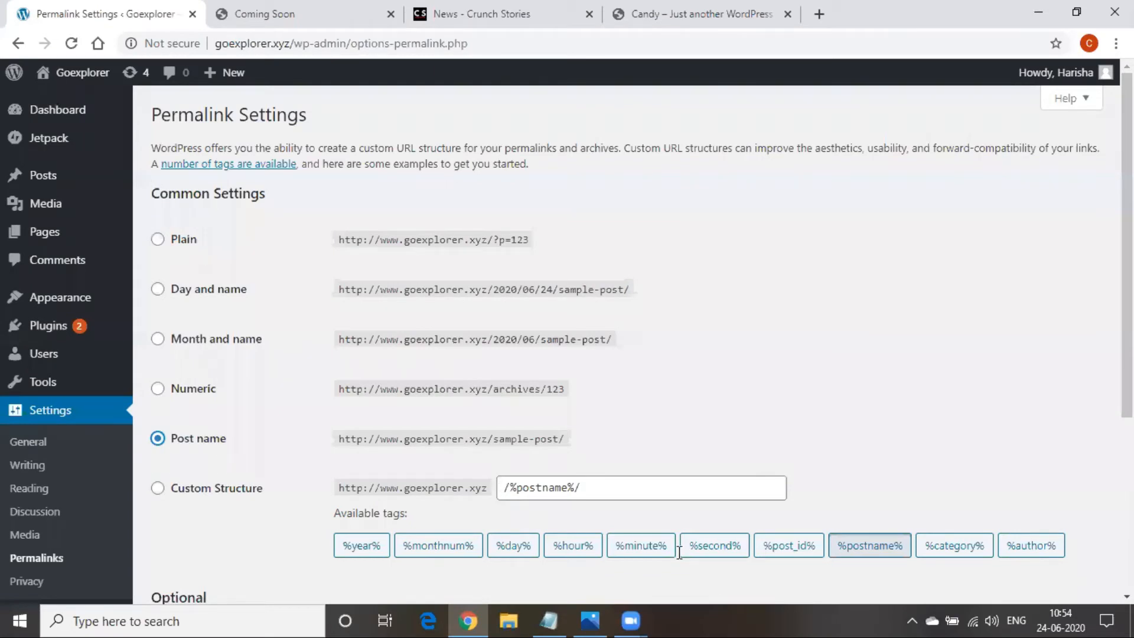
Note 'settings - permalink- postname' in the Digital Marketing notes, then minimize them
click(549, 620)
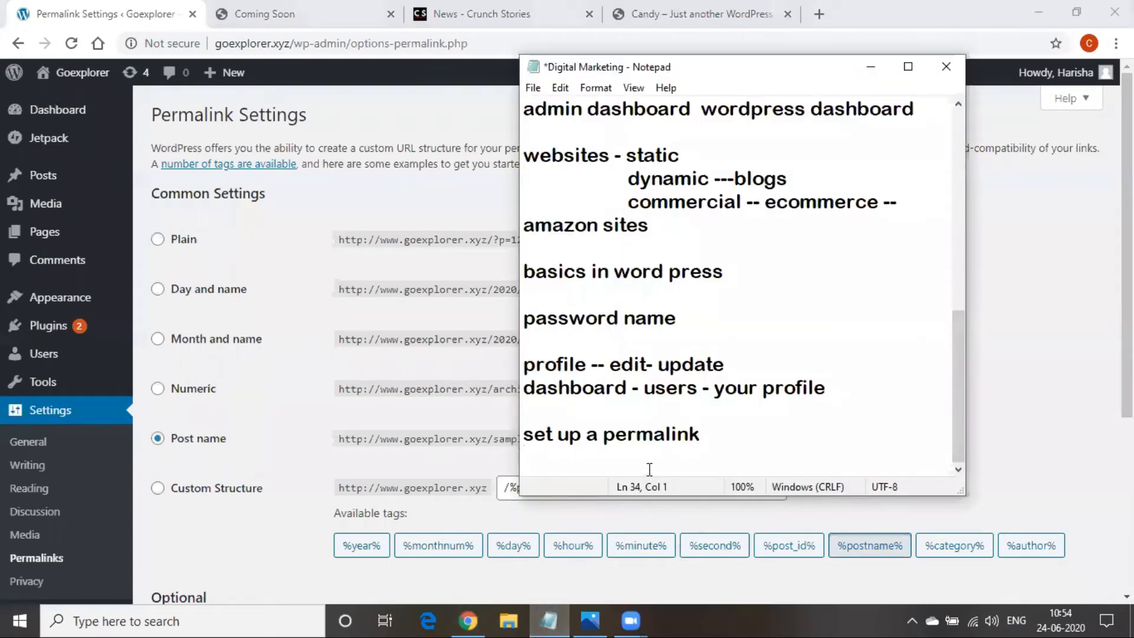
text(settings - permali)
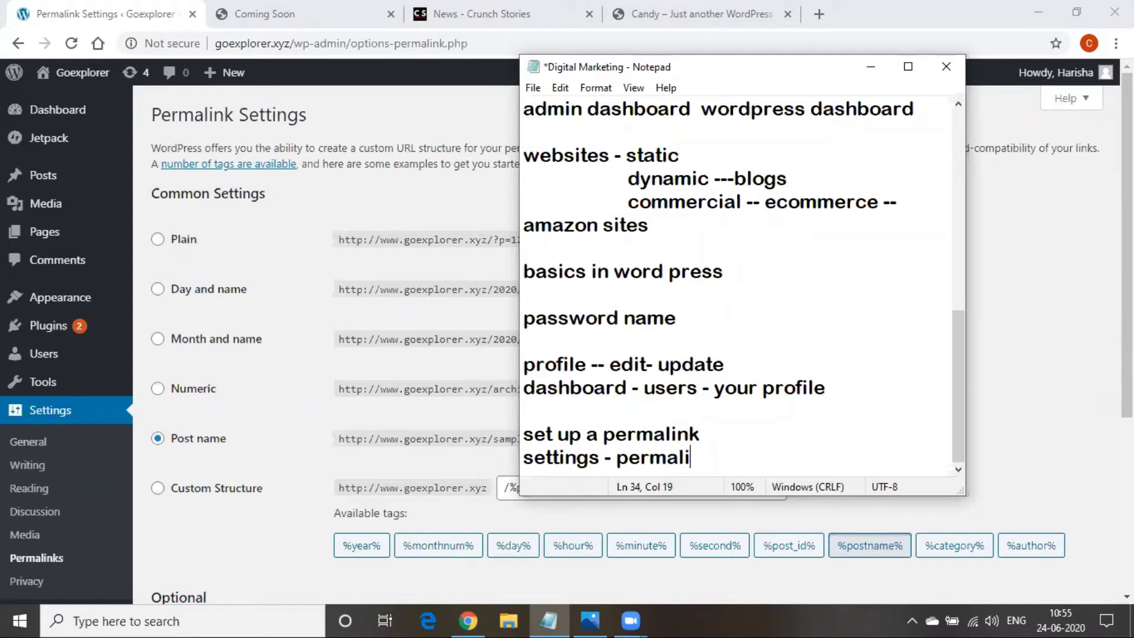
text(nk- post)
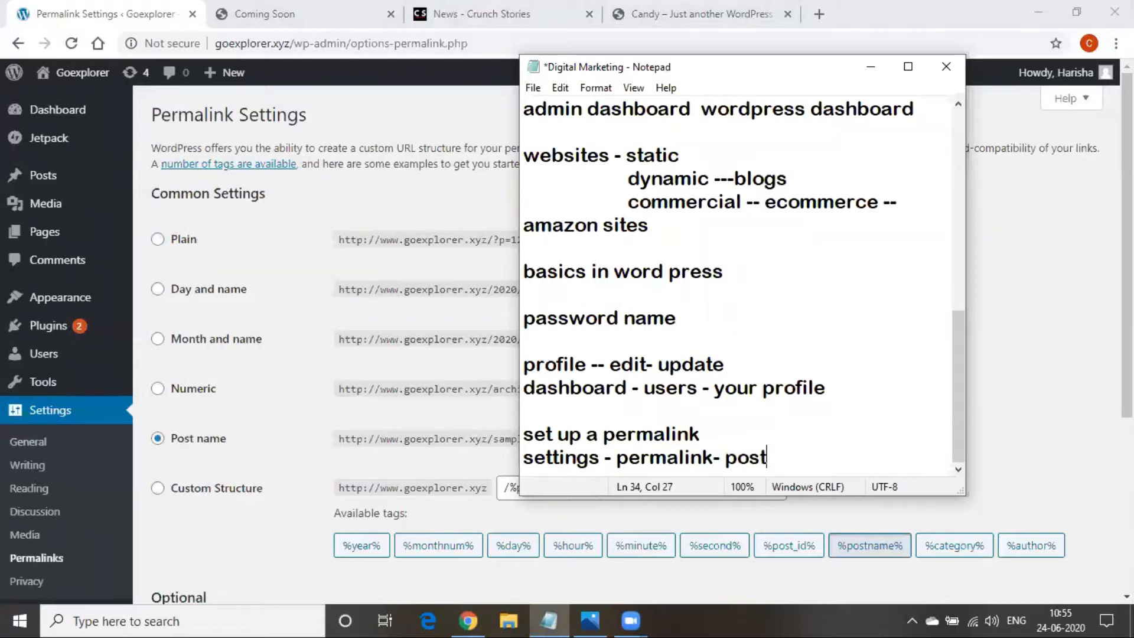
text(name)
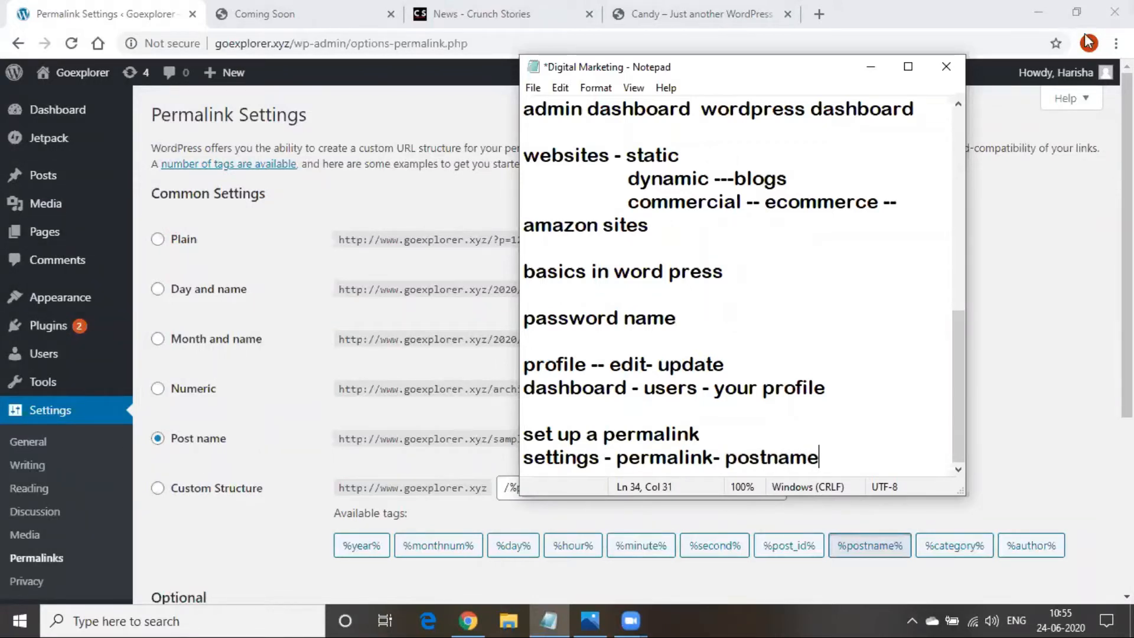
click(870, 66)
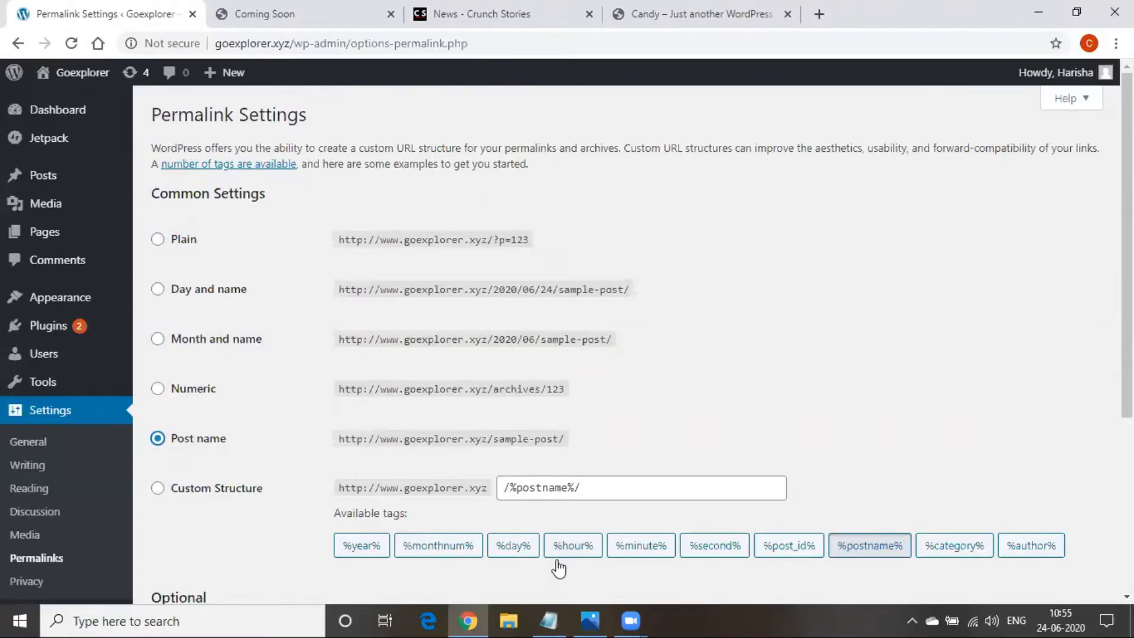
Start a 'steps:' list with the lines sub folders, menu, Themes and cutomize
key(alt+Tab)
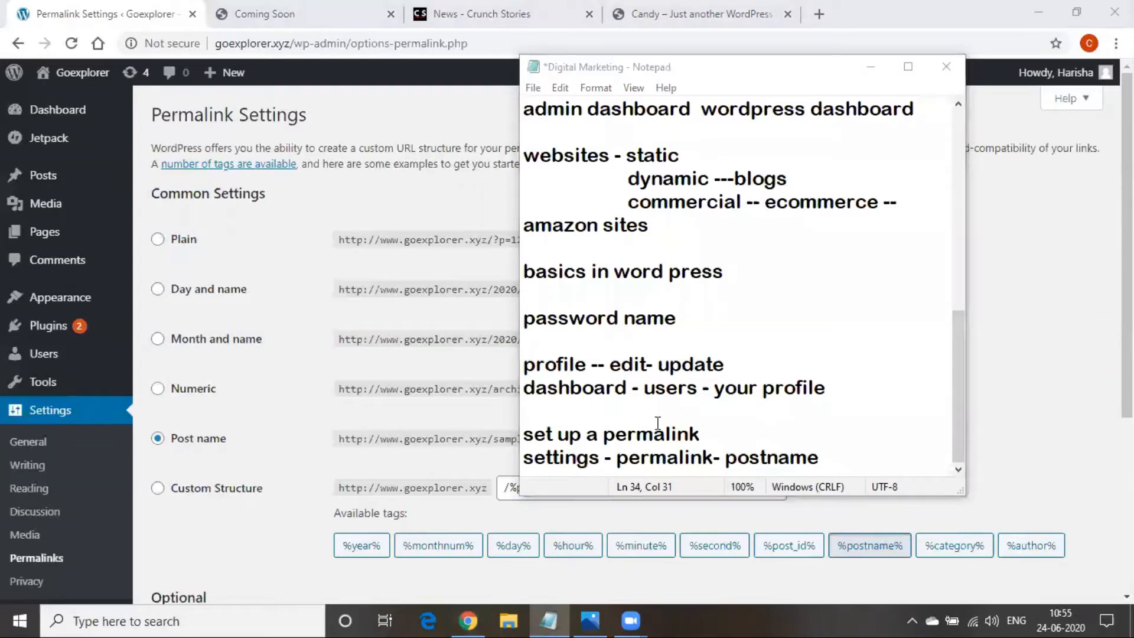
key(Return)
key(Return)
key(Return)
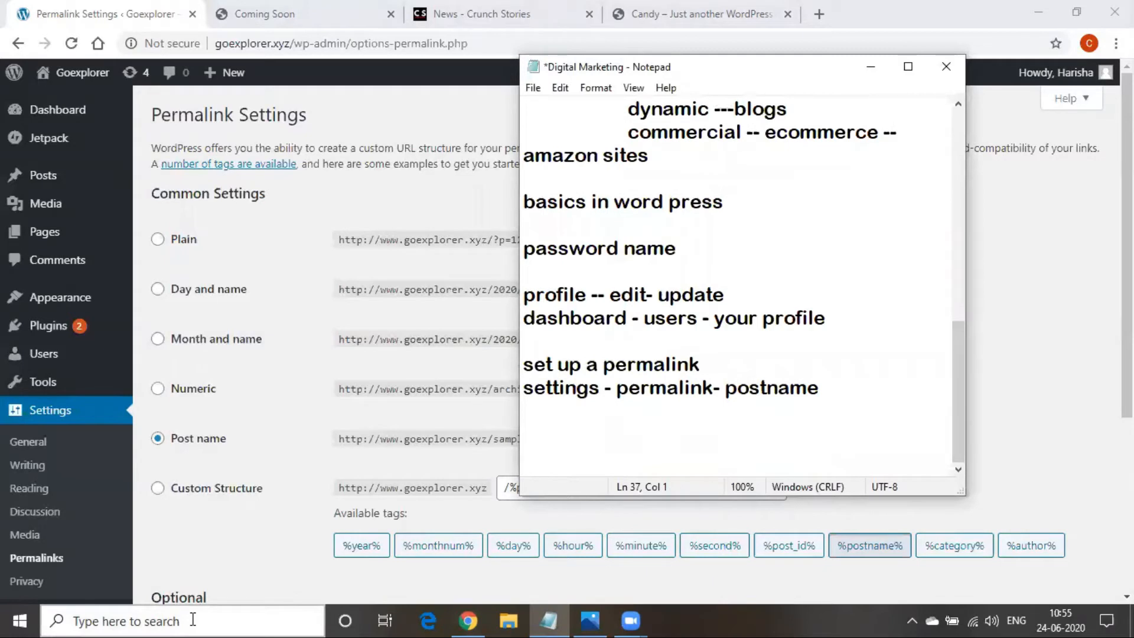
text(steps:)
key(Return)
key(Return)
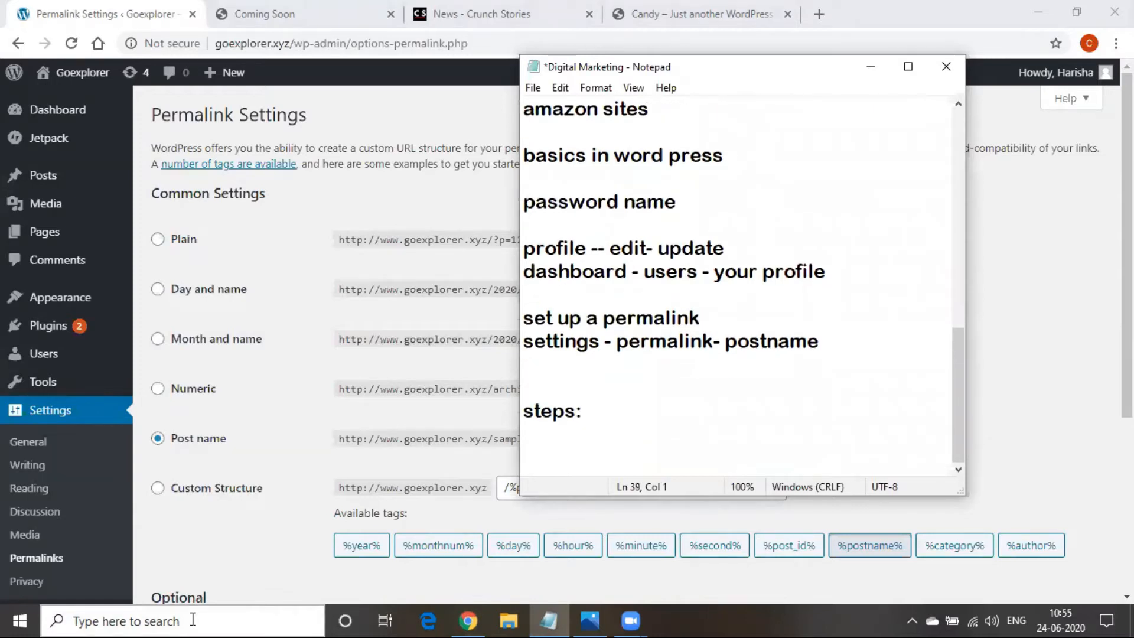
text(sub folders)
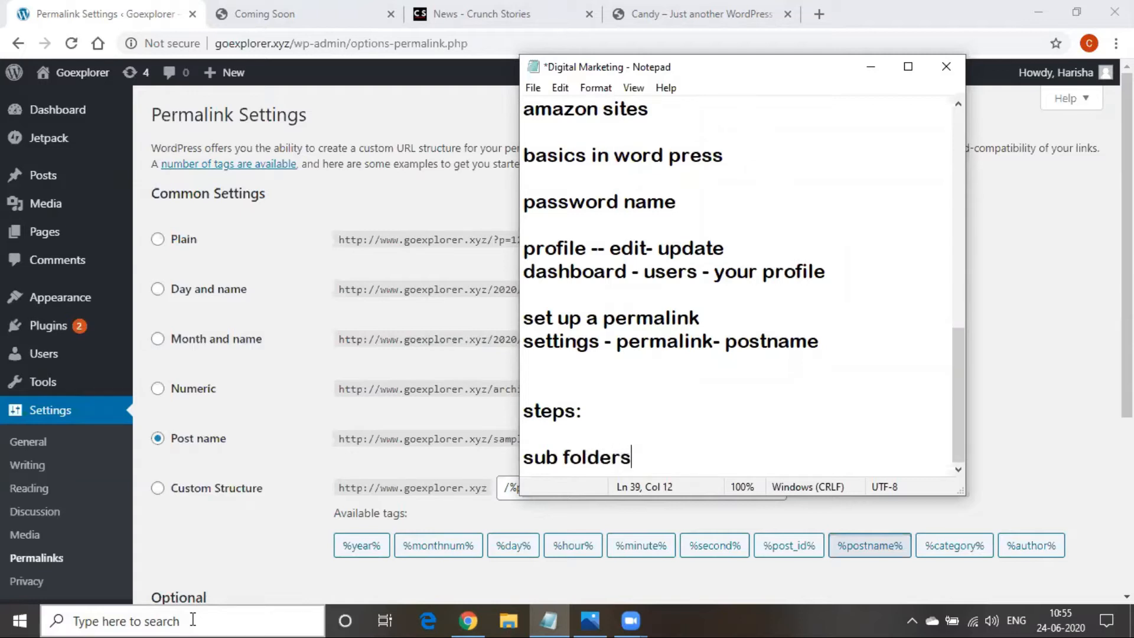
key(Return)
text(menu)
key(Return)
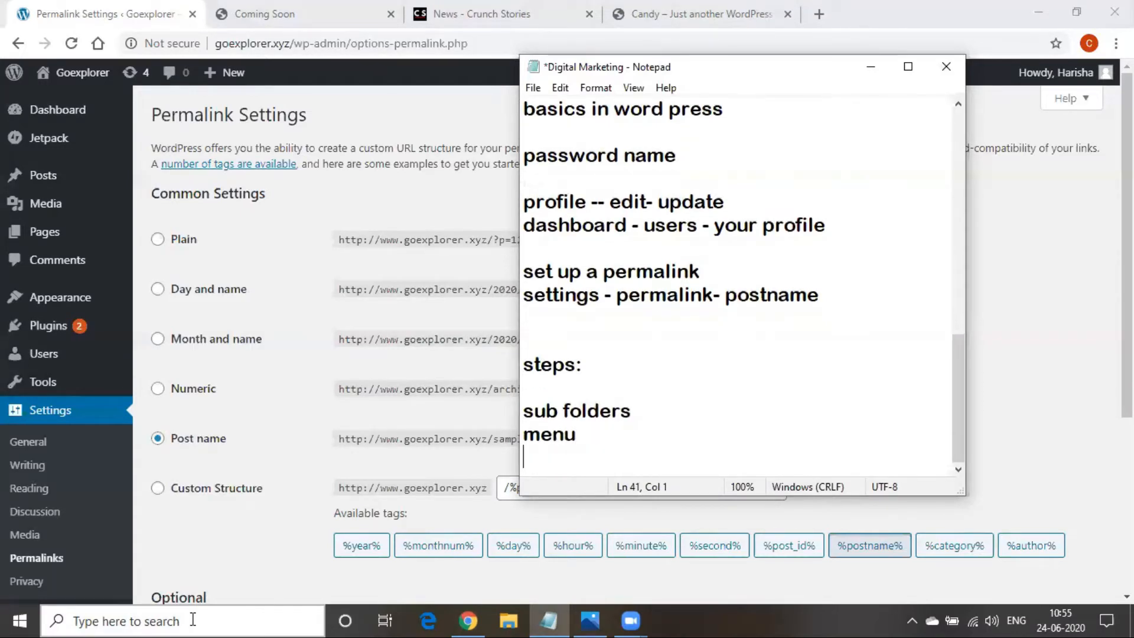
text(Themes)
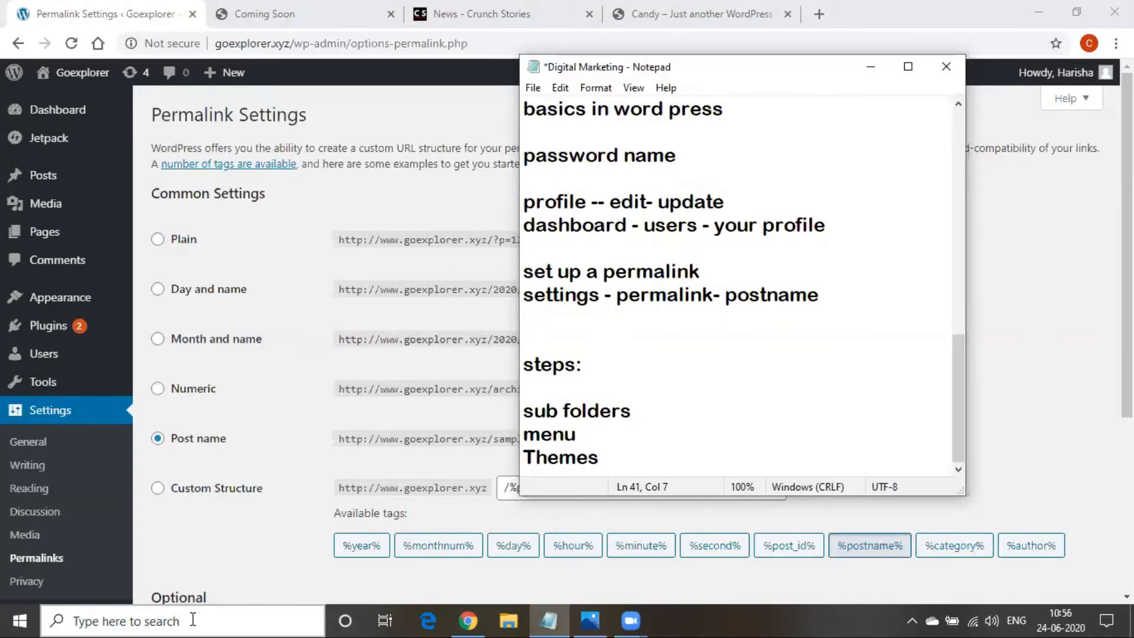
key(Return)
text(cutomi)
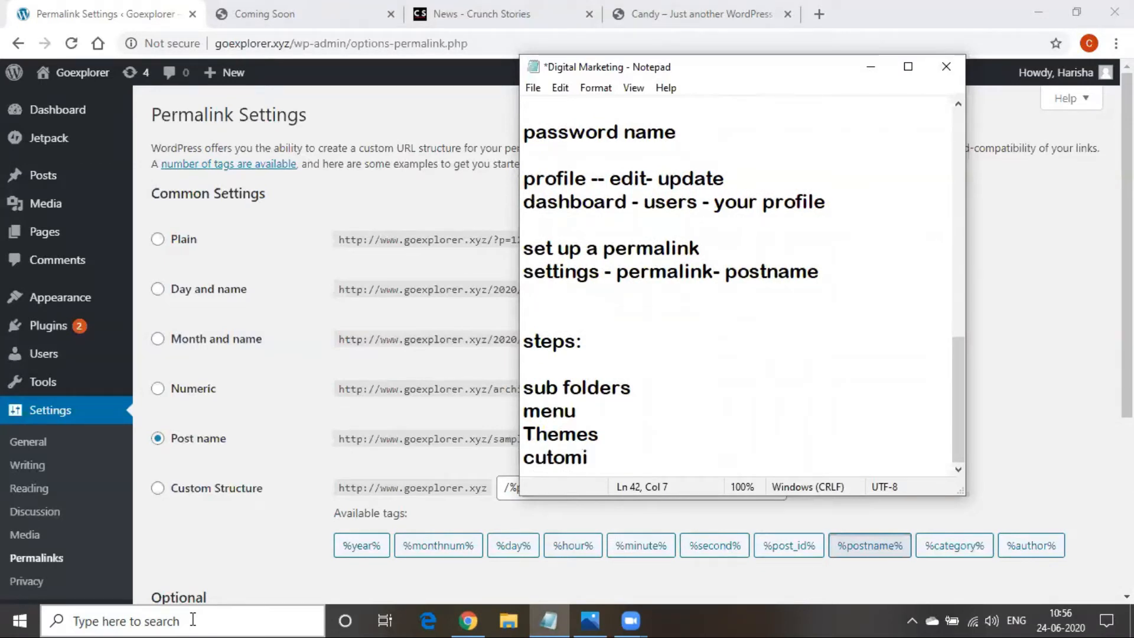
text(ze)
Extend 'sub folders' with '-- pages, categories, posts' and add a 'page' line after cutomize
click(628, 390)
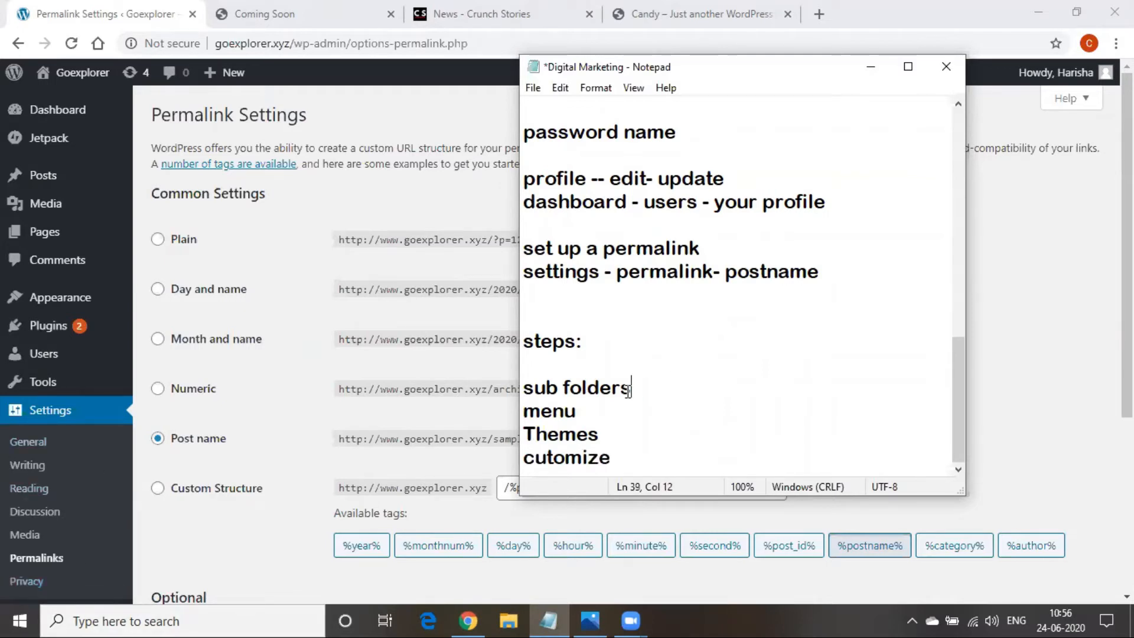
text(-- pages)
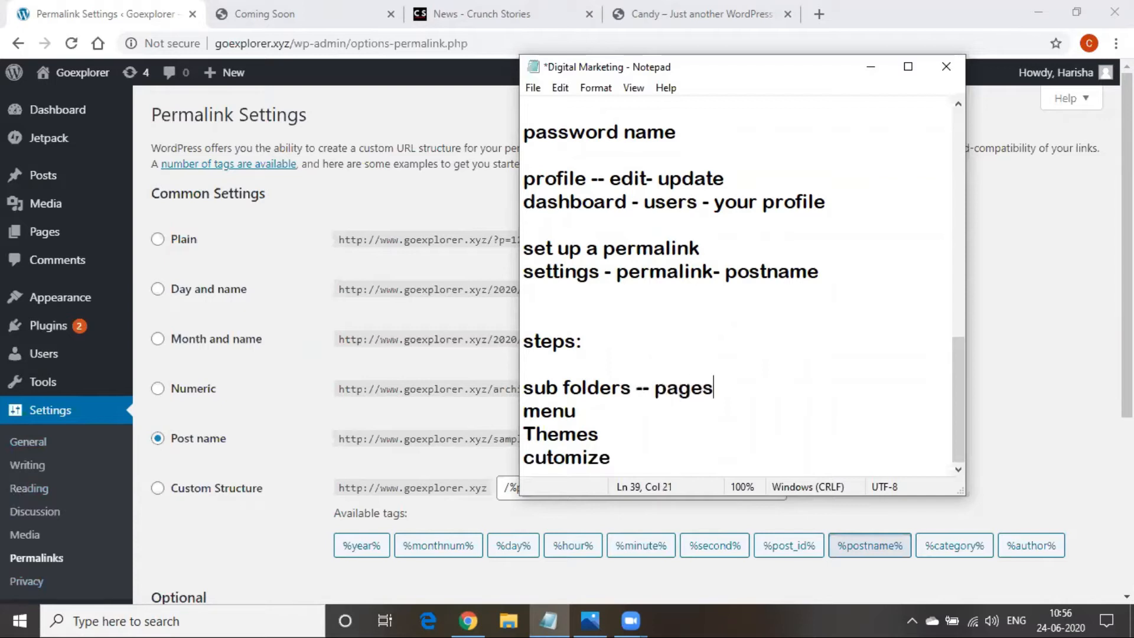
text(, categorie)
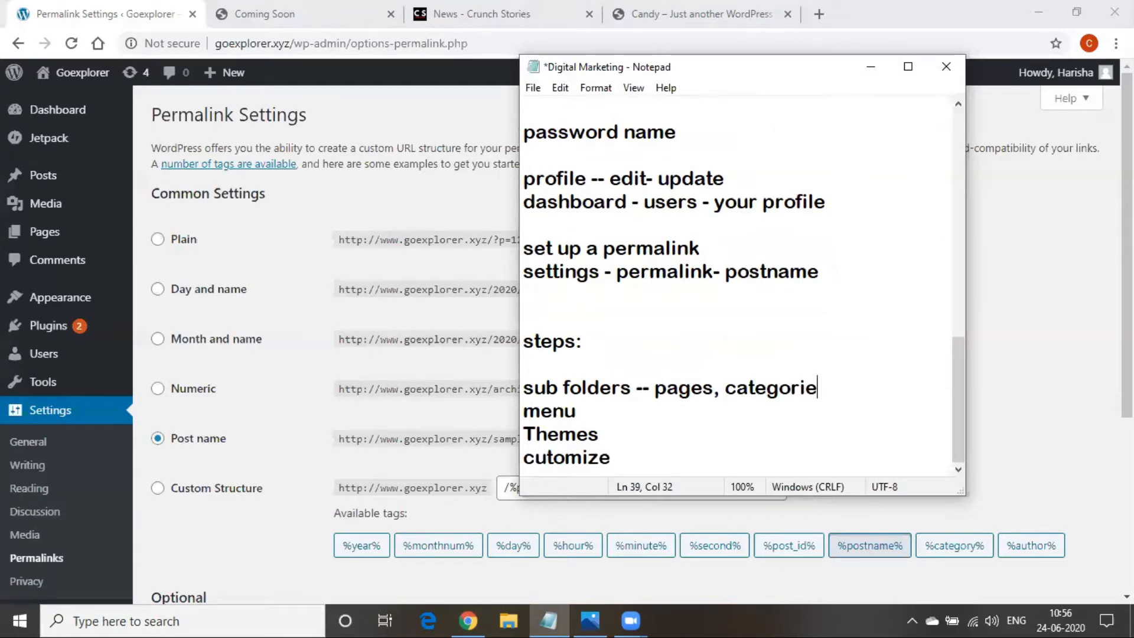
text(s, posts)
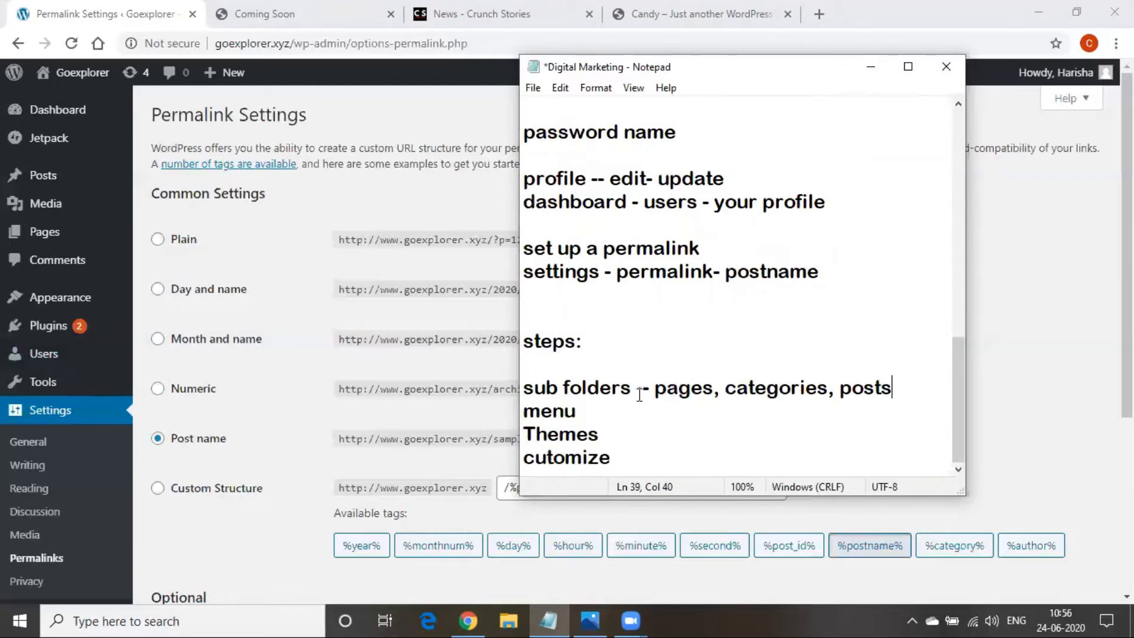
click(677, 390)
click(630, 468)
key(Return)
key(Return)
text(p)
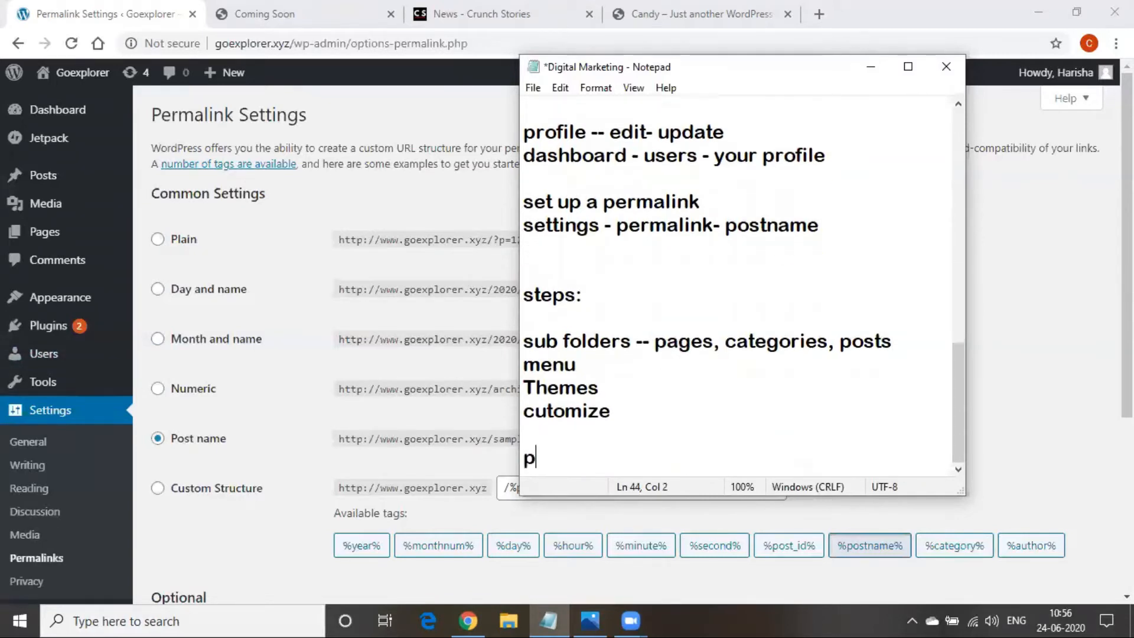
text(age)
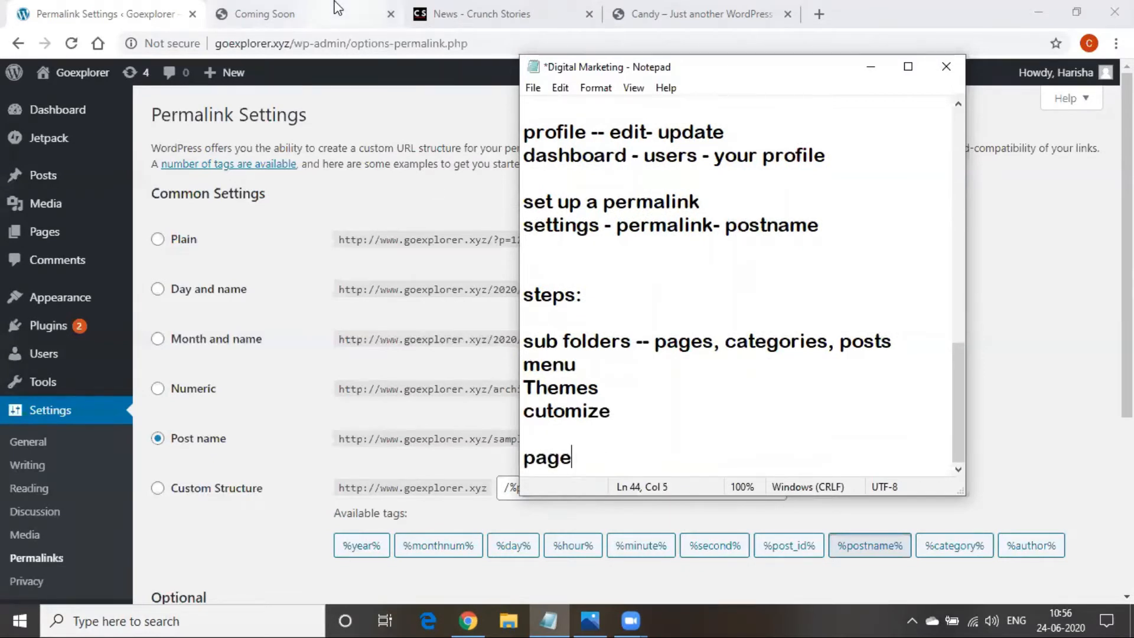
Reload the odmt.in Coming Soon tab
click(317, 28)
click(304, 42)
key(Return)
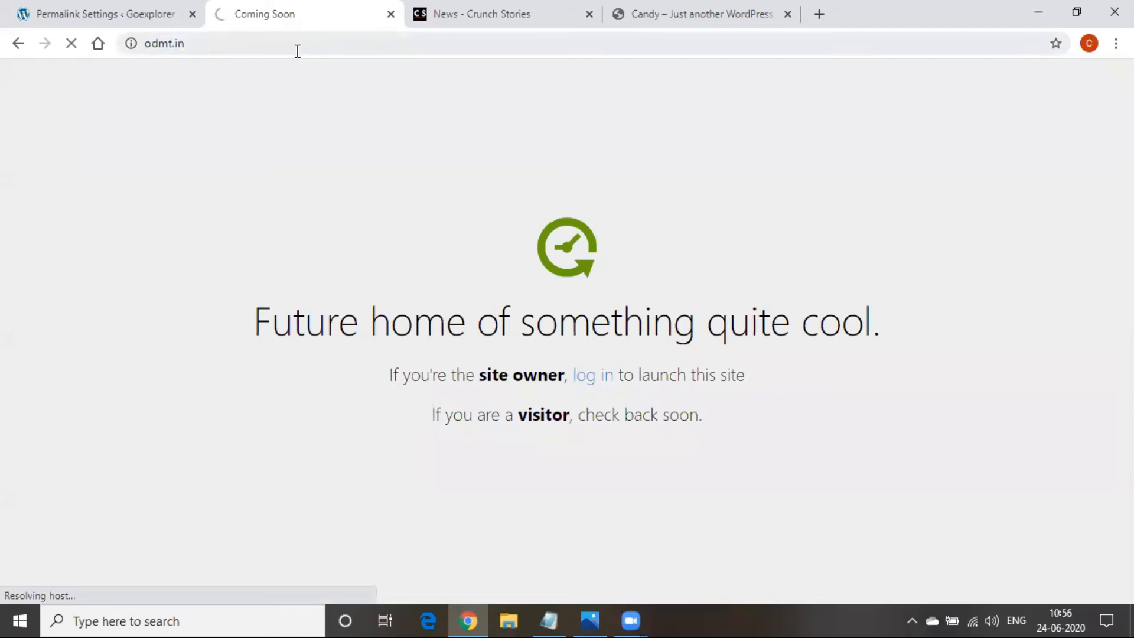
Search Google for kurnool cabs and open the kurnoolcabs.com website
click(298, 51)
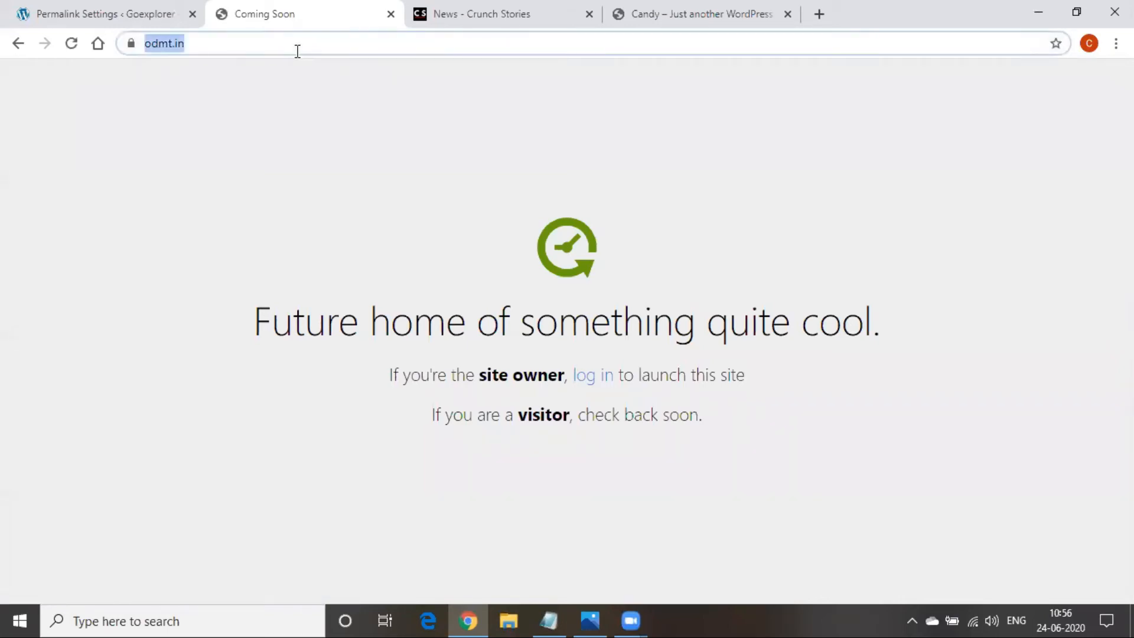
text(kur)
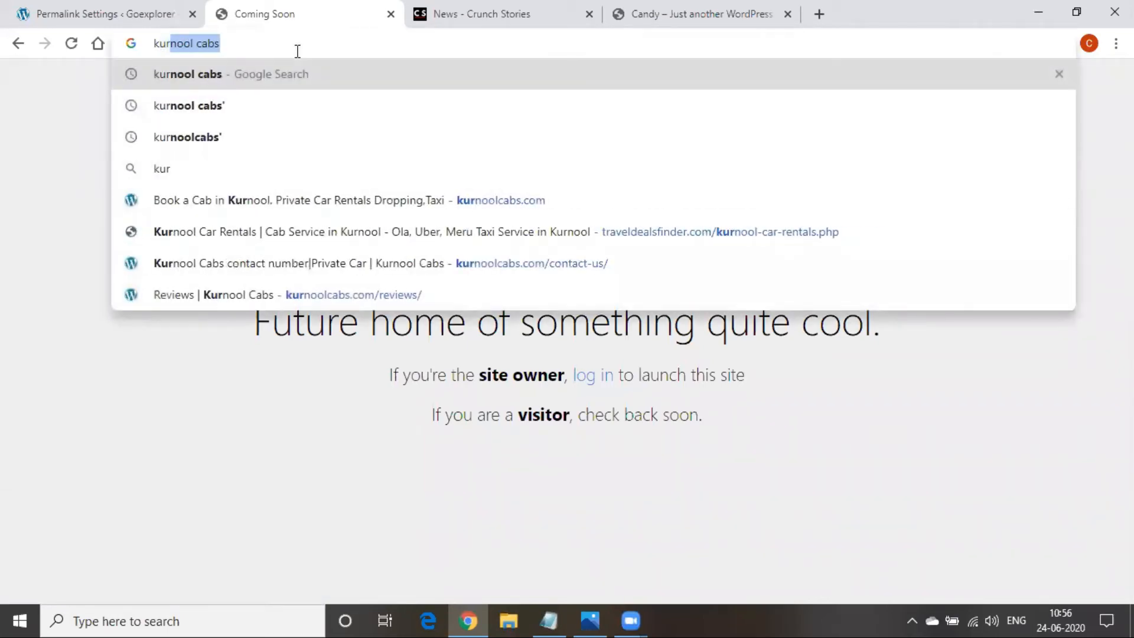
key(Return)
scroll(220, 488, down, 5)
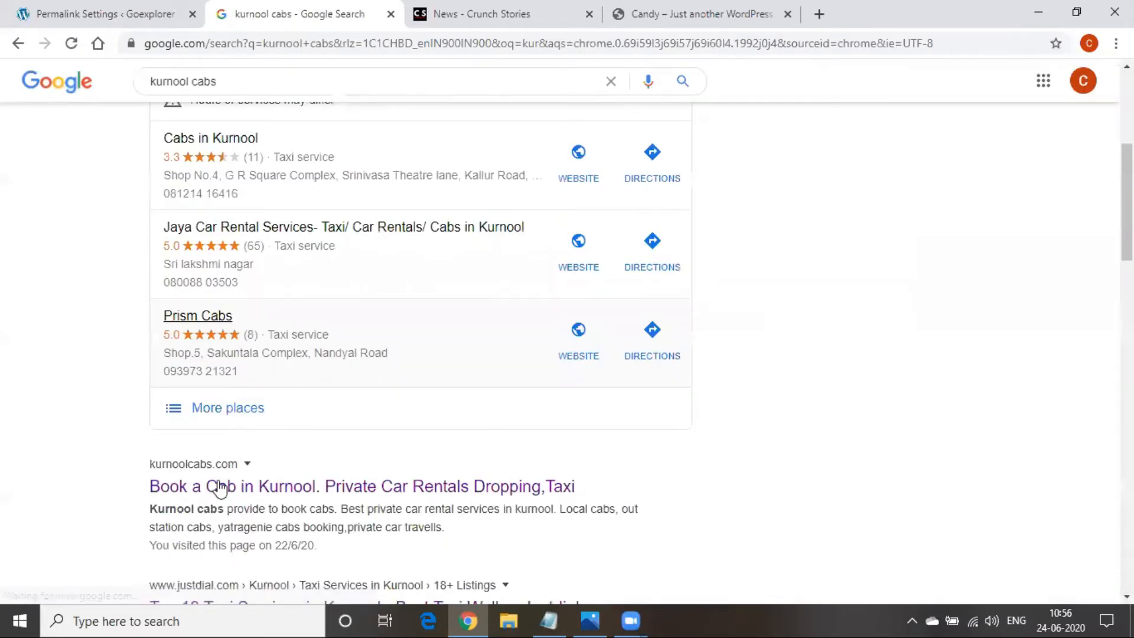
scroll(220, 488, down, 2)
click(241, 405)
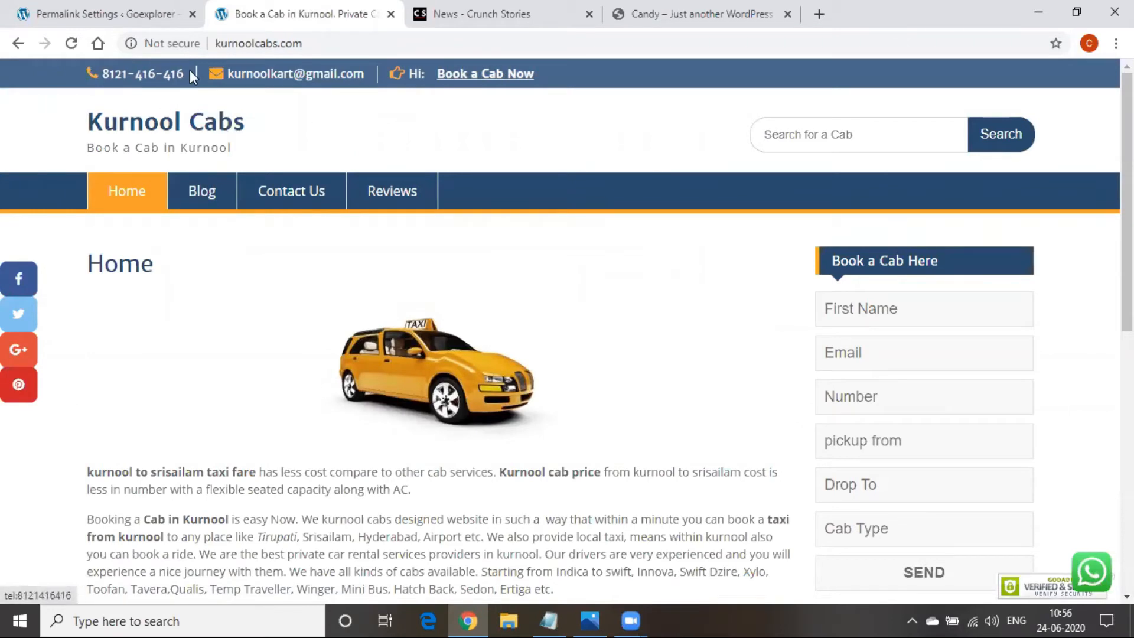
Browse the Kurnool Cabs Blog, Contact Us, Reviews and Home pages
click(214, 194)
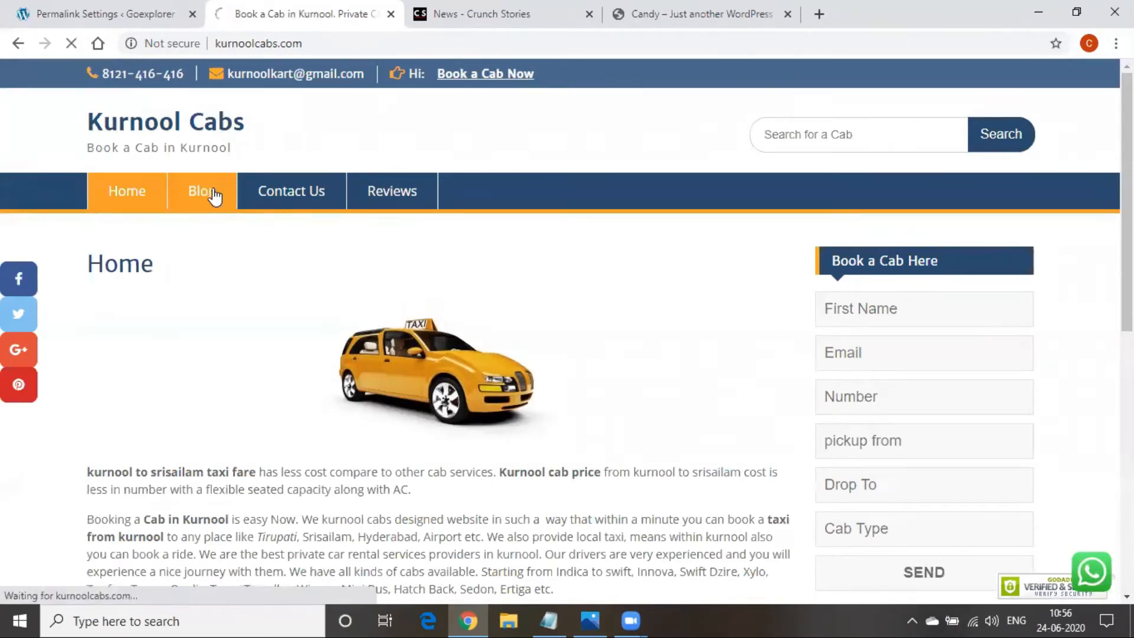
click(292, 207)
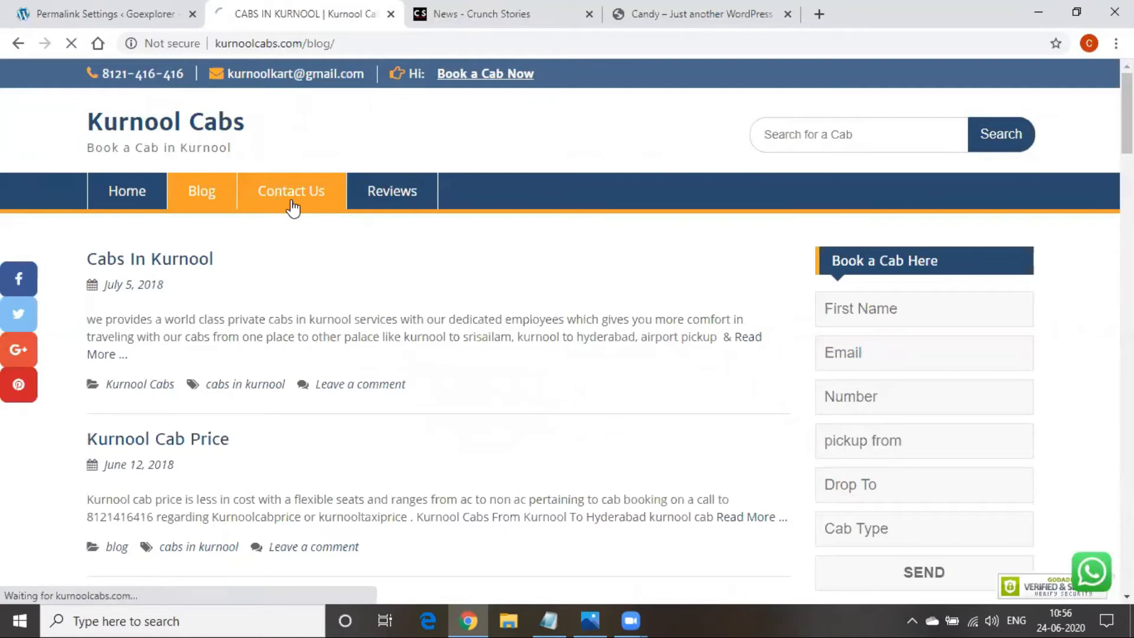
click(399, 207)
click(112, 193)
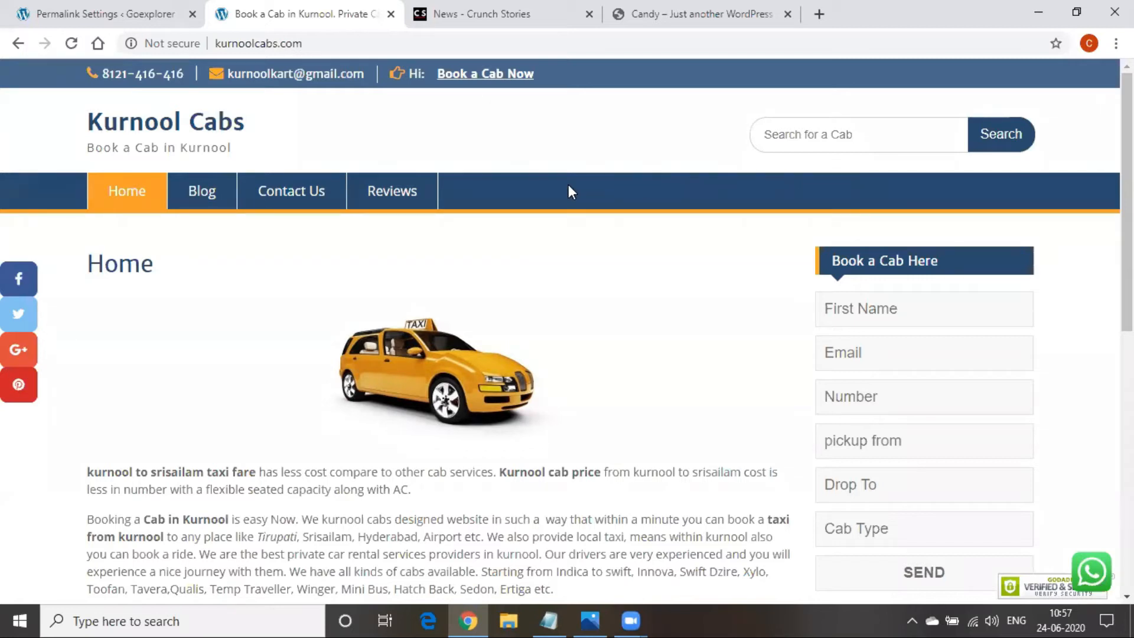
Append '-- home,about us,contact us' to the 'page' line in the notes
scroll(462, 475, down, 3)
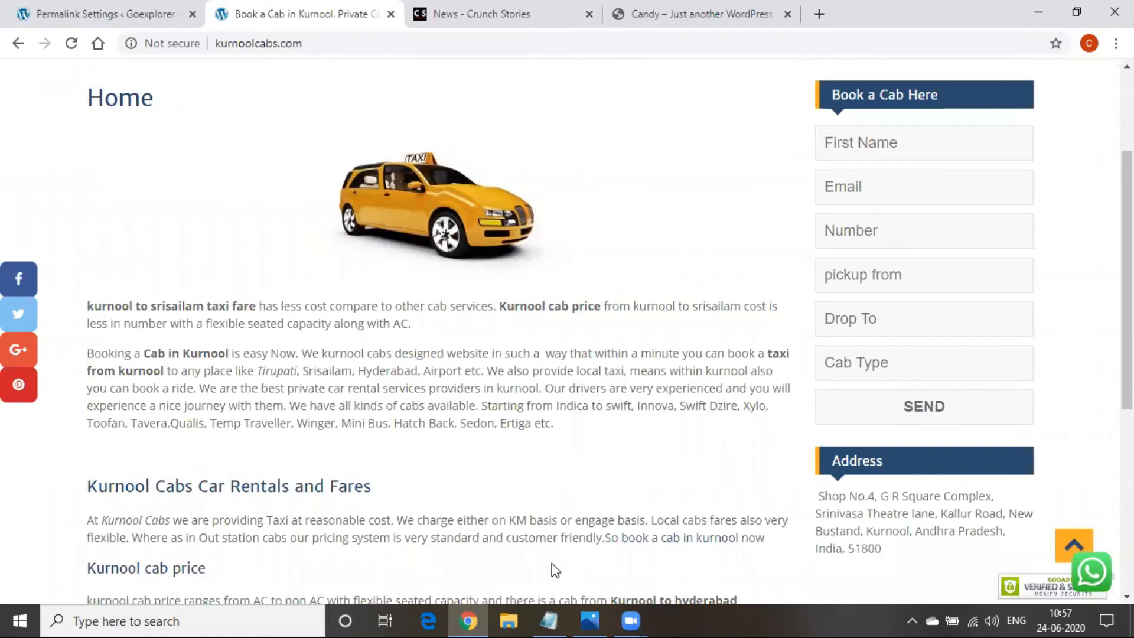
scroll(555, 570, up, 3)
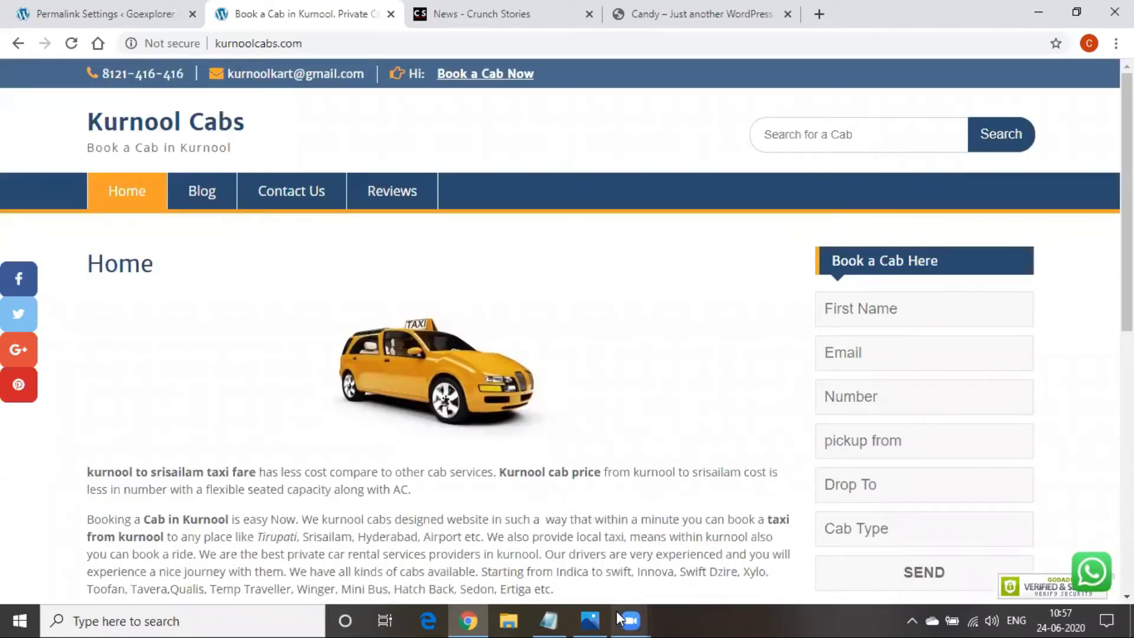
click(549, 620)
text(-- )
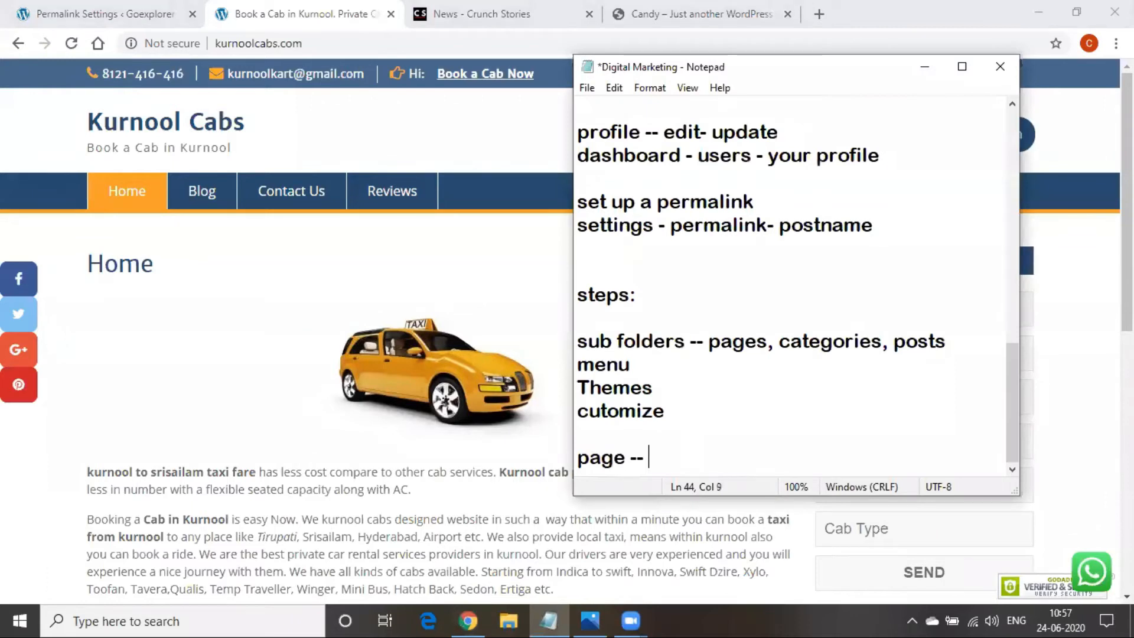
text(home,abou)
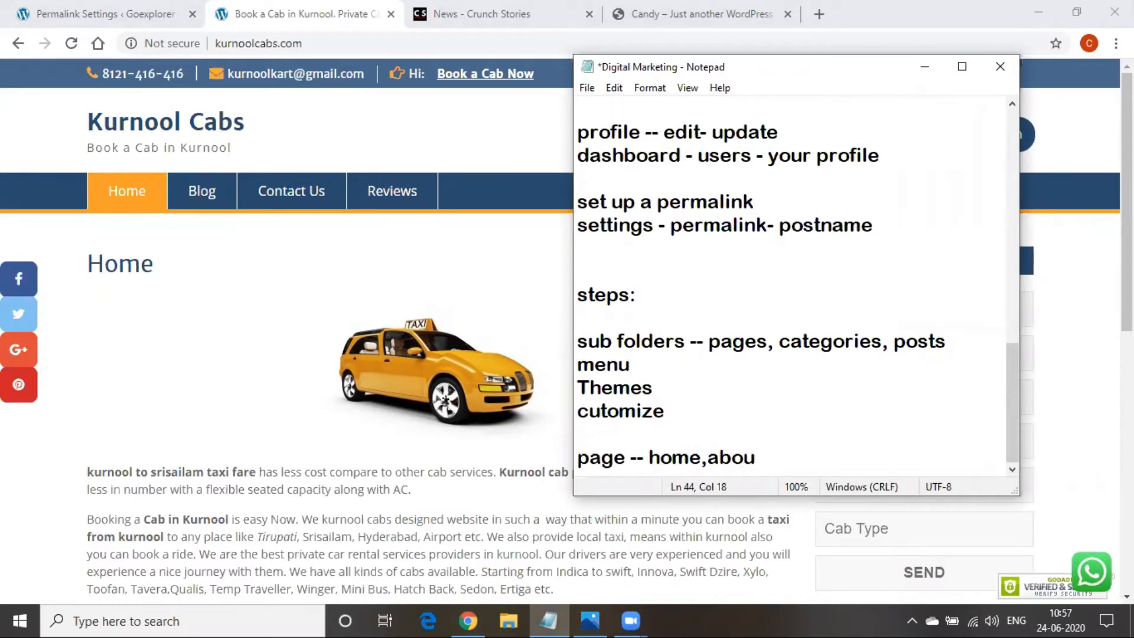
text(t us,contact)
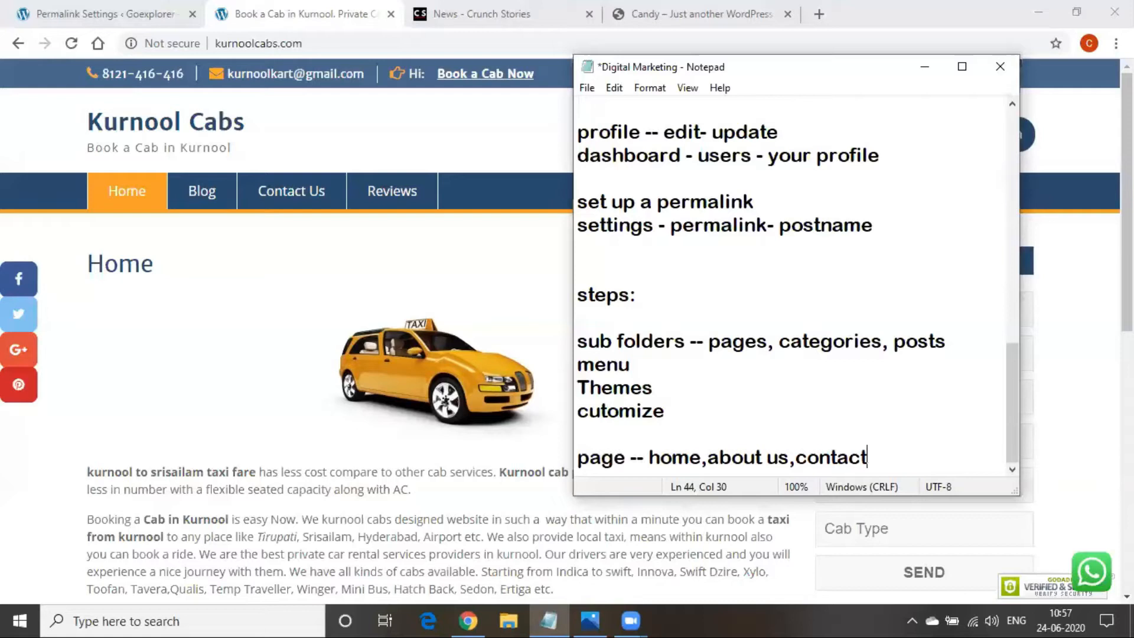
text( us)
Select the noted page names 'home,about us,contact us' and minimize Notepad to show the Kurnool Cabs page
drag(645, 458, 895, 458)
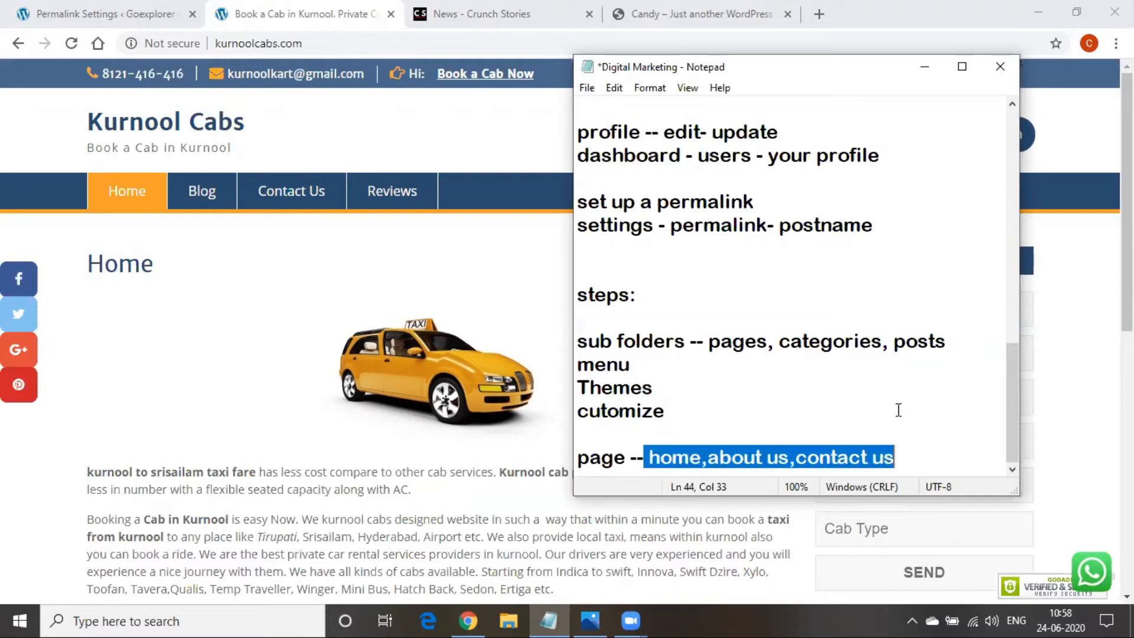
click(913, 76)
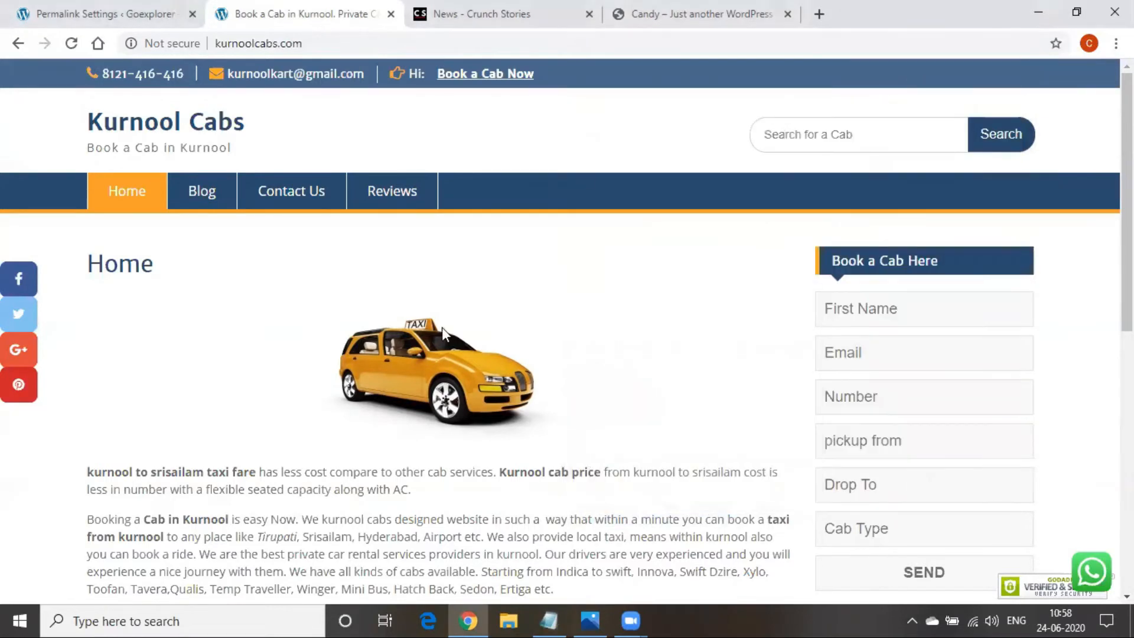
Skim the Kurnool Cabs home page, highlighting the opening words of the first paragraph
scroll(432, 378, down, 3)
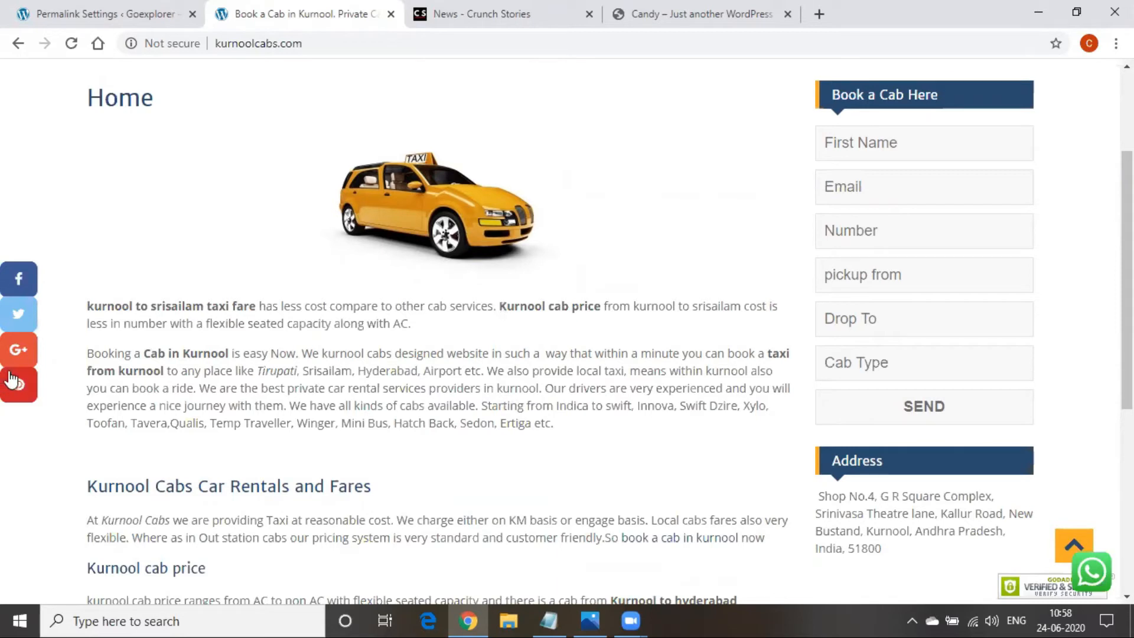
drag(93, 305, 274, 322)
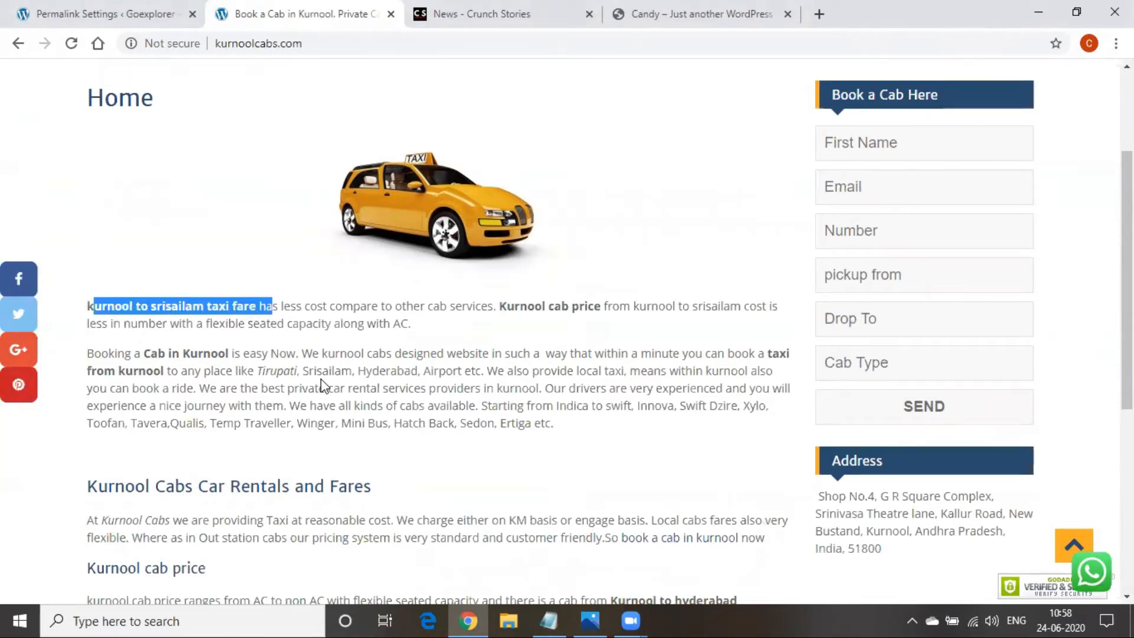
scroll(295, 384, down, 3)
drag(253, 372, 473, 371)
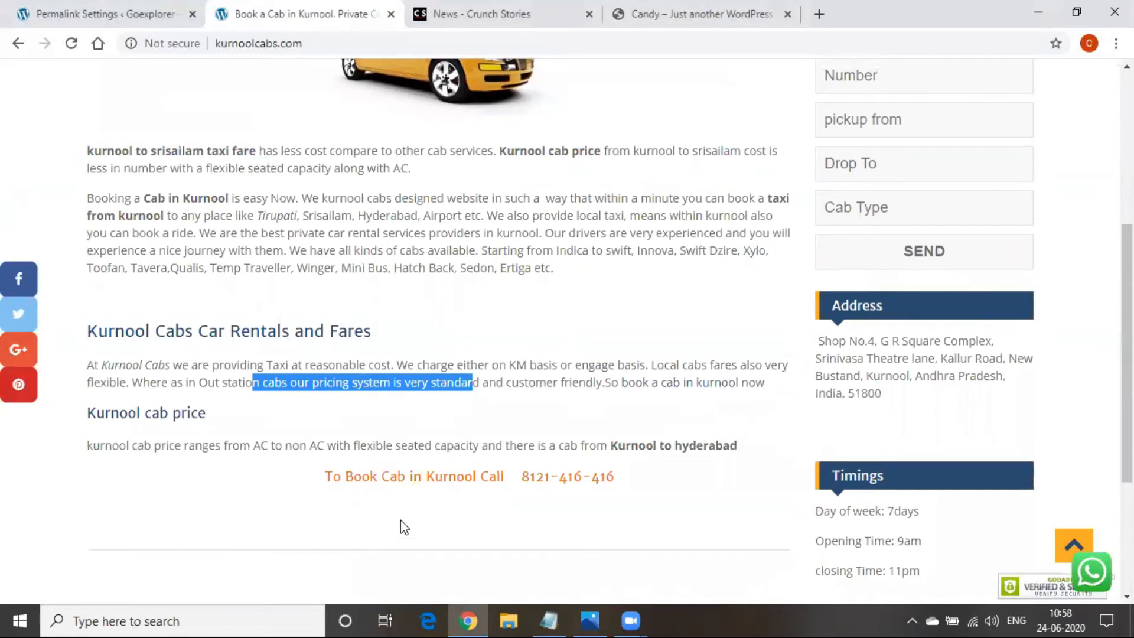
scroll(401, 520, up, 3)
scroll(402, 519, up, 2)
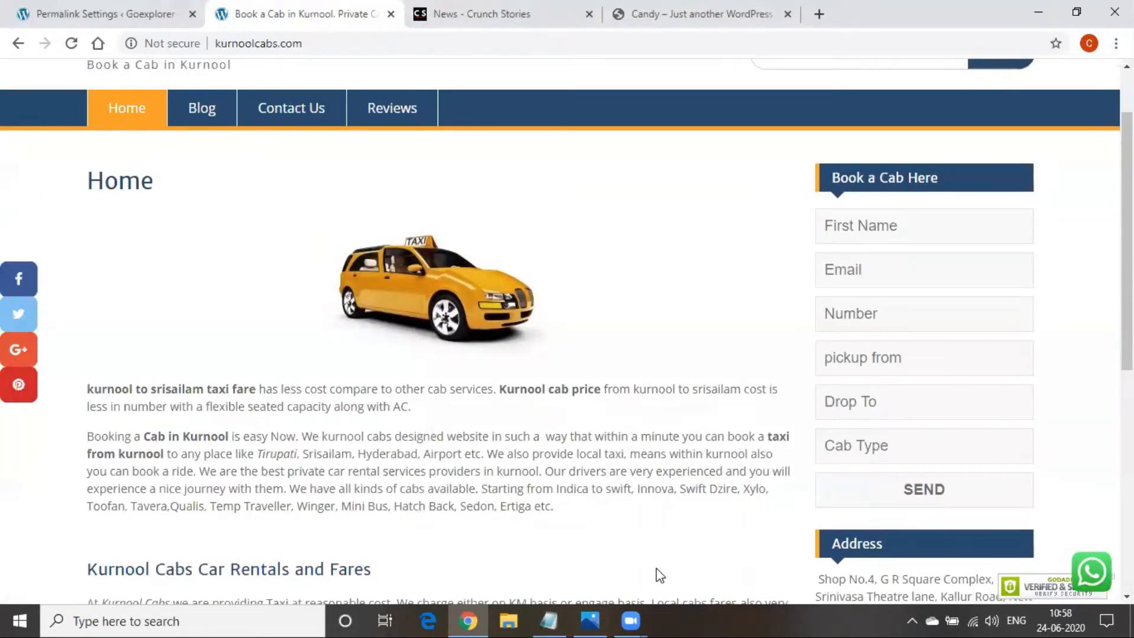
Add a 'post' line under the page list in the notes, then show the Crunch Stories News page
key(alt+Tab)
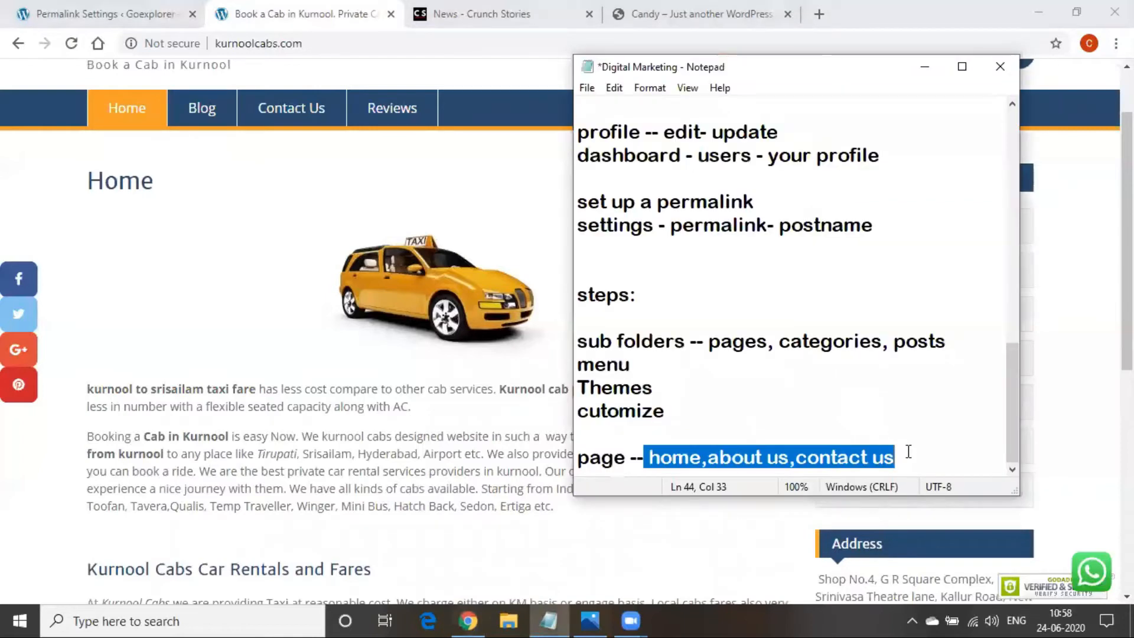
click(908, 452)
key(Return)
text(post)
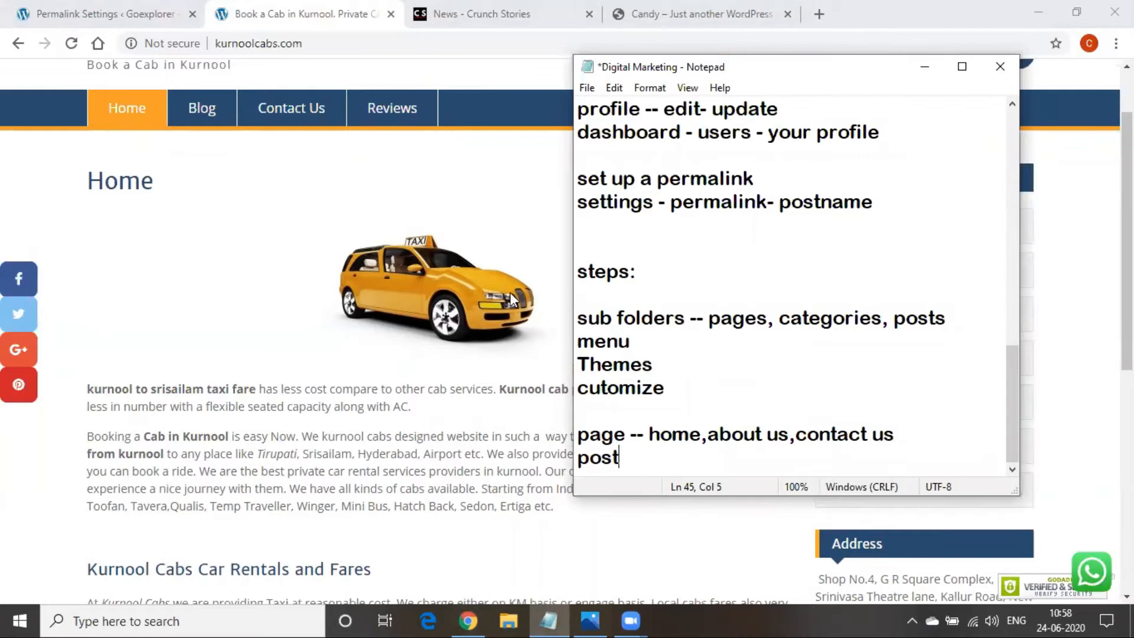
click(310, 211)
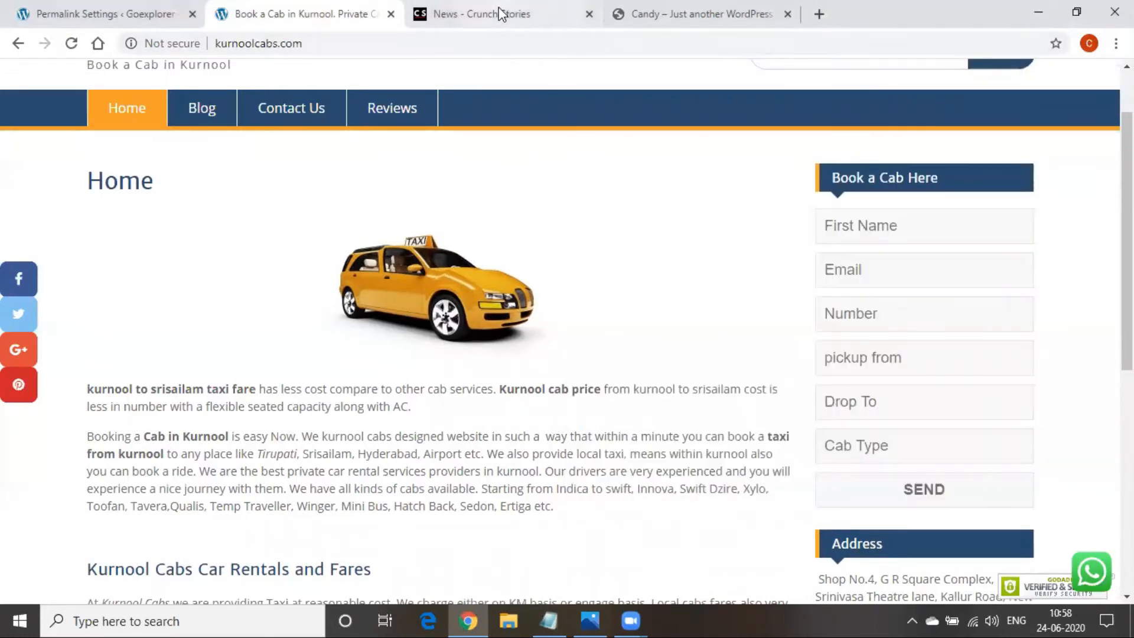
click(500, 13)
Browse the Crunch Stories News page and open the 'Missing Covid-19 suspect' article
scroll(387, 389, down, 4)
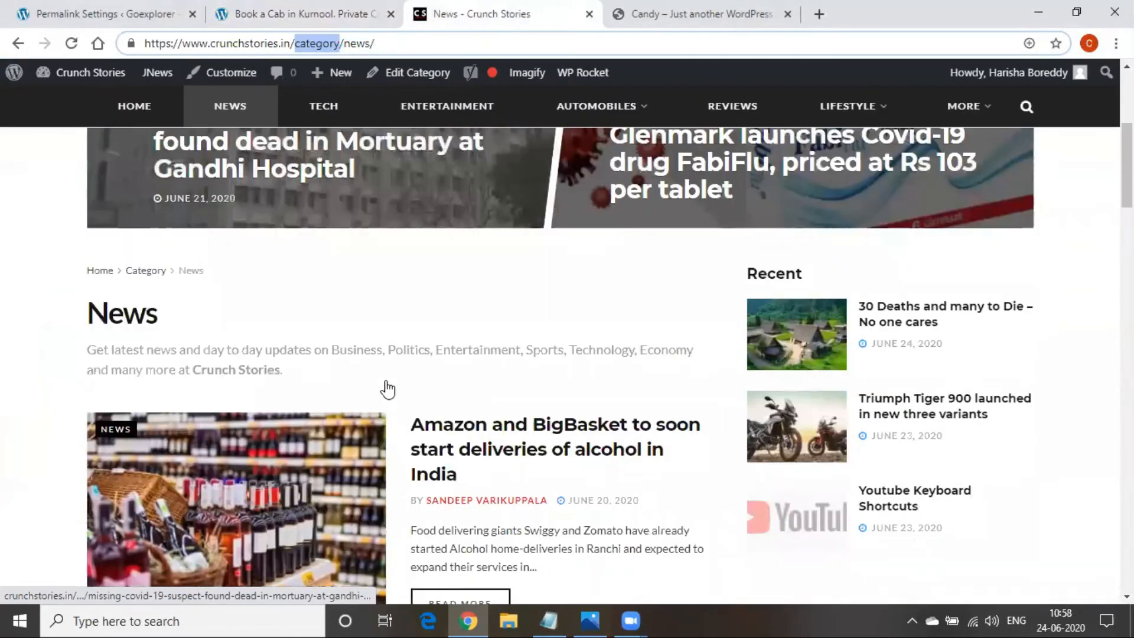
scroll(383, 412, up, 1)
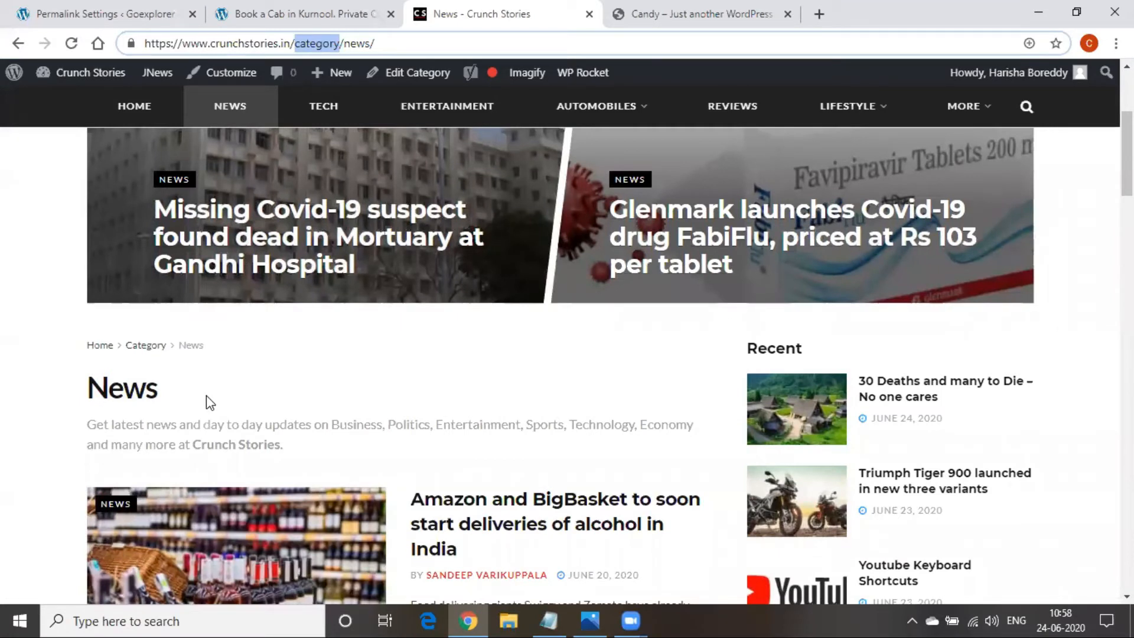
scroll(293, 219, up, 3)
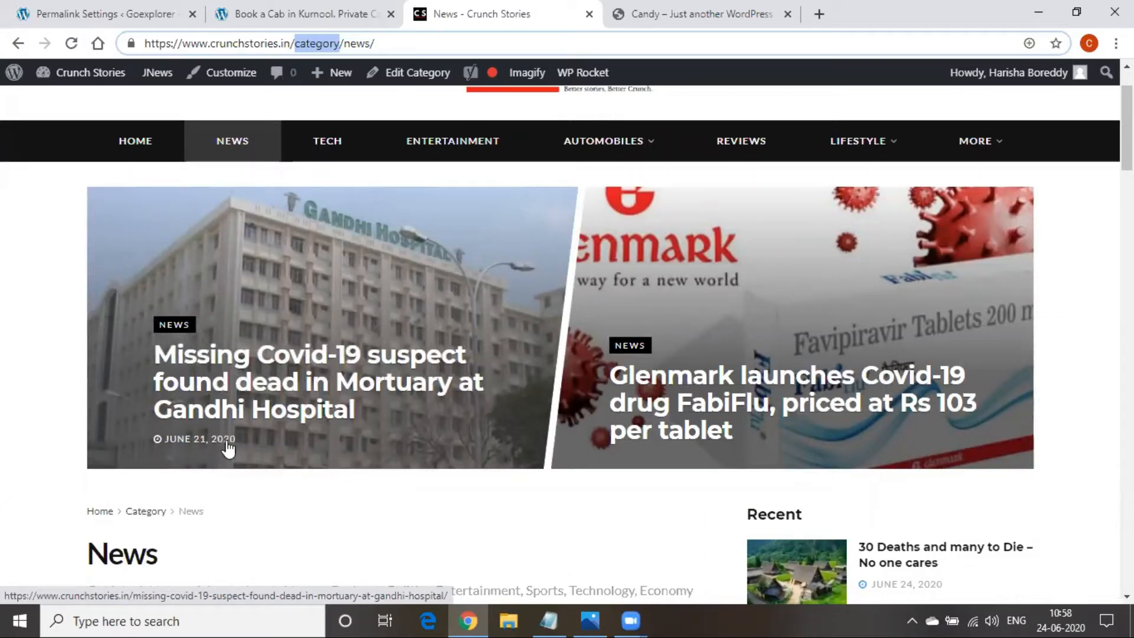
scroll(938, 561, down, 3)
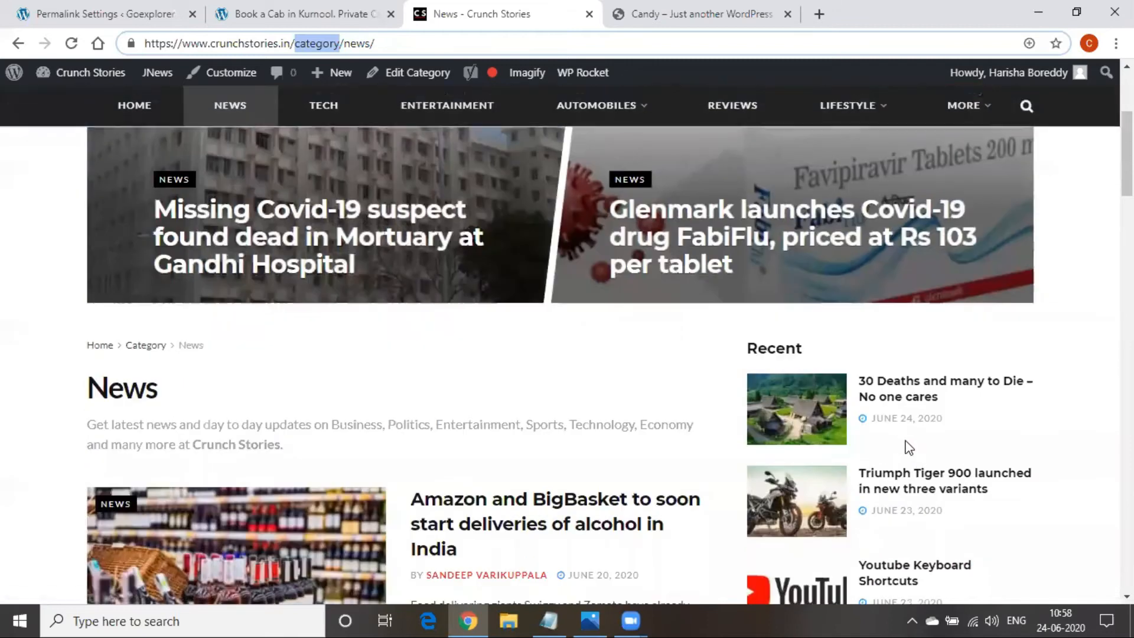
click(253, 227)
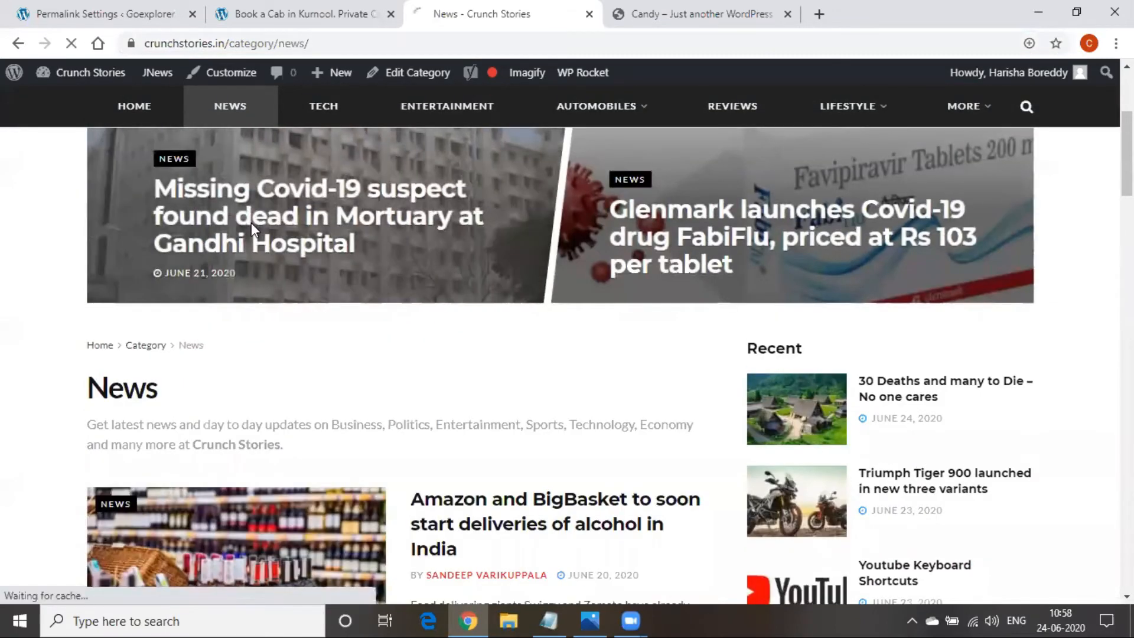
Read through the article, briefly highlighting the author's name, then bring the notes back
scroll(248, 231, down, 8)
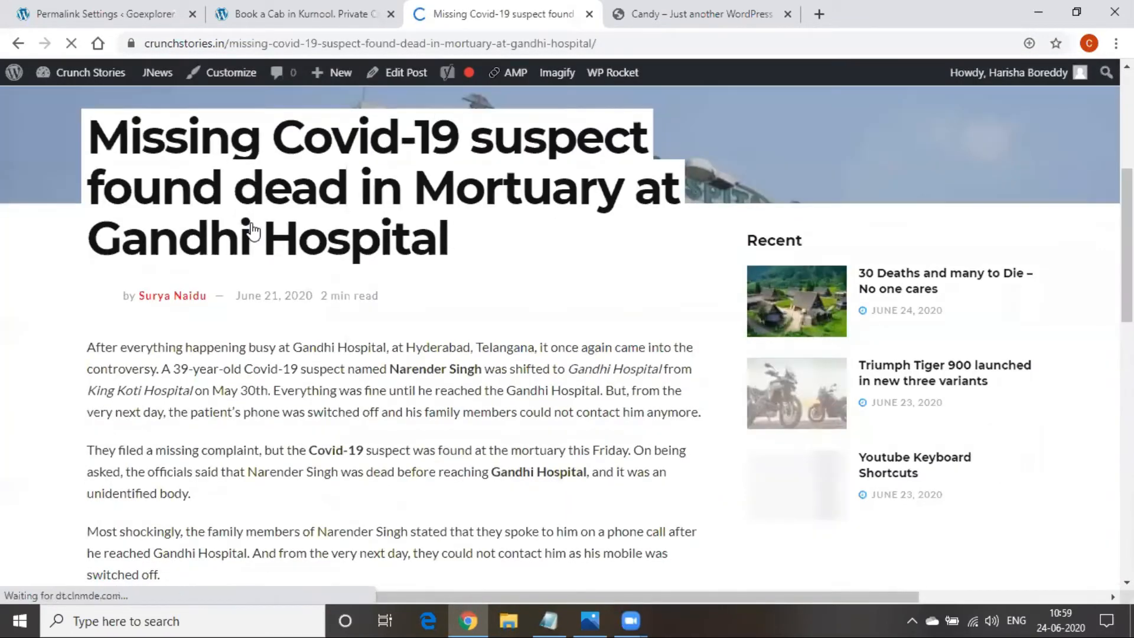
scroll(210, 293, down, 10)
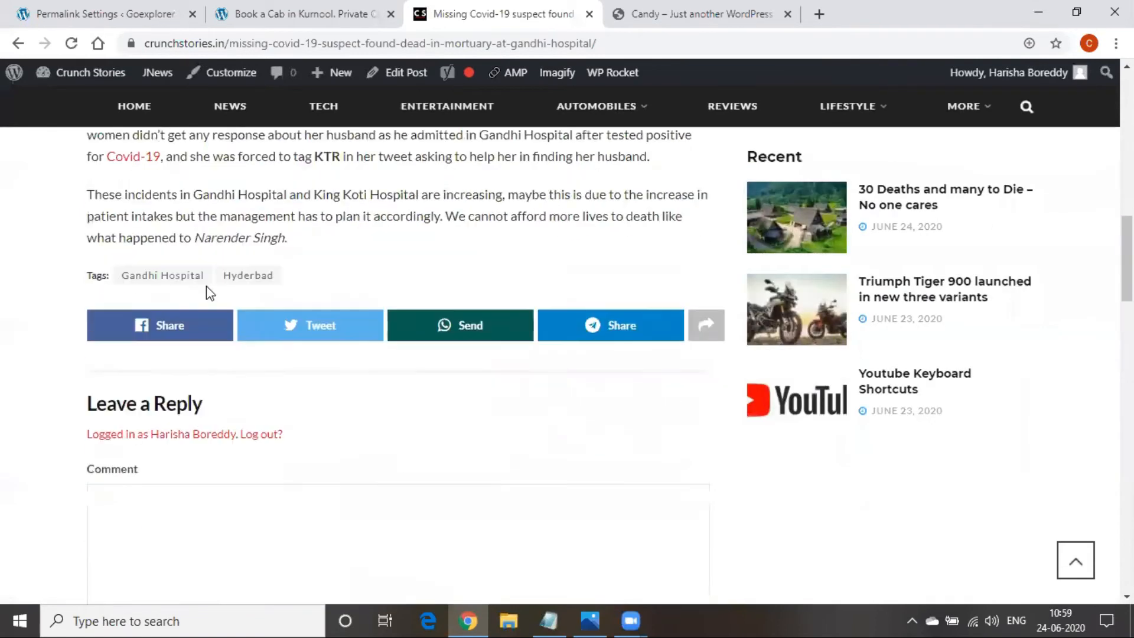
scroll(220, 534, down, 3)
scroll(201, 538, up, 6)
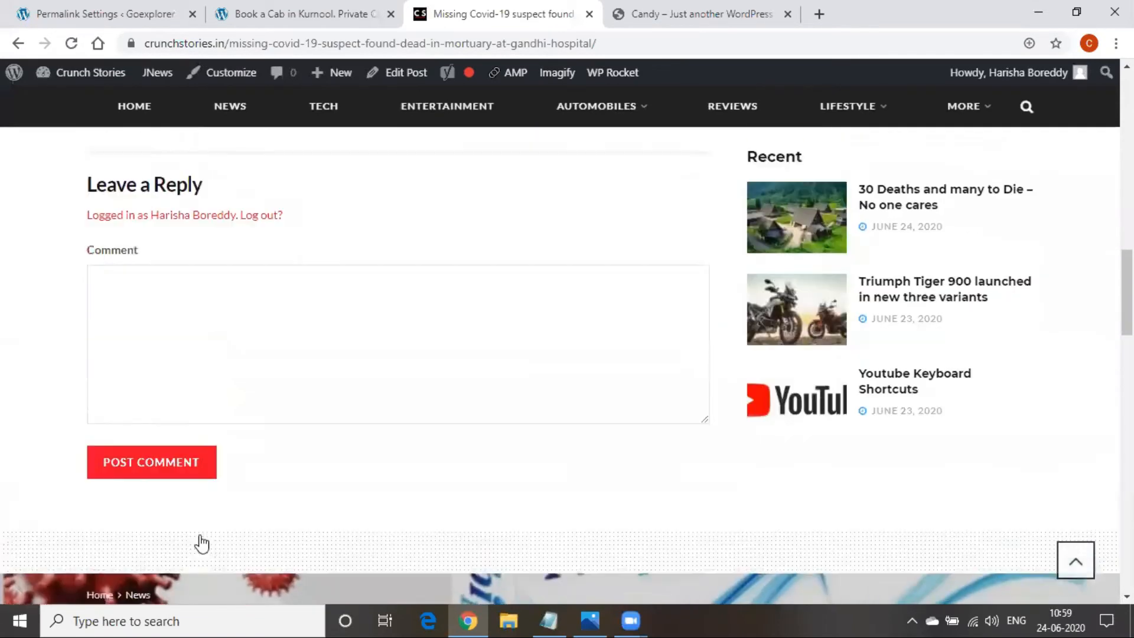
scroll(201, 536, up, 1)
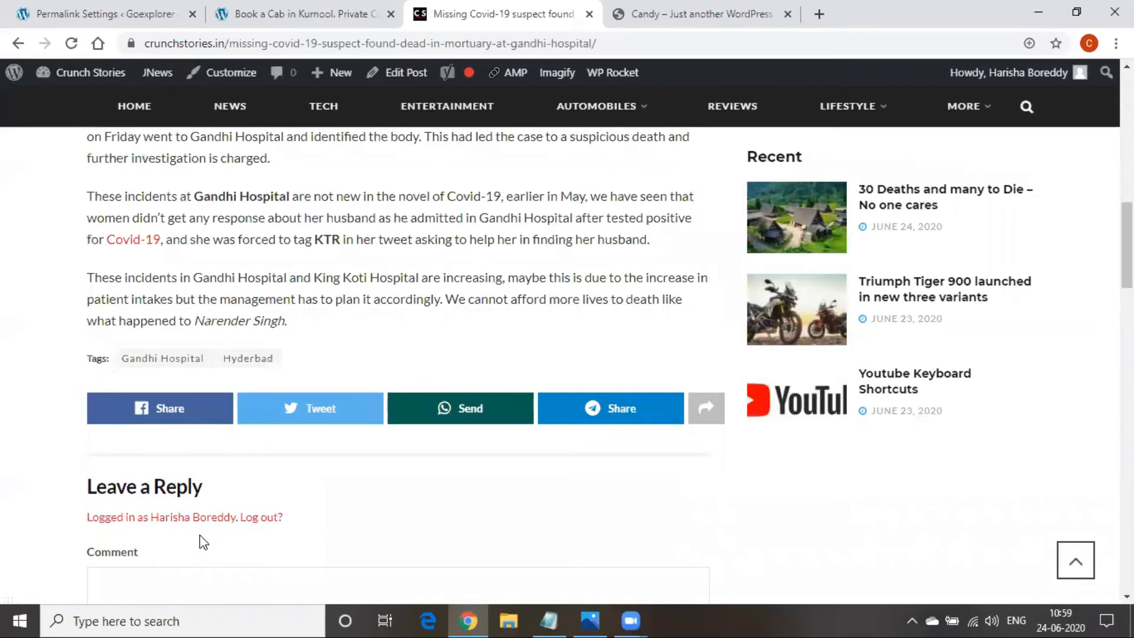
scroll(195, 539, up, 15)
scroll(243, 526, down, 2)
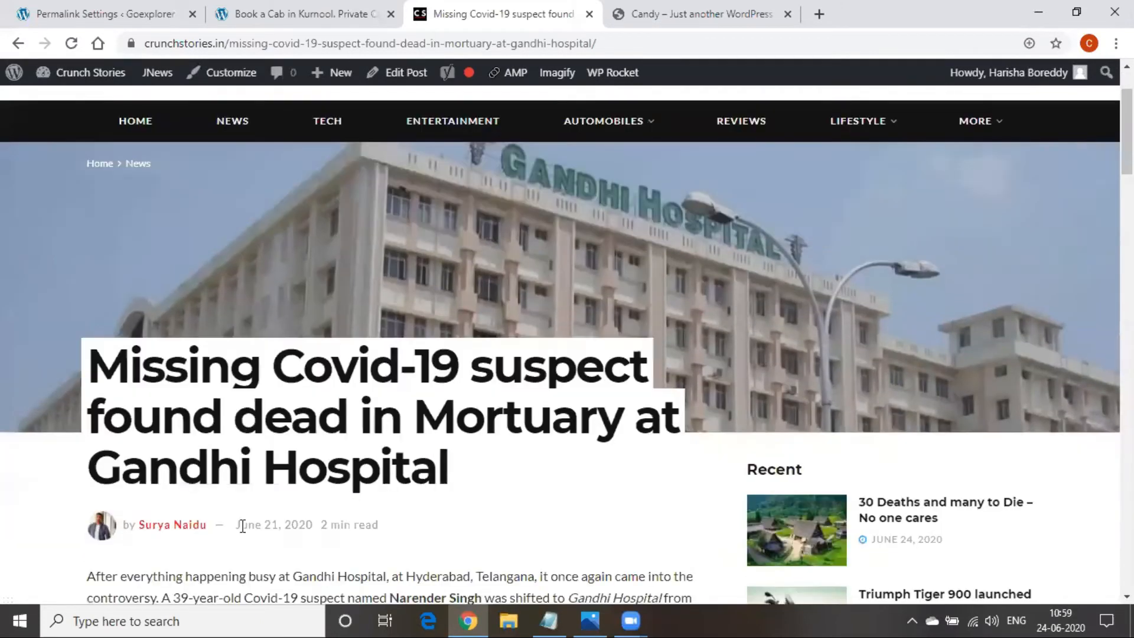
scroll(242, 526, down, 1)
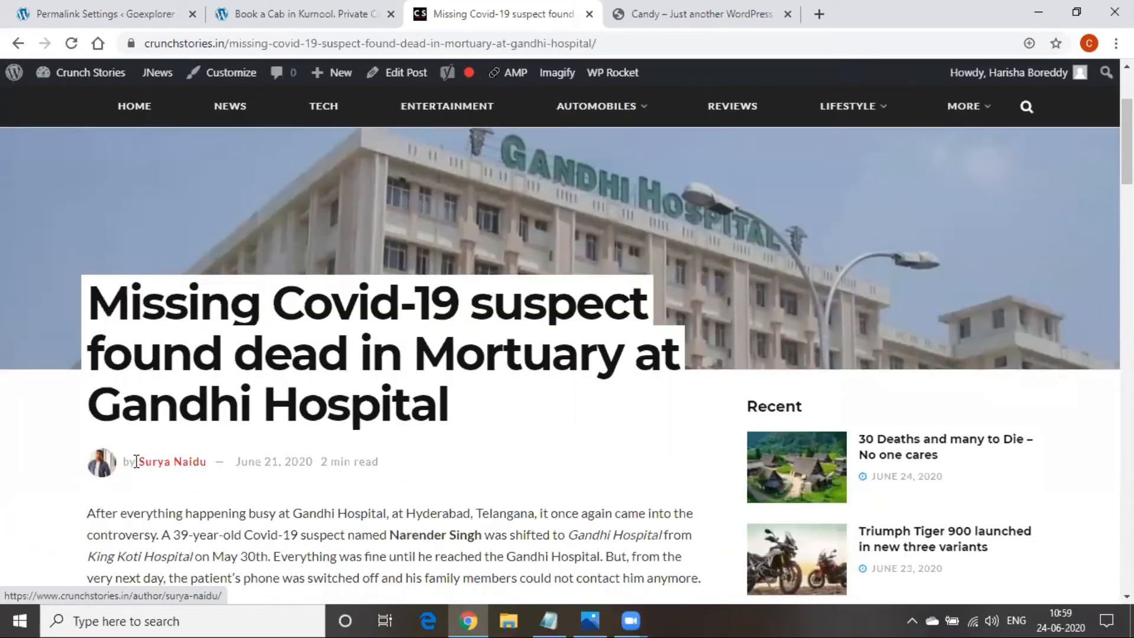
drag(136, 460, 320, 465)
click(260, 487)
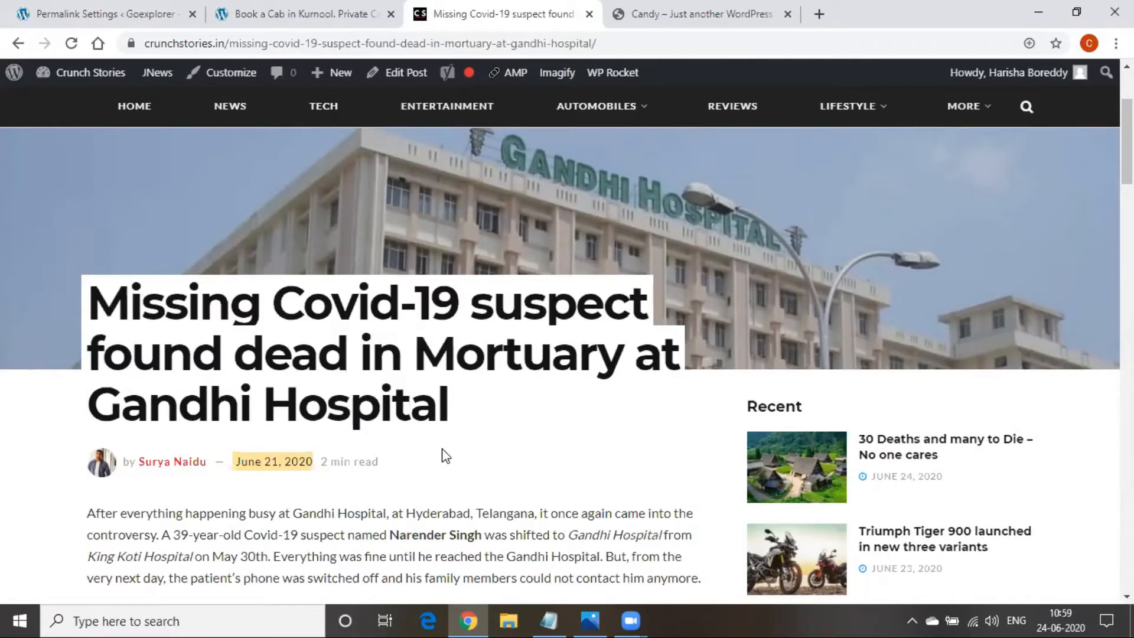
click(540, 610)
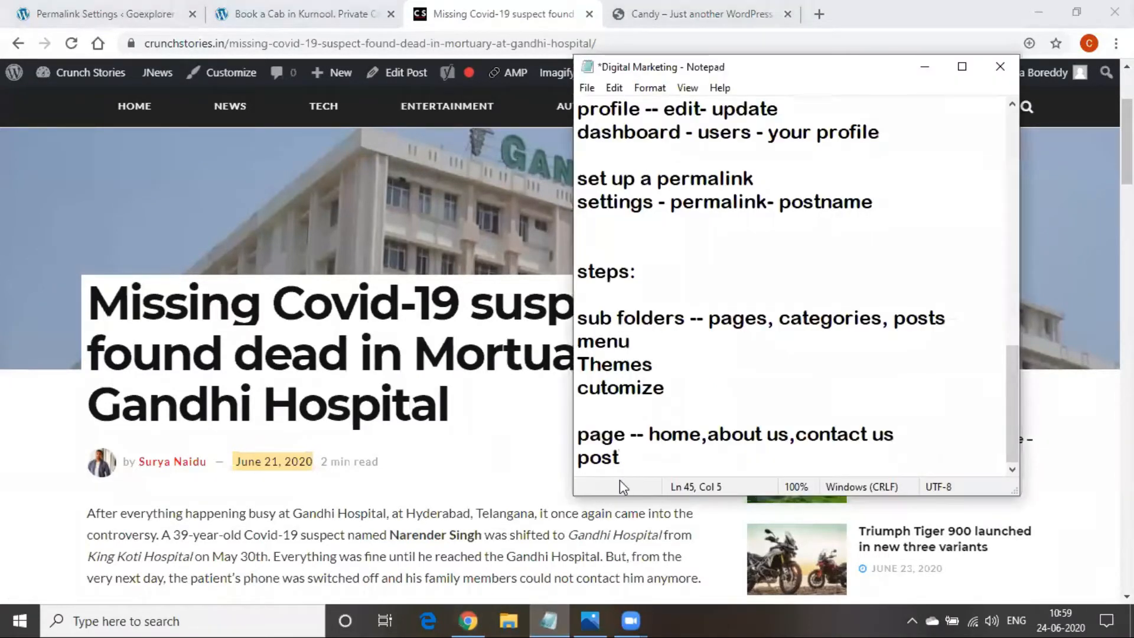
Add 'category' and 'digital marketing' lines below 'post' in the notes
key(Return)
text(c)
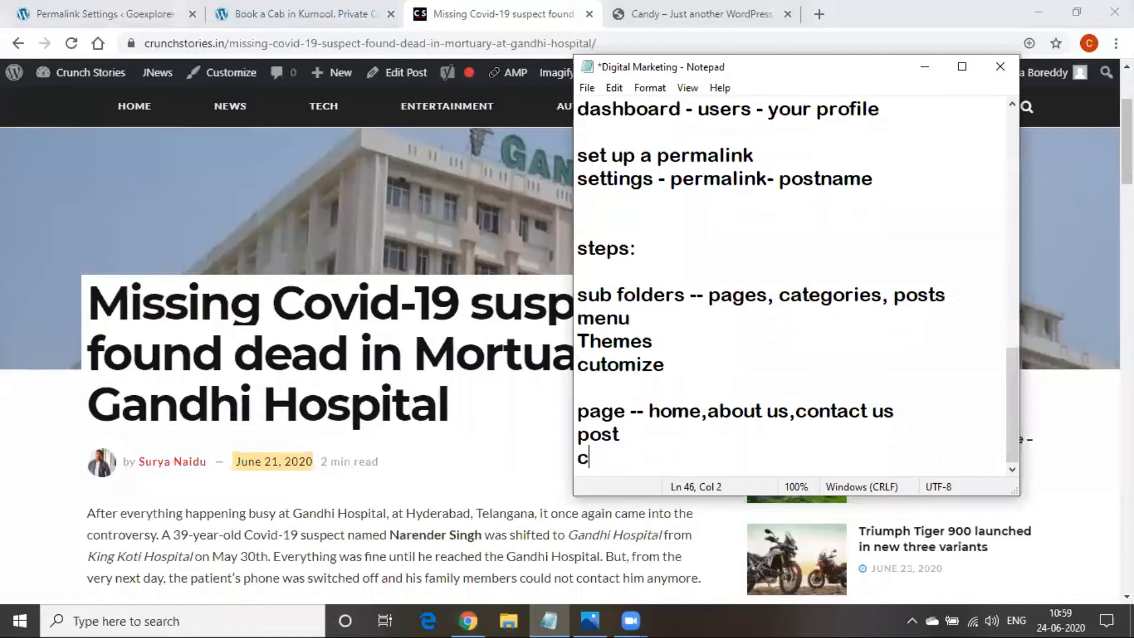
text(ategory)
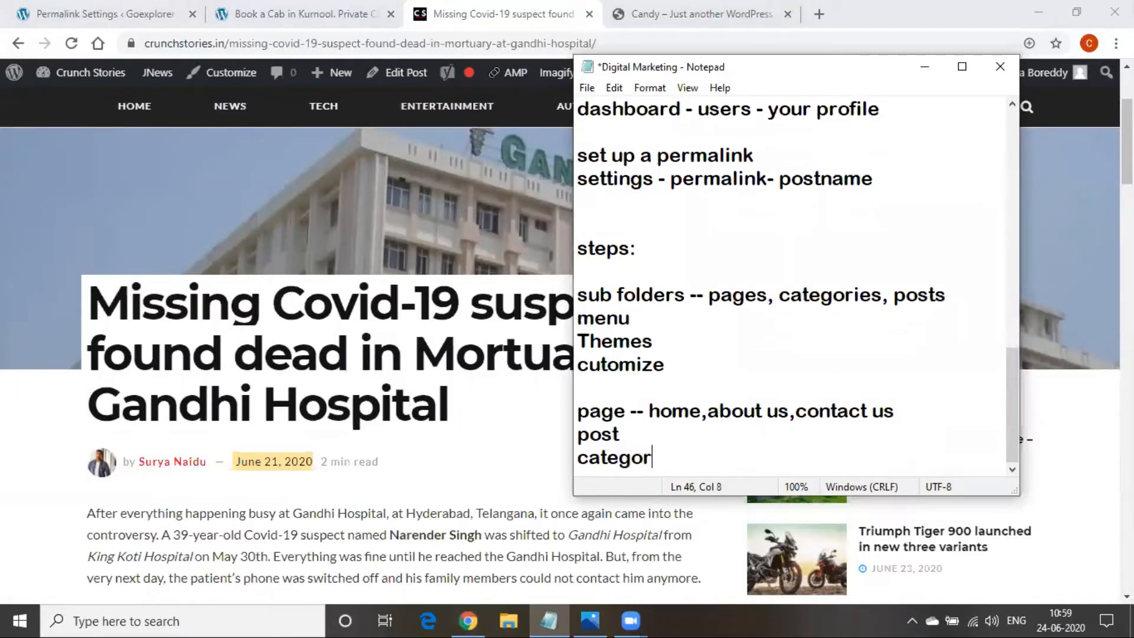
key(Return)
key(Return)
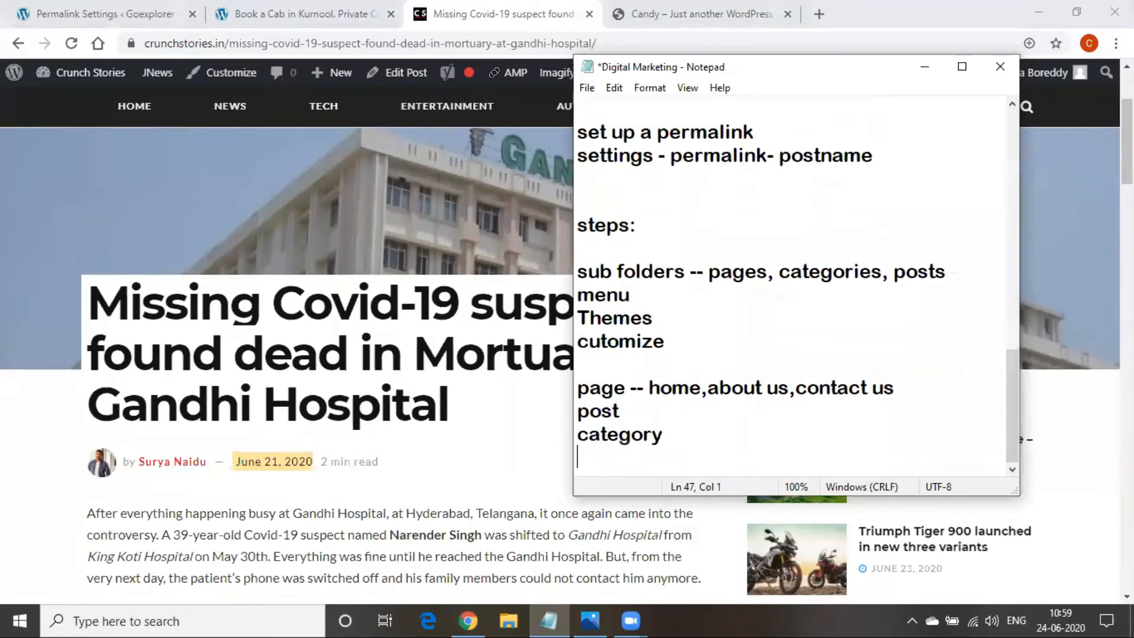
text(da)
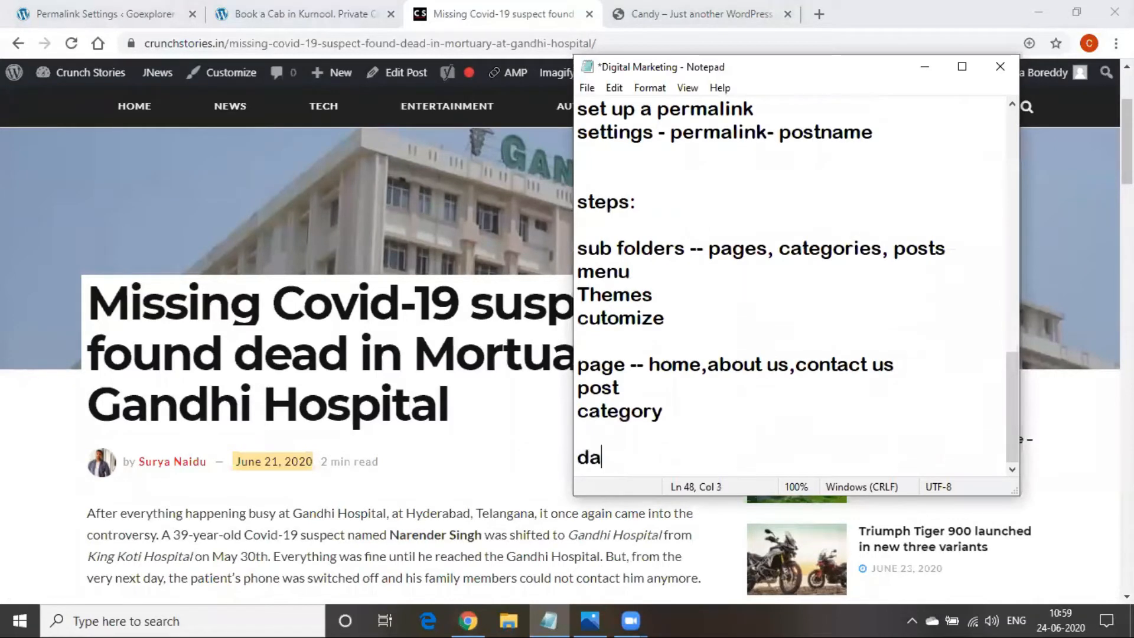
key(BackSpace)
text(igital mark)
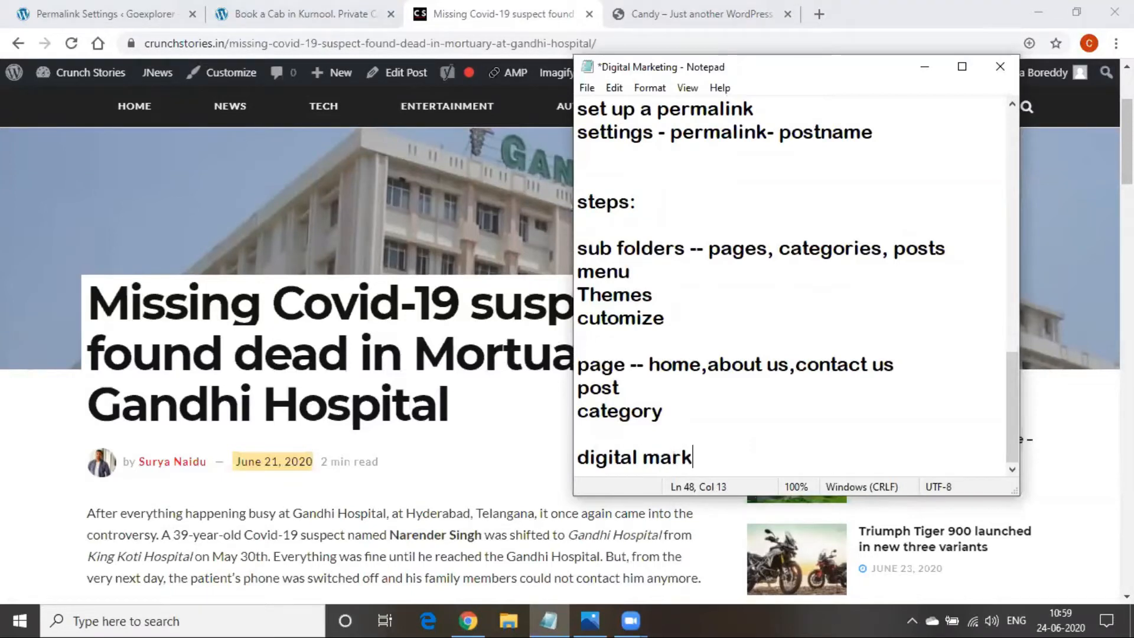
text(eting)
key(Return)
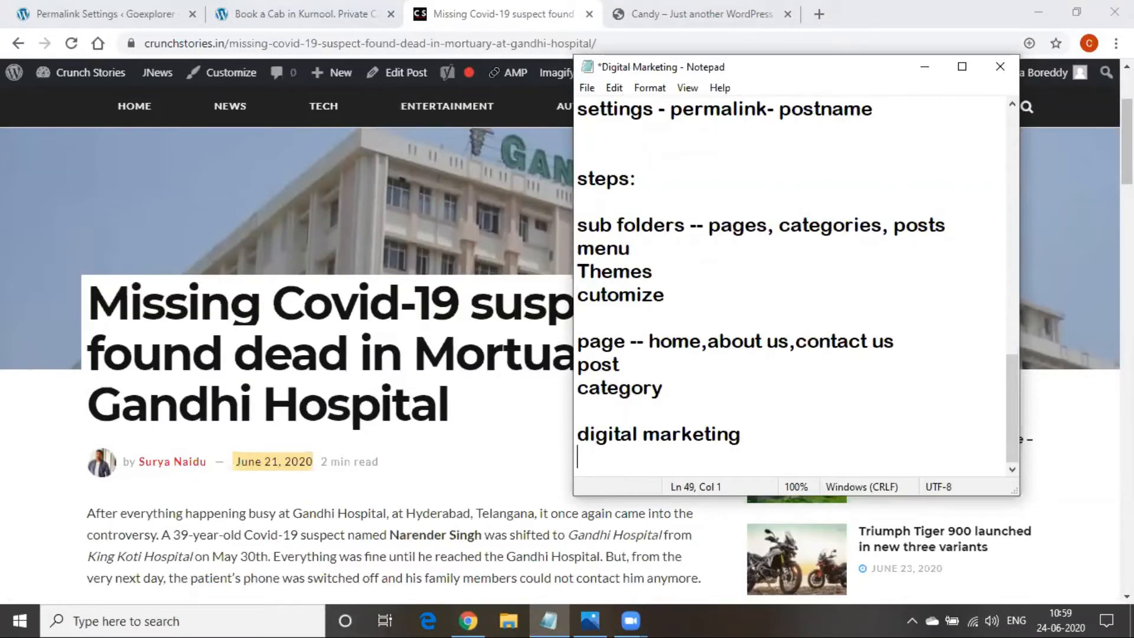
Add 'seo', 'google Ads' and 'smm' lines, then return to the Kurnool Cabs page
text(seo)
key(Return)
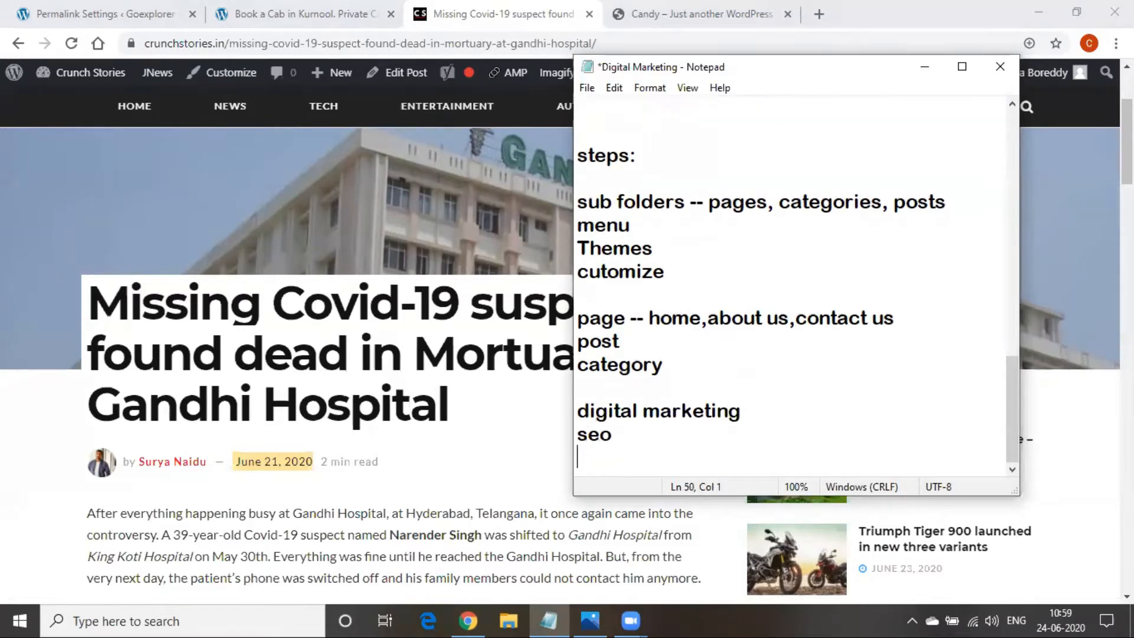
text(s)
key(BackSpace)
text(googl)
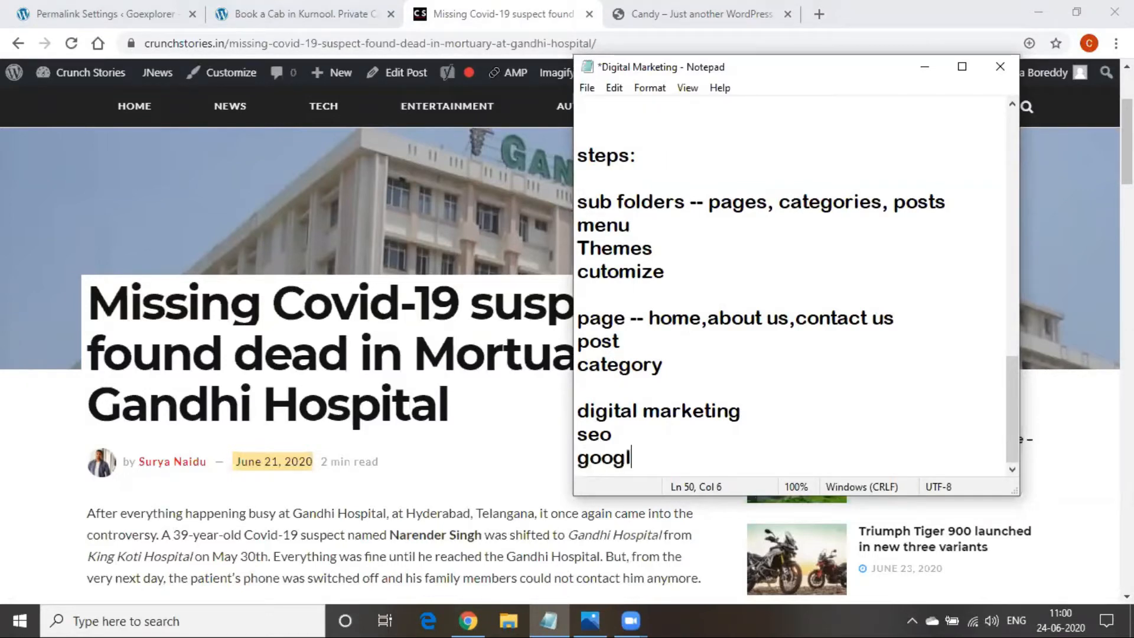
text(e Ads)
key(Return)
text(smm)
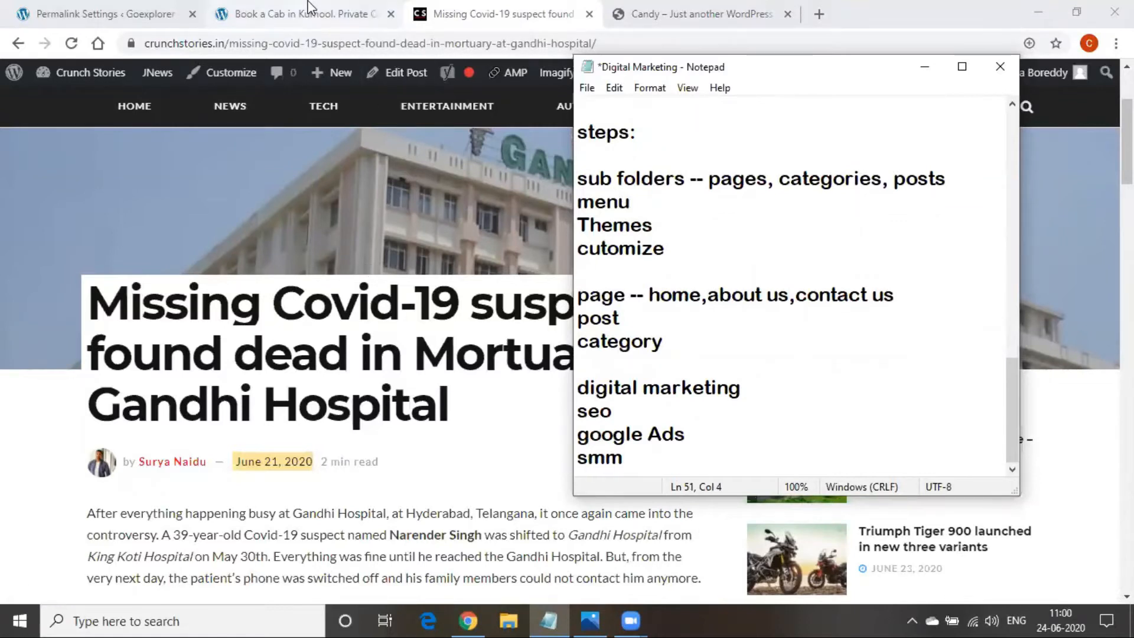
click(298, 14)
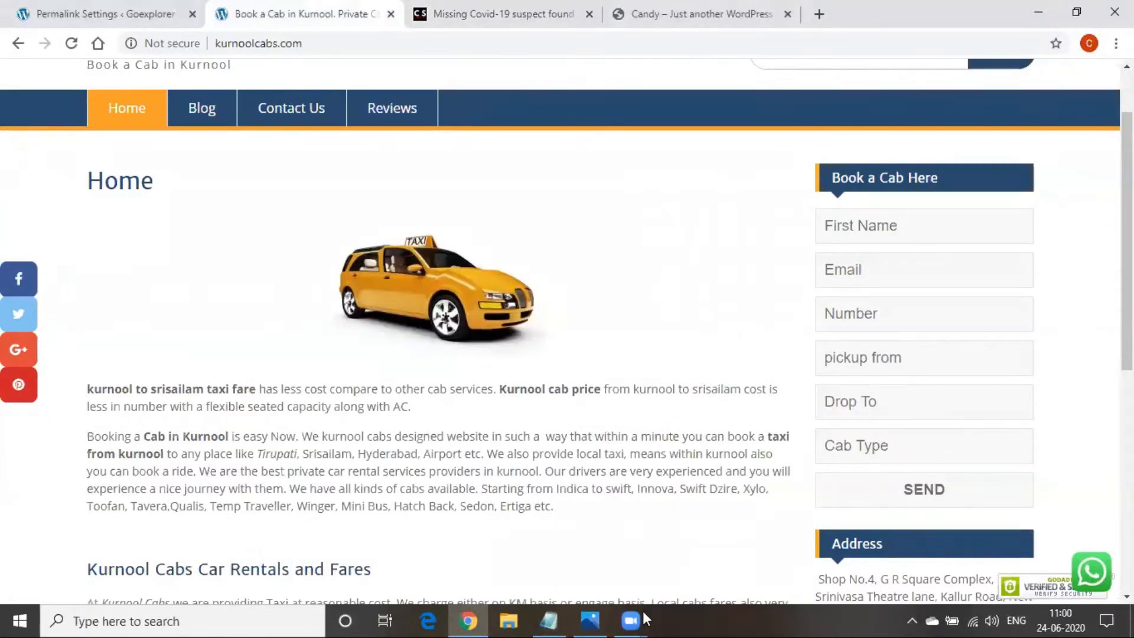
Select the seo, google Ads and smm lines in the notes, then switch to the Crunch Stories article
click(562, 610)
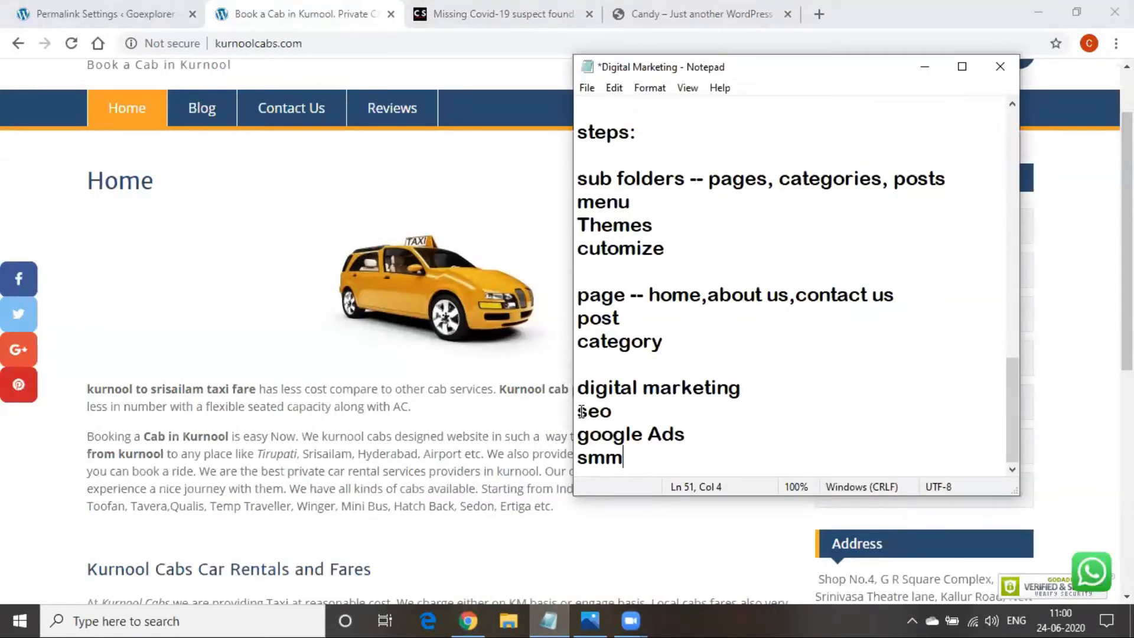
drag(579, 410, 623, 458)
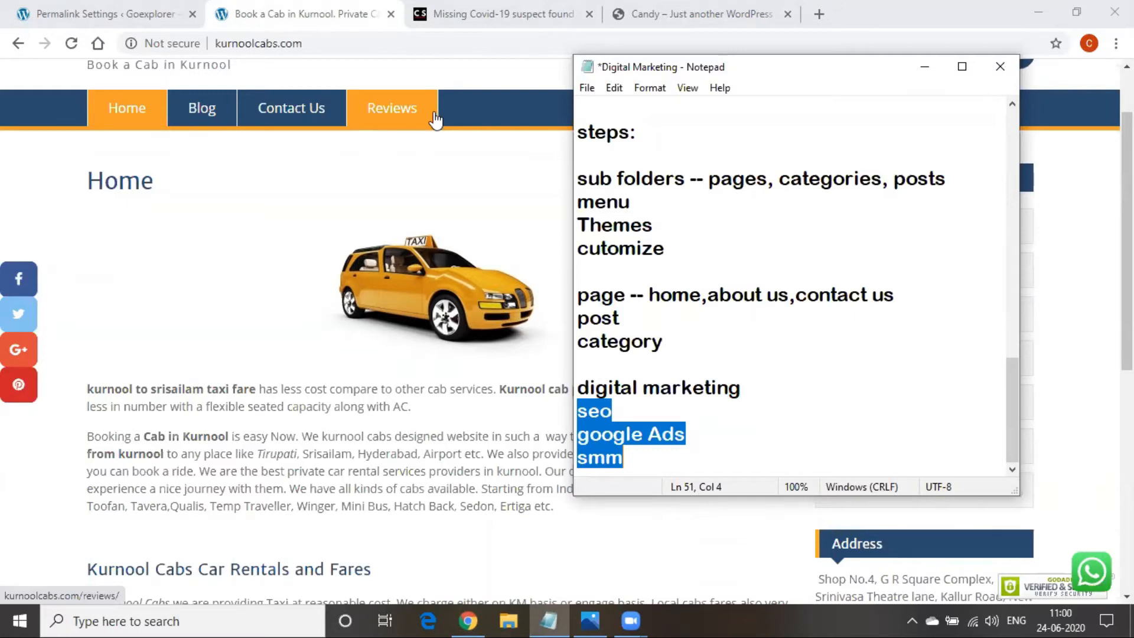
click(470, 20)
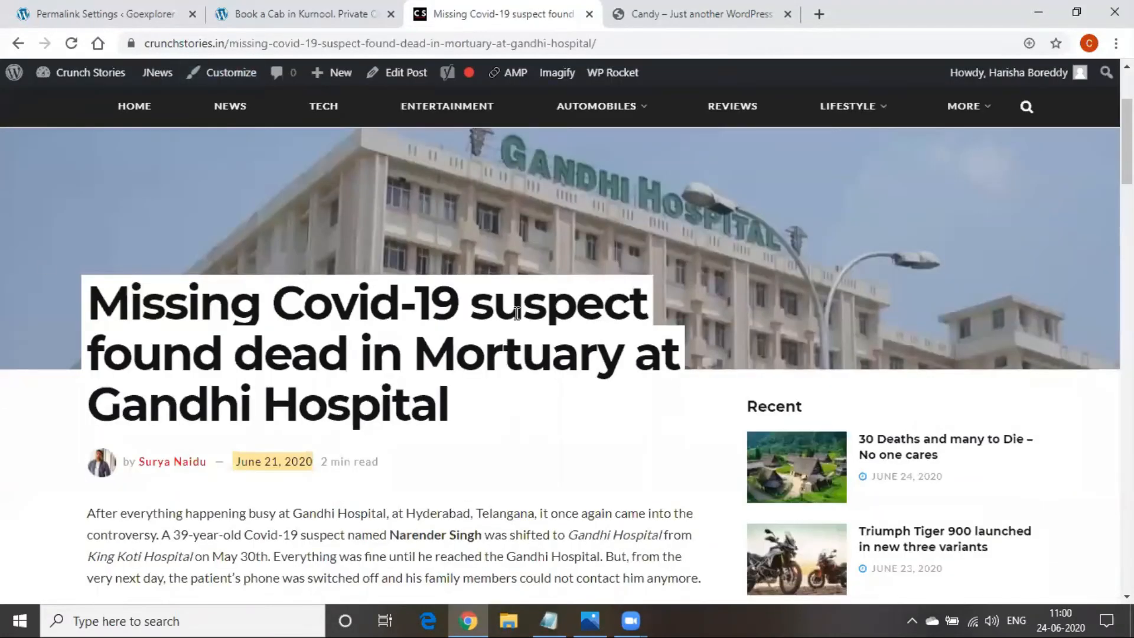
Look over the Crunch Stories AUTOMOBILES and LIFESTYLE menus, then bring the notes back in front
mouse_move(615, 120)
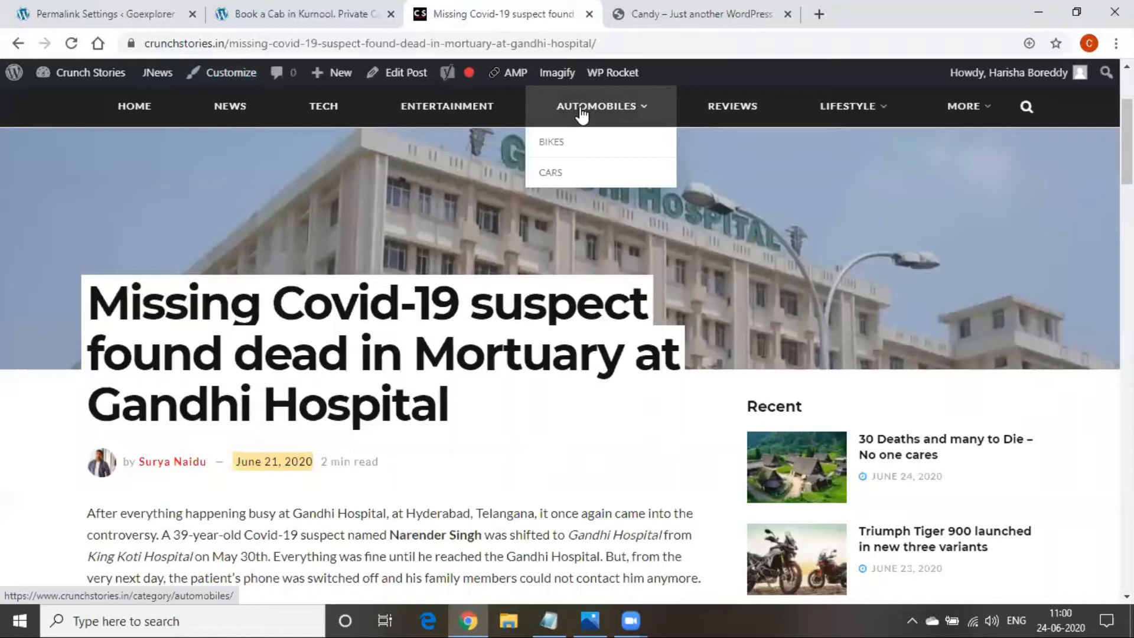
scroll(833, 302, up, 3)
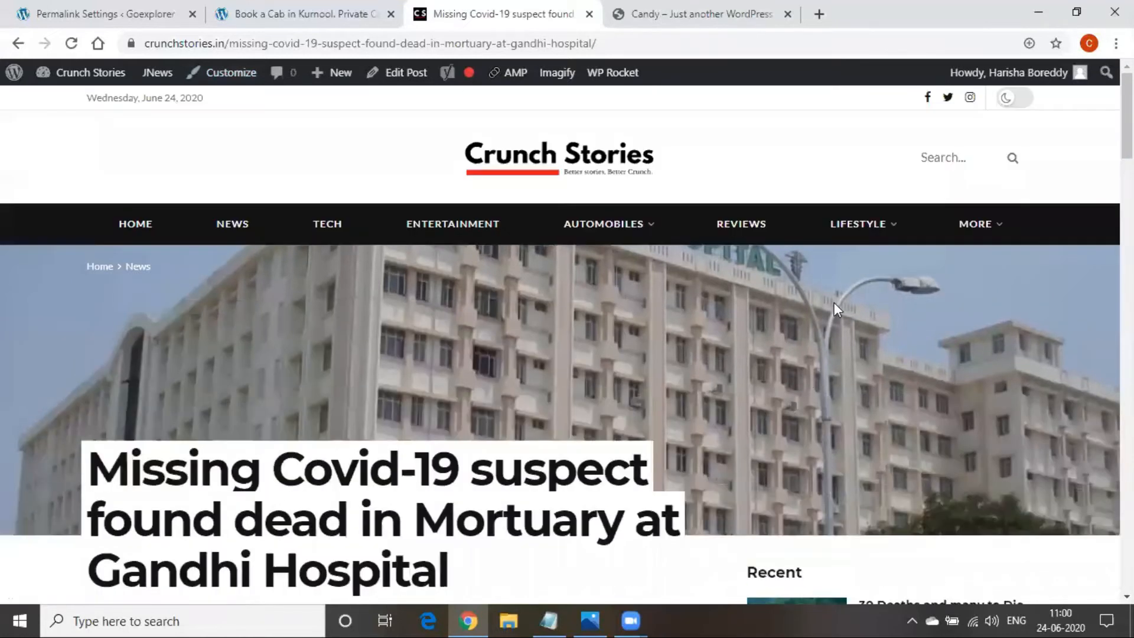
mouse_move(856, 229)
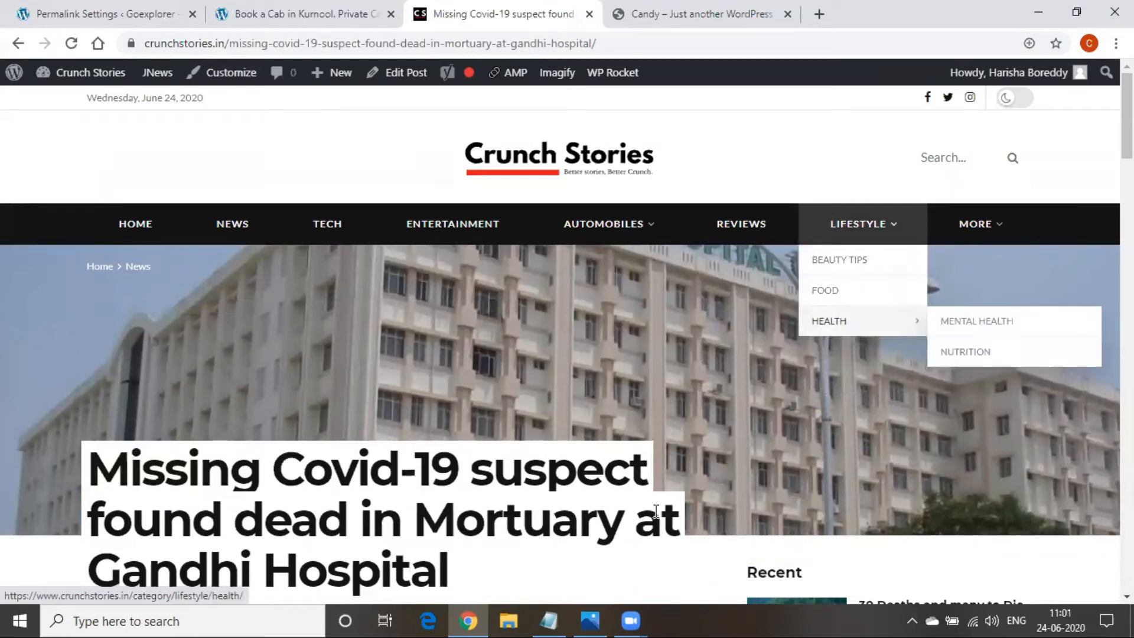
click(553, 620)
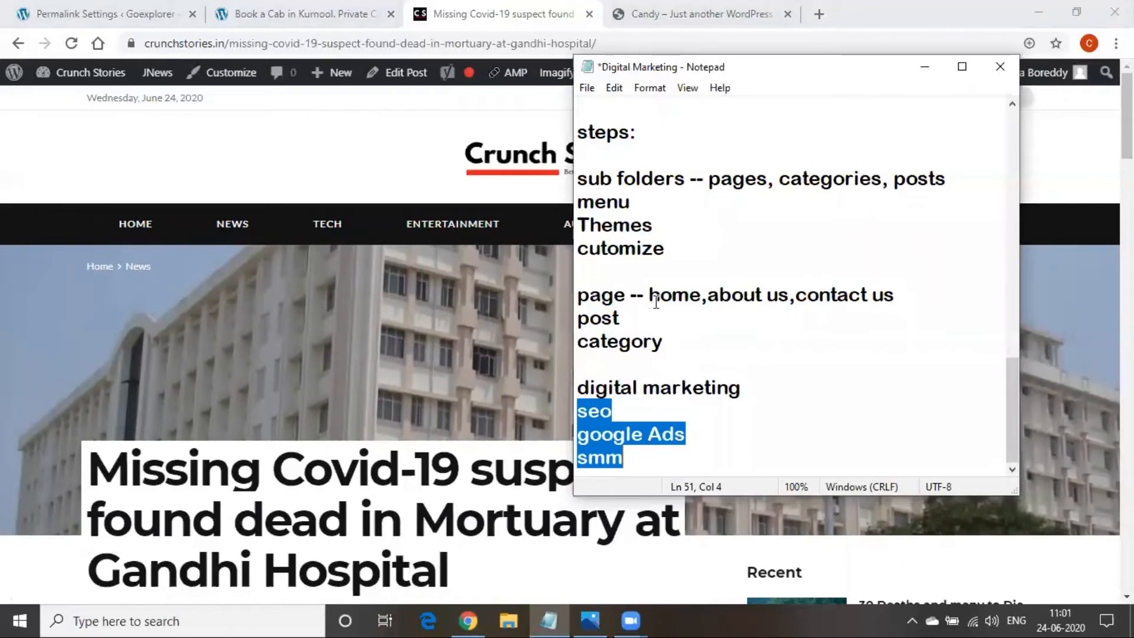
Add 'wordpress - dynamic' and 'create a page' lines below smm in the notes
click(639, 455)
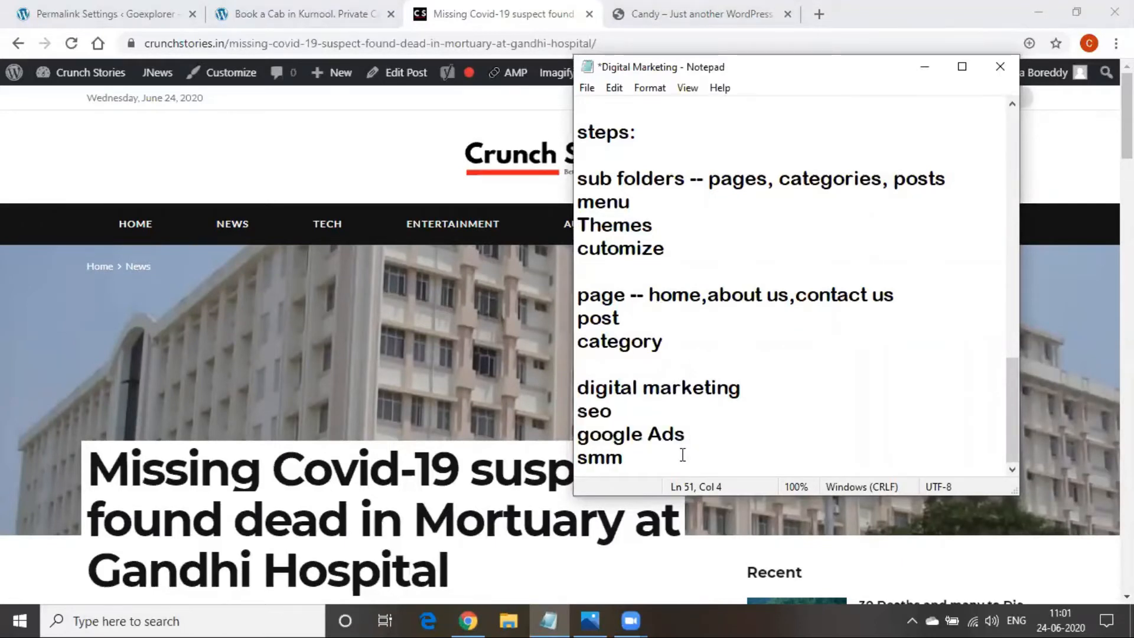
key(Return)
key(Return)
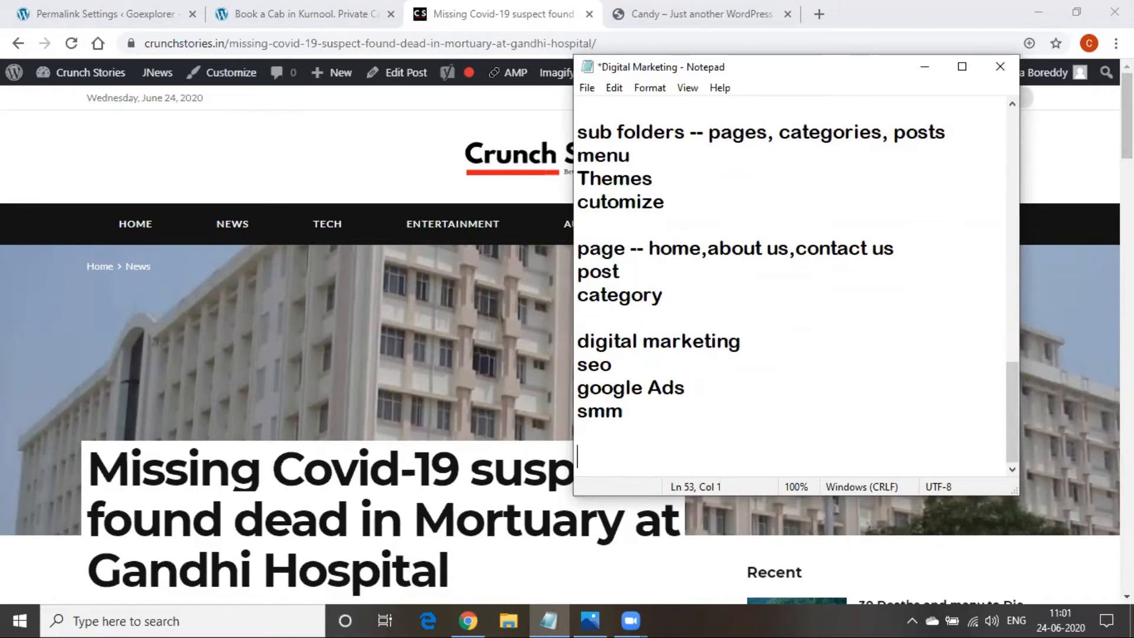
text(wordpre)
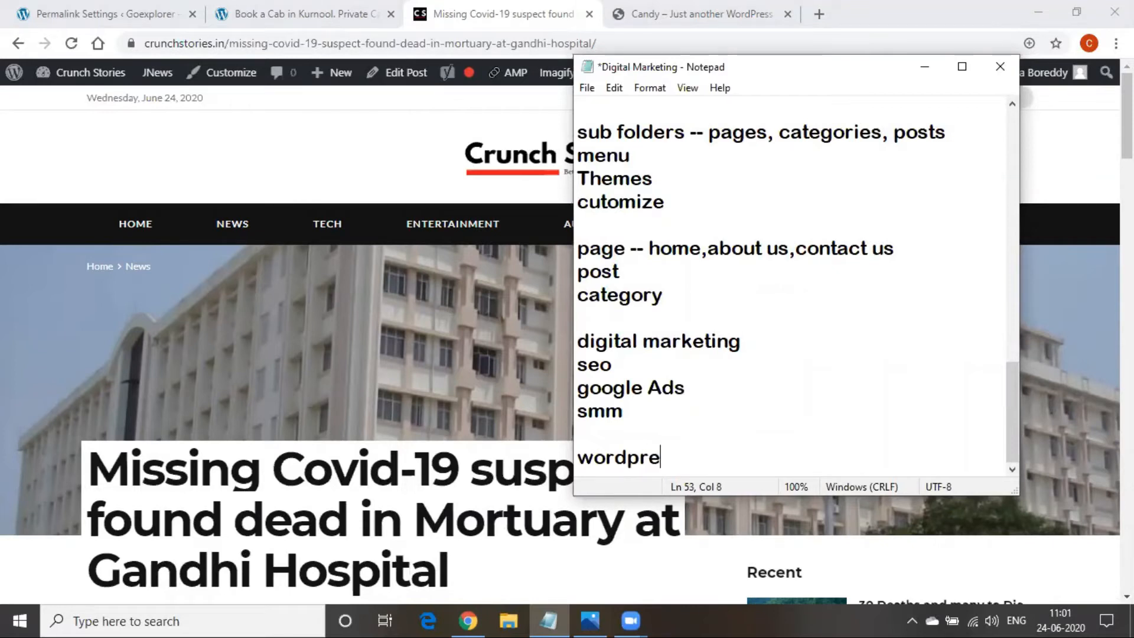
text(ss - dyn)
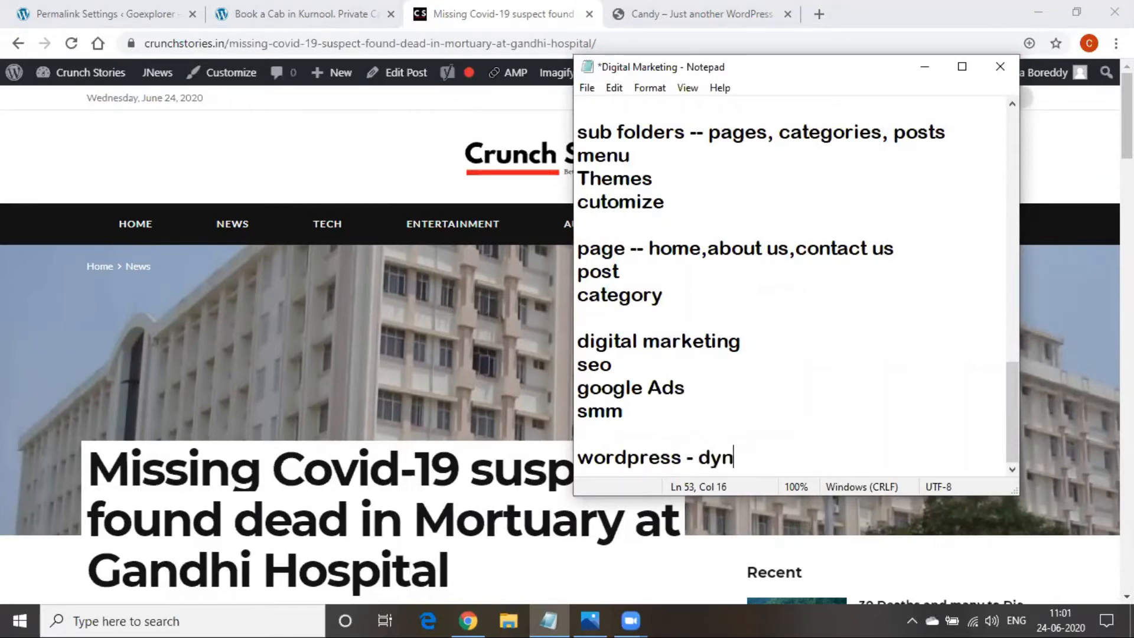
text(amics)
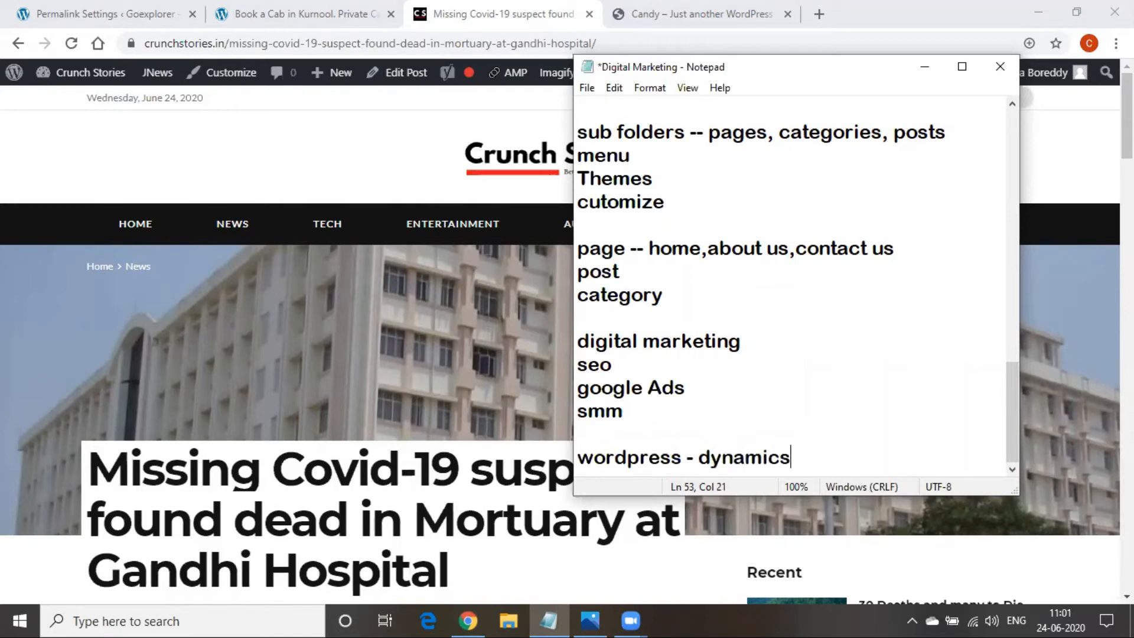
key(BackSpace)
key(Return)
key(Return)
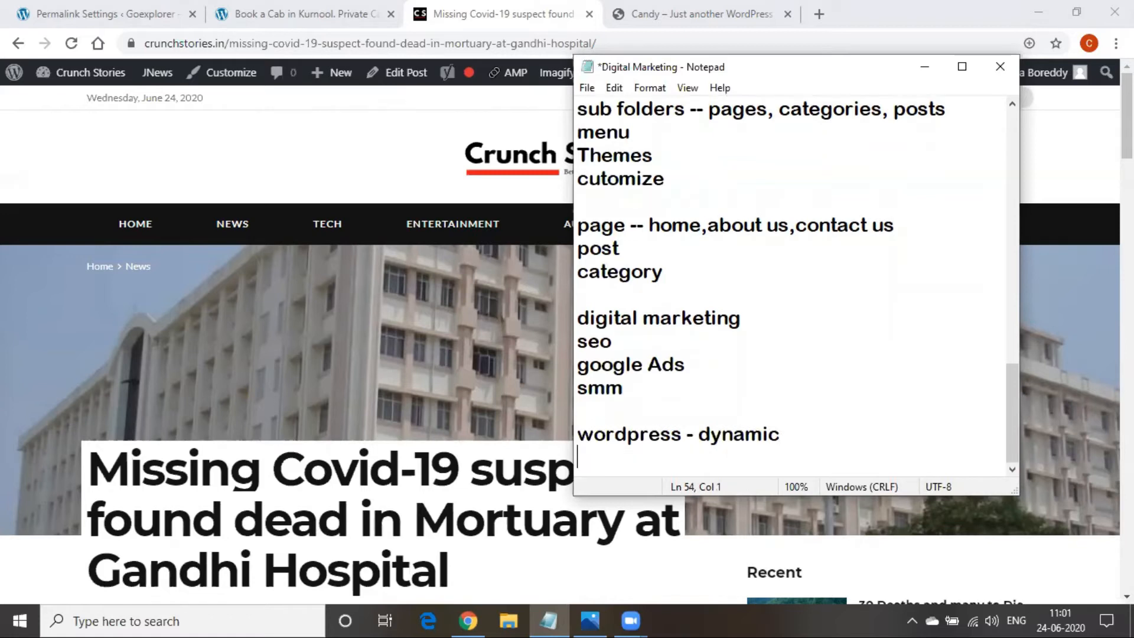
text(cre)
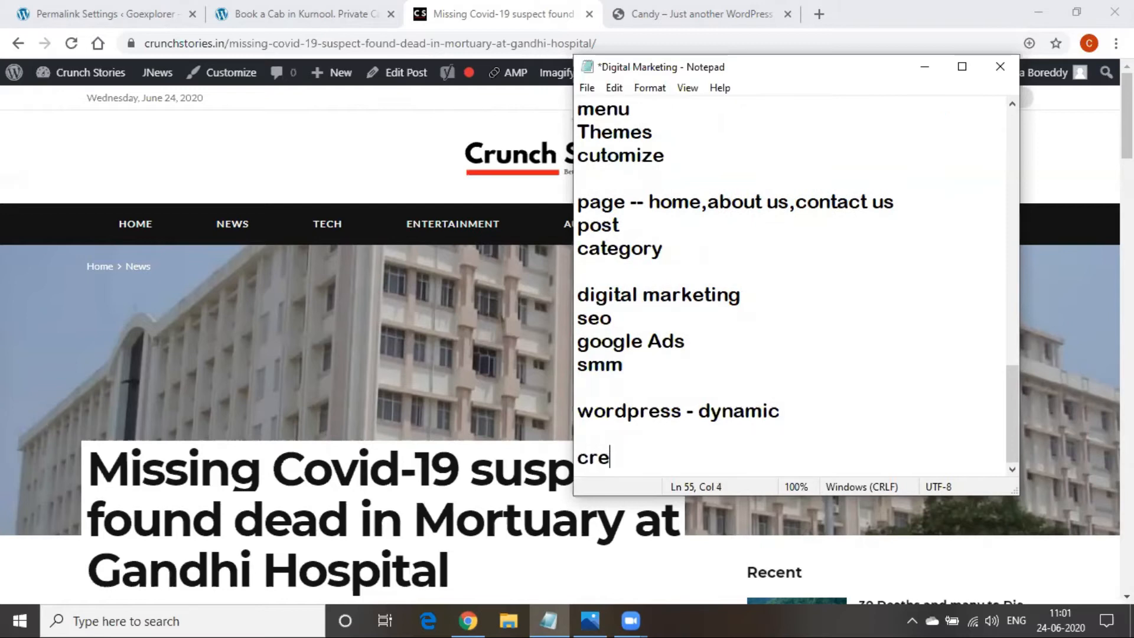
text(ate a page)
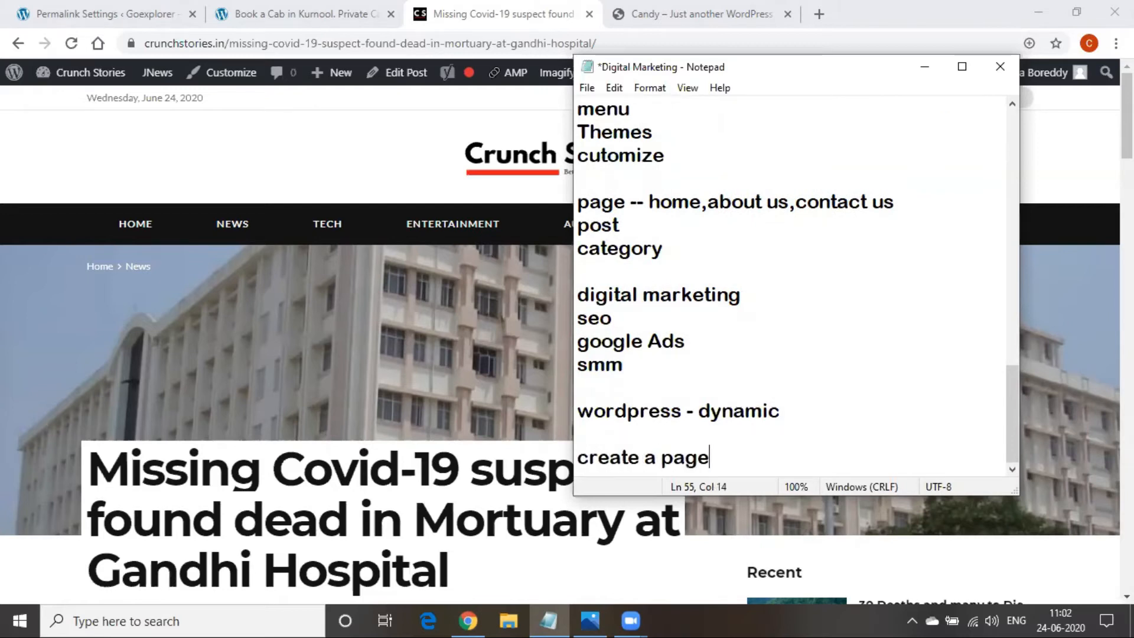
Hide the notes and go from the Goexplorer dashboard to All Pages
click(924, 67)
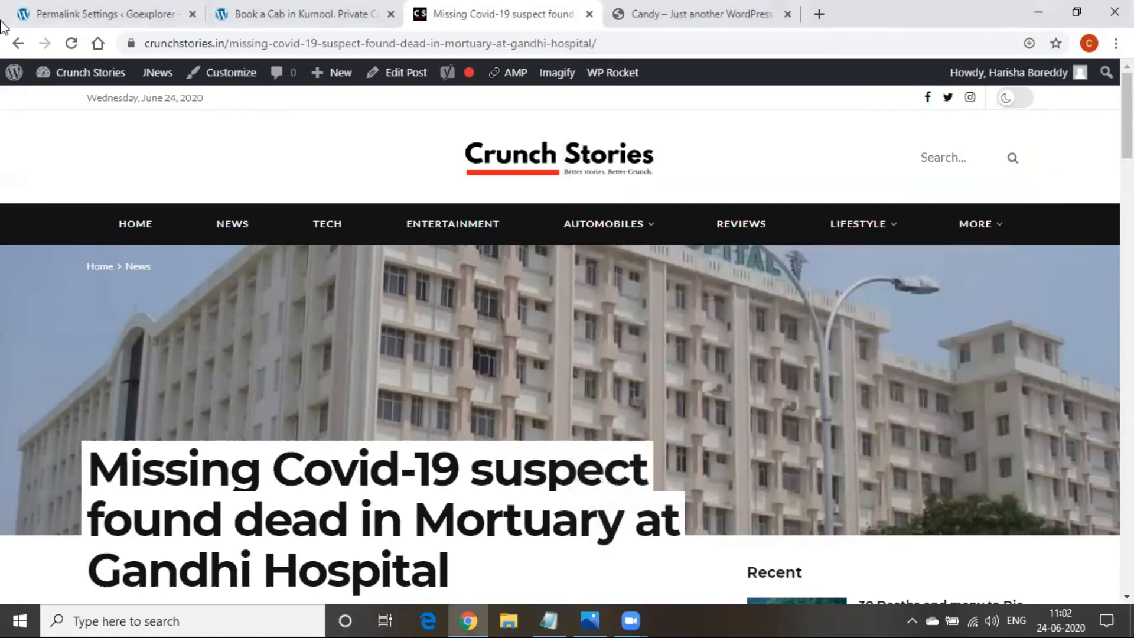
click(113, 16)
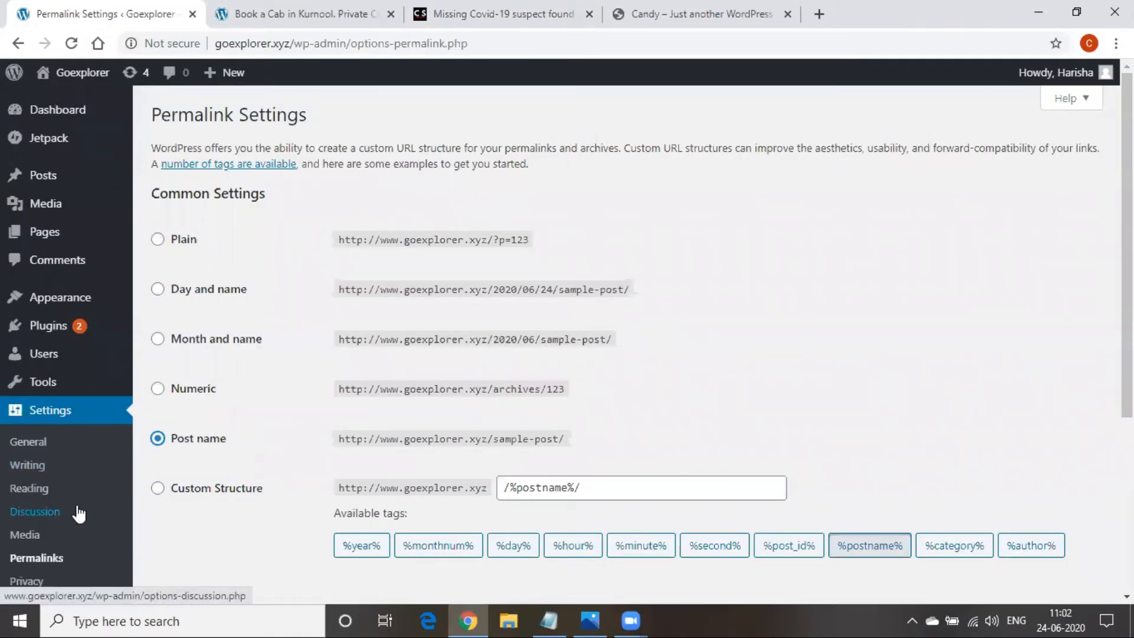
click(83, 115)
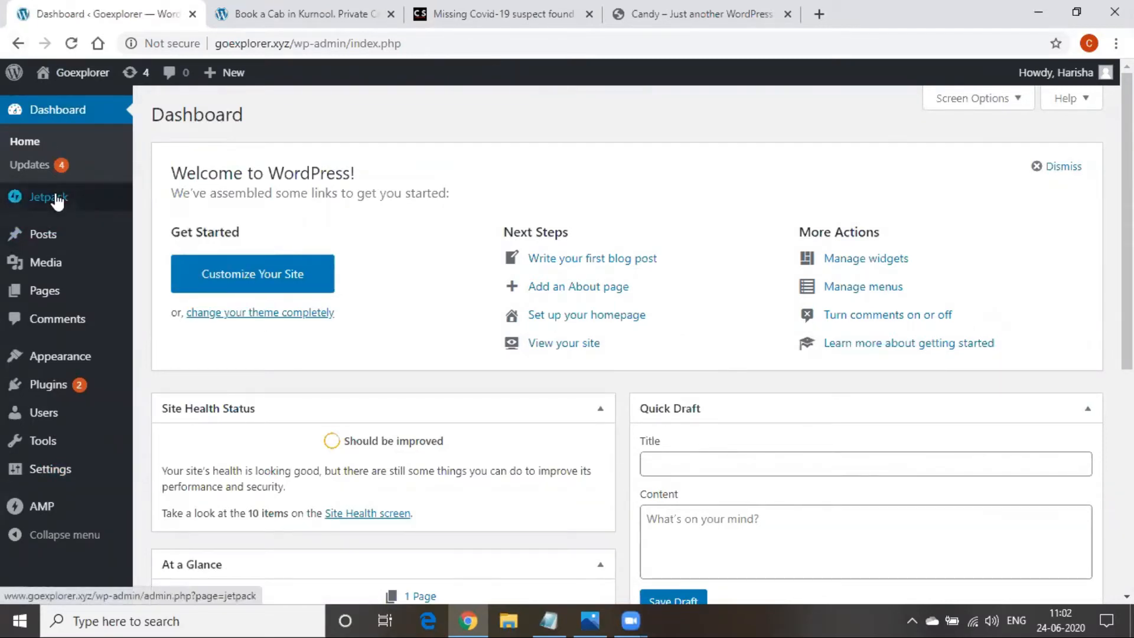
mouse_move(46, 296)
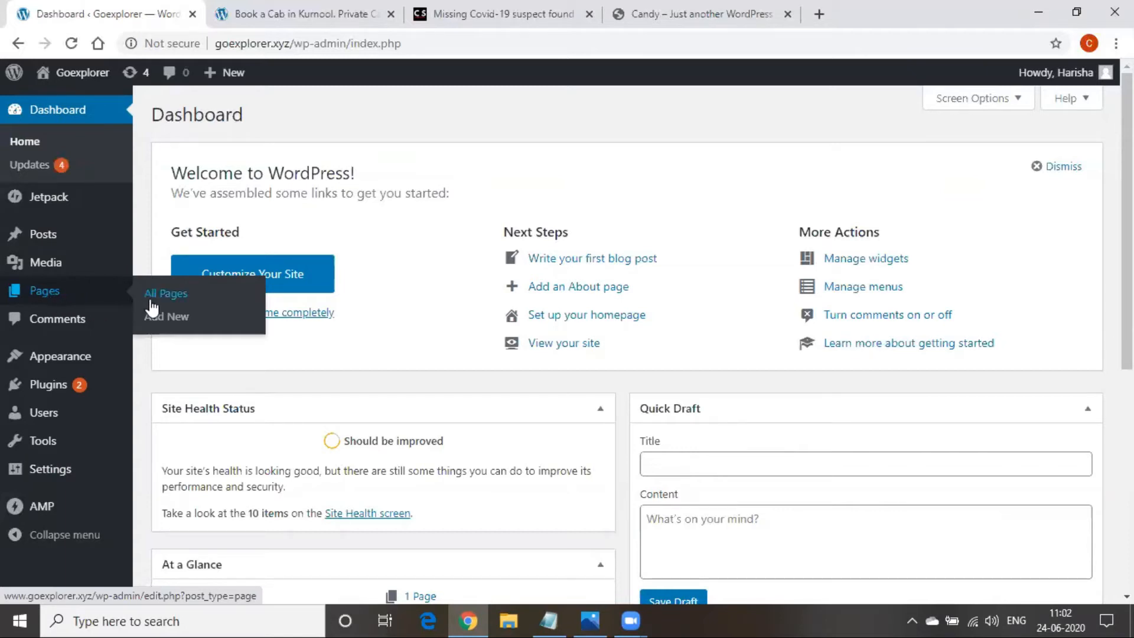
click(67, 300)
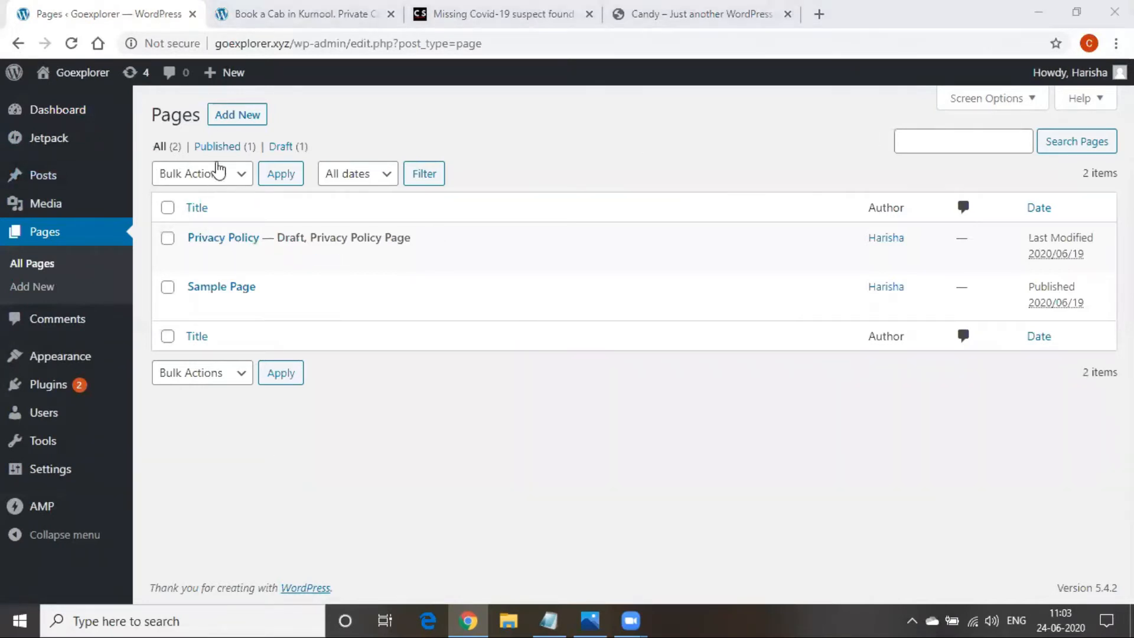
Load goexplorer.xyz in the cab site's tab, scroll through it, then return to the Pages admin
click(283, 13)
click(278, 43)
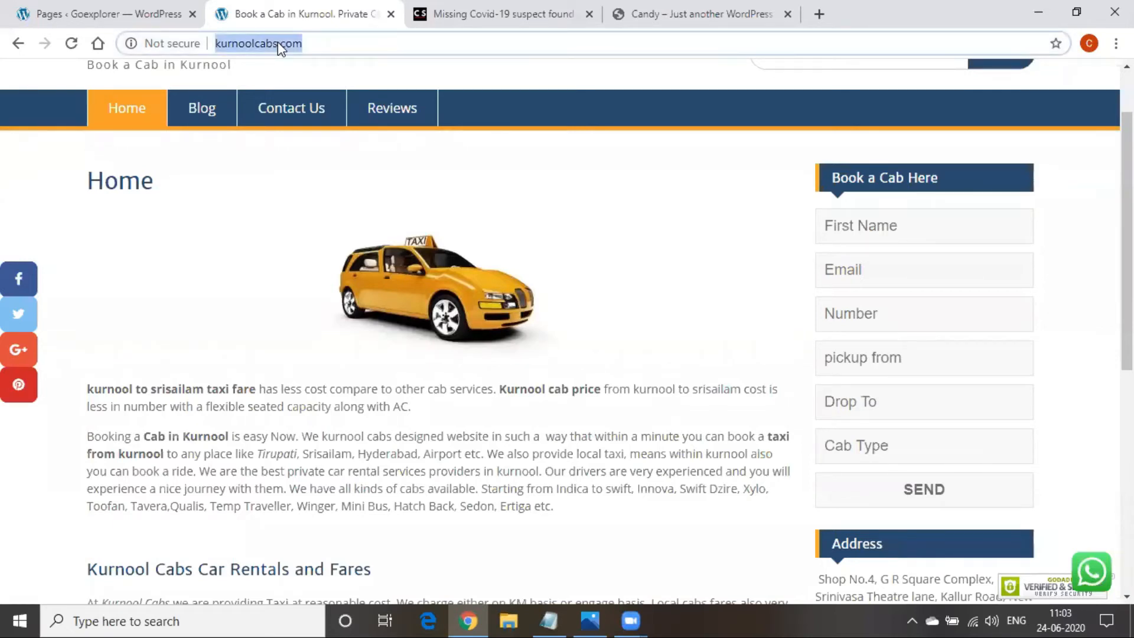
text(goexplorer.xyz)
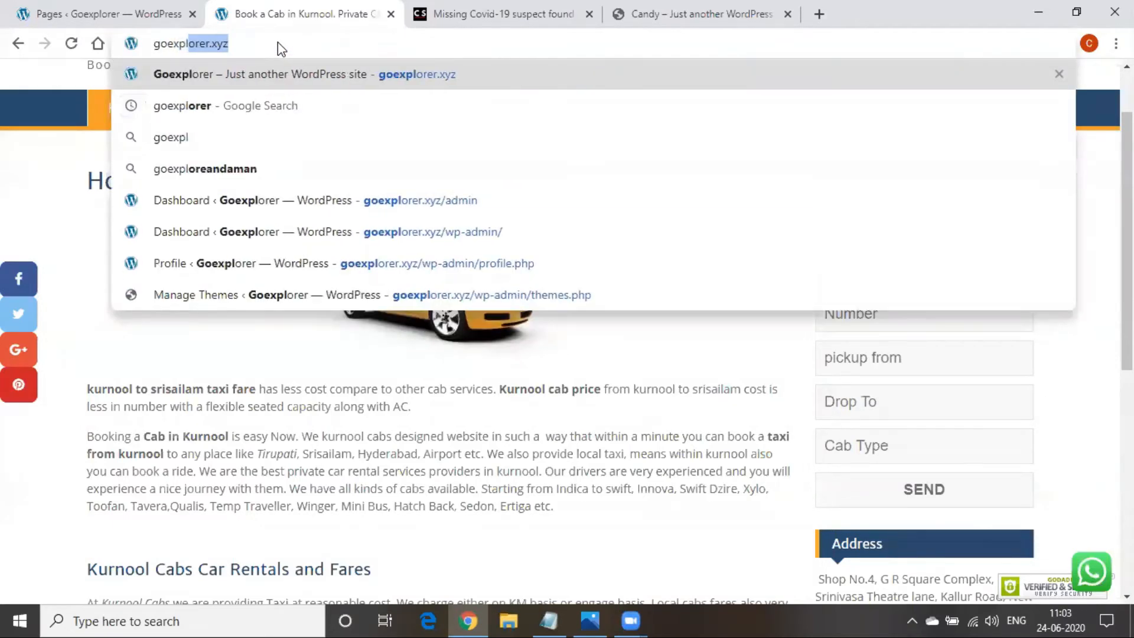
key(Return)
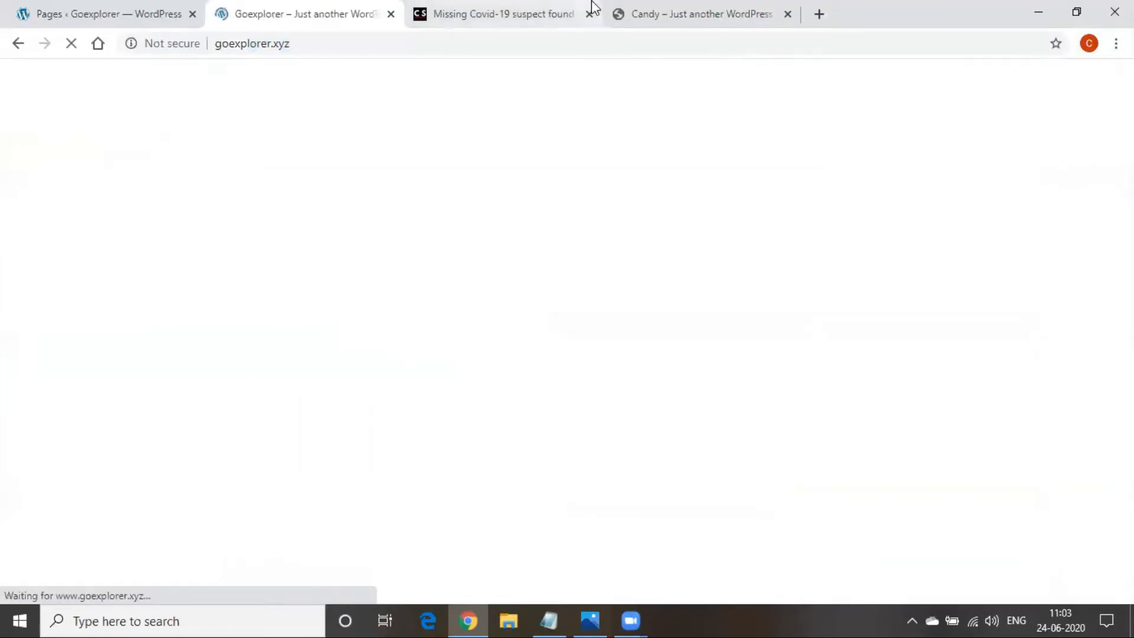
scroll(699, 283, down, 10)
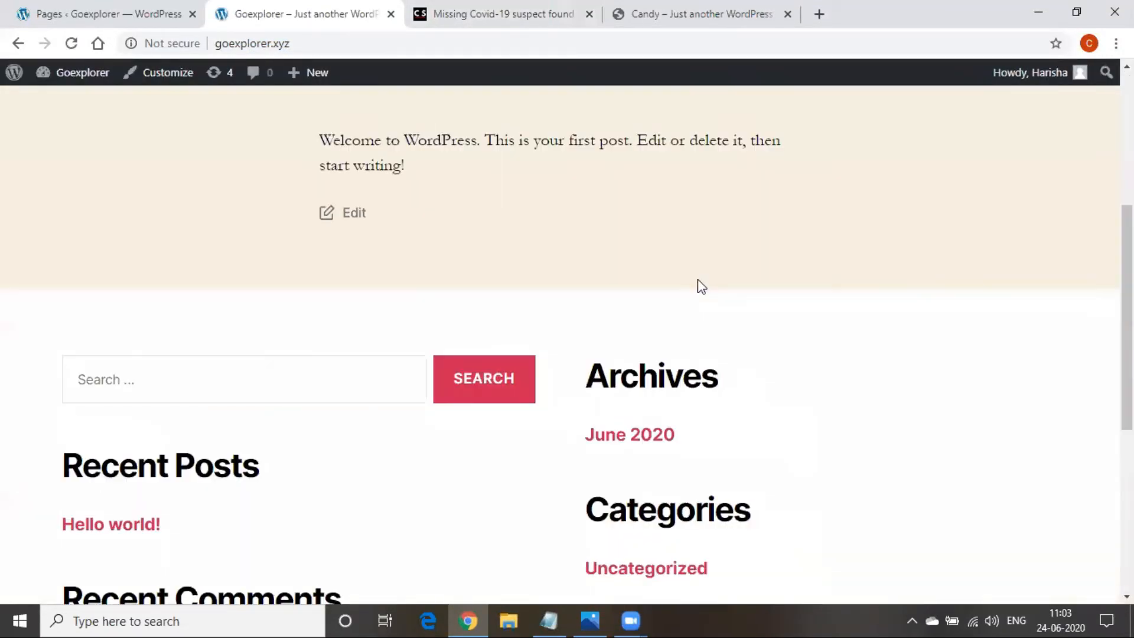
scroll(204, 479, down, 1)
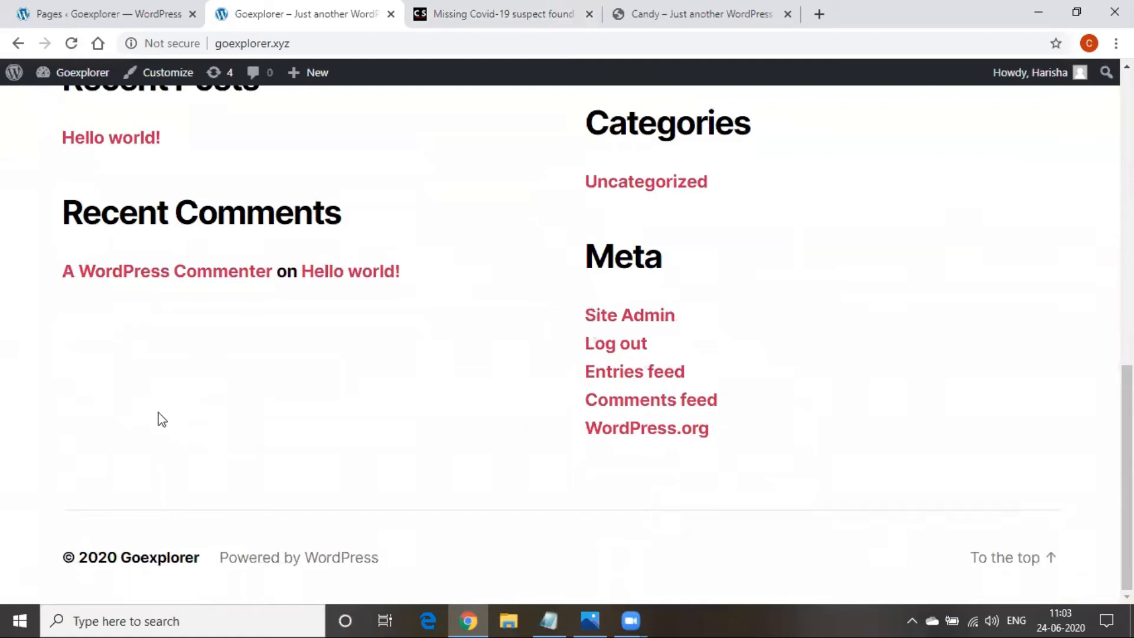
scroll(160, 417, up, 4)
scroll(160, 418, up, 4)
scroll(154, 409, up, 5)
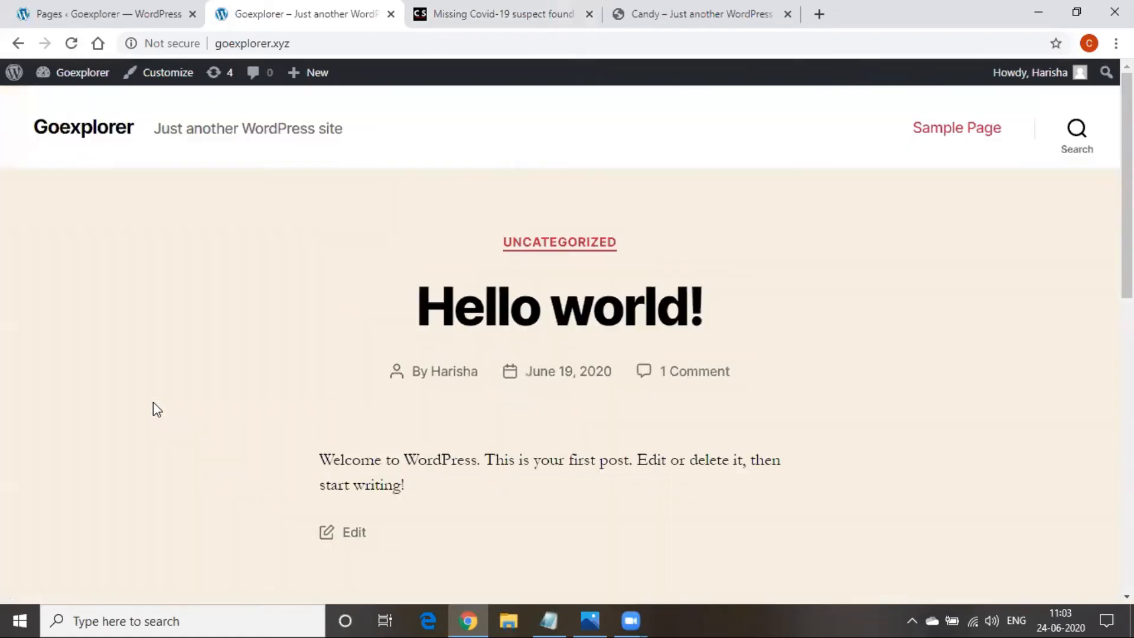
click(34, 21)
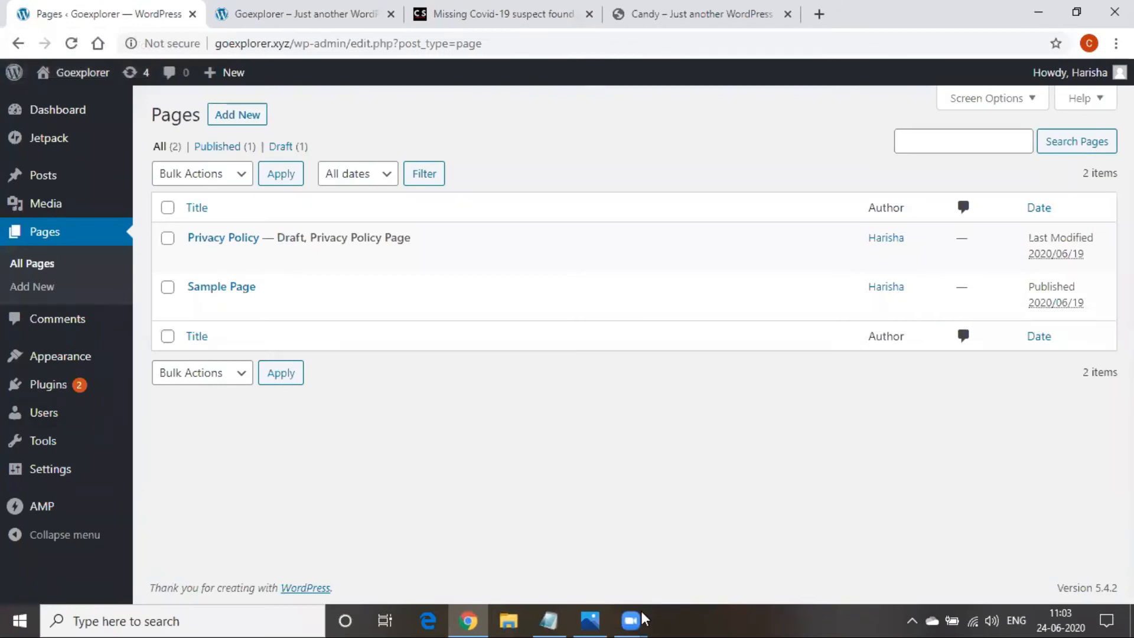
Trash the Privacy Policy and Sample Page pages, then begin a new page with Add New
click(560, 620)
click(559, 614)
mouse_move(228, 322)
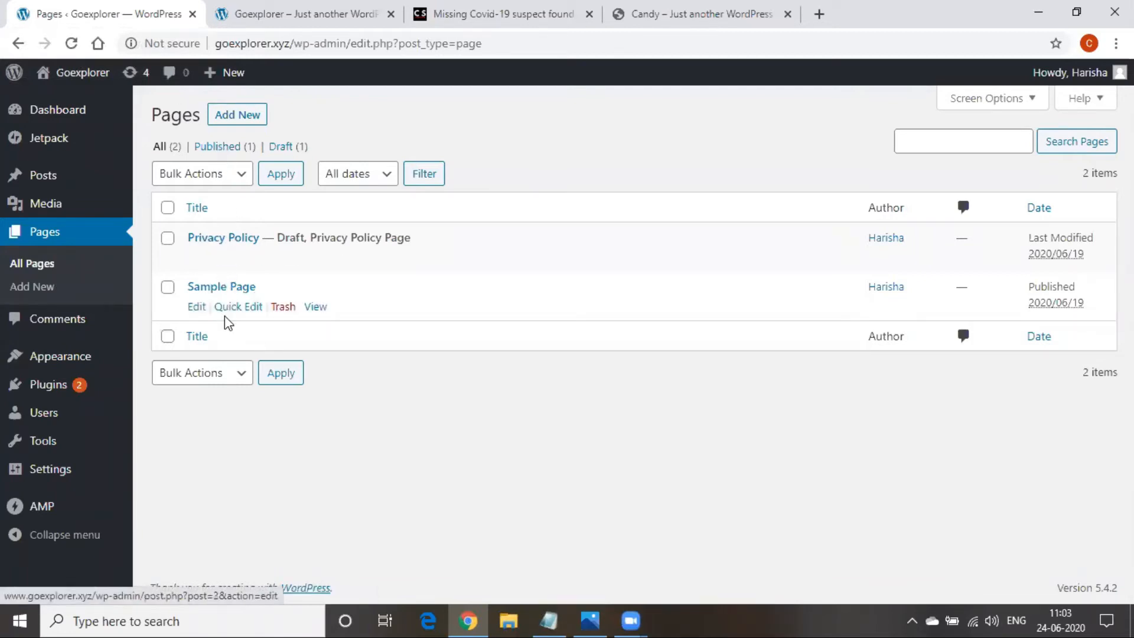
mouse_move(238, 266)
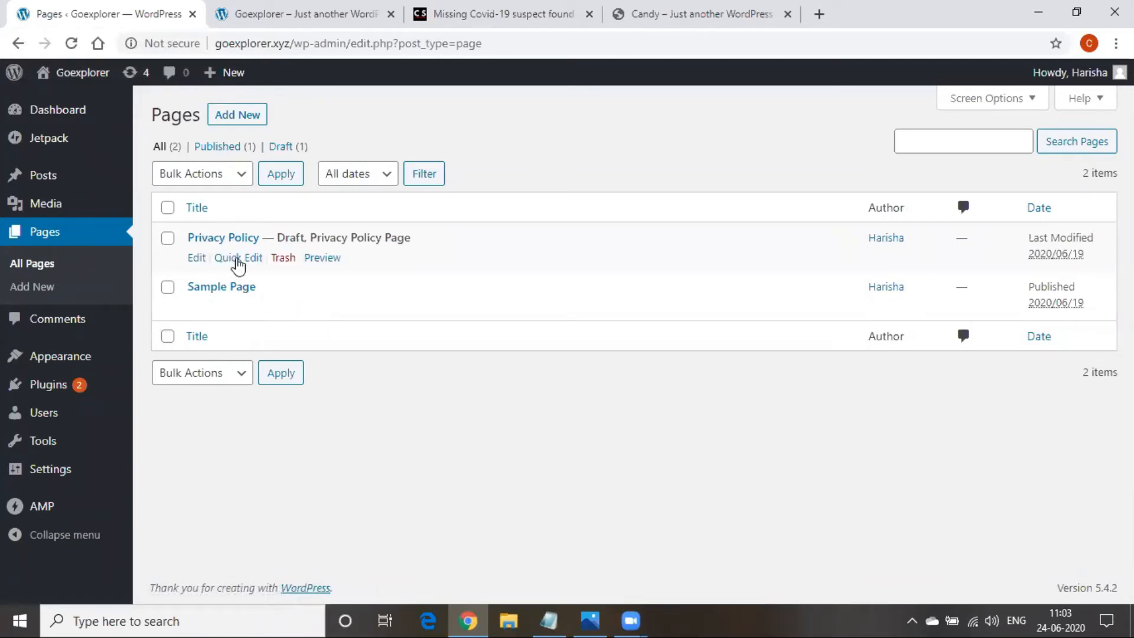
click(283, 261)
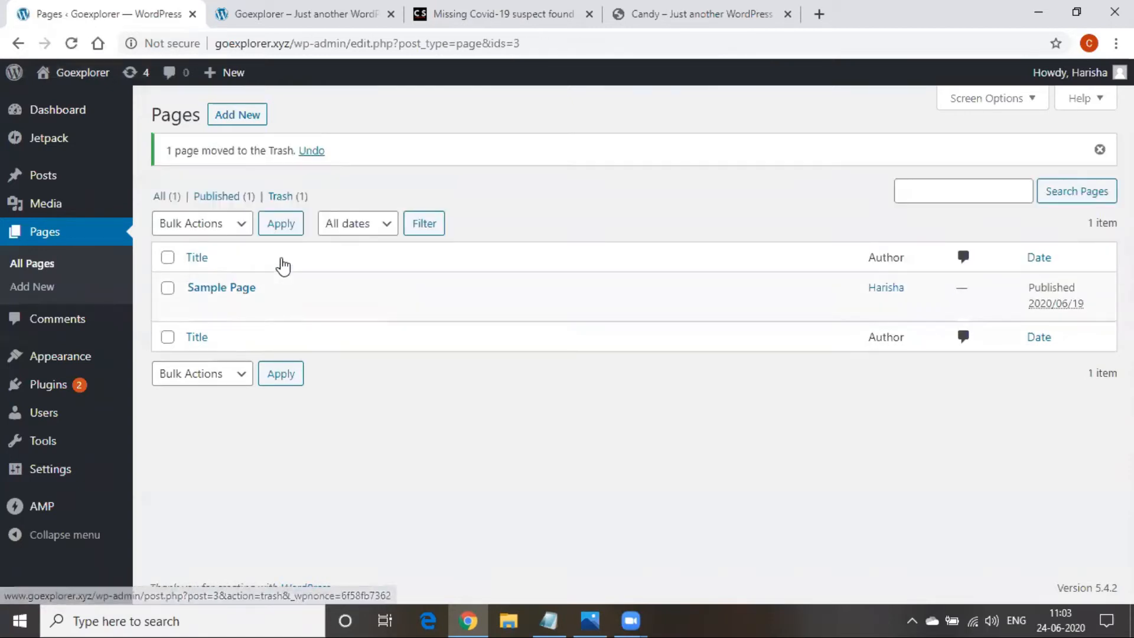
click(283, 308)
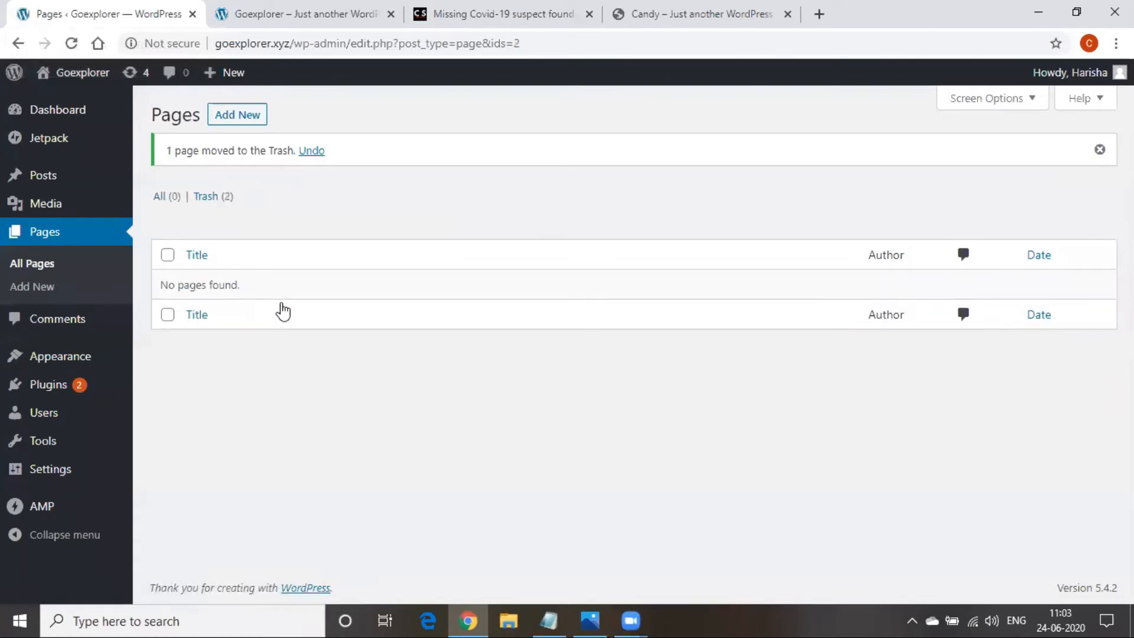
click(224, 117)
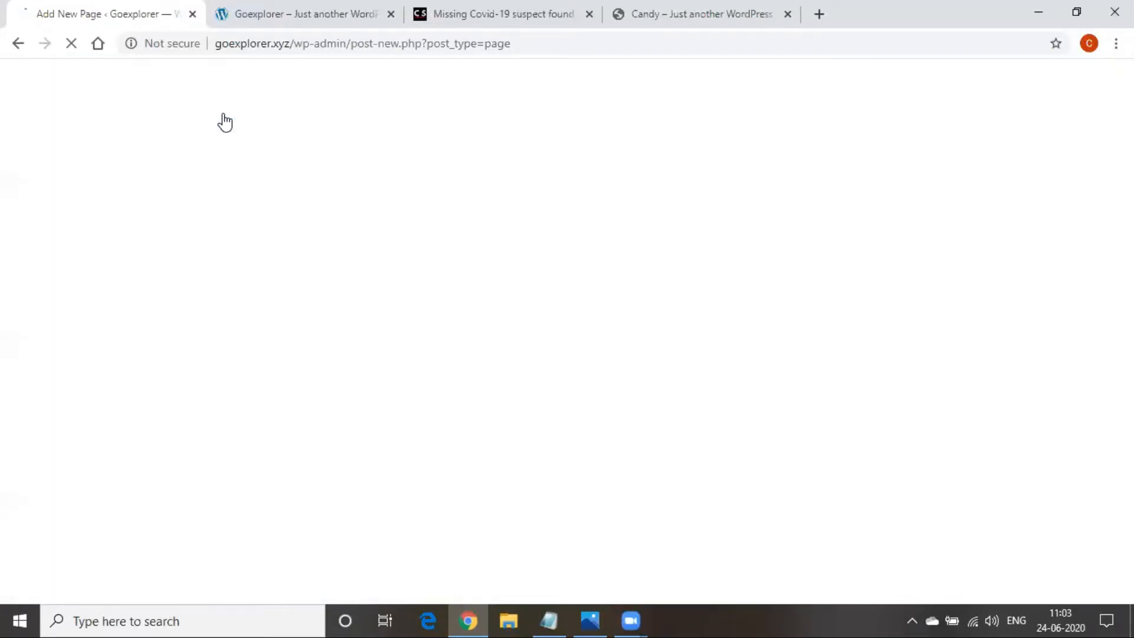
Dismiss the block editor welcome guide, then bring the Digital Marketing notes back up
click(549, 620)
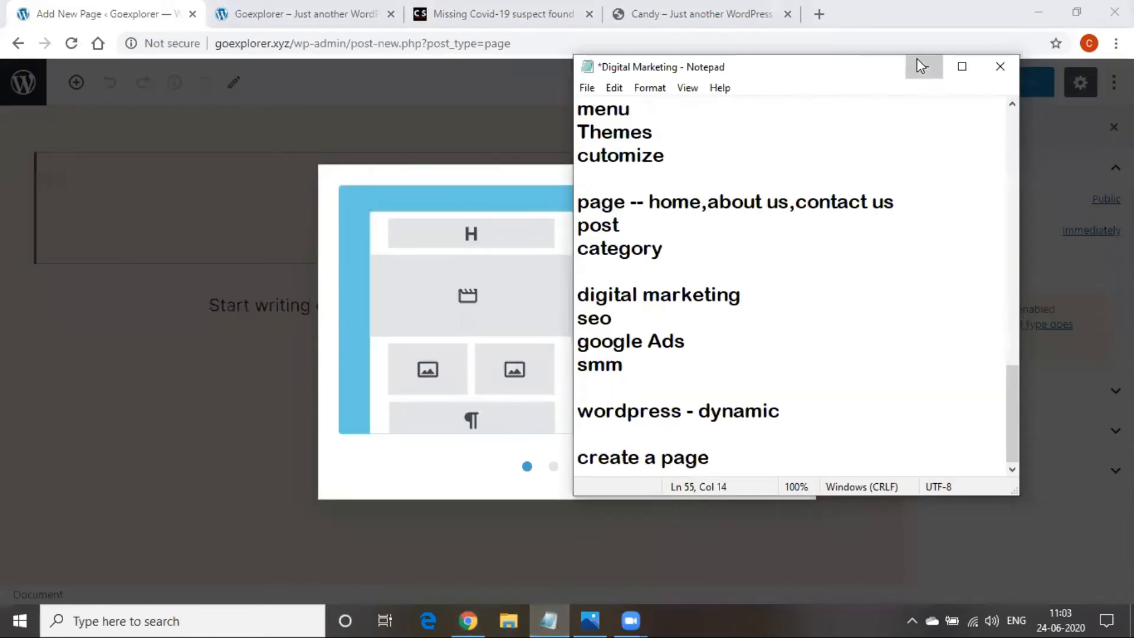
click(924, 64)
click(778, 202)
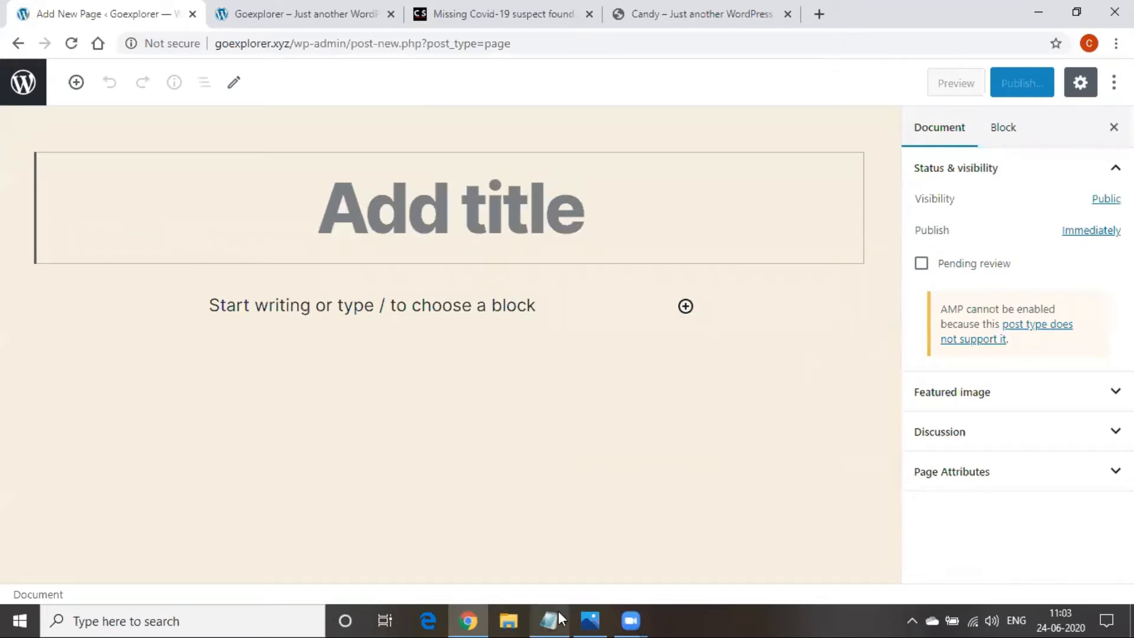
click(552, 620)
Add 'Home Aboutus Blog Photograhy' and a 'wedding photography' line at the end of the notes
key(Return)
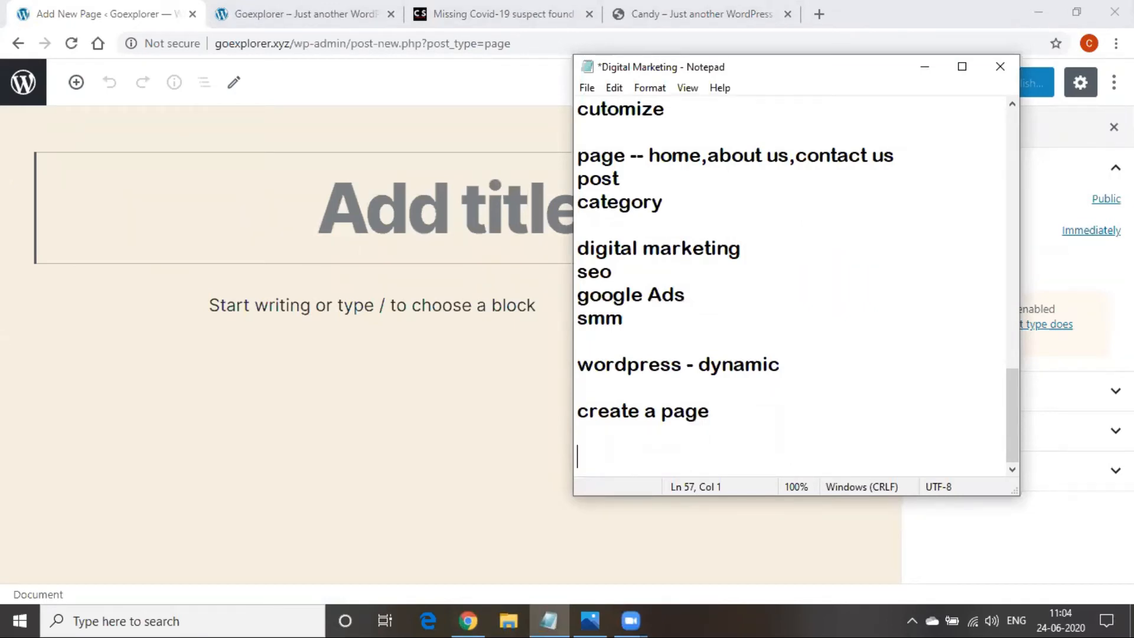
text(Home Aboutus Blog)
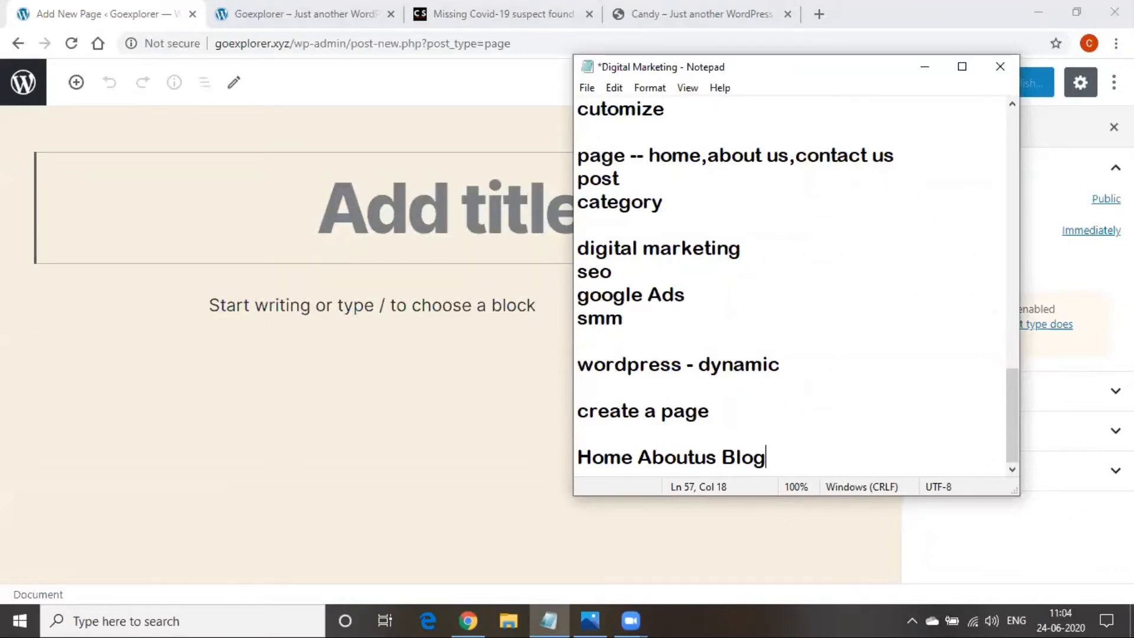
text(Photograhy)
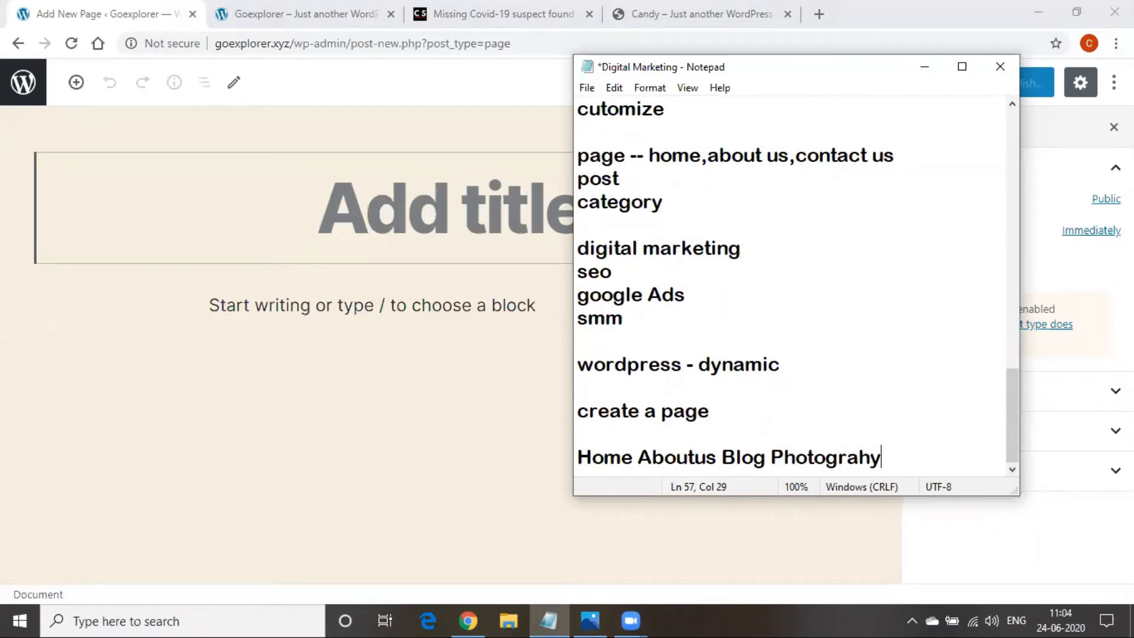
key(Return)
key(Return)
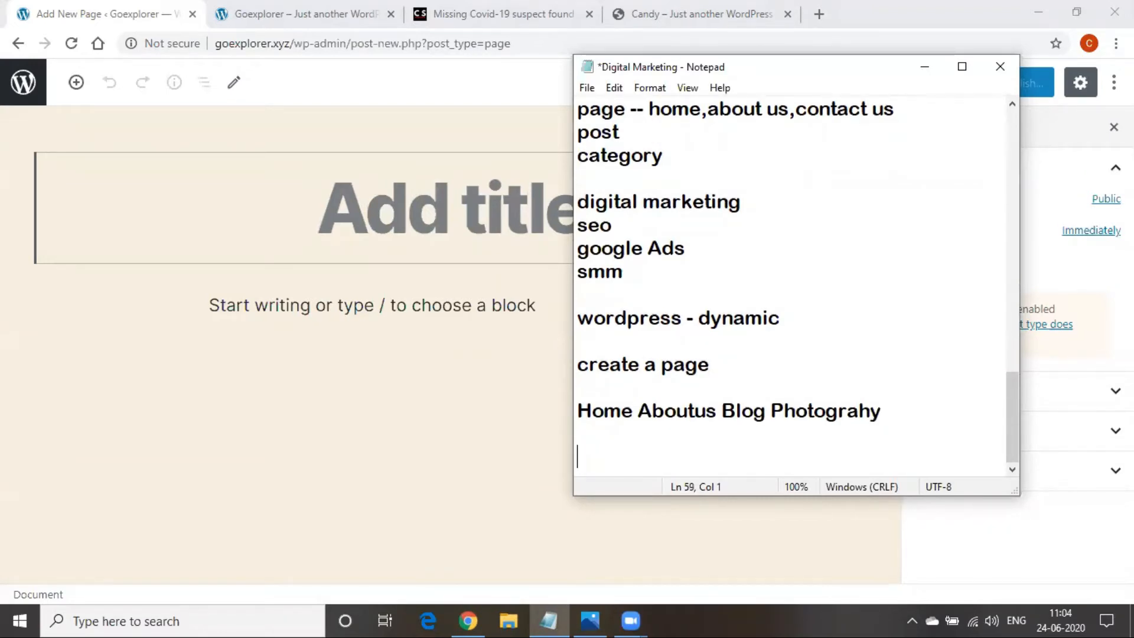
text(wedding p)
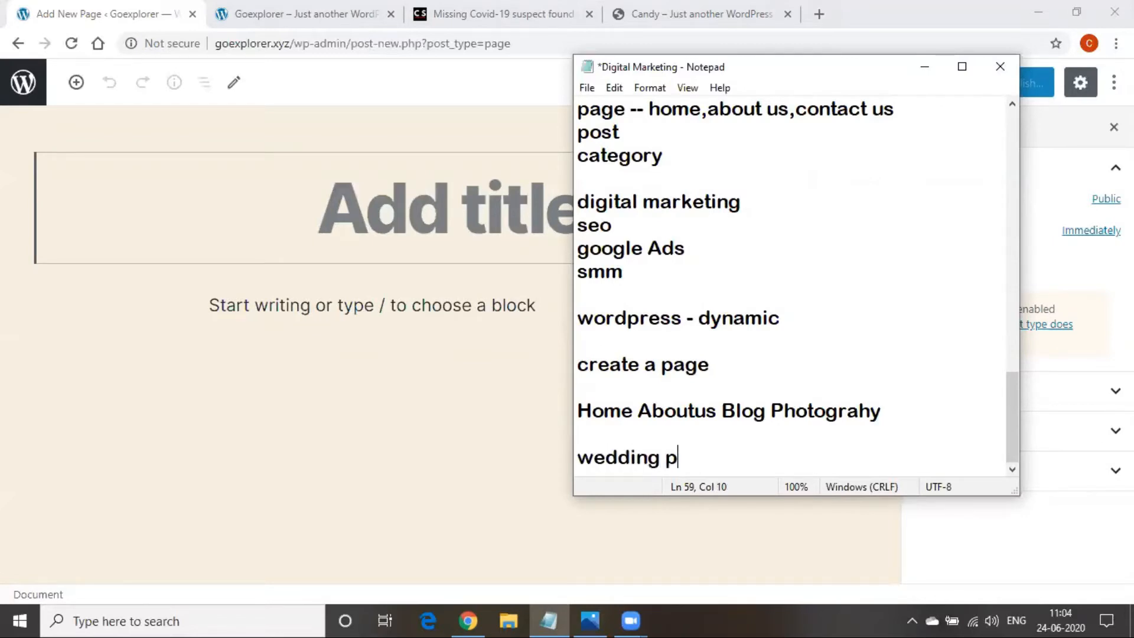
text(hotograb)
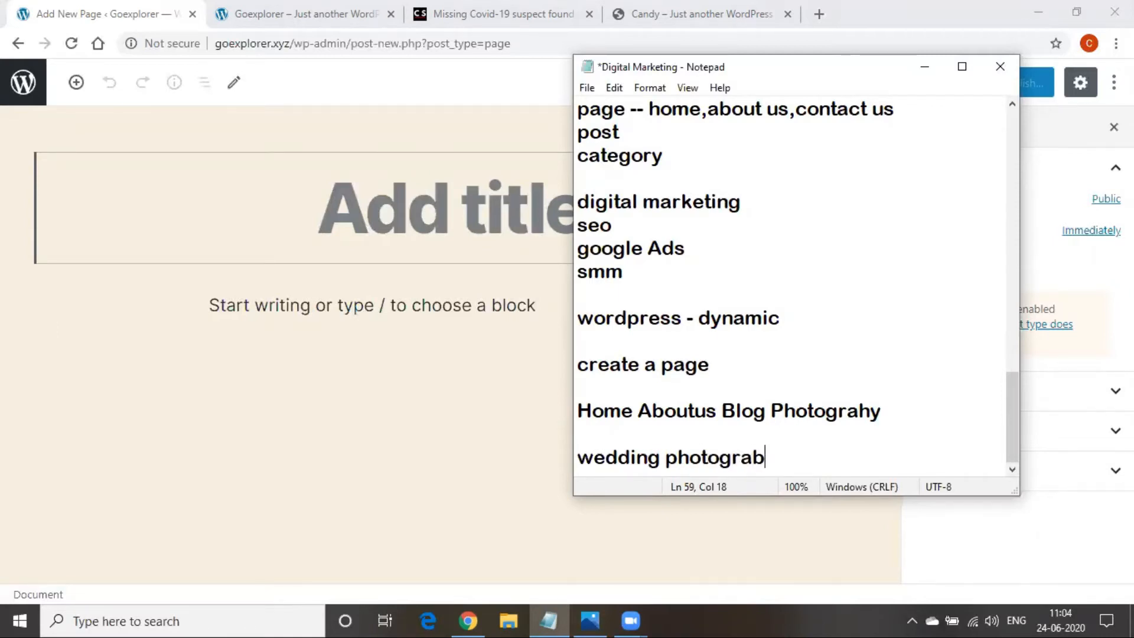
key(BackSpace)
text(phy)
List candid, baby and birthday on separate lines, then place the cursor in 'Aboutus' to split it
key(Return)
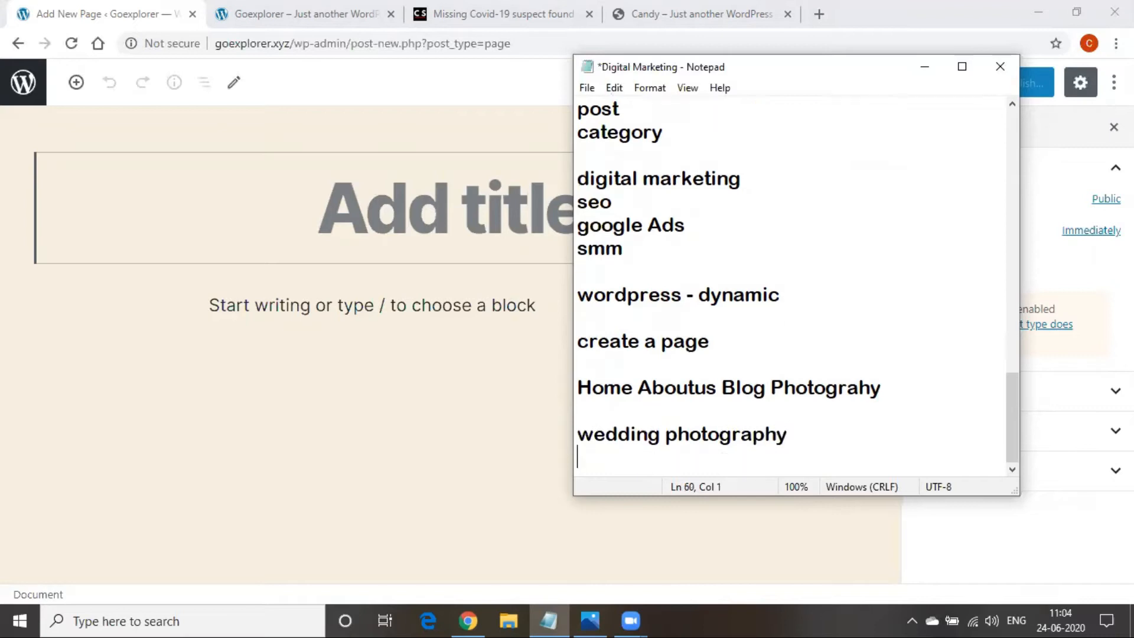
text(candid)
key(Return)
text(baby)
key(Return)
text(birthday)
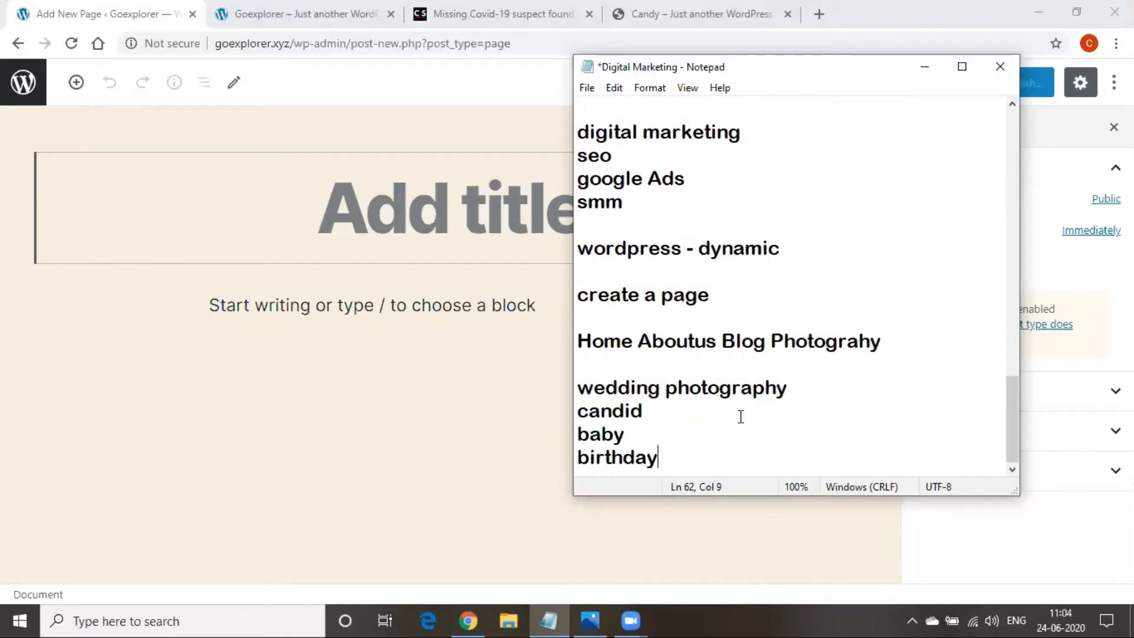
click(700, 341)
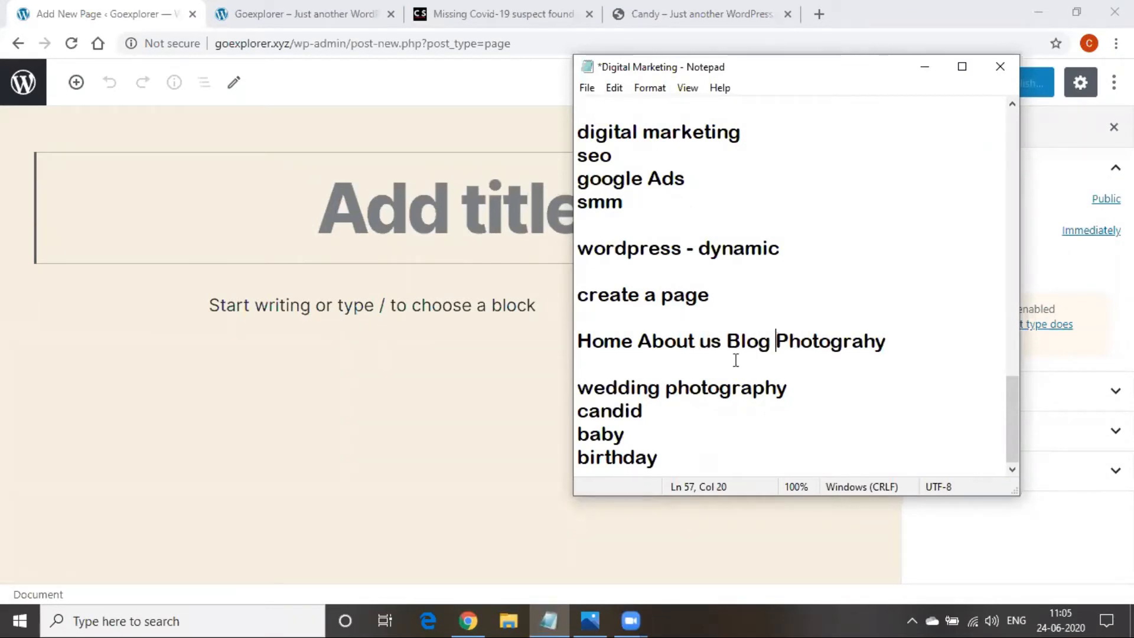
drag(581, 387, 650, 458)
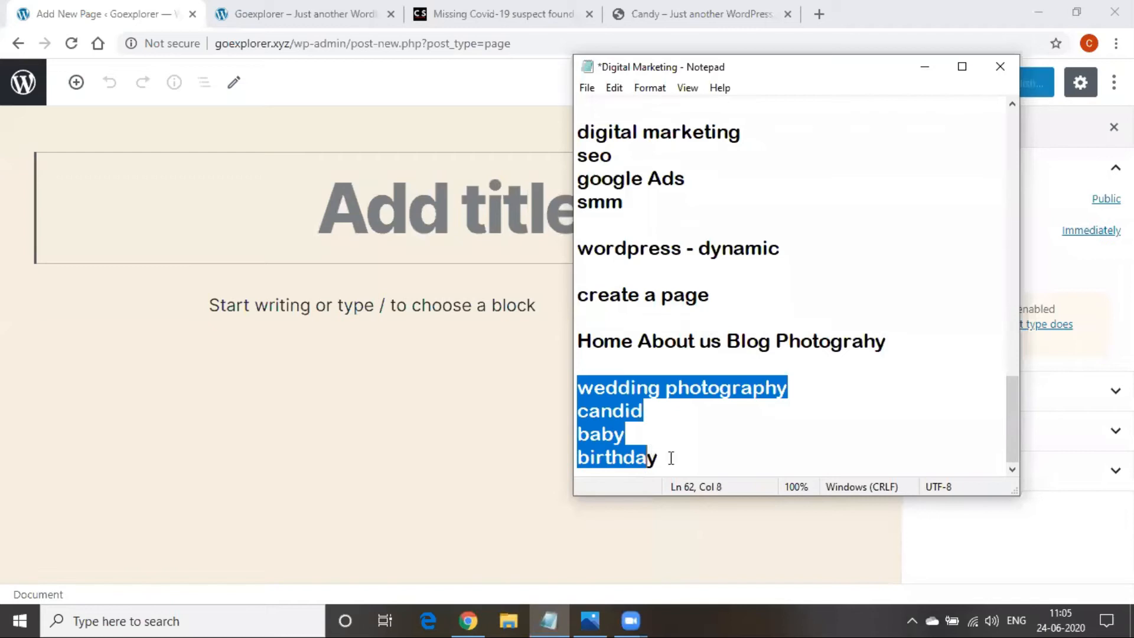
click(698, 466)
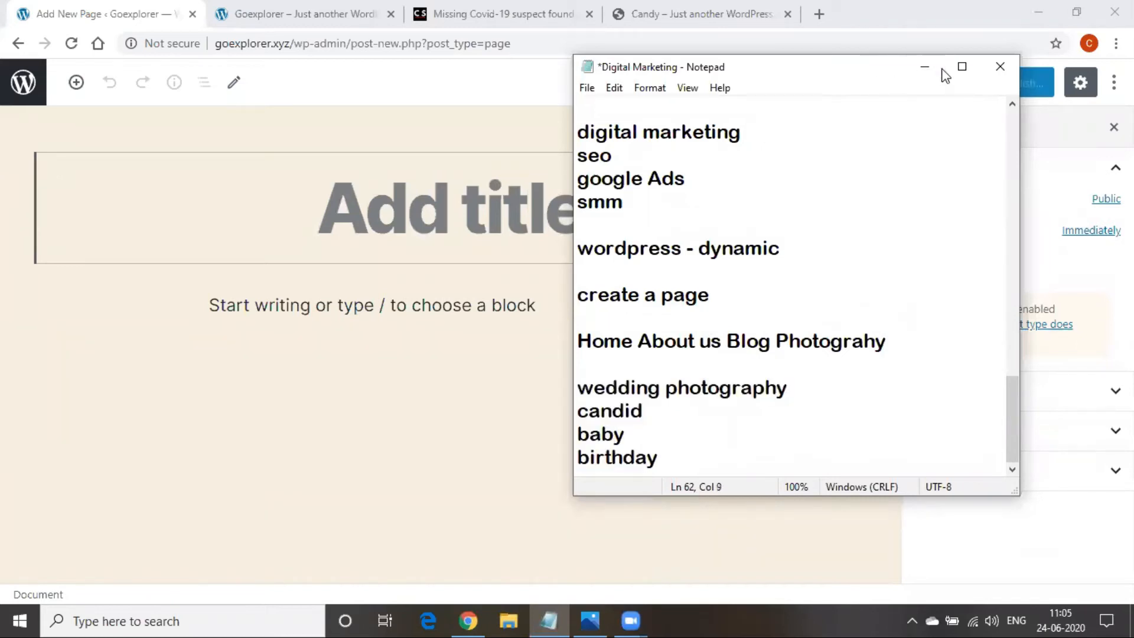
Hide Notepad, title the new page 'Home', publish it and go back to Pages
click(924, 69)
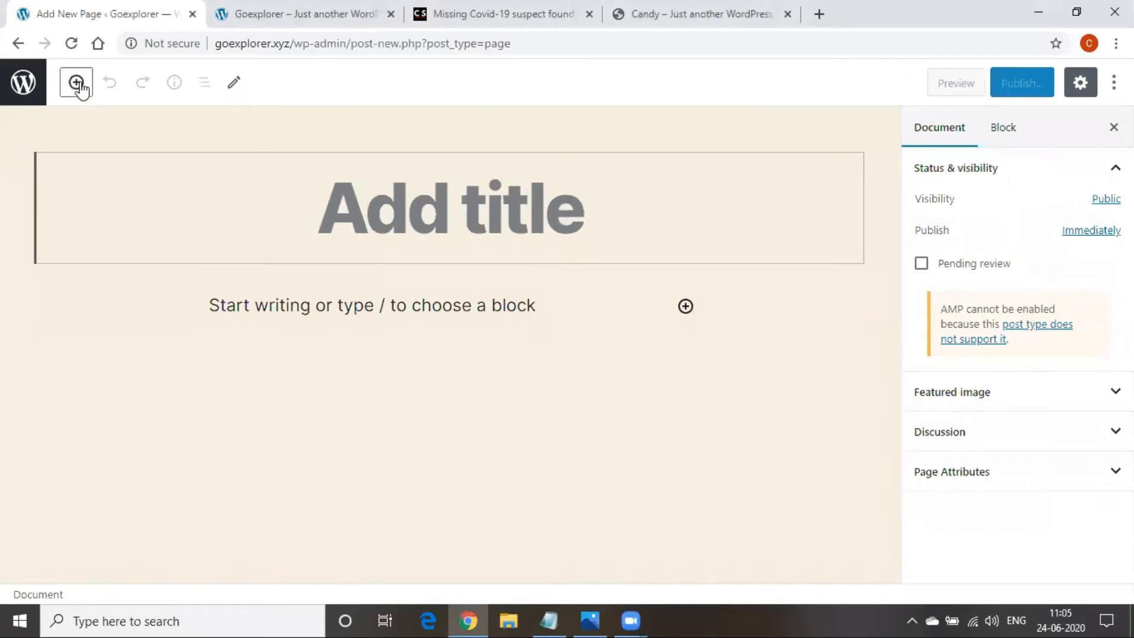
click(376, 213)
text(Home)
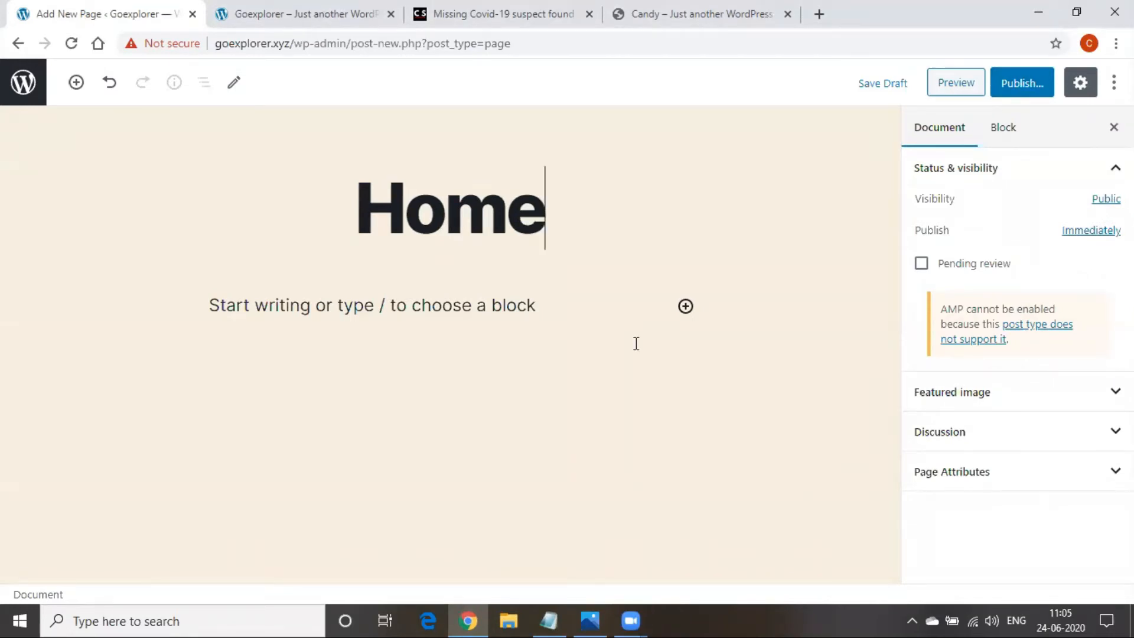
click(1017, 88)
click(1016, 84)
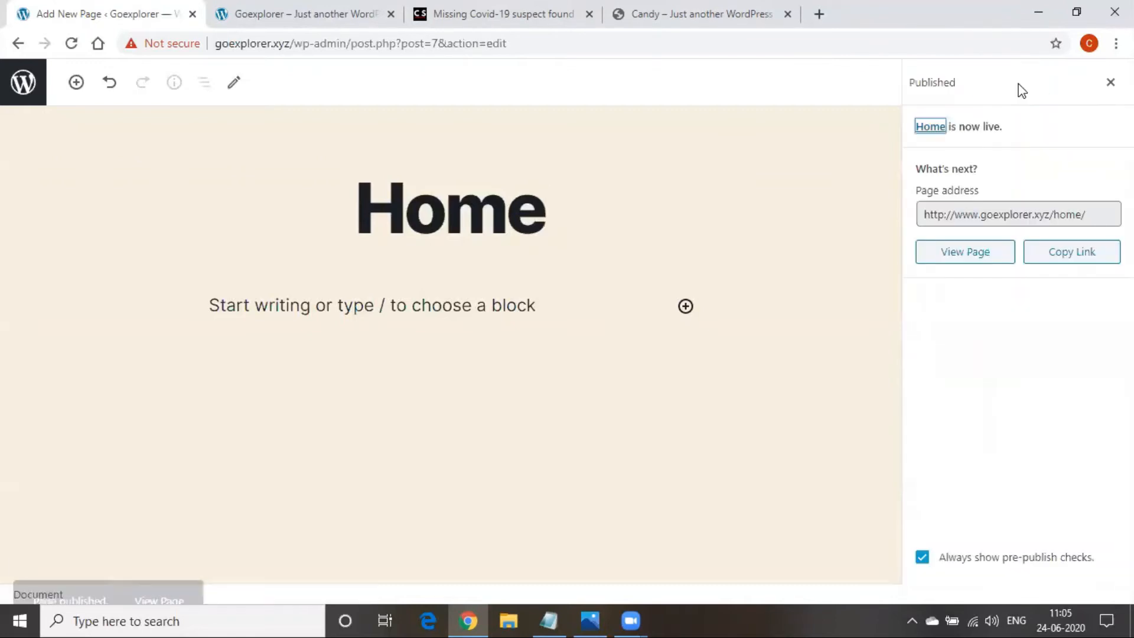
click(1110, 82)
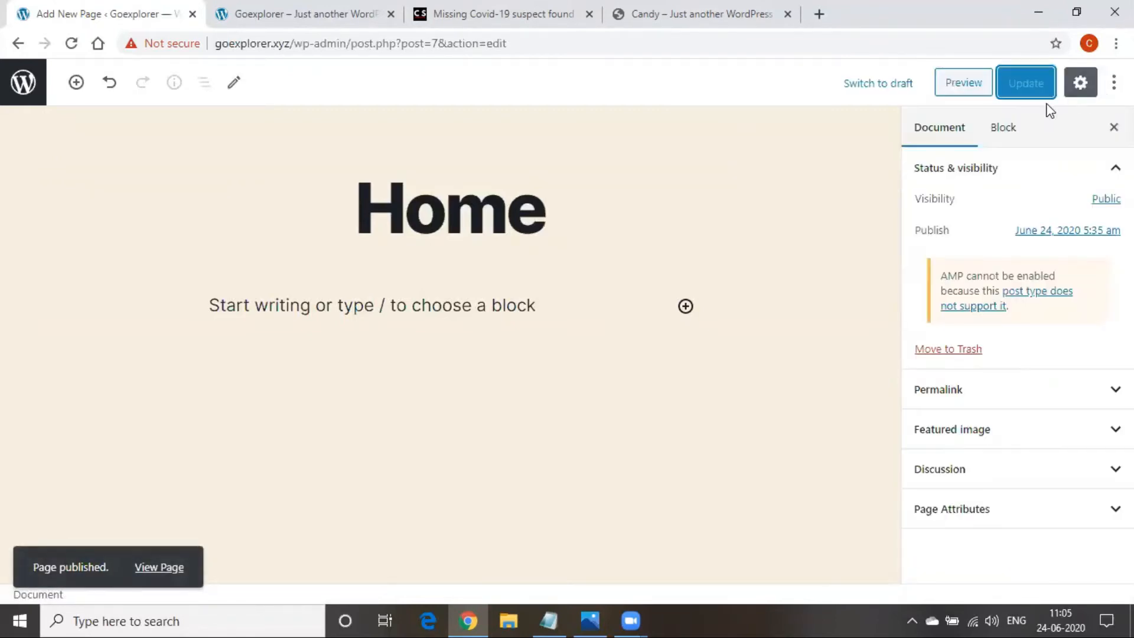
click(17, 46)
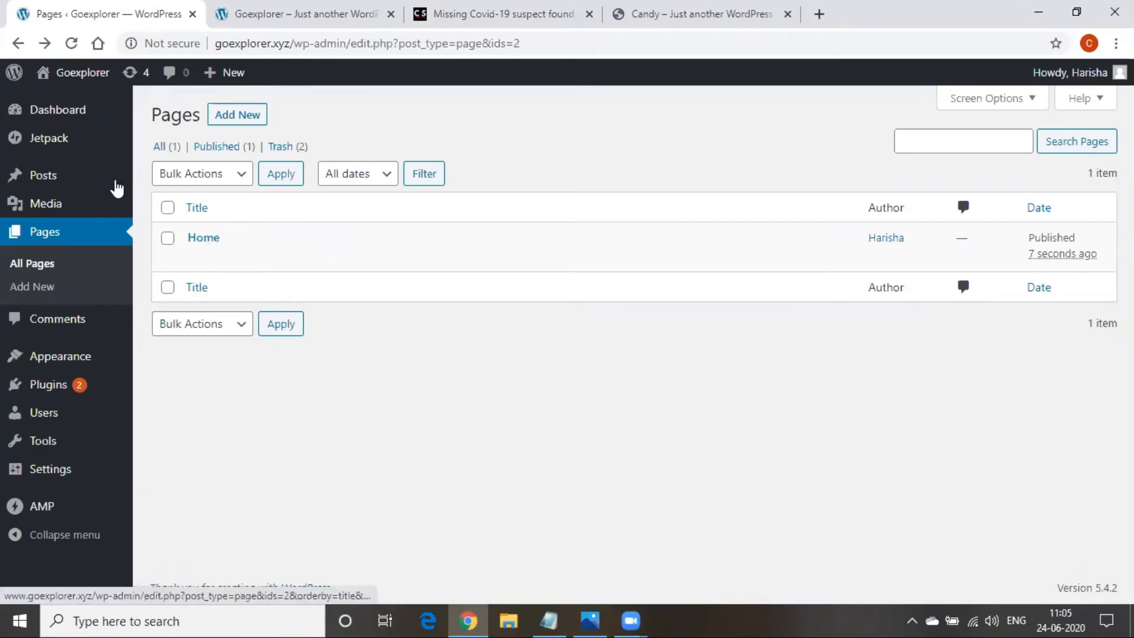
Create and publish a new page titled 'About us', then return to the pages list
click(239, 115)
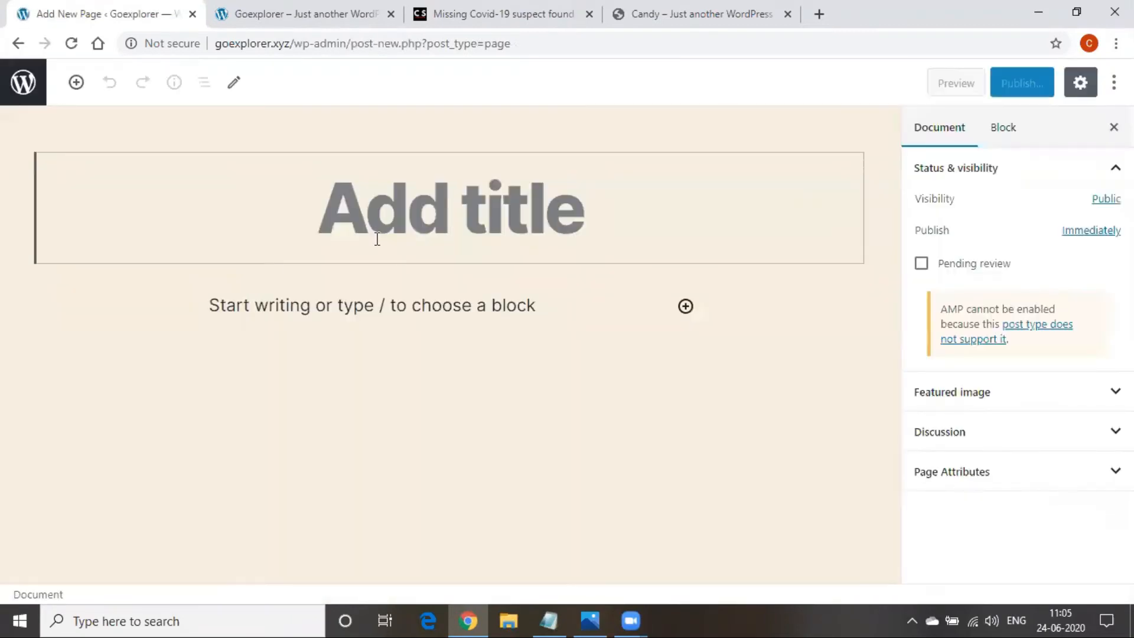
text(A)
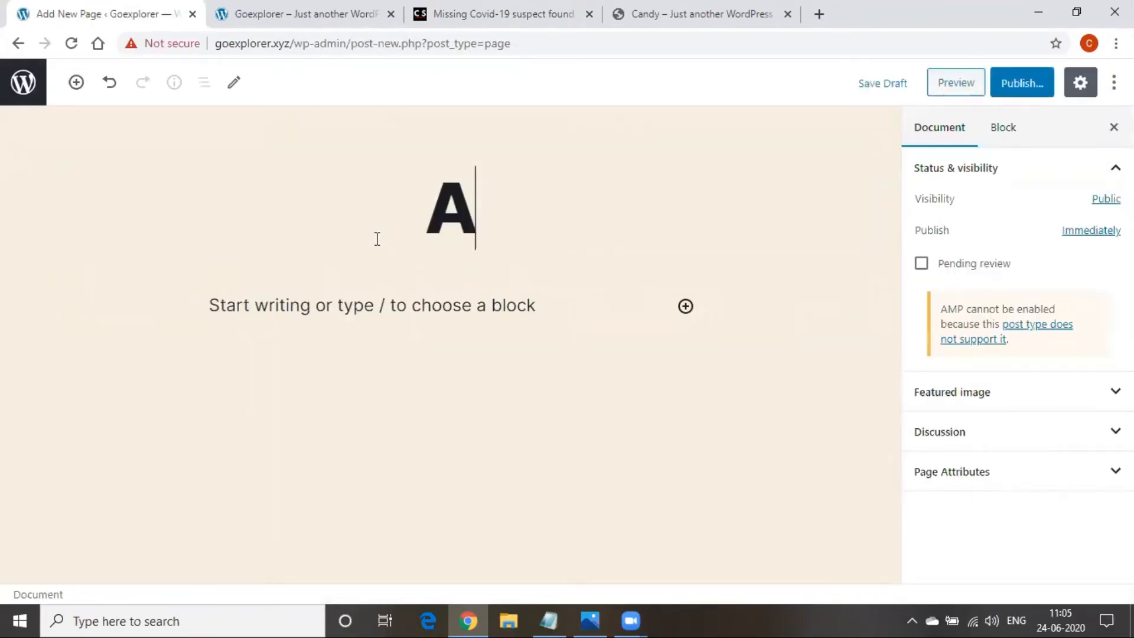
text(bout us)
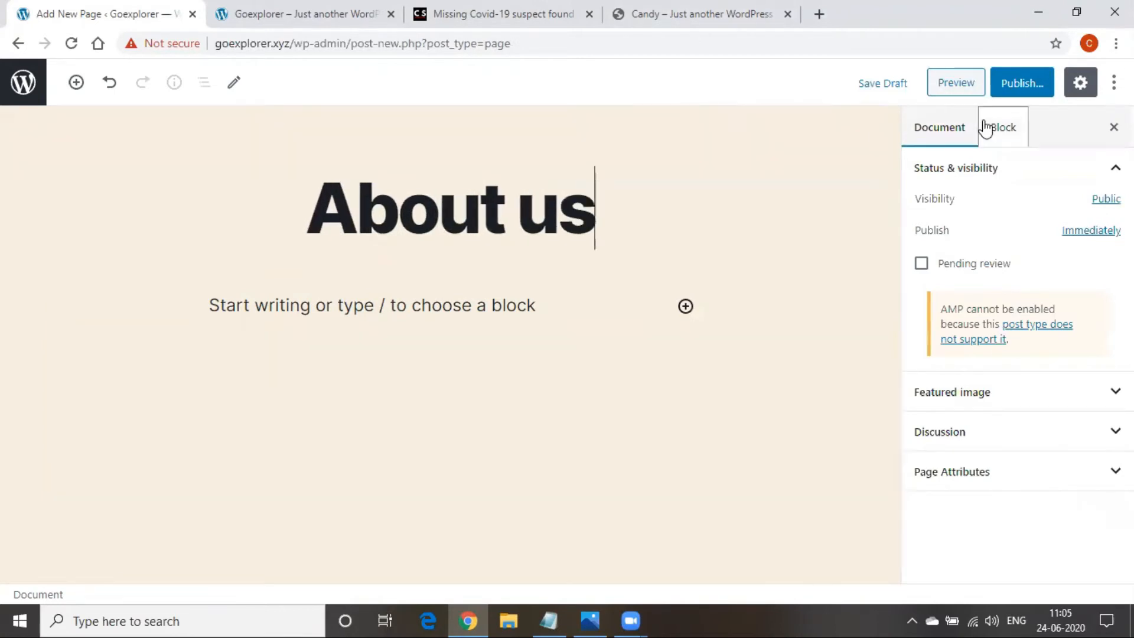
click(1004, 84)
click(1004, 87)
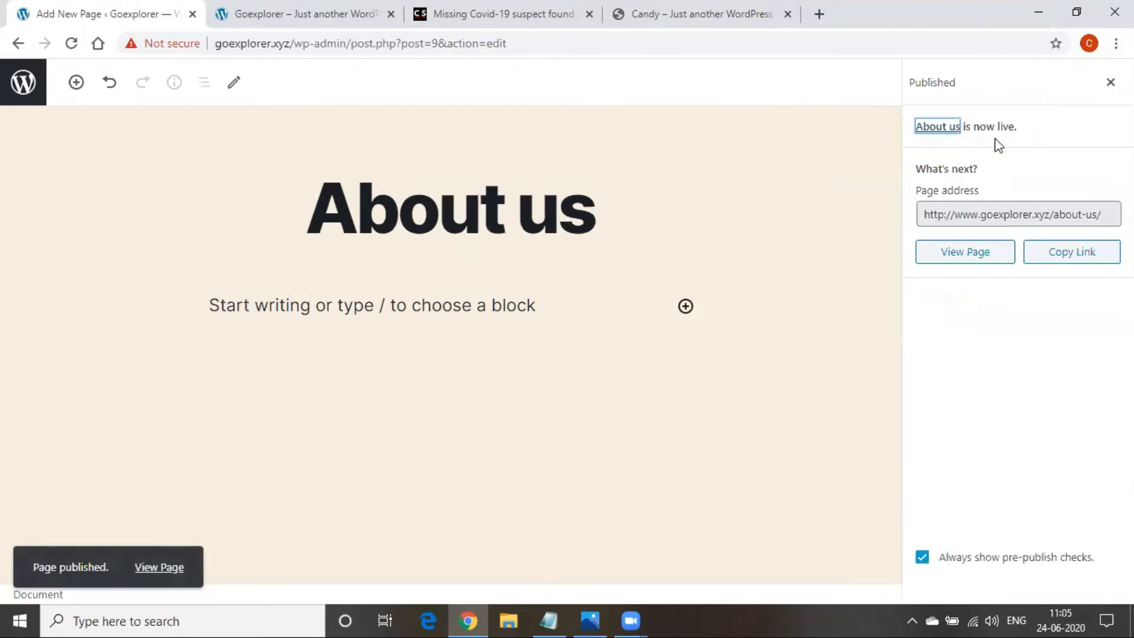
click(1111, 82)
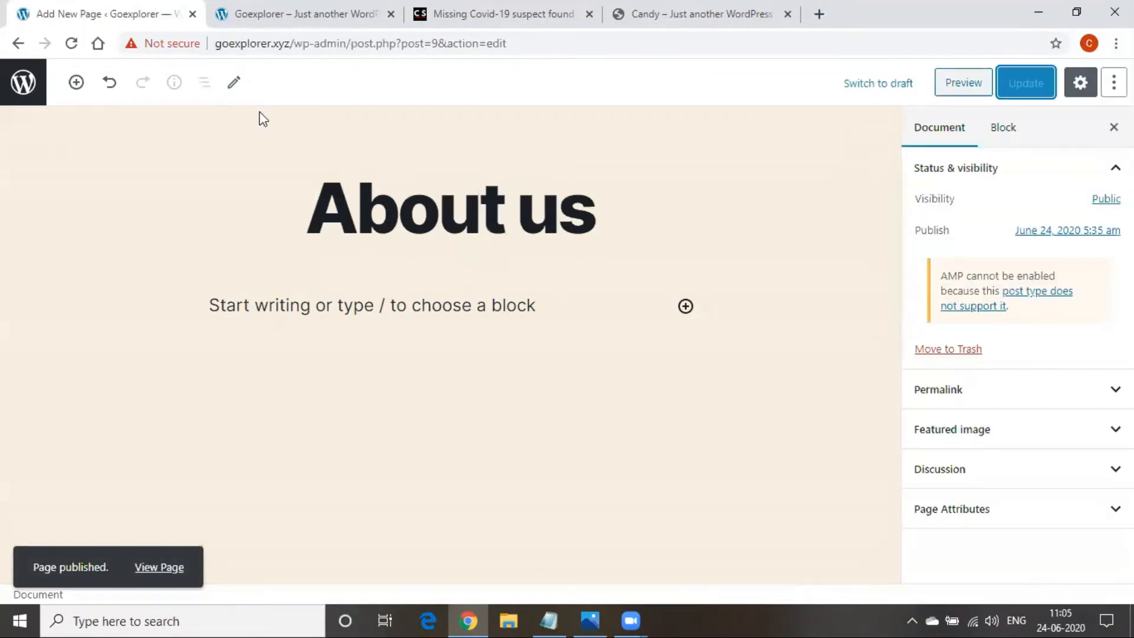
click(18, 43)
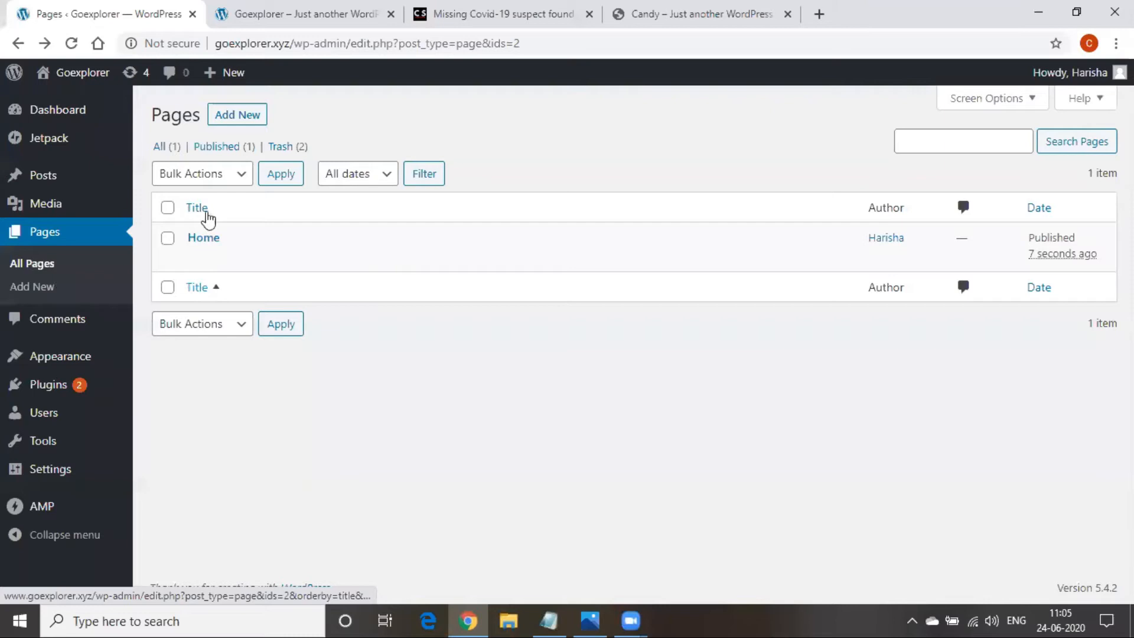
Create and publish a new page titled 'Blog', then return to the pages list
click(236, 121)
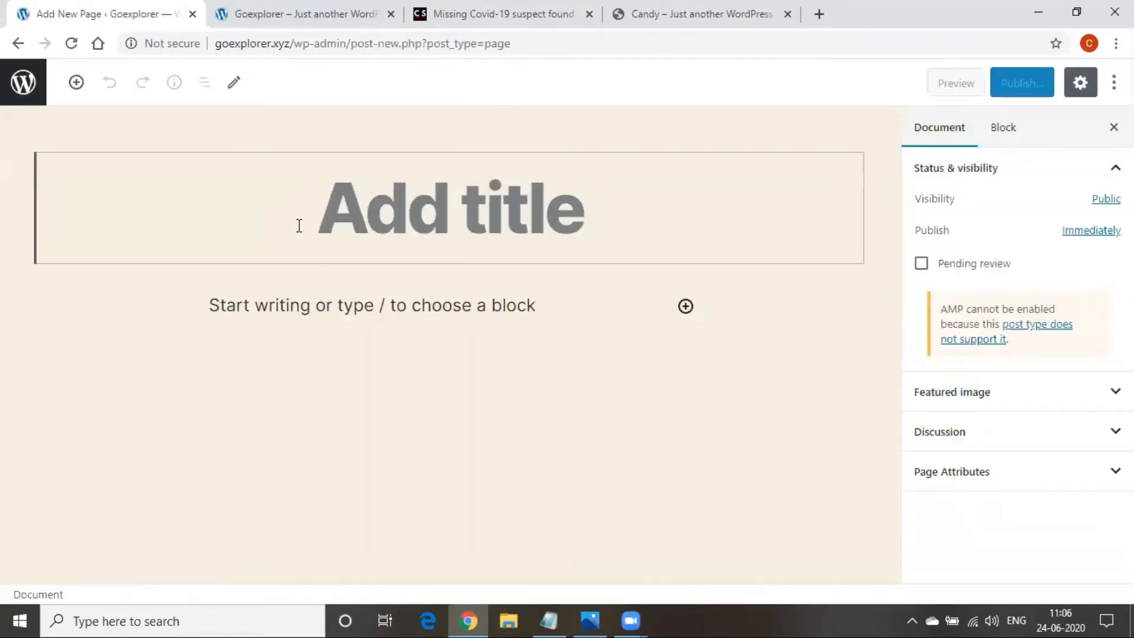
text(Blog)
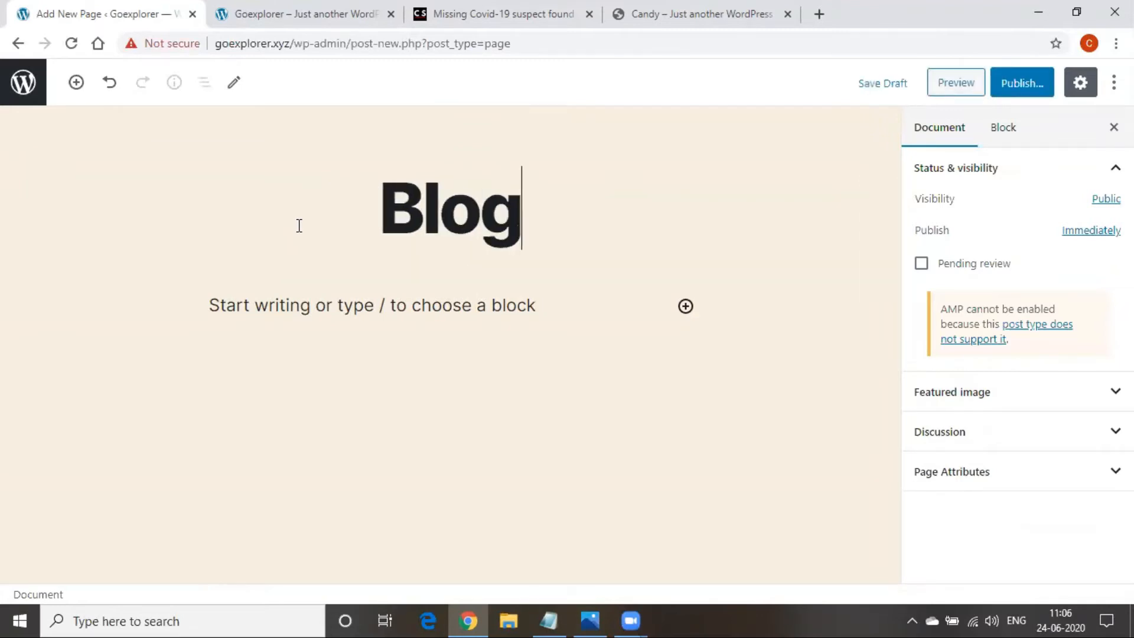
click(1007, 93)
click(1008, 97)
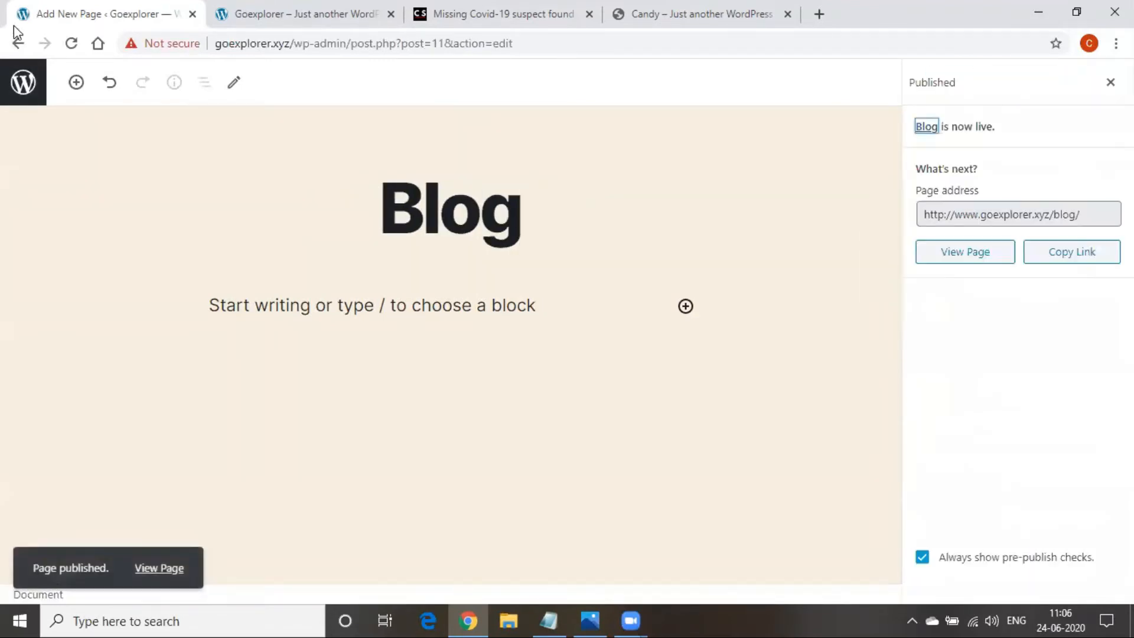
click(18, 44)
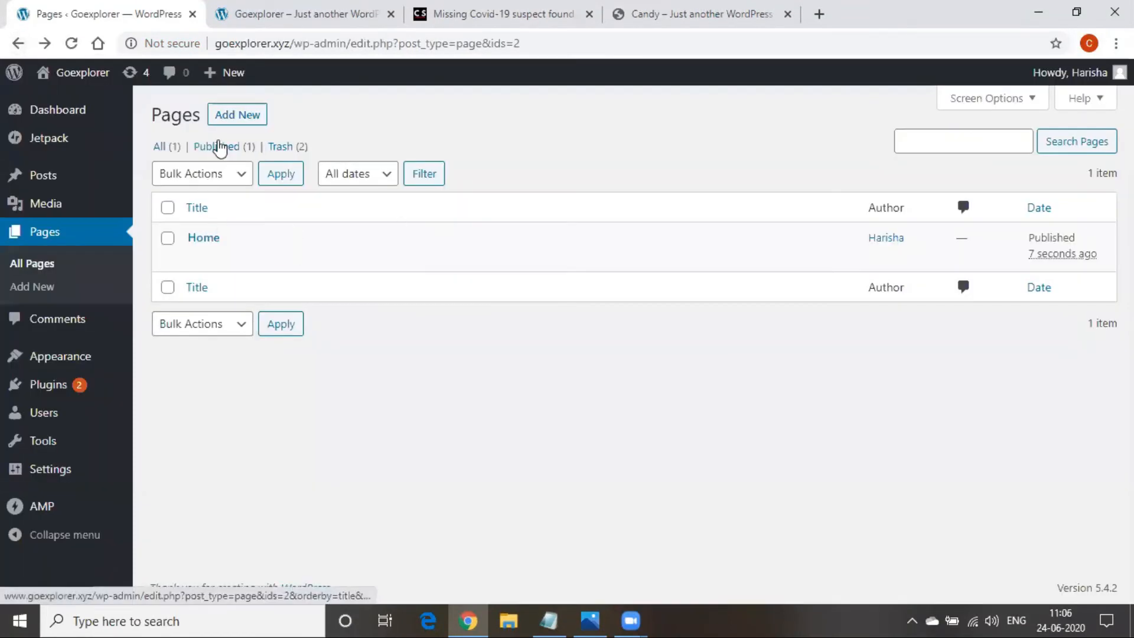
click(235, 115)
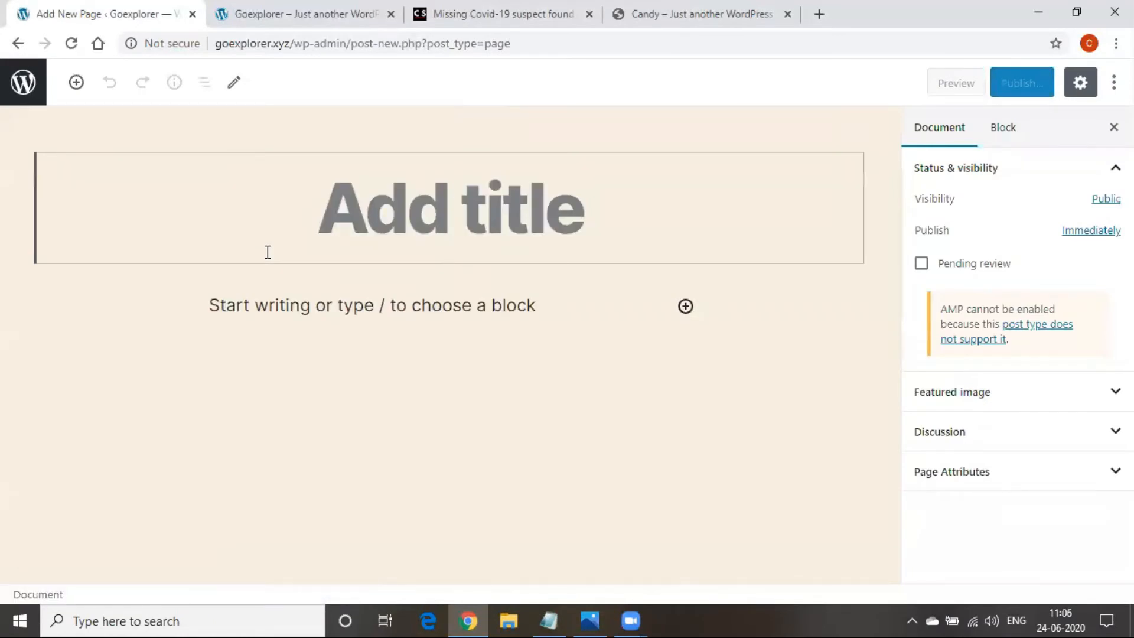
Title the blank page 'Photography', publish it and leave the editor
text(Pho)
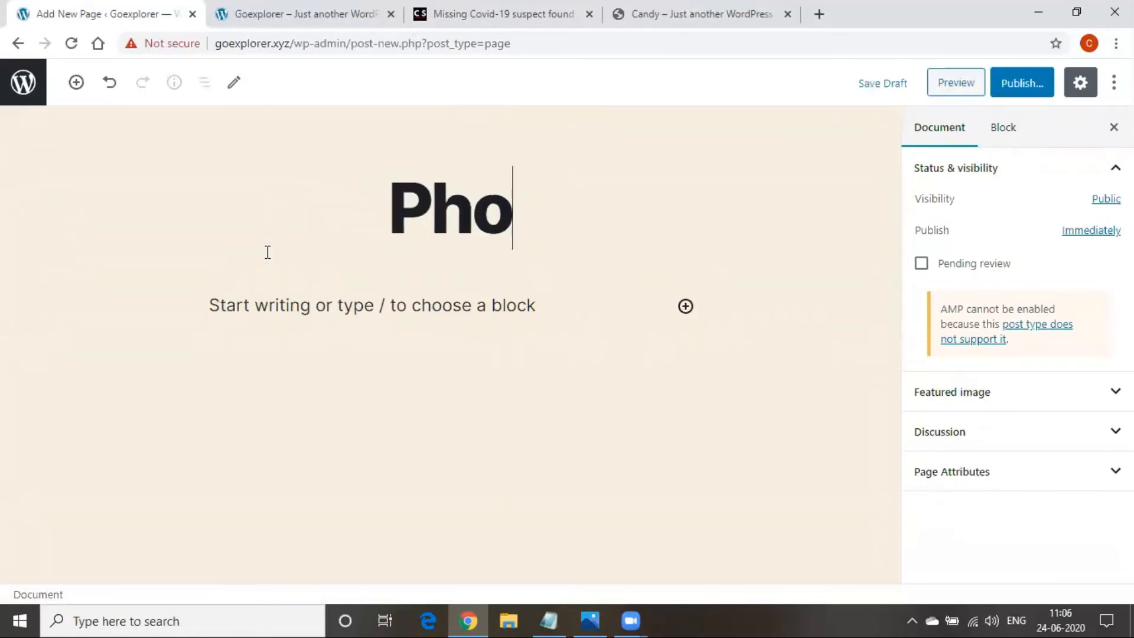
text(tography)
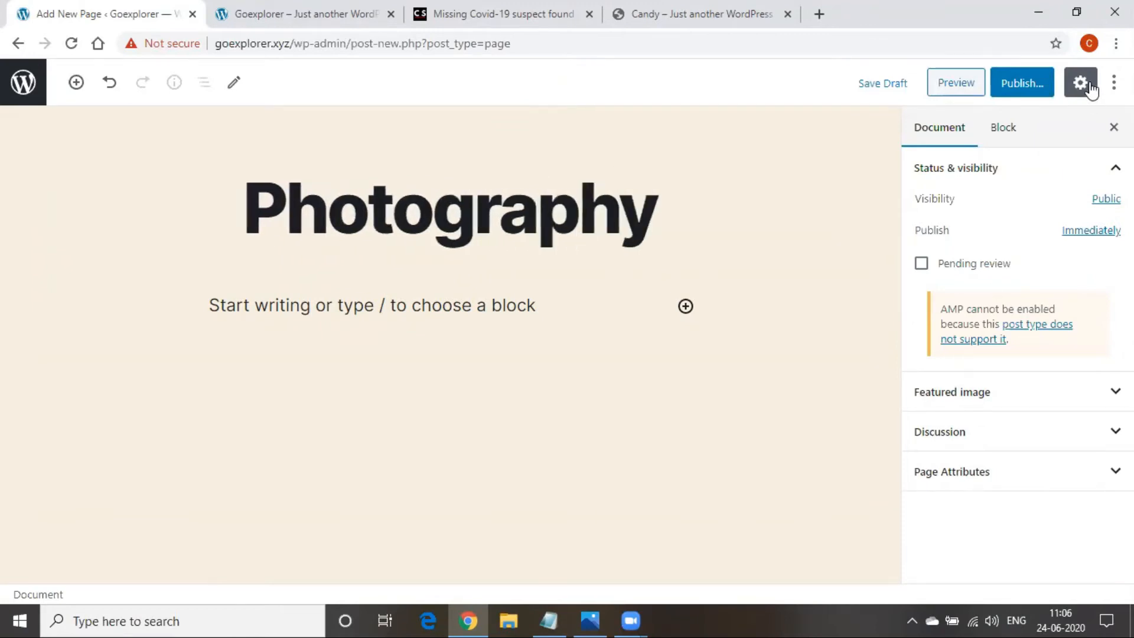
click(1026, 88)
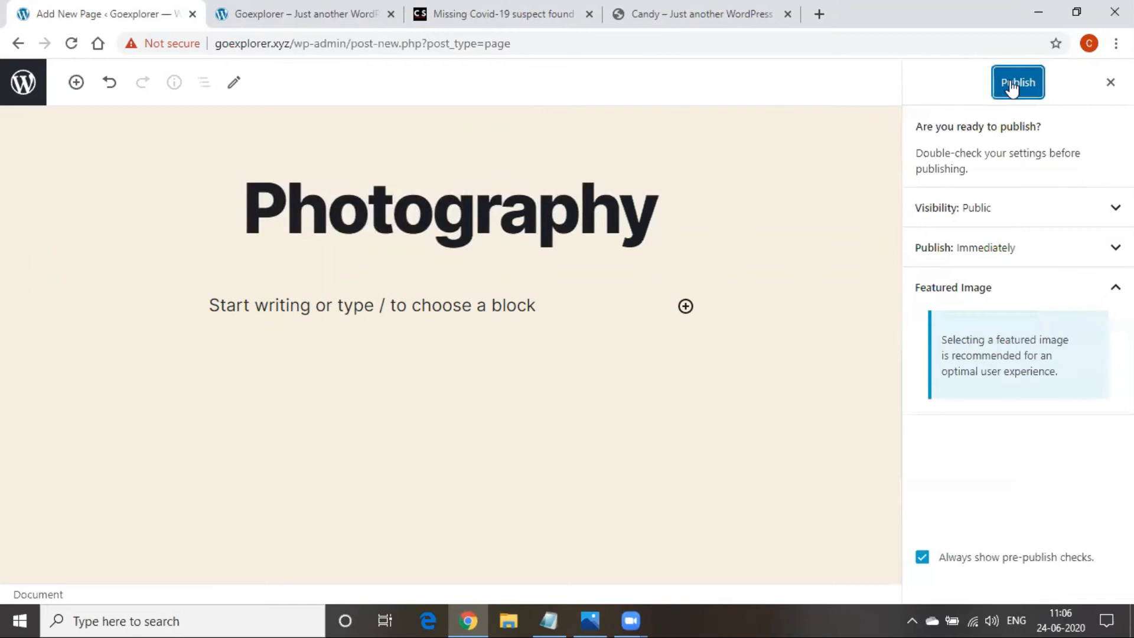
click(1012, 88)
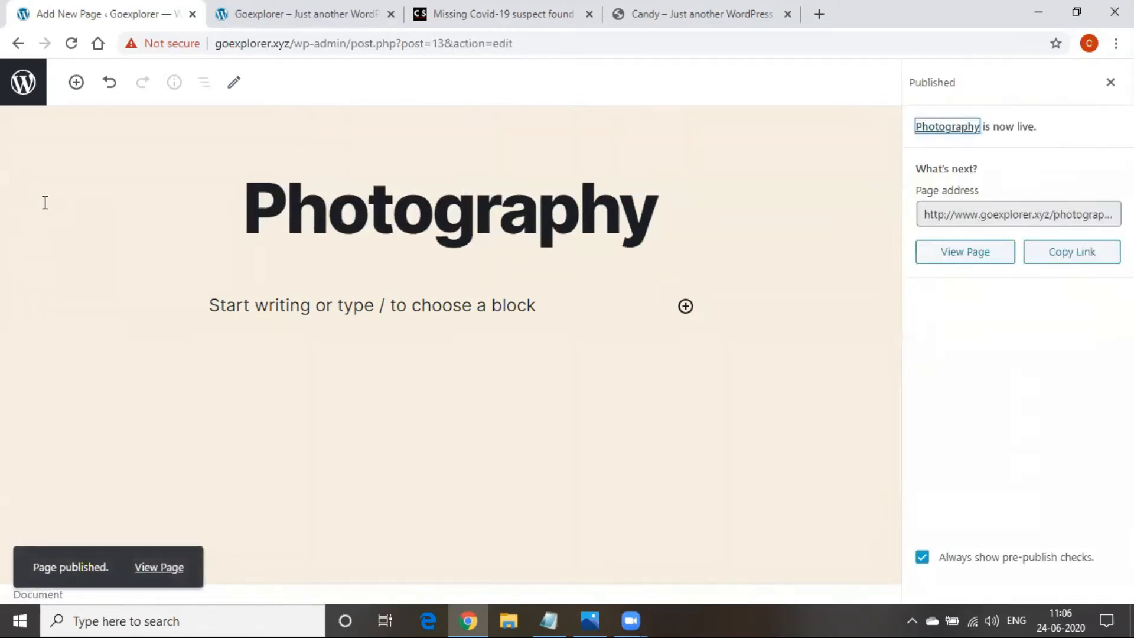
click(1110, 82)
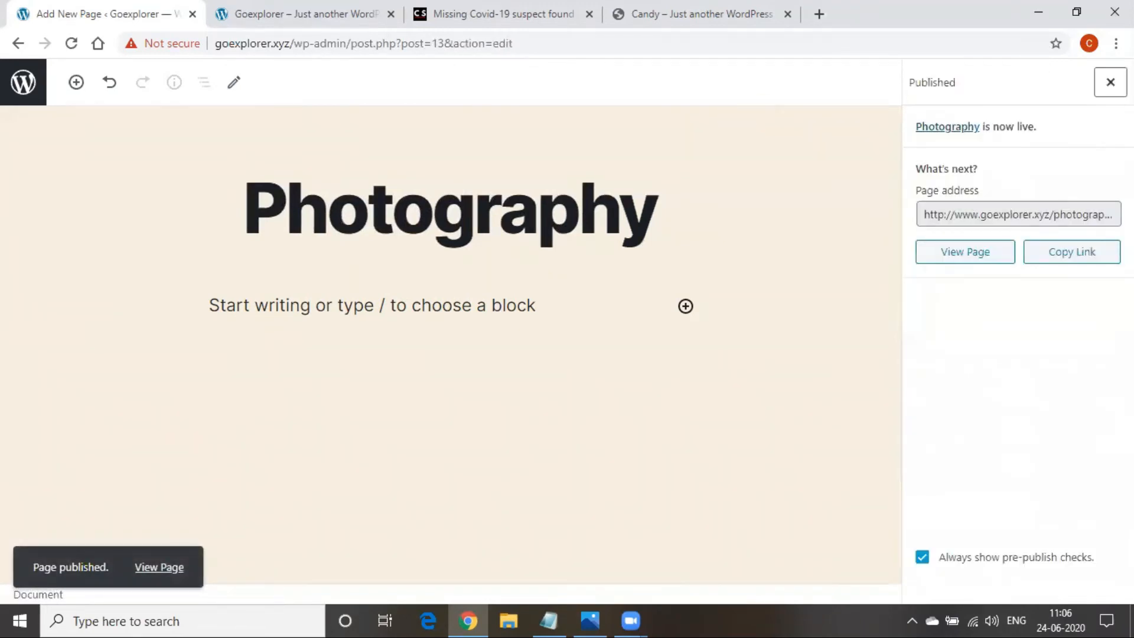
click(19, 62)
Create and publish a new page titled 'Wedding', then return to the pages list
click(218, 113)
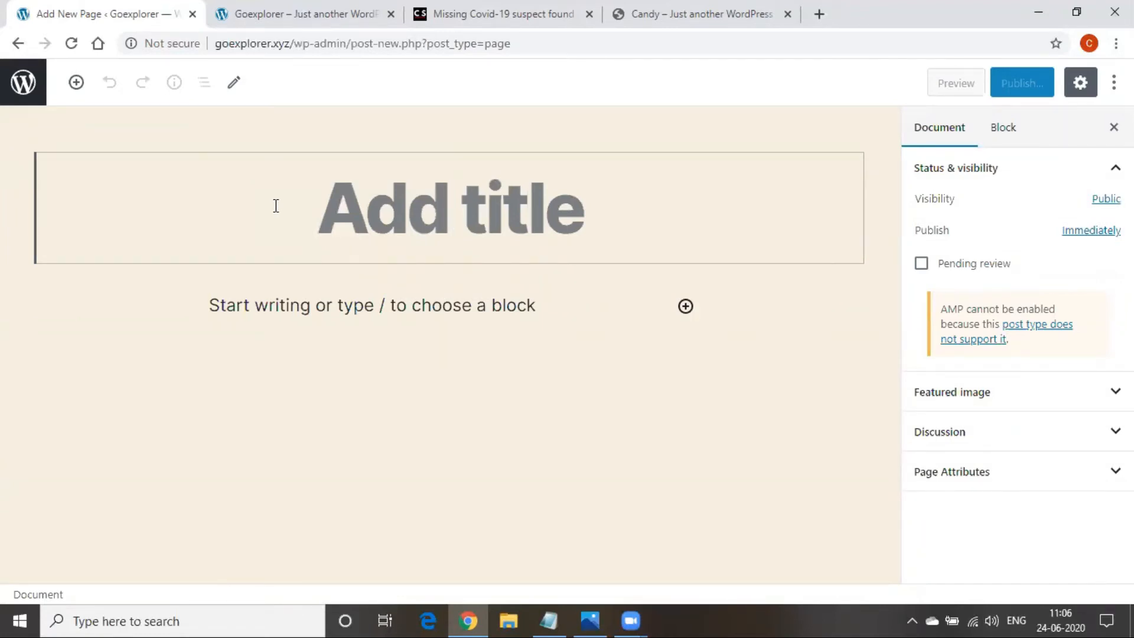
text(Wedding)
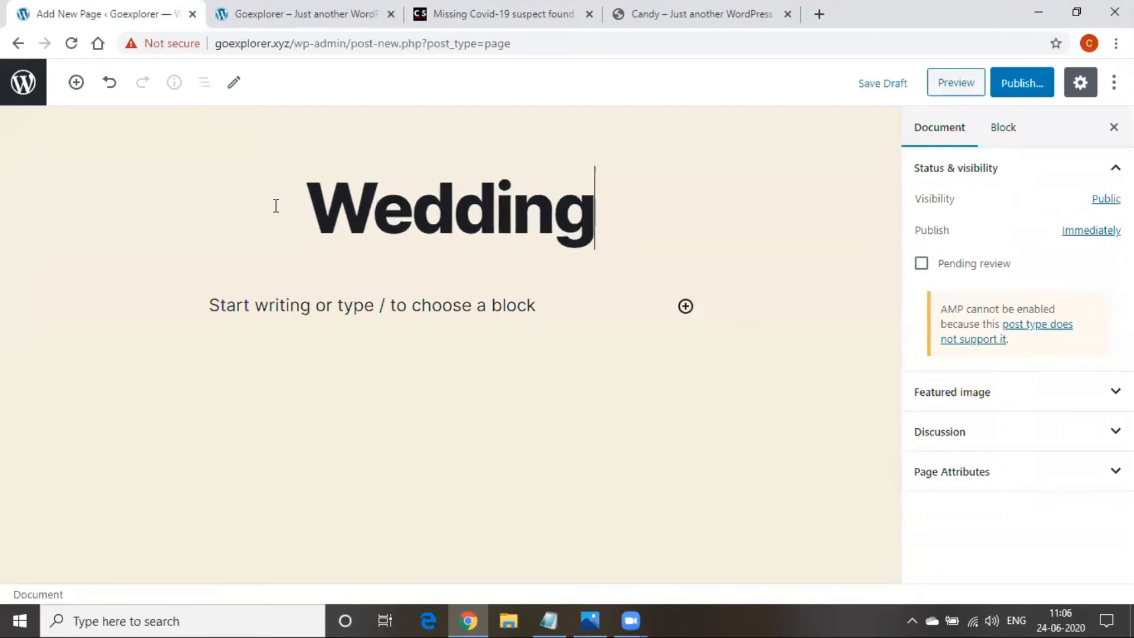
click(998, 85)
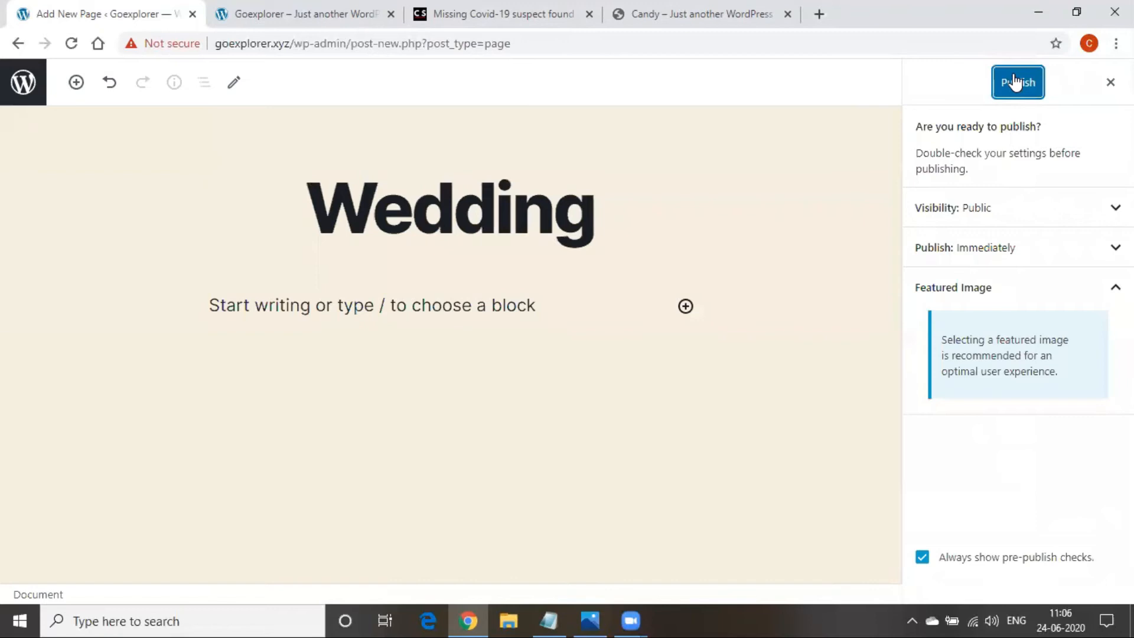
click(1015, 82)
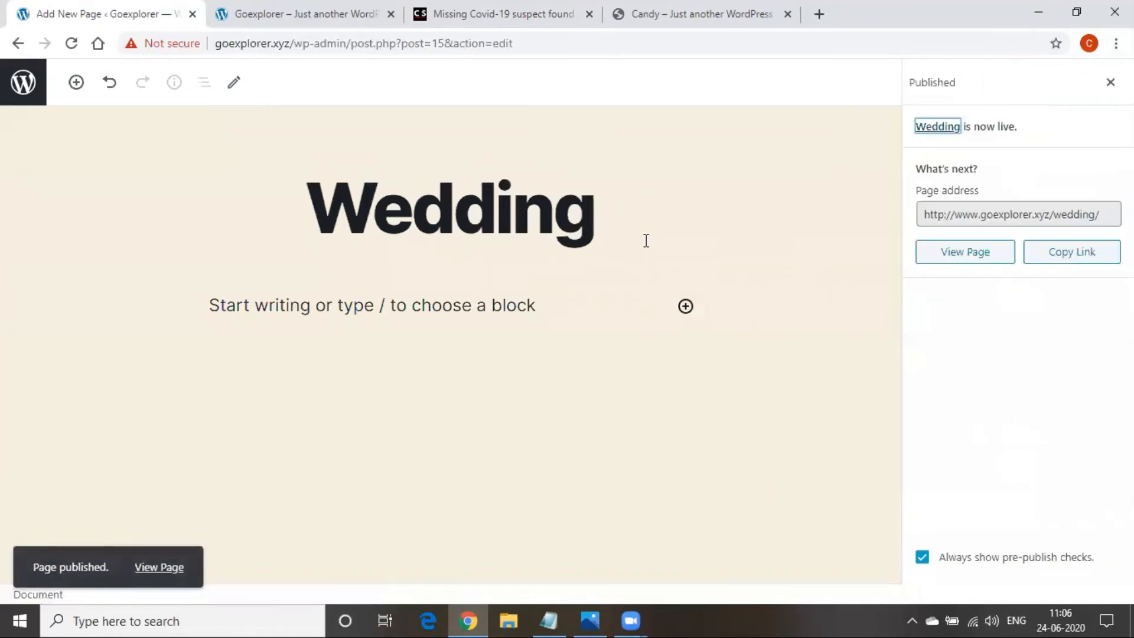
click(18, 43)
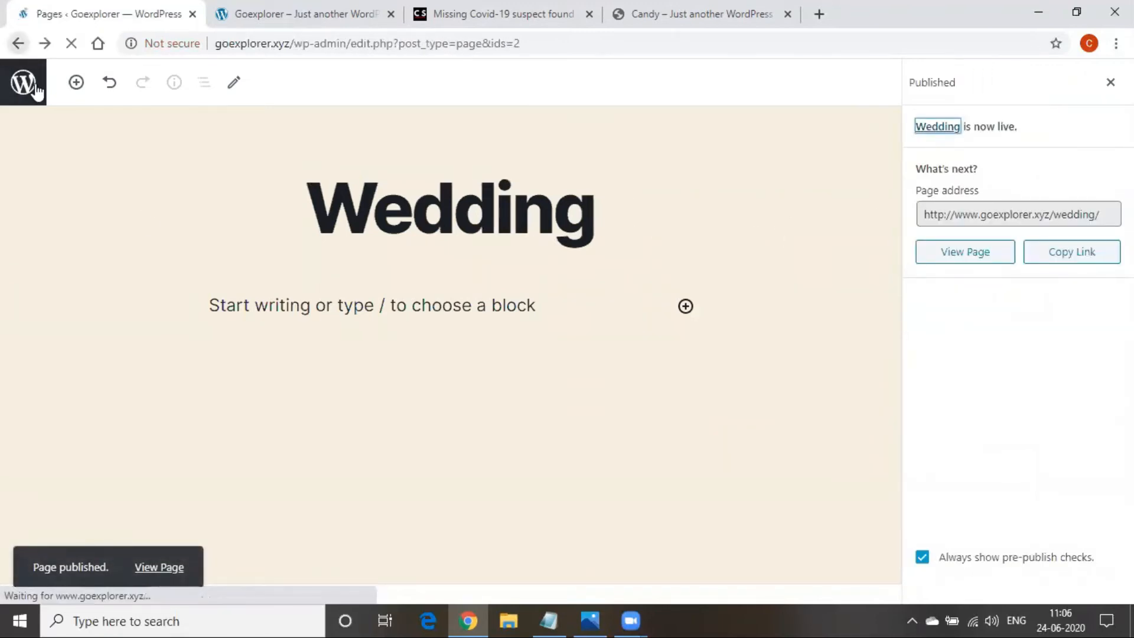
Create and publish a new page titled 'Candid', then return to the pages list
click(246, 118)
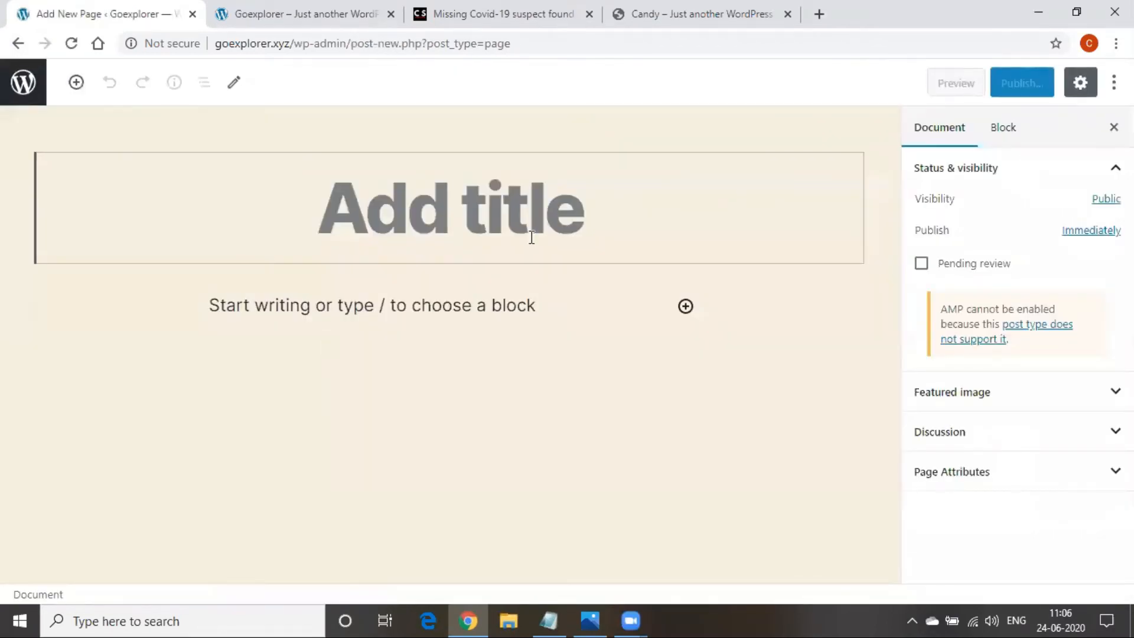
text(Candid)
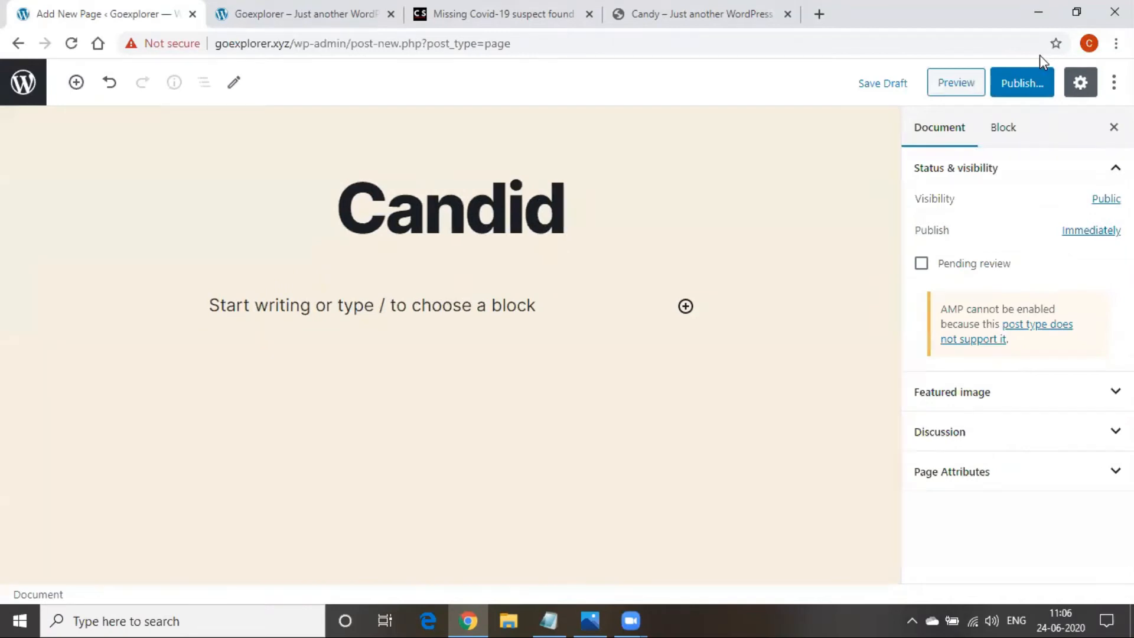
click(995, 88)
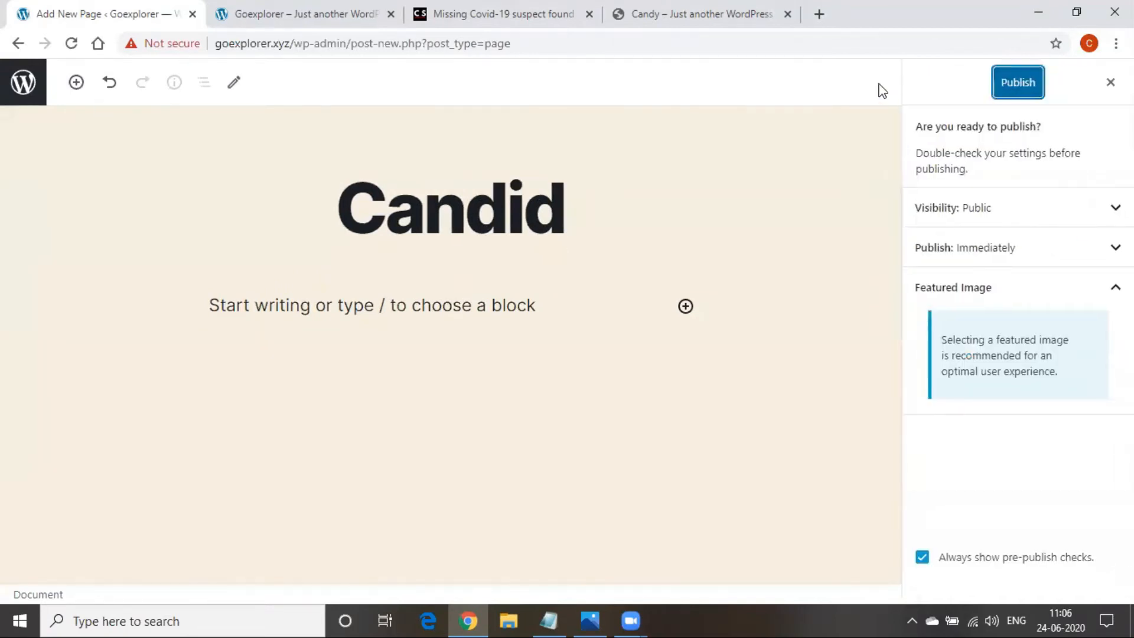
click(1019, 86)
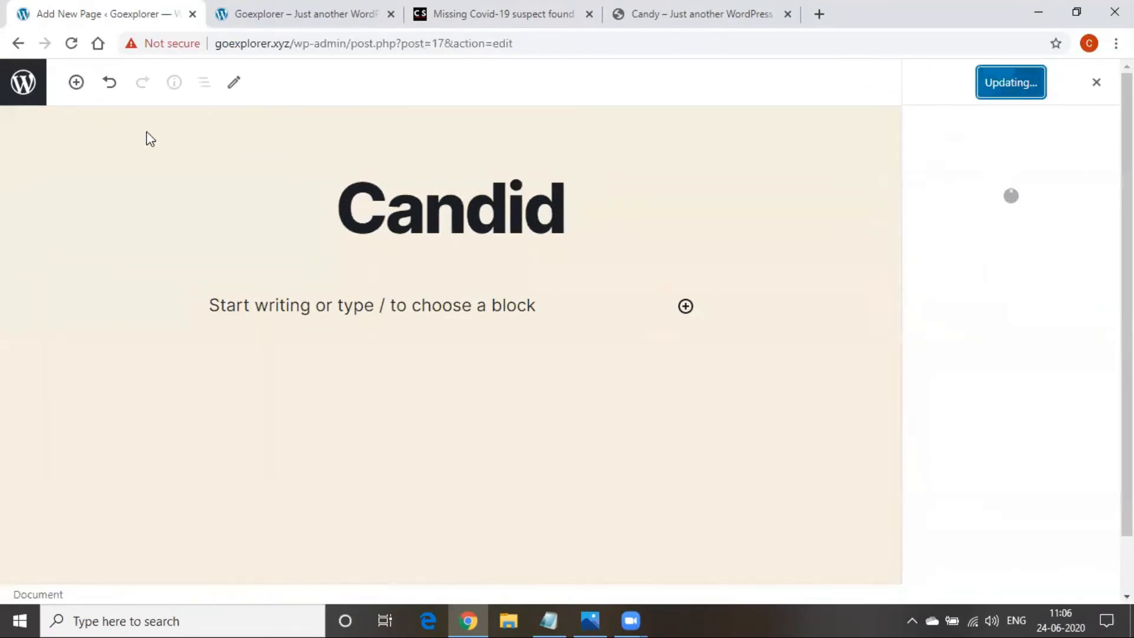
click(1110, 82)
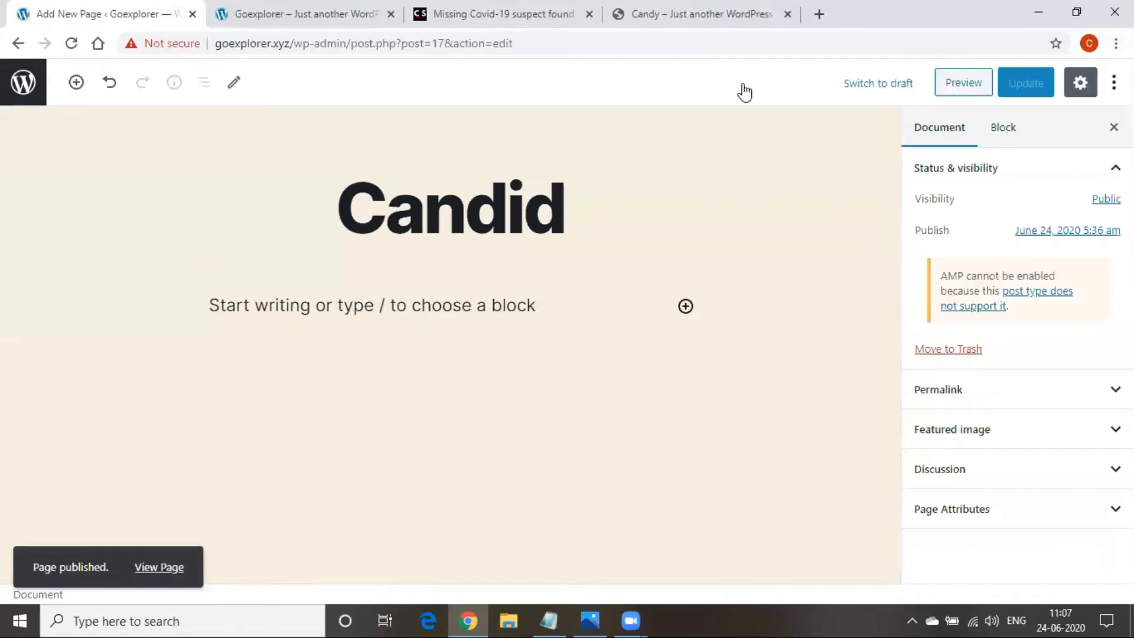
click(18, 43)
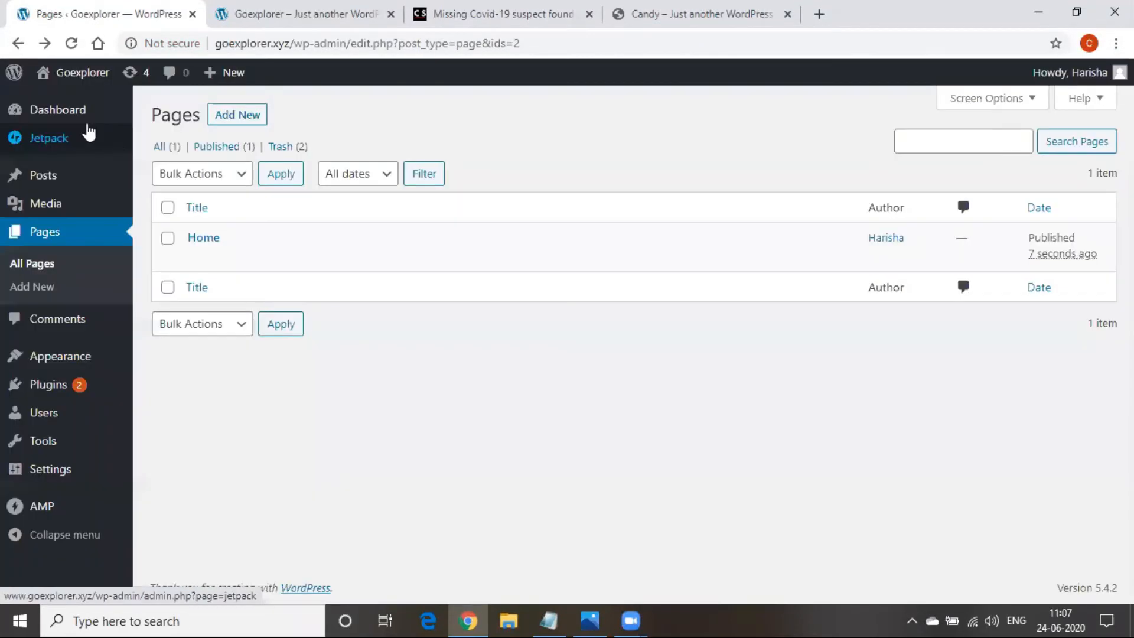
Create and publish a new page titled 'Birthdays', then return to the pages list
click(238, 114)
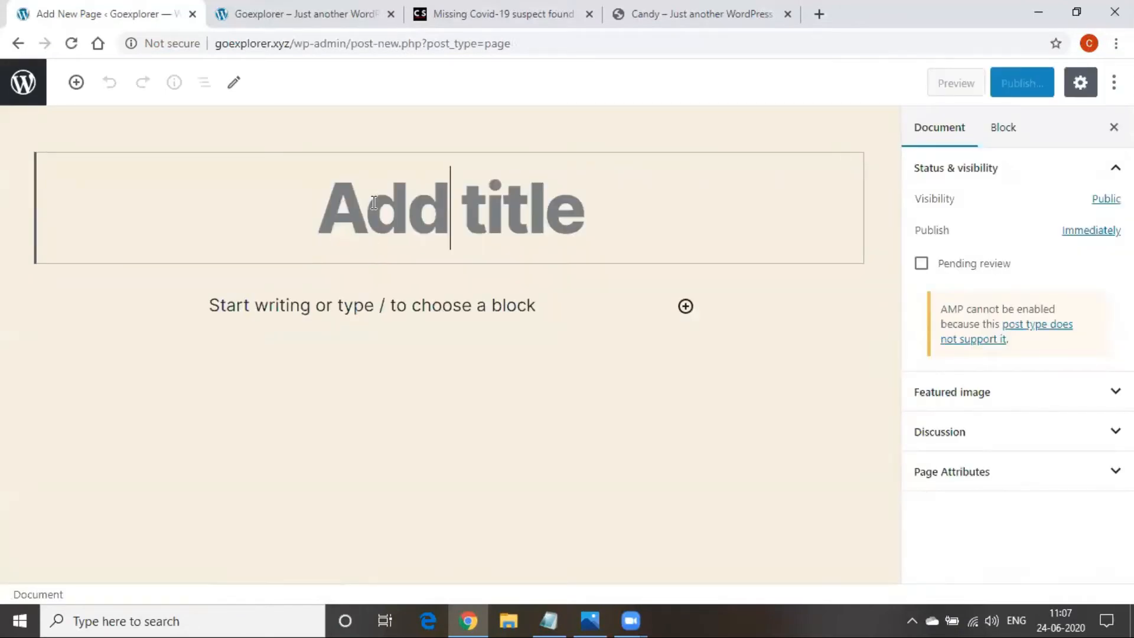
text(Bi)
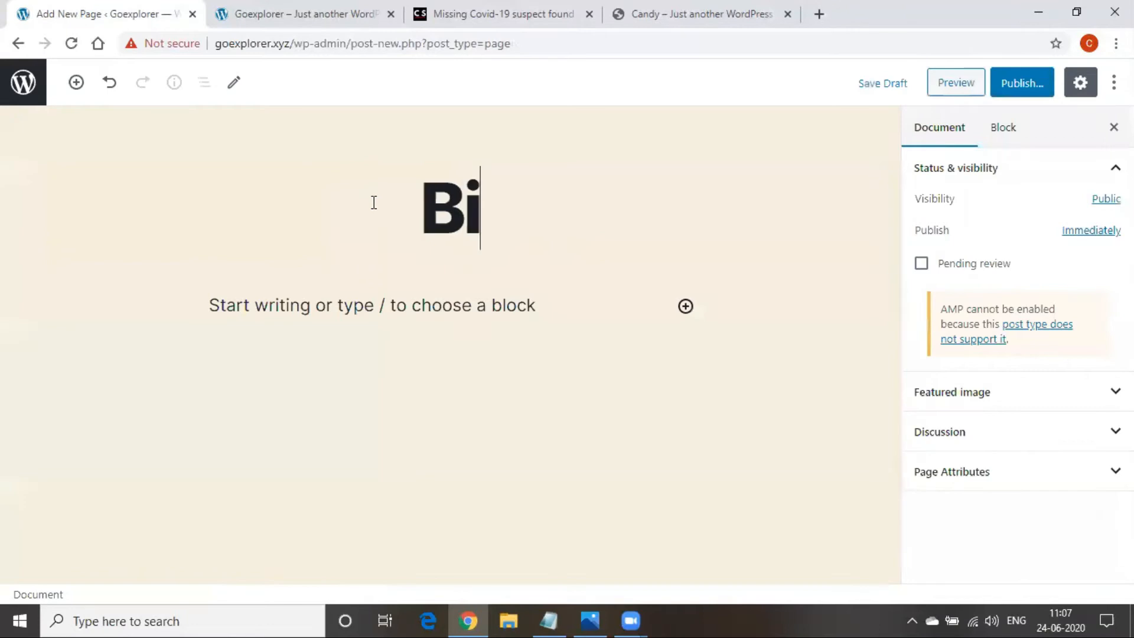
text(rthday)
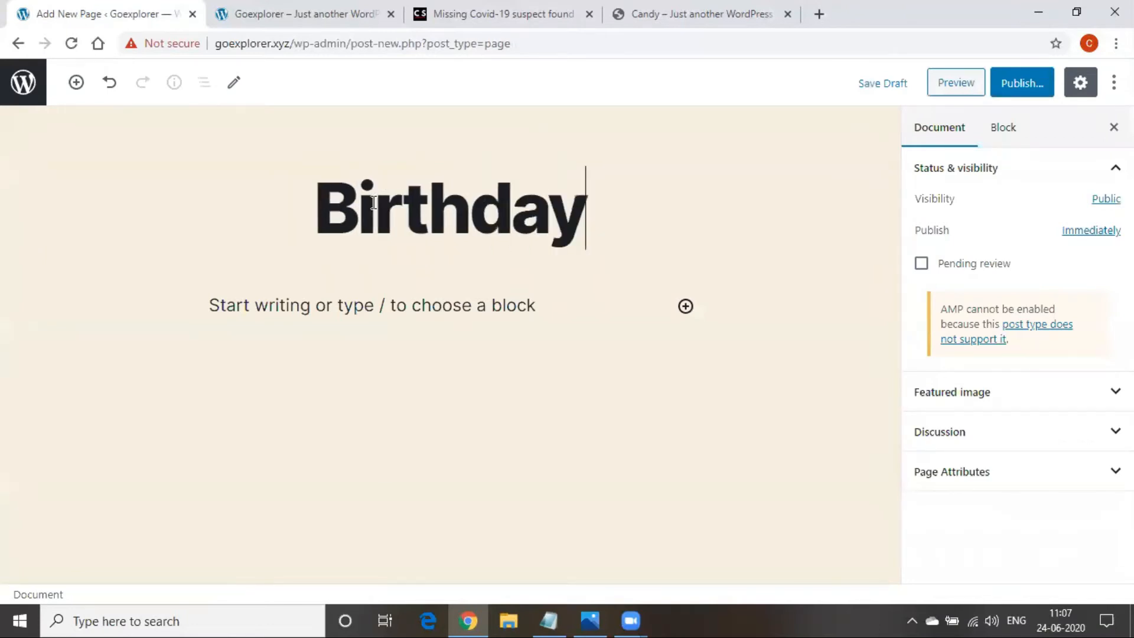
text(s)
click(1008, 83)
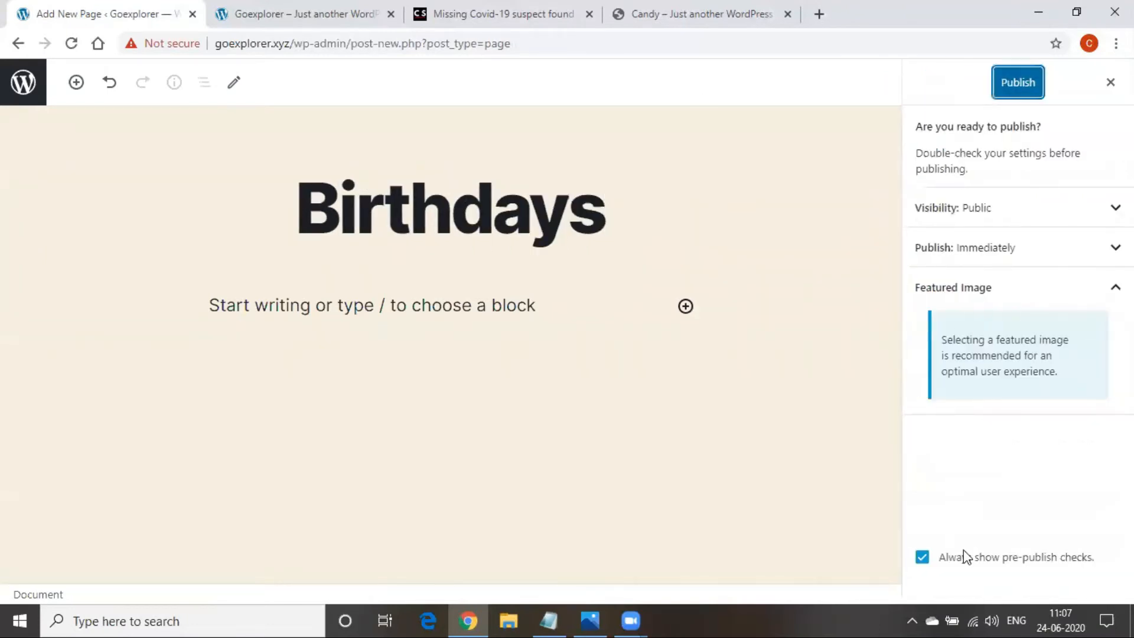
click(1030, 70)
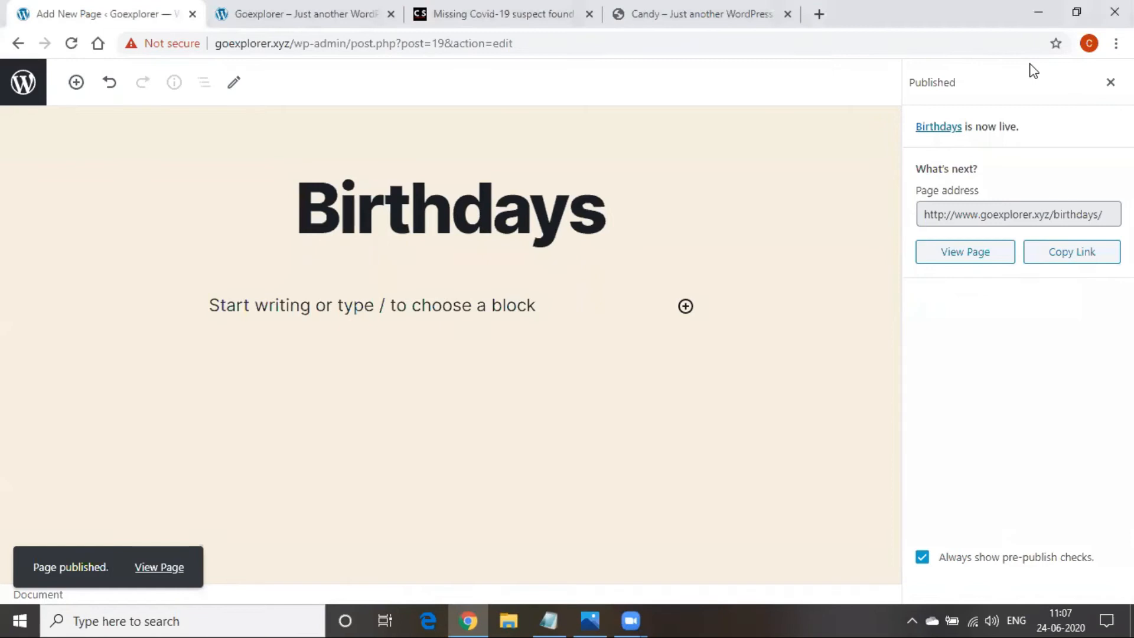
click(10, 44)
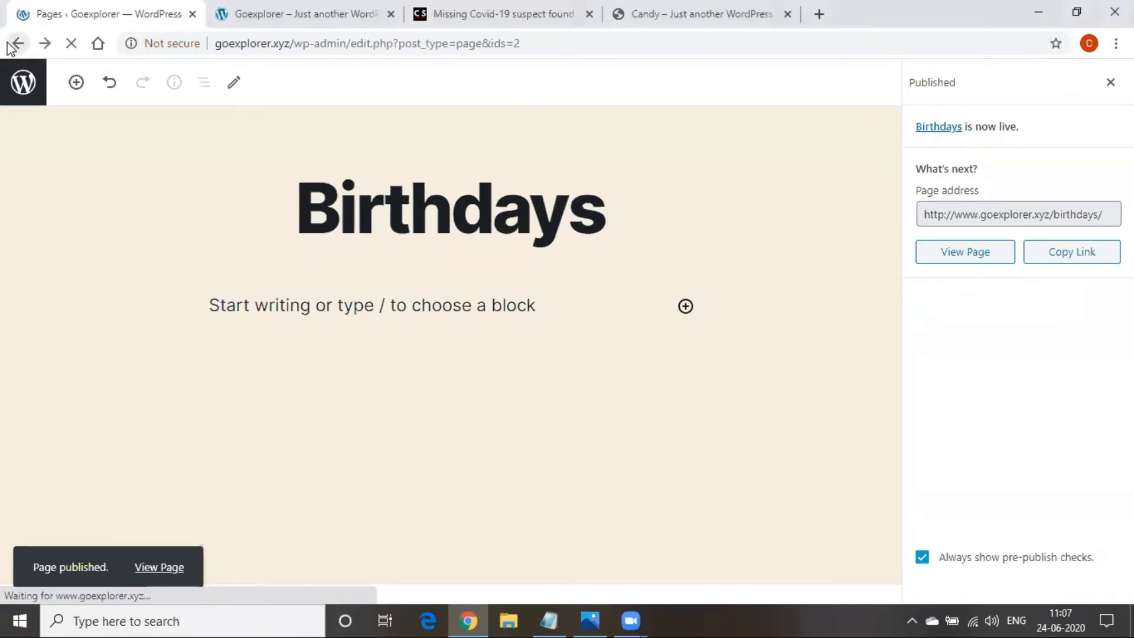
Reload the All Pages list and scroll down to see all seven published pages
click(415, 47)
key(Return)
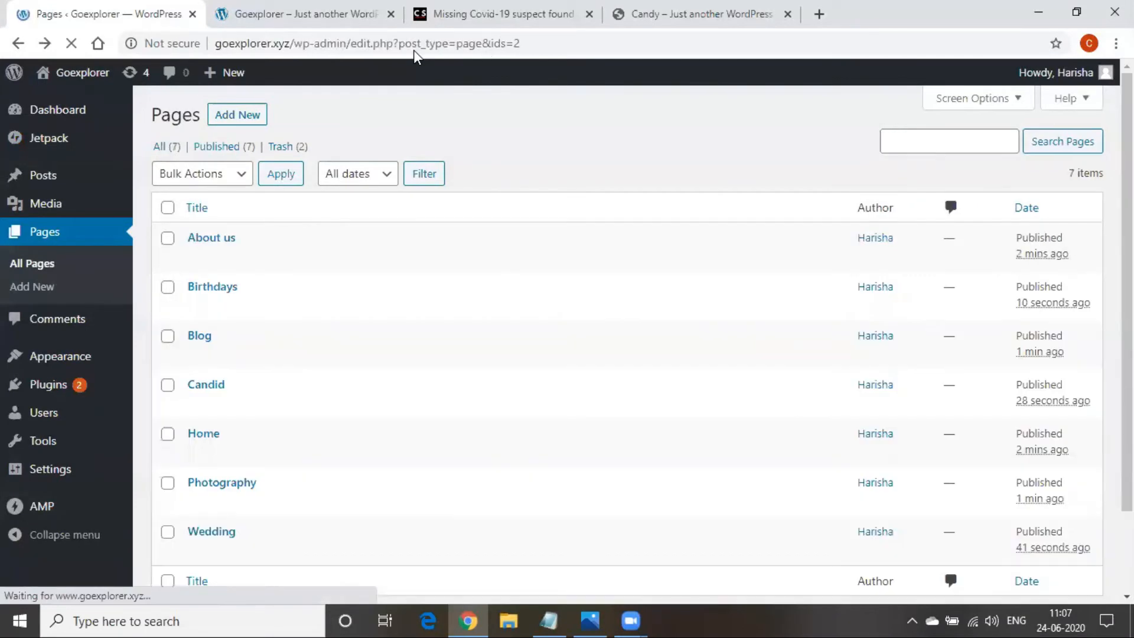
scroll(222, 337, down, 2)
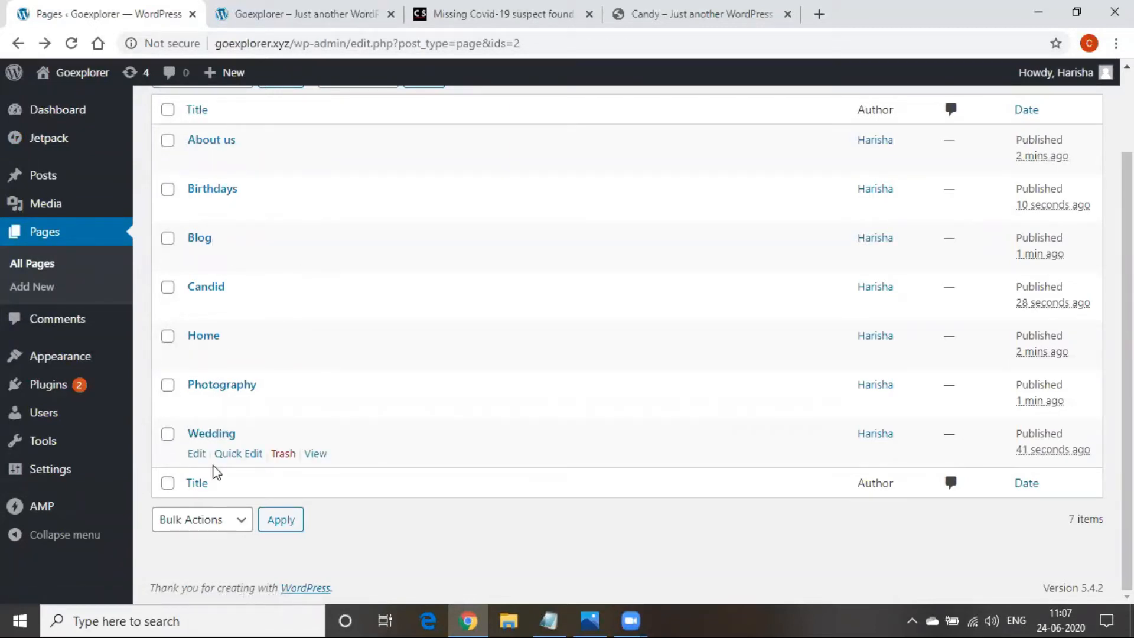
Reload the live Goexplorer site tab so its menu shows the seven new pages
click(301, 10)
click(367, 40)
key(Return)
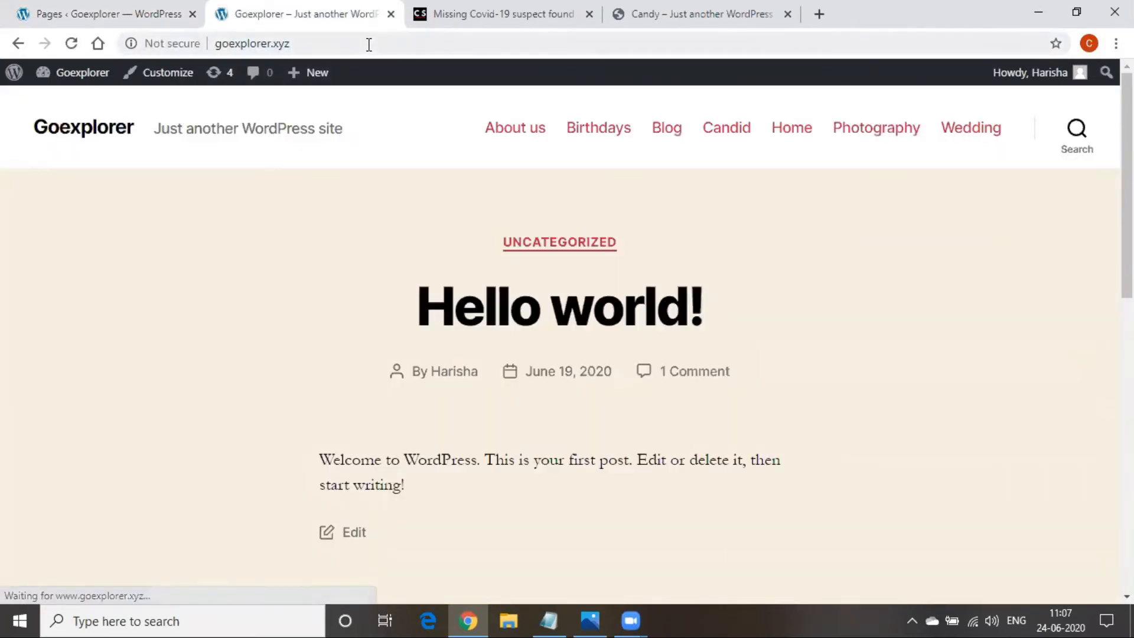
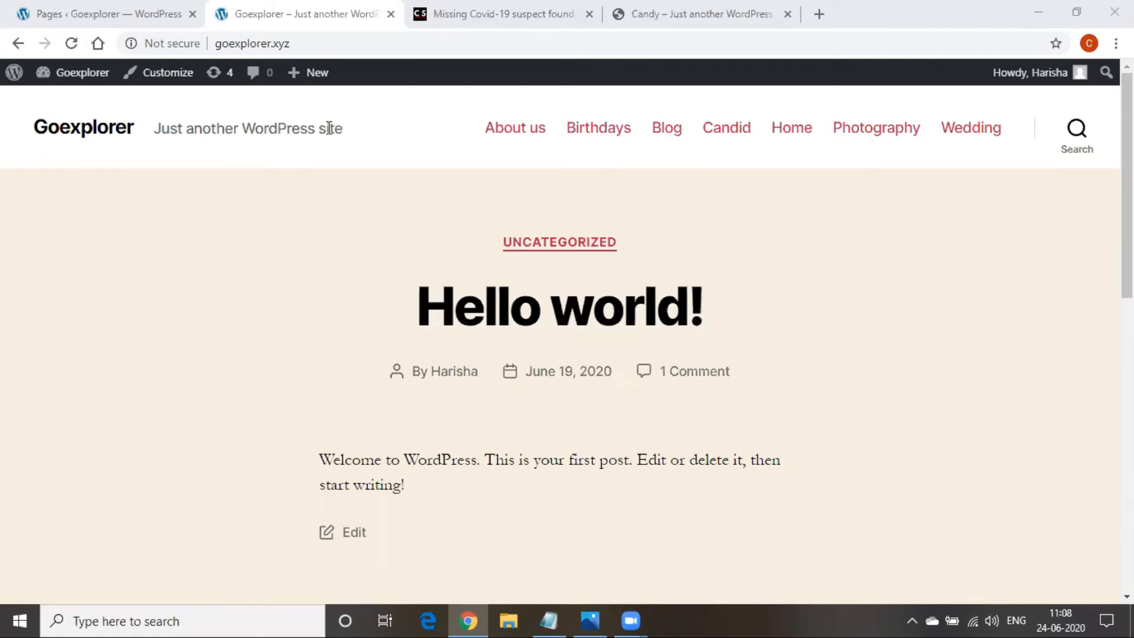
Switch to the 'Pages ‹ Goexplorer' browser tab to view the admin pages list
click(114, 10)
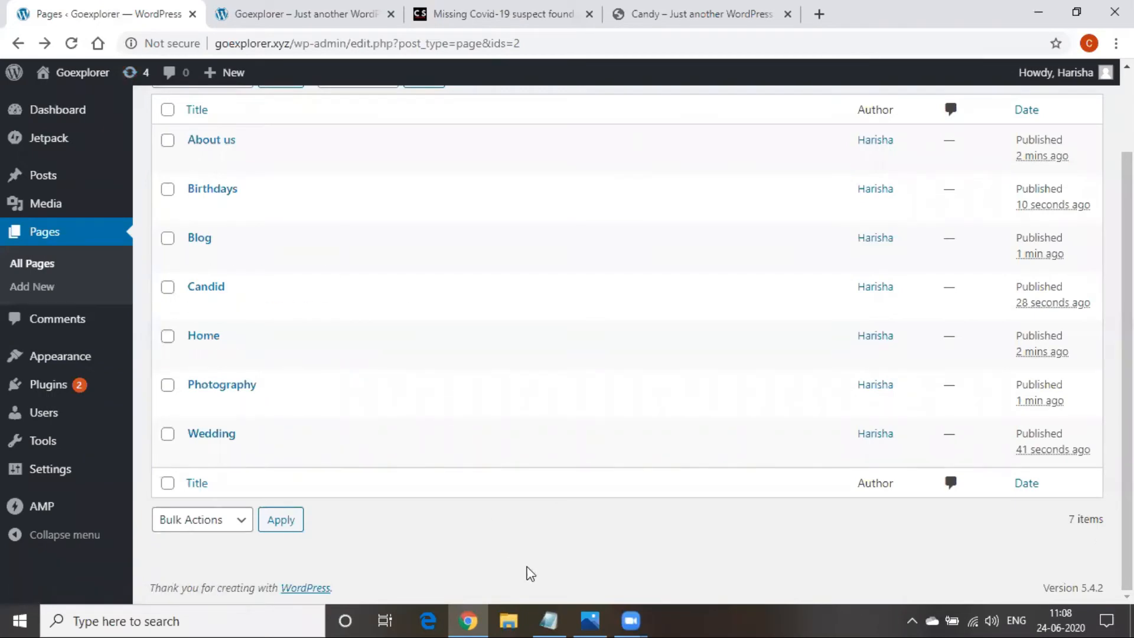
Add a new line to the Notepad notes, then go to Appearance > Menus in WordPress
click(549, 620)
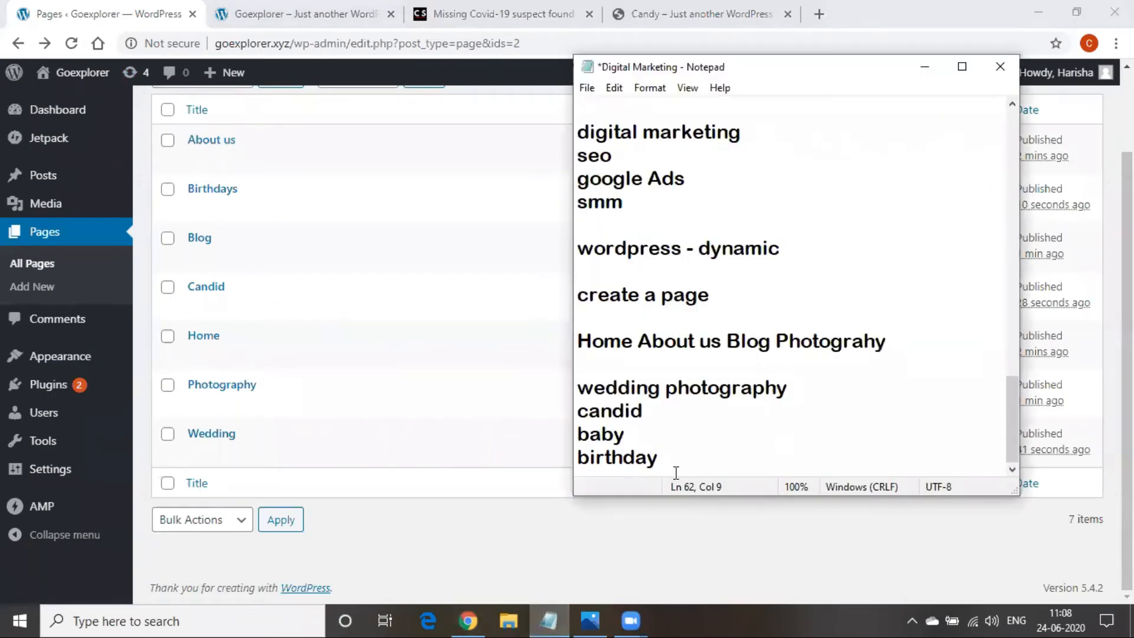
key(Return)
key(Return)
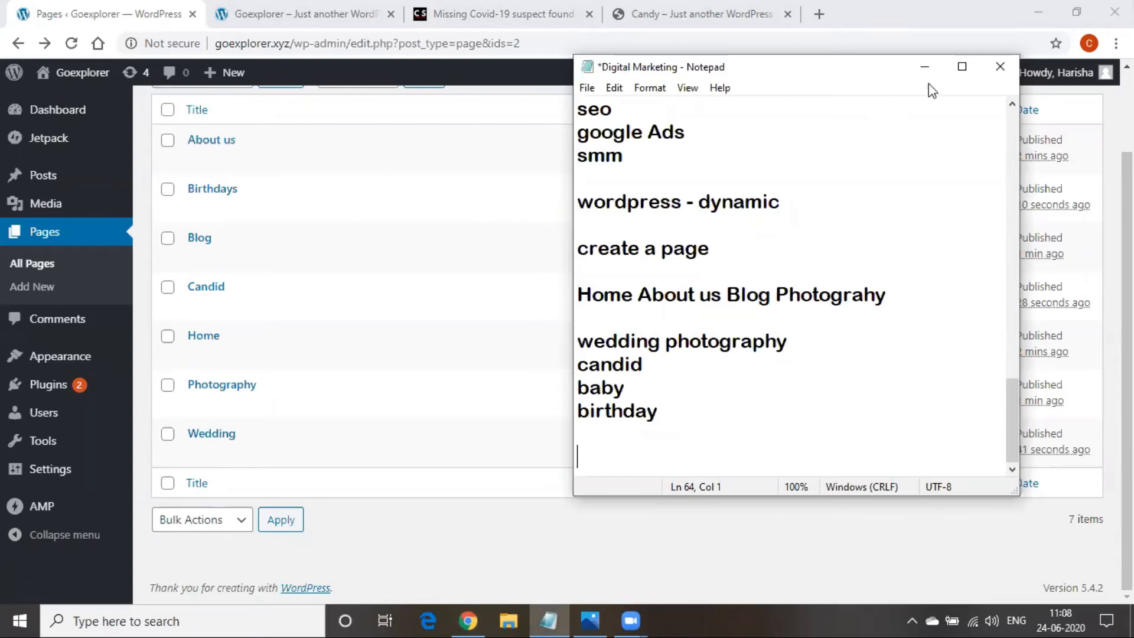
click(565, 160)
scroll(303, 396, up, 2)
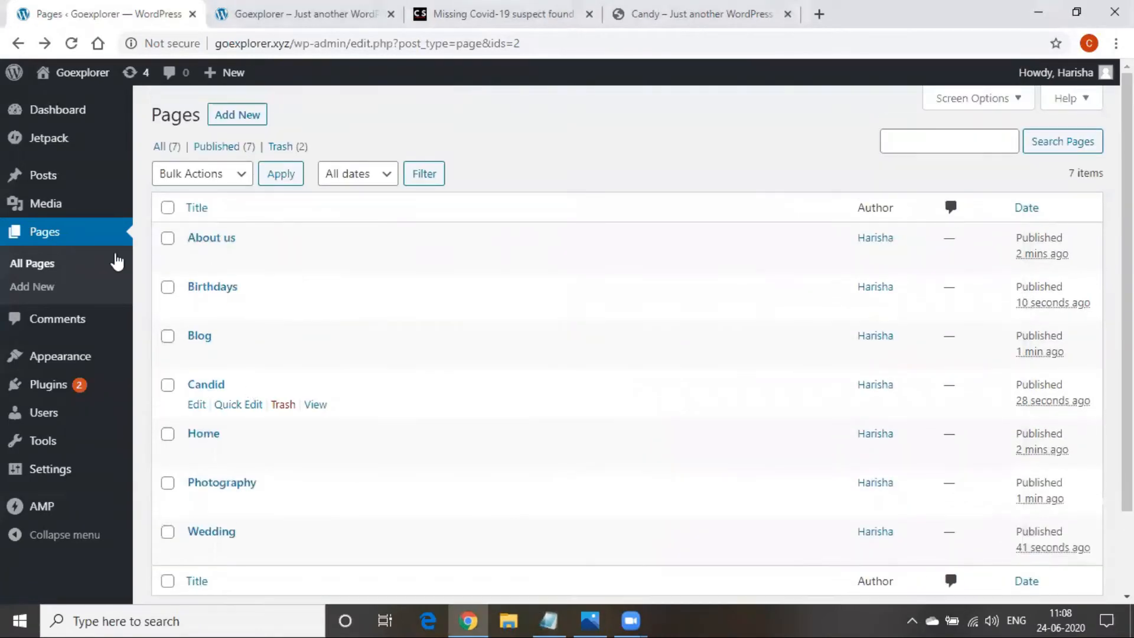
mouse_move(73, 193)
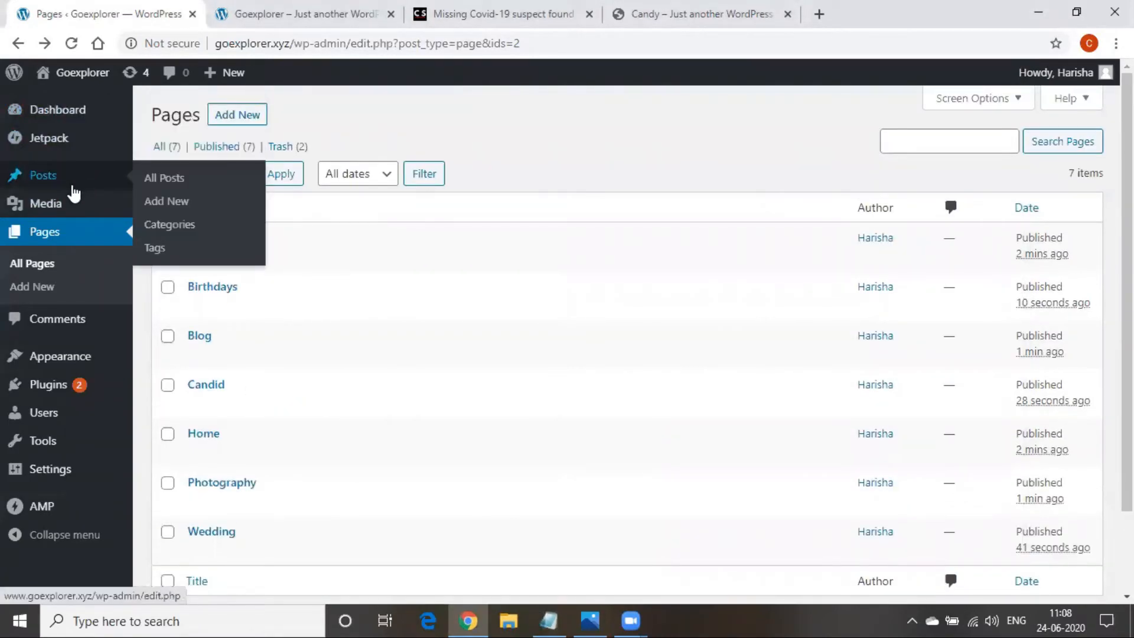
mouse_move(68, 213)
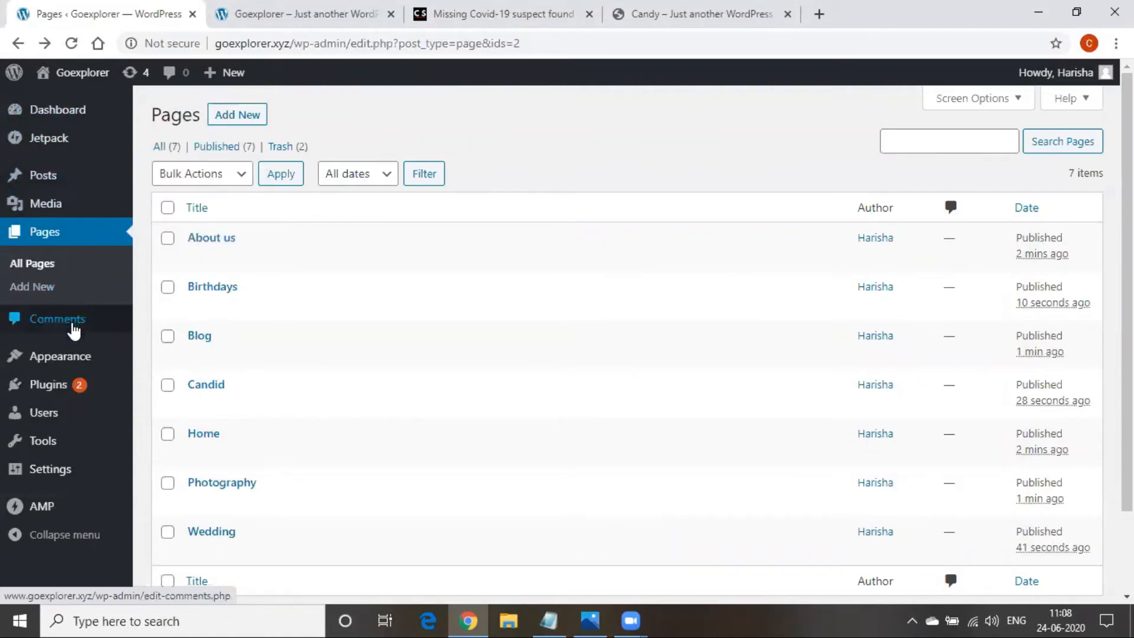
mouse_move(69, 354)
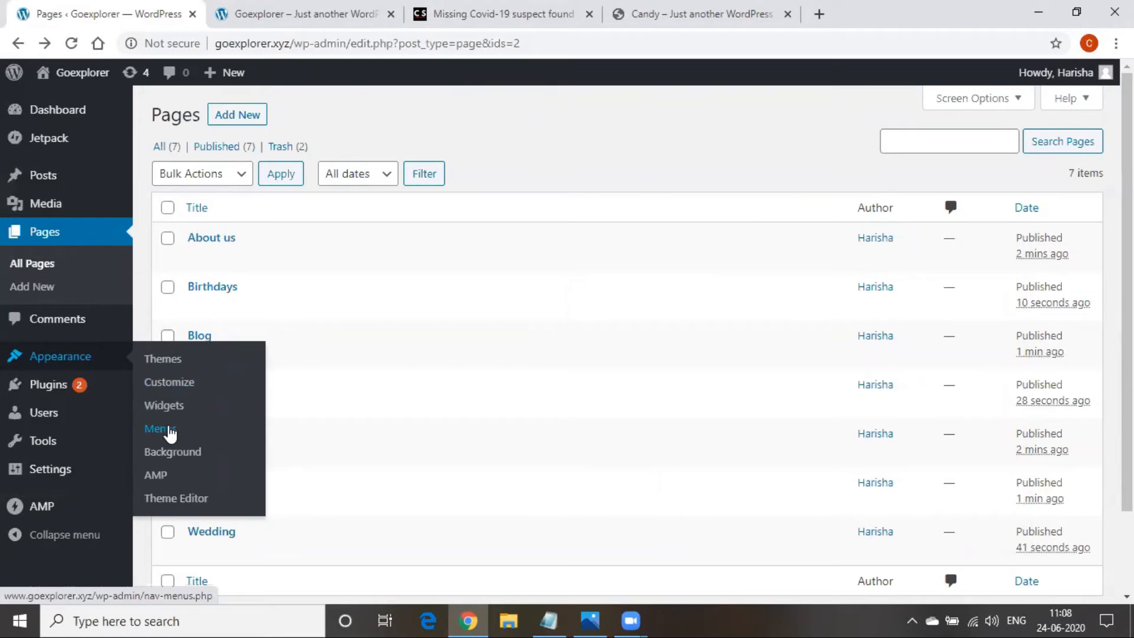
click(170, 433)
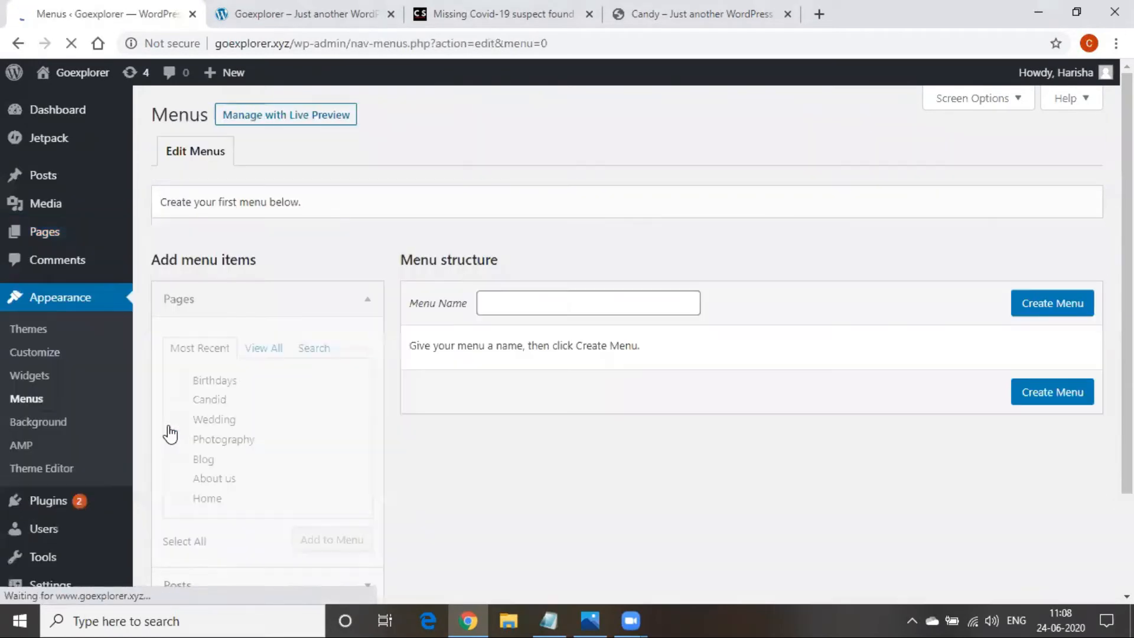
Create a new menu named 'Trail Menu'
click(575, 307)
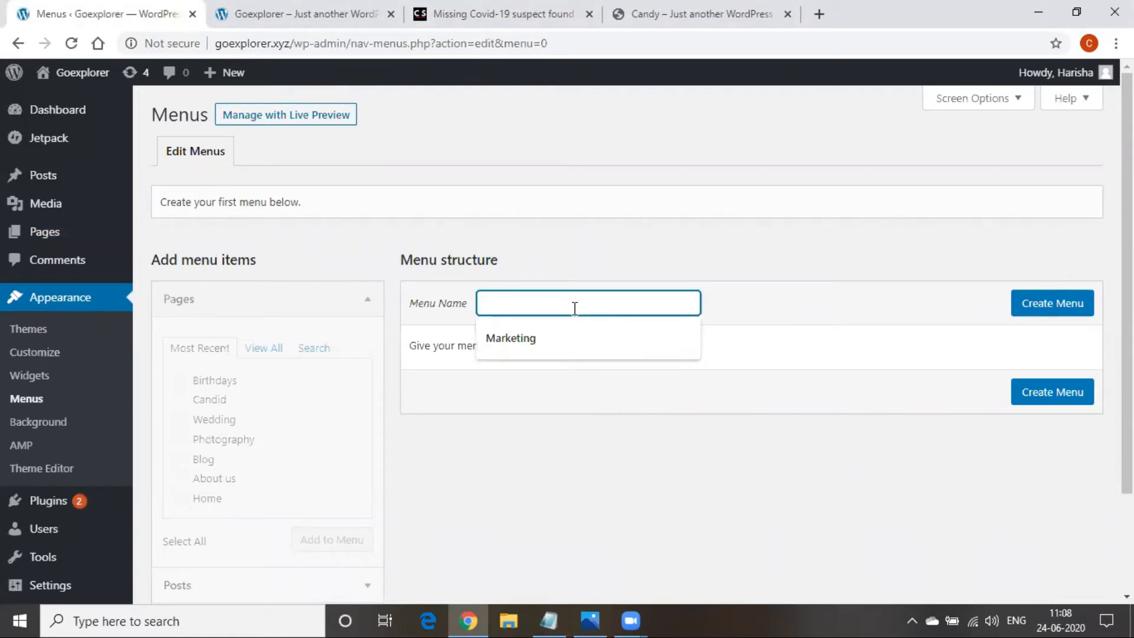
text(Trail Menu)
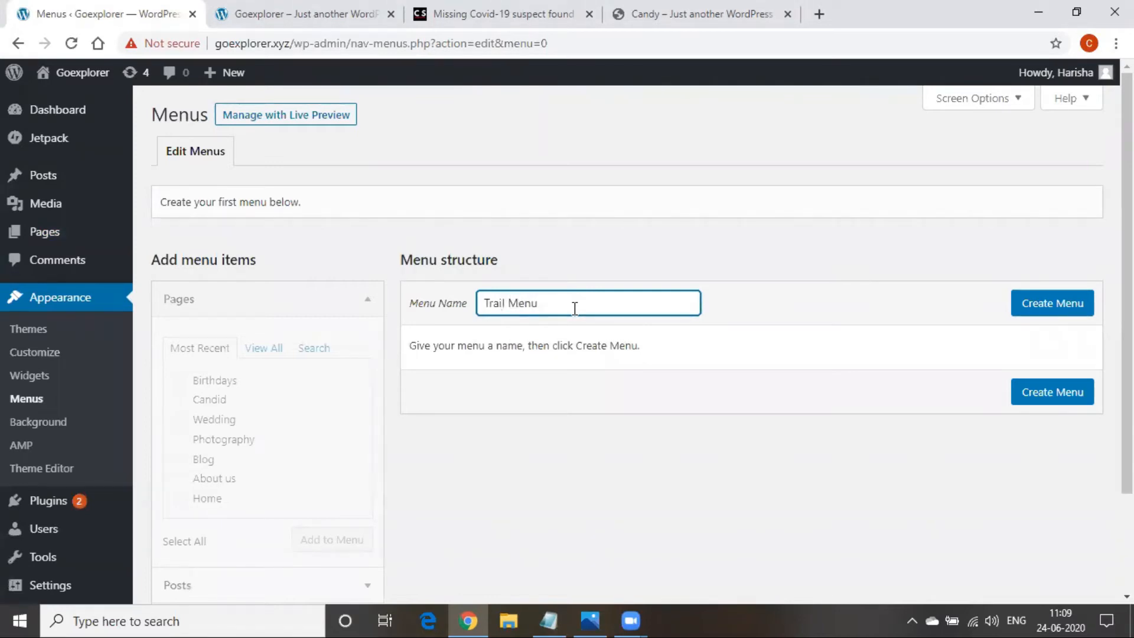
click(1072, 304)
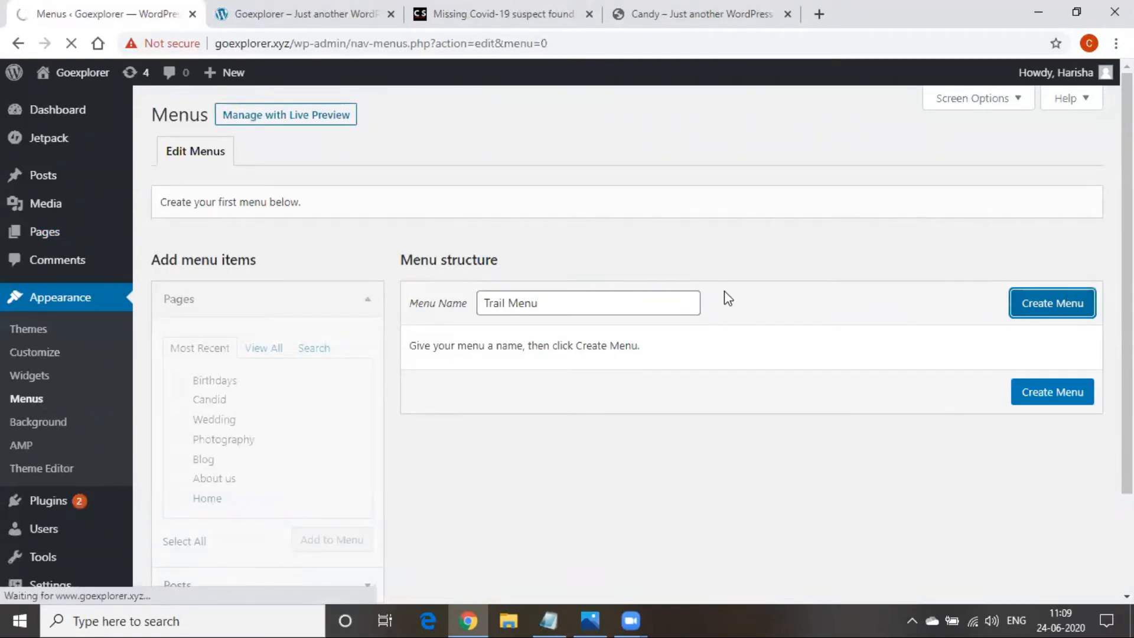
Add Birthdays, Candid, Wedding, Photography, Blog, About us and Home pages to the menu
scroll(661, 403, down, 1)
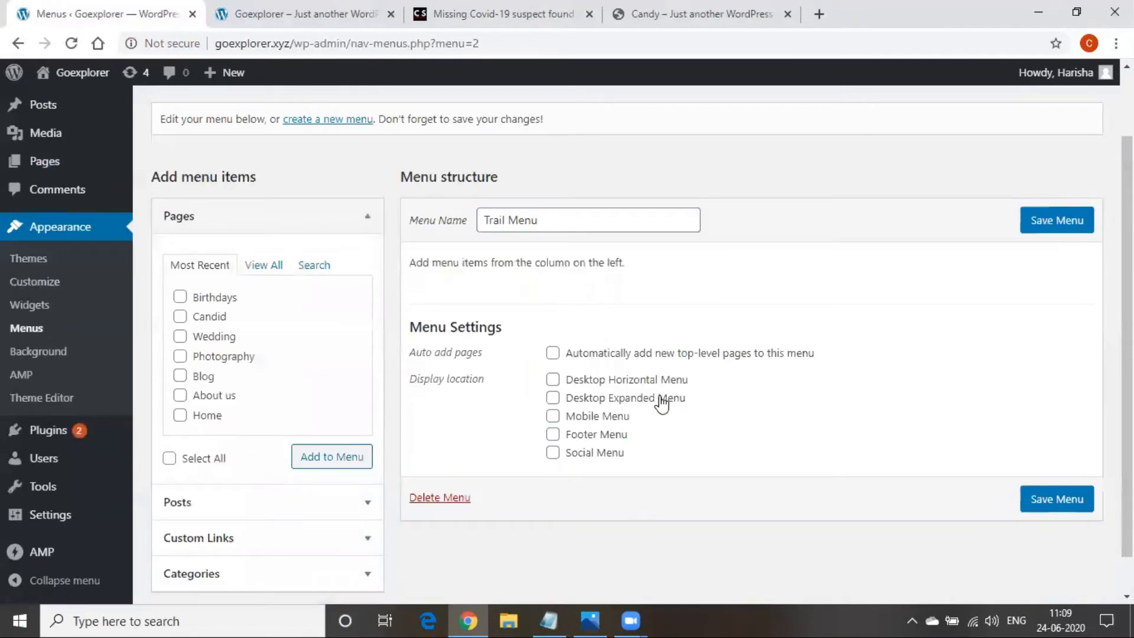
scroll(661, 403, down, 1)
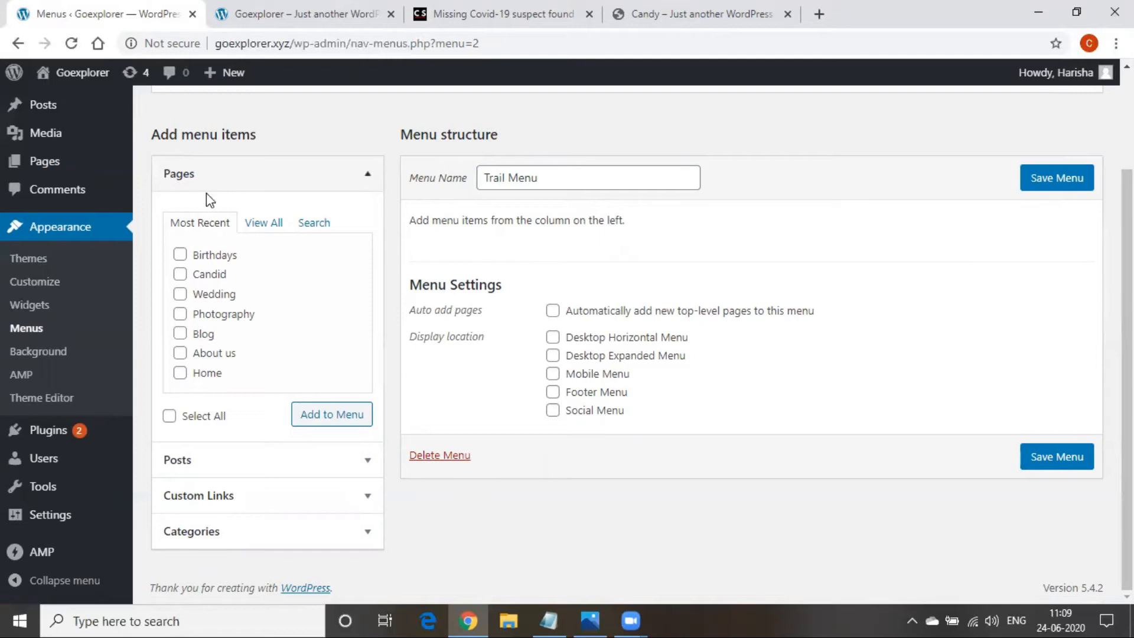
click(180, 254)
click(180, 274)
click(180, 293)
click(180, 313)
click(180, 333)
click(180, 353)
click(180, 373)
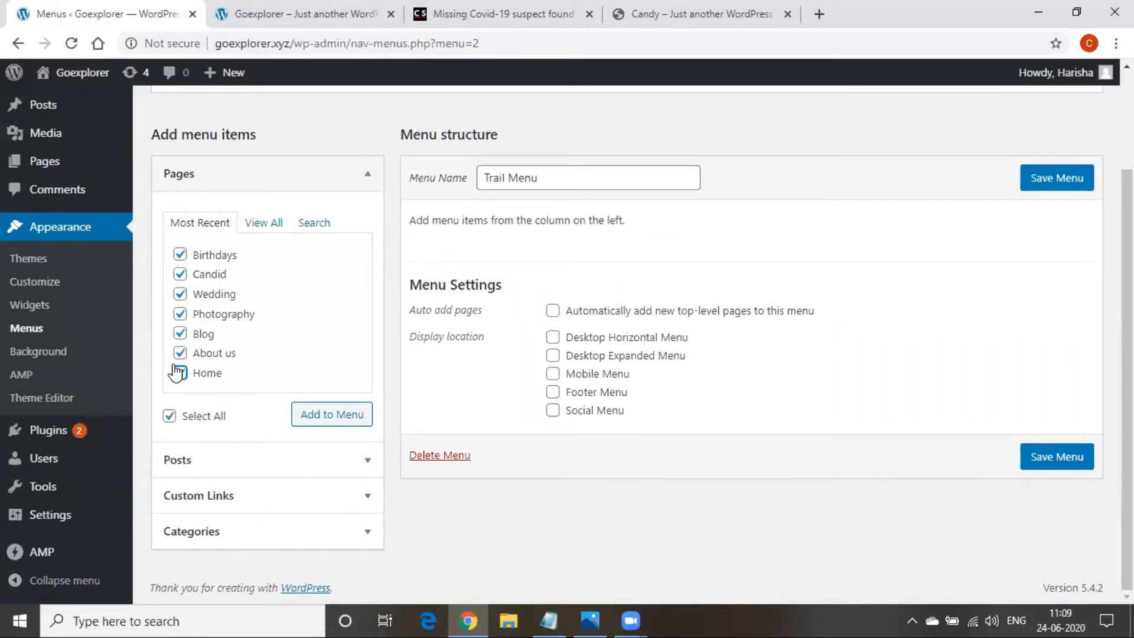
click(342, 416)
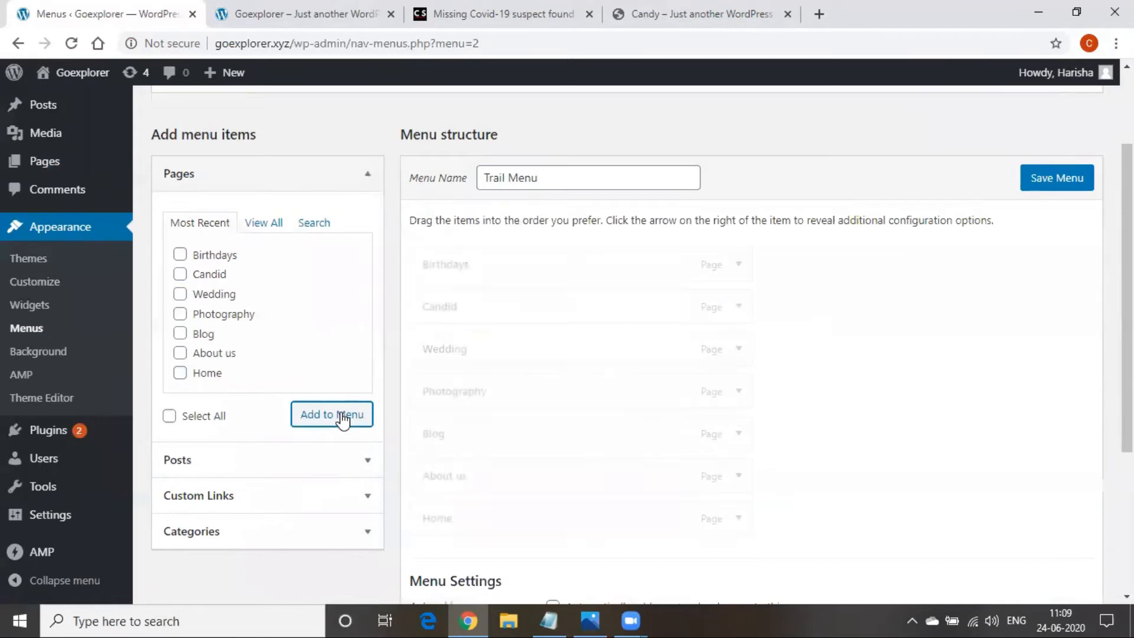
Reorder the top-level menu items as Home, About us, Blog, Photography
scroll(898, 376, down, 1)
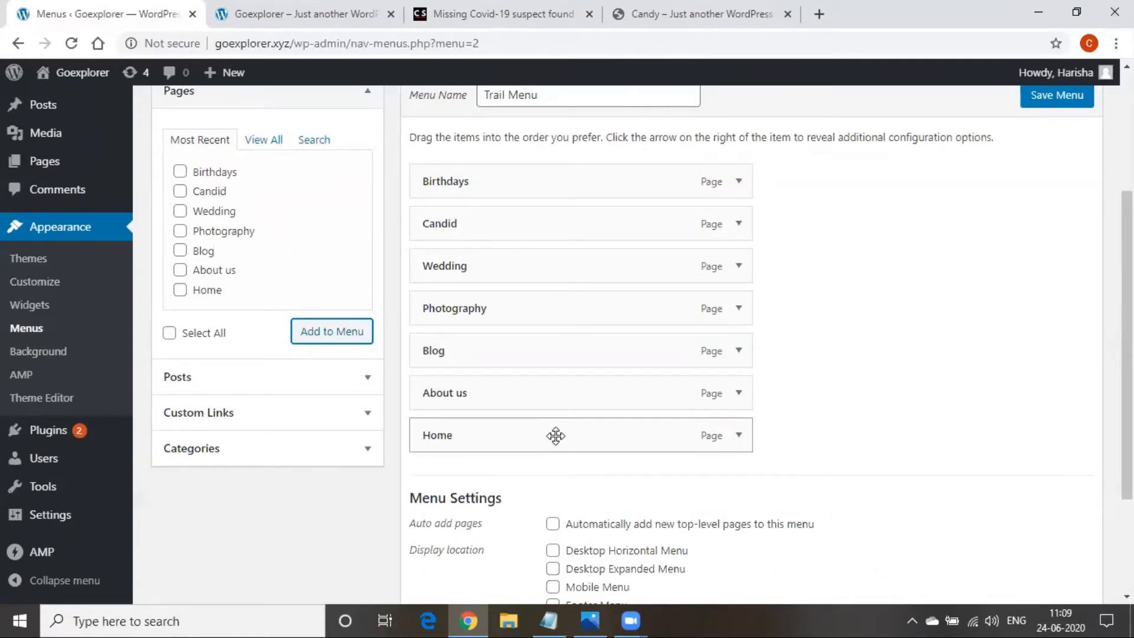
drag(555, 436, 555, 179)
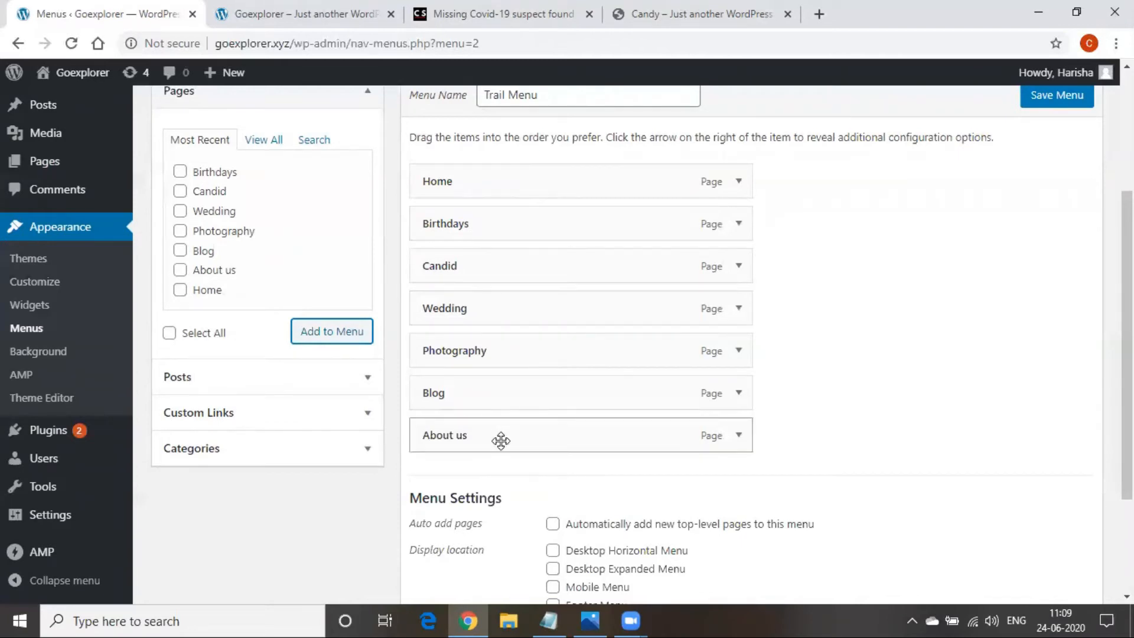
drag(504, 438, 481, 221)
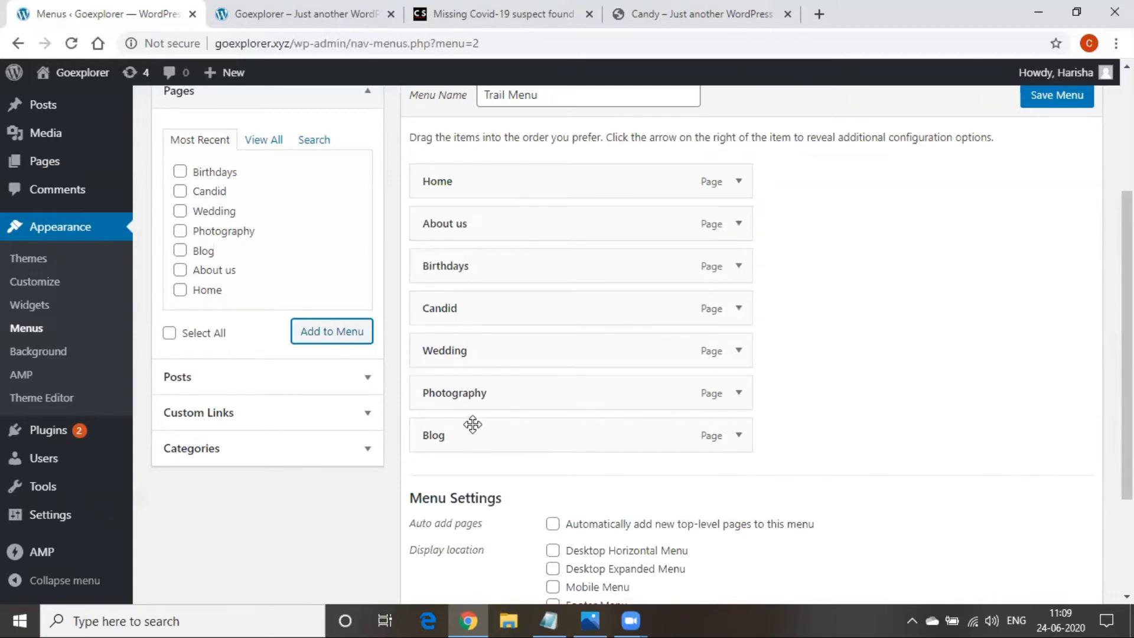
drag(472, 449, 466, 270)
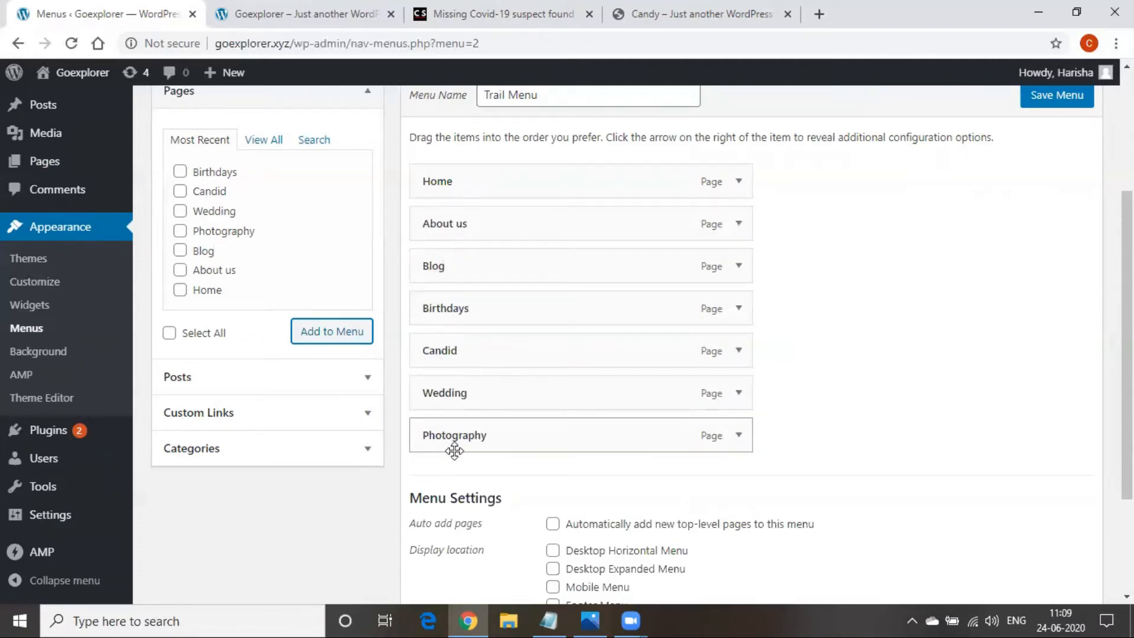
drag(450, 432, 451, 317)
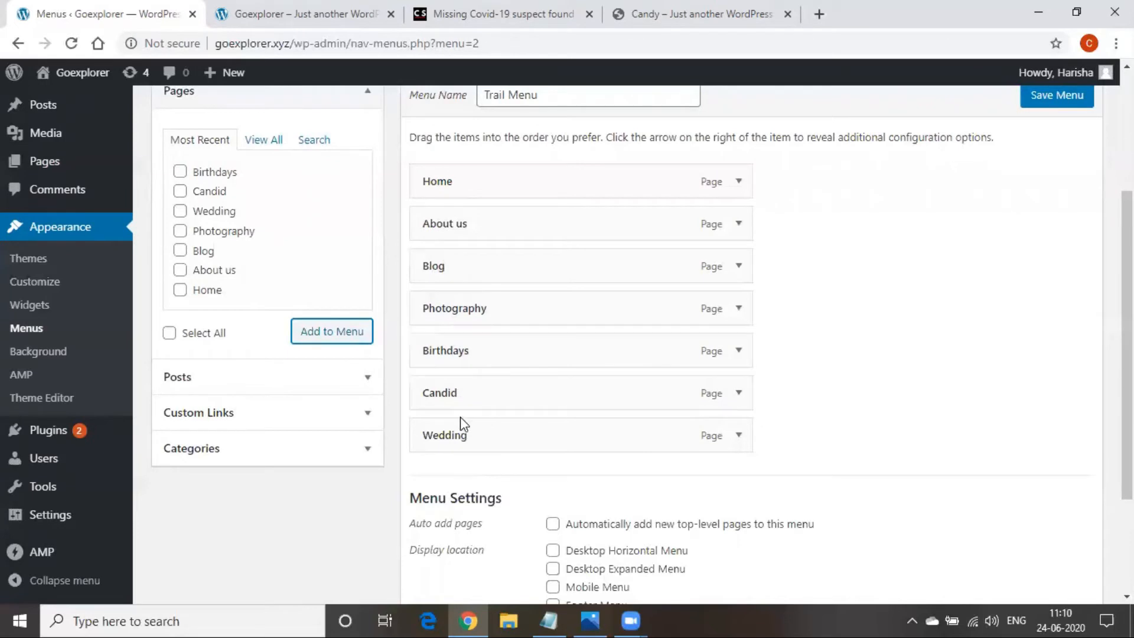
Nest Wedding, Birthdays and Candid as sub-items under Photography
drag(463, 437, 477, 405)
drag(467, 362, 434, 354)
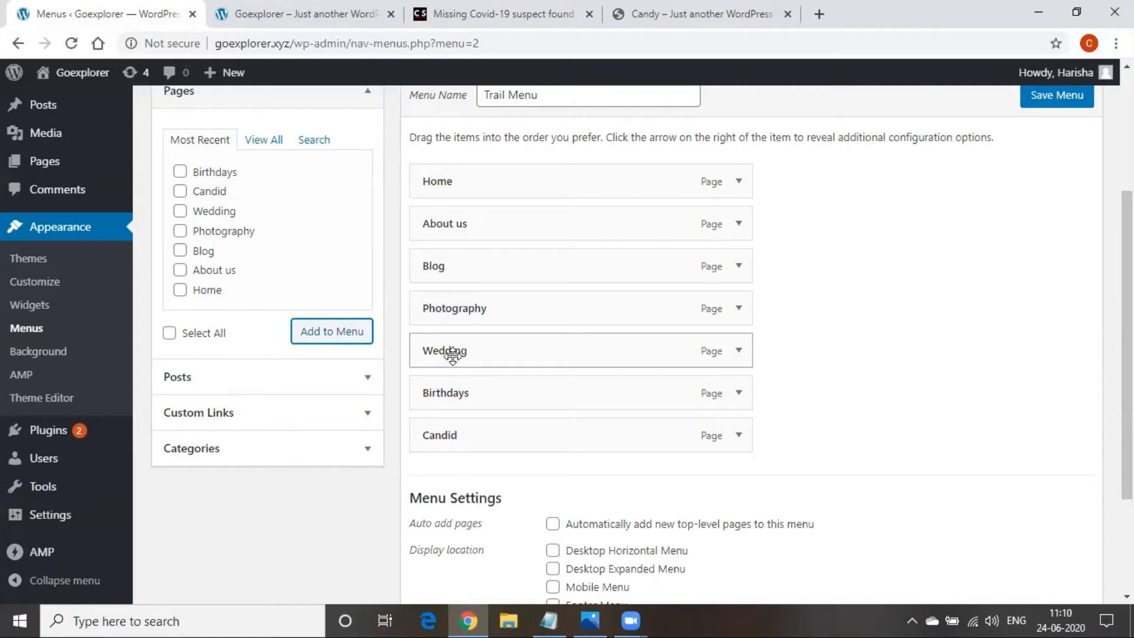
drag(452, 354, 499, 389)
drag(498, 433, 511, 435)
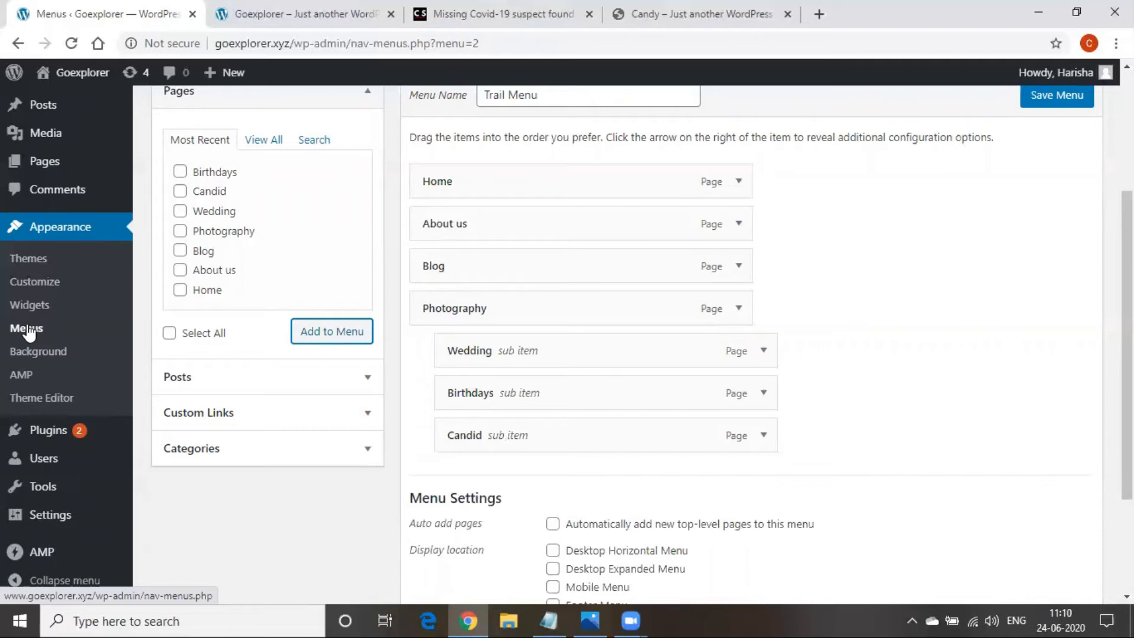
Save Trail Menu with its new order and nesting
scroll(865, 381, down, 3)
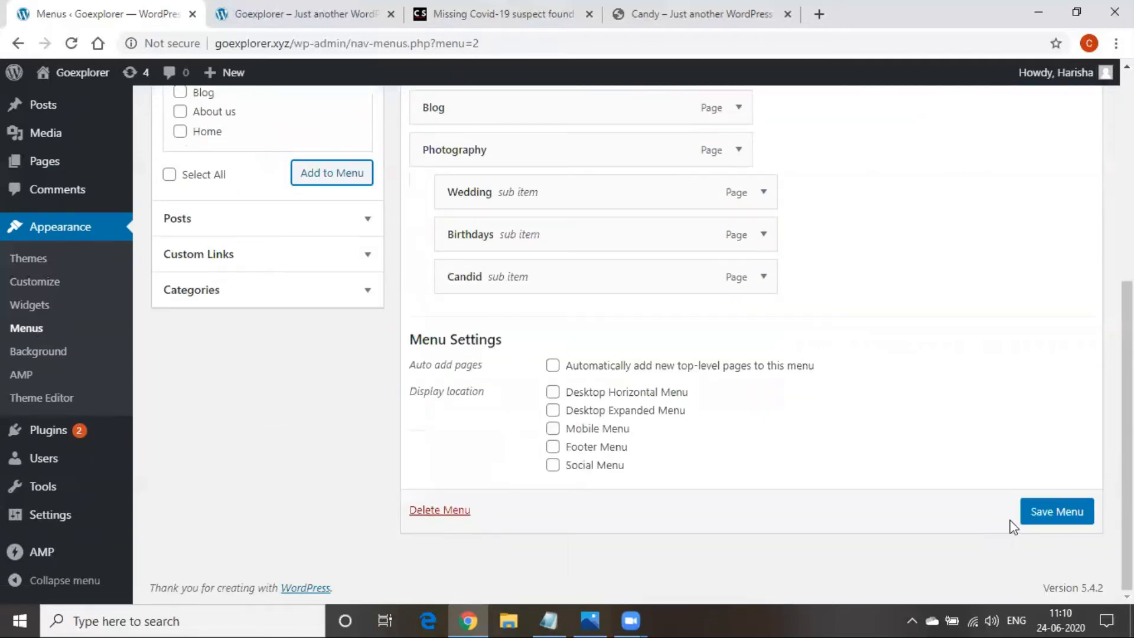
click(1060, 519)
scroll(826, 336, down, 5)
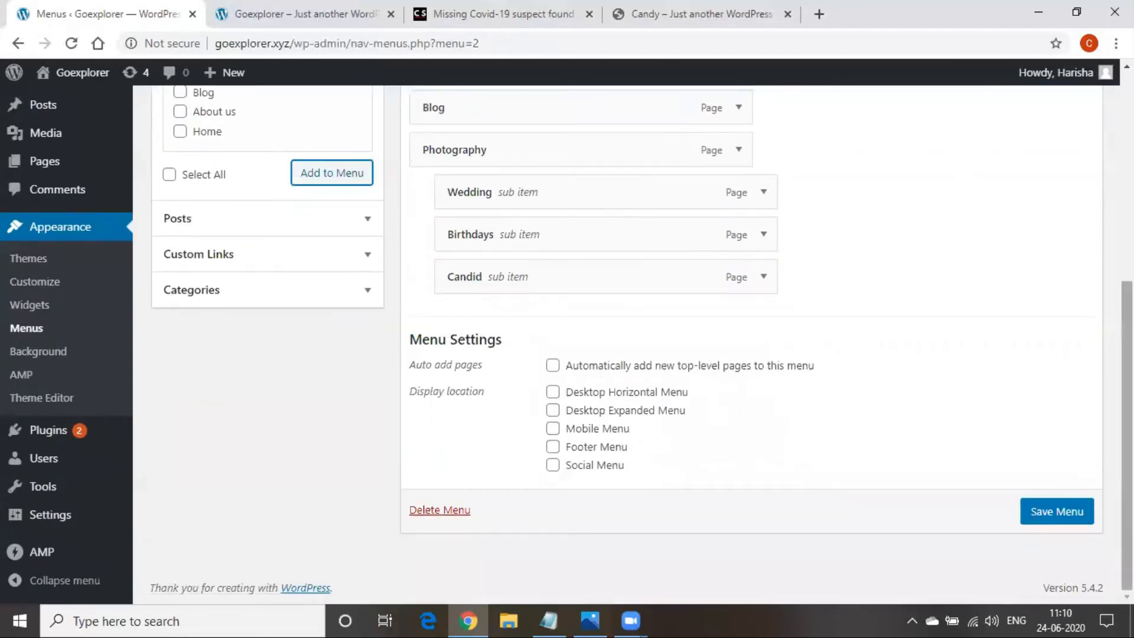
click(1069, 516)
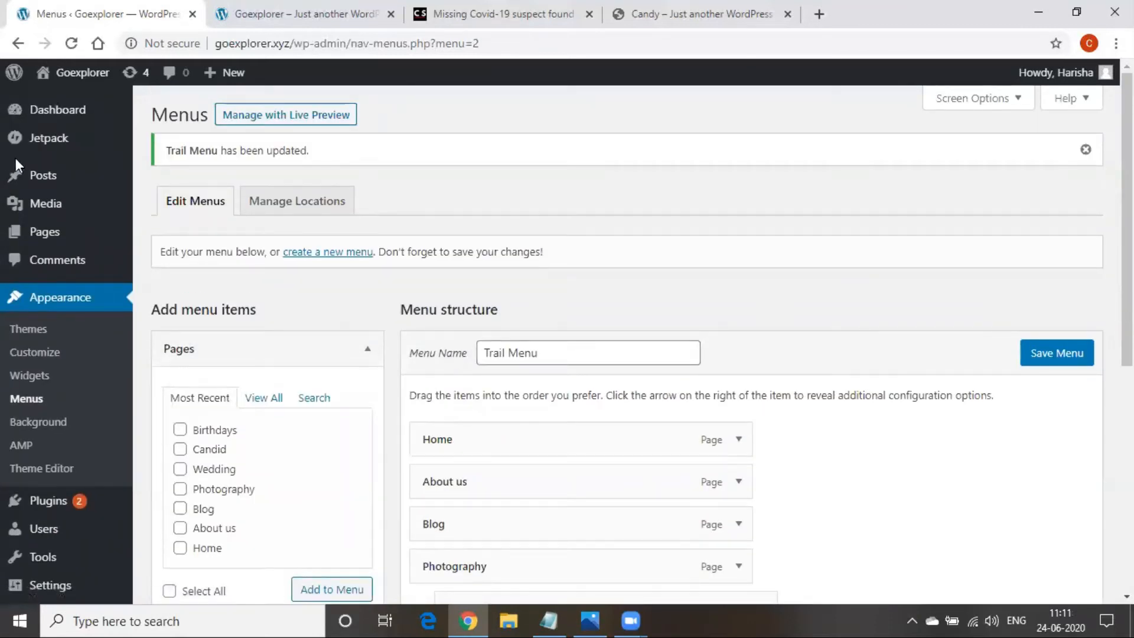
Reload the live Goexplorer site to check the navigation, then return to the menu editor
click(319, 16)
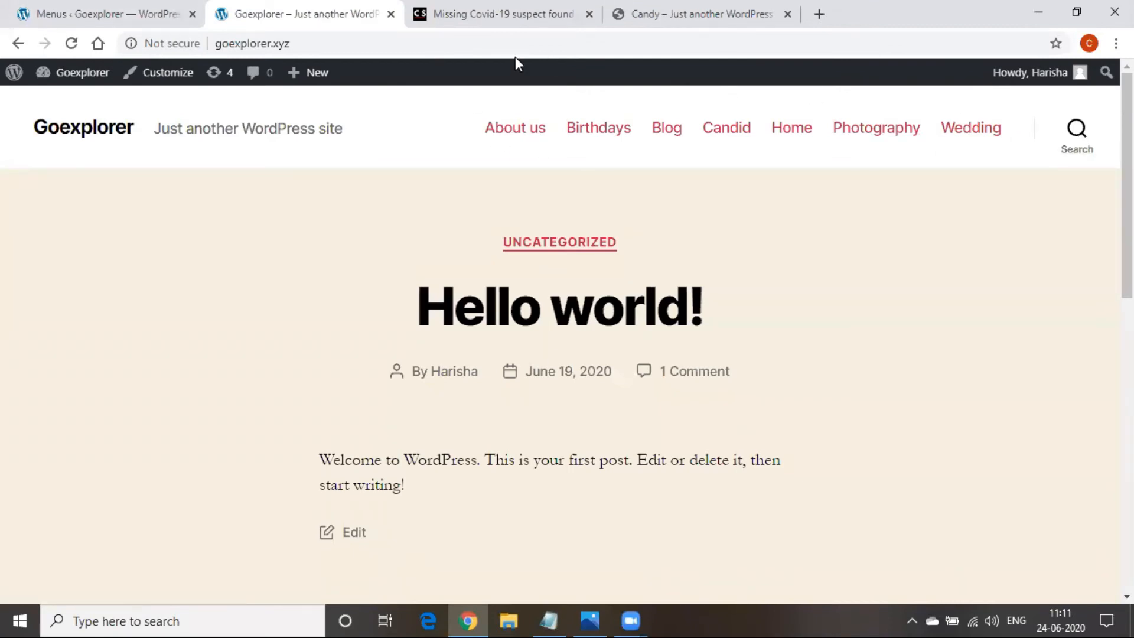
click(513, 42)
key(Return)
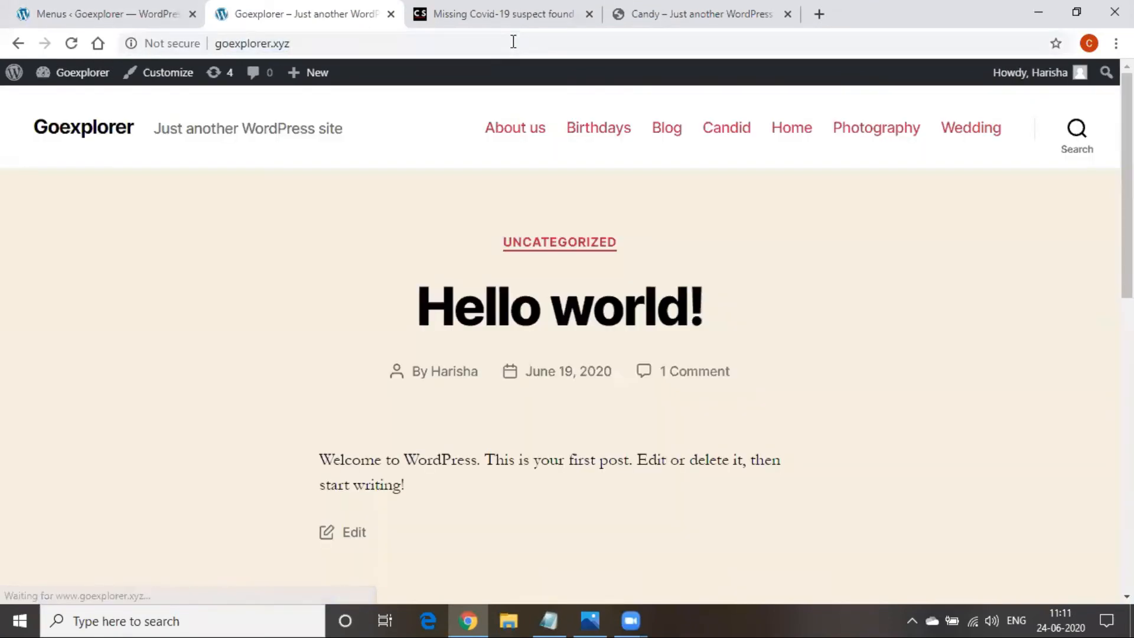
click(395, 46)
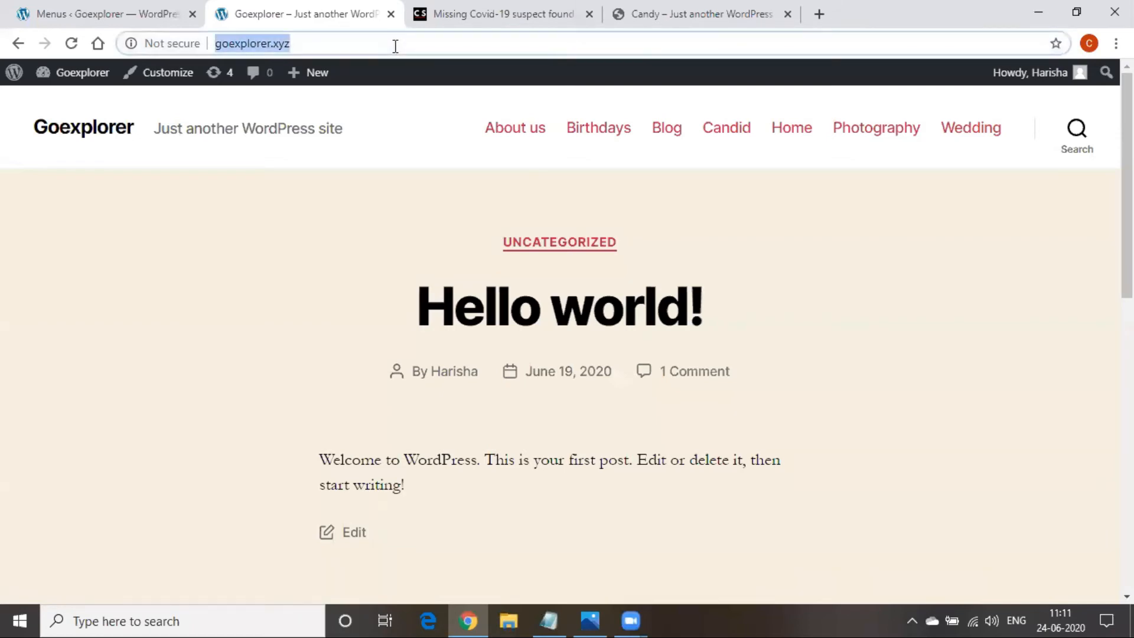
key(Return)
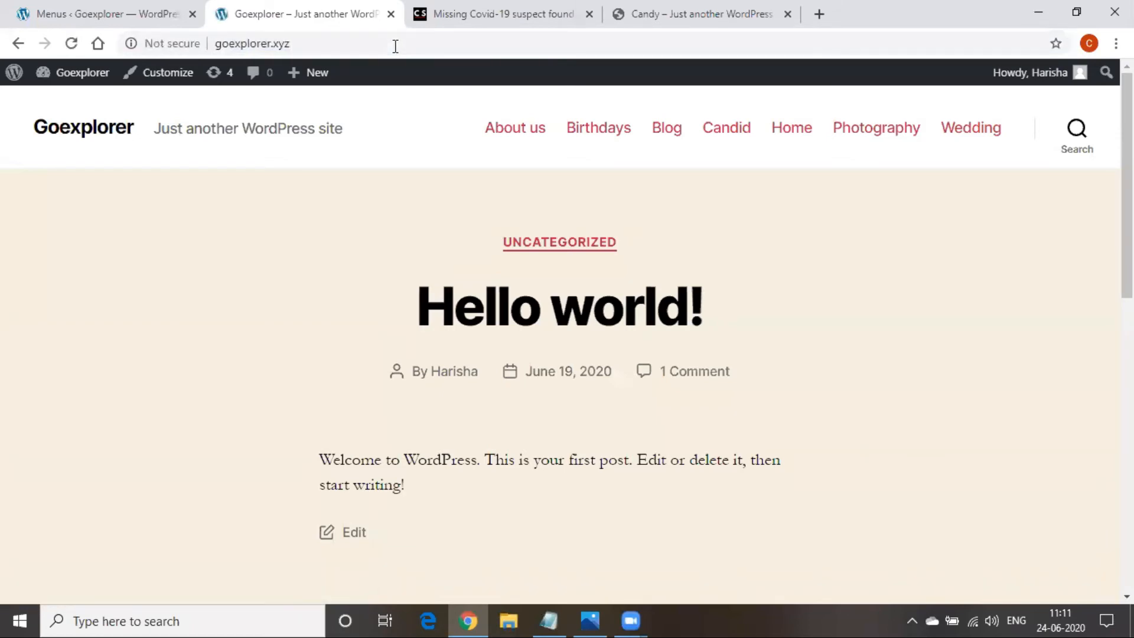
click(8, 9)
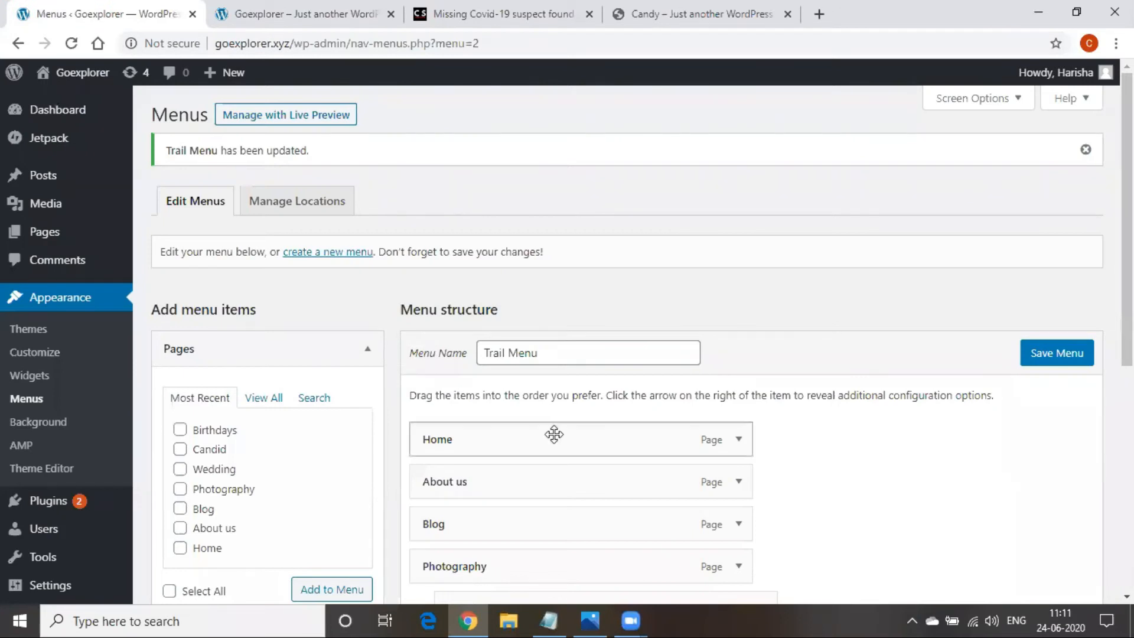
Save Trail Menu and reload the live Goexplorer front page to check the menu
scroll(554, 435, down, 6)
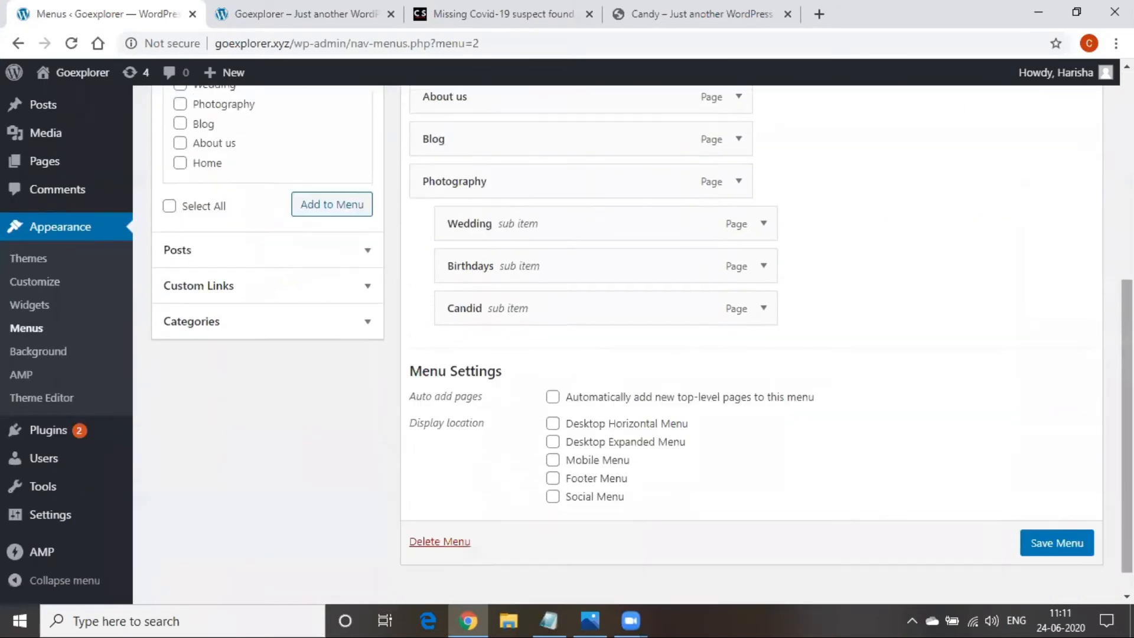
scroll(626, 413, down, 1)
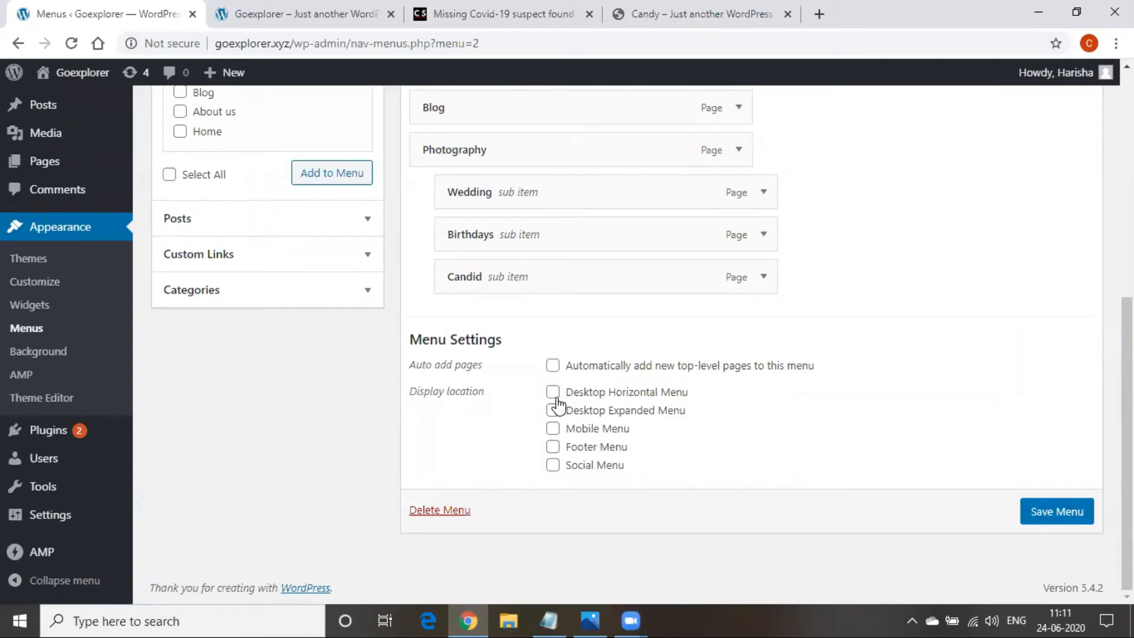
click(1051, 511)
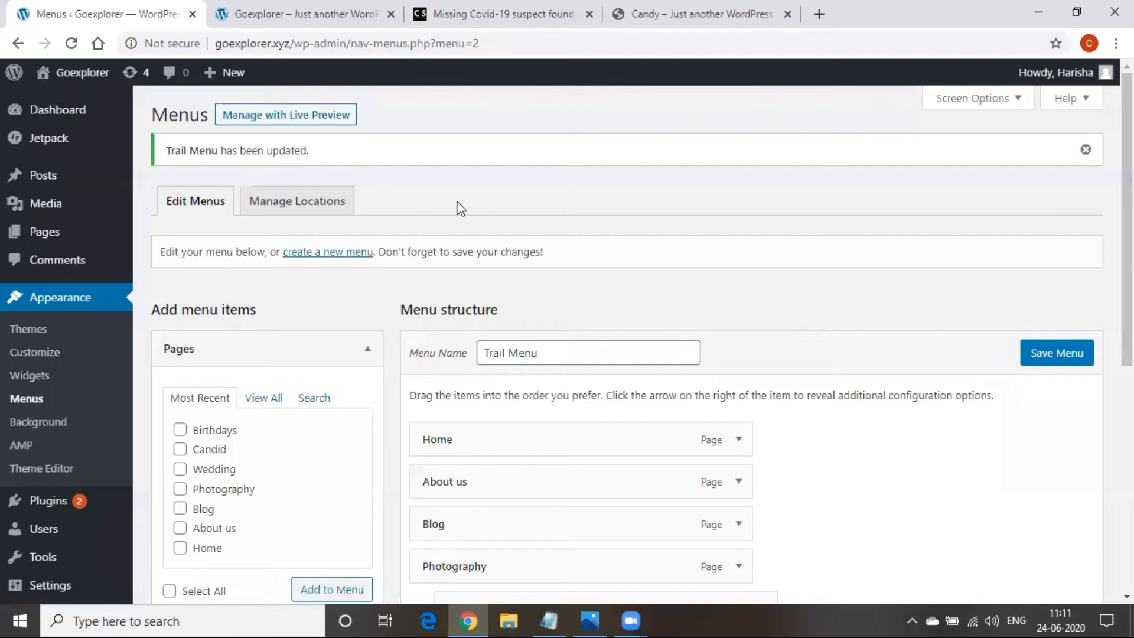
scroll(507, 412, down, 4)
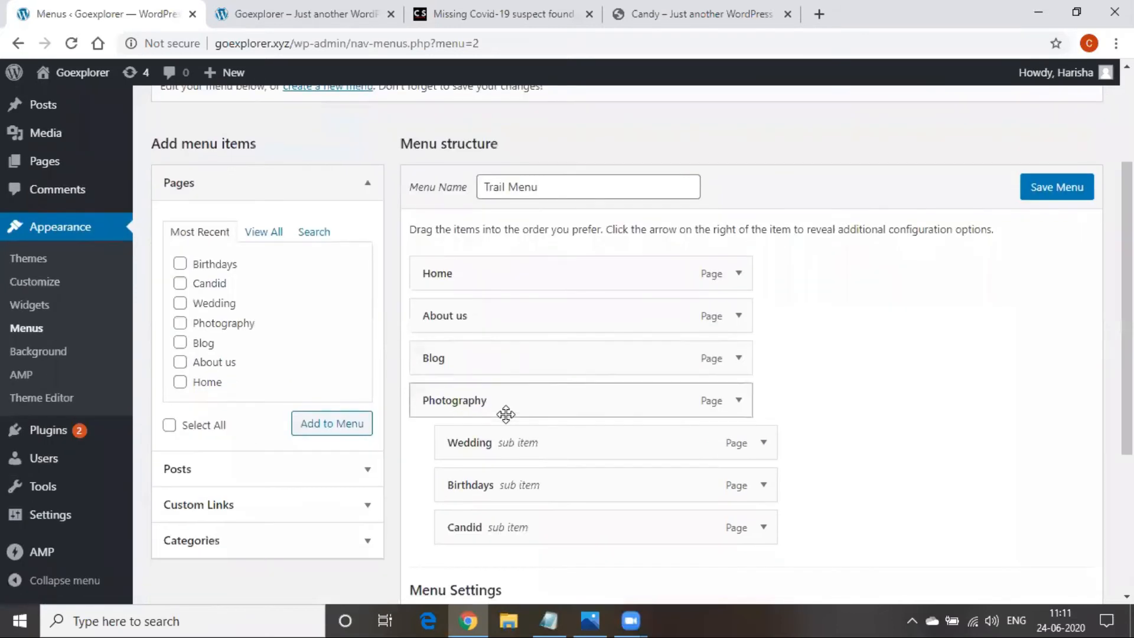
click(331, 12)
click(339, 52)
key(Return)
click(339, 51)
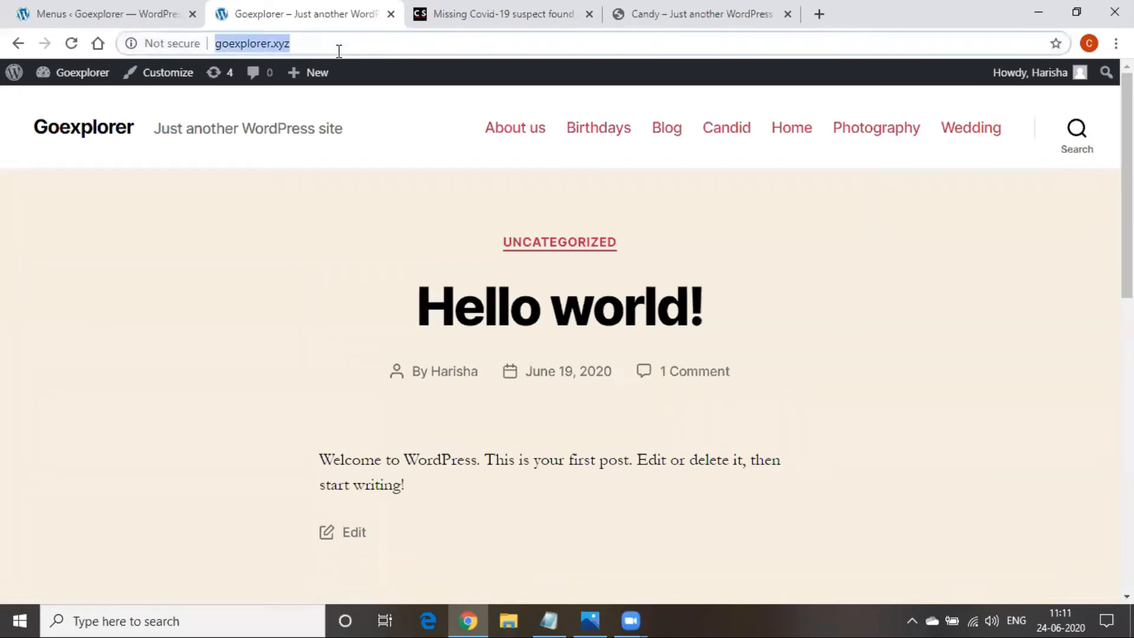
key(Return)
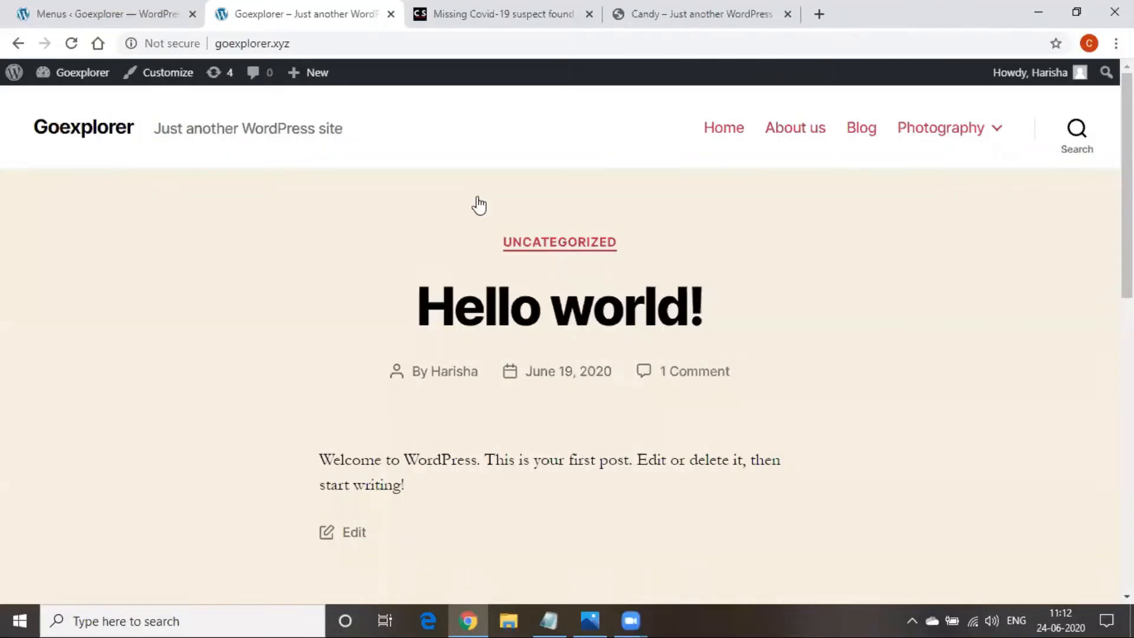
Assign Trail Menu to the Desktop Horizontal Menu and Footer Menu locations and save
key(ctrl+shift+Tab)
scroll(646, 284, down, 1)
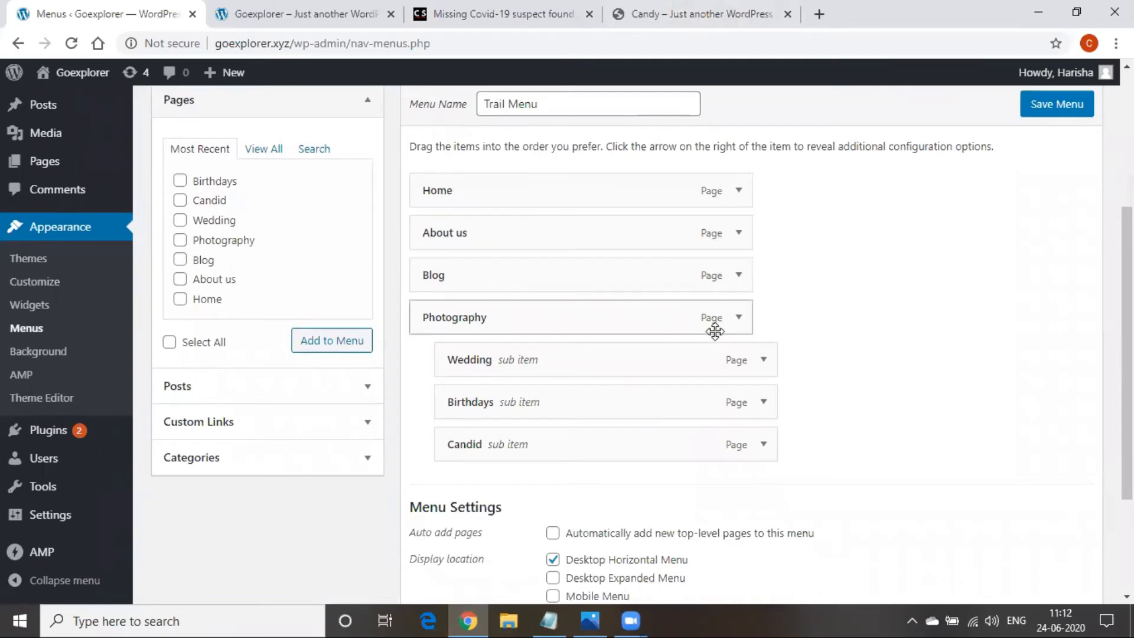
scroll(841, 423, down, 3)
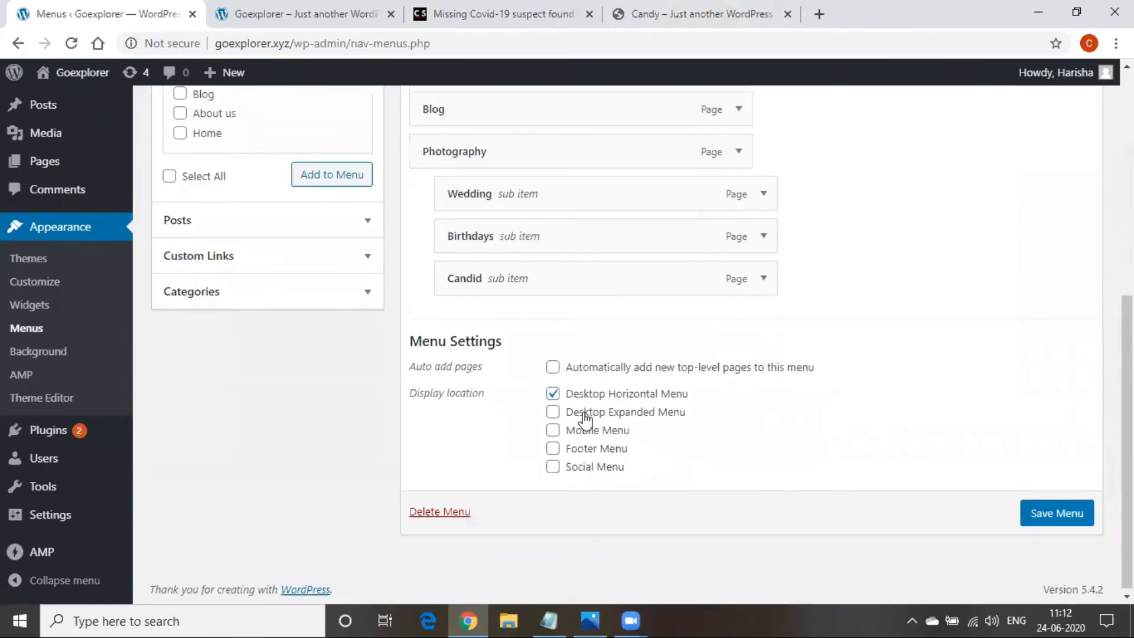
click(552, 394)
click(554, 452)
click(1061, 511)
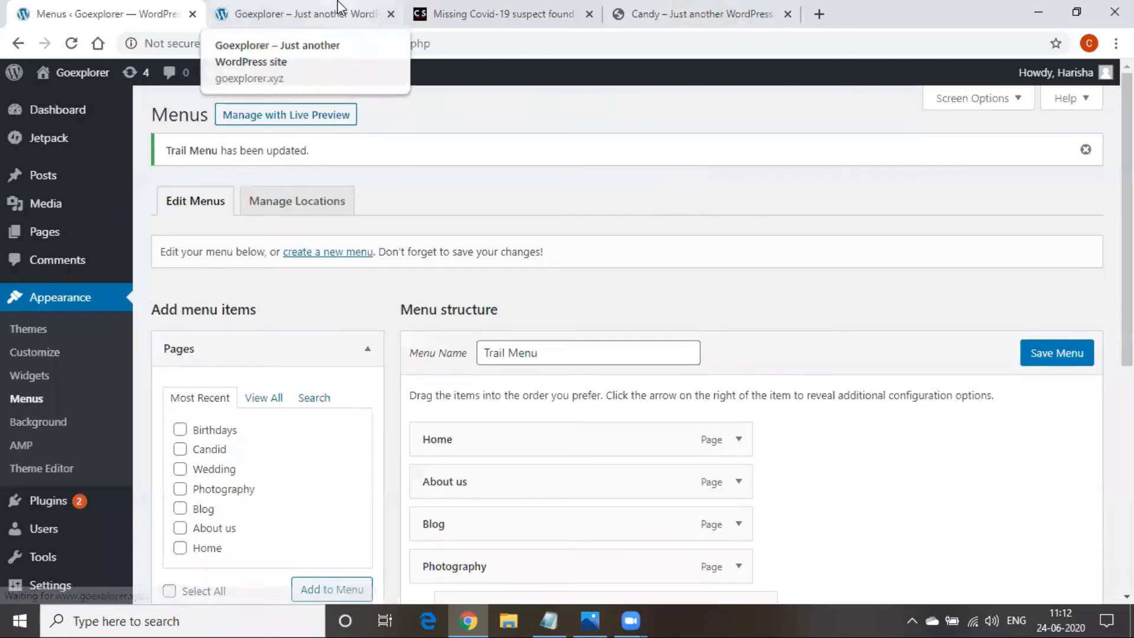
Reload the Goexplorer site and inspect the menu in both header and footer
click(340, 8)
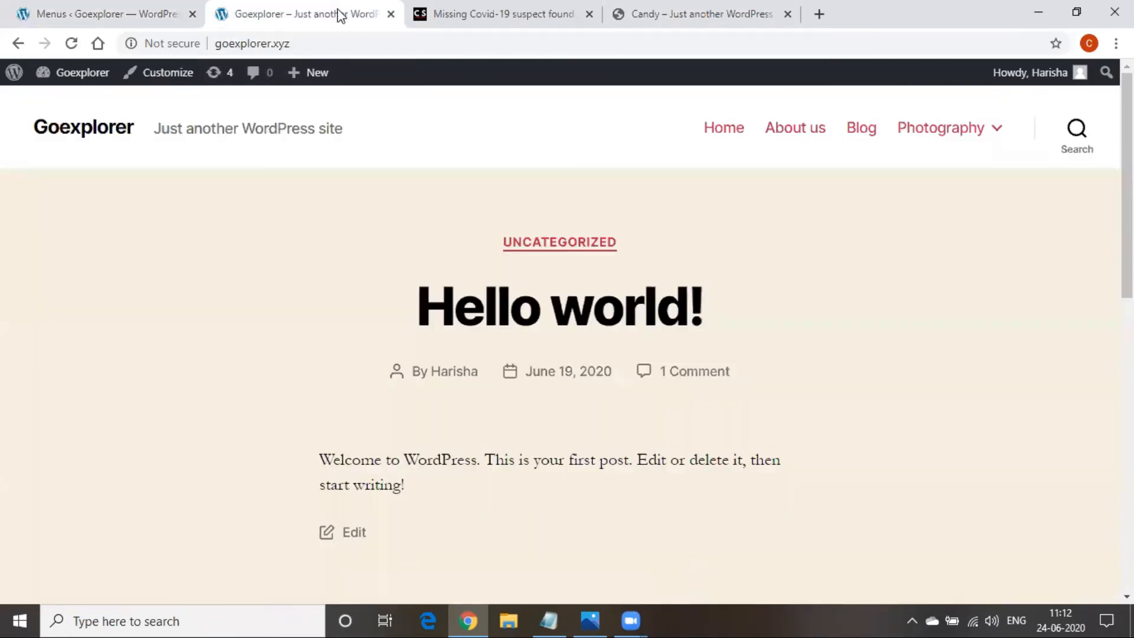
click(342, 43)
key(Return)
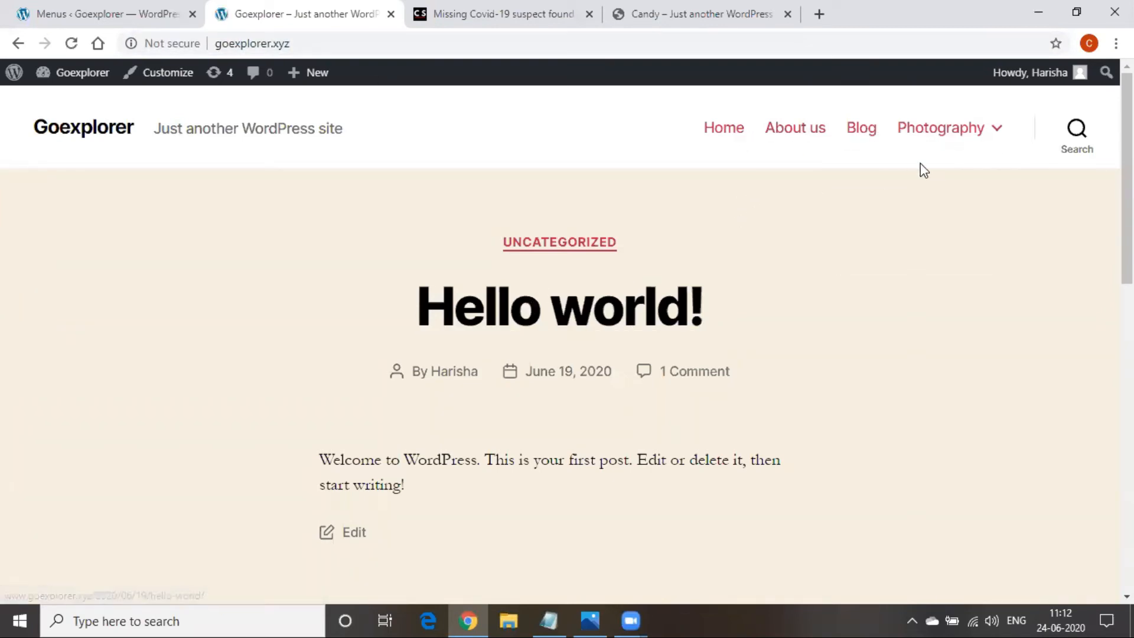
mouse_move(936, 132)
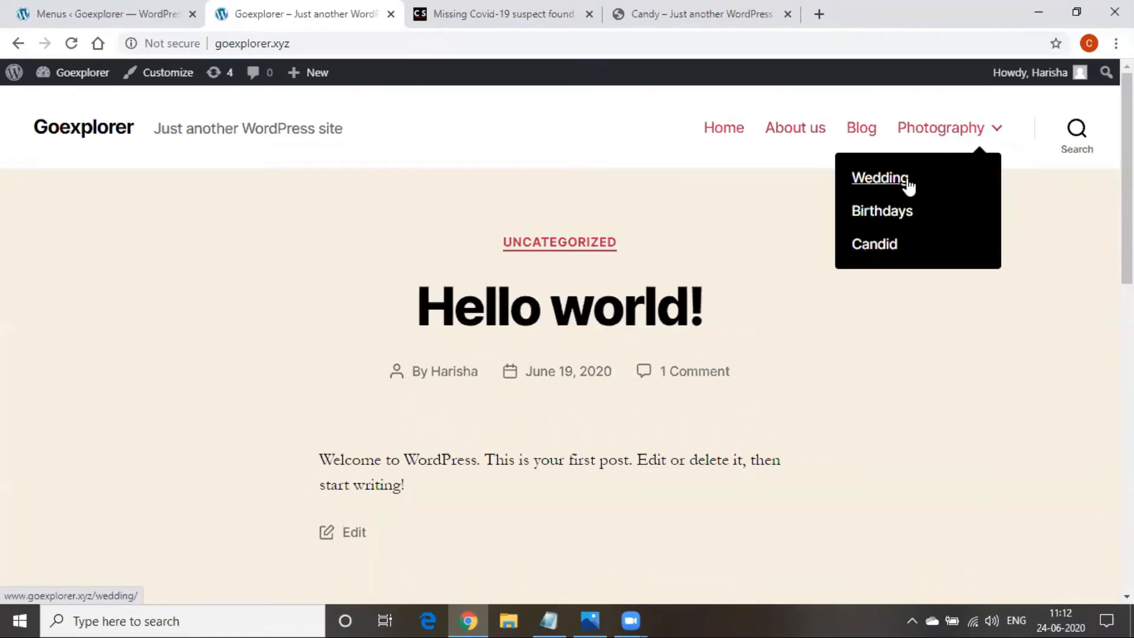
scroll(810, 475, down, 5)
scroll(812, 477, down, 8)
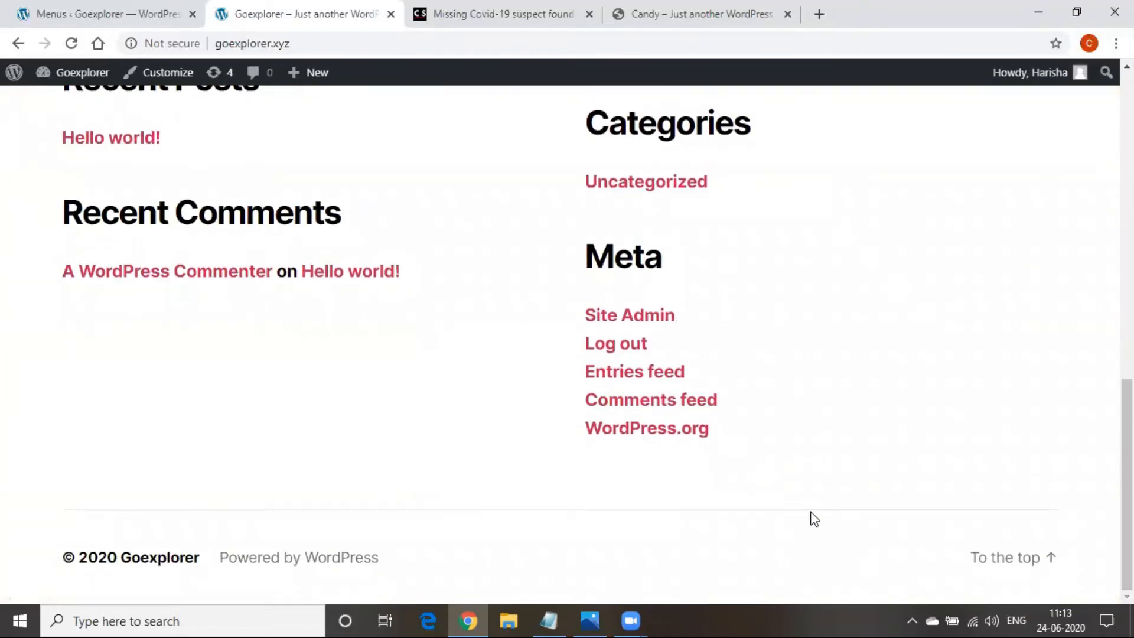
scroll(812, 518, up, 10)
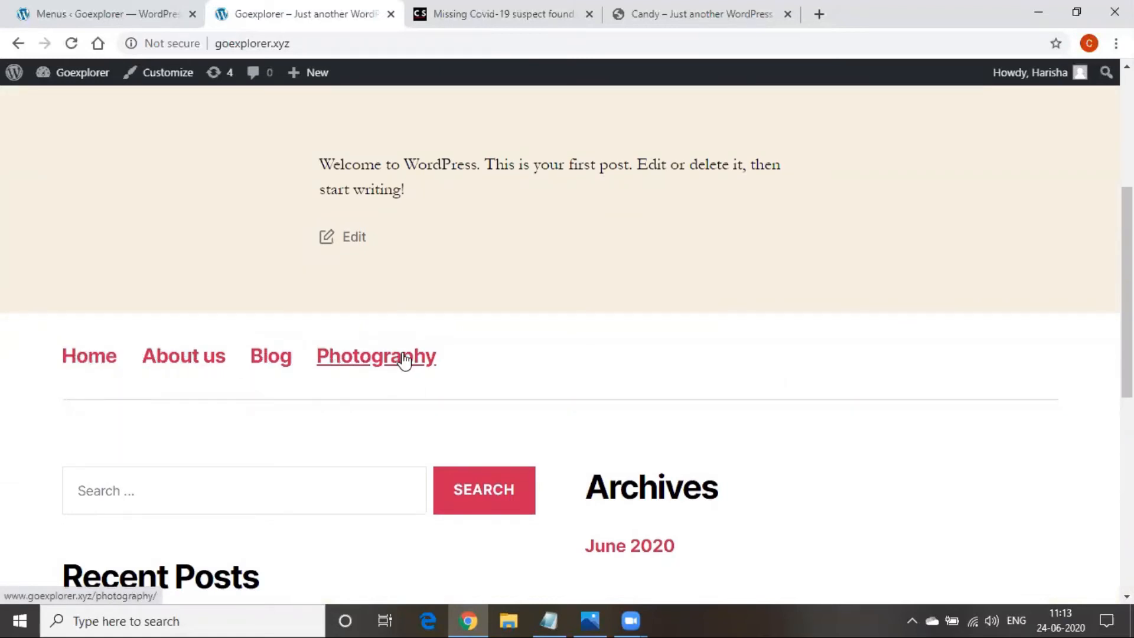
scroll(354, 378, up, 5)
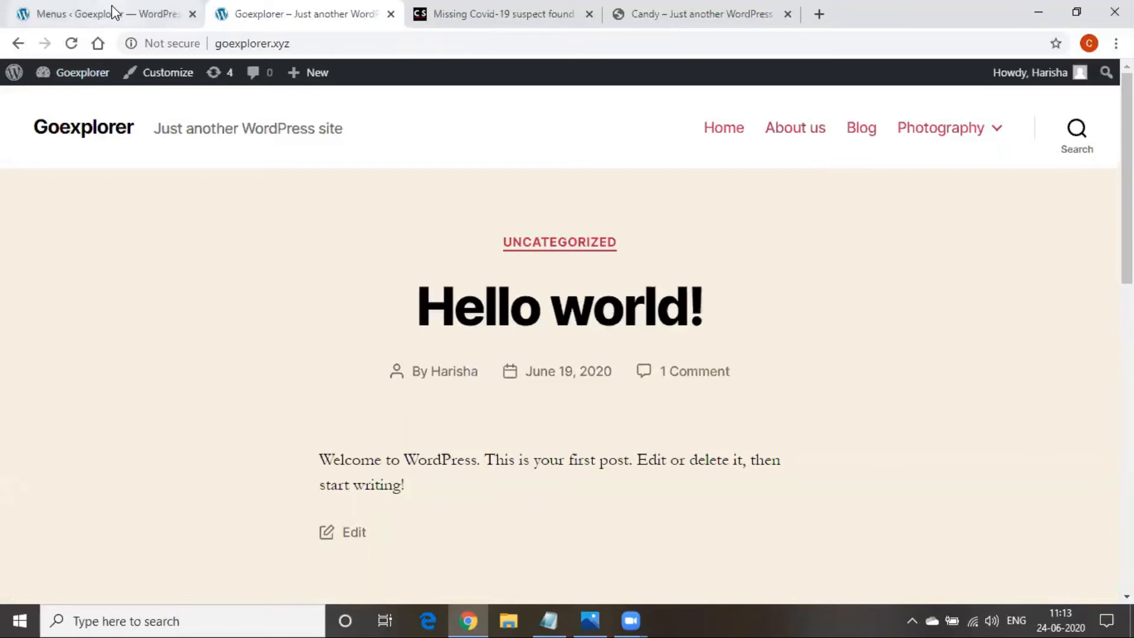
Remove the Footer Menu location from Trail Menu and save it
click(114, 13)
scroll(716, 370, down, 5)
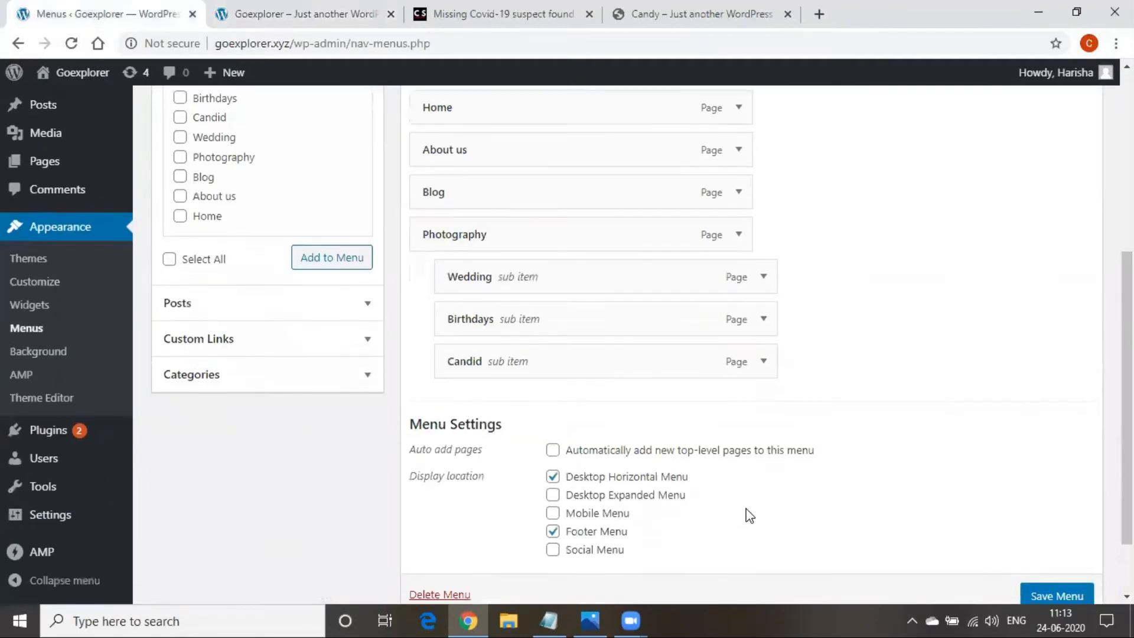
scroll(748, 515, down, 2)
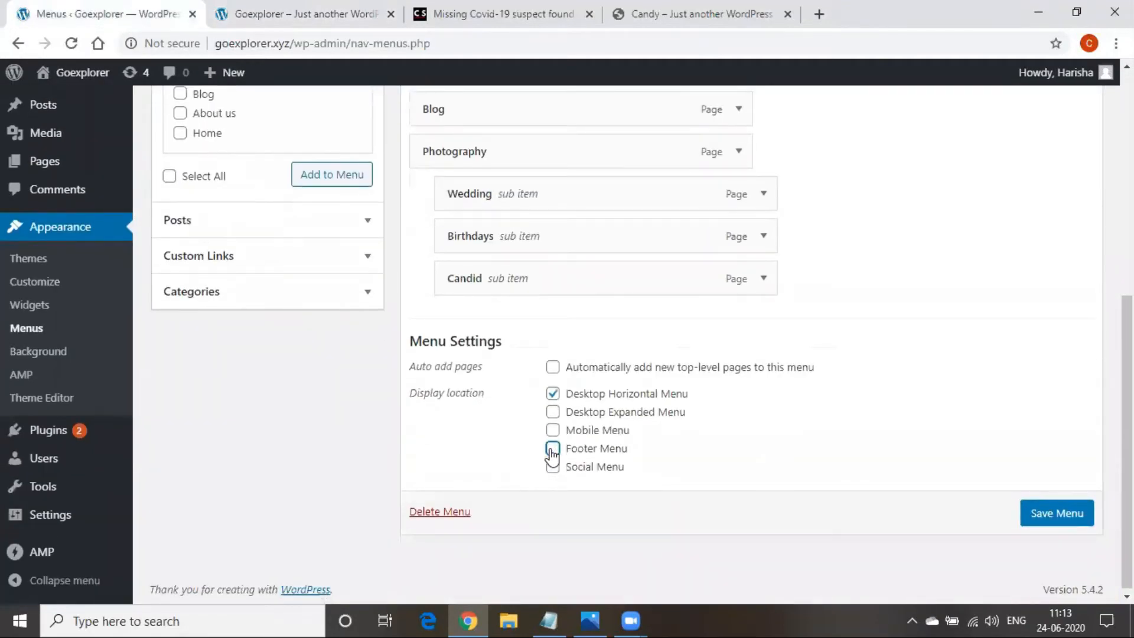
click(1058, 521)
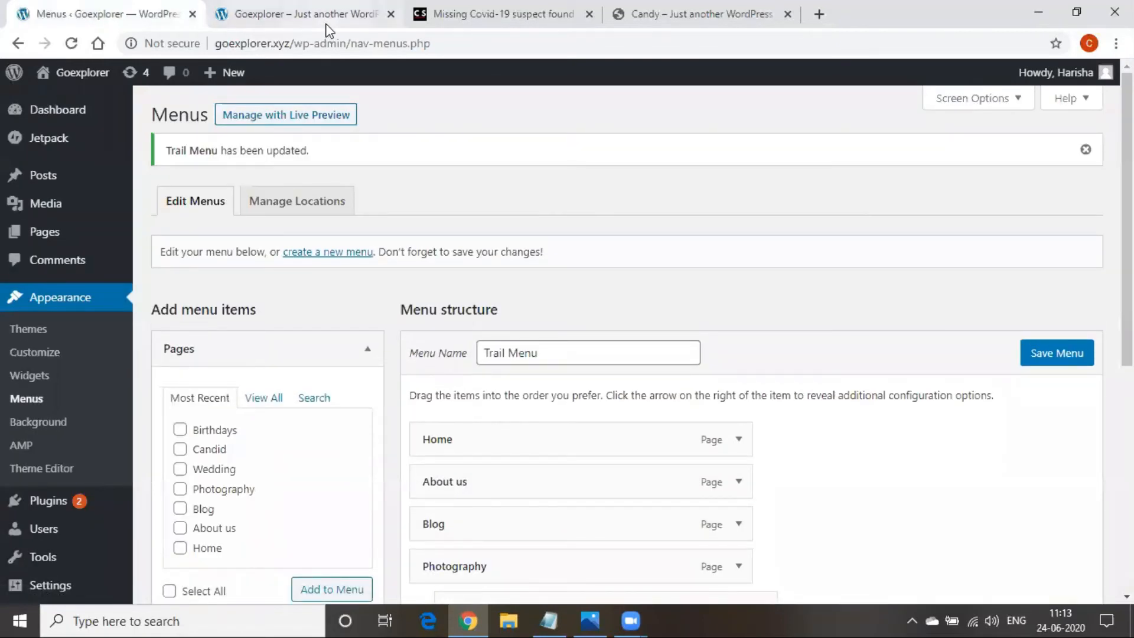
Reload the Goexplorer front page and scroll to confirm the footer no longer shows Trail Menu
click(327, 24)
click(339, 43)
key(Return)
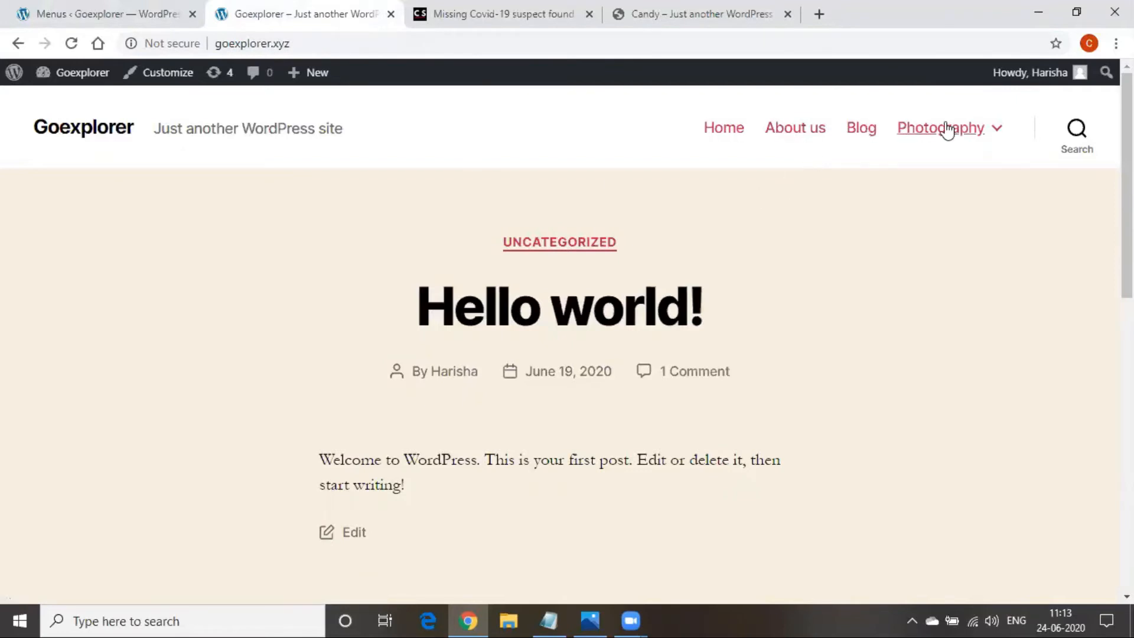
scroll(604, 299, down, 5)
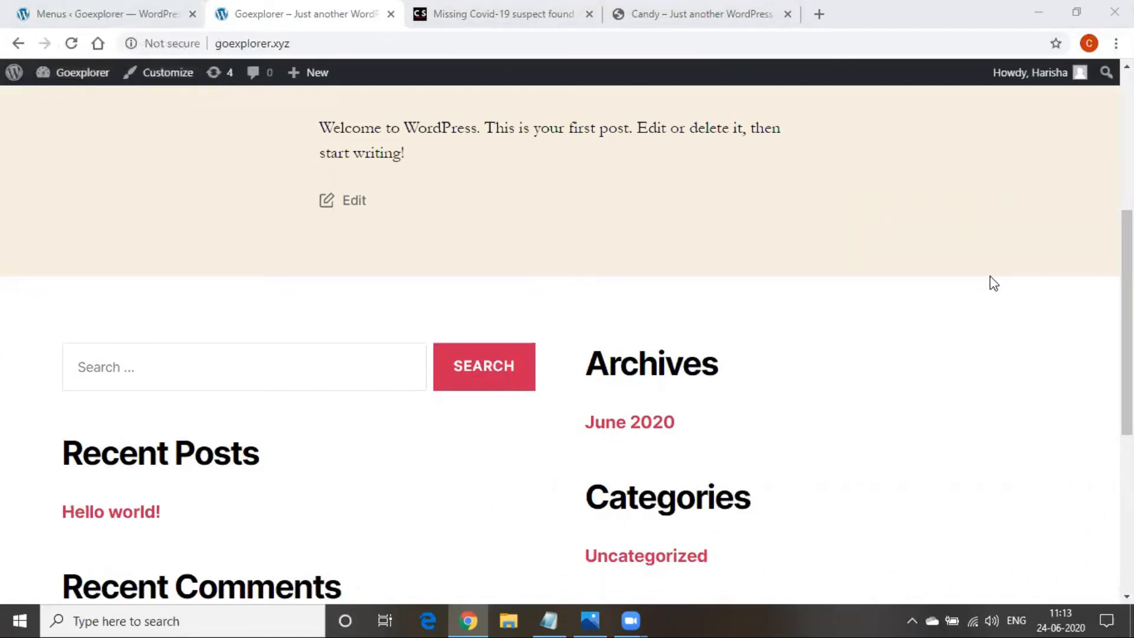
scroll(586, 477, up, 2)
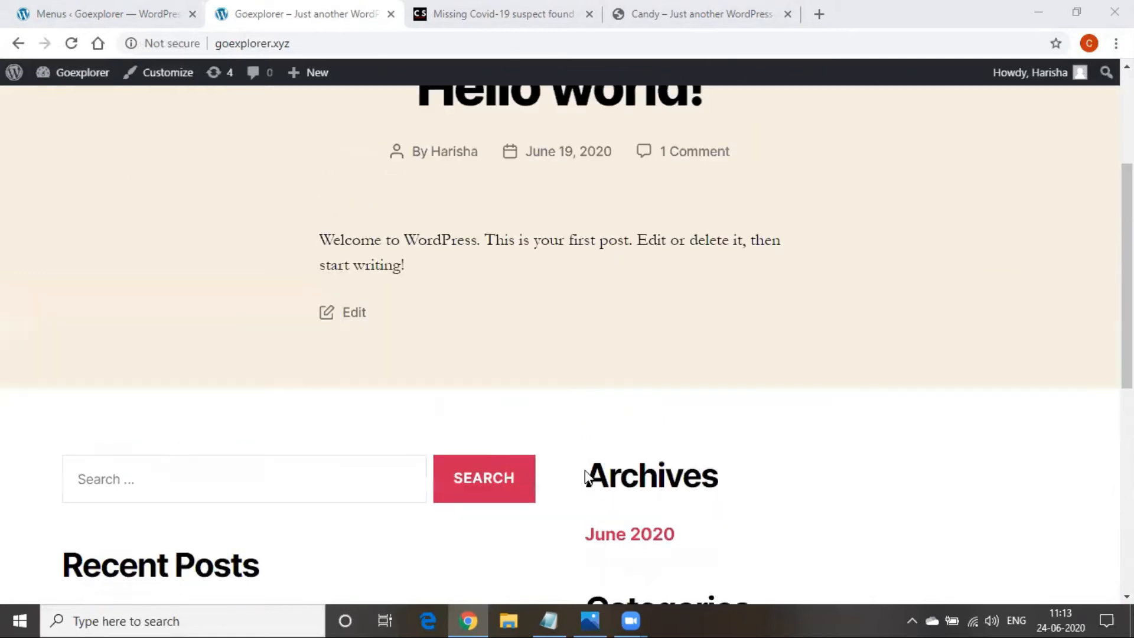
scroll(586, 477, up, 4)
mouse_move(974, 137)
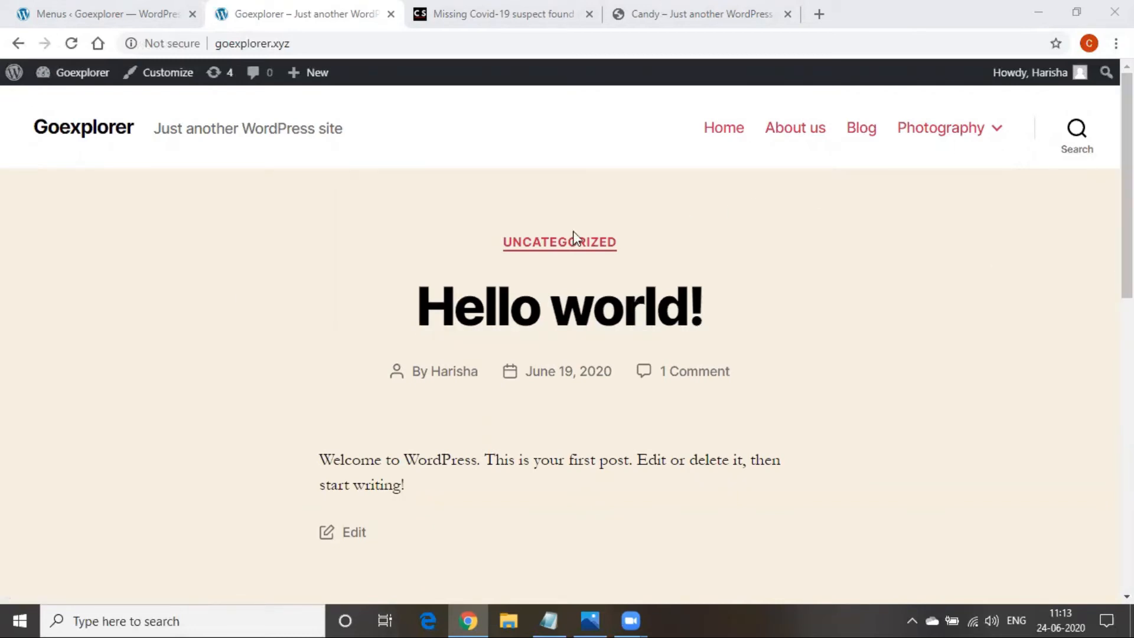
scroll(739, 301, down, 10)
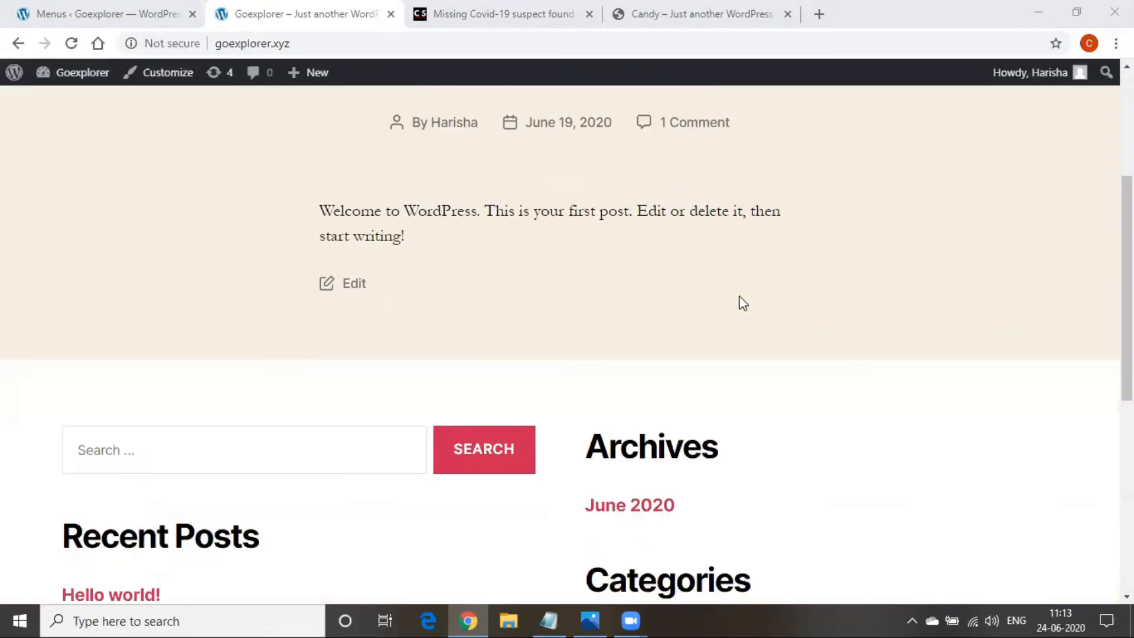
scroll(736, 402, up, 4)
scroll(735, 402, up, 2)
scroll(530, 384, up, 4)
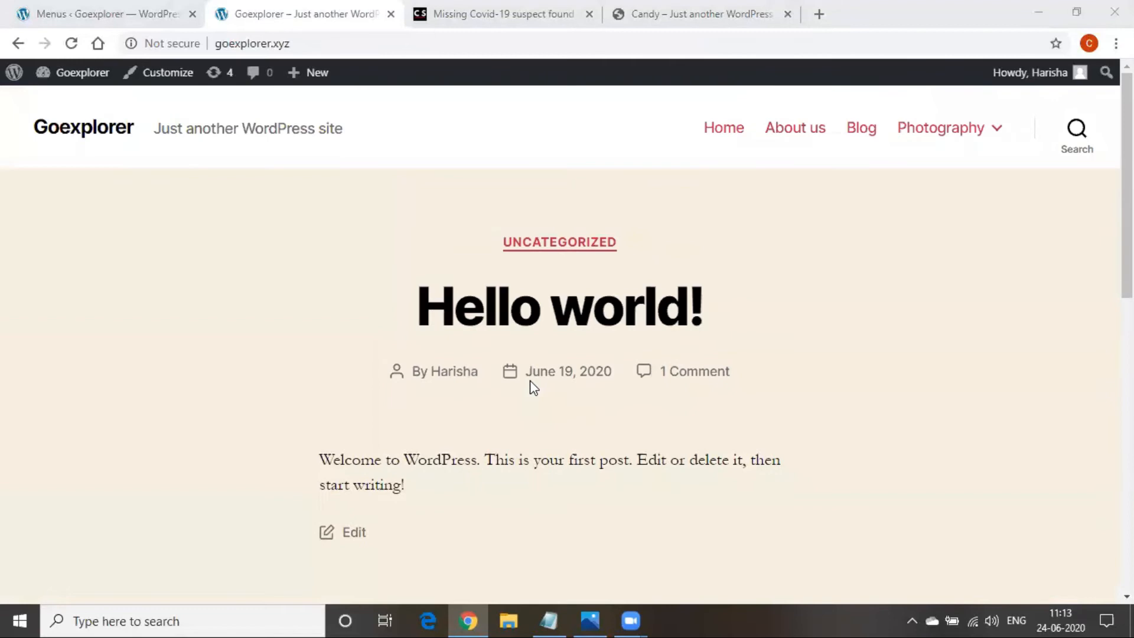
click(109, 13)
Open Appearance > Themes, listing Twenty Twenty (active), Twenty Nineteen and Twenty Seventeen
scroll(70, 374, down, 5)
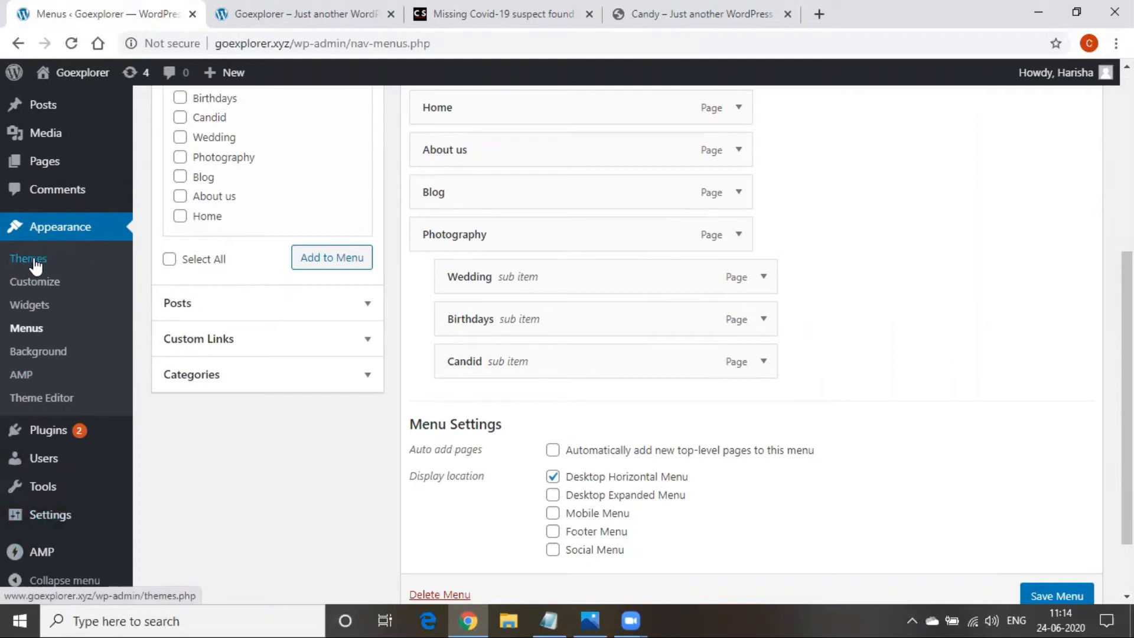
click(35, 265)
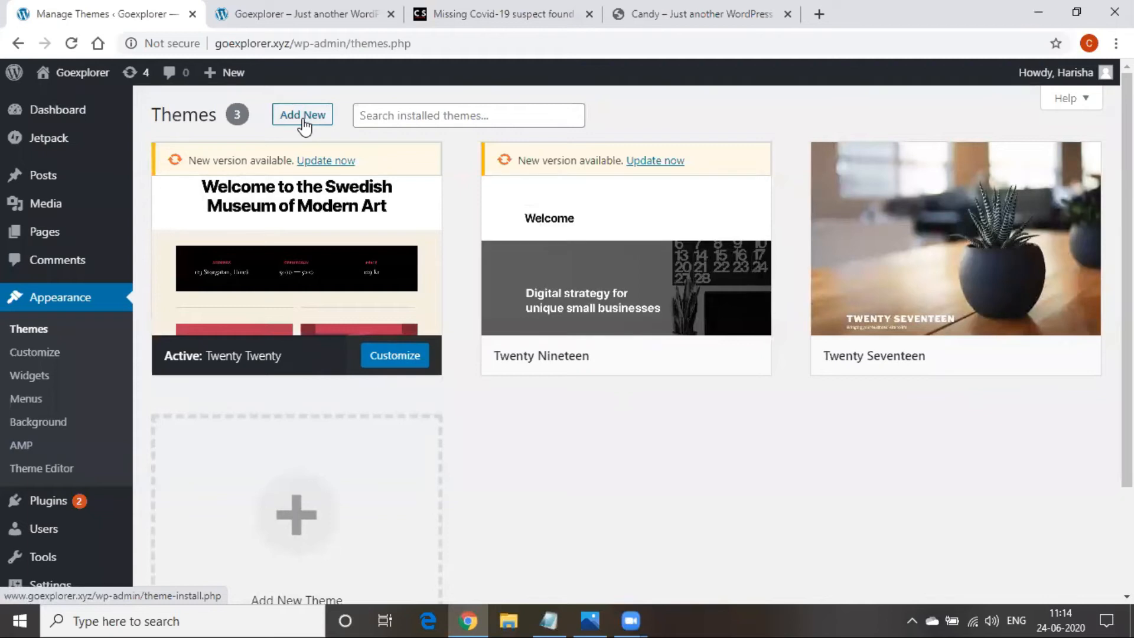
scroll(380, 473, down, 3)
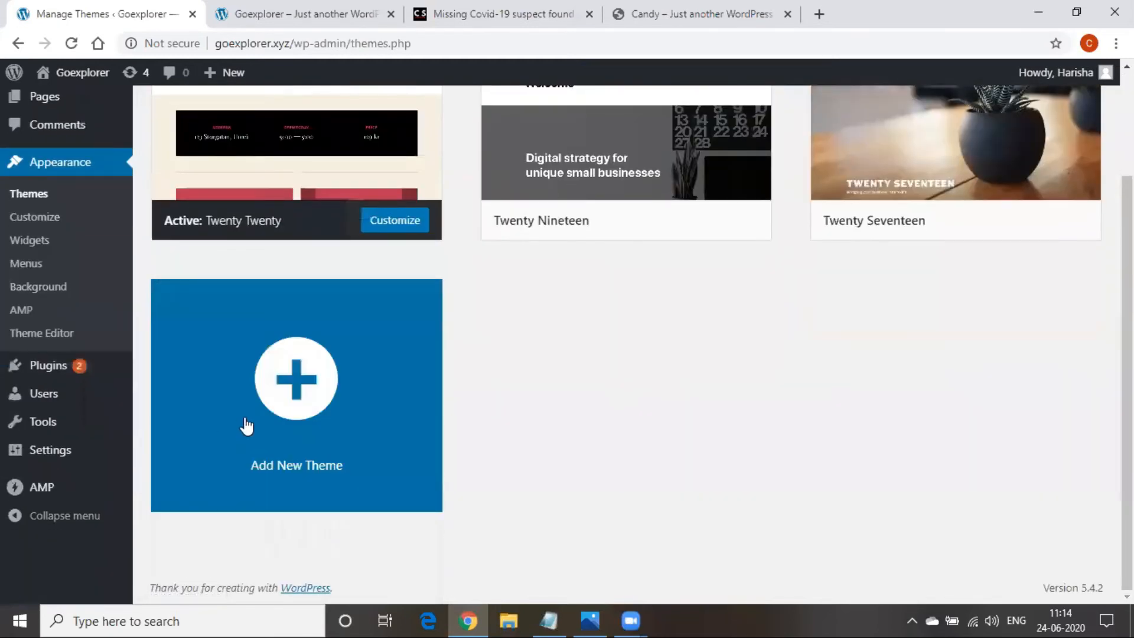
click(247, 426)
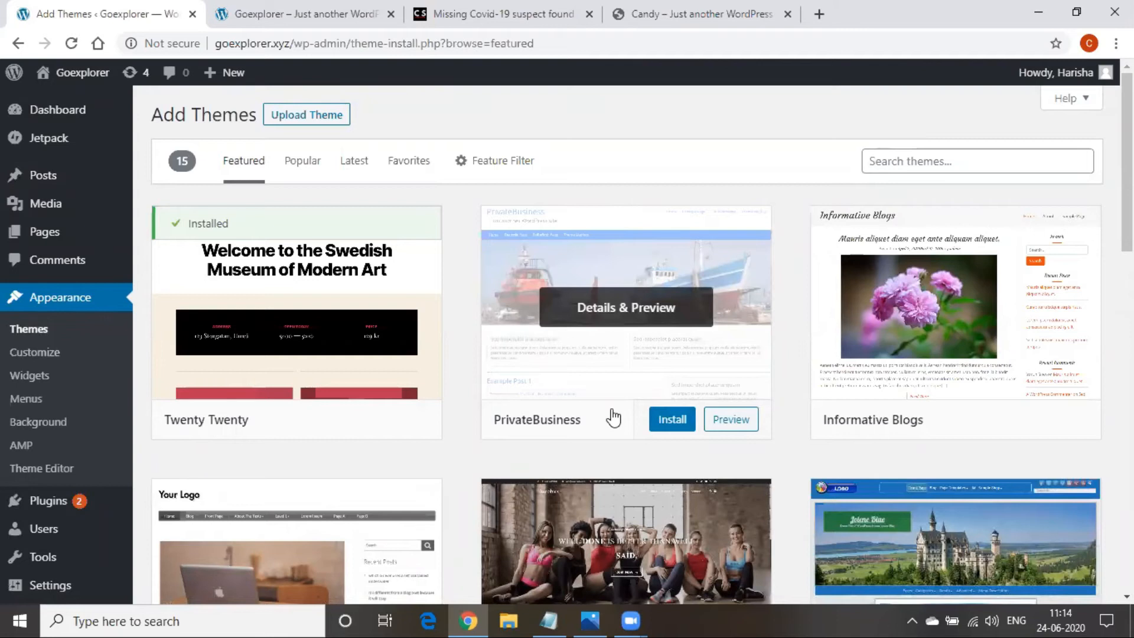
scroll(614, 418, down, 10)
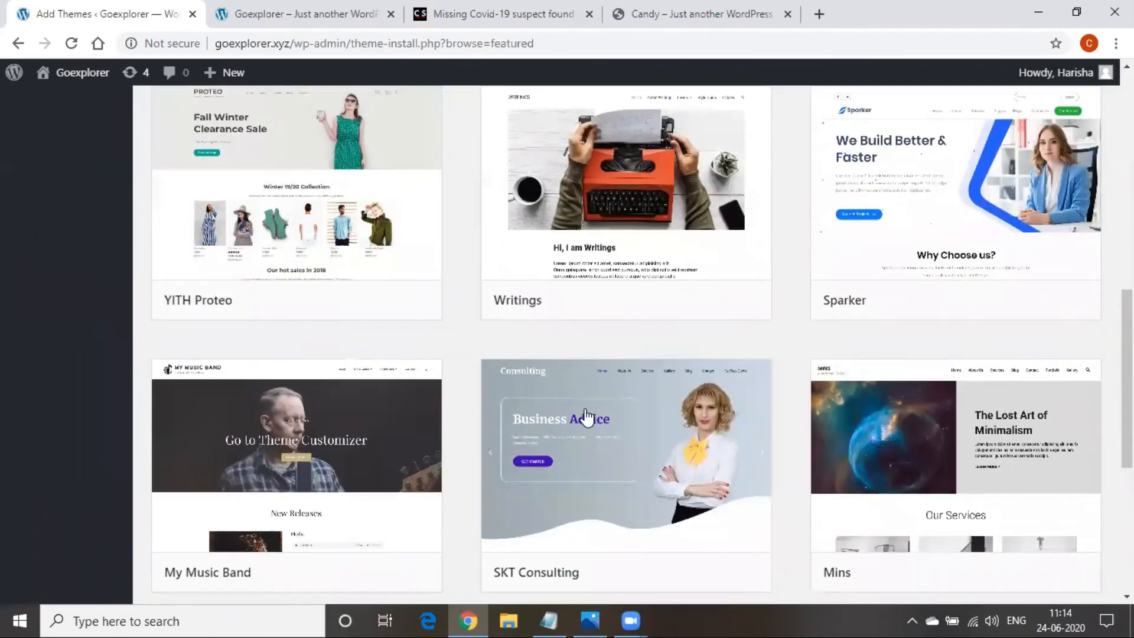
scroll(585, 417, down, 8)
scroll(463, 561, up, 8)
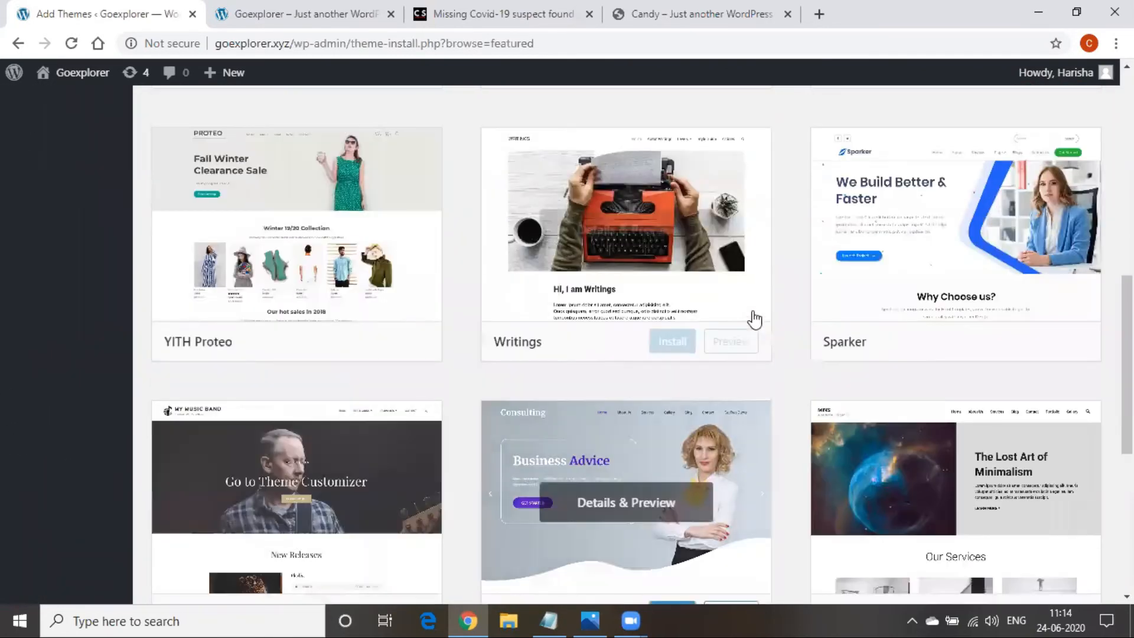
click(311, 258)
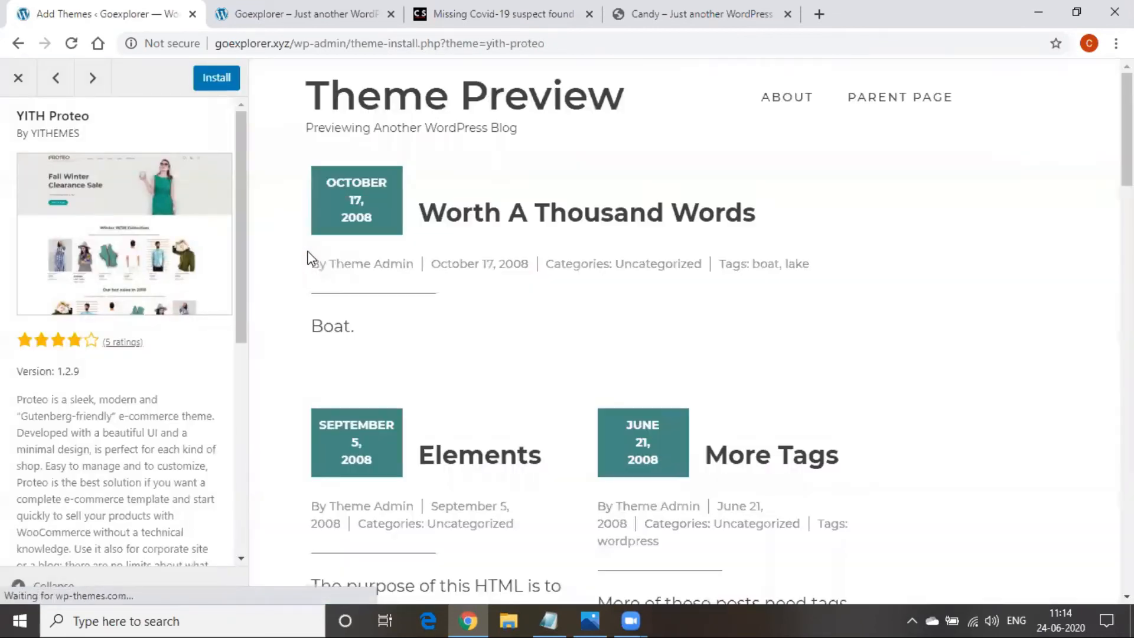
mouse_move(896, 101)
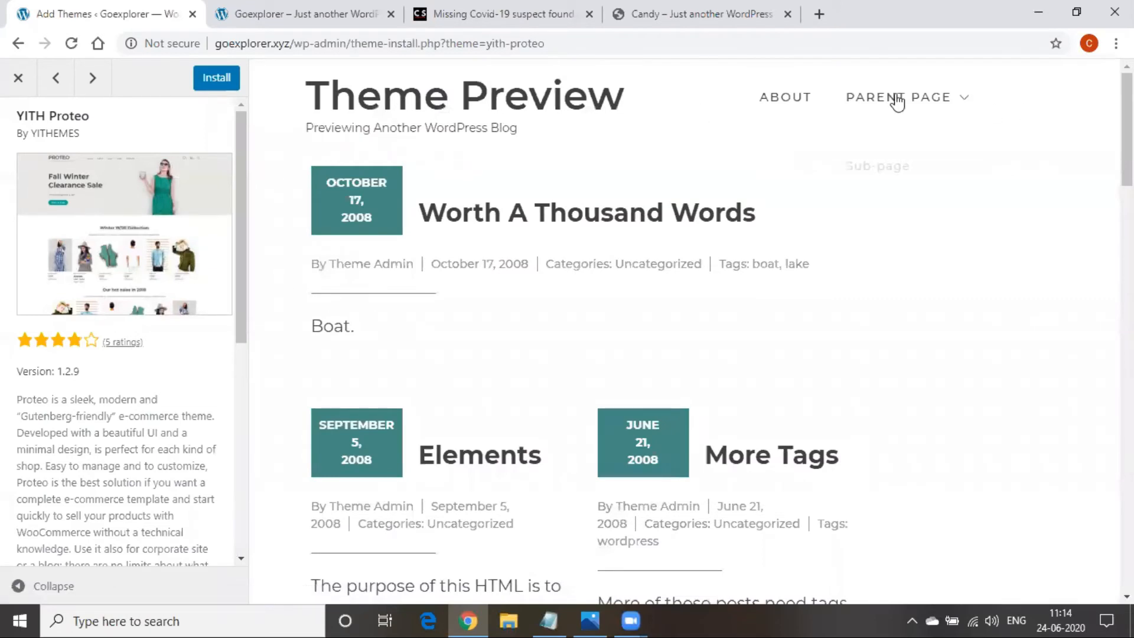
scroll(494, 347, down, 15)
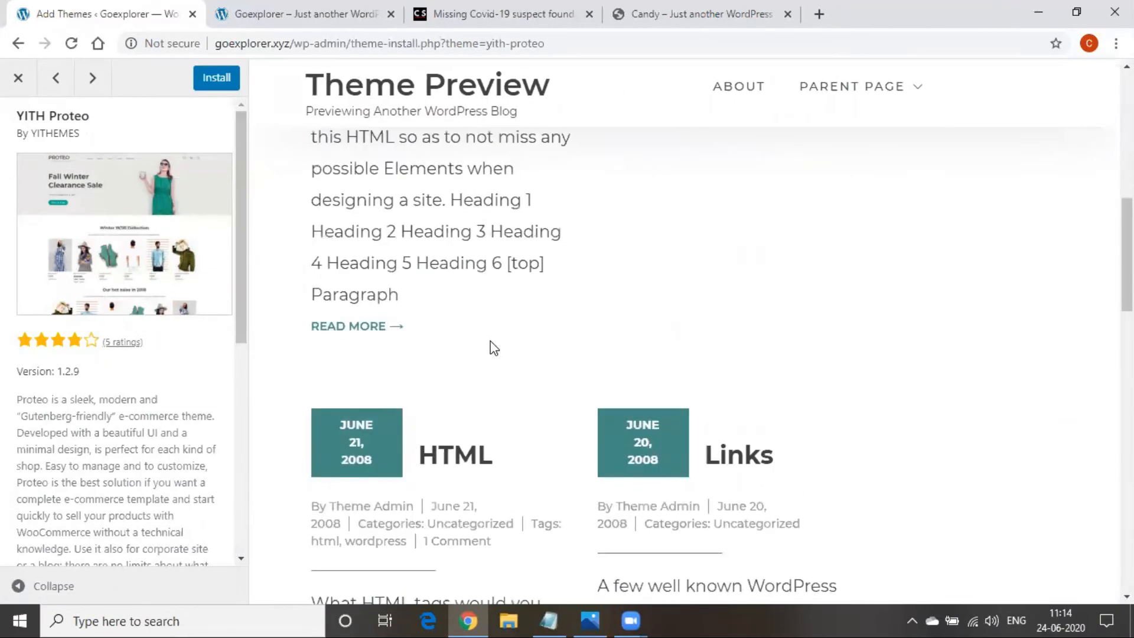
scroll(494, 347, down, 15)
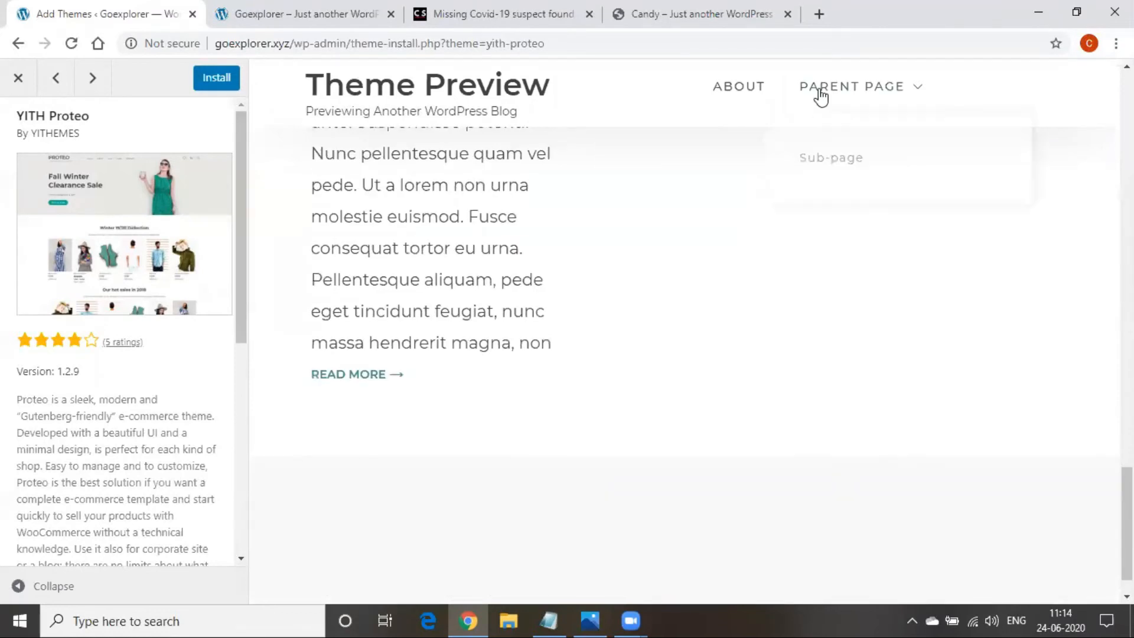
click(817, 99)
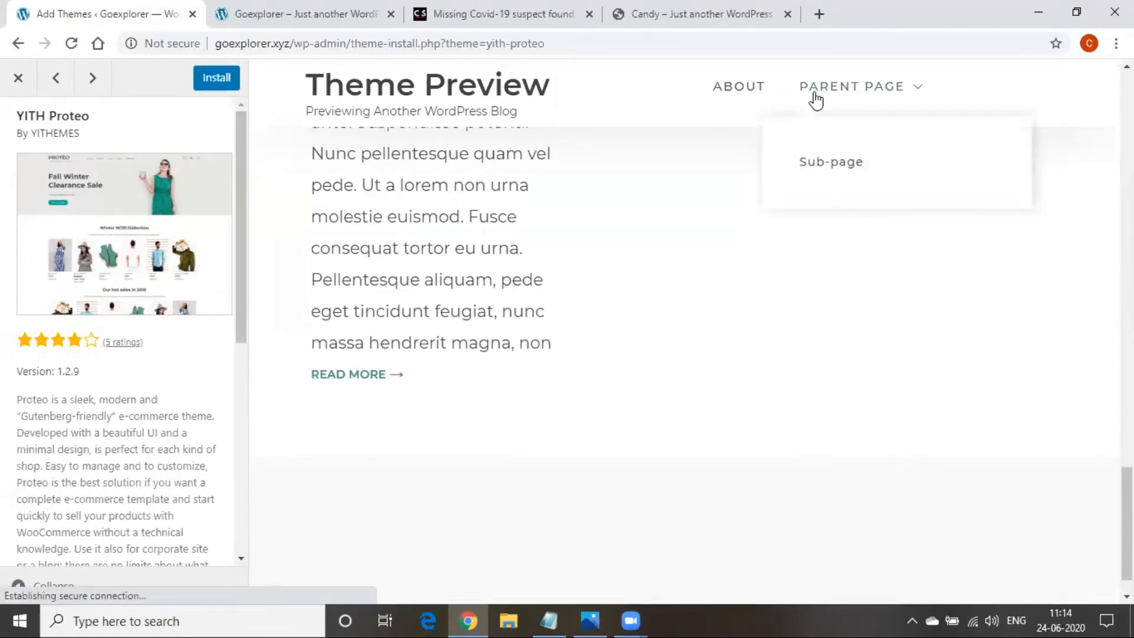
click(717, 94)
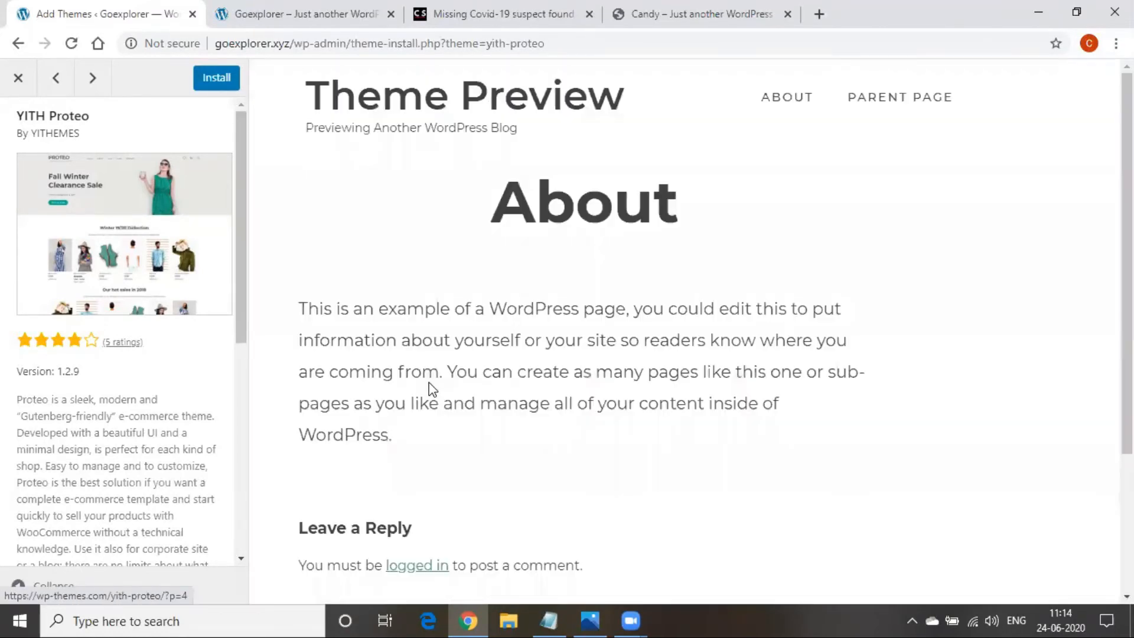
scroll(497, 244, down, 4)
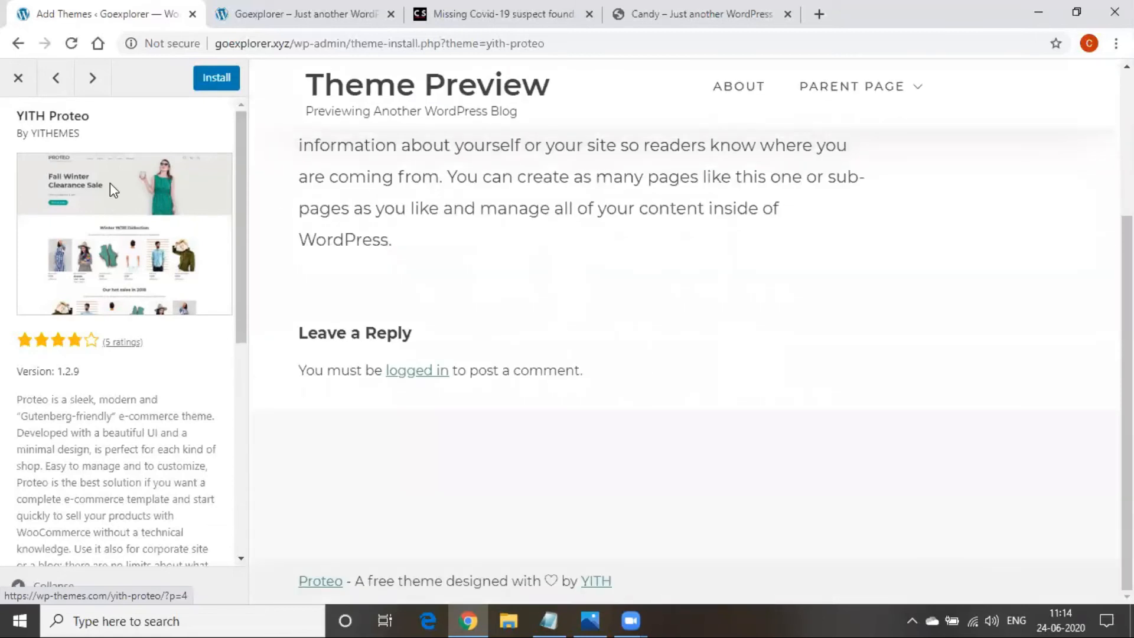
click(11, 89)
mouse_move(190, 232)
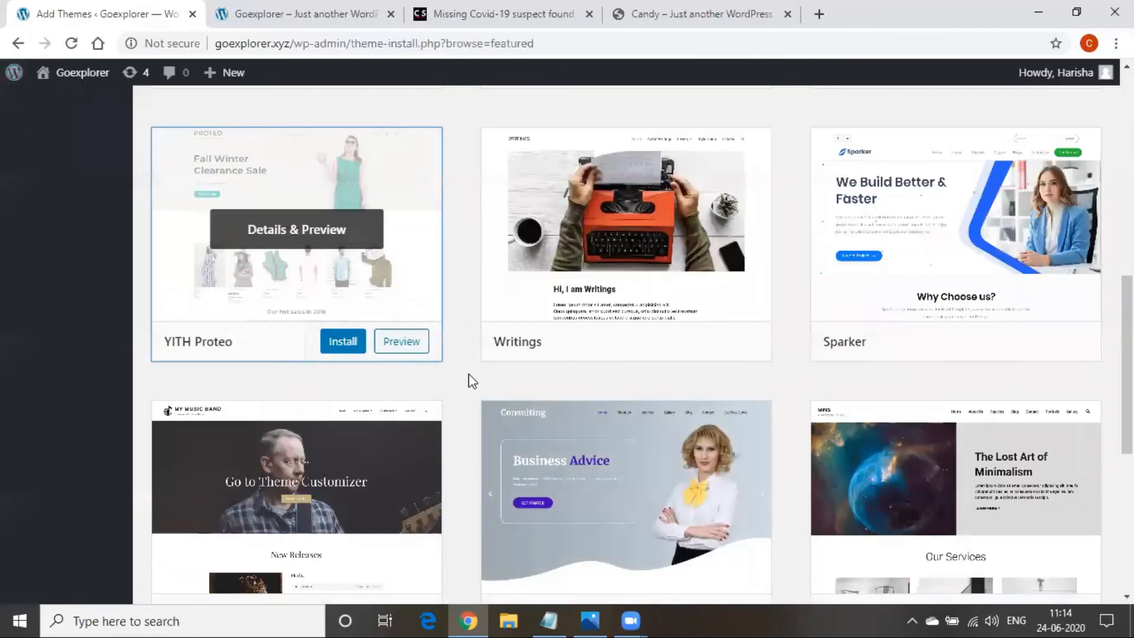
Install the PrivateBusiness theme
scroll(391, 355, up, 5)
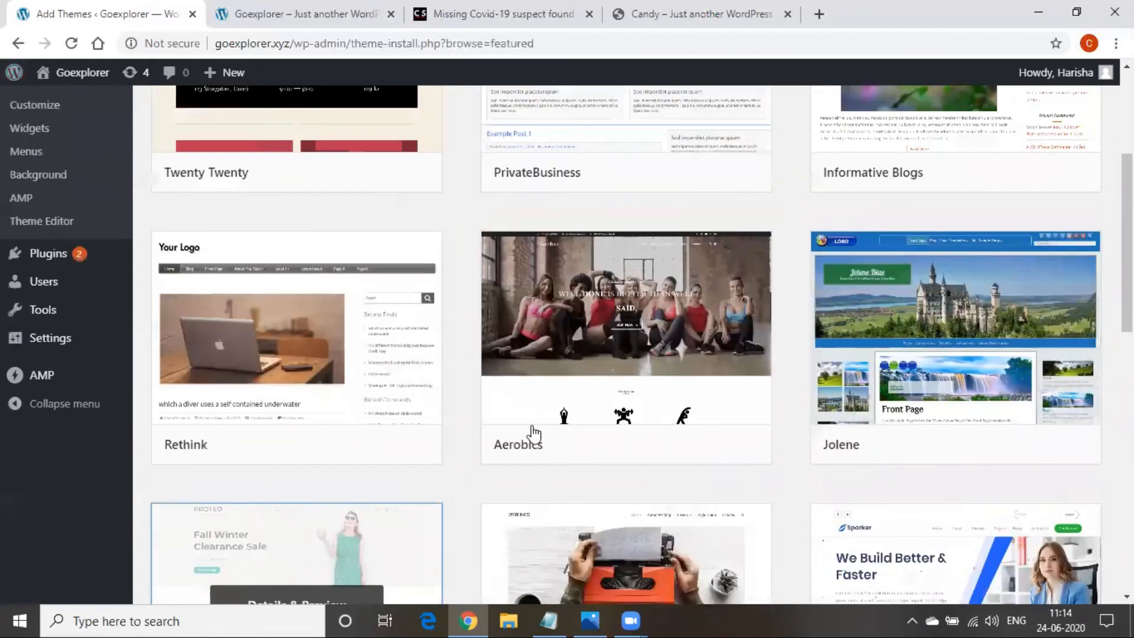
scroll(533, 434, up, 2)
mouse_move(603, 255)
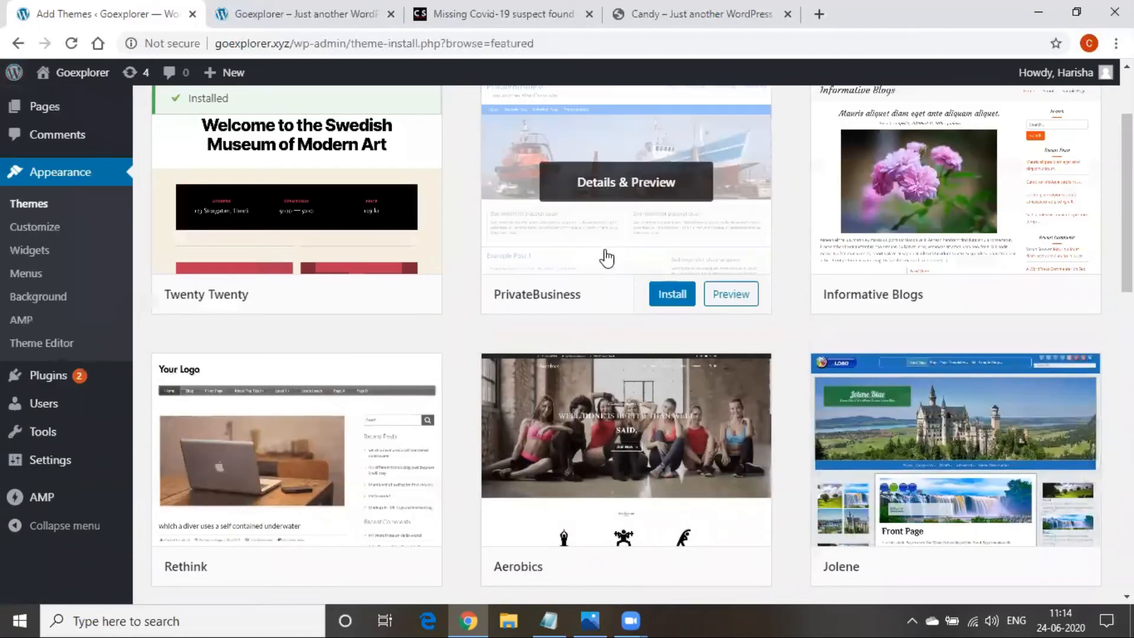
click(667, 294)
Browse the Popular themes list
scroll(460, 393, up, 2)
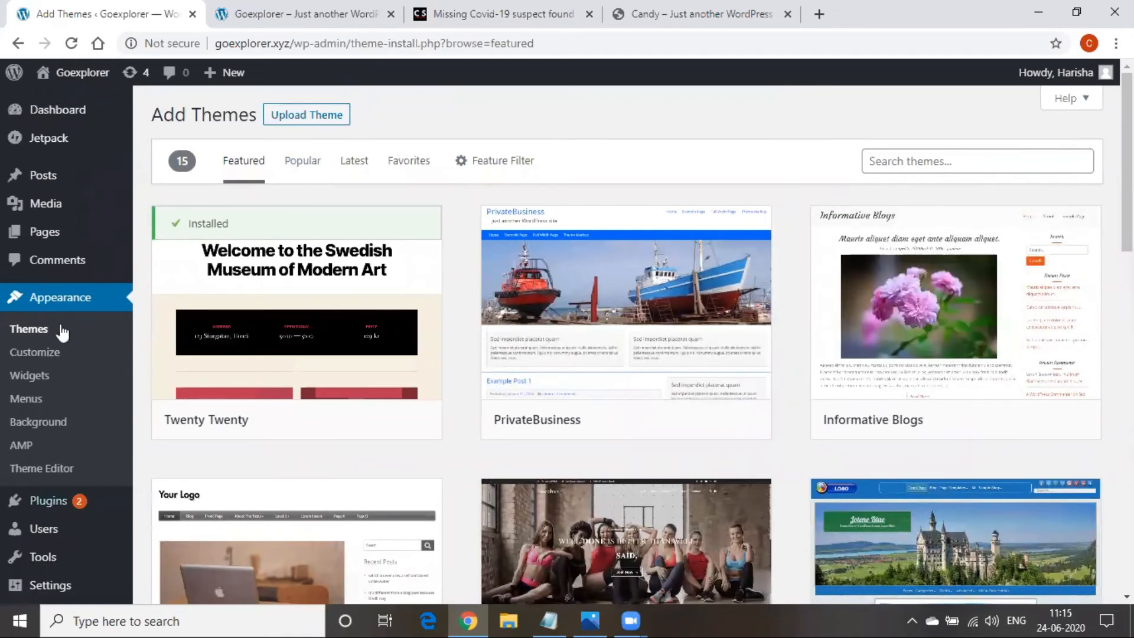
scroll(615, 430, down, 8)
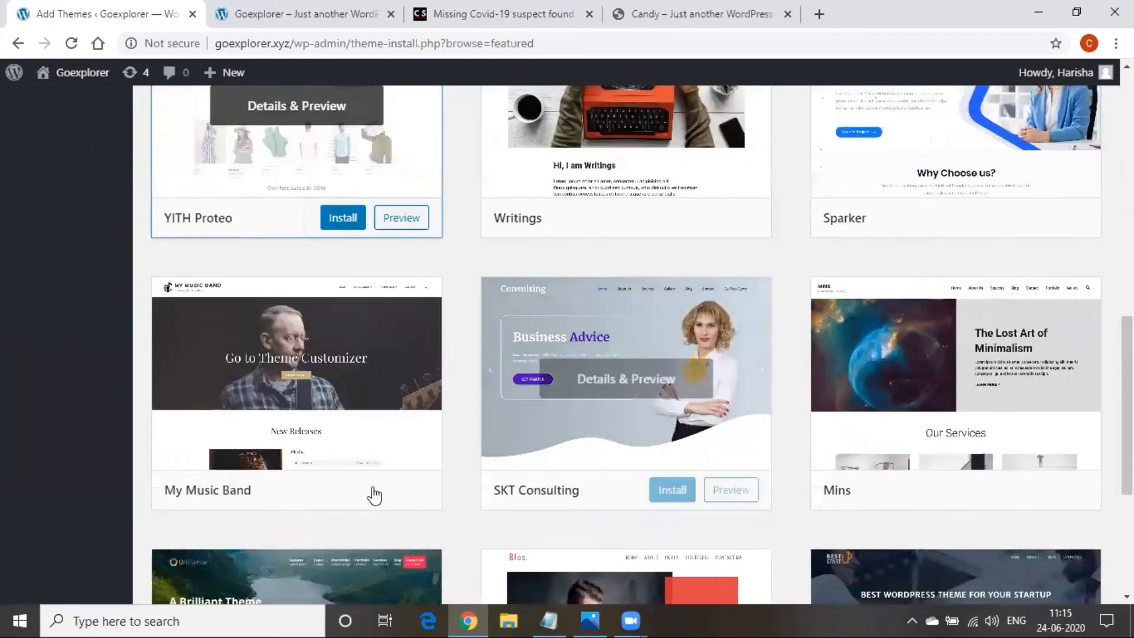
scroll(373, 495, up, 10)
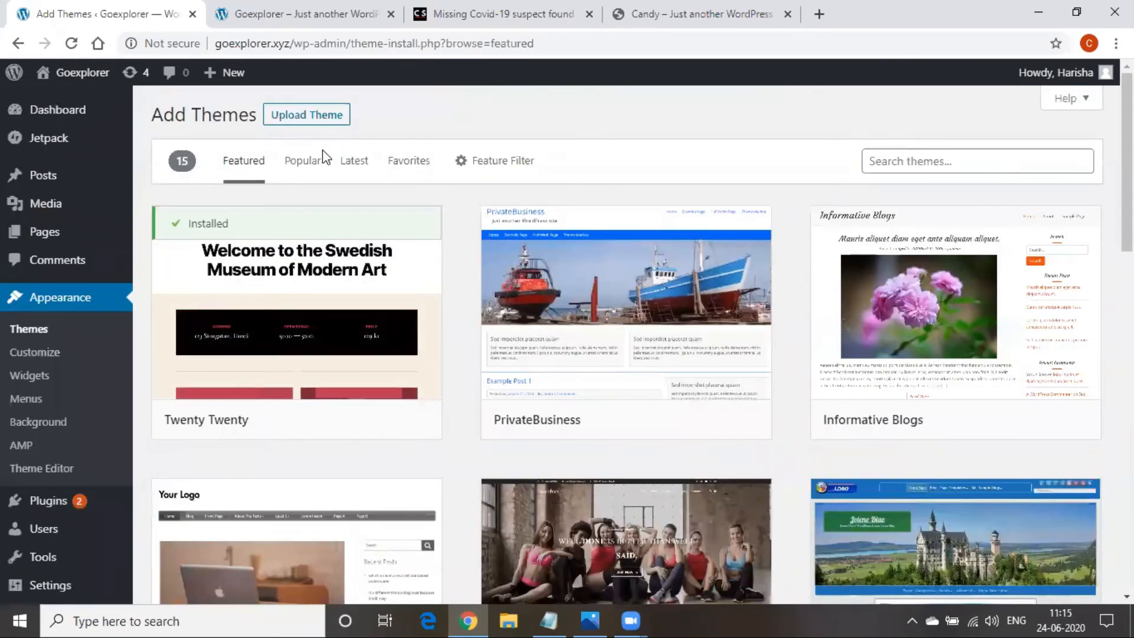
click(302, 162)
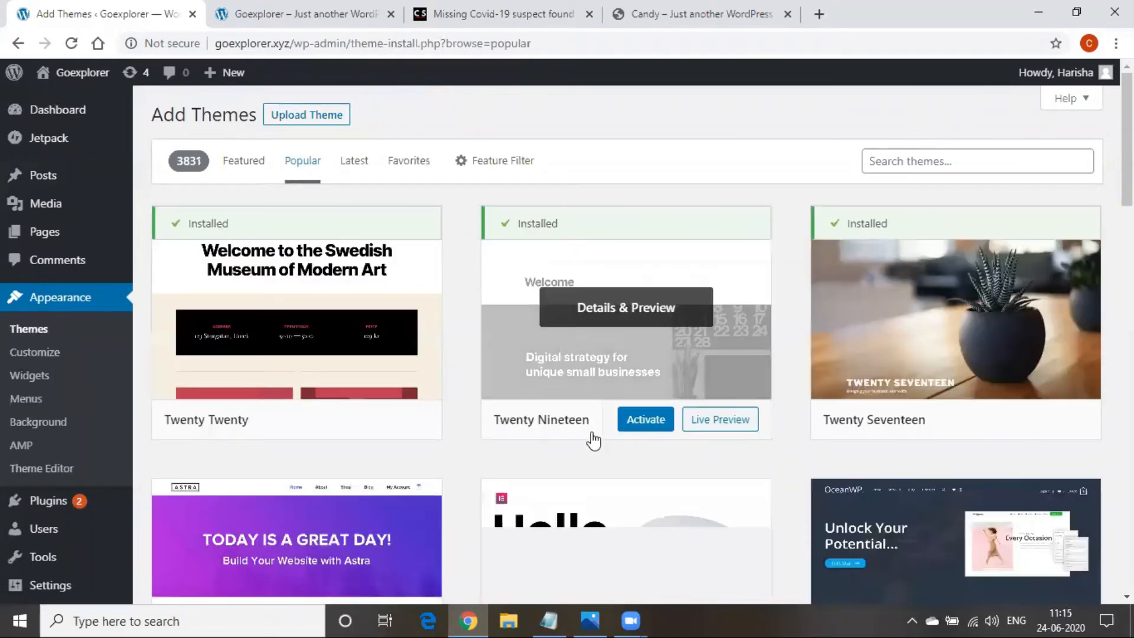
scroll(592, 437, down, 10)
mouse_move(558, 495)
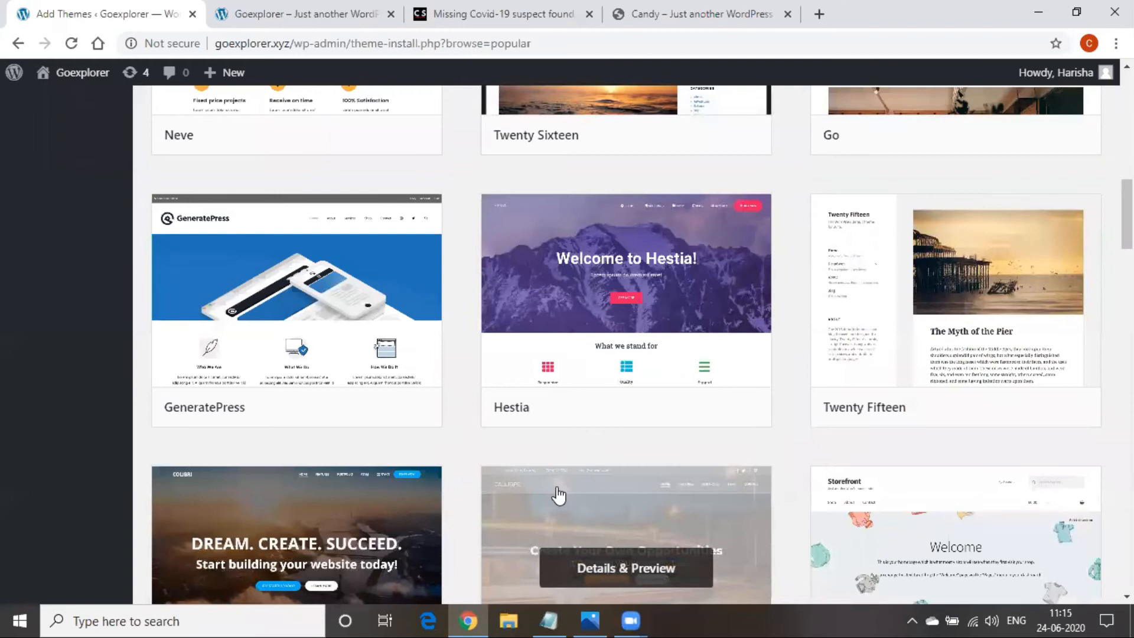
scroll(558, 495, up, 10)
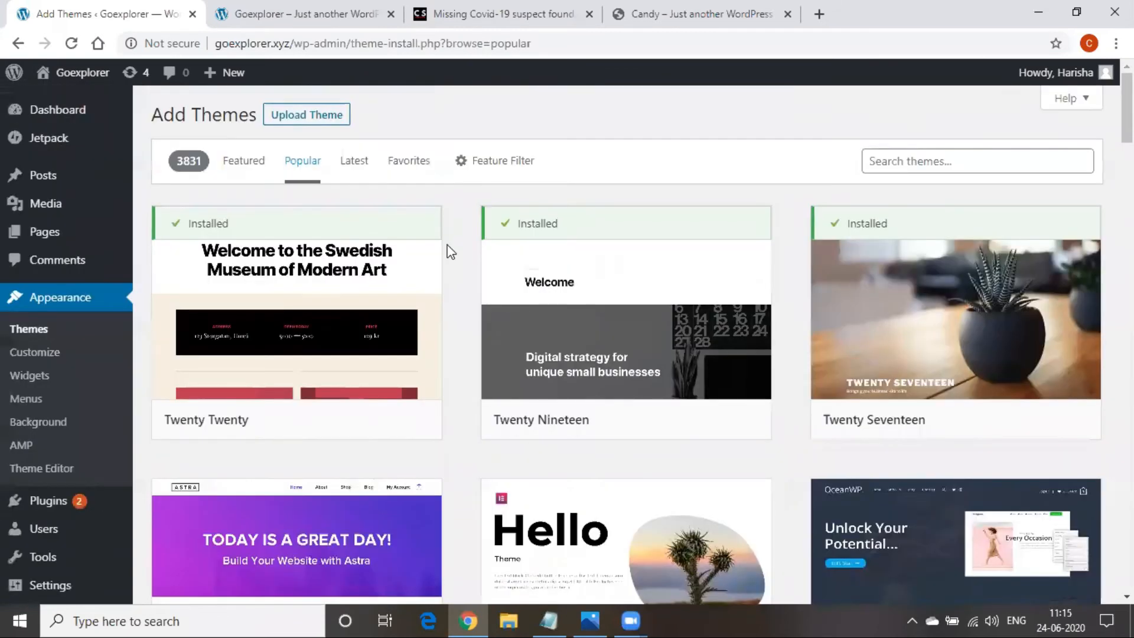
Switch the theme browser to the Latest themes
click(357, 161)
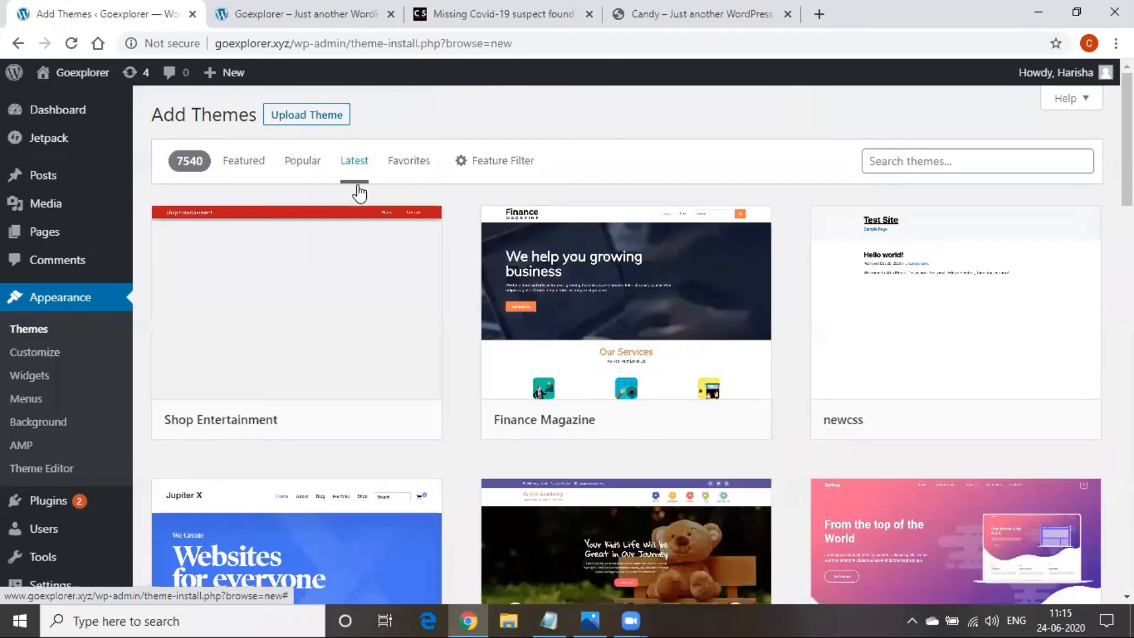
scroll(406, 463, down, 6)
scroll(401, 460, down, 3)
scroll(389, 451, up, 4)
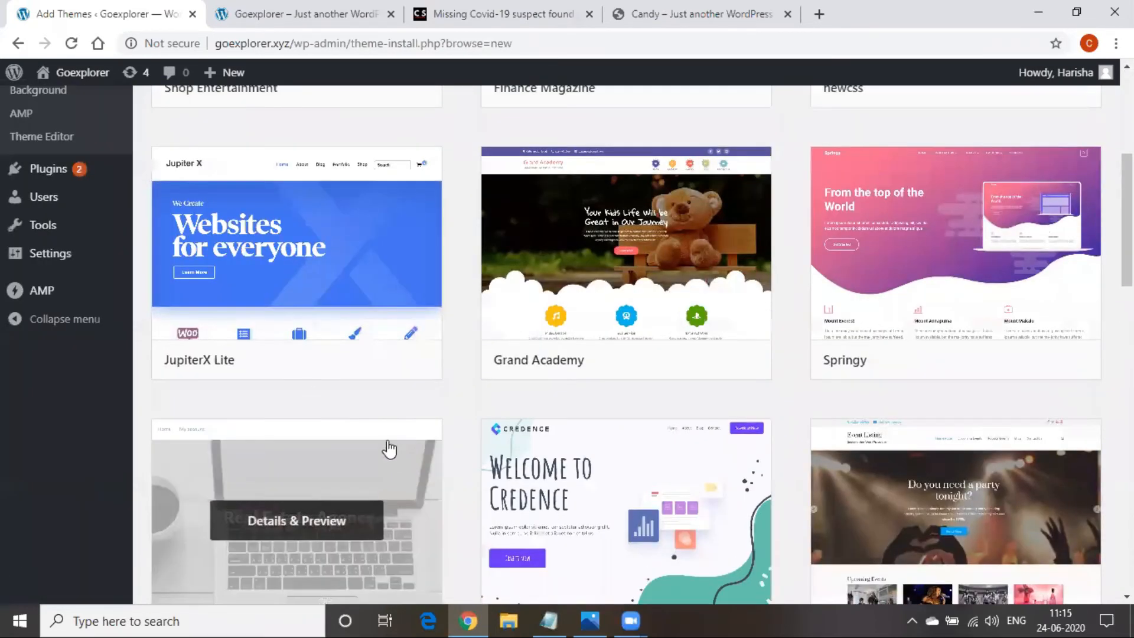
Preview the JupiterX Lite theme, then close the preview
click(262, 300)
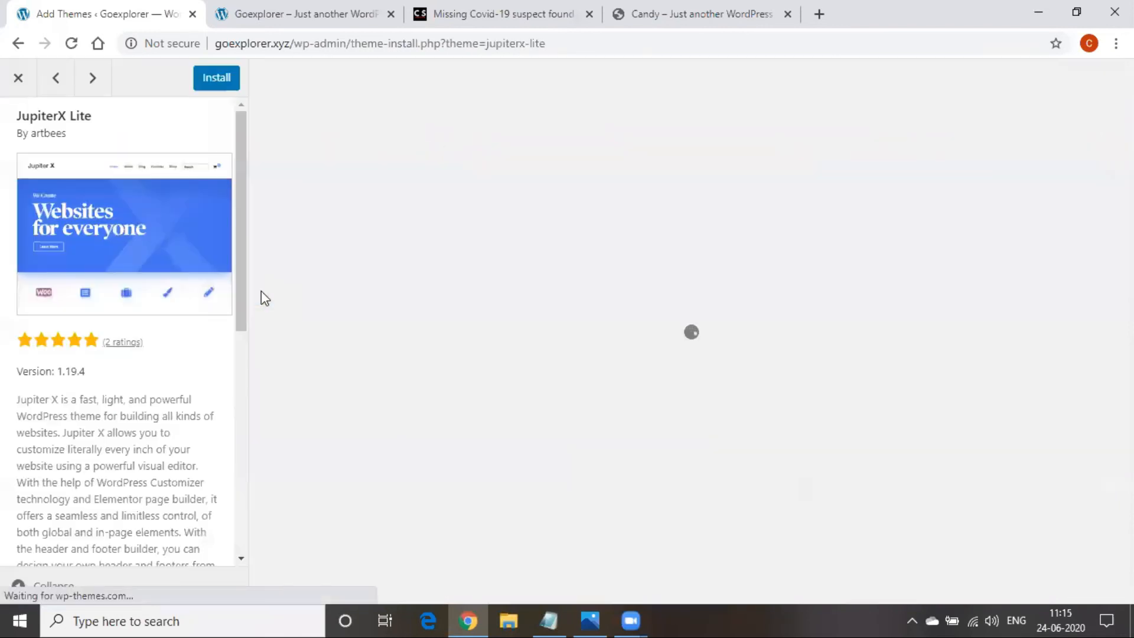
scroll(515, 397, down, 3)
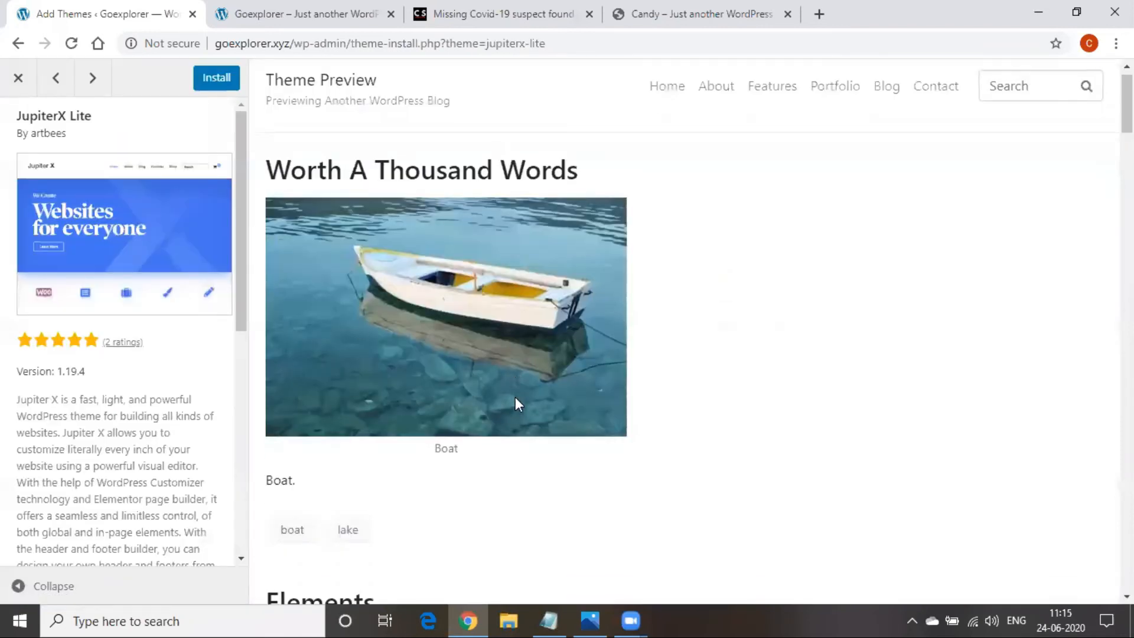
scroll(516, 400, down, 20)
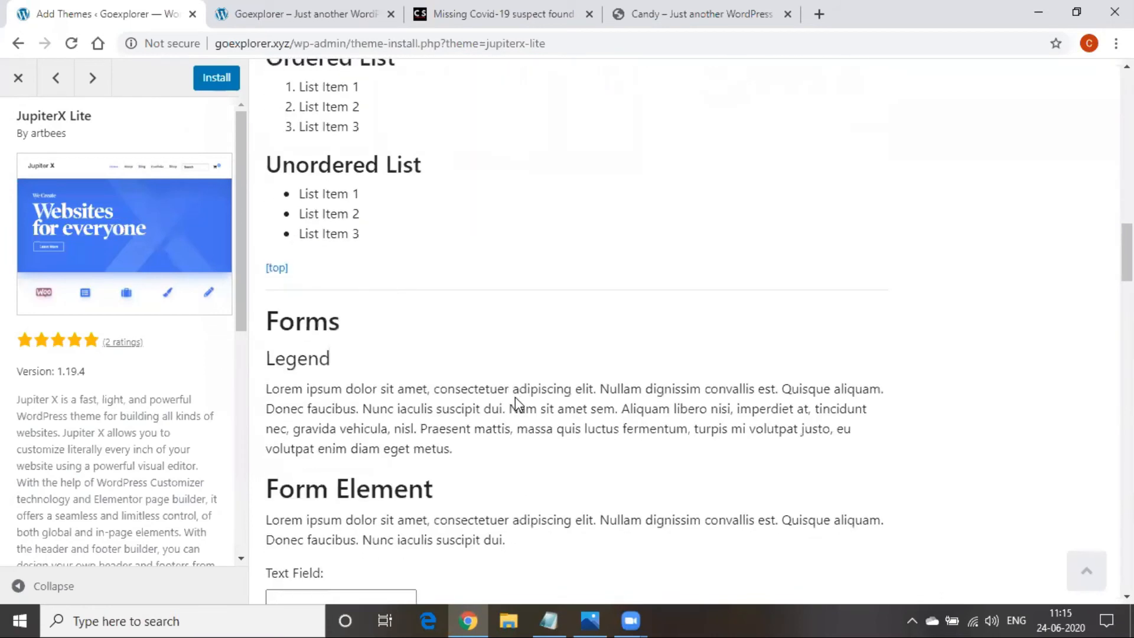
scroll(515, 397, up, 20)
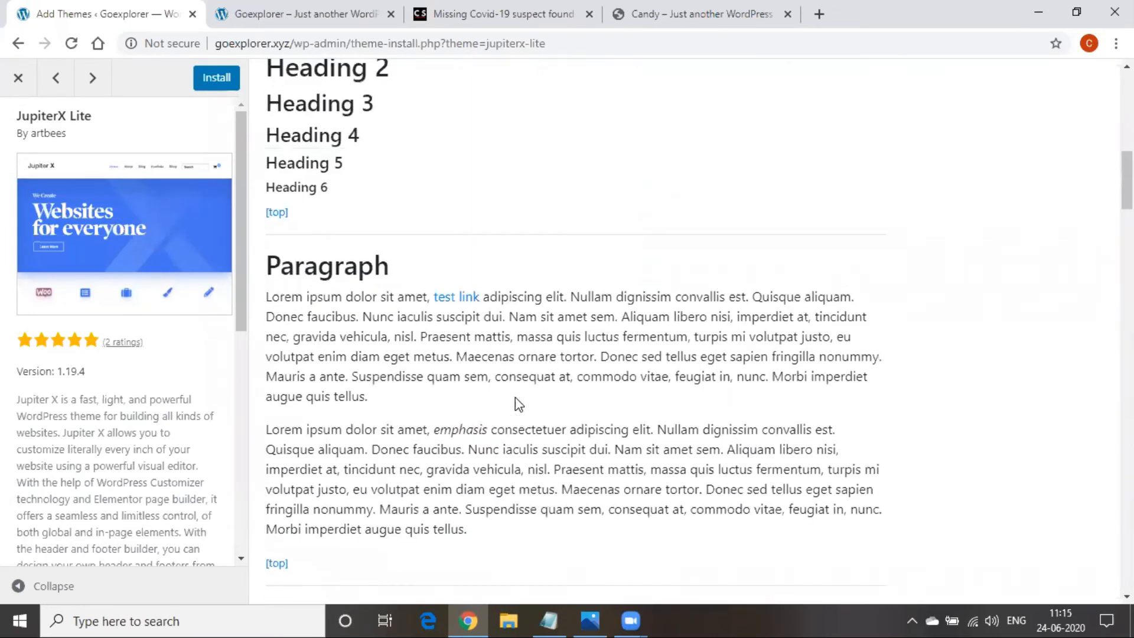
click(18, 78)
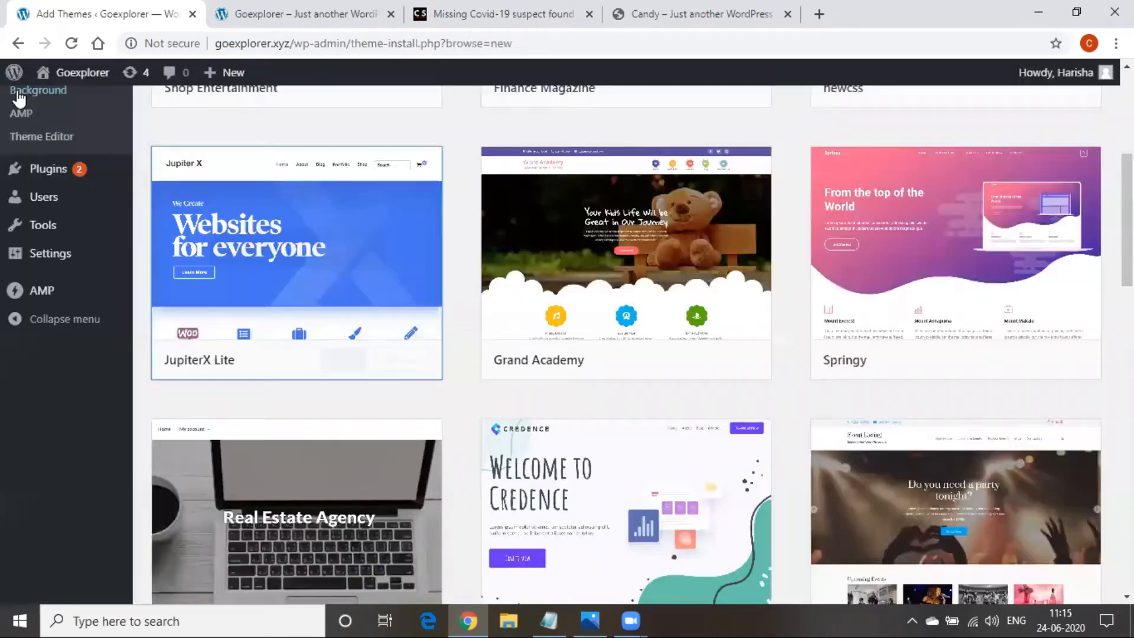
scroll(519, 511, up, 5)
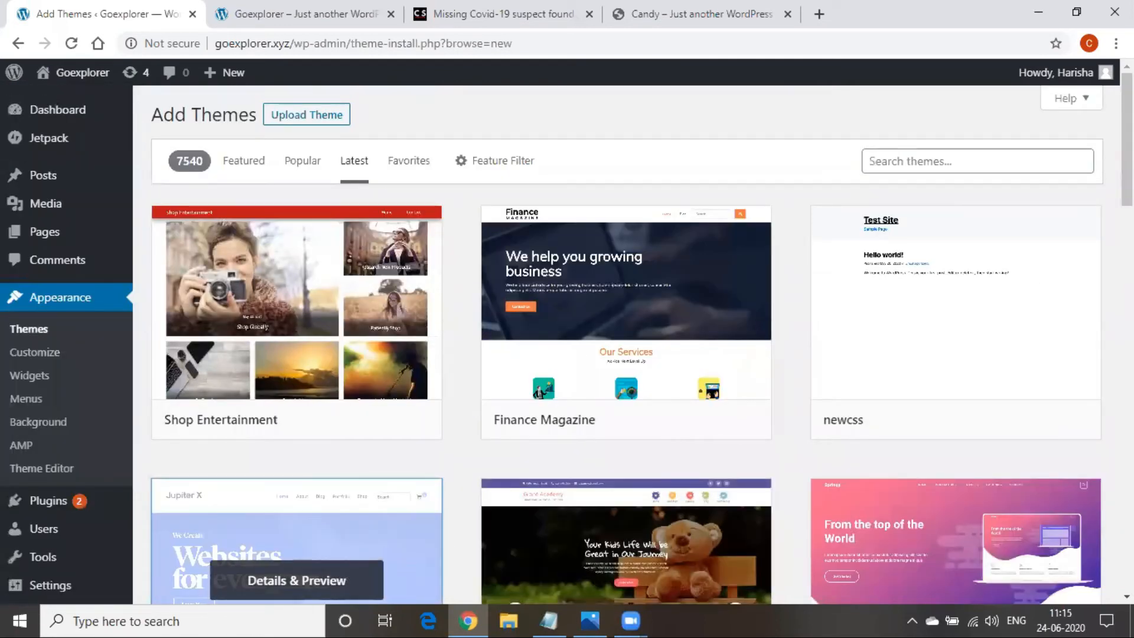
Search the theme directory for 'wedding' and look over the Catch Wedding theme preview
click(878, 163)
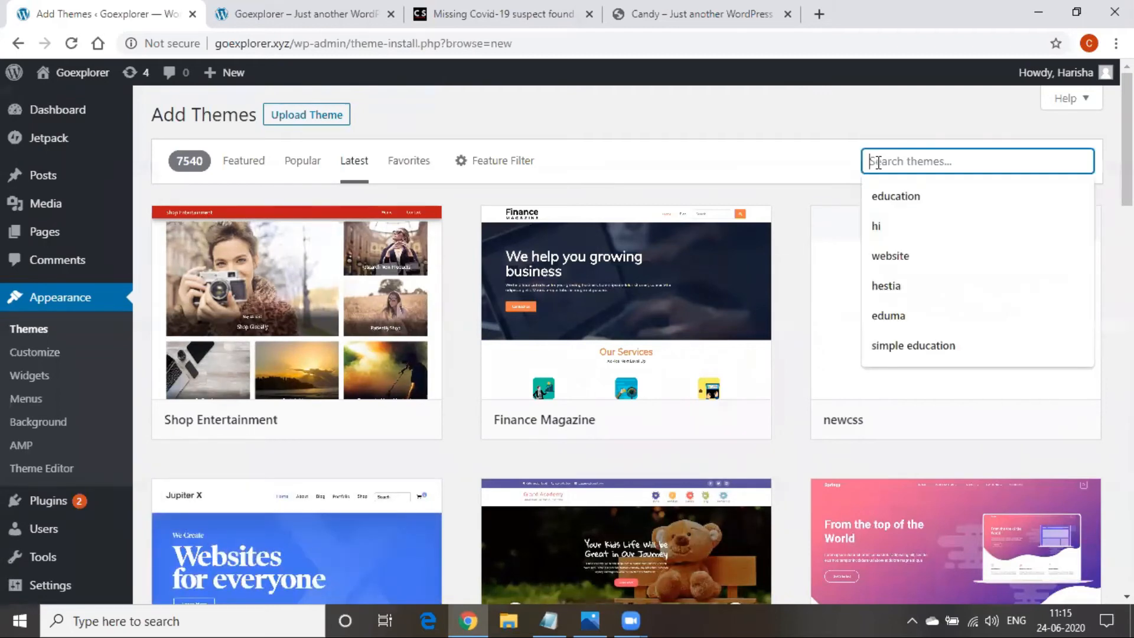
text(wedding)
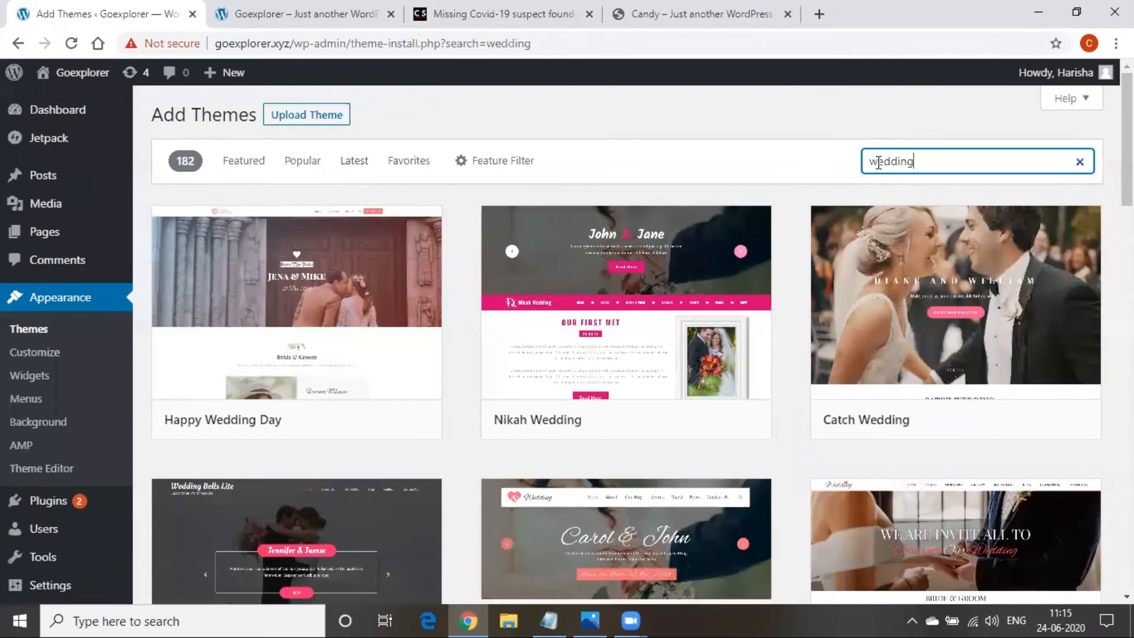
click(924, 274)
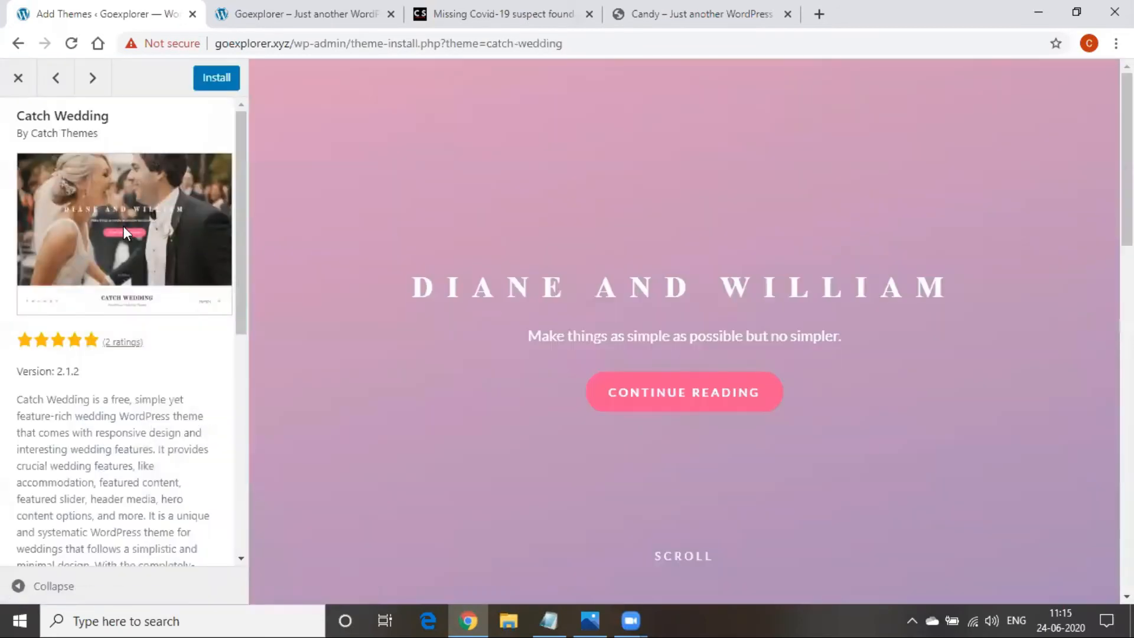
scroll(726, 281, down, 15)
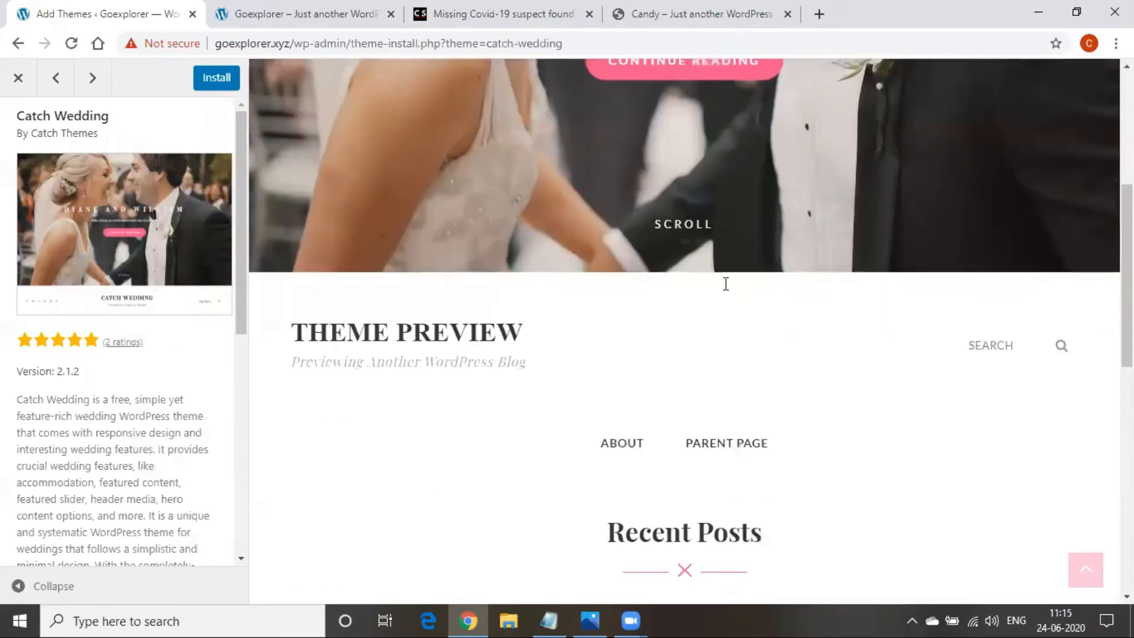
scroll(726, 284, up, 15)
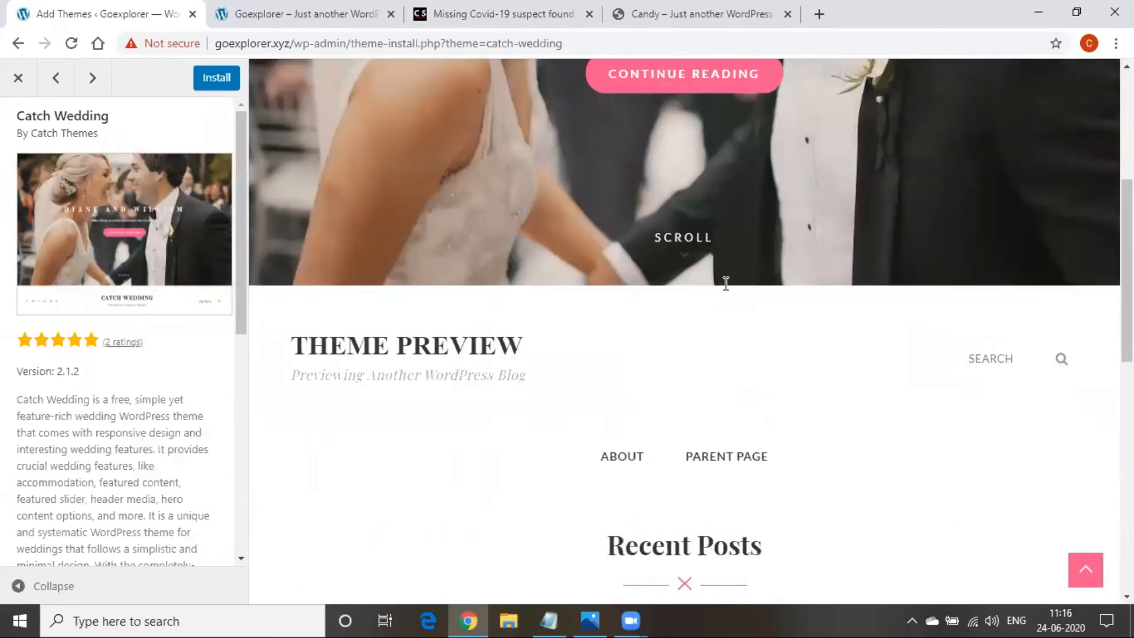
click(18, 77)
Replace the theme search with 'education' and browse the 228 results
click(923, 157)
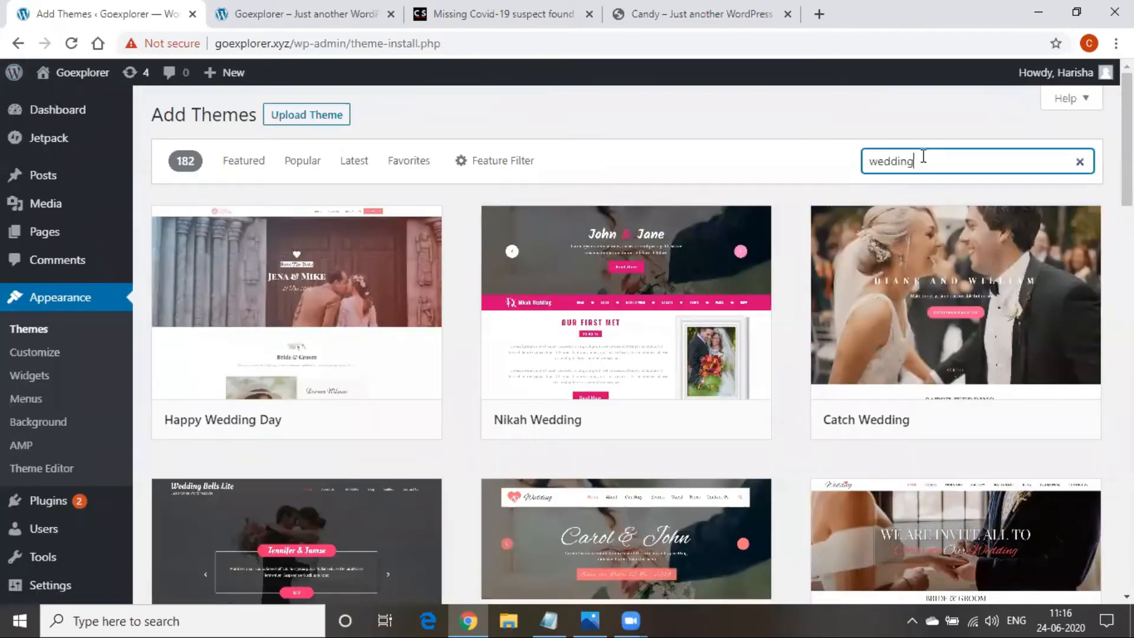
key(BackSpace)
key(BackSpace)
key(BackSpace)
key(BackSpace)
key(BackSpace)
key(BackSpace)
key(BackSpace)
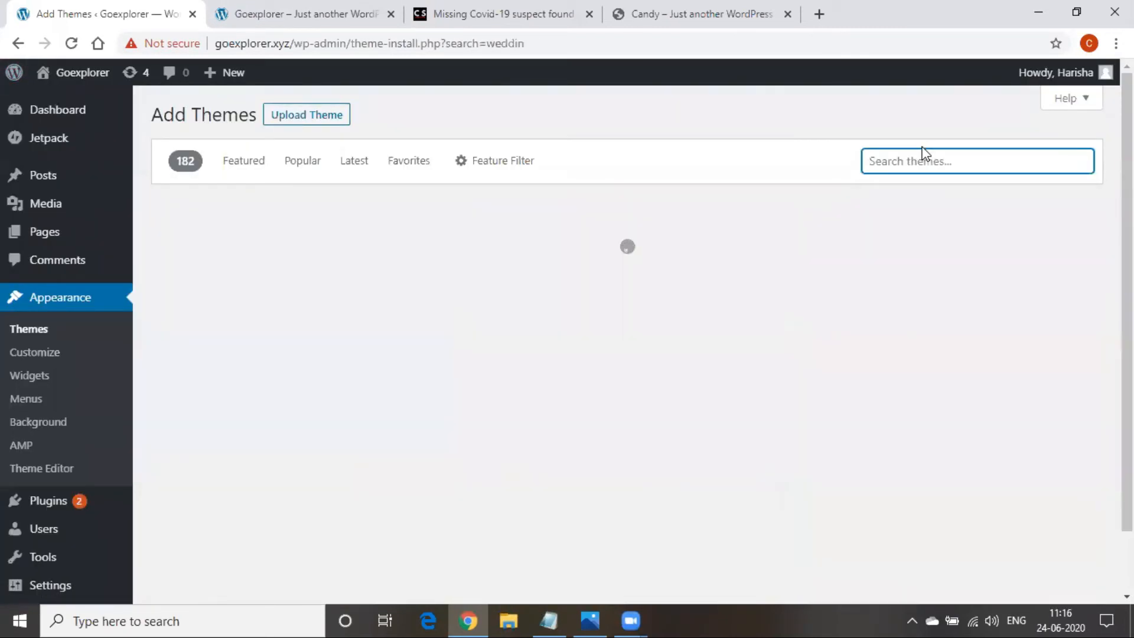
text(educati)
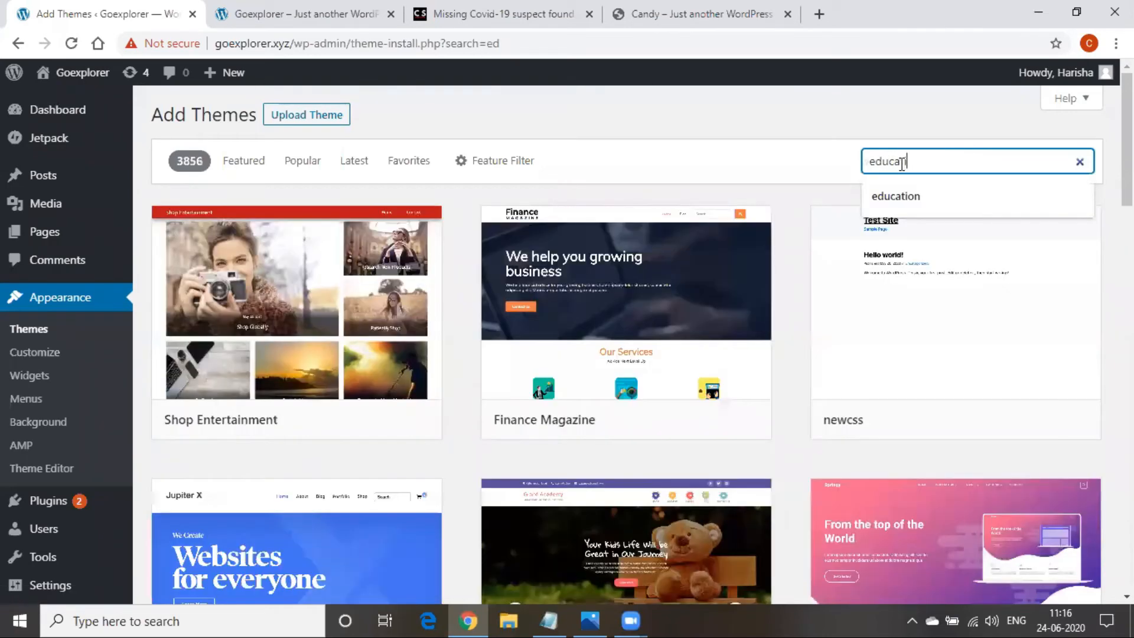
text(on)
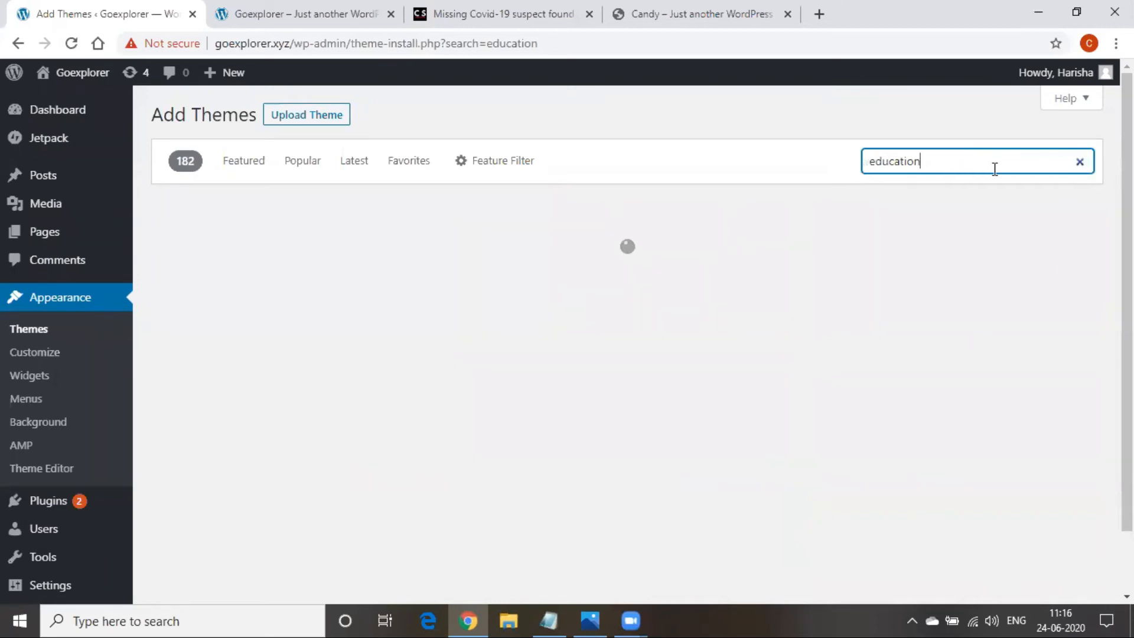
scroll(434, 447, down, 7)
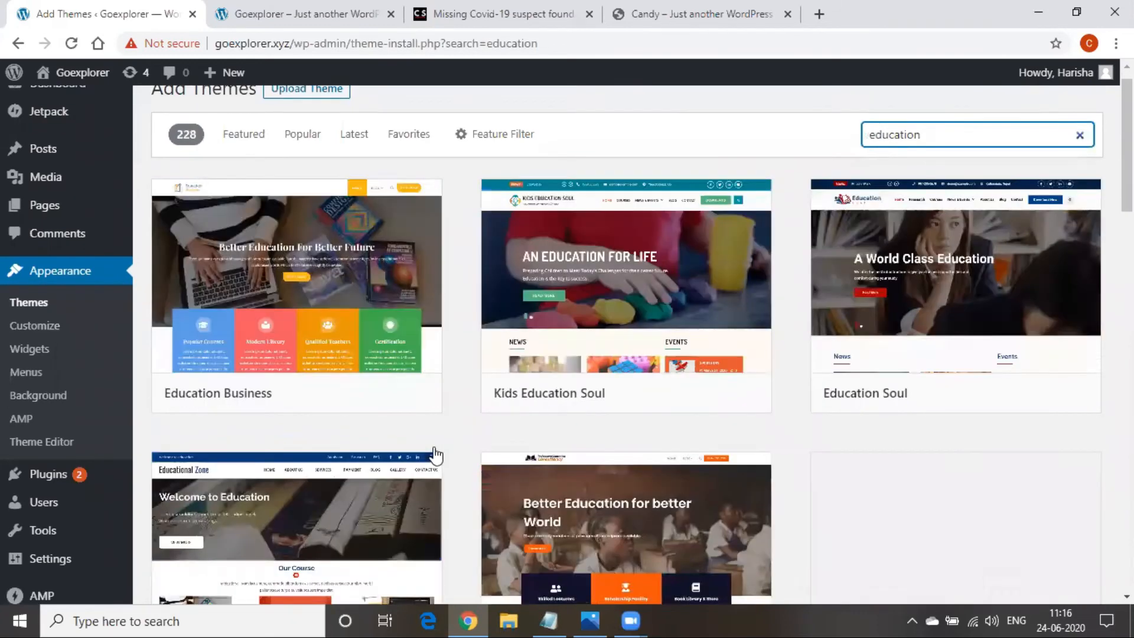
scroll(435, 450, down, 4)
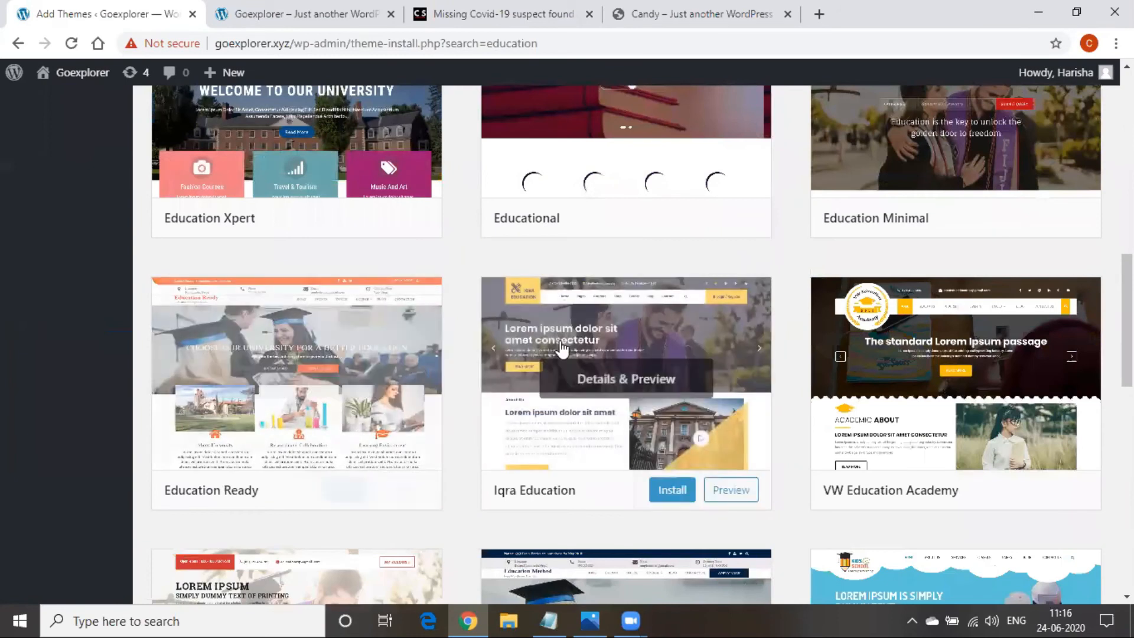
Look over the Iqra Education theme details, then bring the Digital Marketing notes forward
click(560, 343)
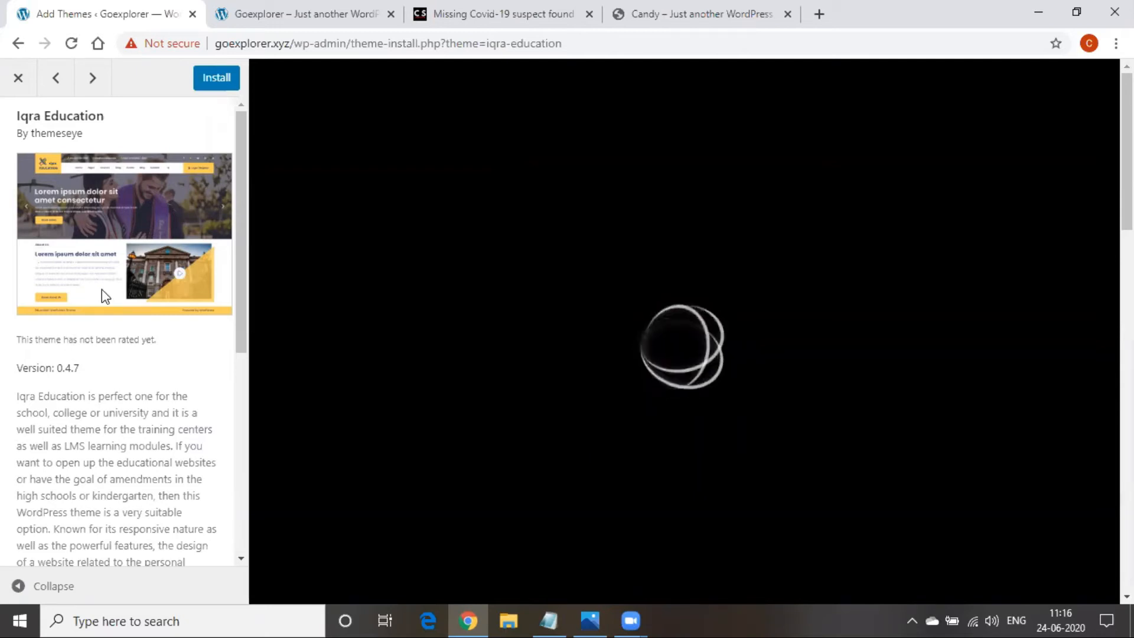
click(12, 79)
scroll(650, 296, up, 8)
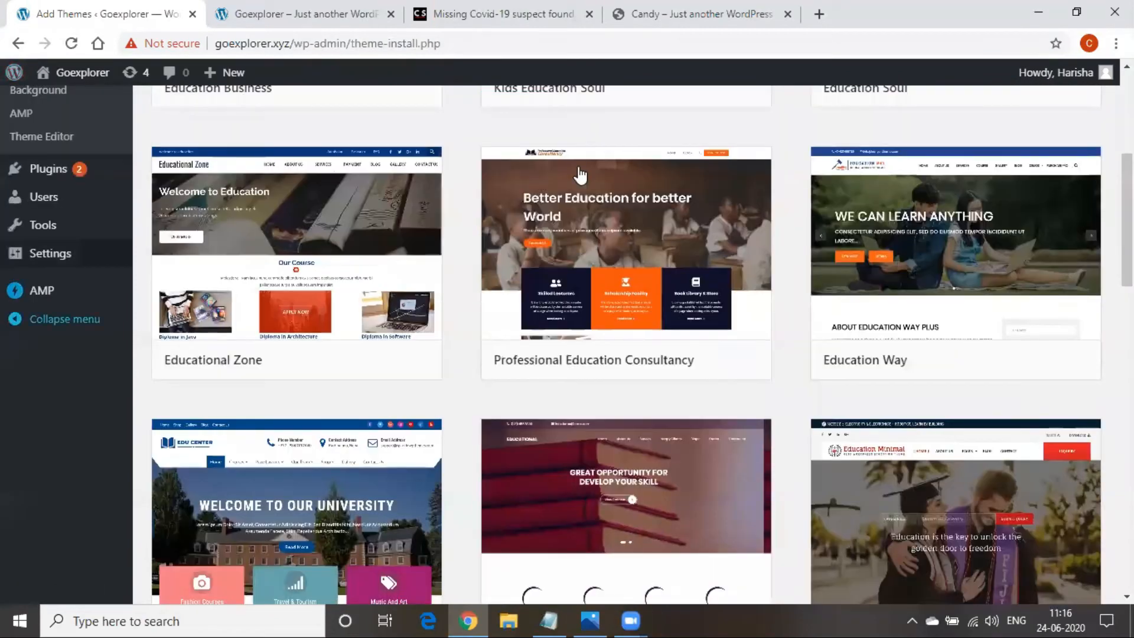
scroll(323, 520, up, 5)
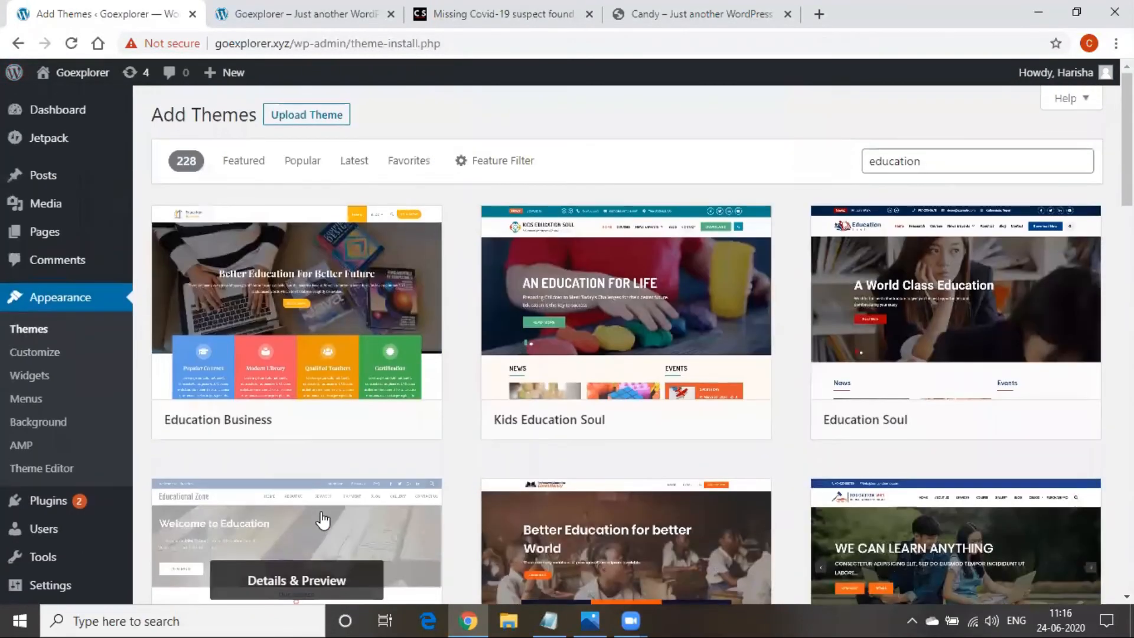
click(541, 614)
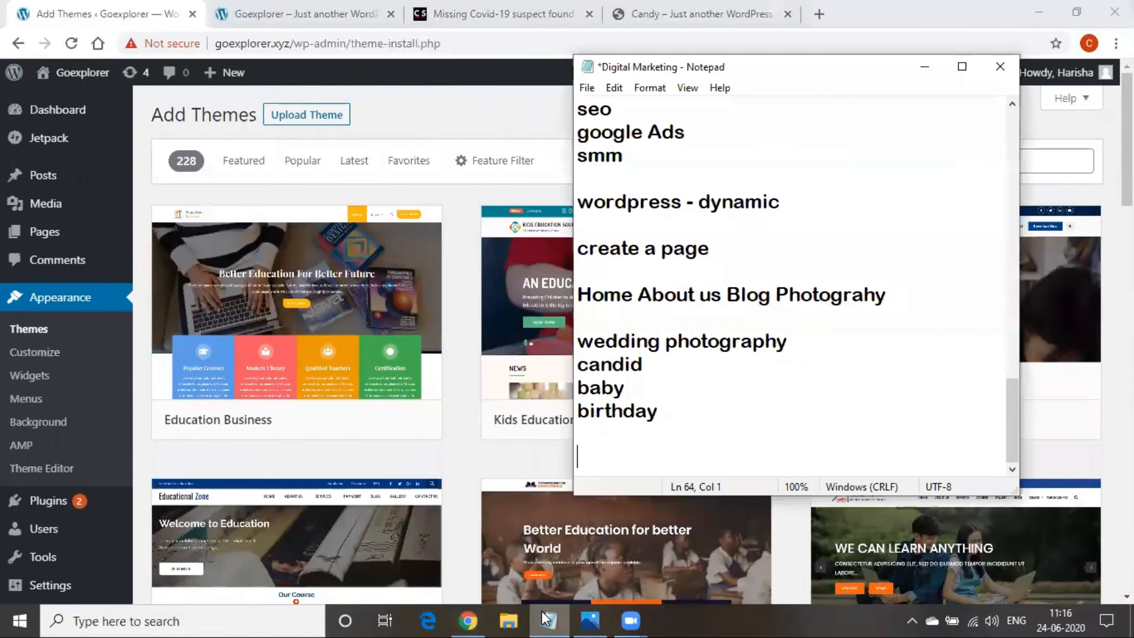
Append 'buy premium theme', themeforest.net and mythemeshop.com as lines in the notes
text(buy)
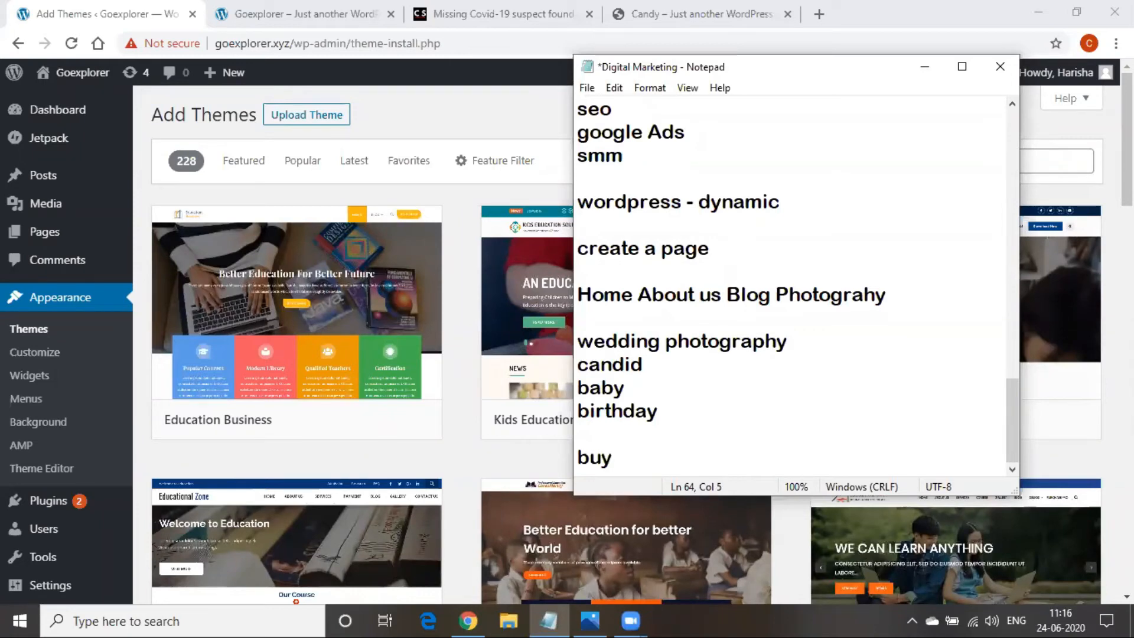
text(premium)
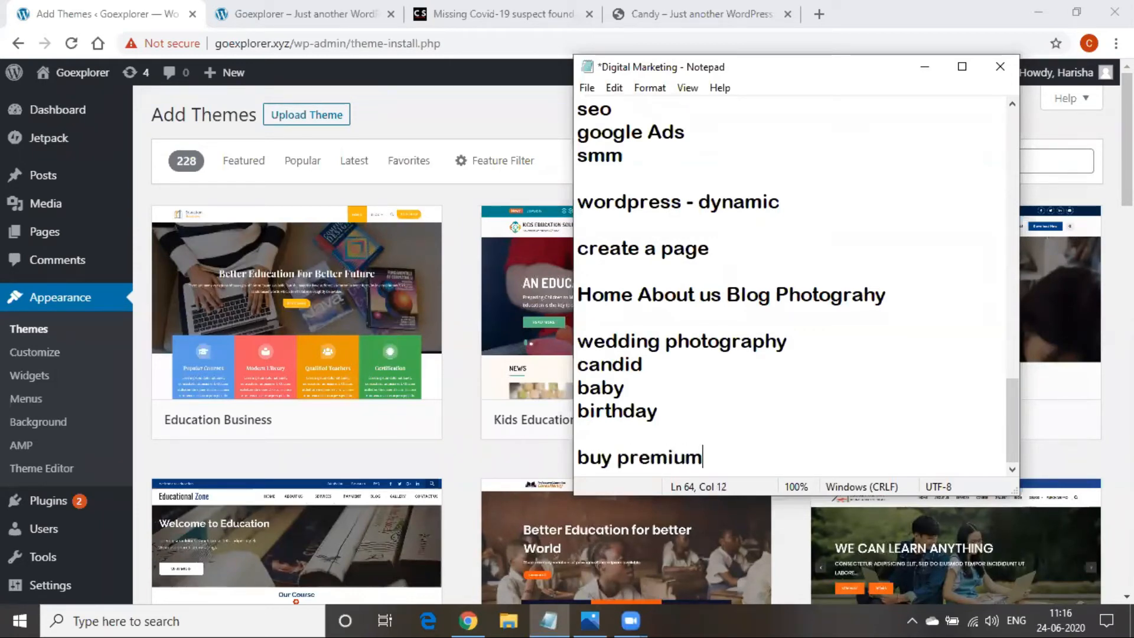
text( theme)
key(Return)
key(Return)
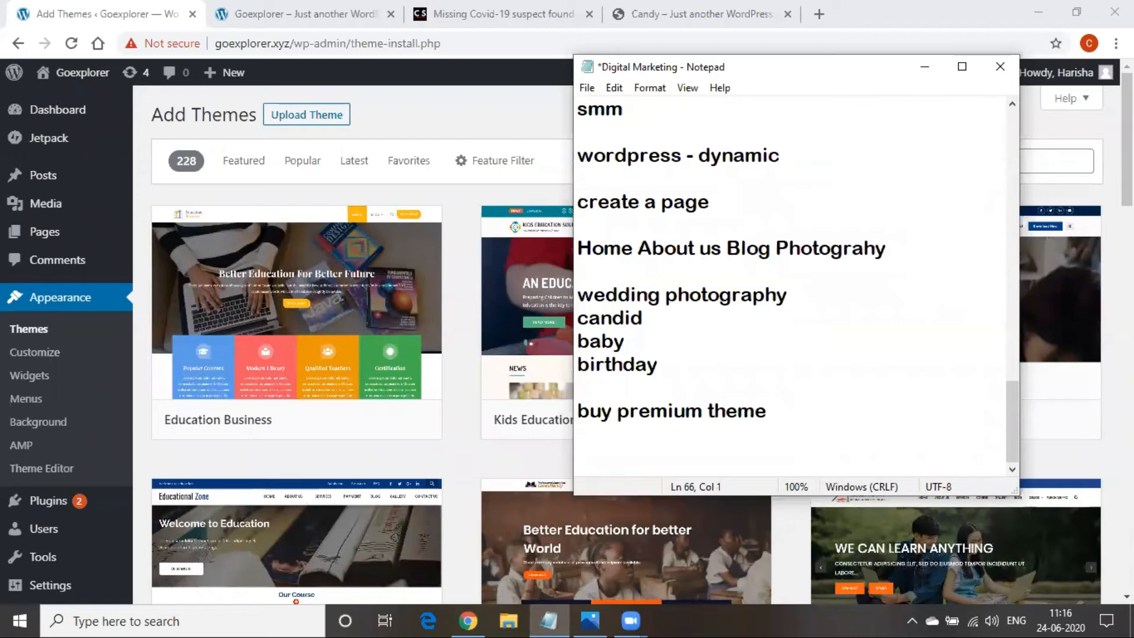
text(theme forest.net)
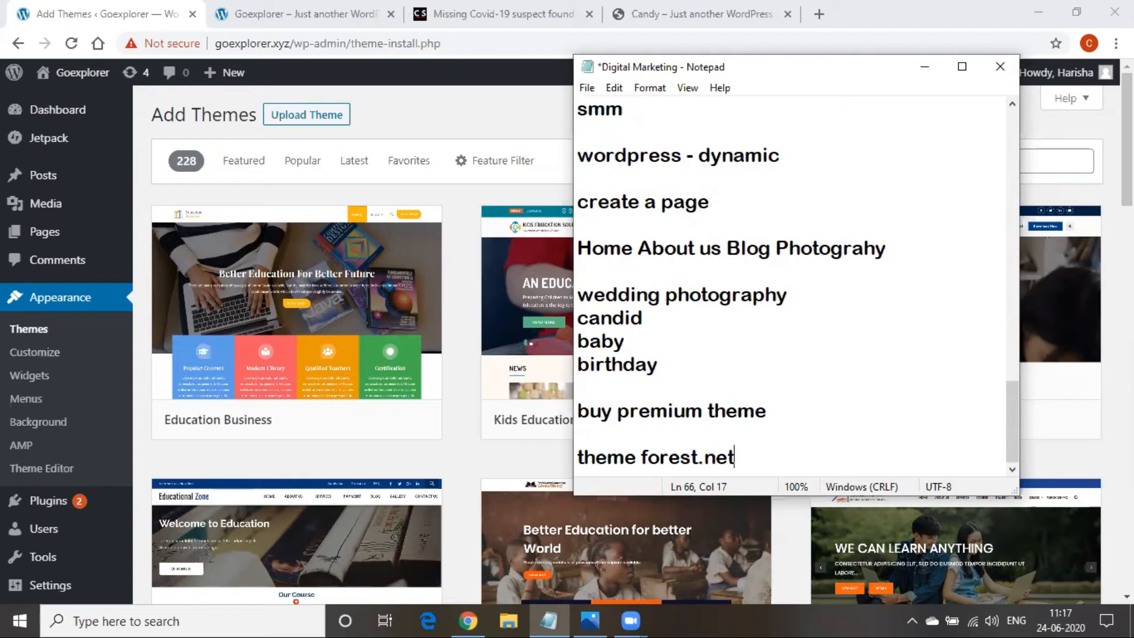
key(Return)
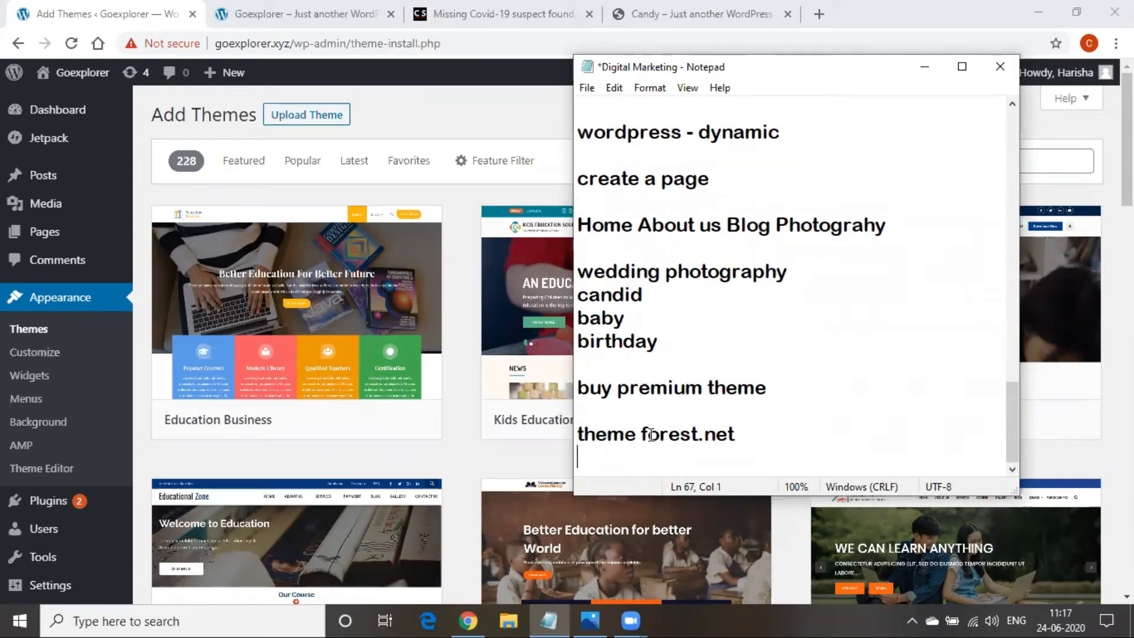
key(BackSpace)
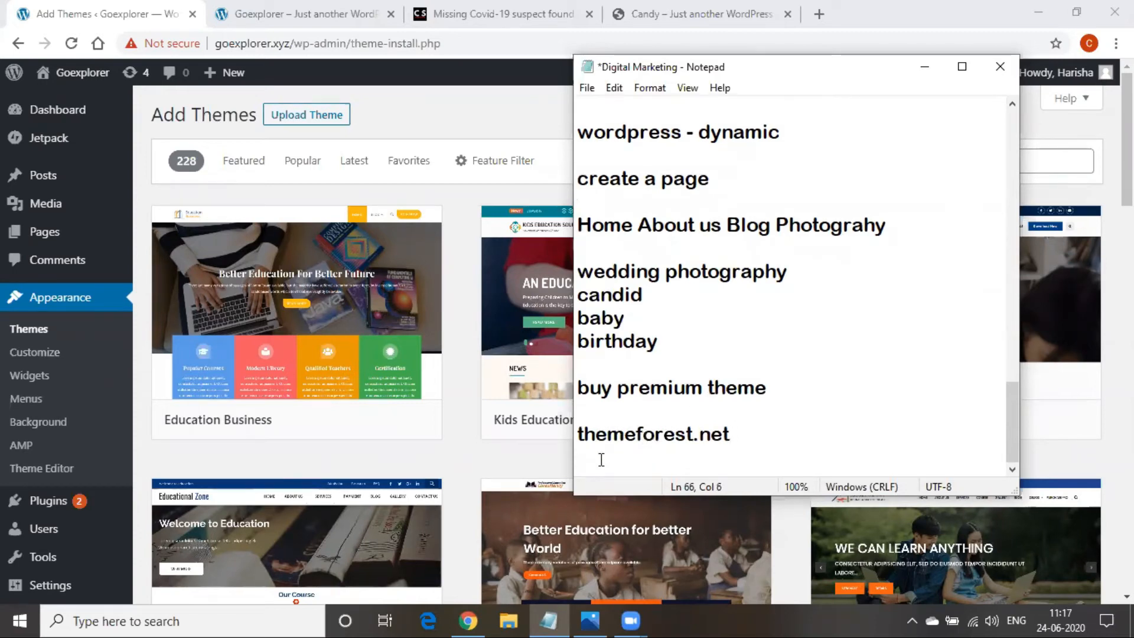
text(mythemeshop.com)
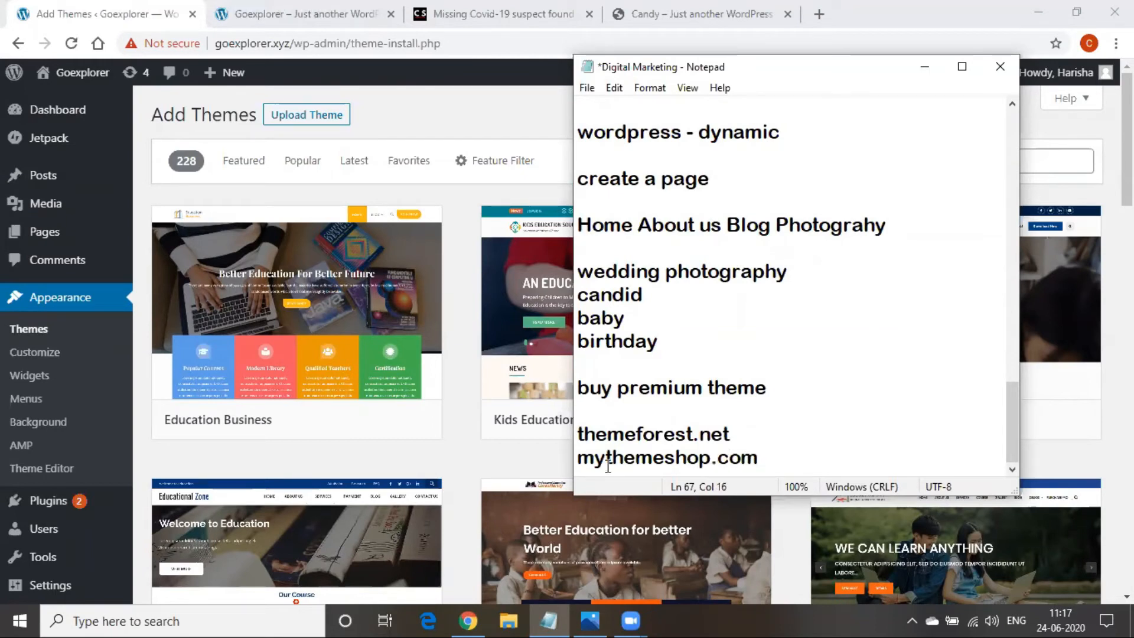
Select the themeforest.net address in the notes
double_click(608, 465)
click(608, 465)
double_click(611, 434)
key(ctrl+c)
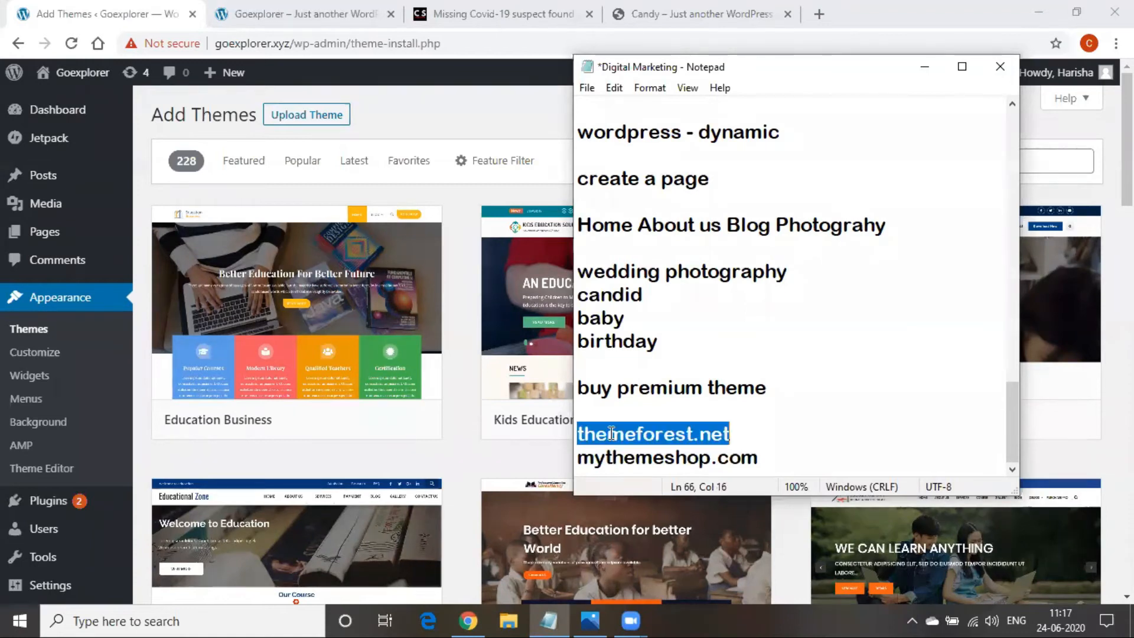
Load themeforest.net in the Candy site tab by pasting its address
click(657, 1)
click(526, 36)
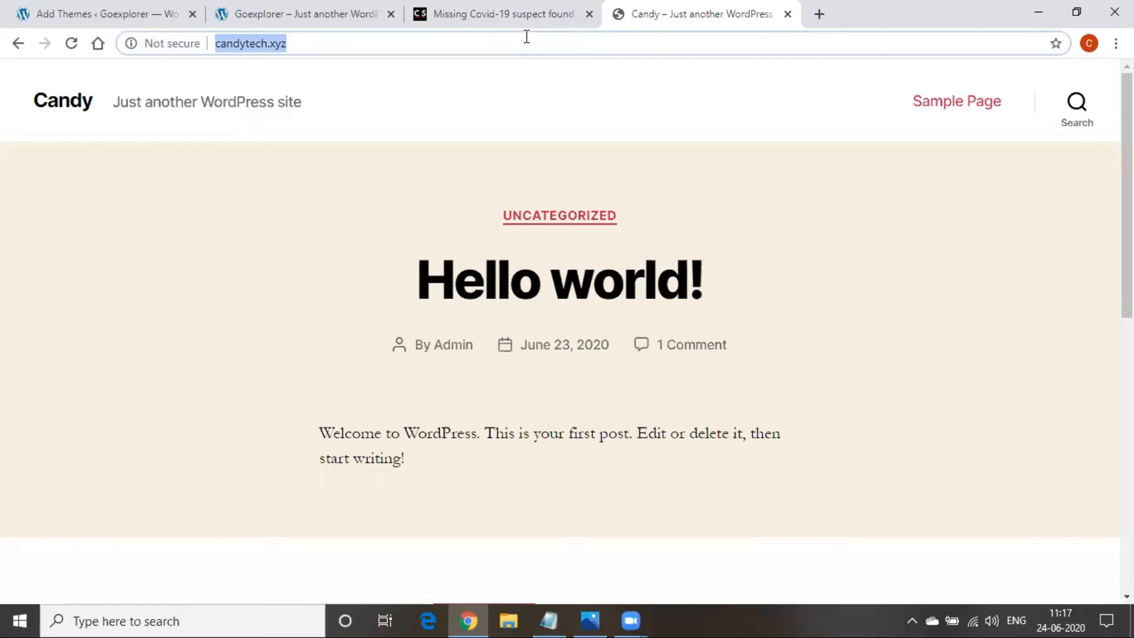
key(ctrl+v)
key(Return)
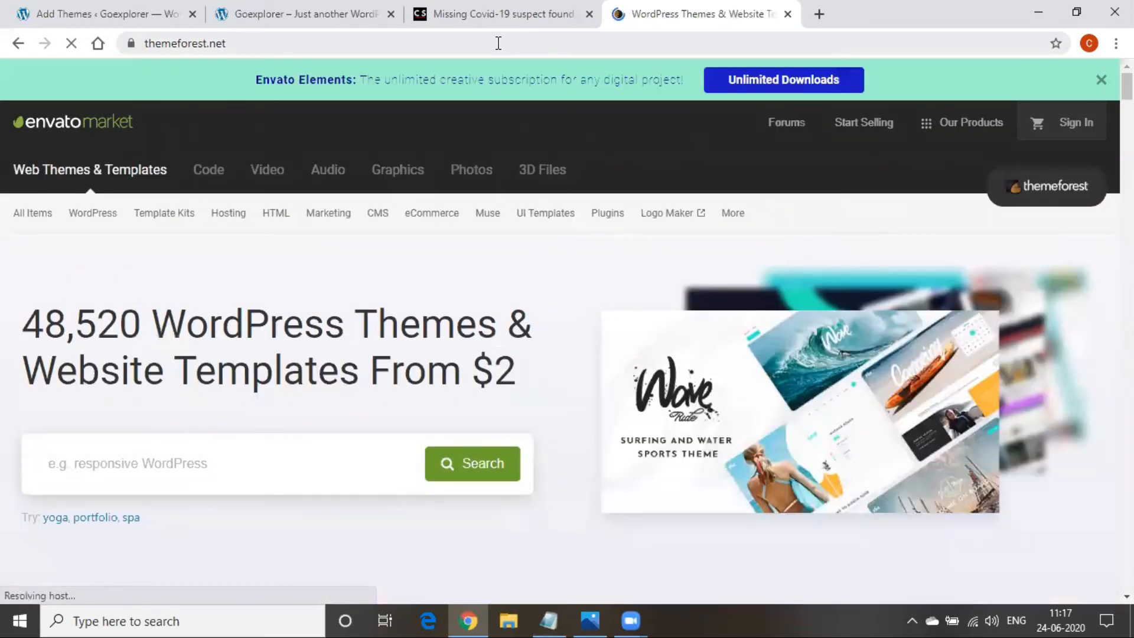
scroll(325, 321, down, 2)
scroll(325, 322, down, 7)
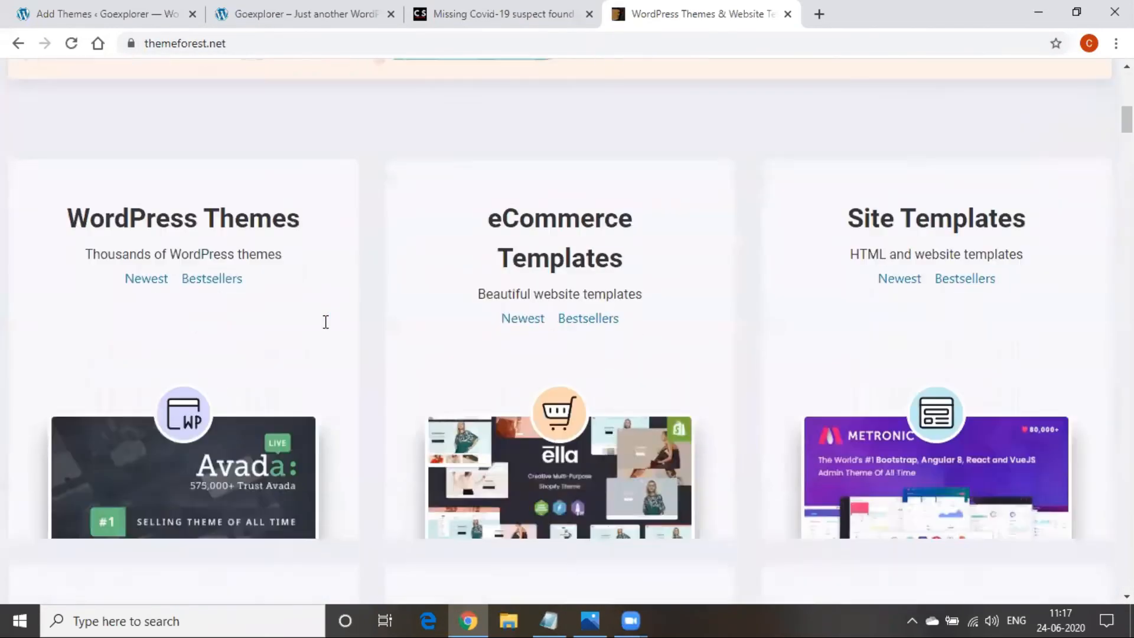
scroll(433, 435, up, 15)
Search ThemeForest for 'hospital' and scroll through the 949 template results
click(234, 475)
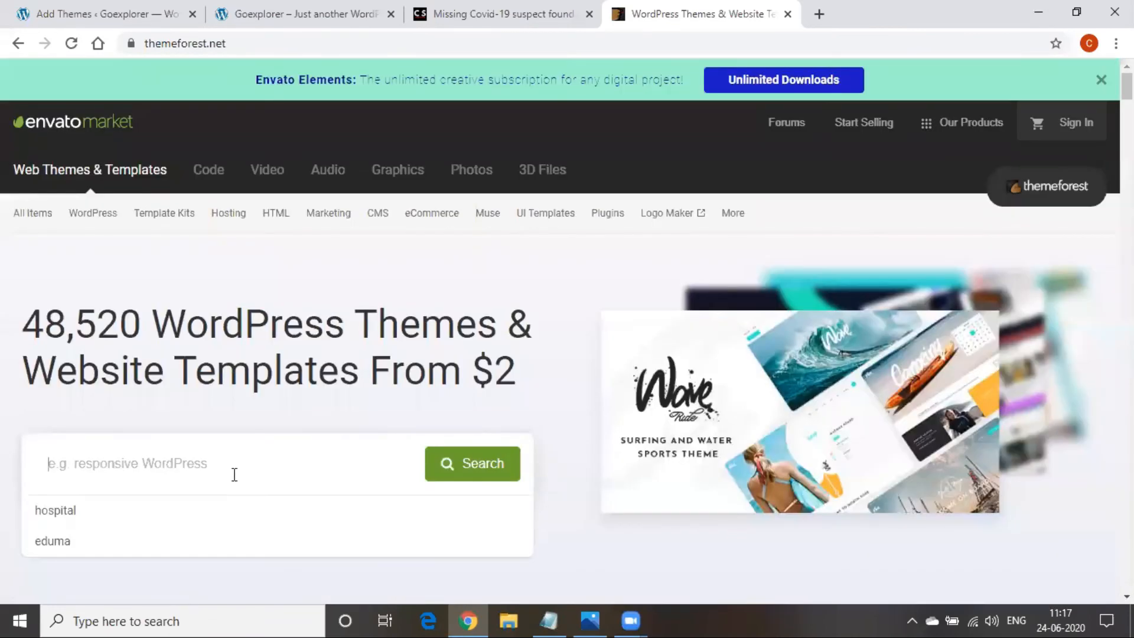
click(129, 518)
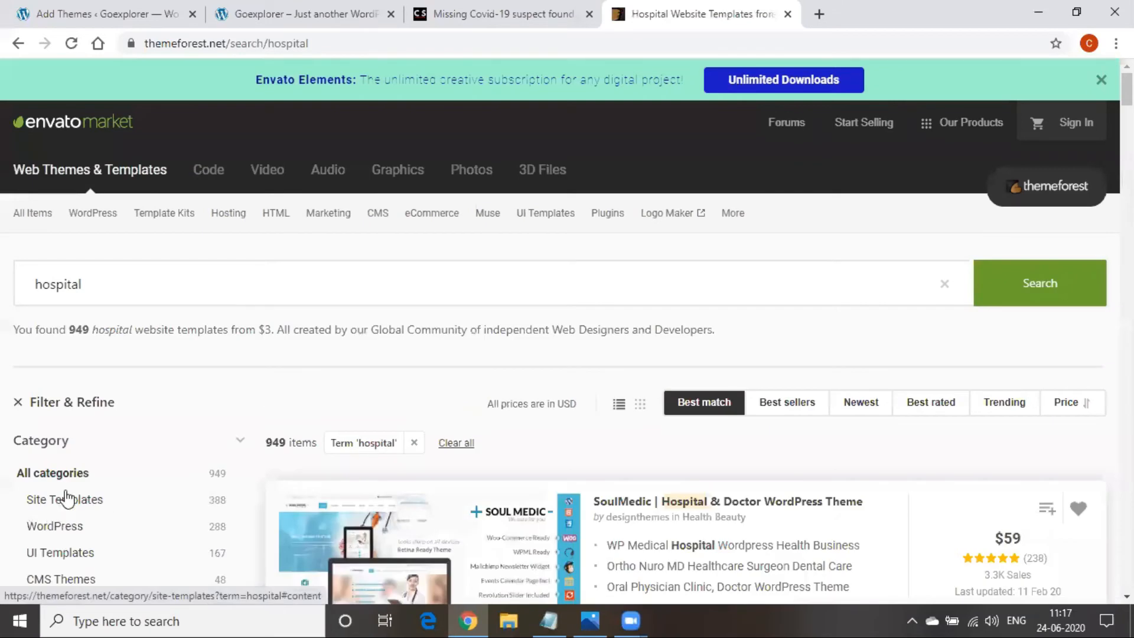
scroll(405, 401, down, 4)
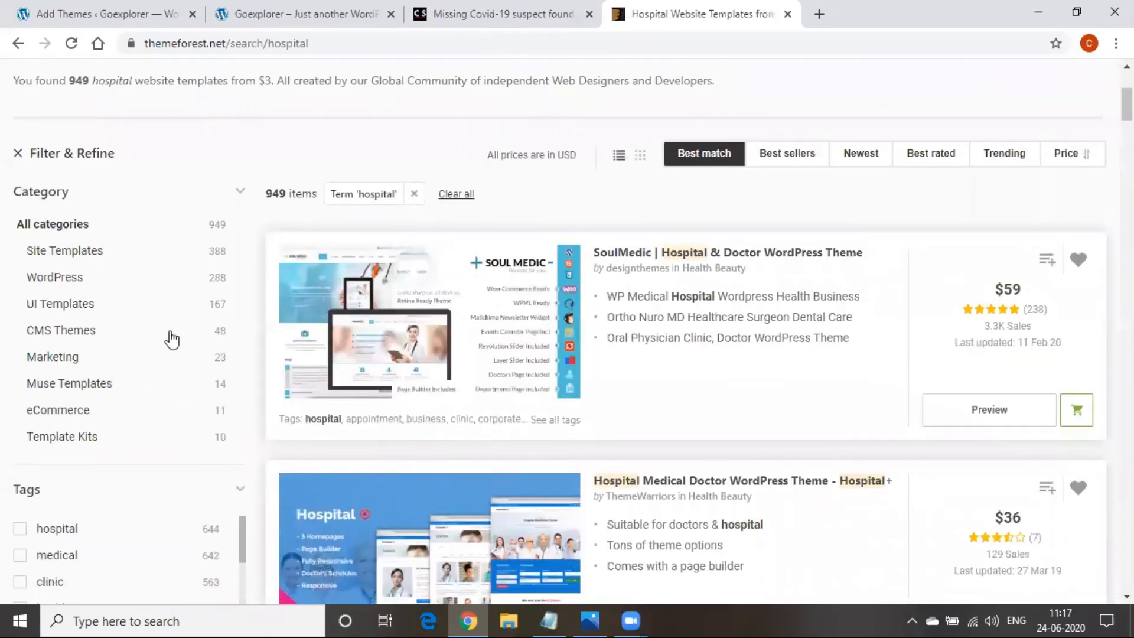
scroll(462, 357, down, 1)
scroll(462, 357, down, 10)
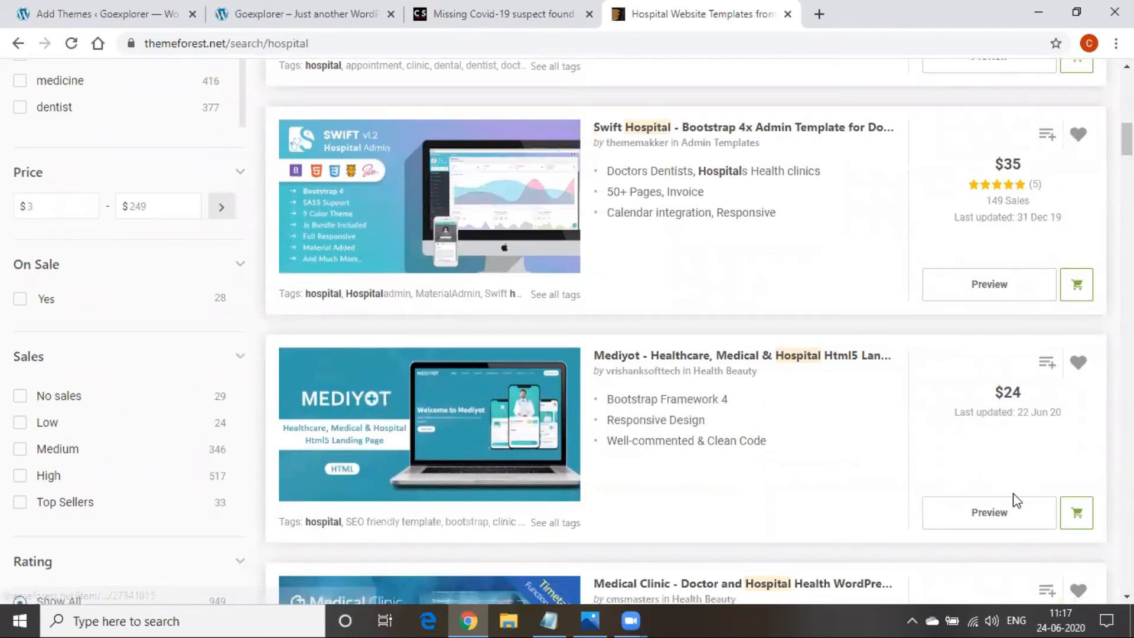
click(1011, 514)
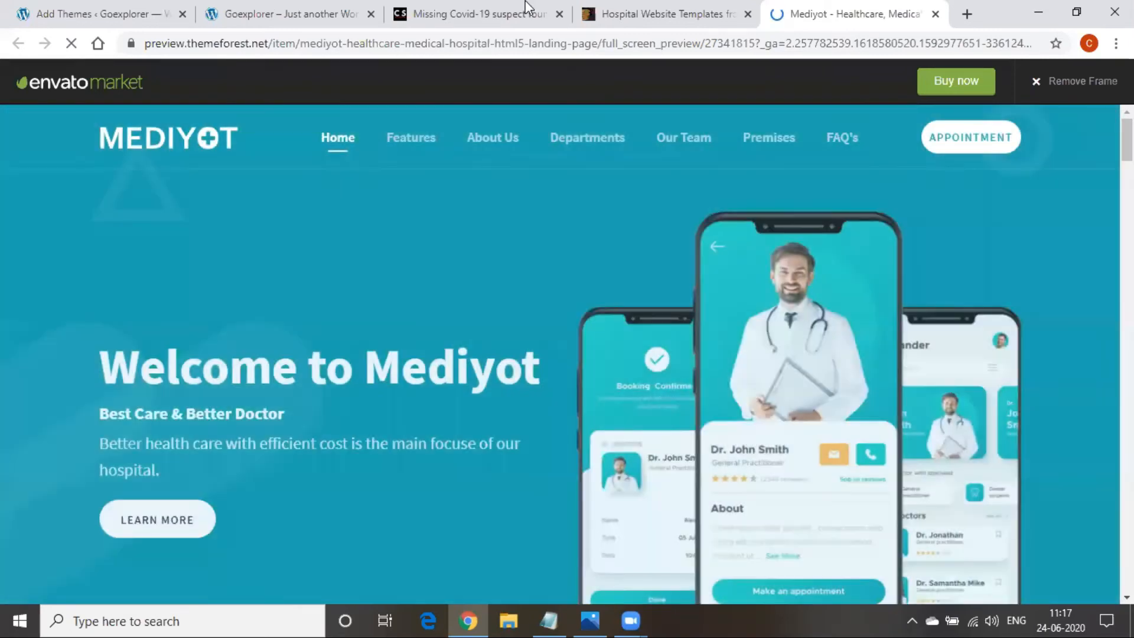
scroll(518, 288, down, 15)
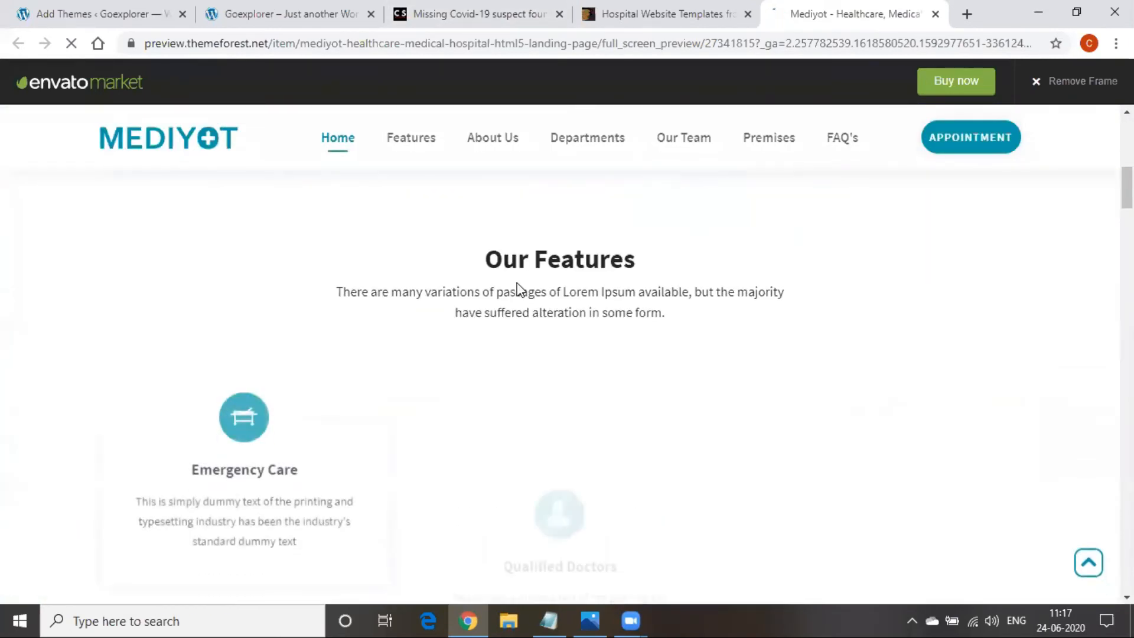
scroll(519, 289, down, 15)
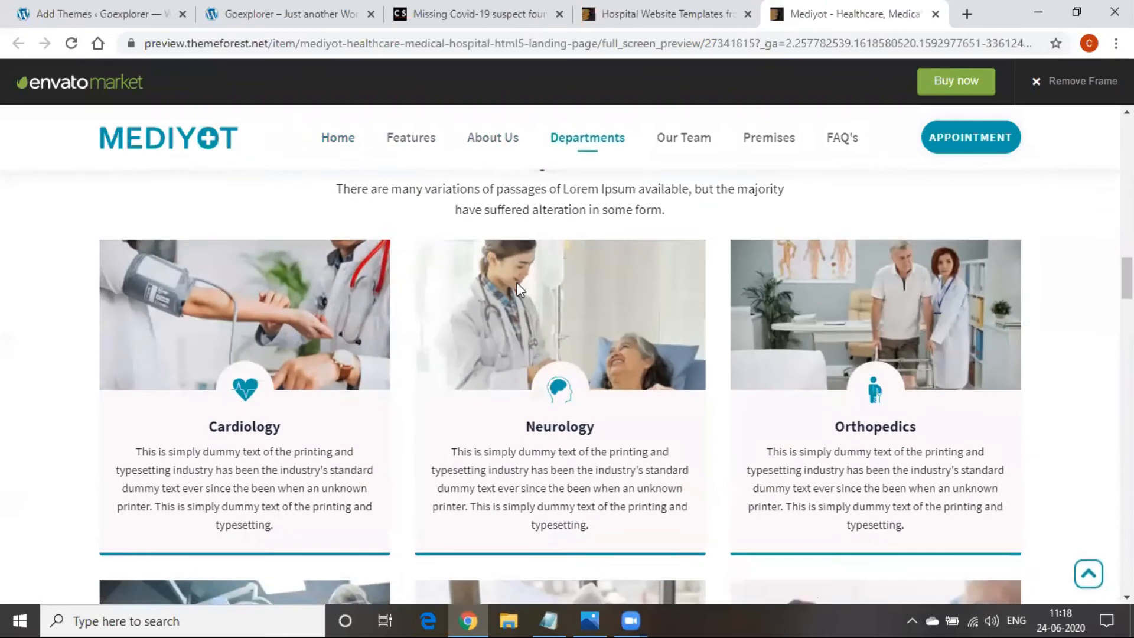
scroll(516, 284, down, 12)
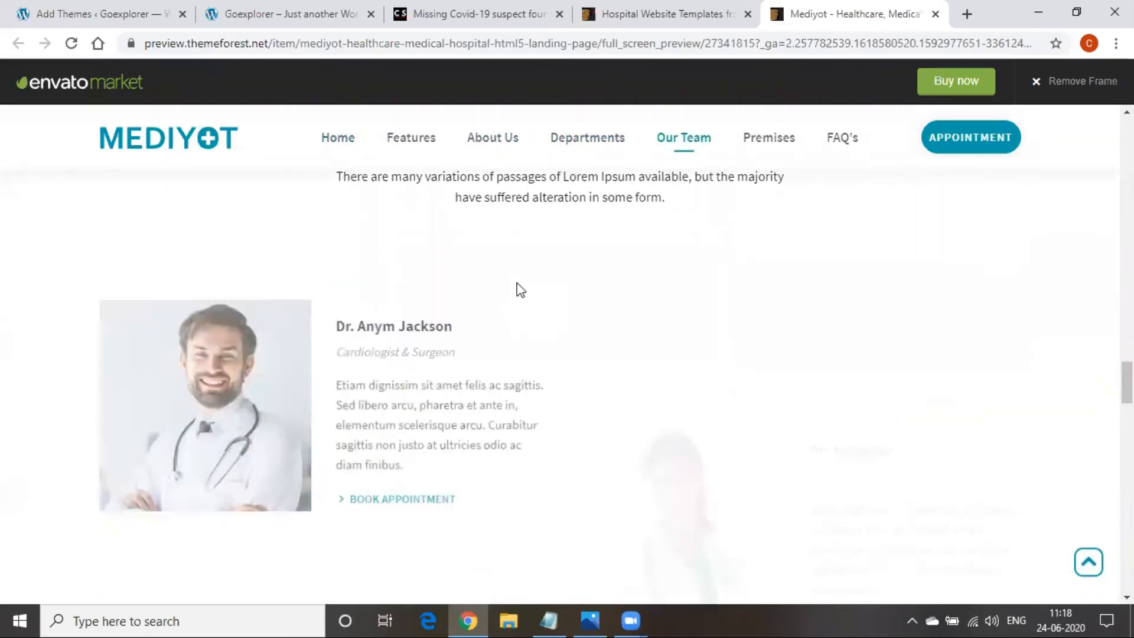
scroll(520, 289, up, 12)
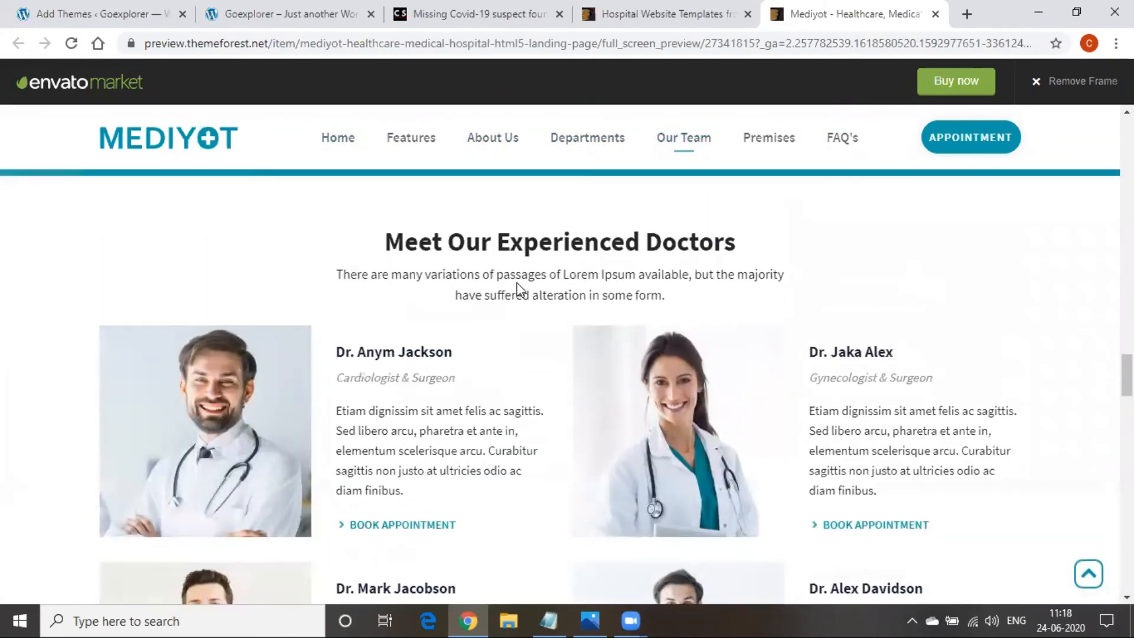
scroll(518, 289, up, 10)
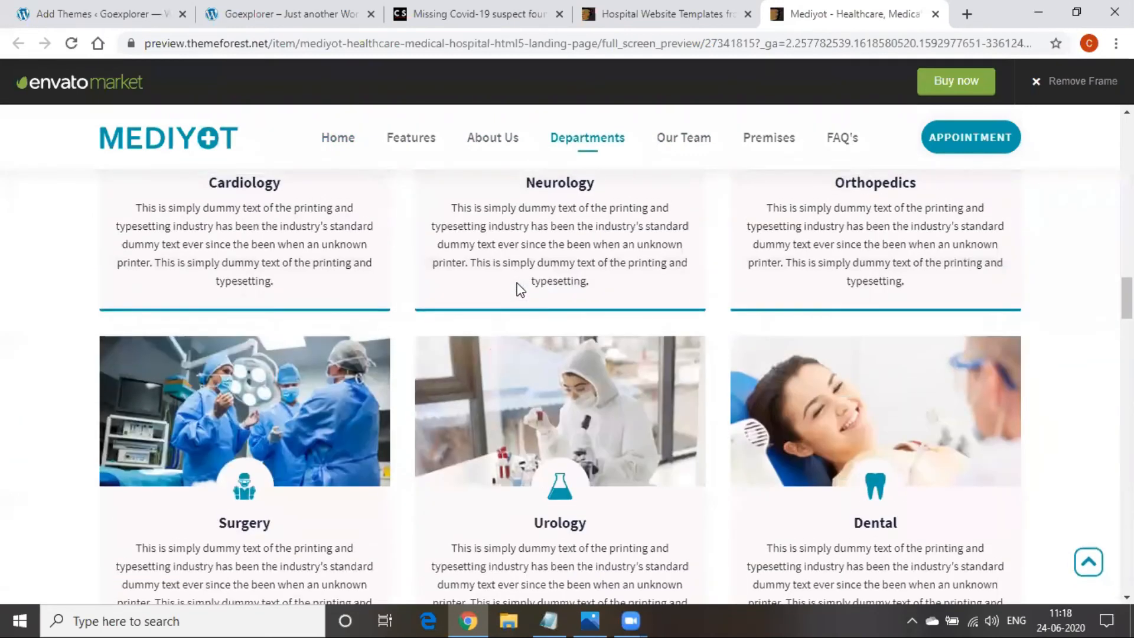
scroll(517, 288, up, 10)
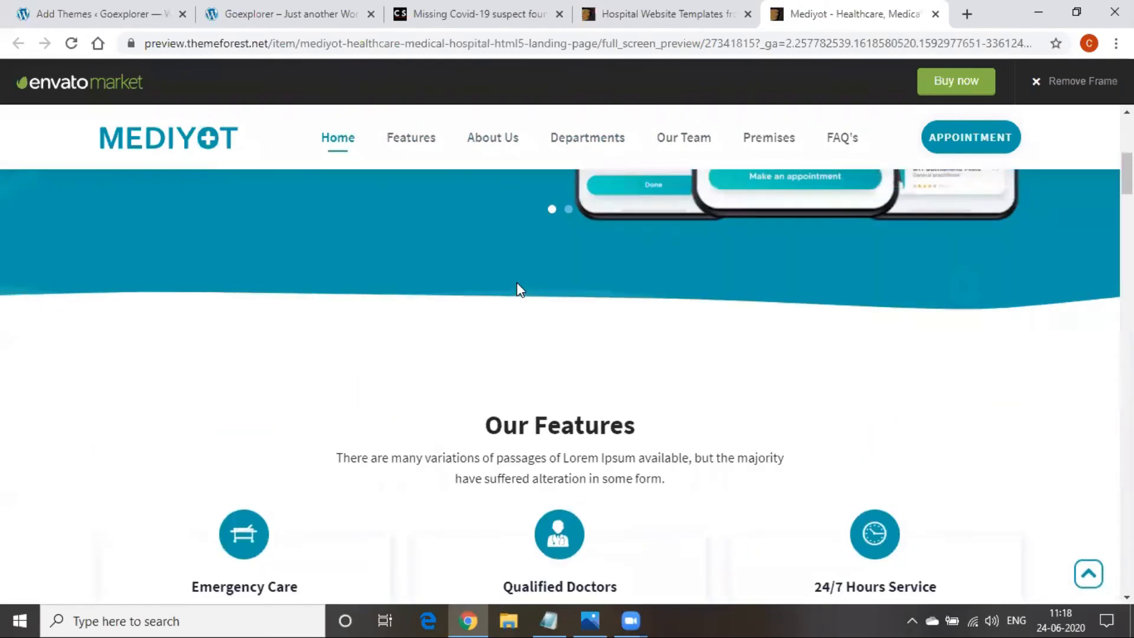
scroll(517, 289, up, 3)
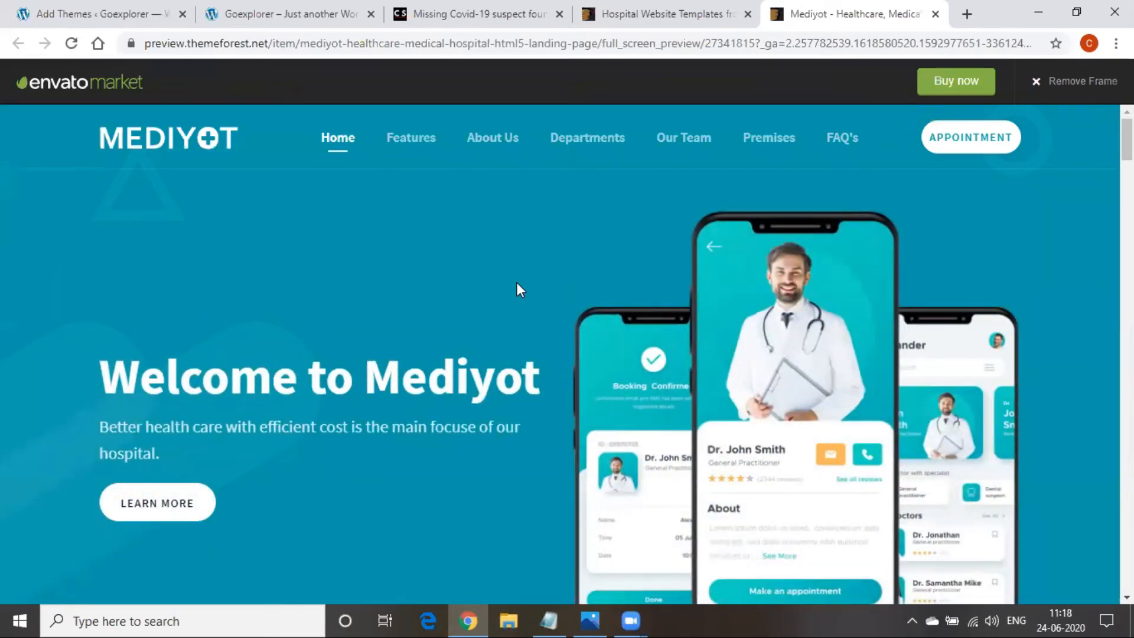
scroll(519, 290, down, 10)
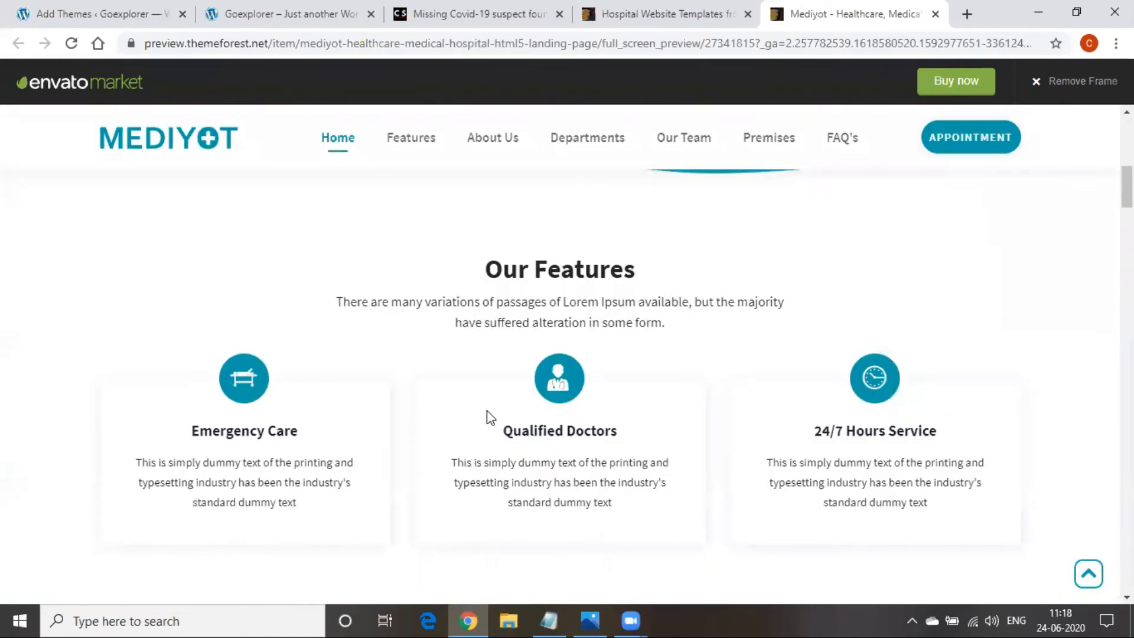
scroll(487, 412, down, 8)
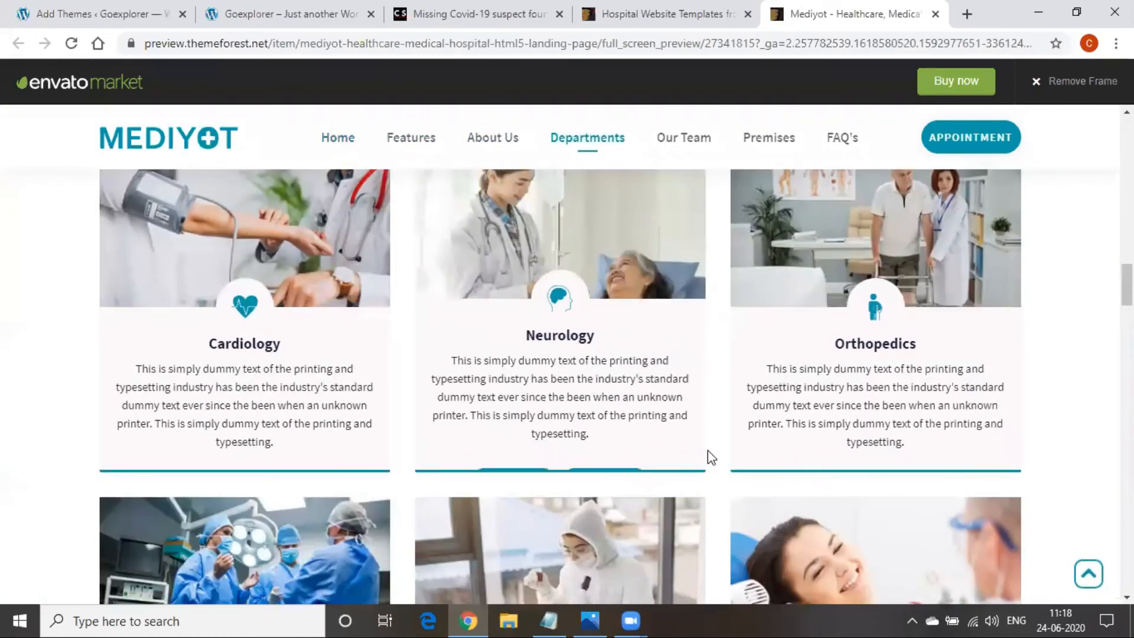
scroll(709, 458, up, 8)
scroll(708, 460, up, 10)
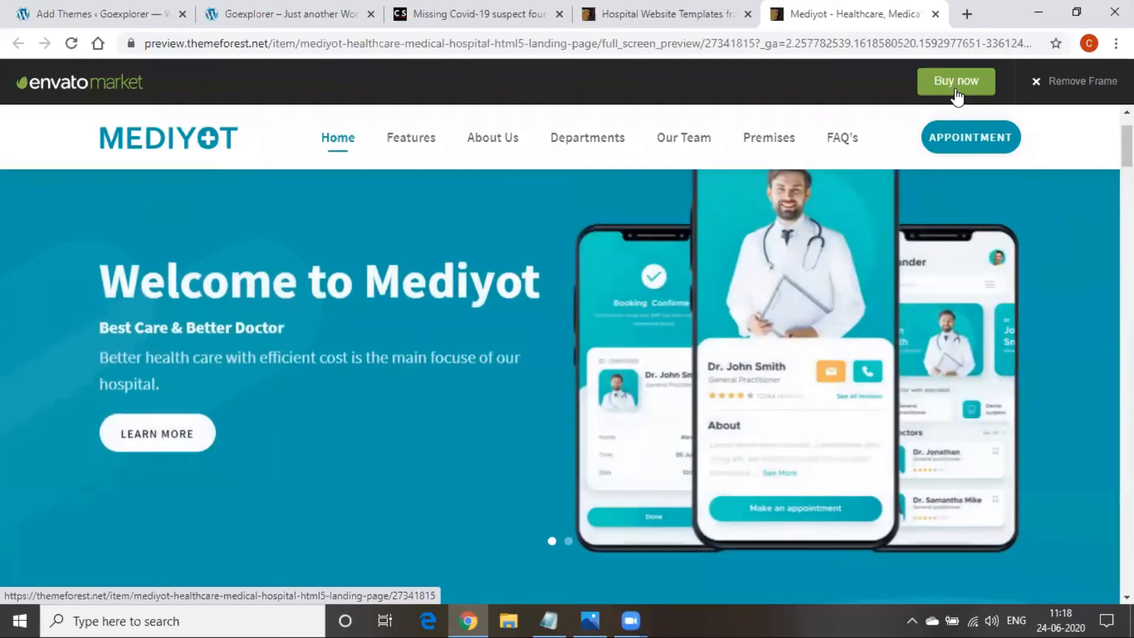
View the Mediyot template demo without the marketplace frame, then return to the framed preview
click(1050, 83)
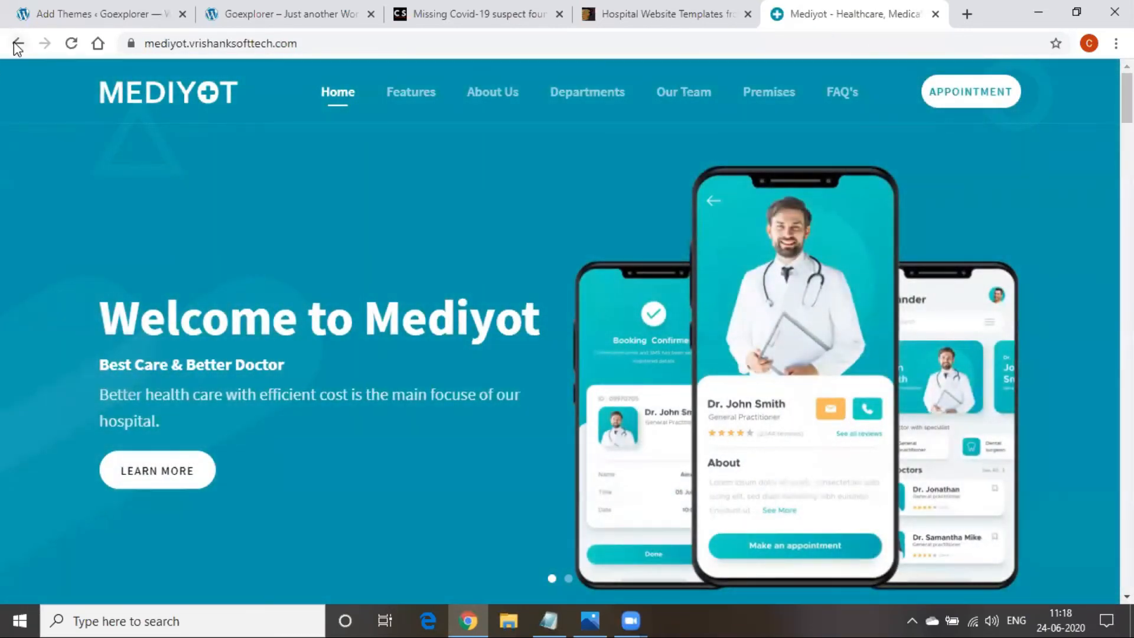
click(17, 44)
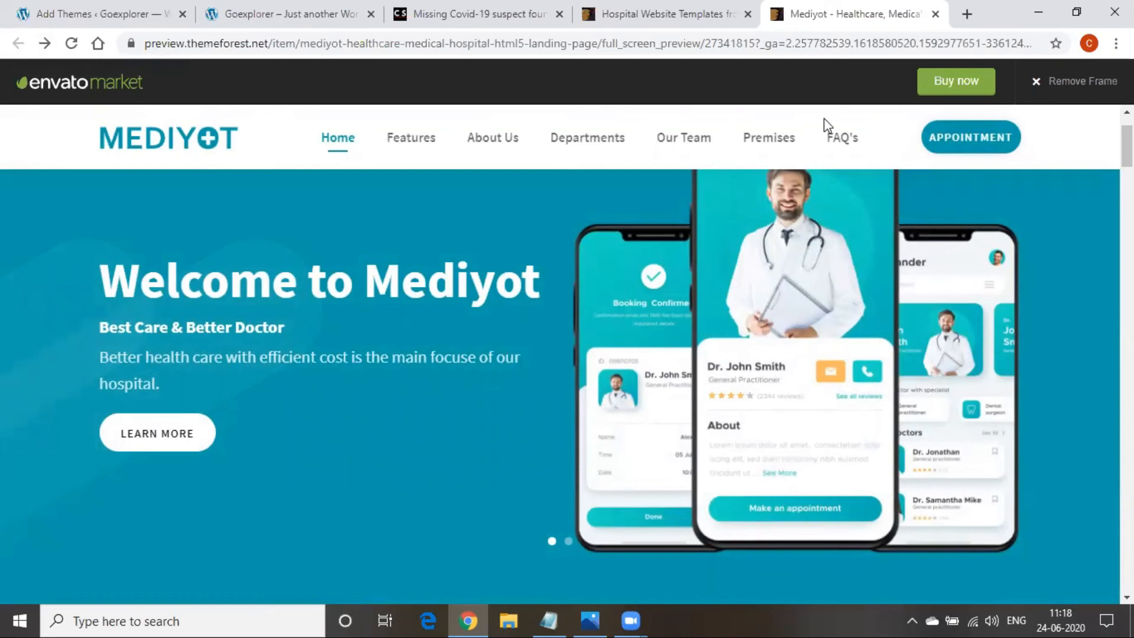
click(1072, 88)
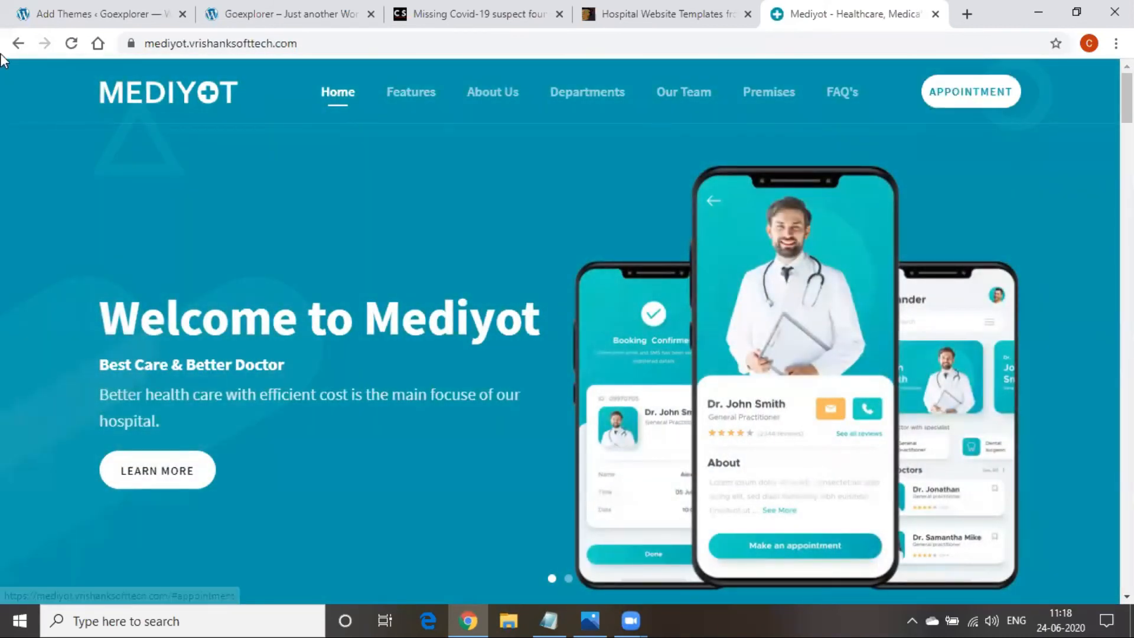
click(18, 44)
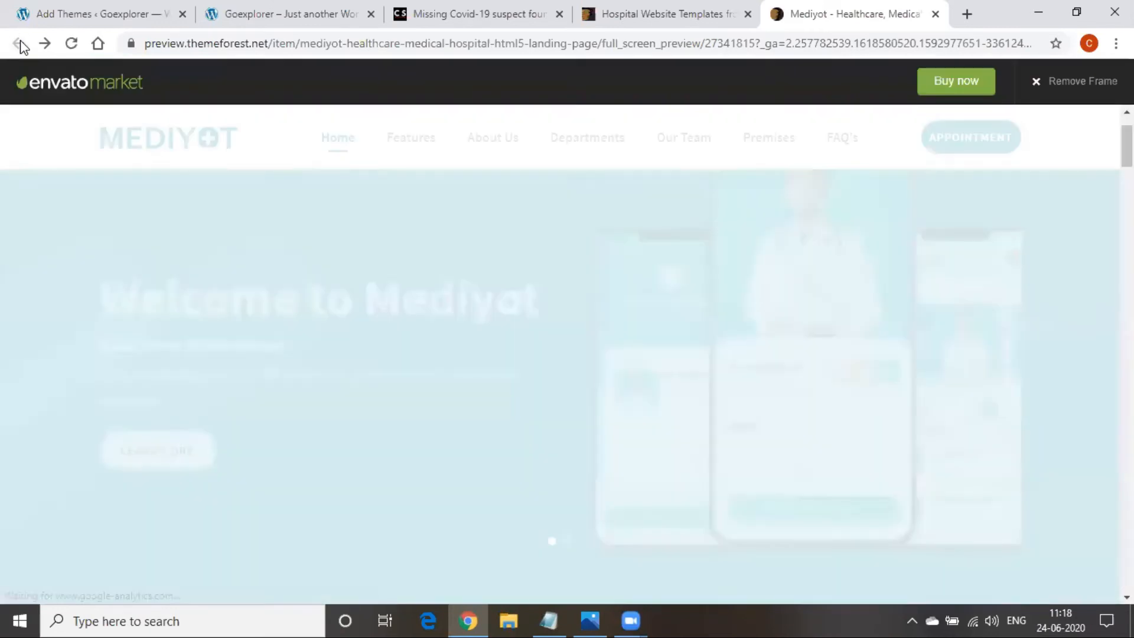
Search the web for 'themeforest' and open the themeforest.net home page
click(426, 48)
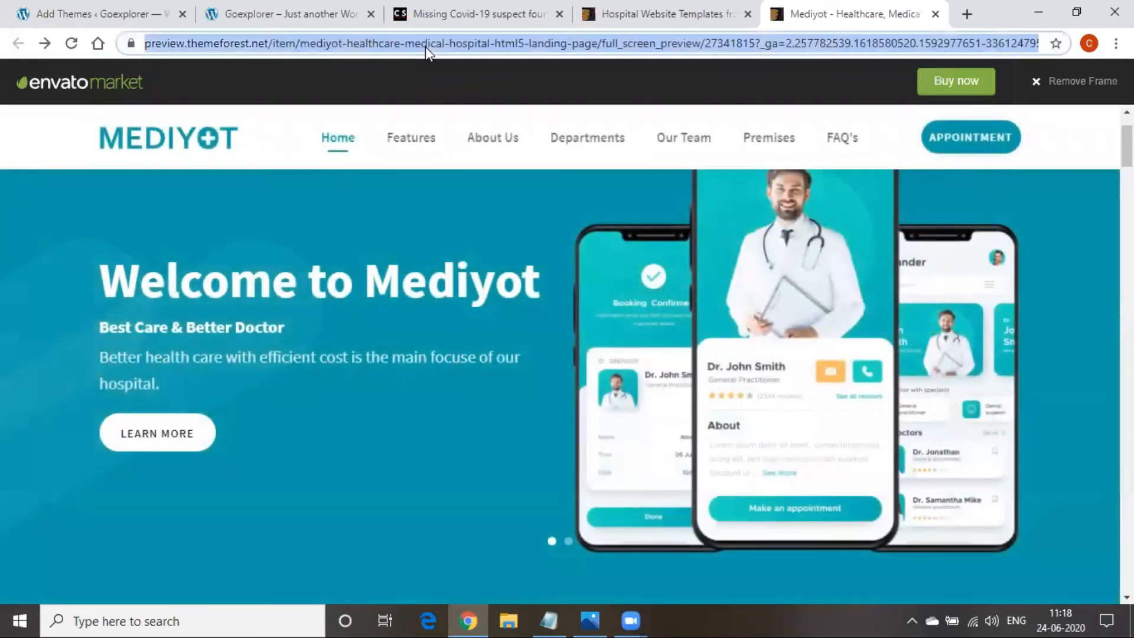
text(the)
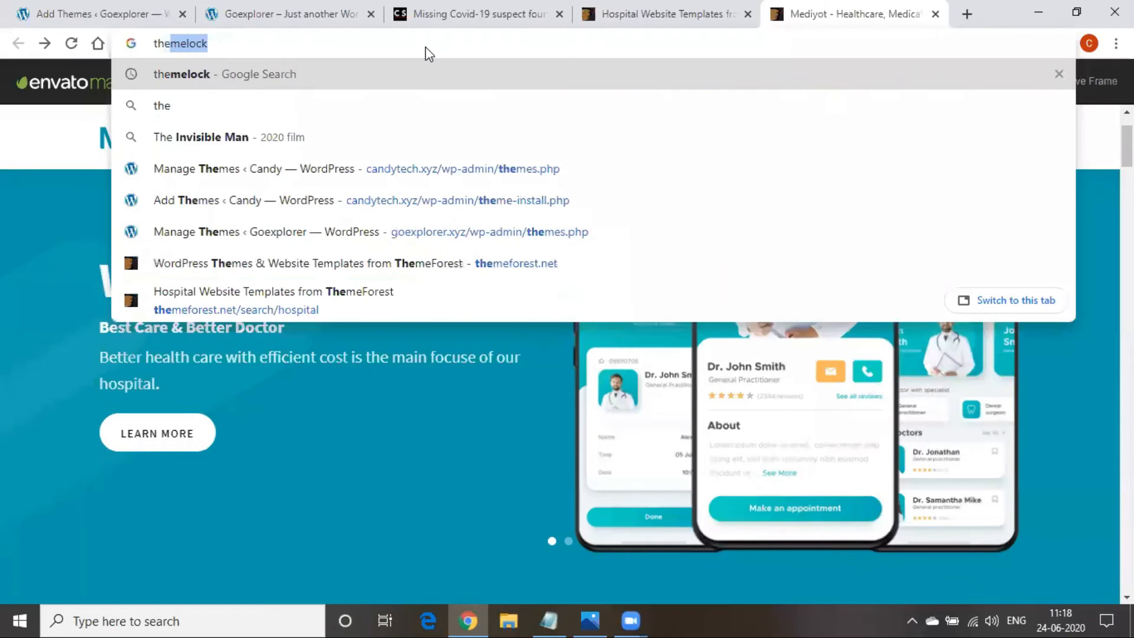
text(meforest)
key(Return)
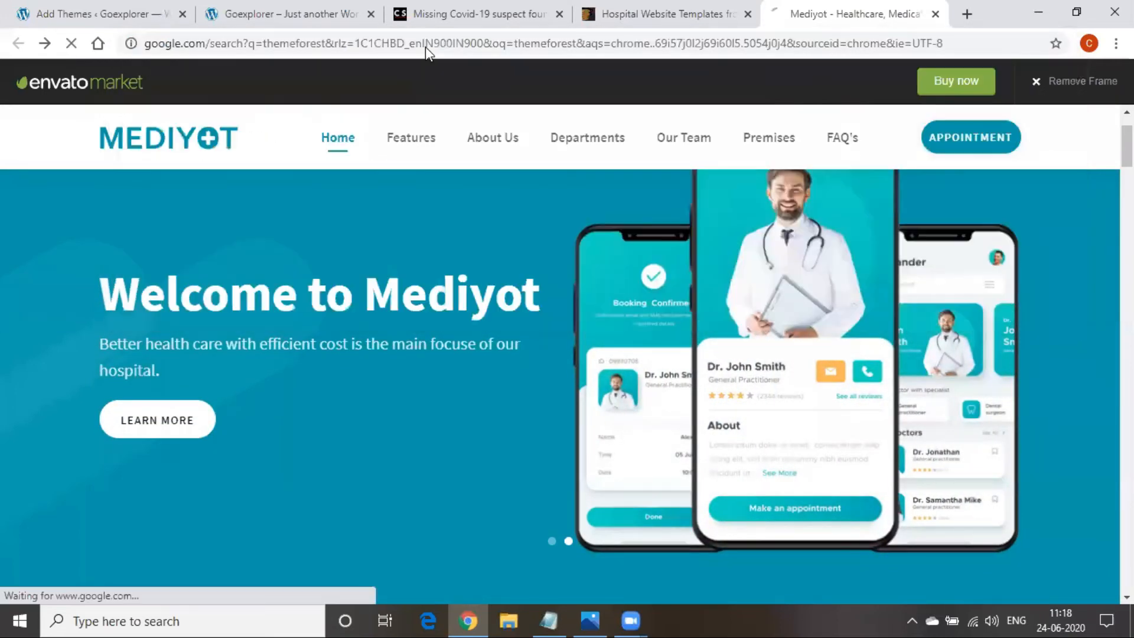
click(402, 228)
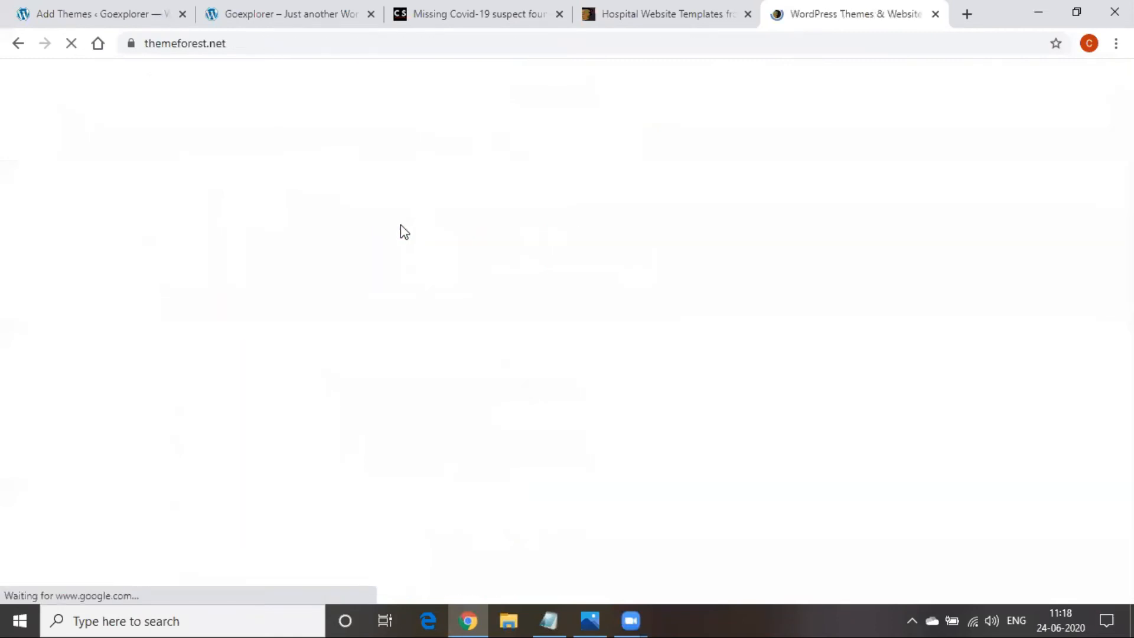
mouse_move(402, 227)
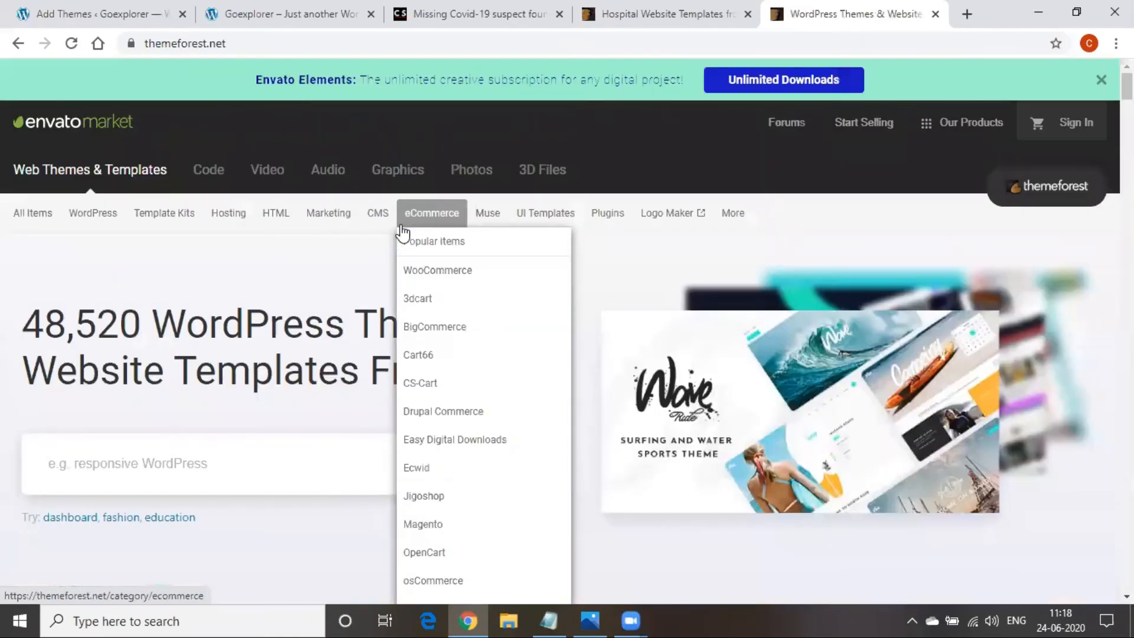
scroll(975, 472, down, 11)
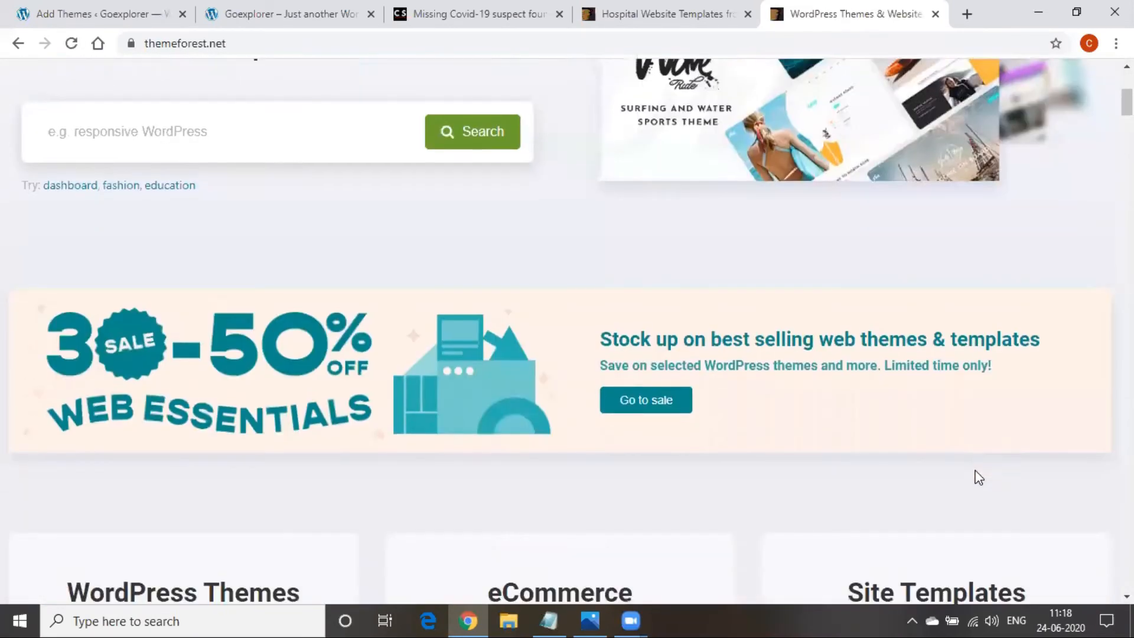
scroll(979, 477, down, 3)
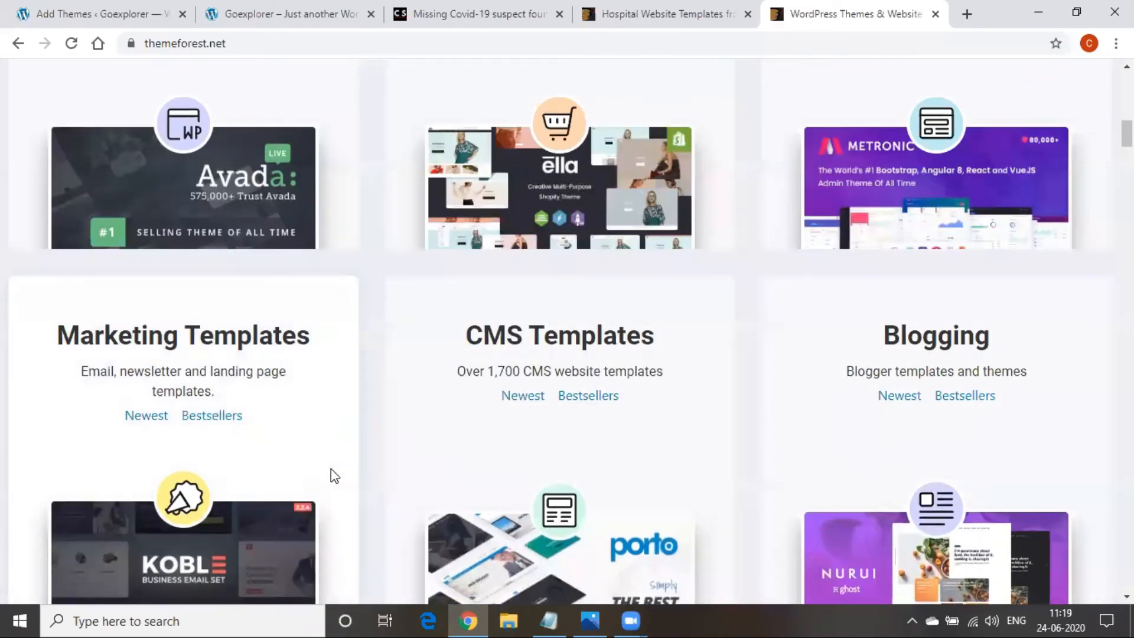
scroll(330, 469, up, 7)
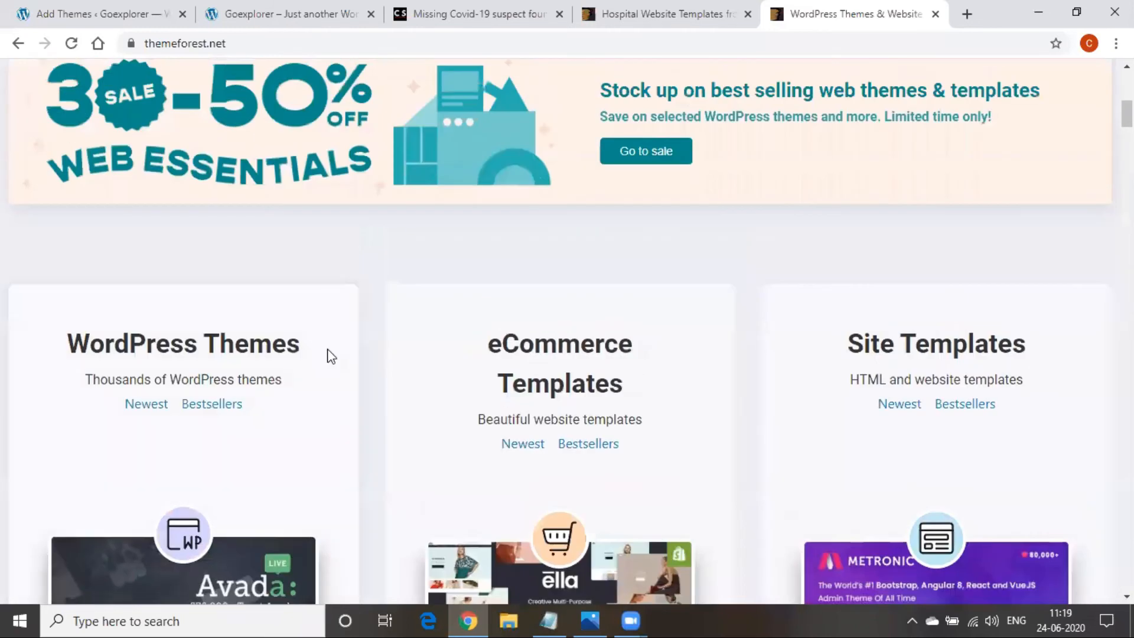
Add a 'themelock.com -- 80%' line under mythemeshop.com in the notes
click(554, 610)
key(Down)
key(Return)
text(themelock)
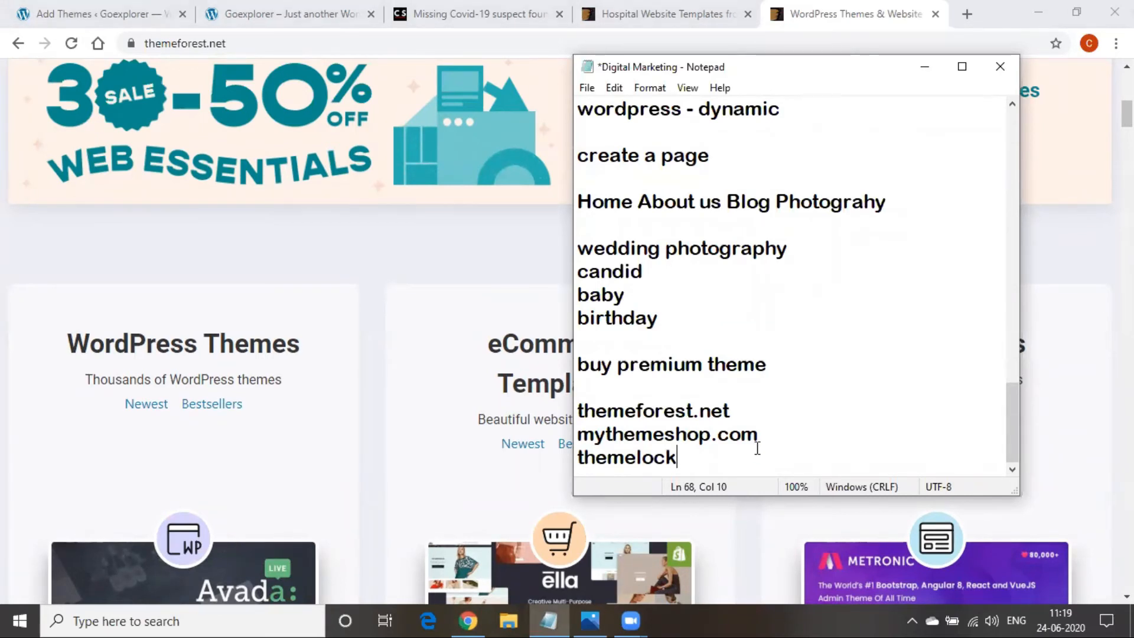
text(.com -- 8-)
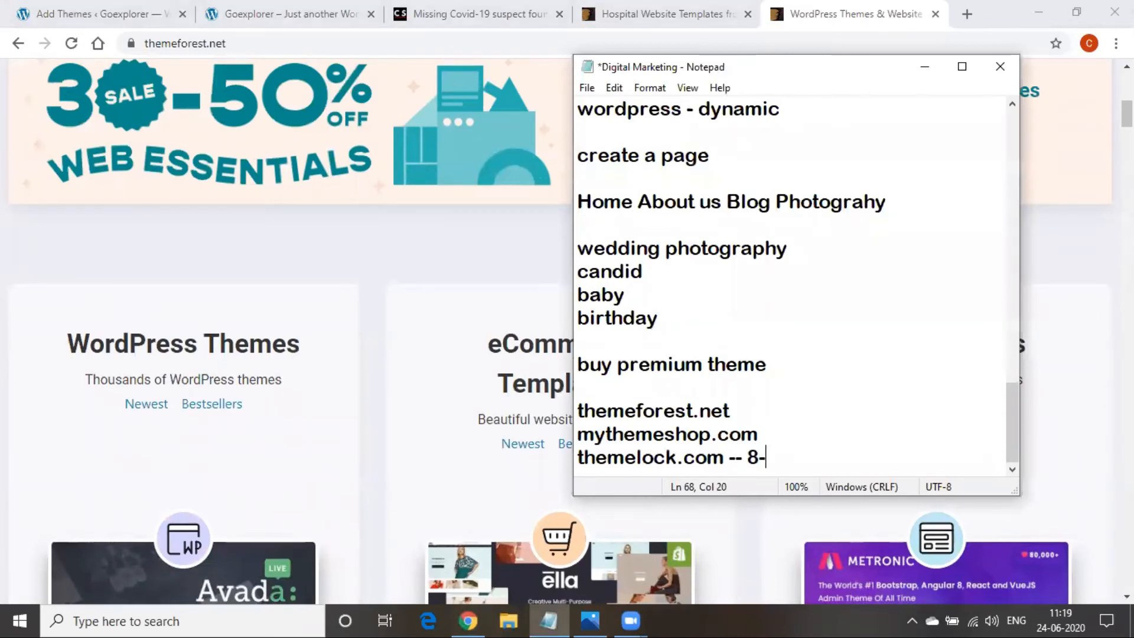
key(Num_Lock)
key(BackSpace)
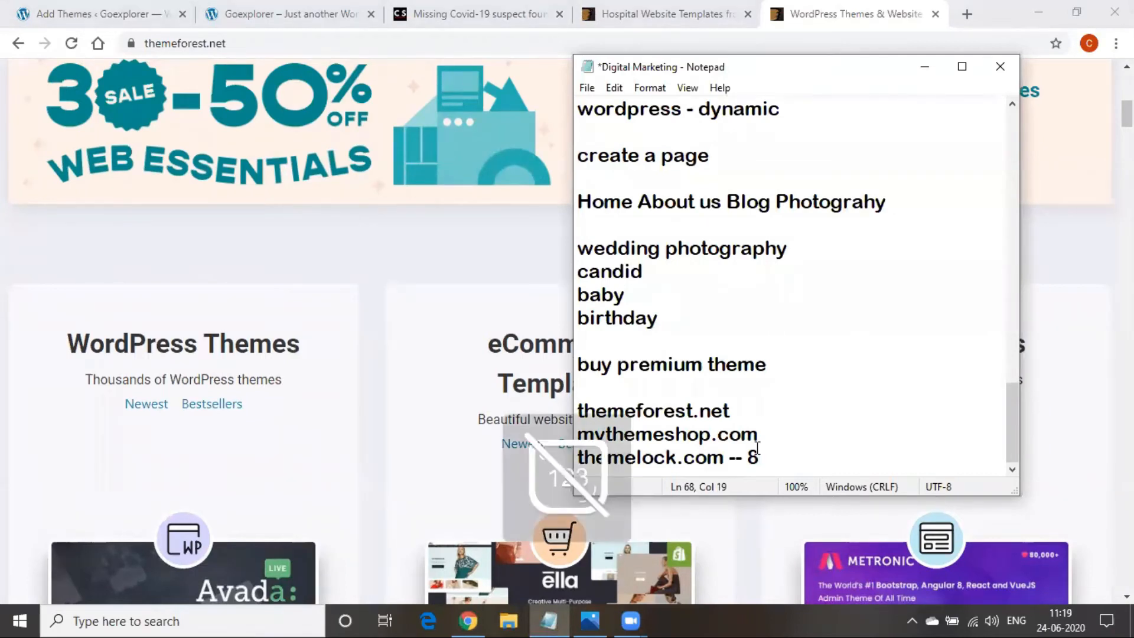
text(0)
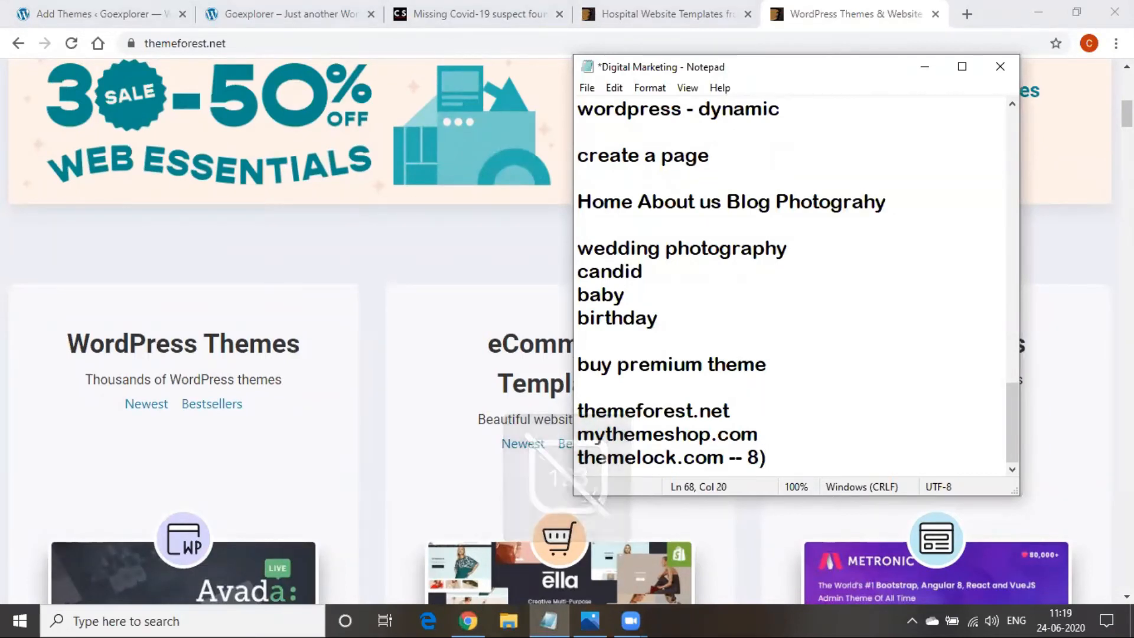
text(%)
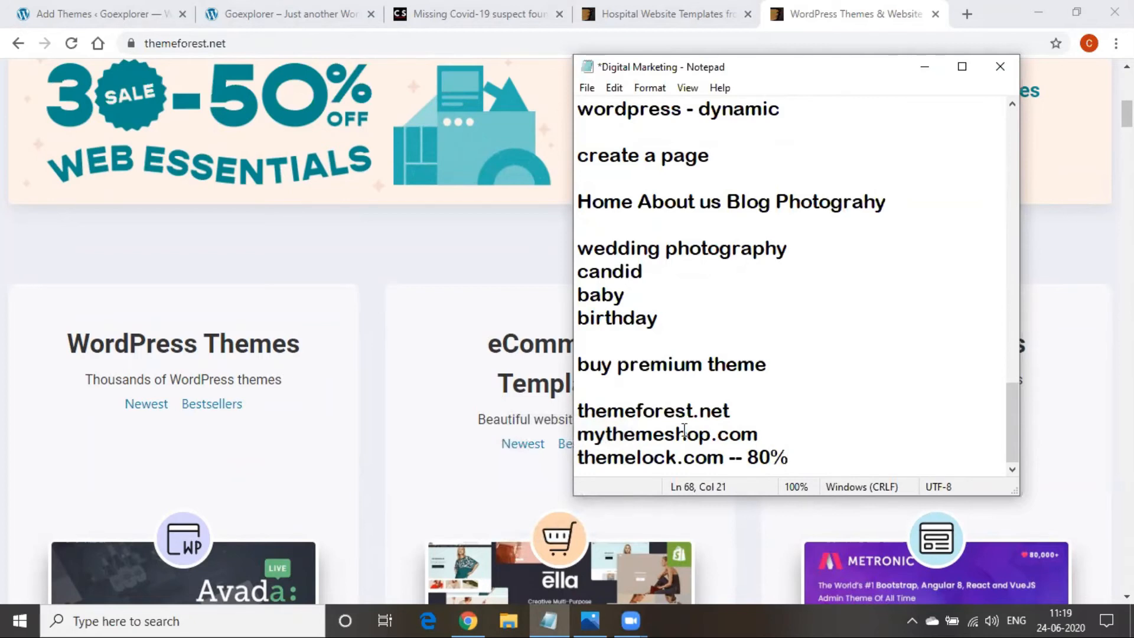
Highlight the listed theme sites, add blank lines below, and minimize the notes
drag(590, 434, 775, 434)
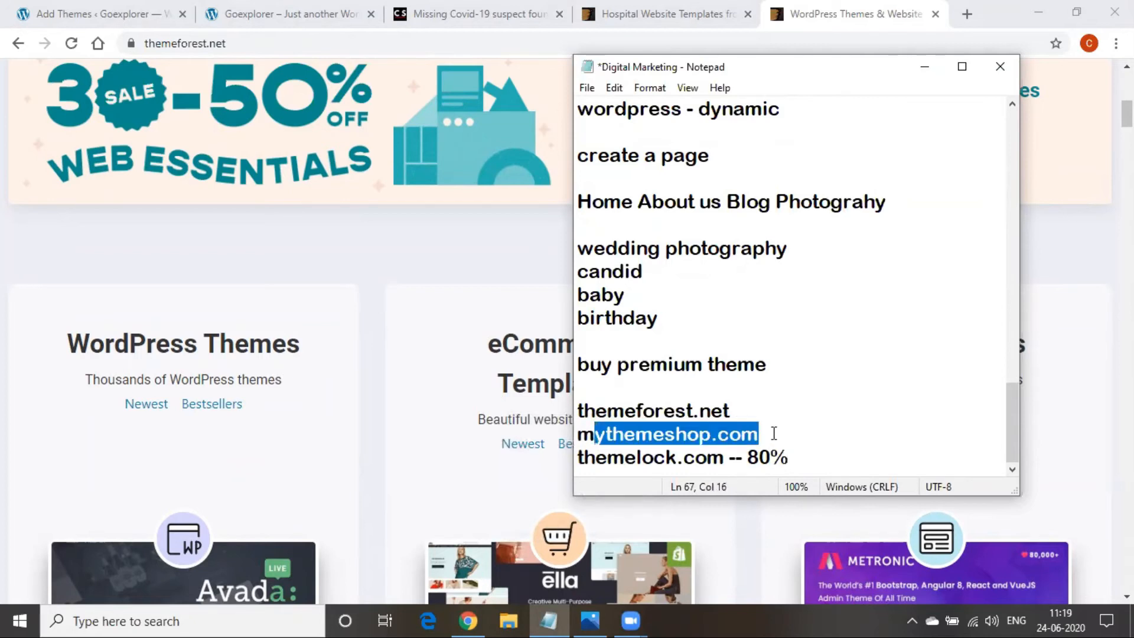
drag(666, 457, 706, 460)
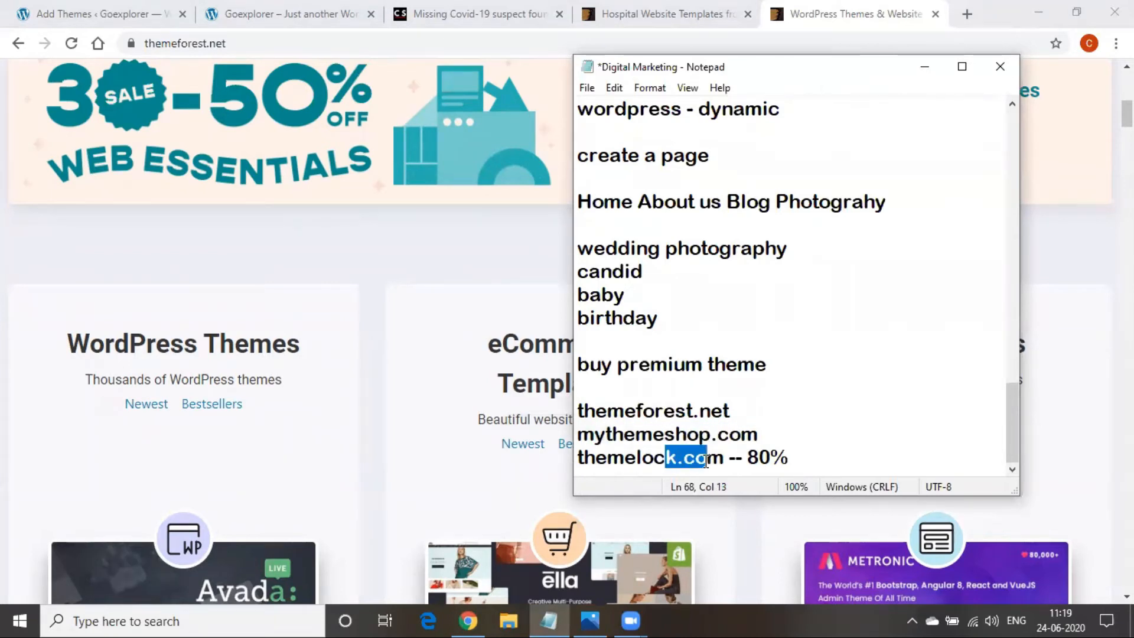
click(809, 465)
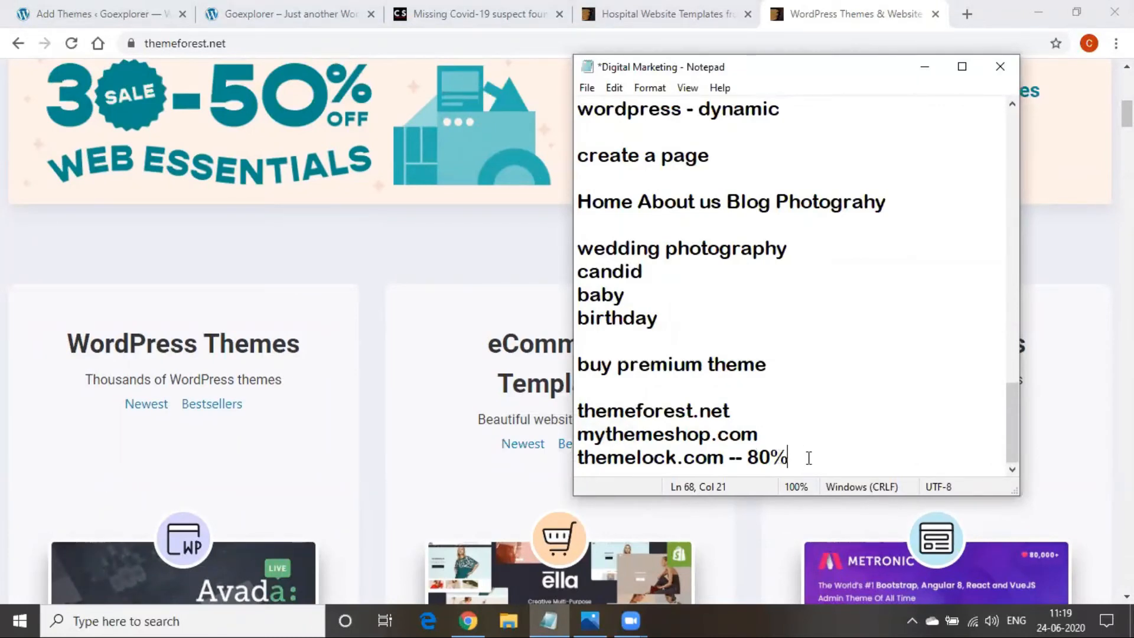
key(Return)
key(Return)
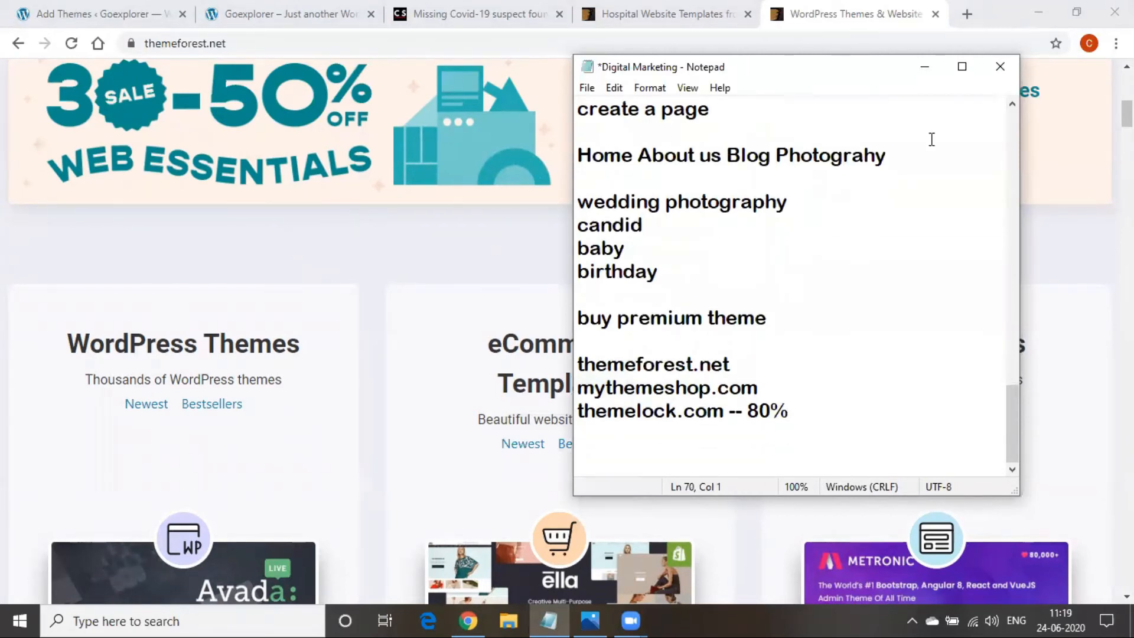
click(925, 66)
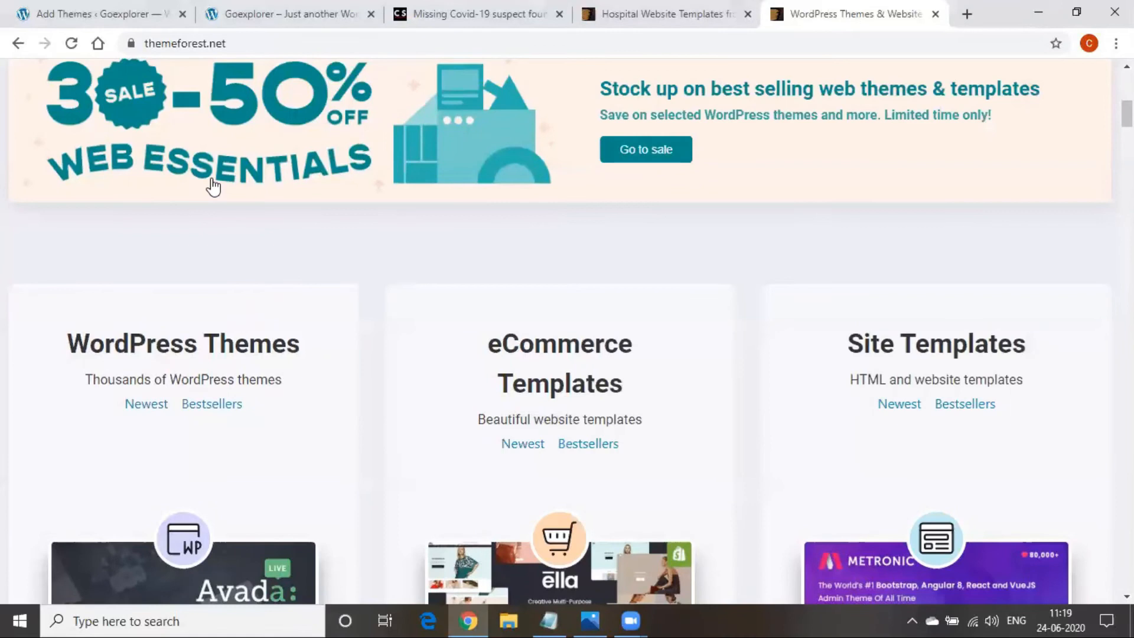
Open the theme .zip upload panel on the WordPress Add Themes page
click(251, 17)
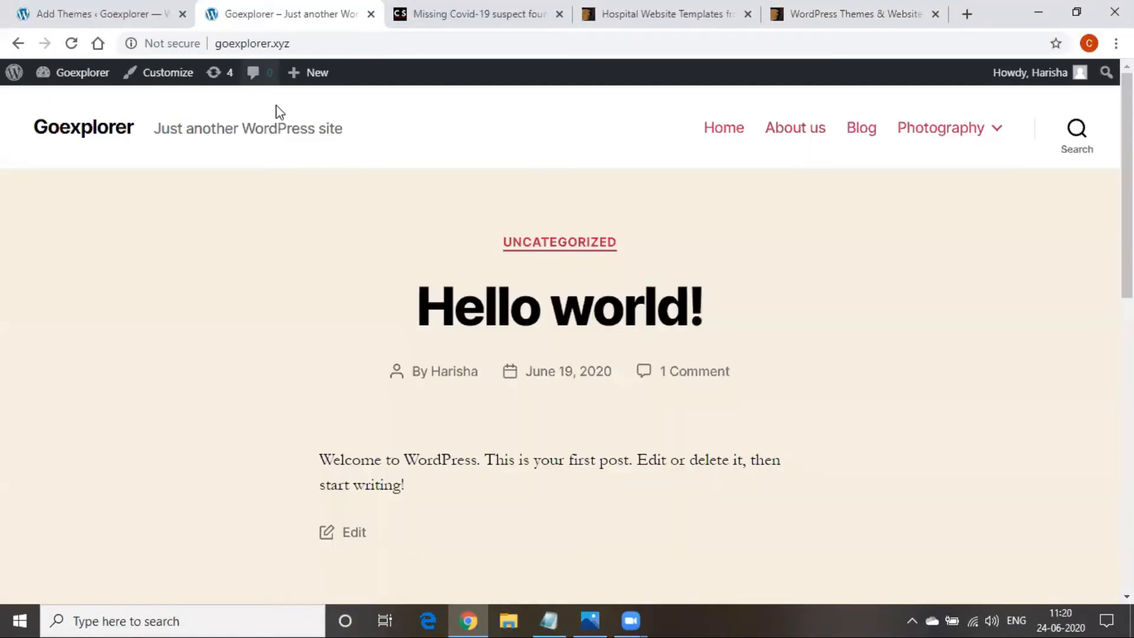
click(127, 3)
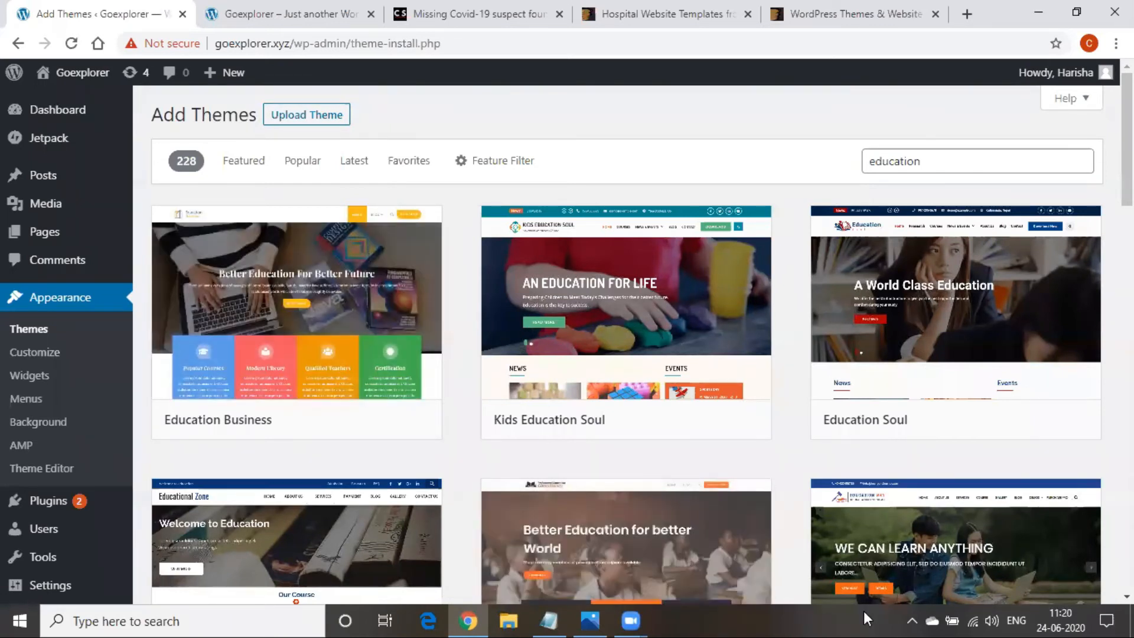
click(285, 117)
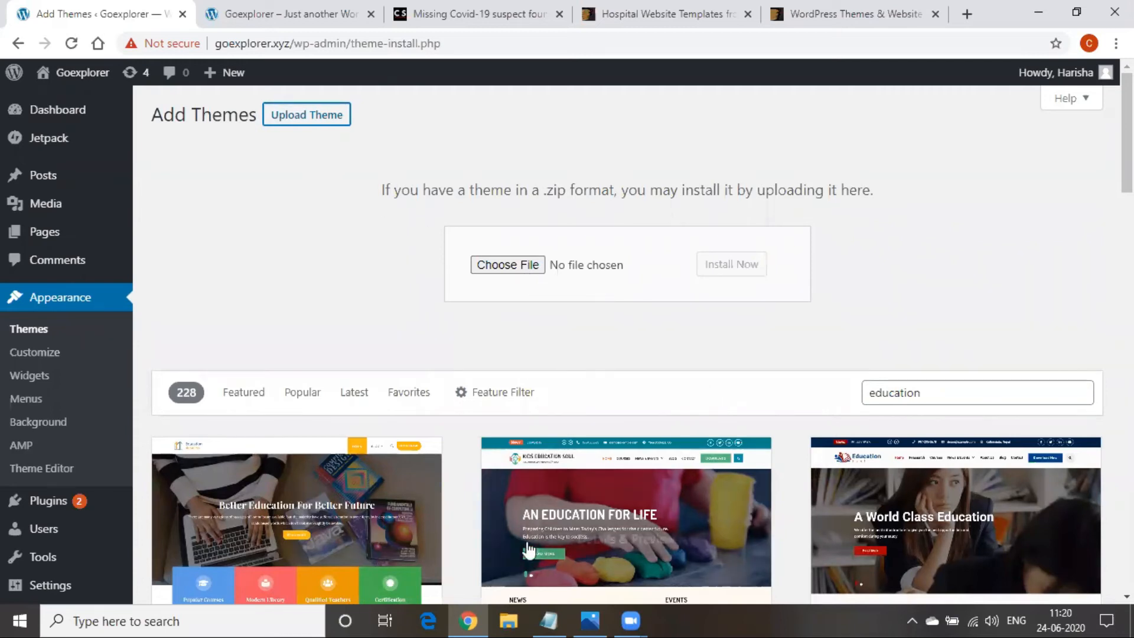
mouse_move(542, 583)
Note 'zip file' in the Digital Marketing notes and minimize them
key(alt+Tab)
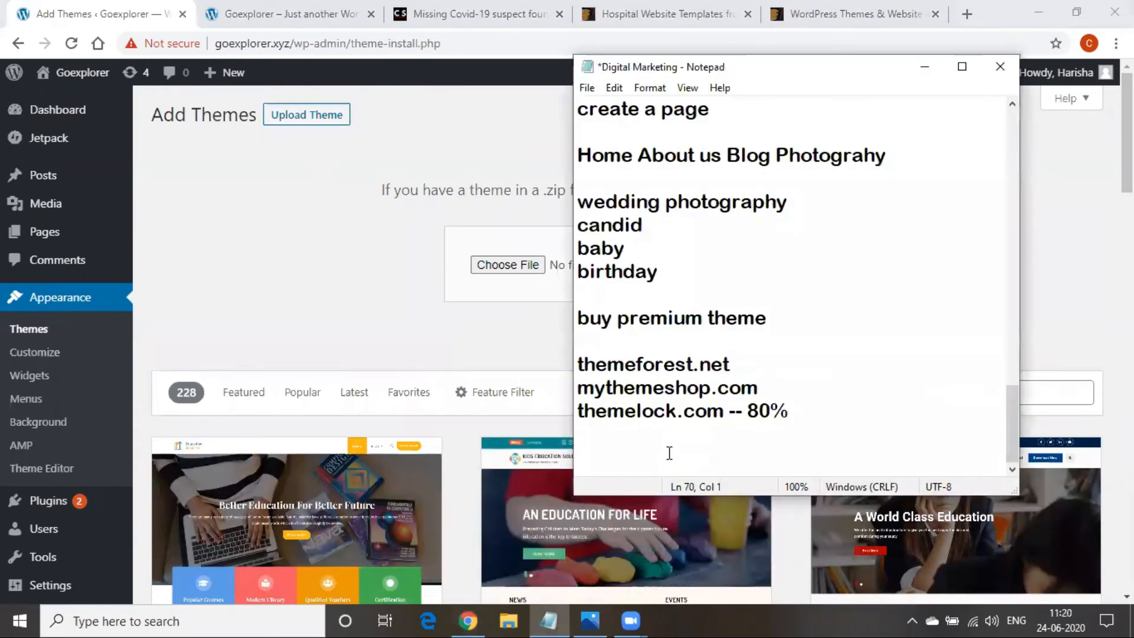
text(zip file)
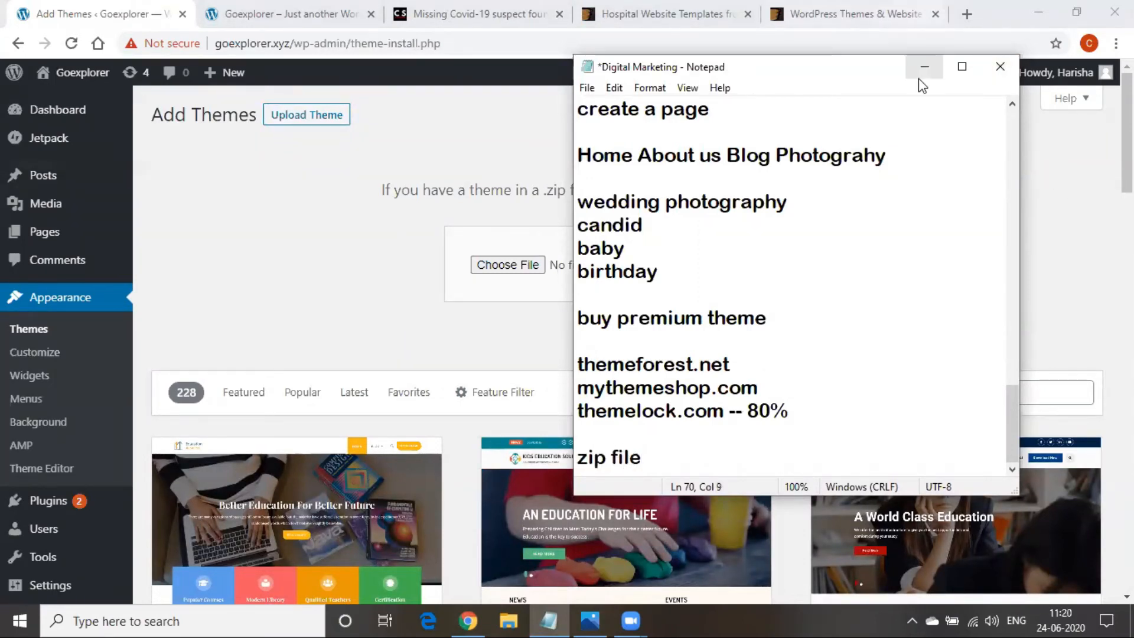
click(919, 77)
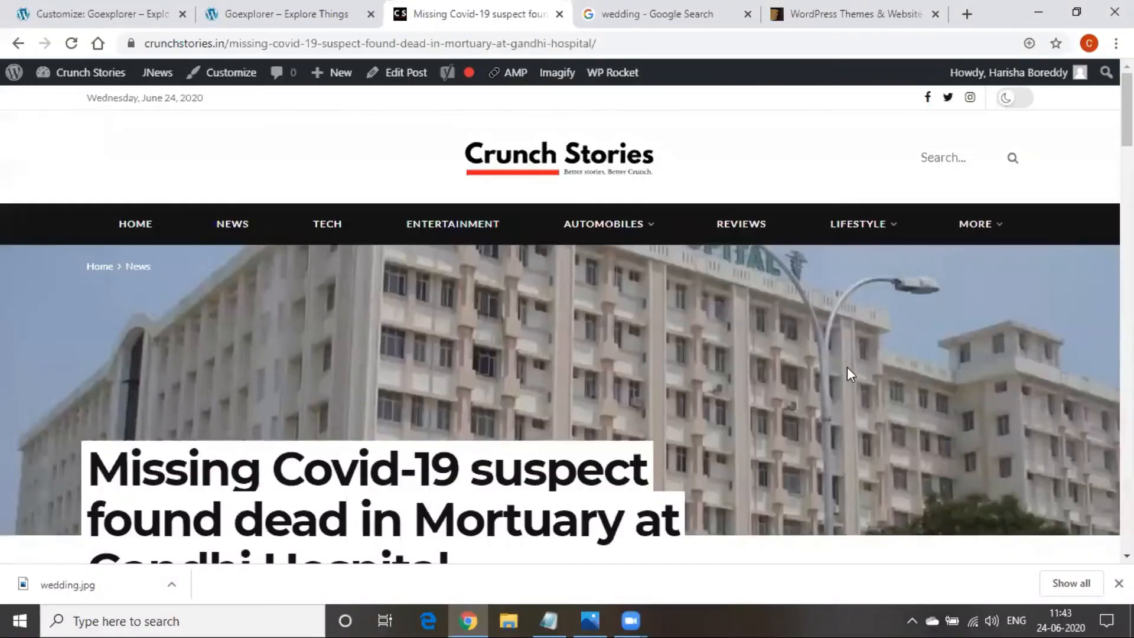
Go from the Covid-19 article to the Crunch Stories home page via HOME and scroll it
scroll(309, 421, down, 12)
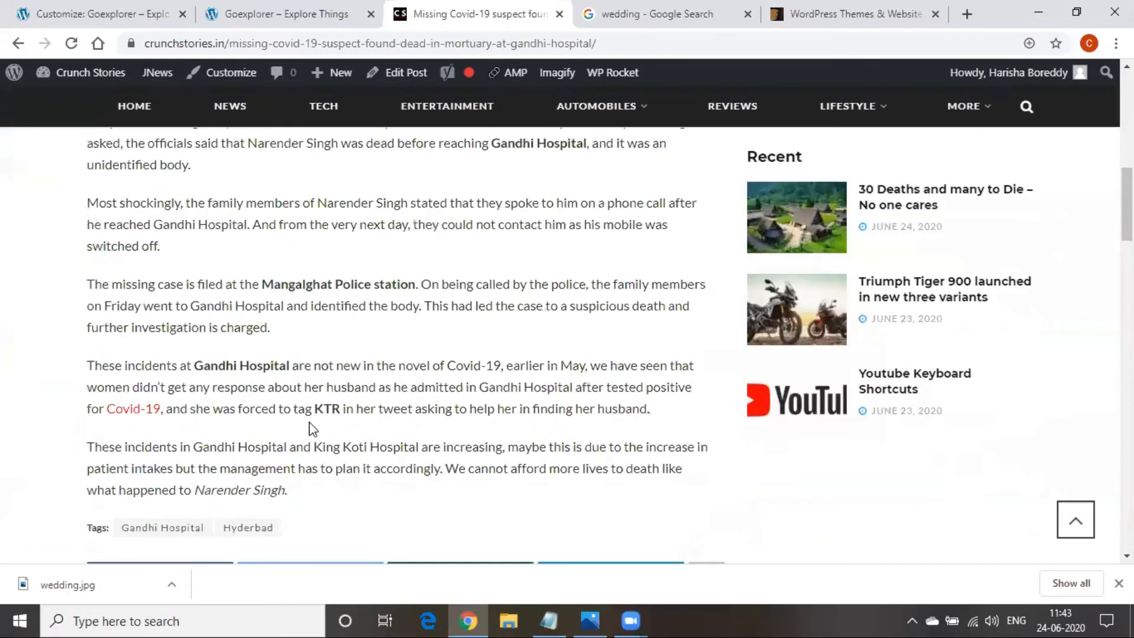
scroll(304, 406, up, 9)
scroll(304, 406, up, 3)
click(115, 219)
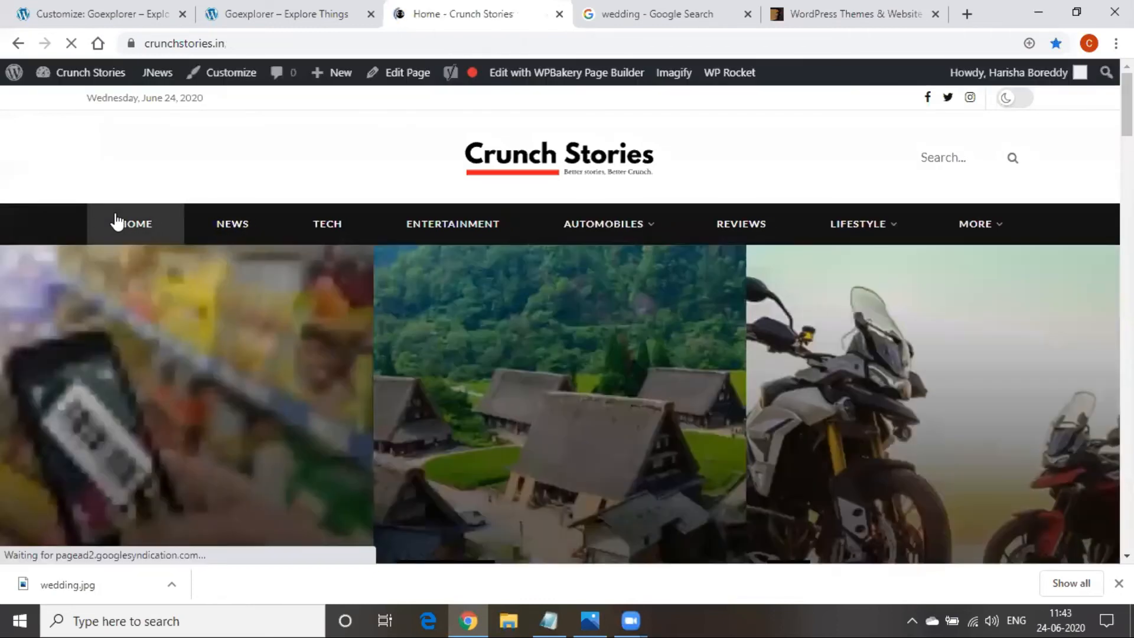
scroll(735, 266, down, 12)
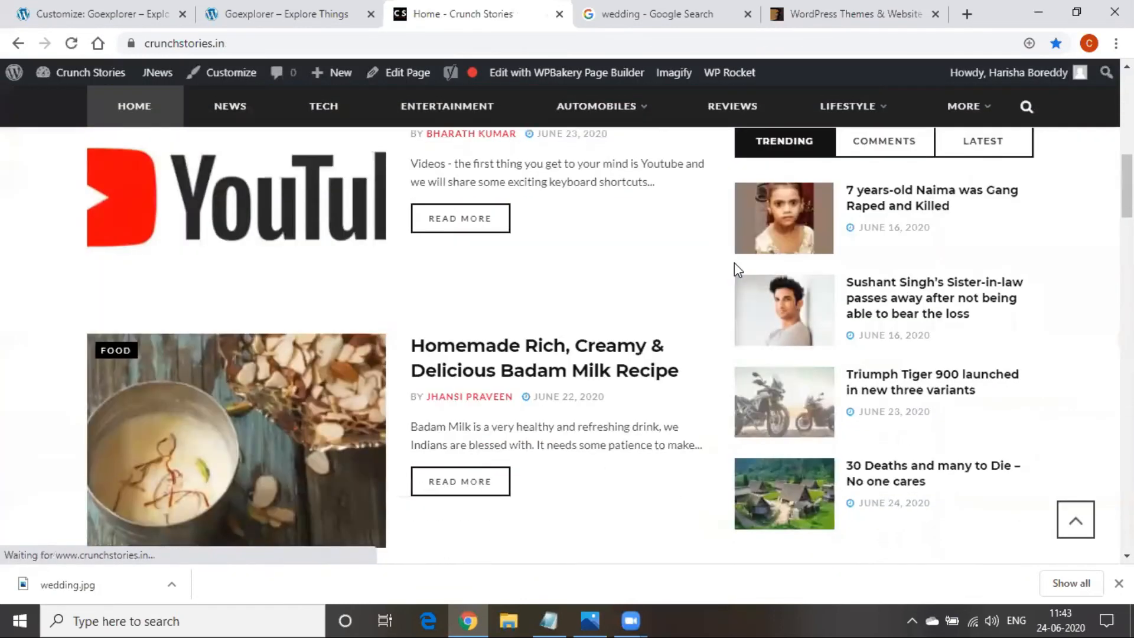
scroll(226, 412, up, 12)
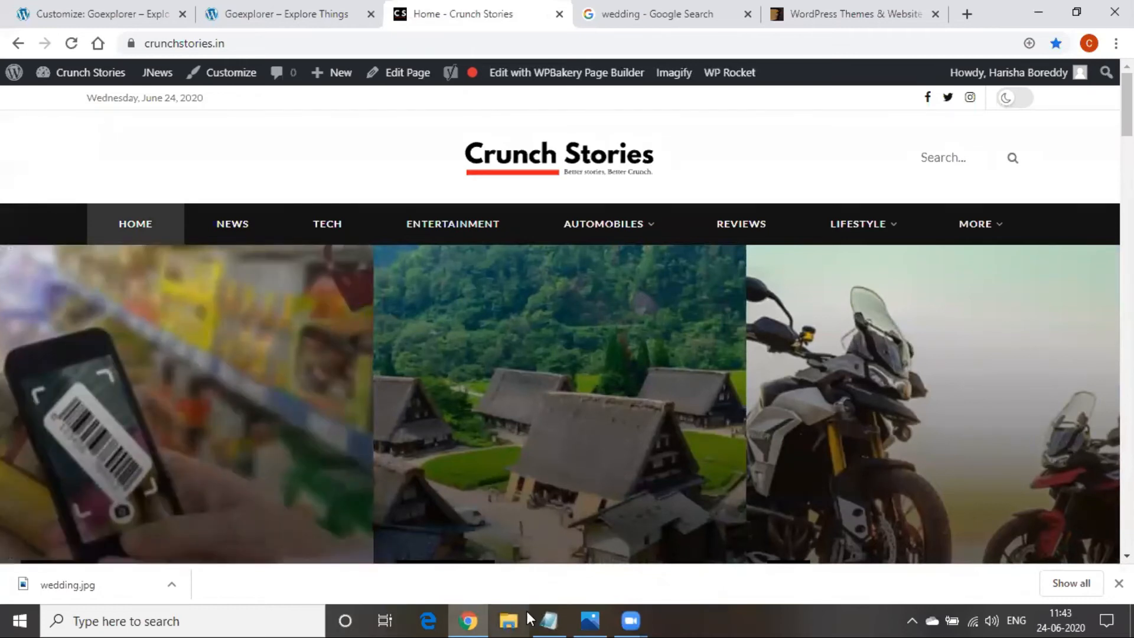
Type whatwpthemeisthat.com on a new last line of the notes and select it
click(549, 620)
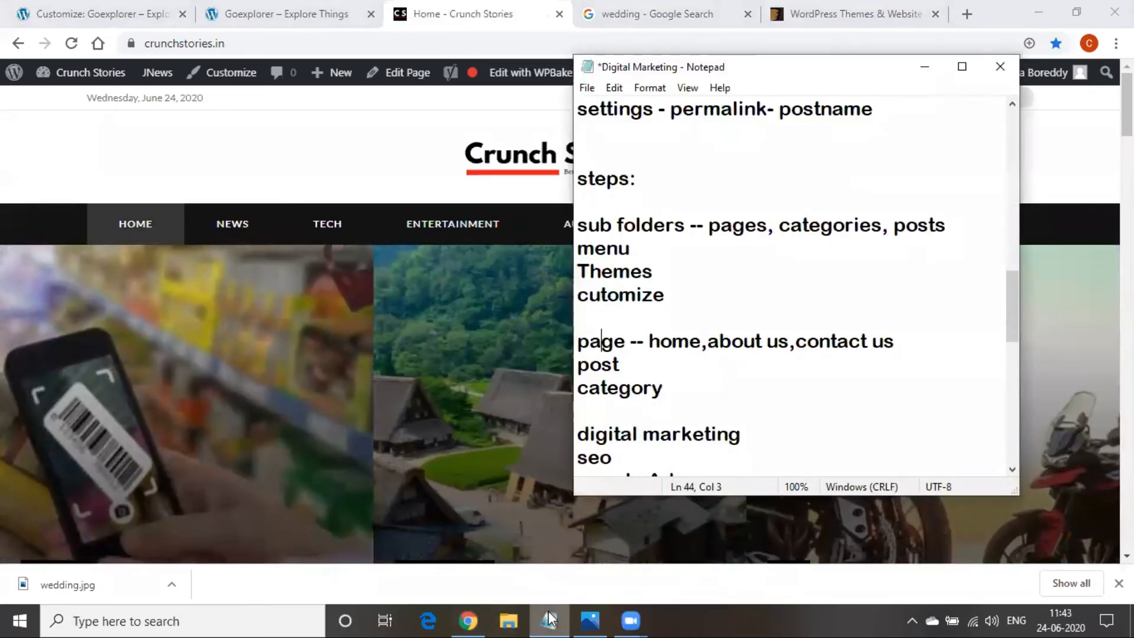
scroll(830, 471, down, 8)
key(Return)
key(Return)
key(Return)
key(Return)
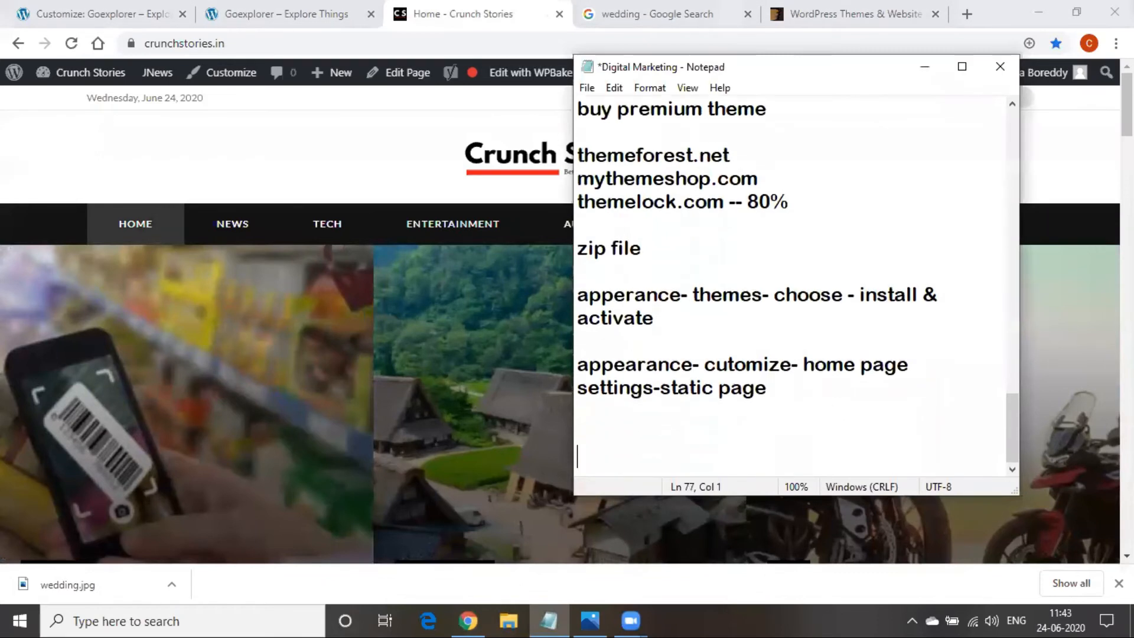
text(what)
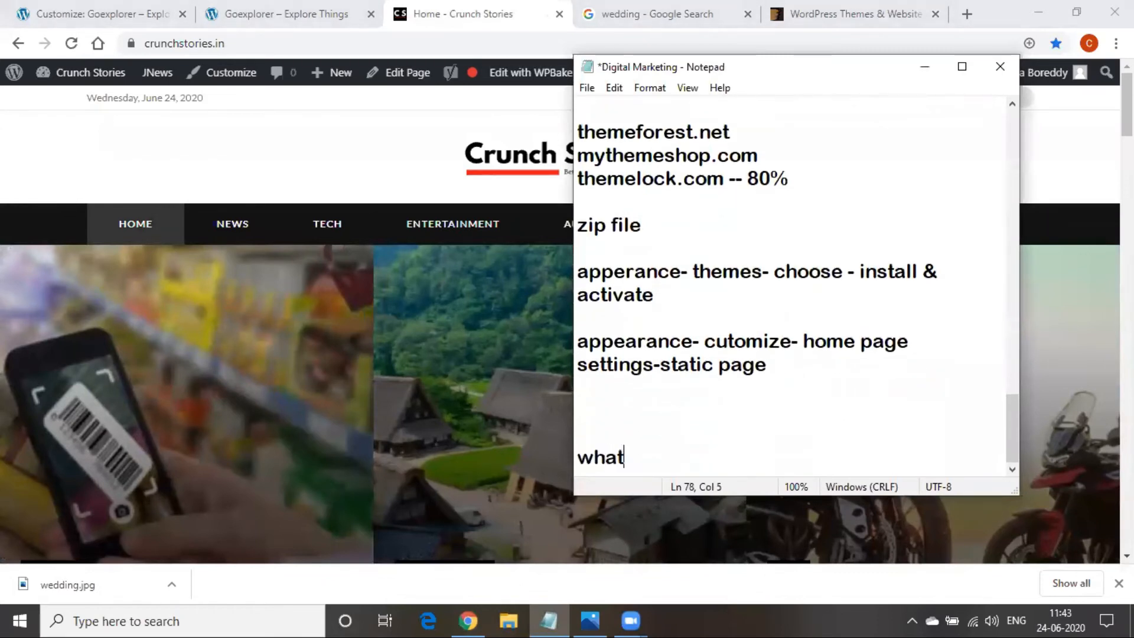
text(wpthe)
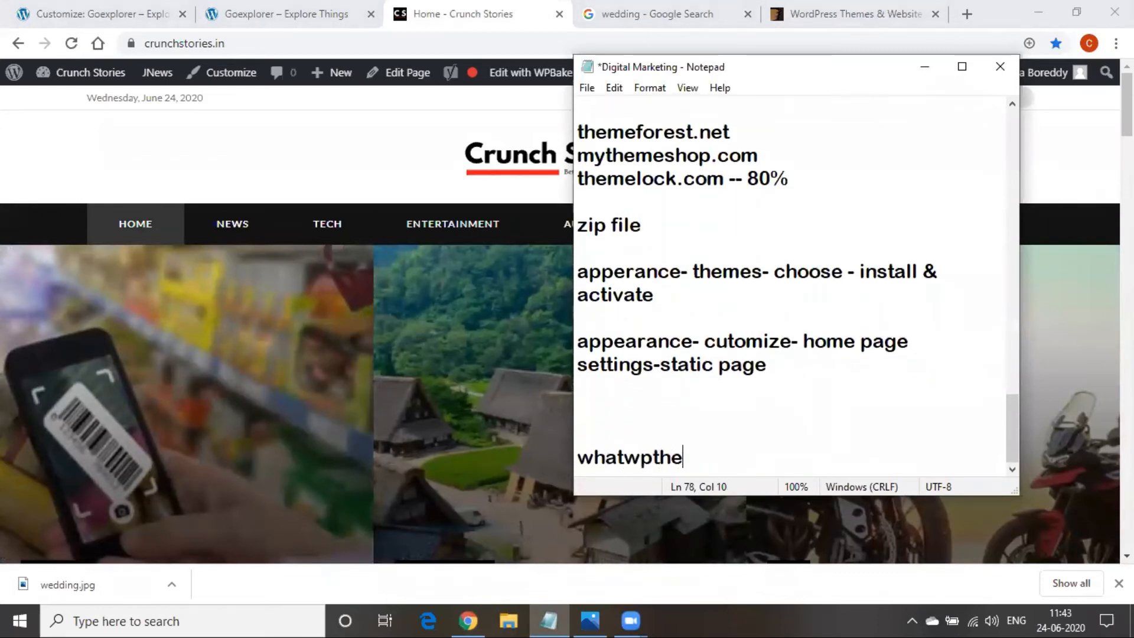
text(meisthat)
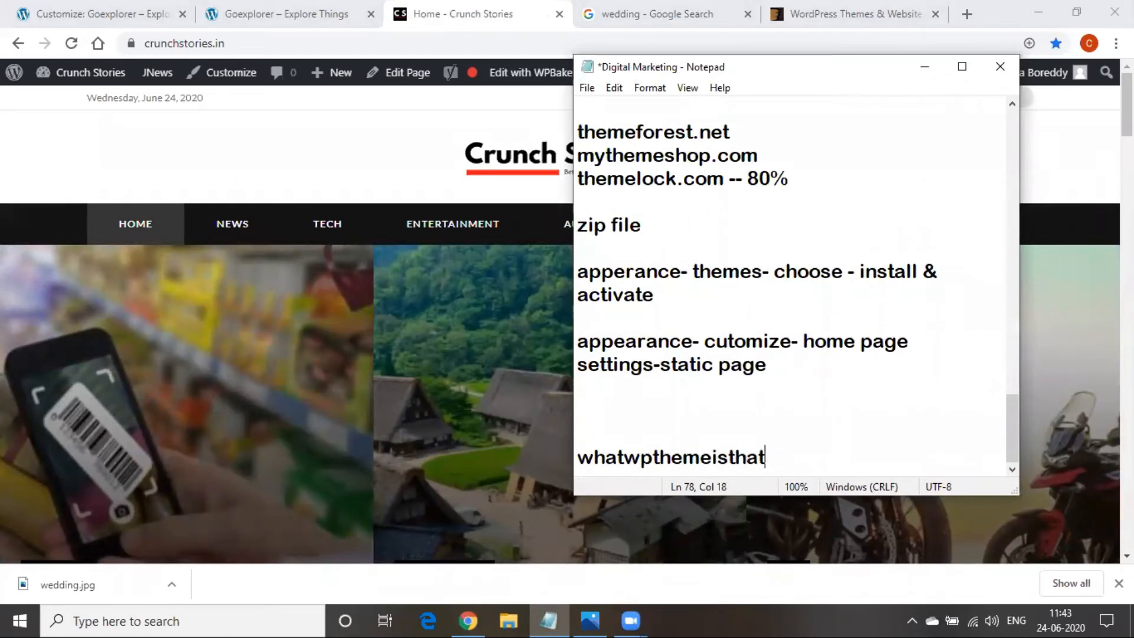
text(.com)
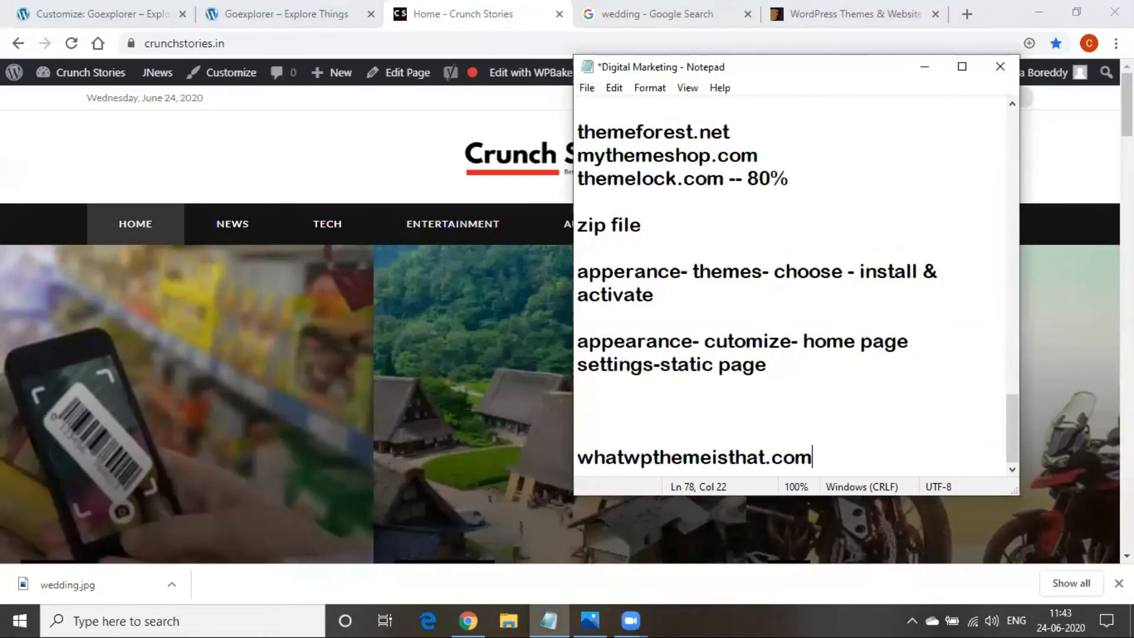
double_click(750, 454)
key(ctrl+c)
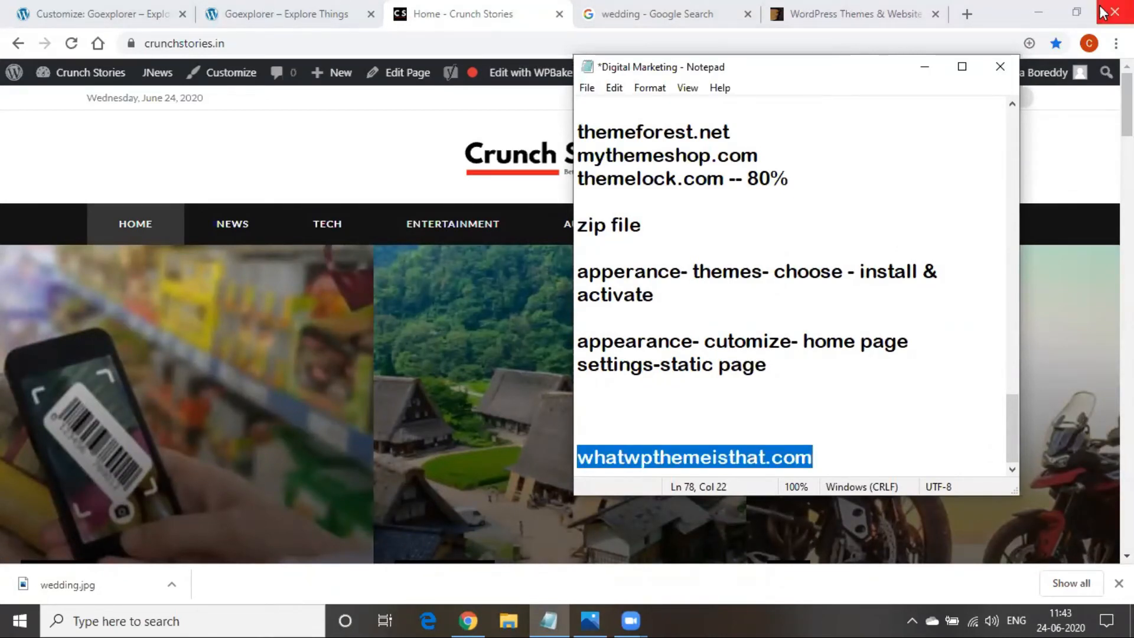
Open whatwpthemeisthat.com in the wedding image search tab by pasting its address
click(935, 68)
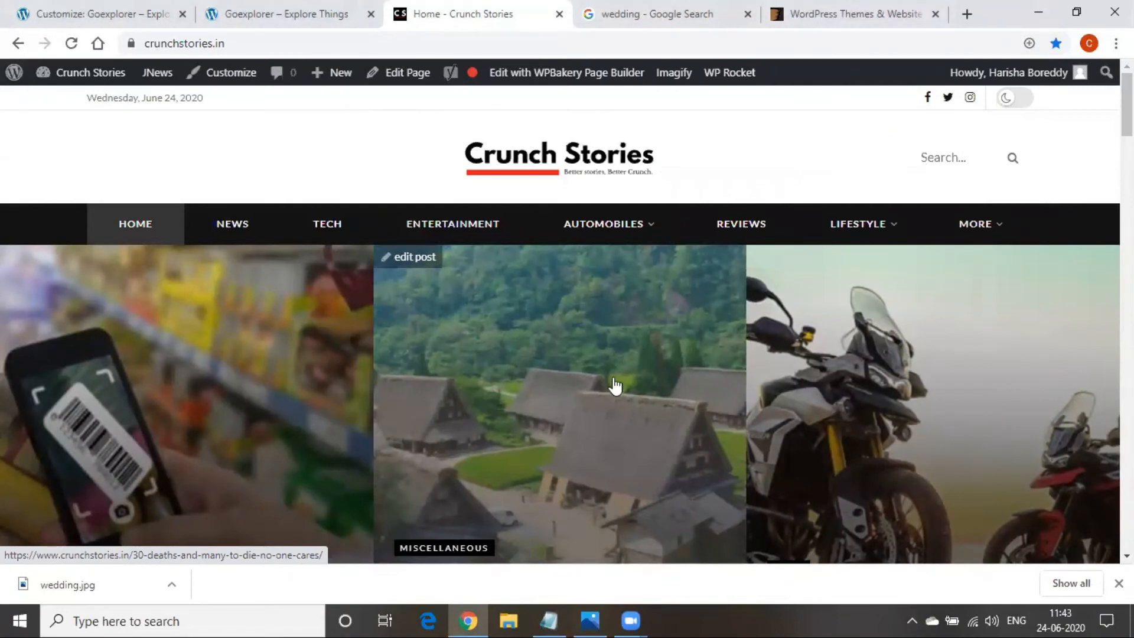
scroll(612, 384, down, 12)
scroll(565, 422, up, 12)
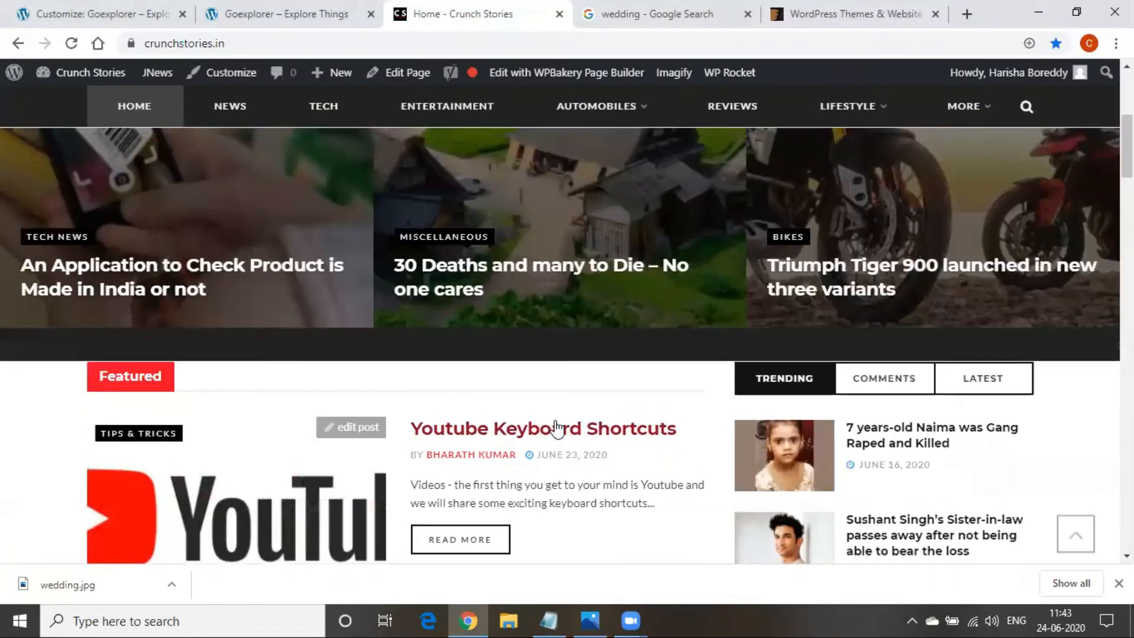
click(652, 12)
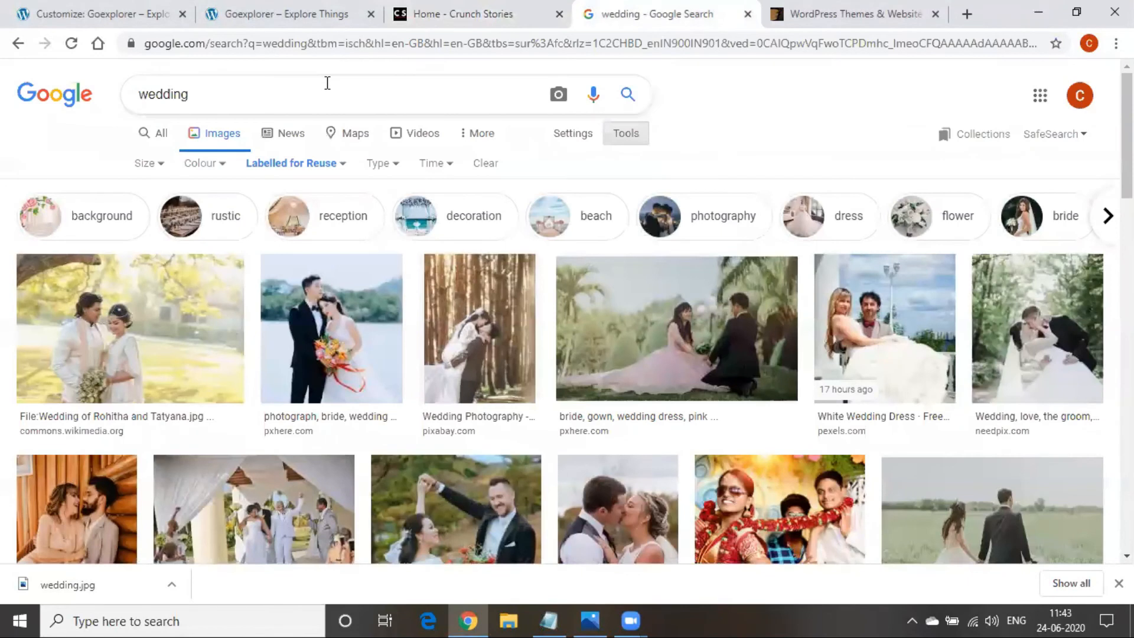
click(297, 43)
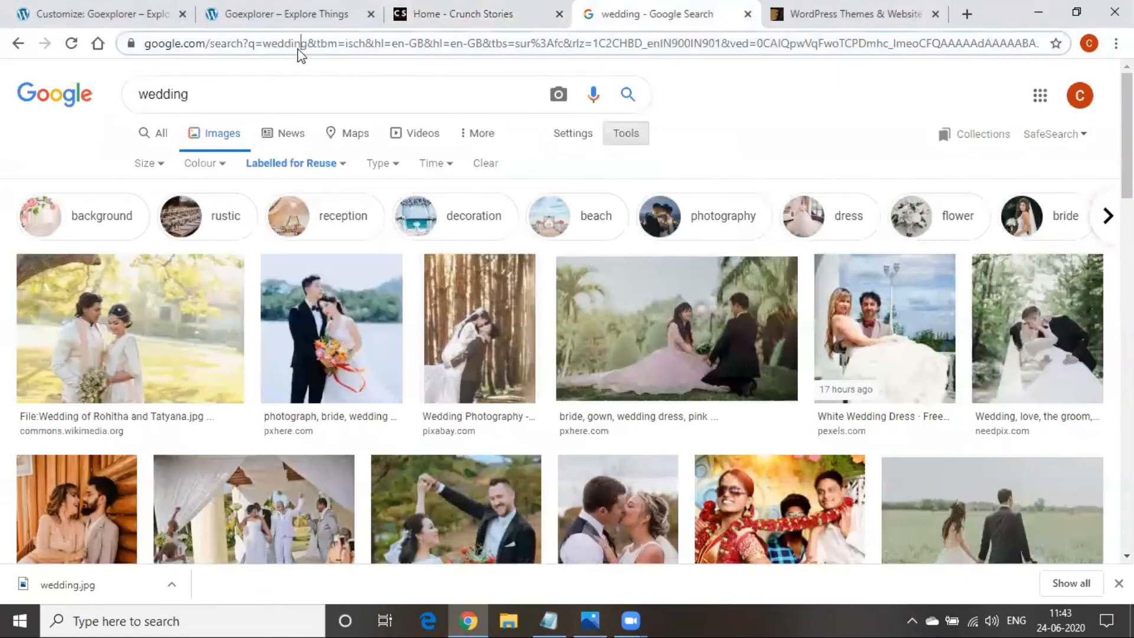
key(ctrl+v)
key(Return)
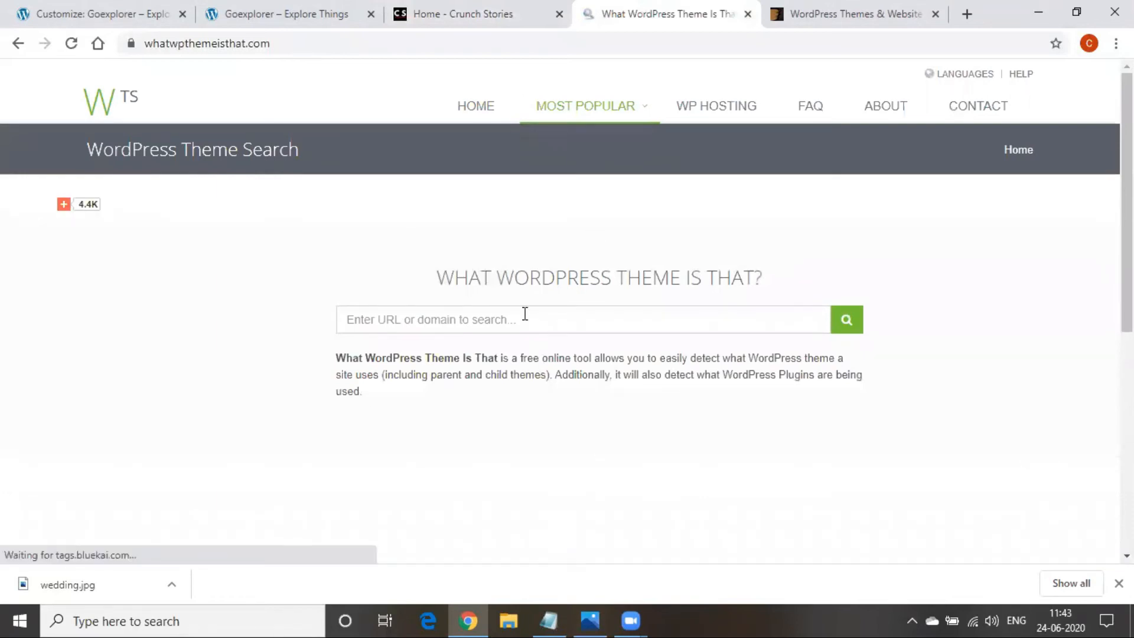
Copy the crunchstories.in address and paste it into the theme lookup field
click(437, 13)
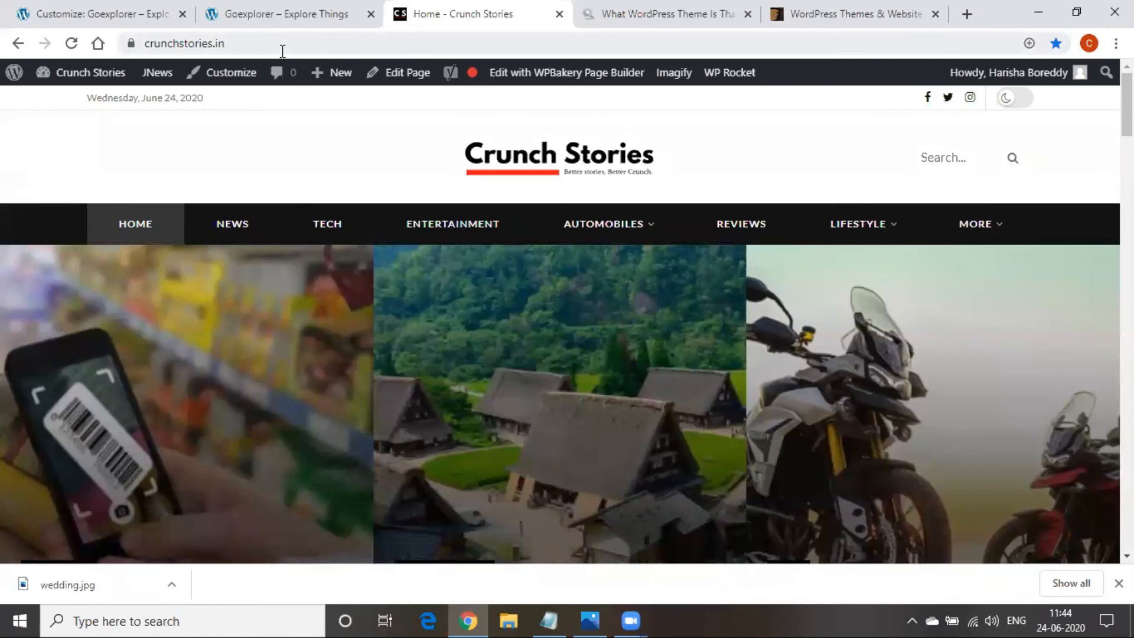
click(282, 52)
key(ctrl+c)
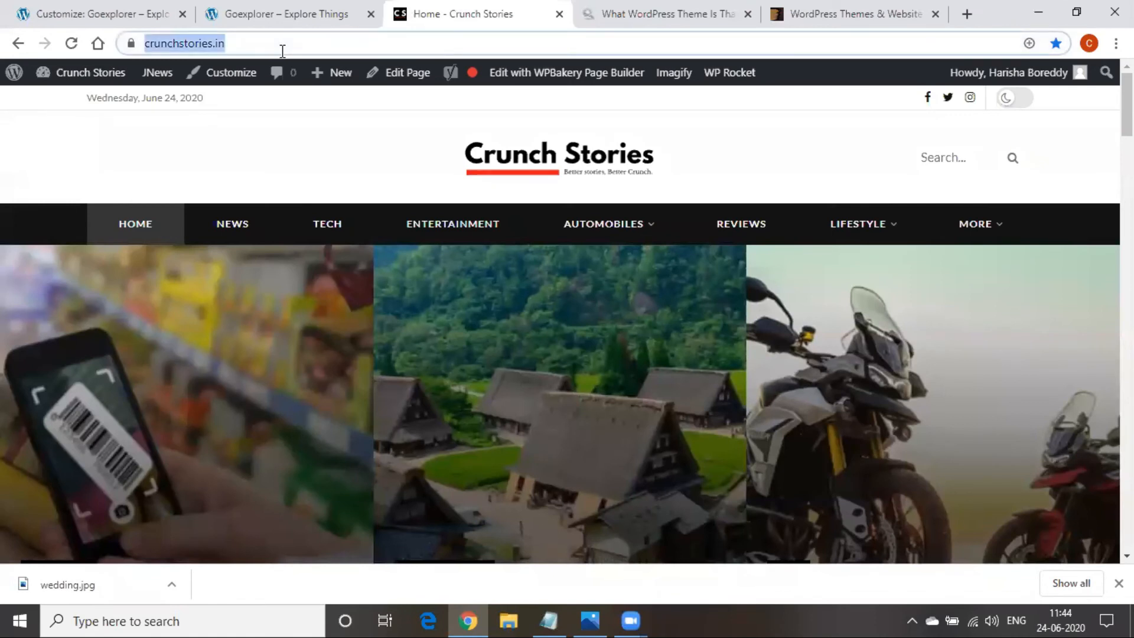
click(593, 8)
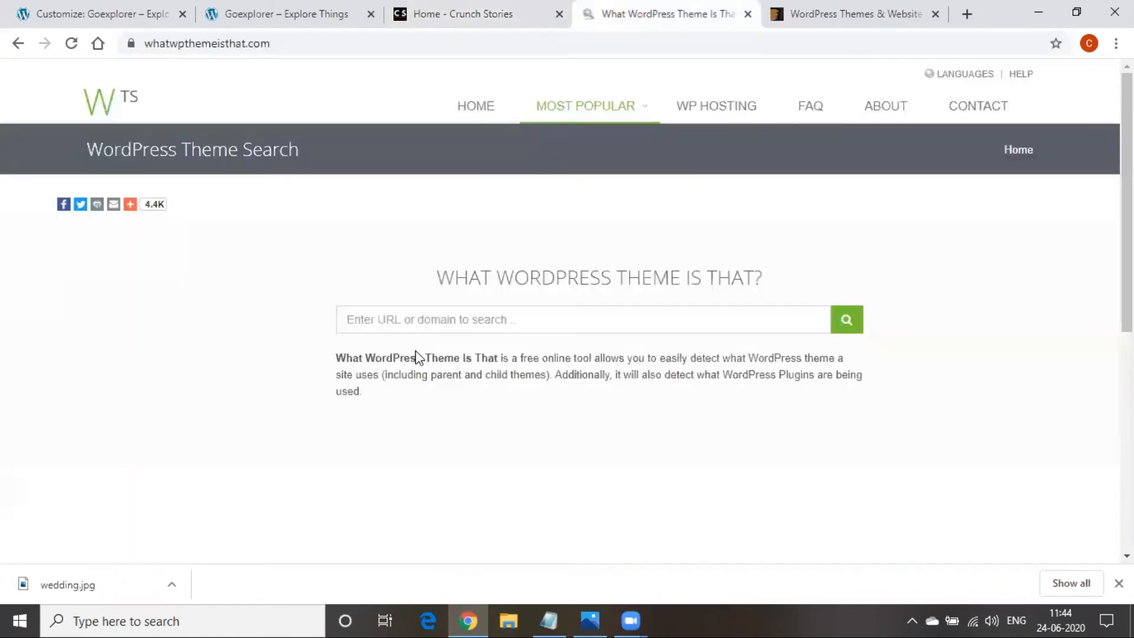
click(429, 325)
key(ctrl+v)
Run the theme lookup for crunchstories.in and highlight the detected JNews 7.0.1 theme name
click(846, 322)
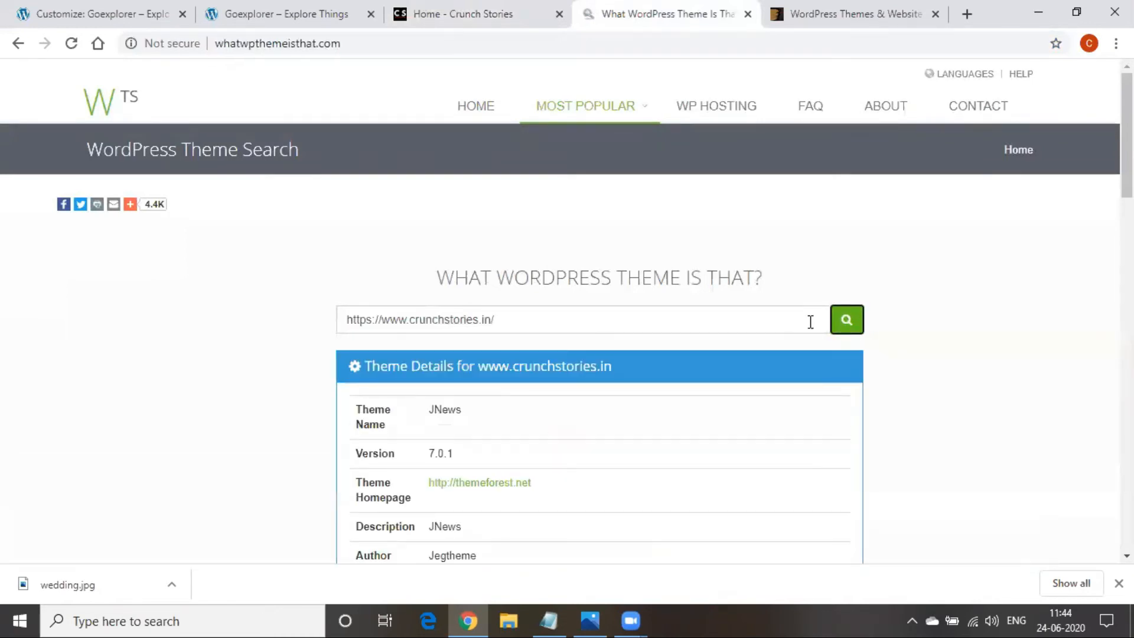
scroll(744, 330, down, 3)
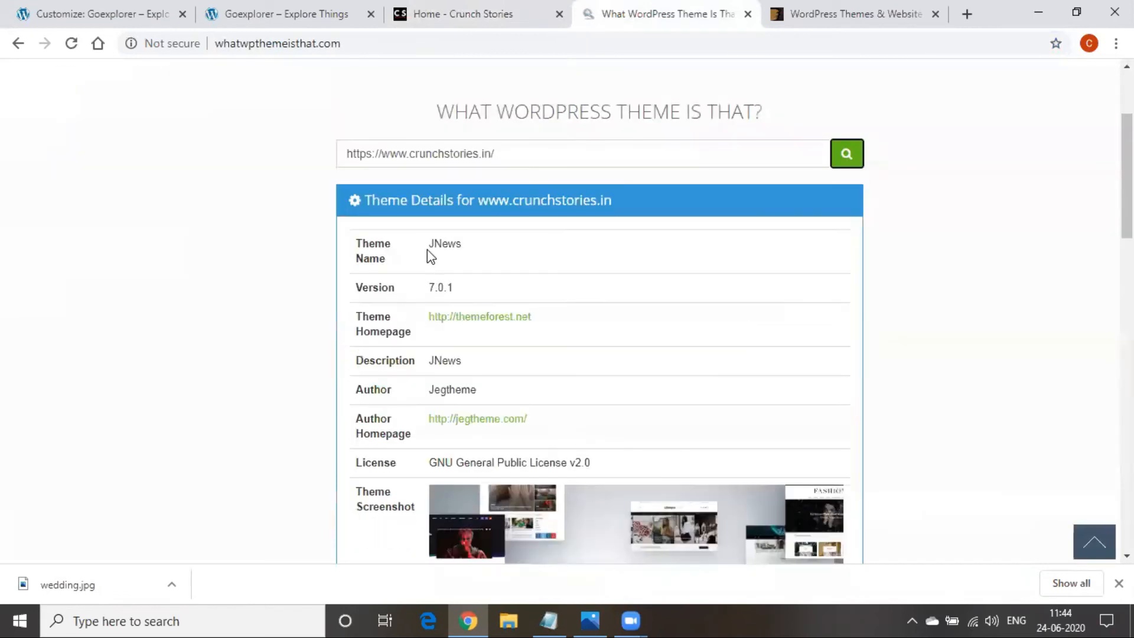
drag(431, 250, 473, 251)
click(485, 255)
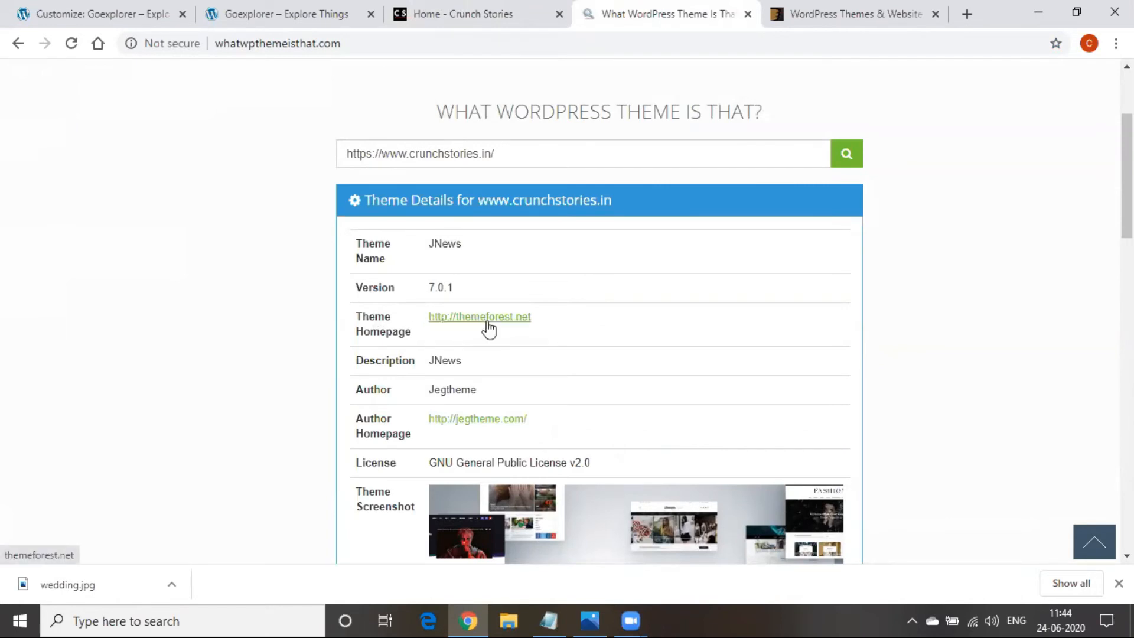
drag(411, 362, 464, 365)
Review the detected plugins and open JNews's themeforest.net theme homepage link
scroll(604, 431, down, 4)
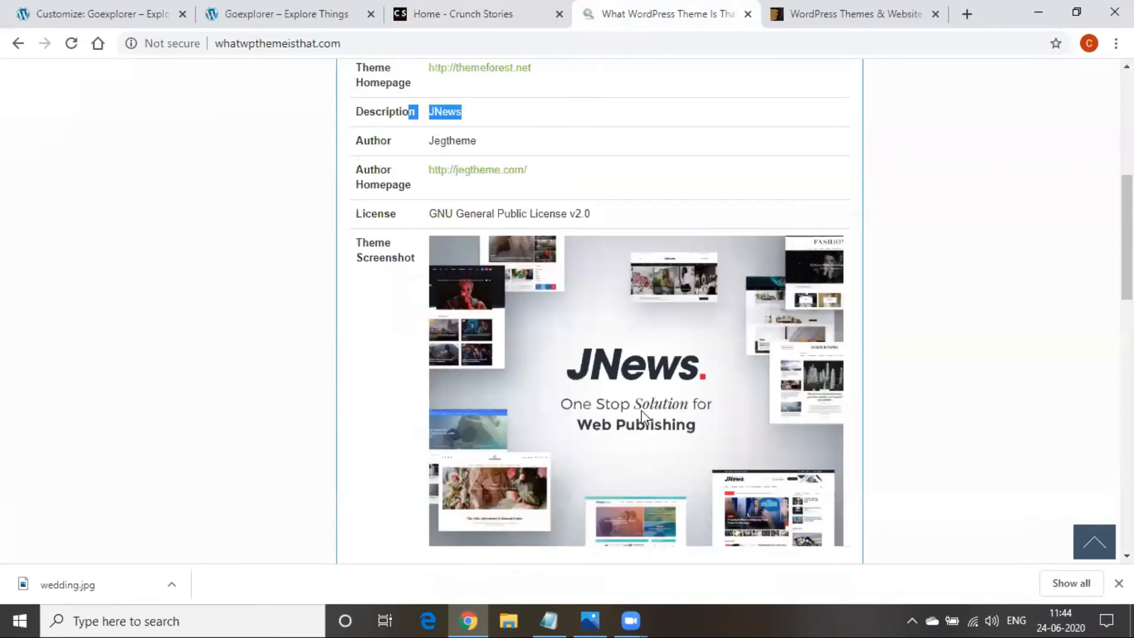
scroll(562, 397, down, 4)
scroll(562, 397, down, 4)
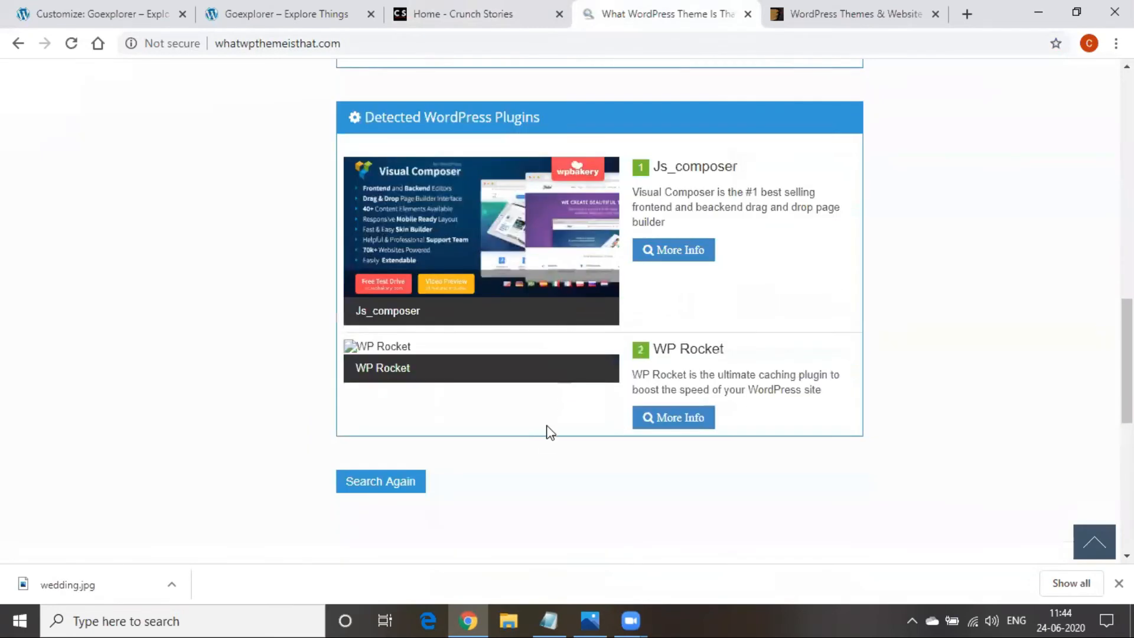
scroll(501, 500, up, 12)
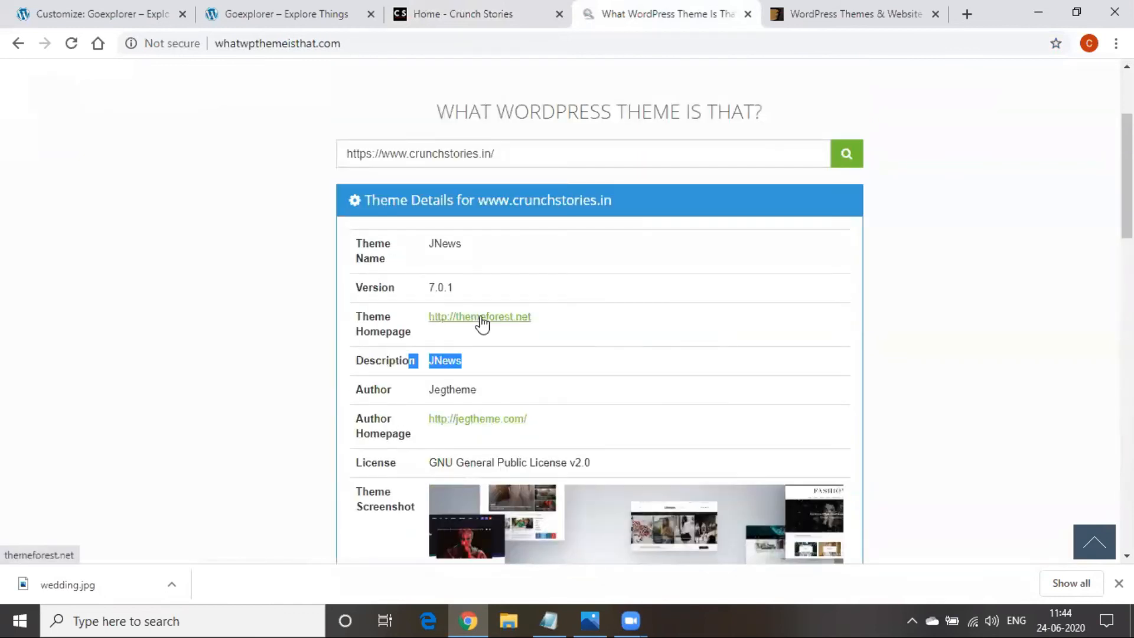
ctrl+click(481, 322)
On the themeforest.net page, search the marketplace for 'jnews'
click(688, 19)
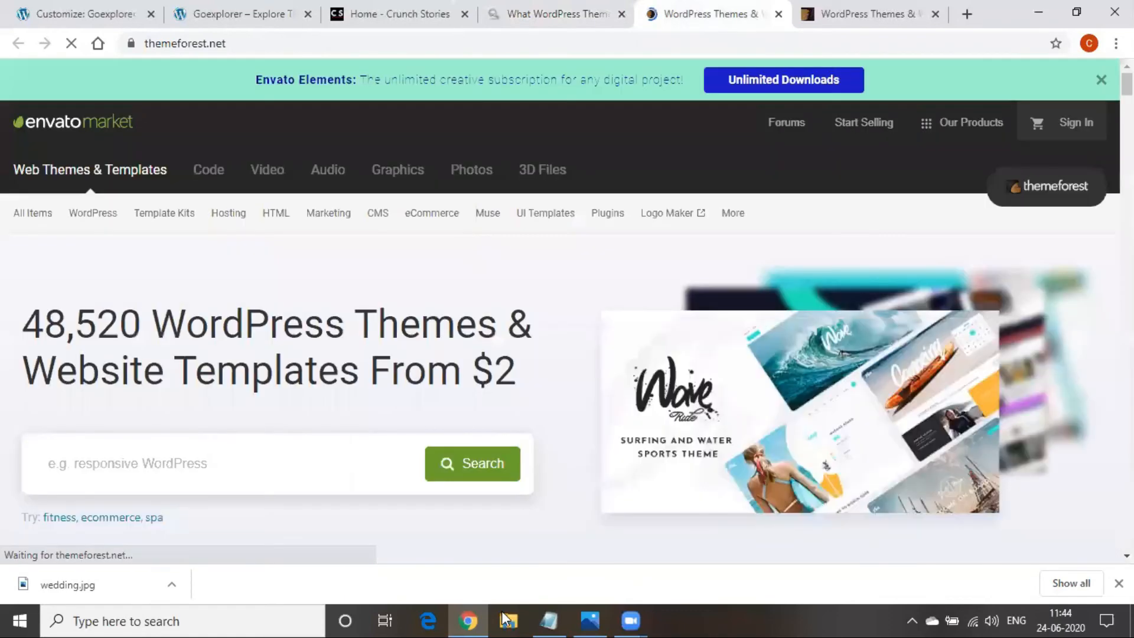
scroll(364, 418, down, 2)
scroll(363, 421, up, 2)
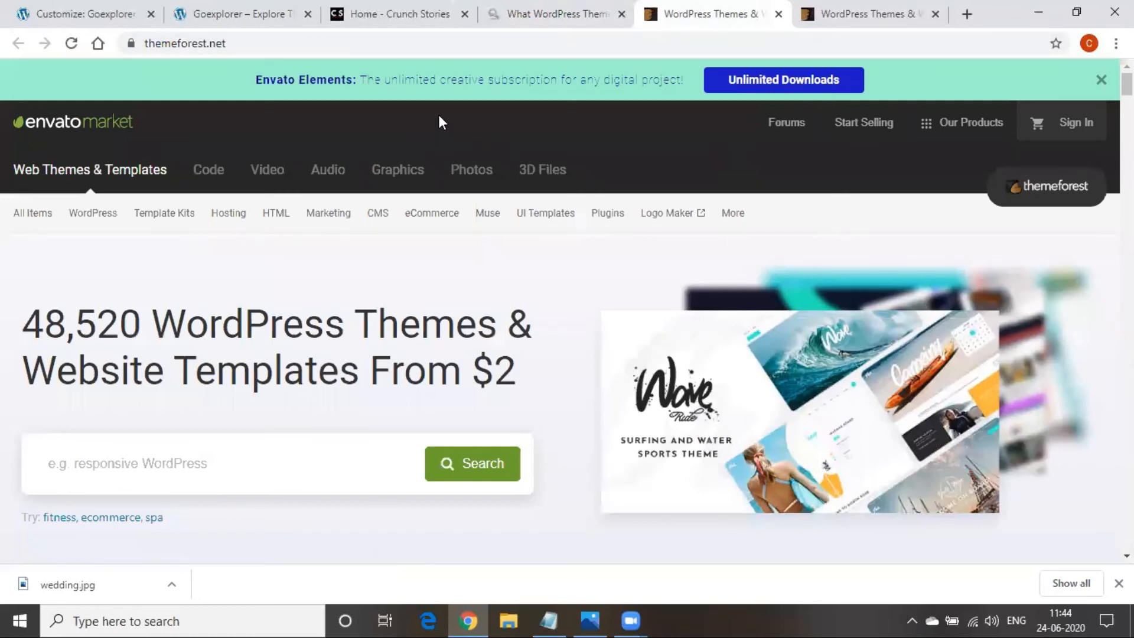
click(177, 463)
text(jne)
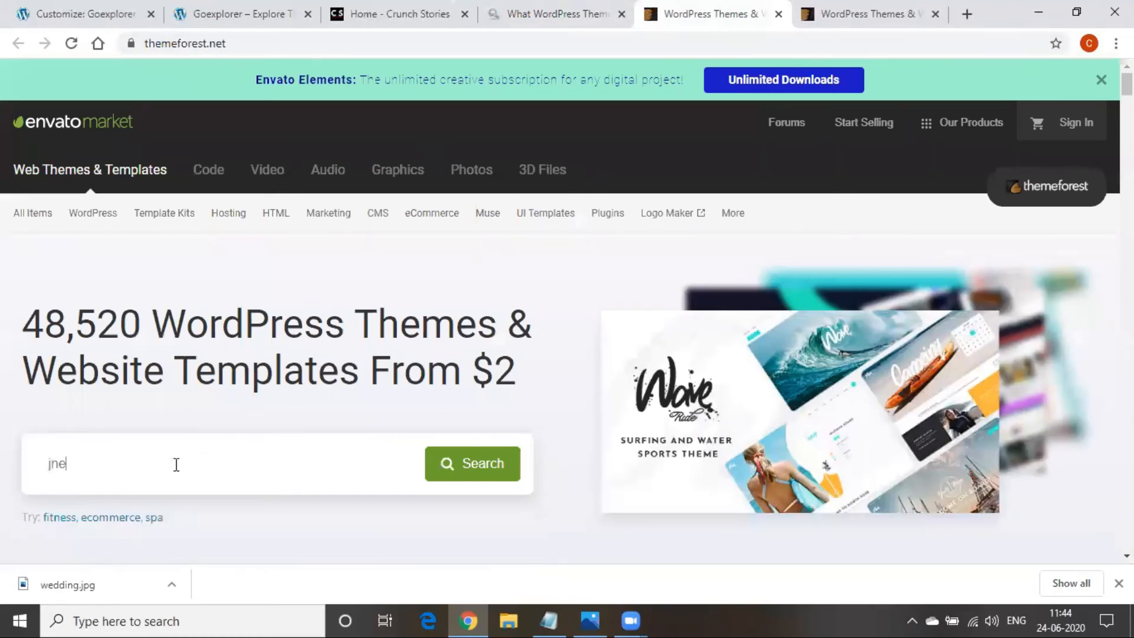
text(ws)
key(Return)
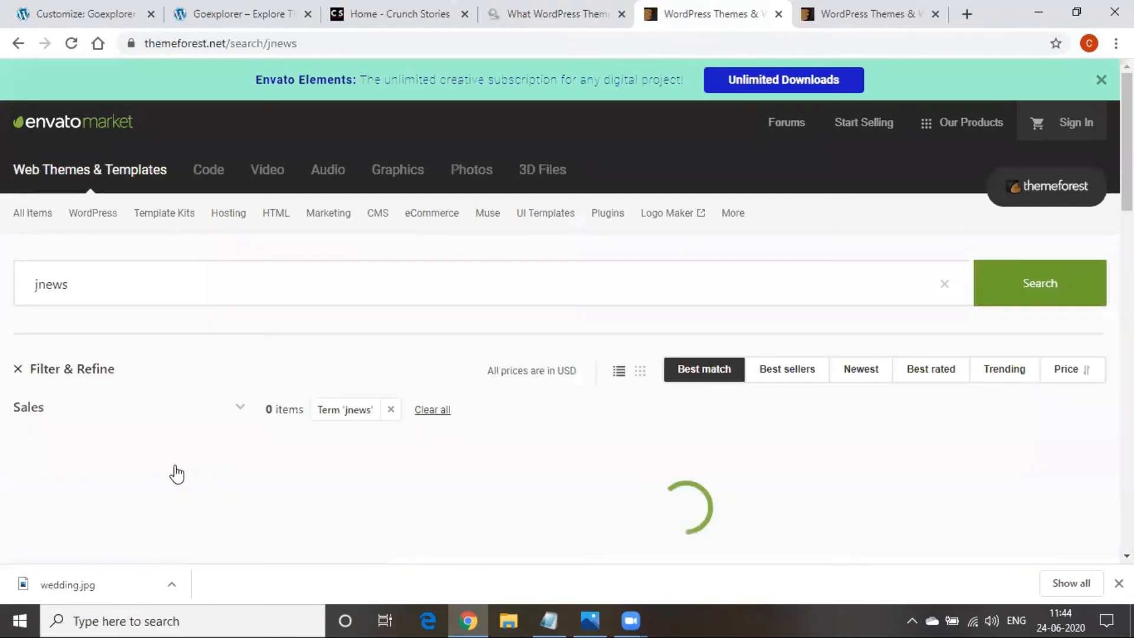
Open the full-screen live preview of the $41 JNews newspaper theme
scroll(330, 459, down, 4)
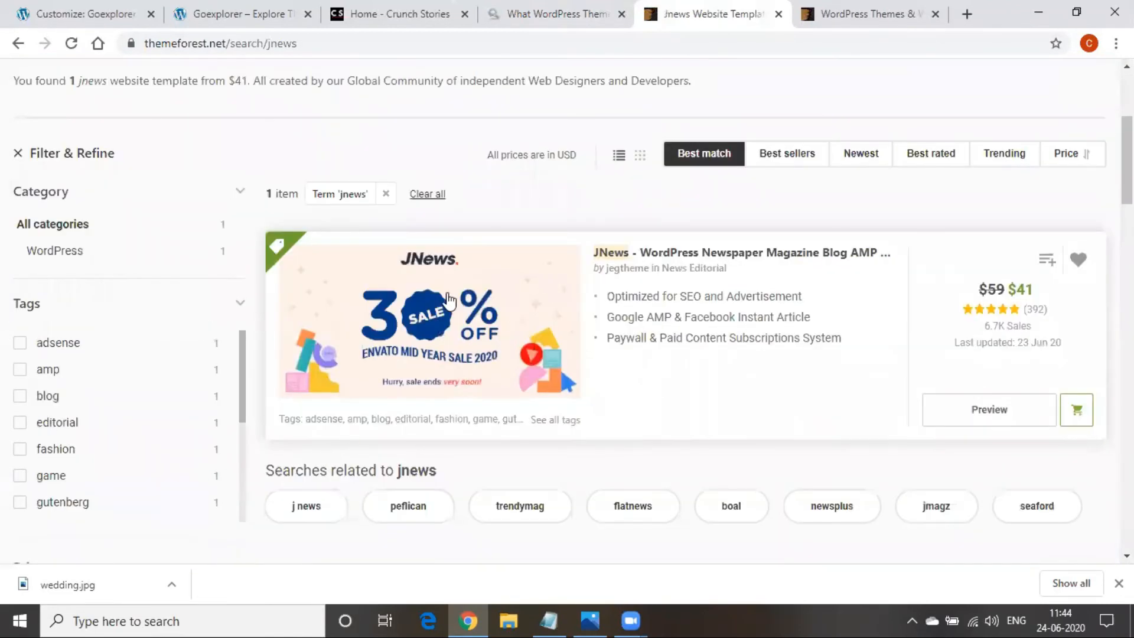
click(998, 409)
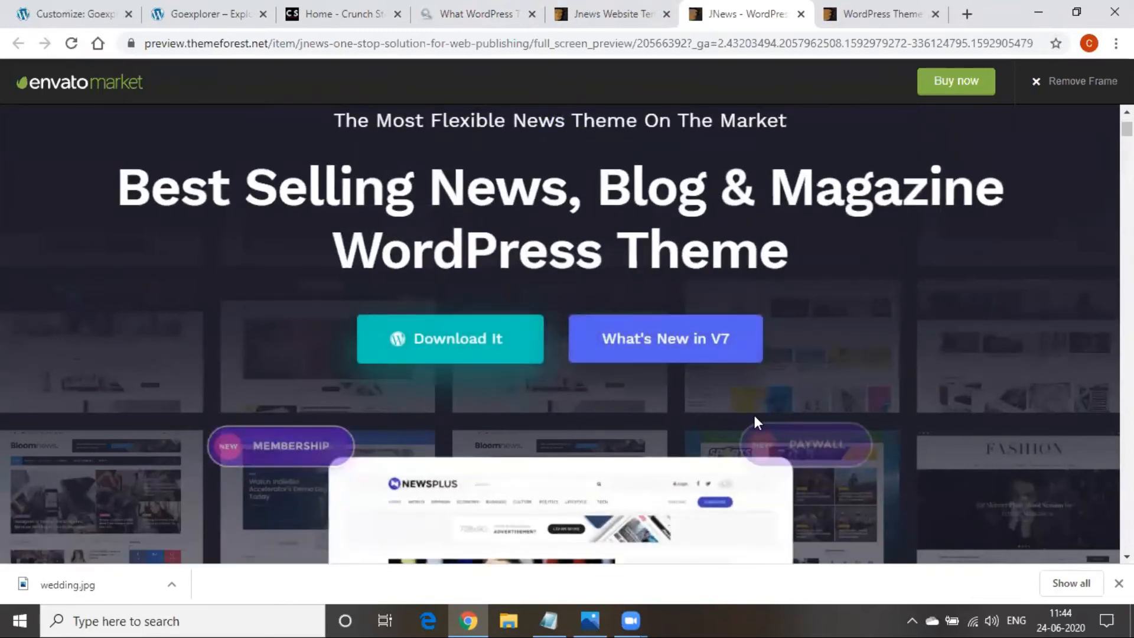
scroll(754, 419, down, 10)
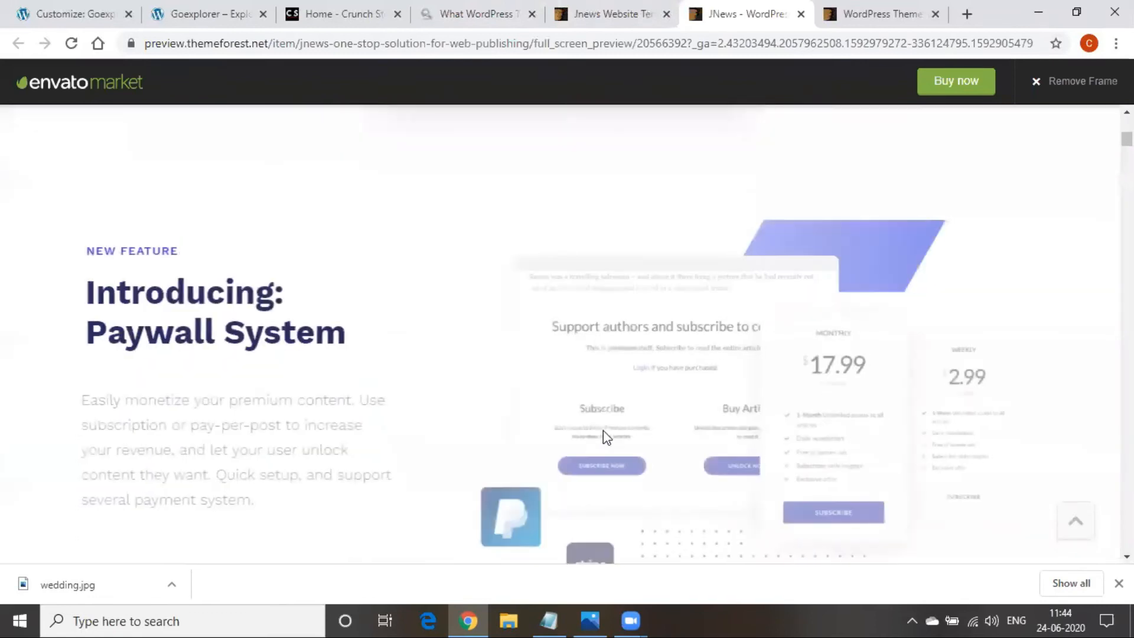
scroll(605, 437, up, 10)
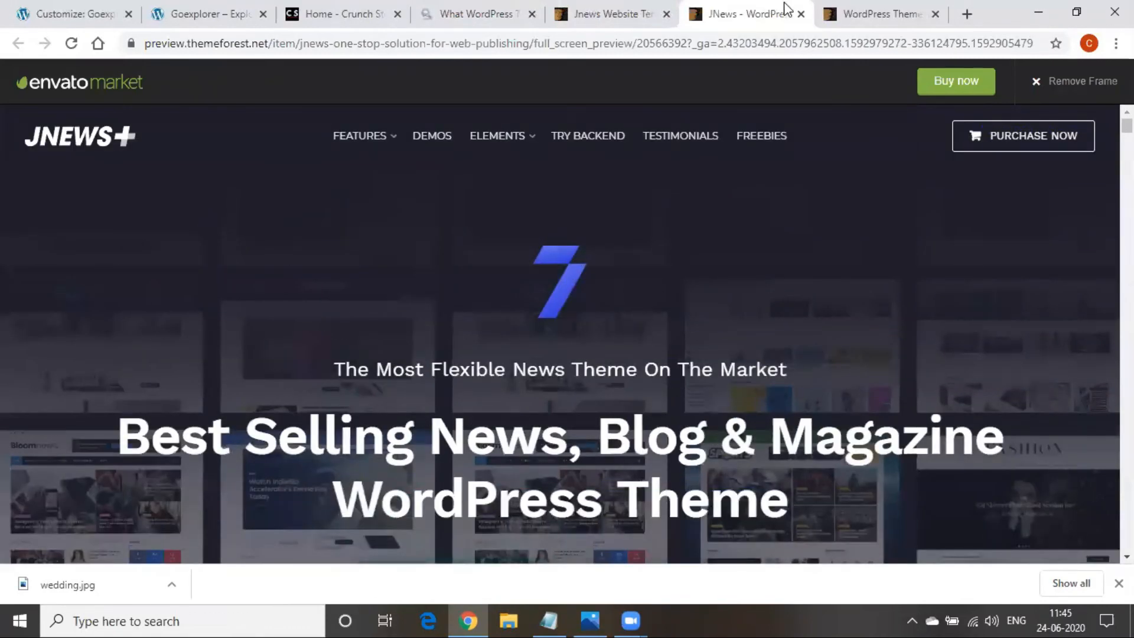
Close the JNews preview and return to WordPress's Add Themes screen
click(800, 14)
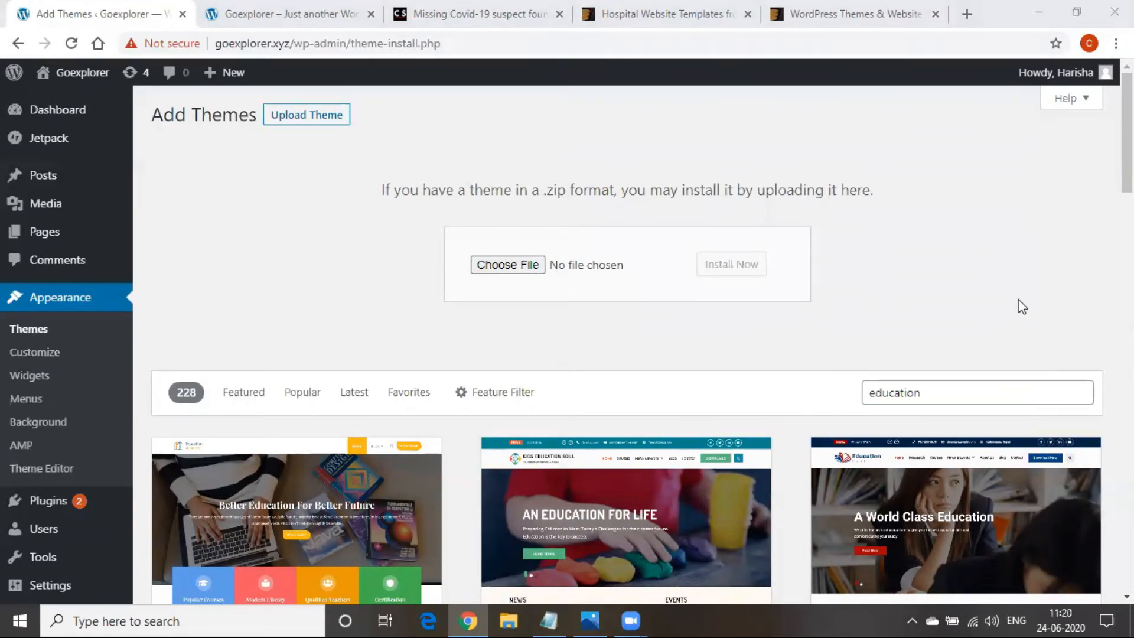
scroll(296, 558, down, 4)
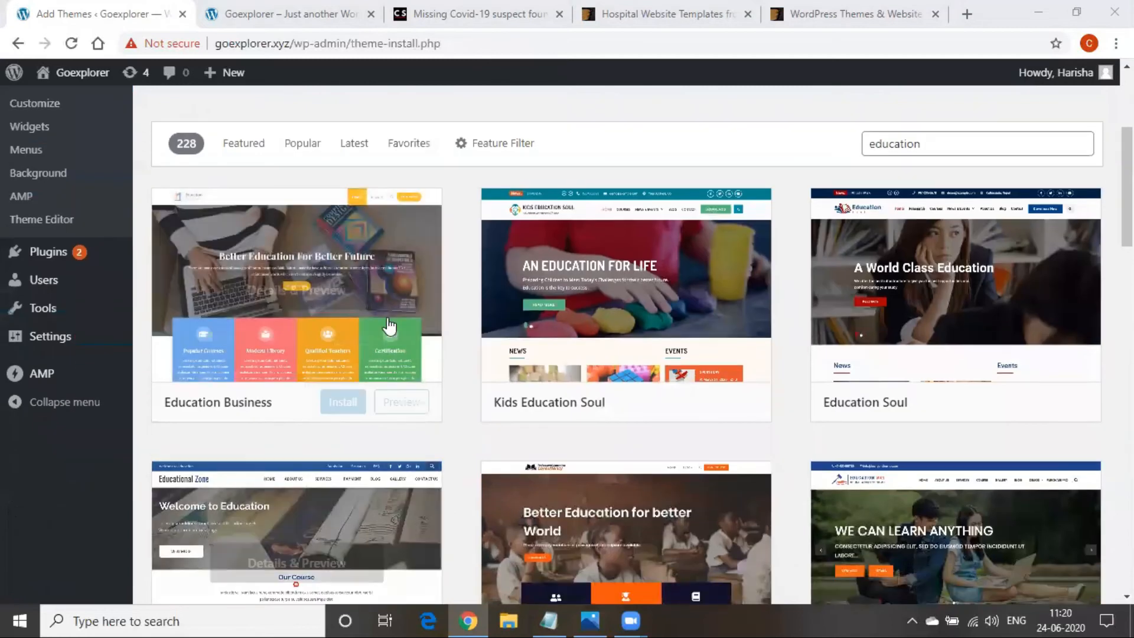
scroll(957, 414, down, 3)
scroll(649, 296, up, 3)
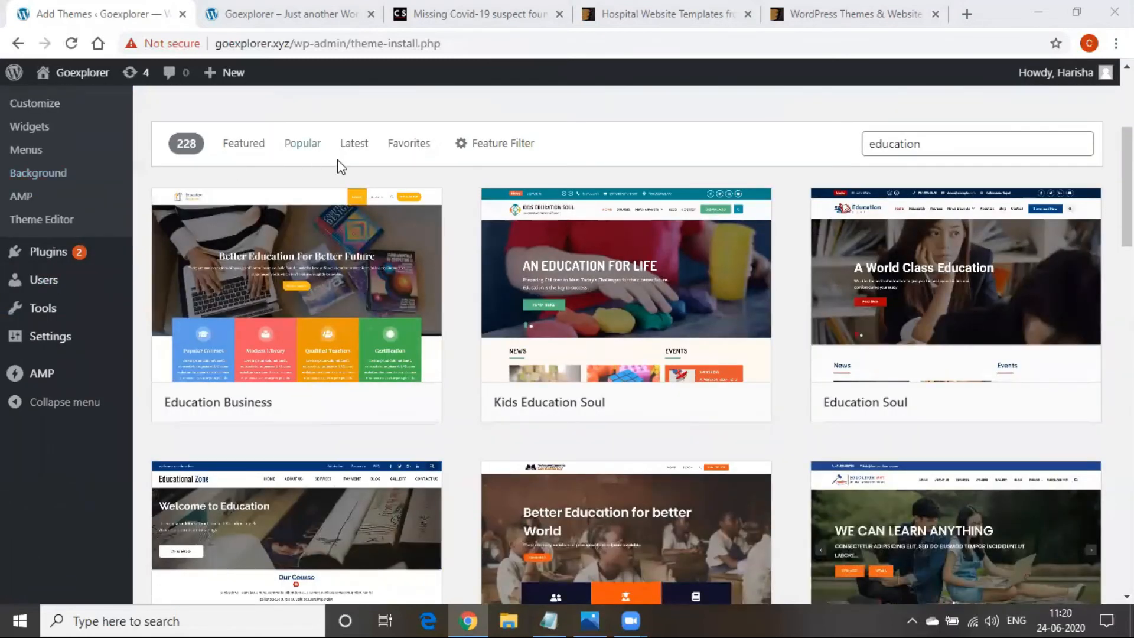
Browse the Popular themes list, scrolling past Astra, OceanWP and Neve toward Hestia
click(304, 145)
scroll(534, 391, down, 1)
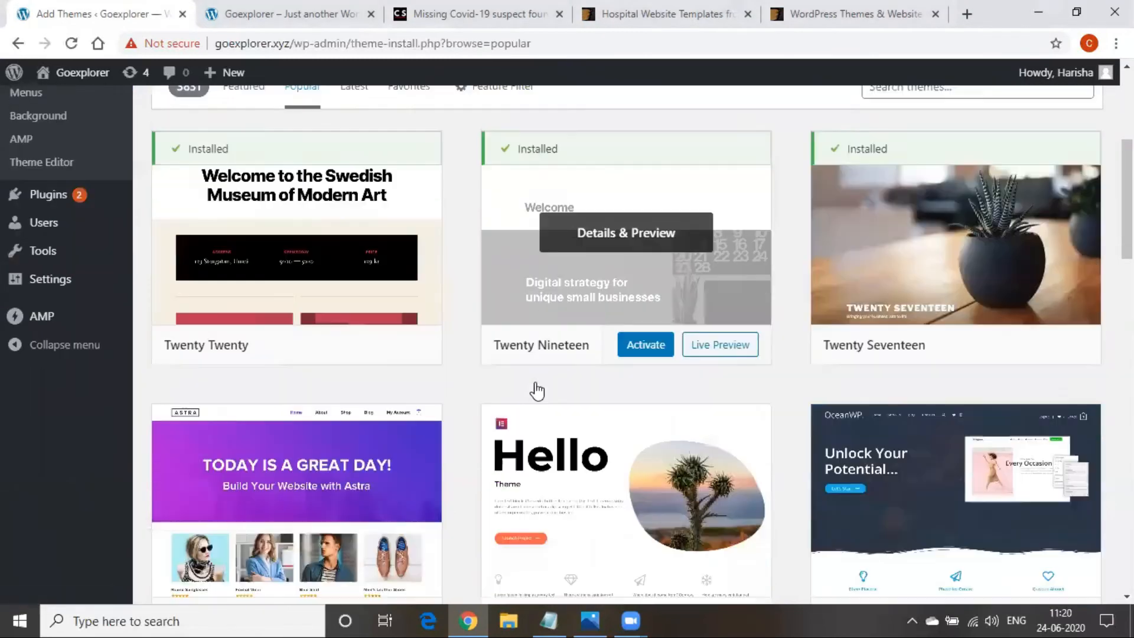
scroll(537, 389, down, 8)
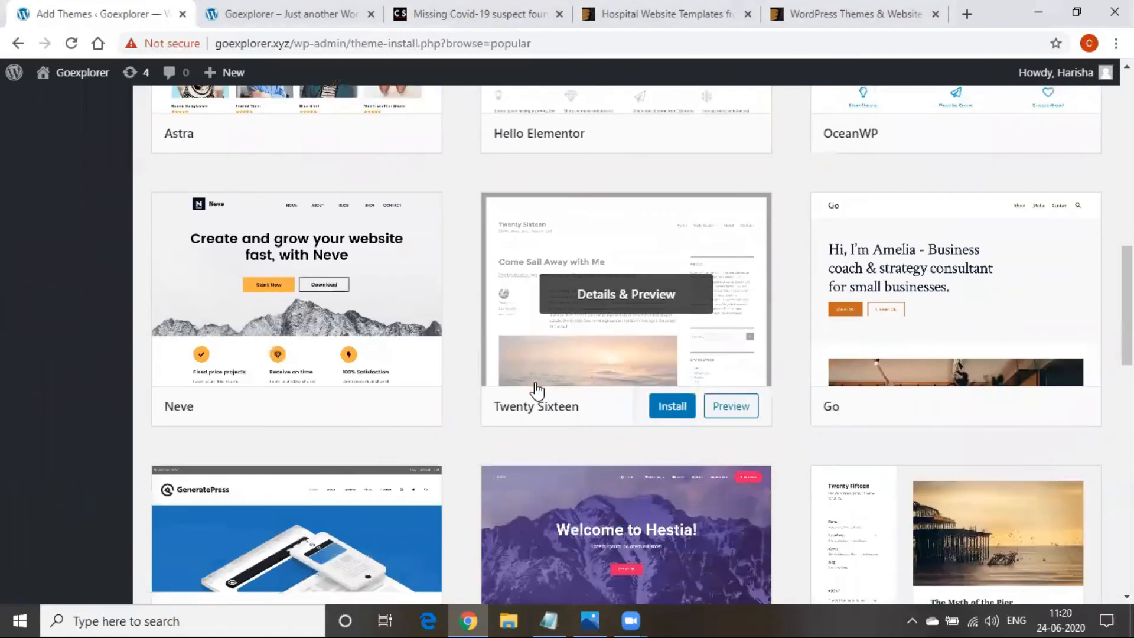
scroll(536, 389, down, 5)
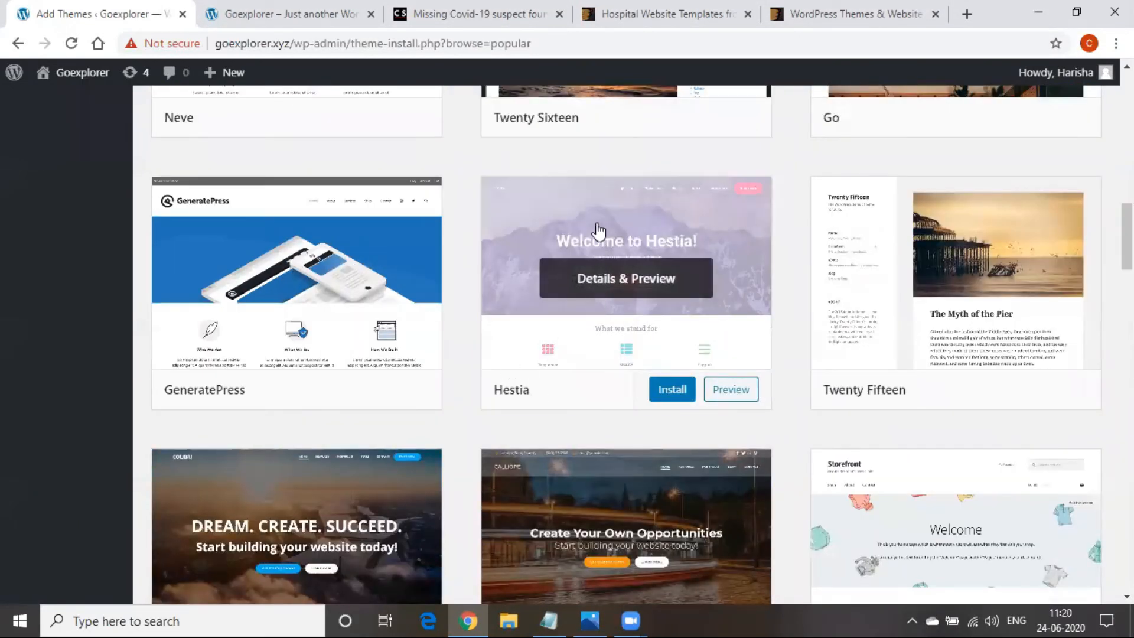
Preview the Hestia theme by Themeisle and install version 3.0.1
click(598, 230)
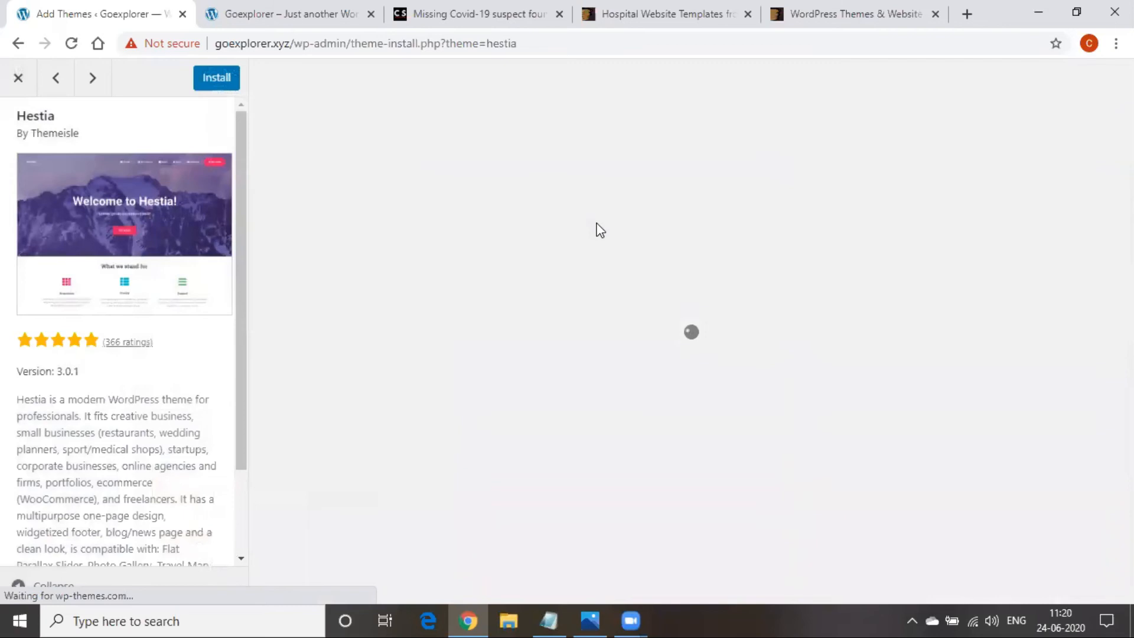
scroll(577, 329, down, 10)
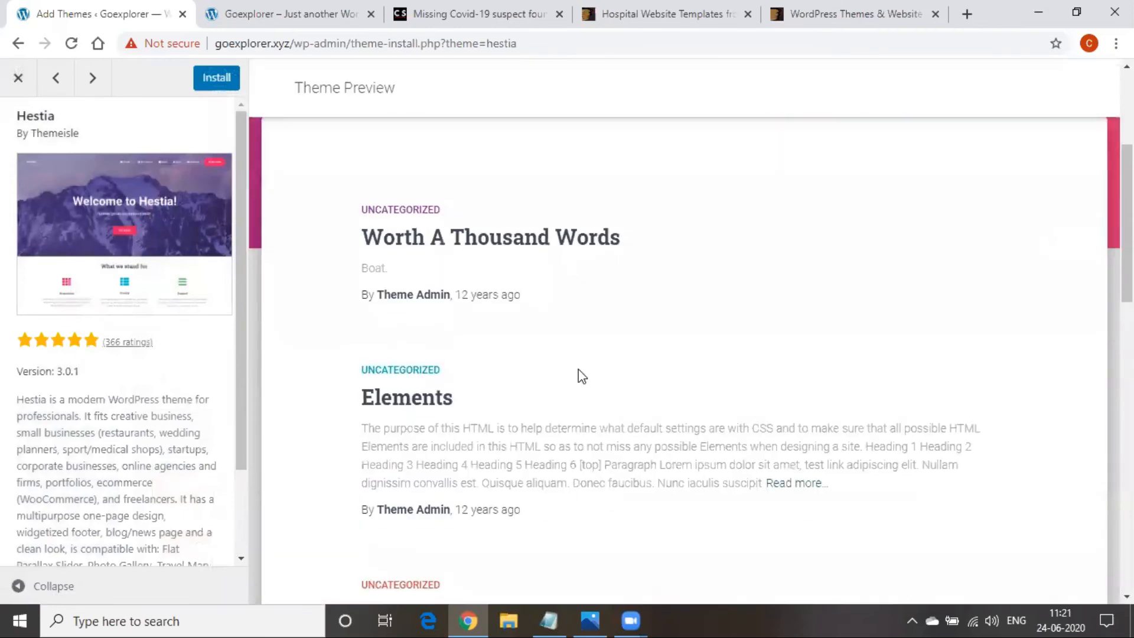
scroll(581, 526, up, 10)
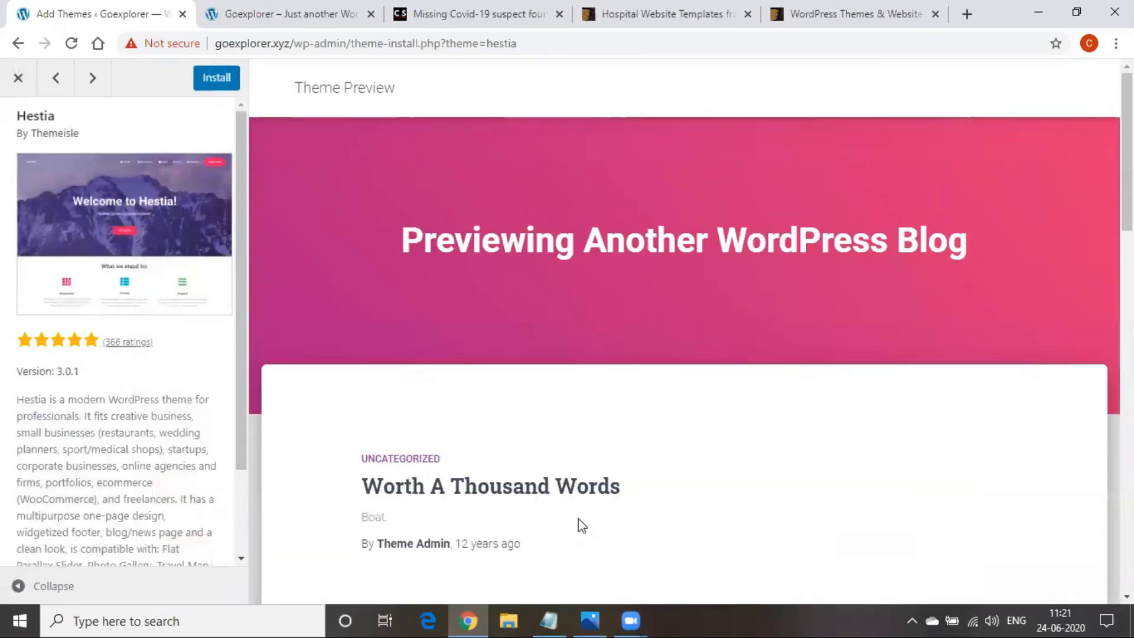
scroll(578, 524, down, 5)
scroll(577, 523, up, 6)
scroll(570, 319, down, 15)
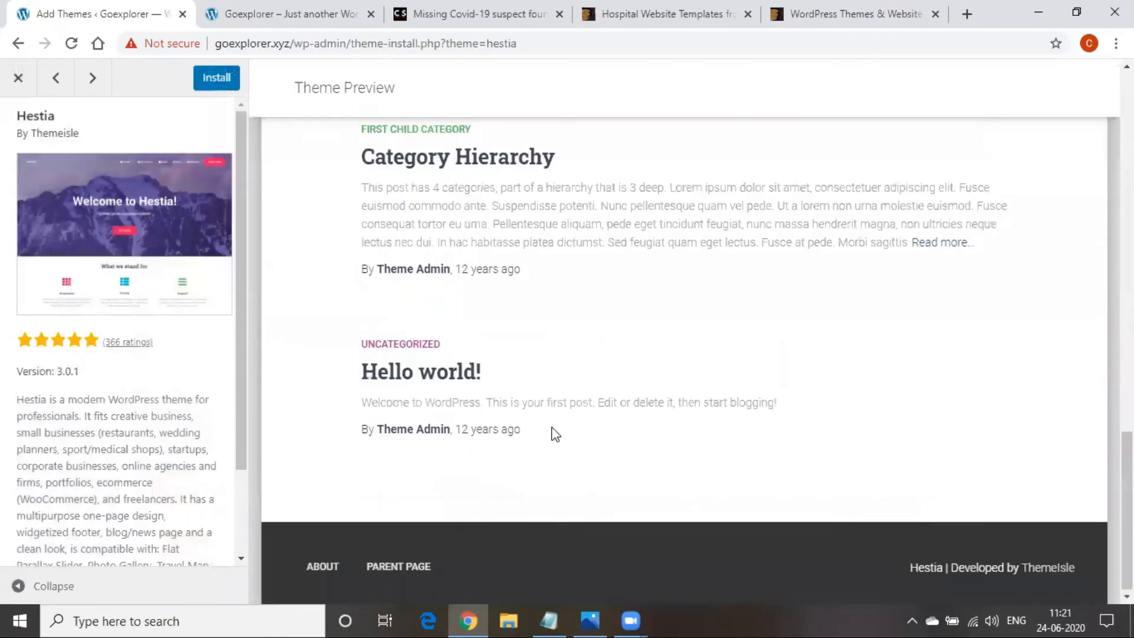
scroll(554, 434, up, 14)
scroll(554, 434, up, 1)
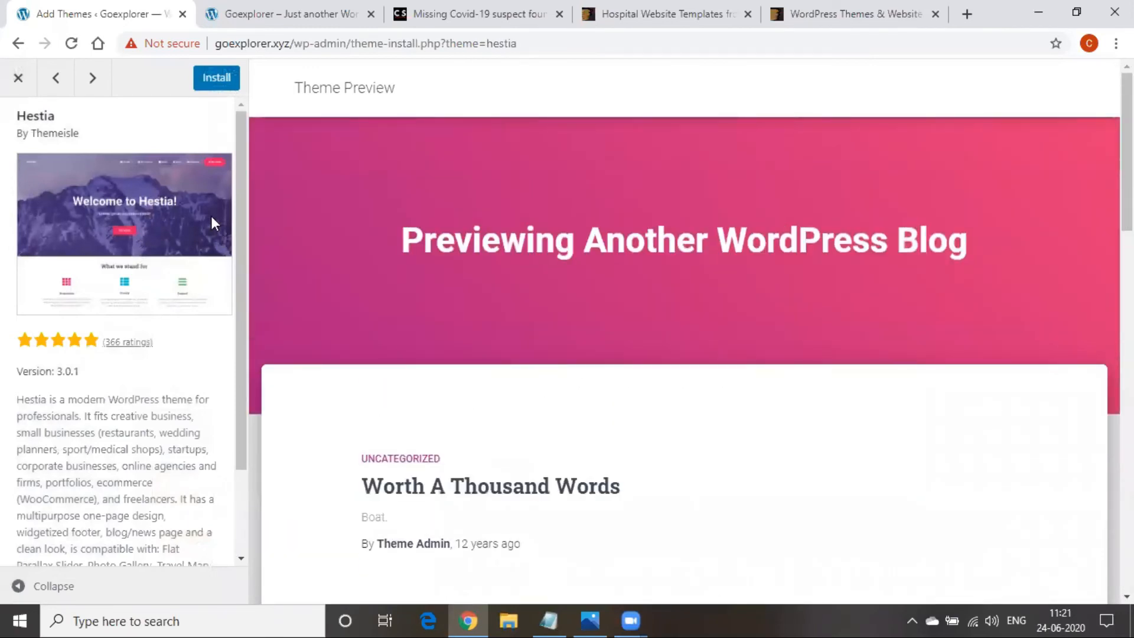
click(221, 83)
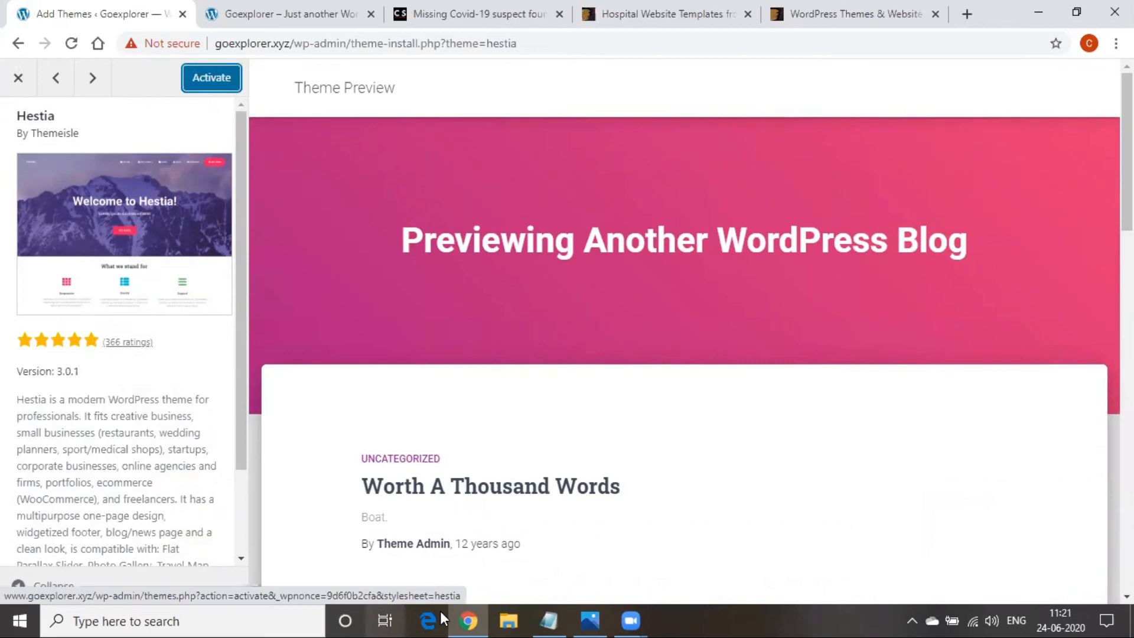
Add 'apperance- themes- choose - install & activate' to the Digital Marketing notes, then minimise Notepad
key(alt+Tab)
text(era)
text(v)
text(nce)
text(- t)
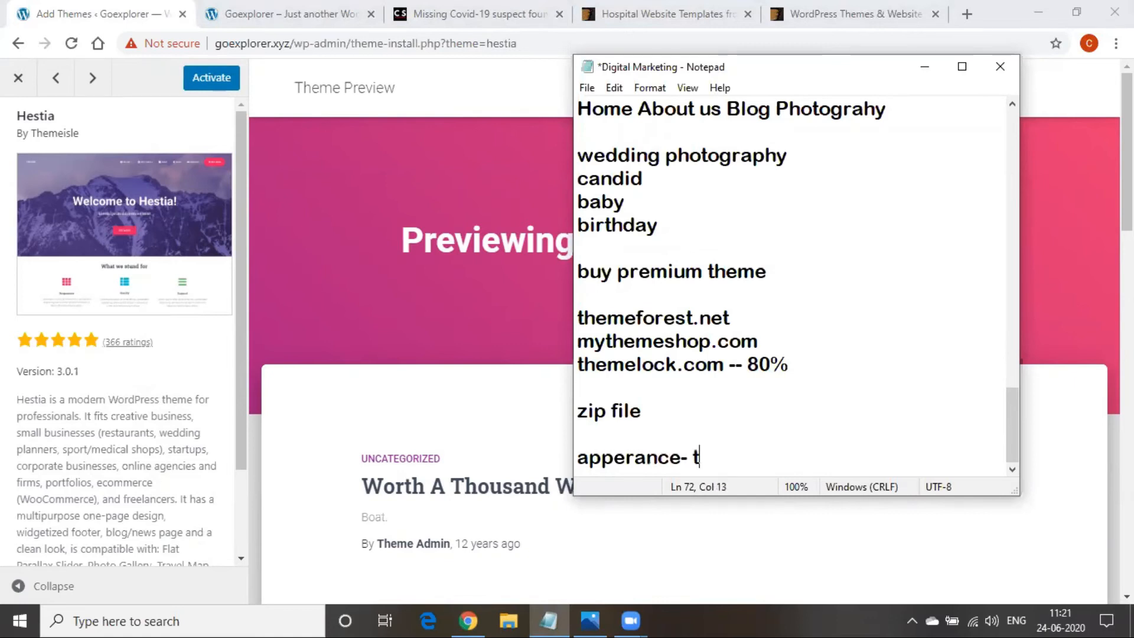
text(hemes- choose)
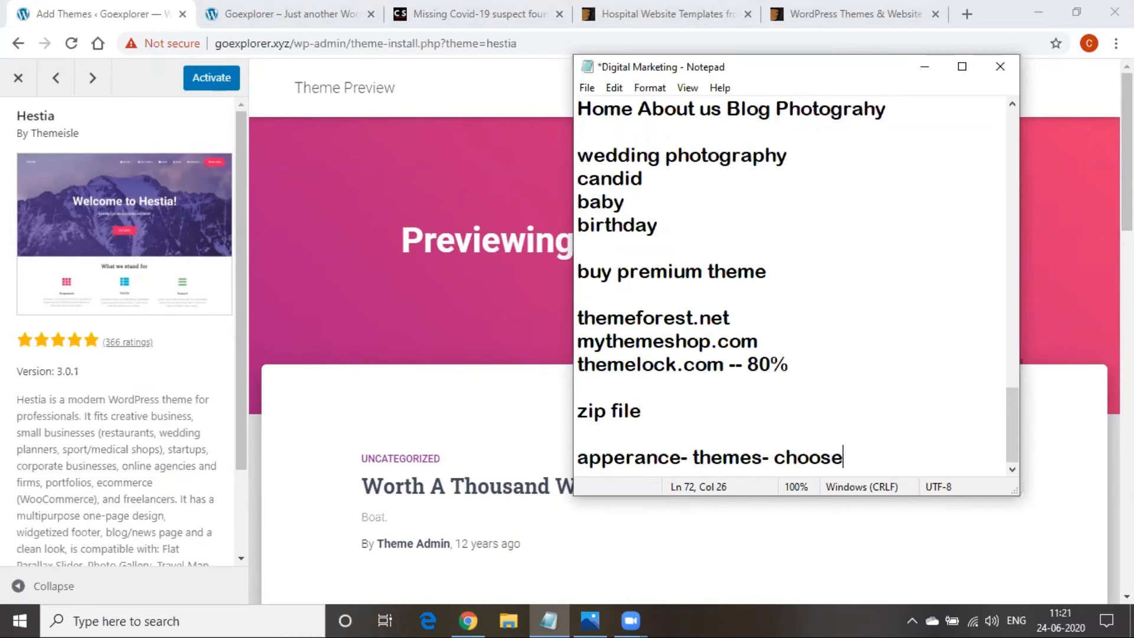
text( - install & acti)
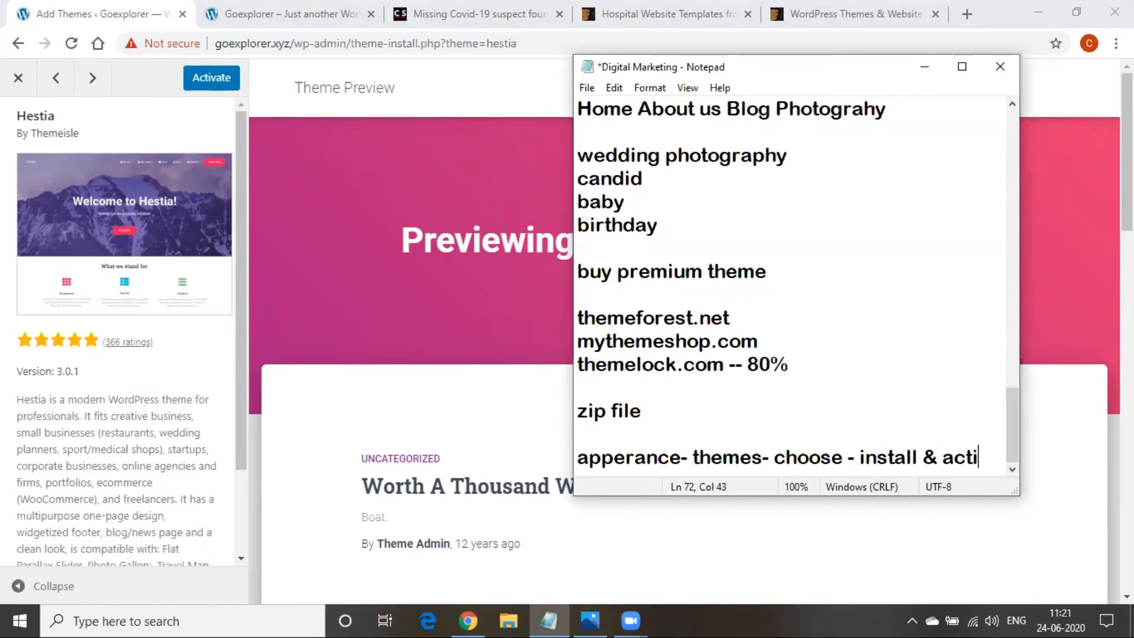
text(vate)
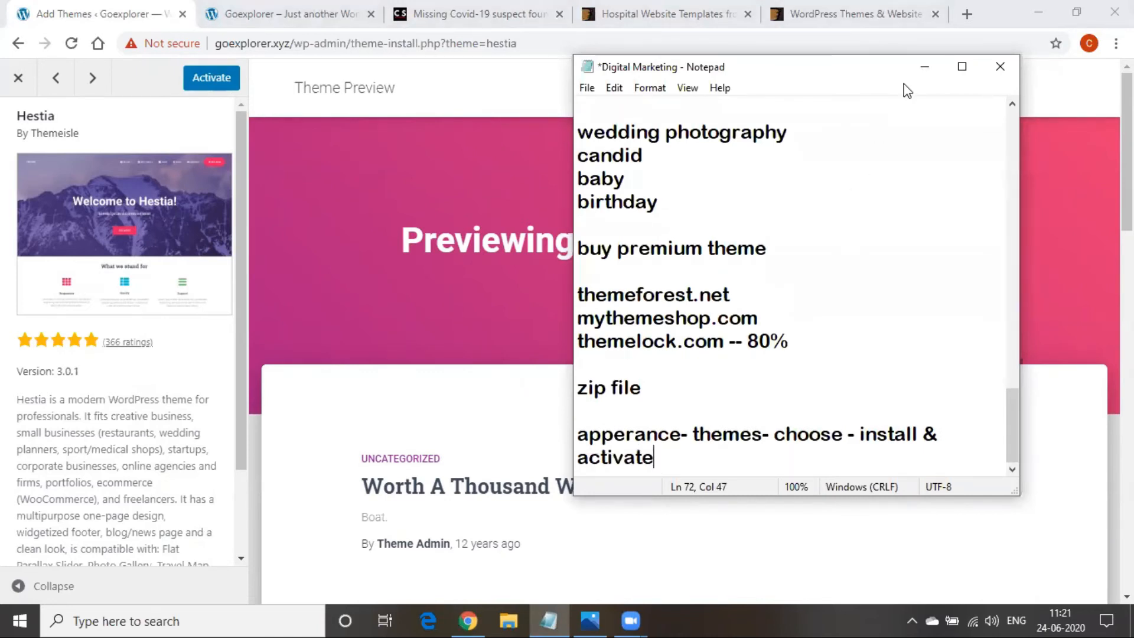
click(922, 70)
Activate Hestia as the site theme and switch to the Goexplorer site tab
click(215, 80)
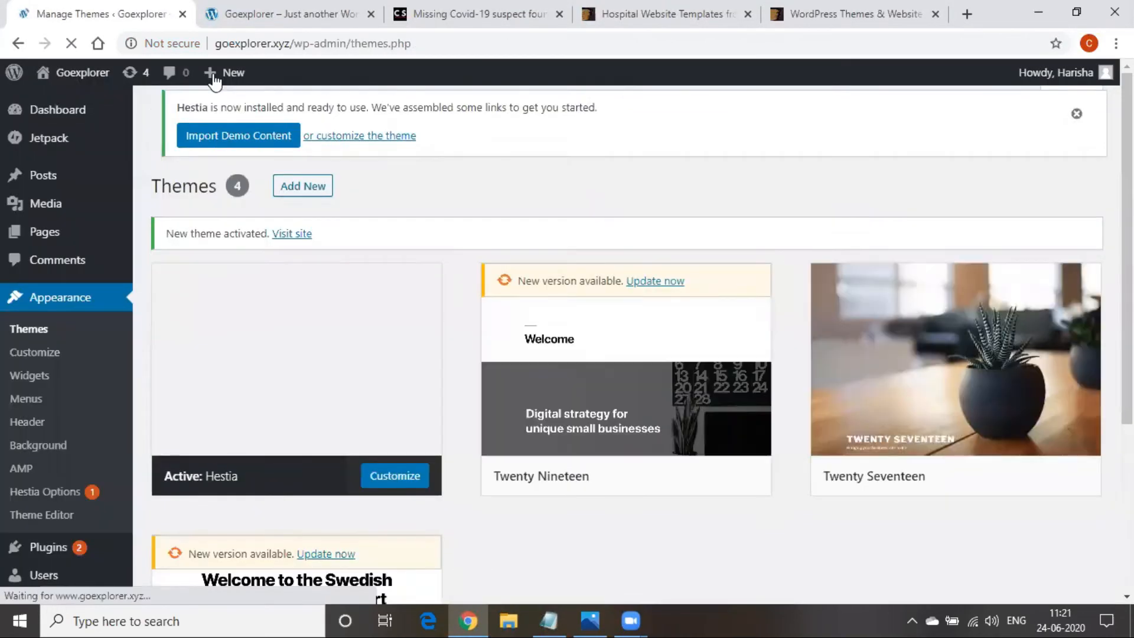
mouse_move(304, 360)
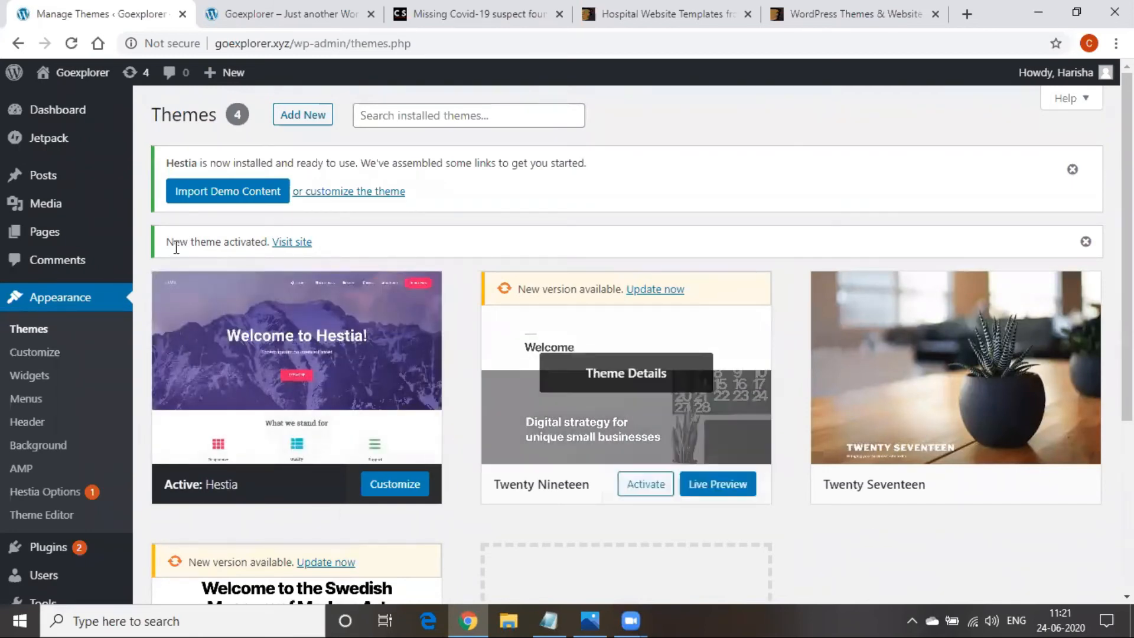
click(268, 8)
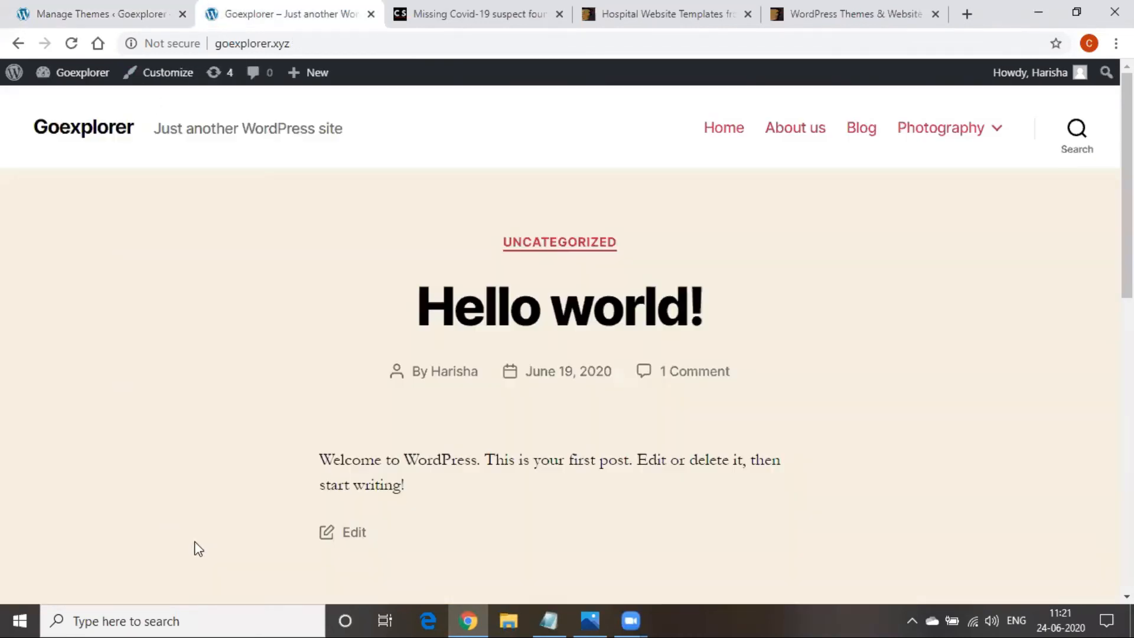
Reload goexplorer.xyz to load the new Hestia theme
scroll(200, 548, down, 10)
scroll(202, 552, up, 10)
click(284, 45)
key(Return)
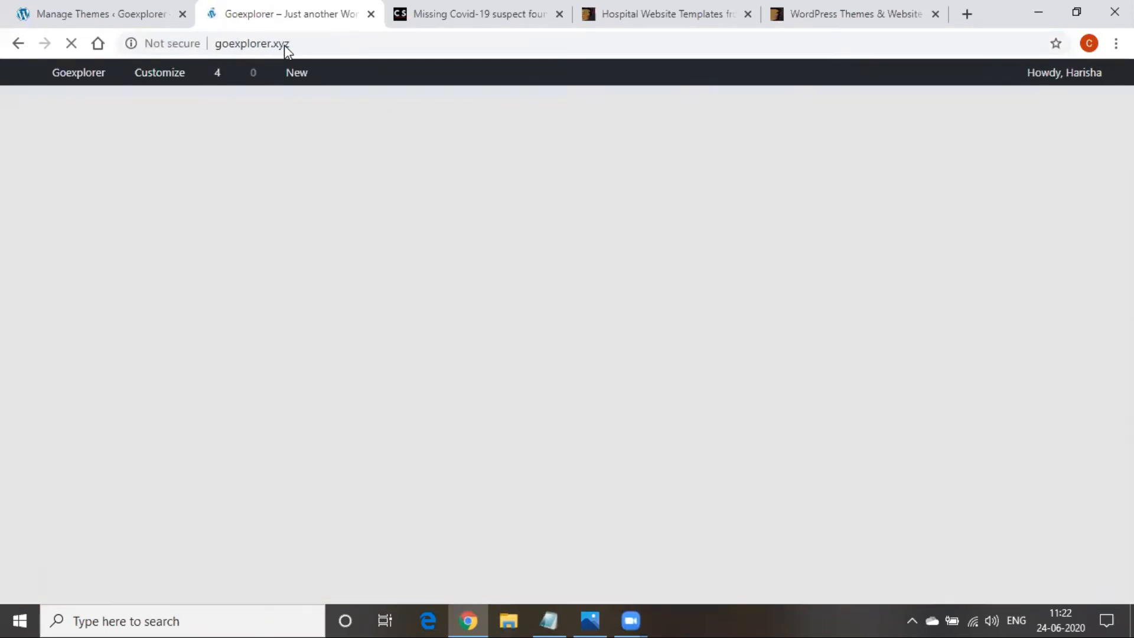
Scroll through the Hestia design with its pink hero banner, then return to the Themes page
scroll(557, 349, down, 10)
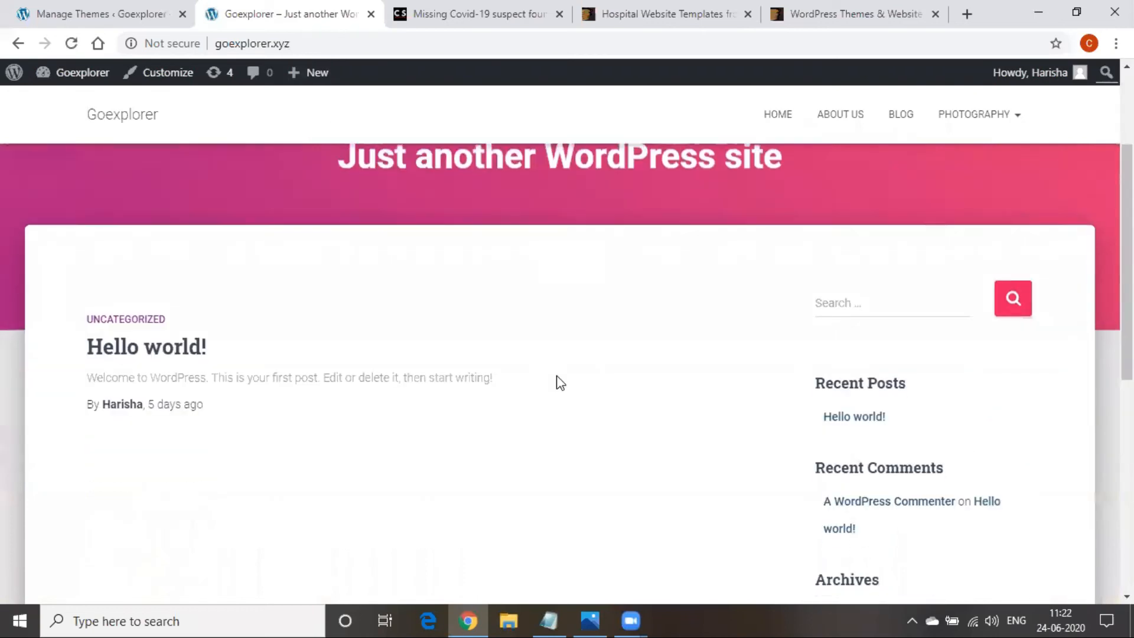
scroll(528, 515, up, 10)
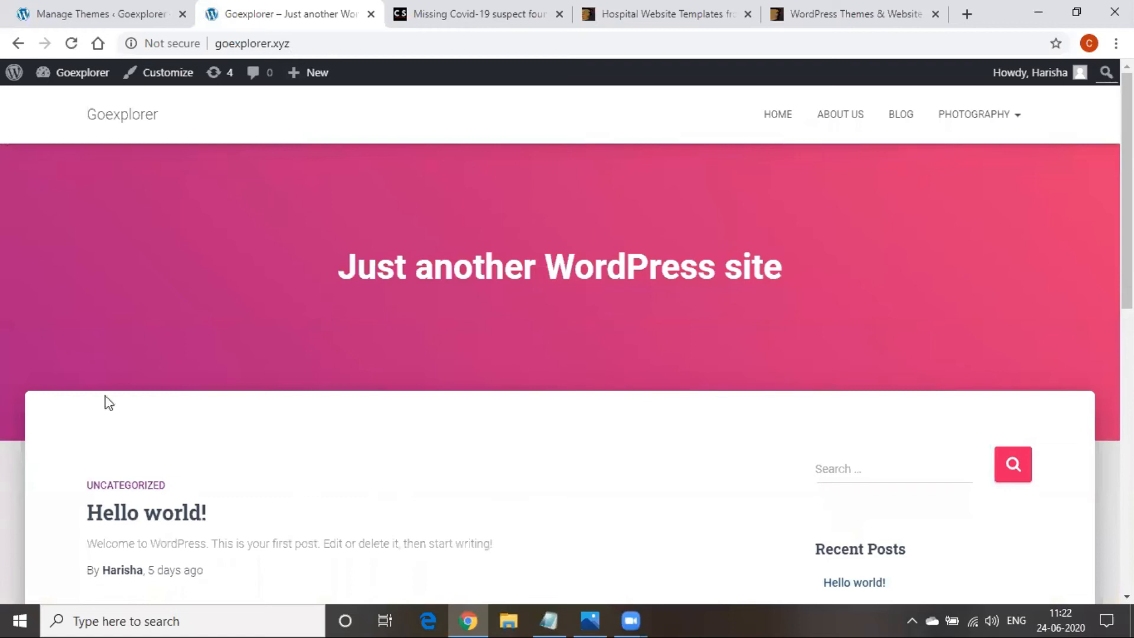
scroll(401, 433, down, 3)
scroll(400, 433, up, 3)
mouse_move(954, 130)
scroll(319, 574, down, 1)
scroll(271, 478, down, 1)
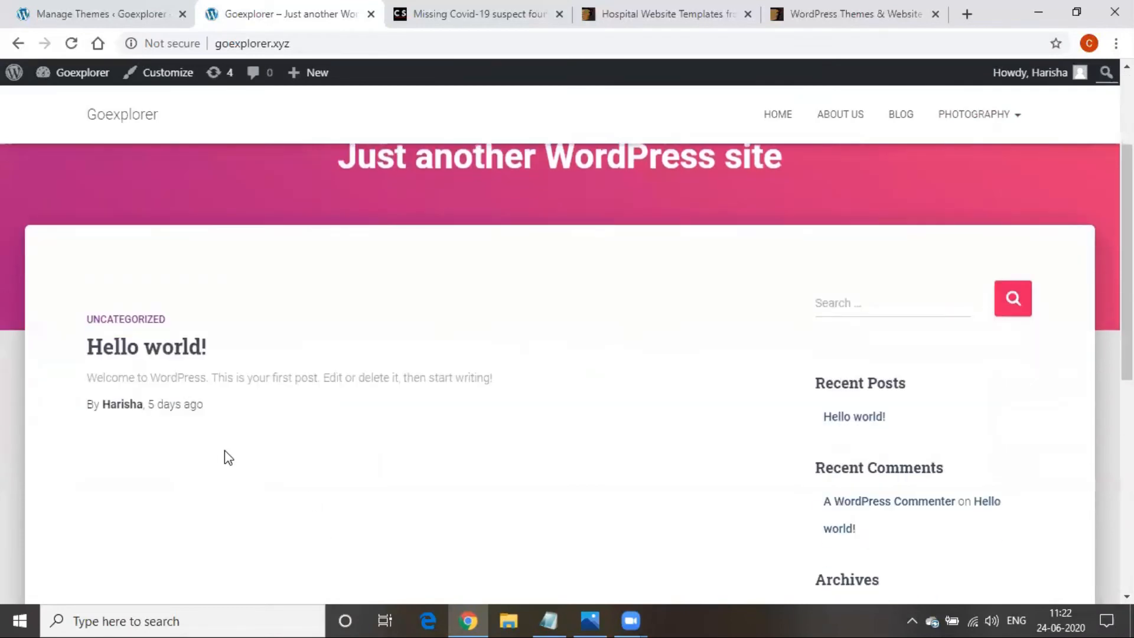
scroll(226, 458, up, 2)
click(110, 9)
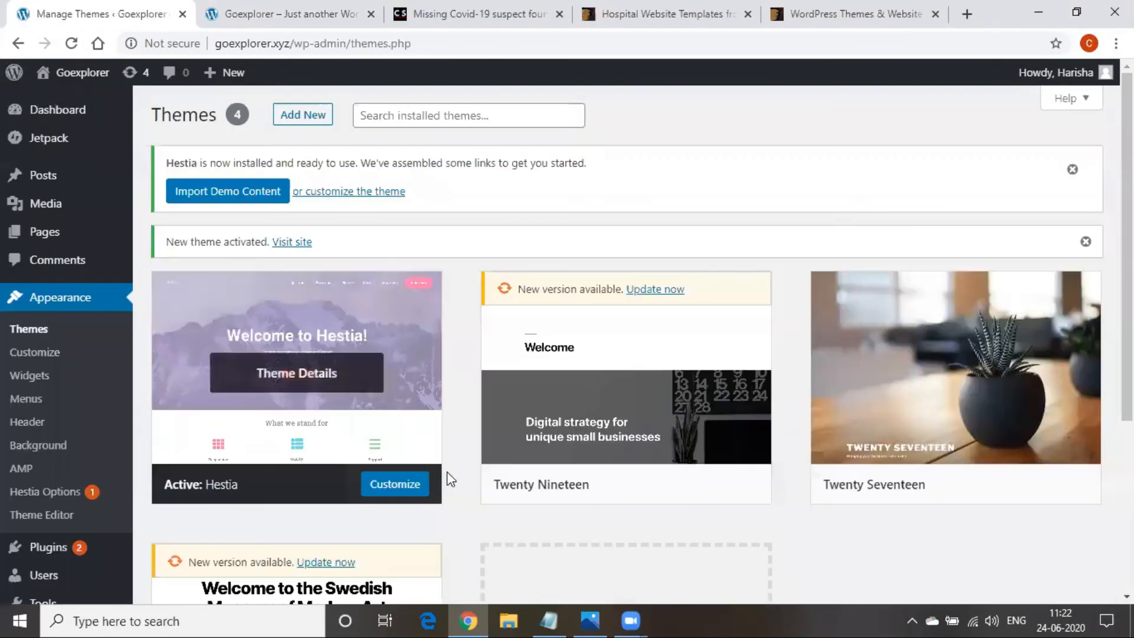
In the Digital Marketing notes, highlight the step words pages, menu, Themes and cutomize
click(564, 617)
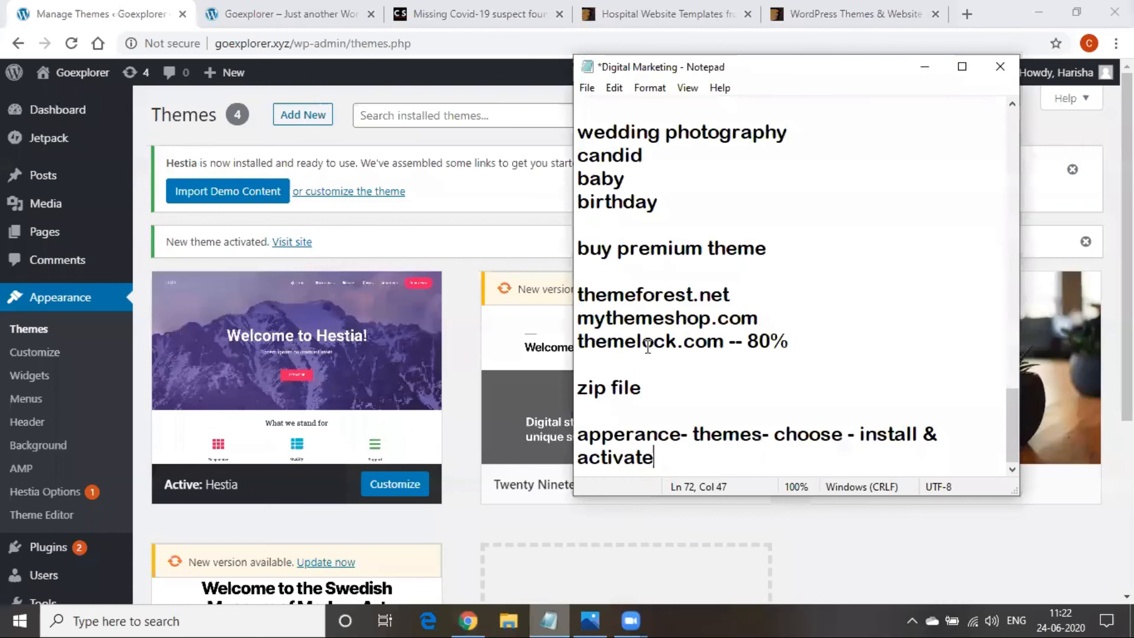
scroll(638, 365, up, 2)
scroll(638, 365, up, 4)
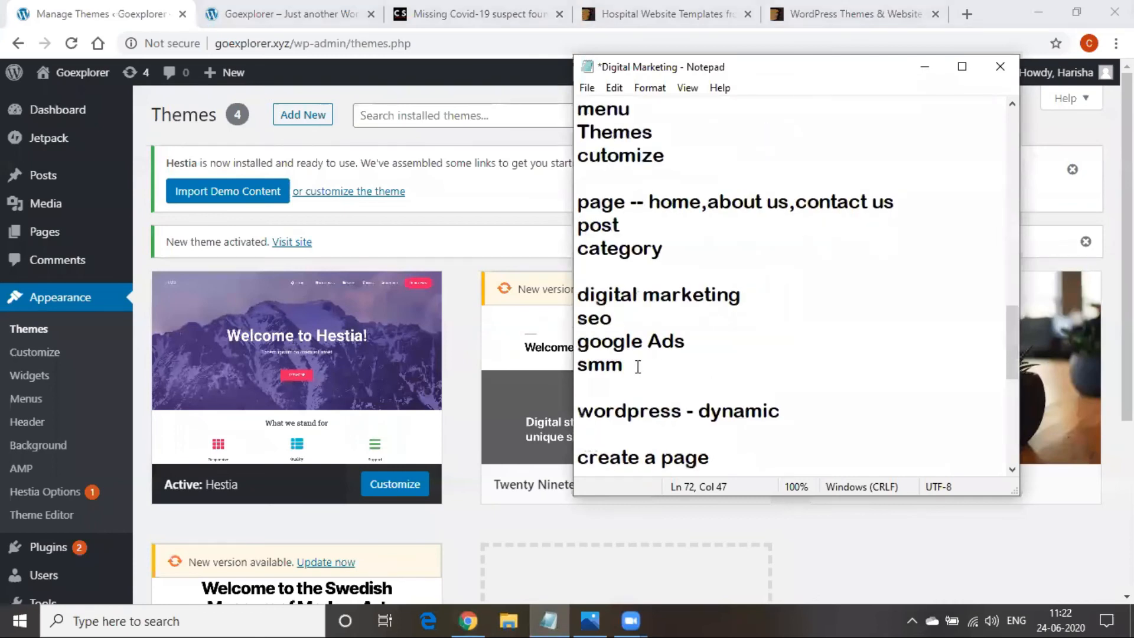
scroll(638, 366, up, 1)
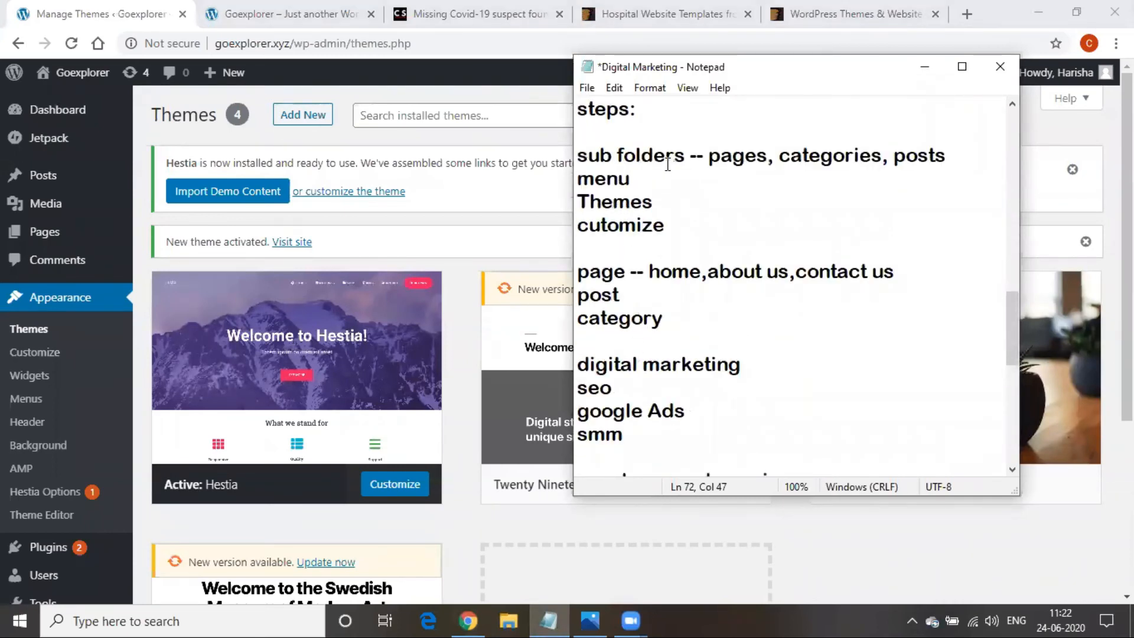
drag(703, 156, 770, 161)
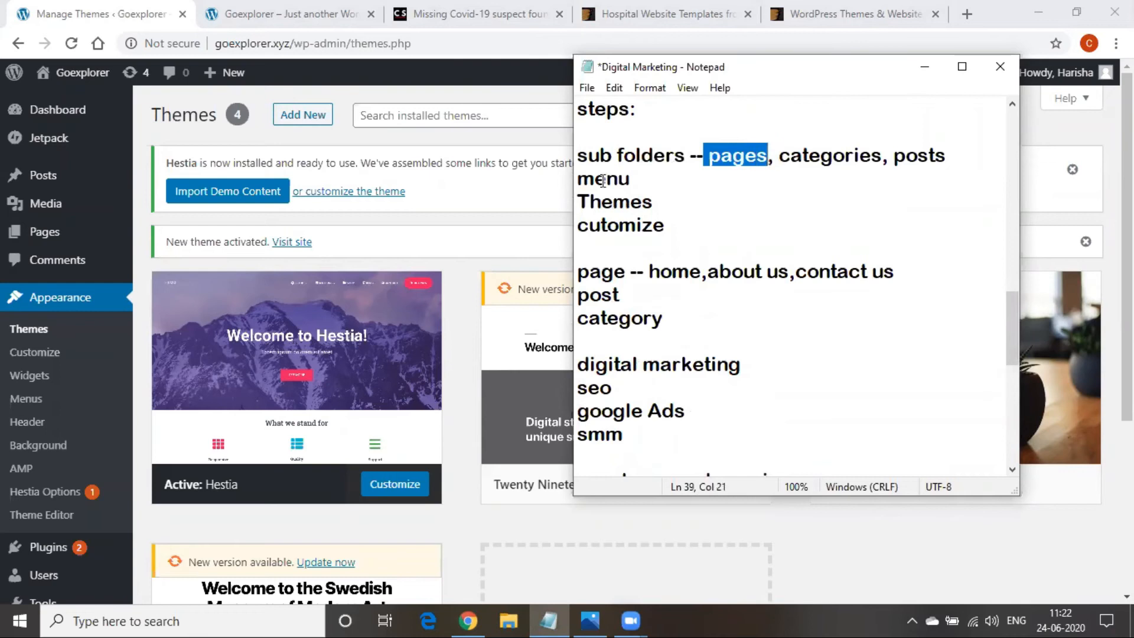
drag(656, 185, 579, 181)
drag(665, 202, 583, 201)
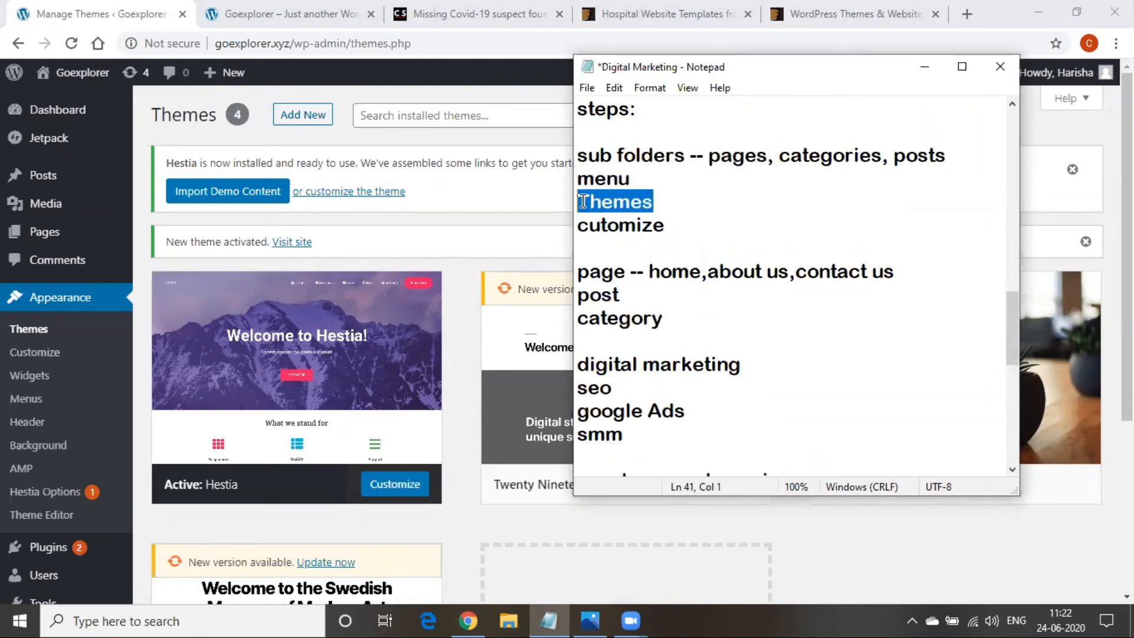
drag(679, 230, 574, 229)
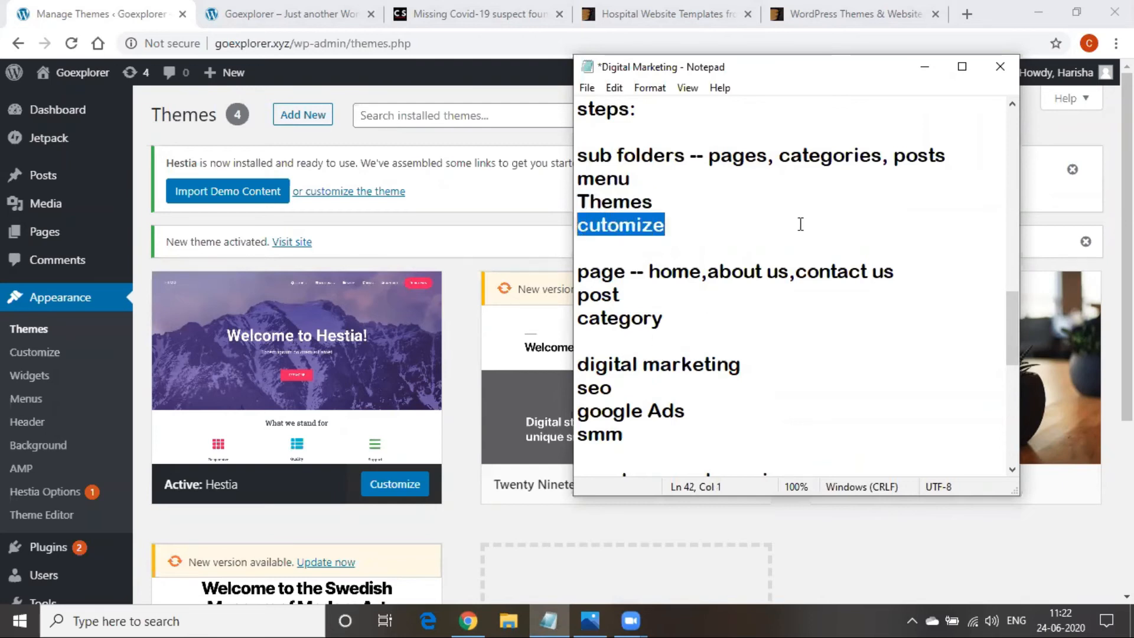
Insert a blank line after 'activate' and minimise the notes
scroll(761, 395, down, 7)
click(710, 467)
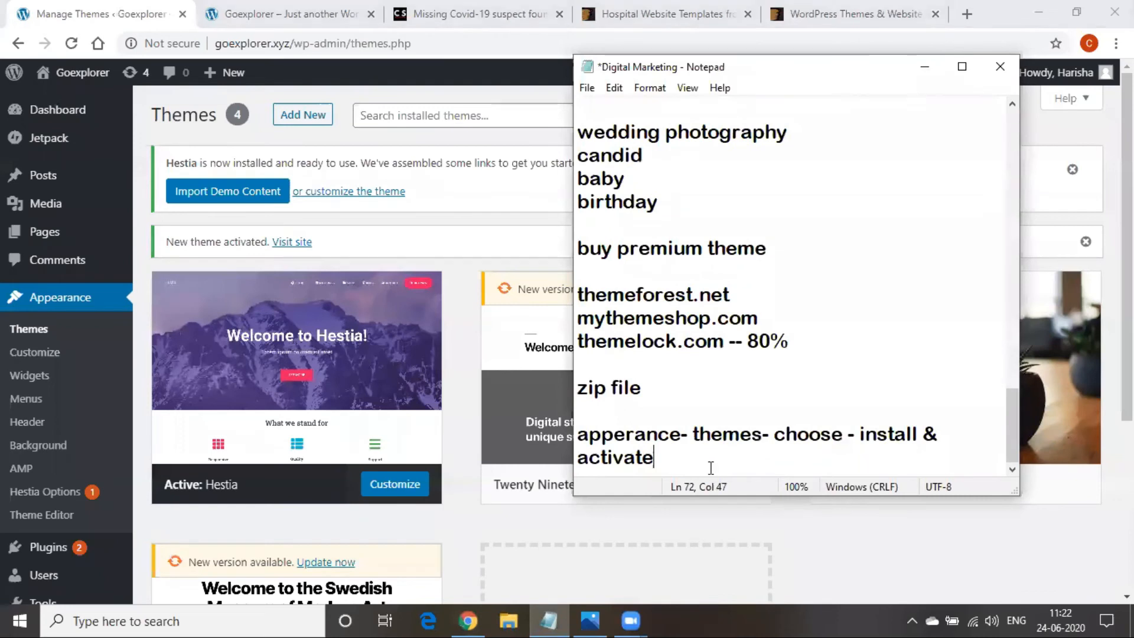
key(Return)
click(925, 66)
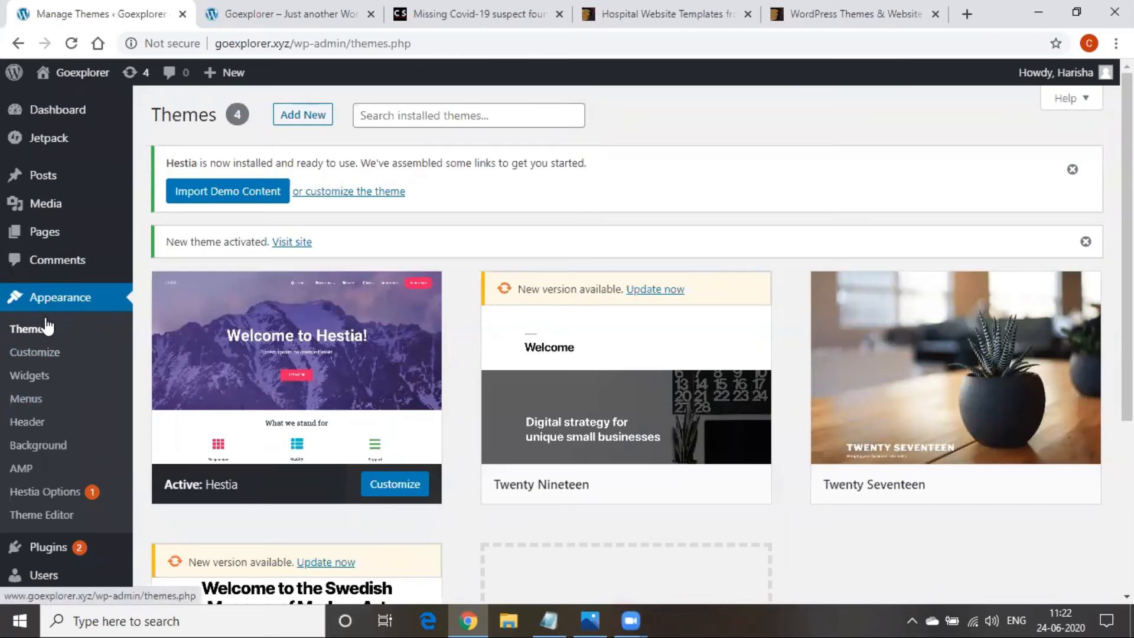
Open the Hestia Customizer, view its PRO features list, then go to Site Identity
click(42, 352)
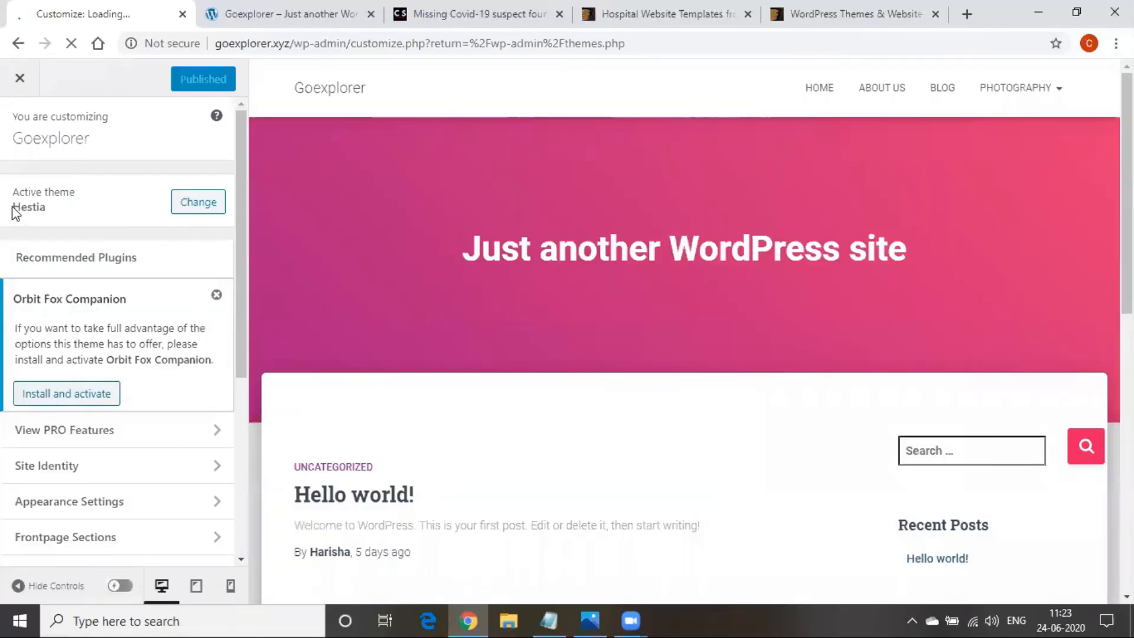
scroll(44, 257, down, 3)
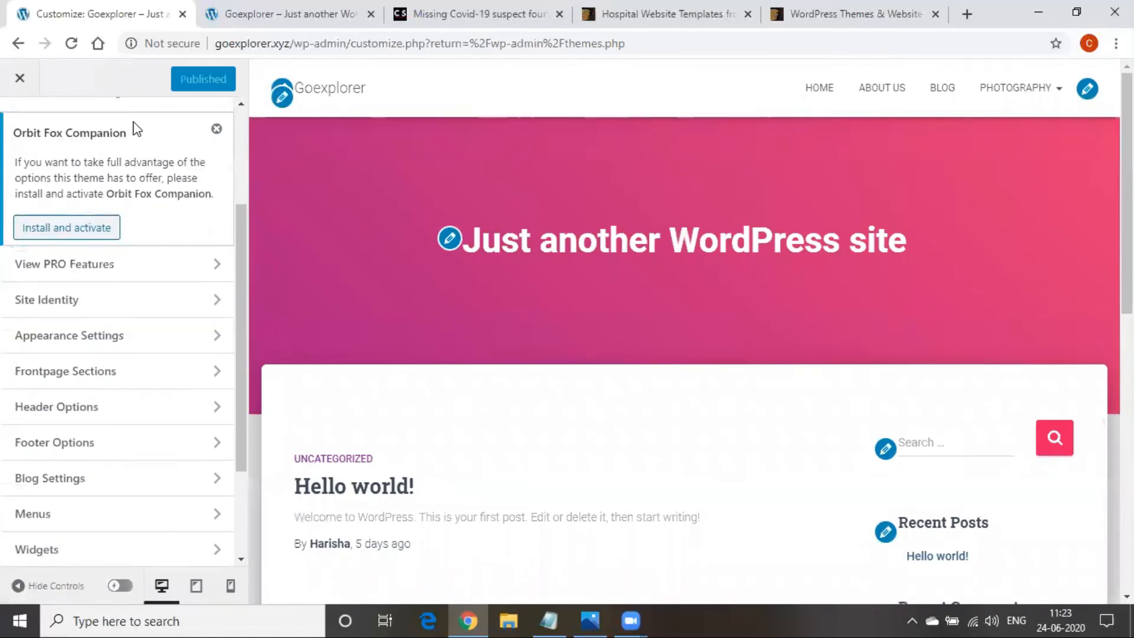
click(138, 269)
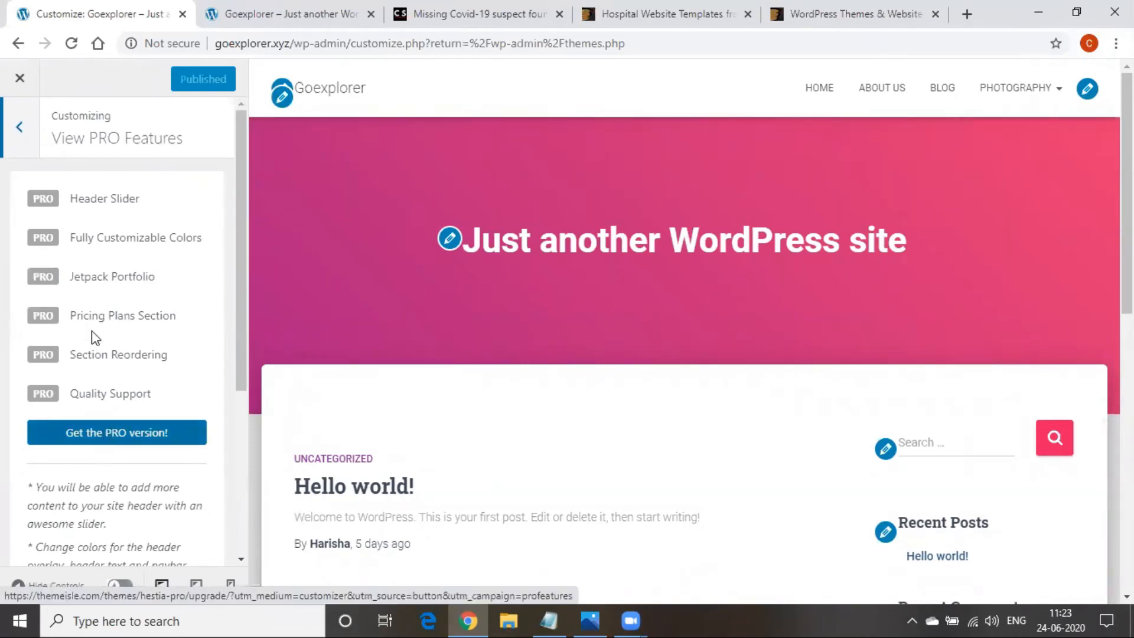
click(22, 129)
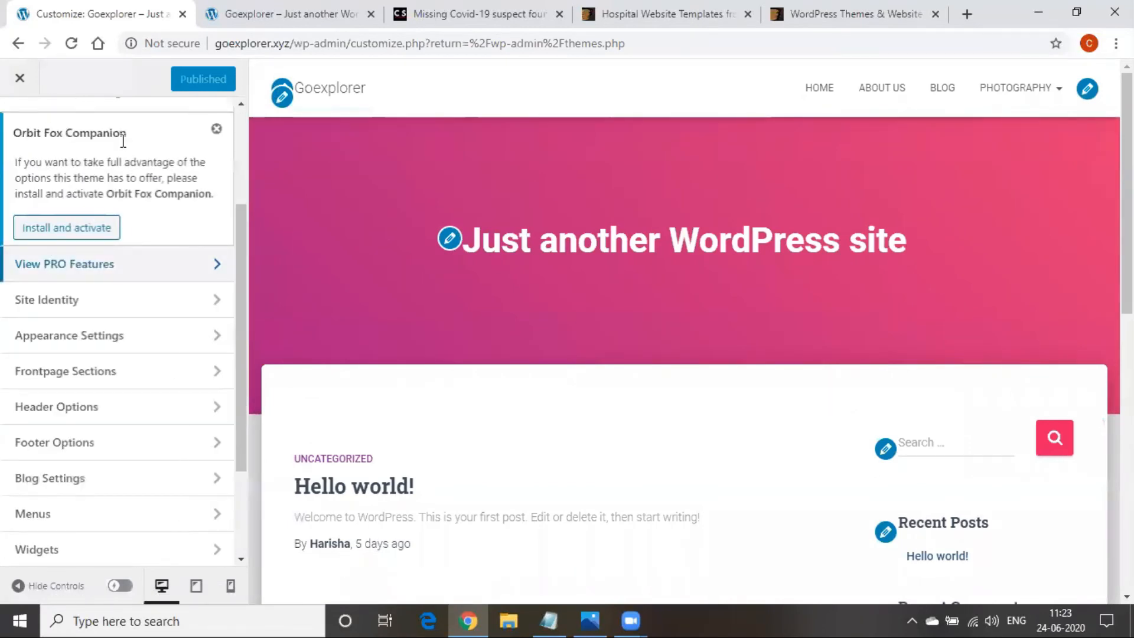
click(126, 299)
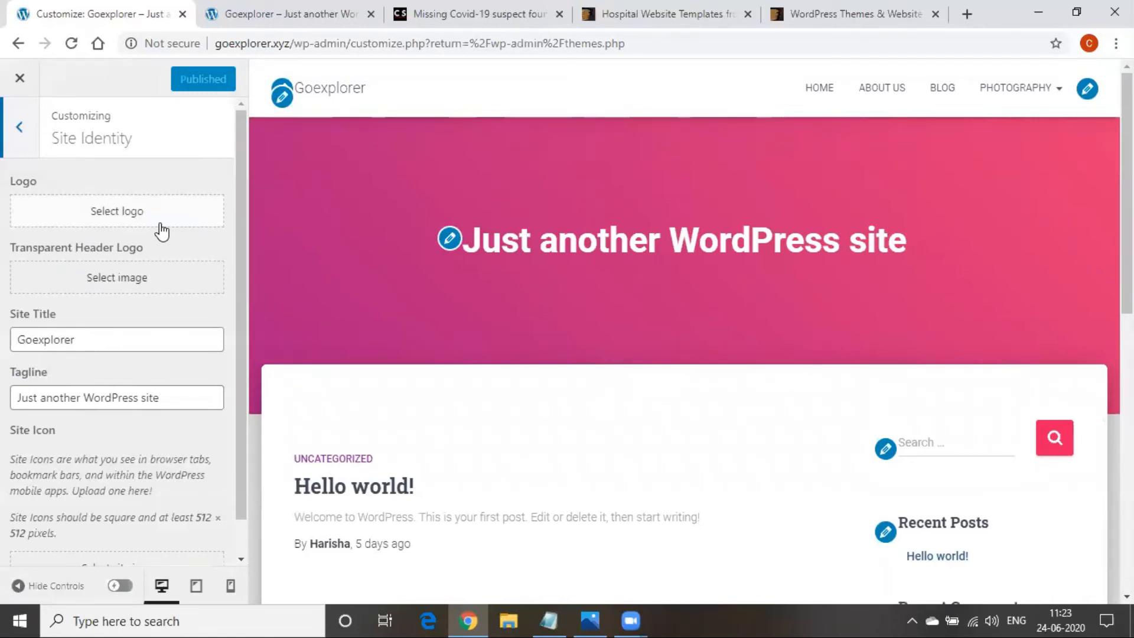
Upload Blog.jpeg from the Images folder through Select logo into the media library
click(161, 231)
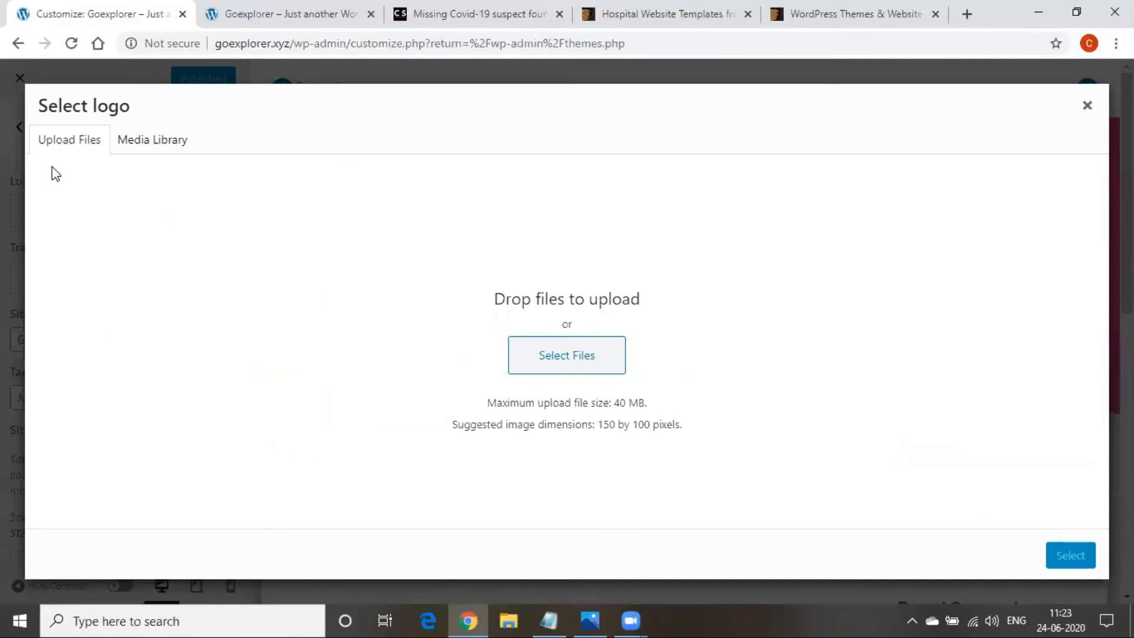
click(567, 369)
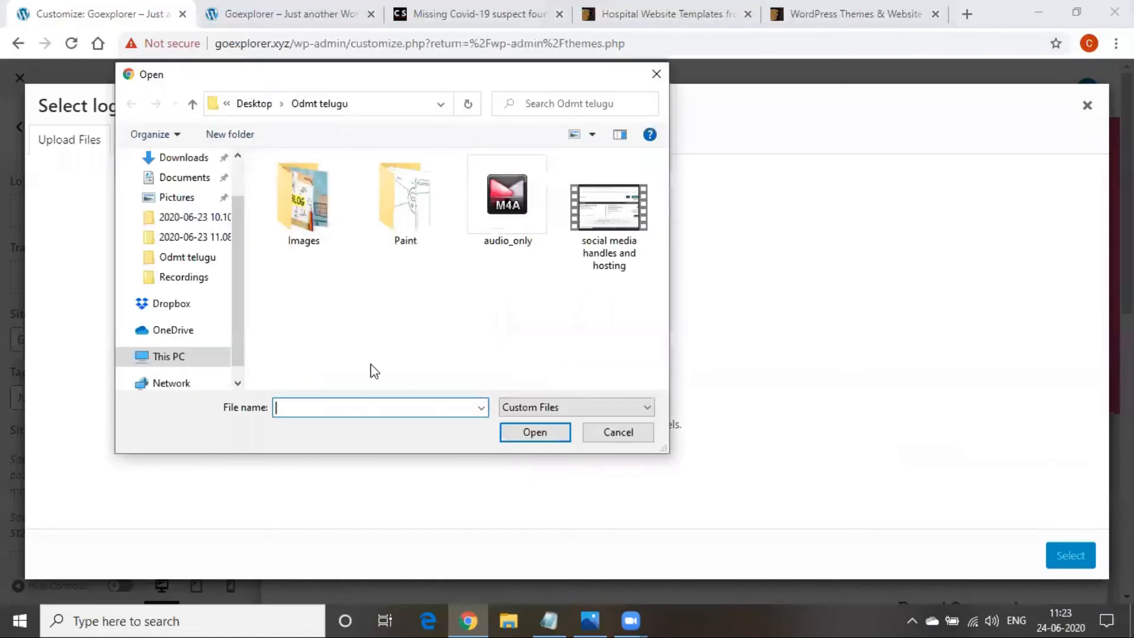
click(300, 217)
double_click(300, 217)
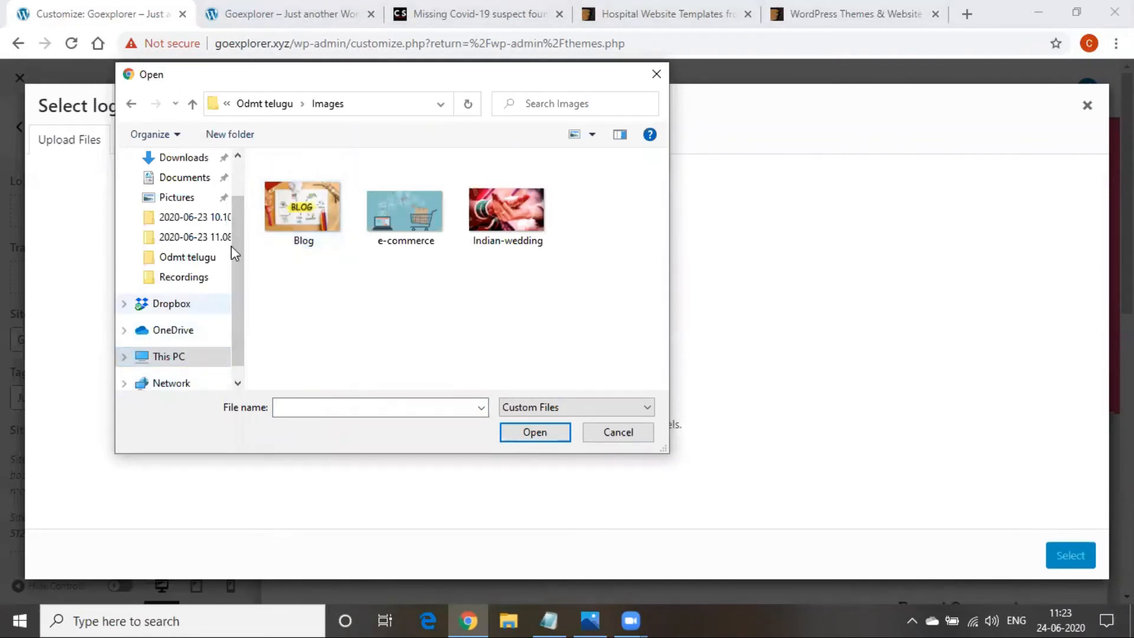
click(294, 219)
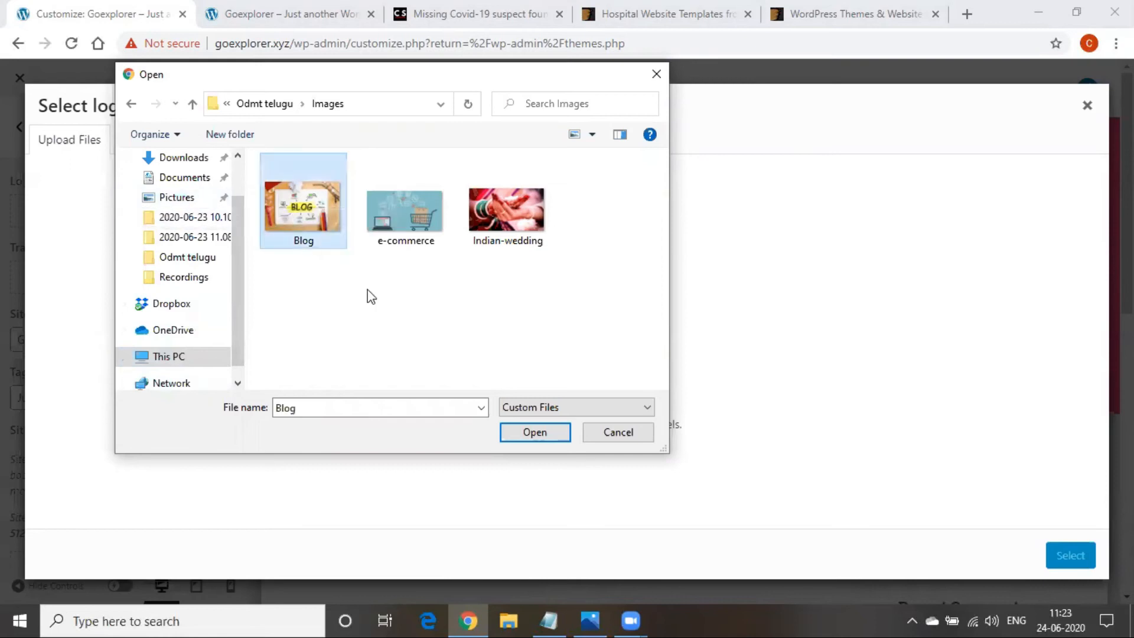
click(508, 435)
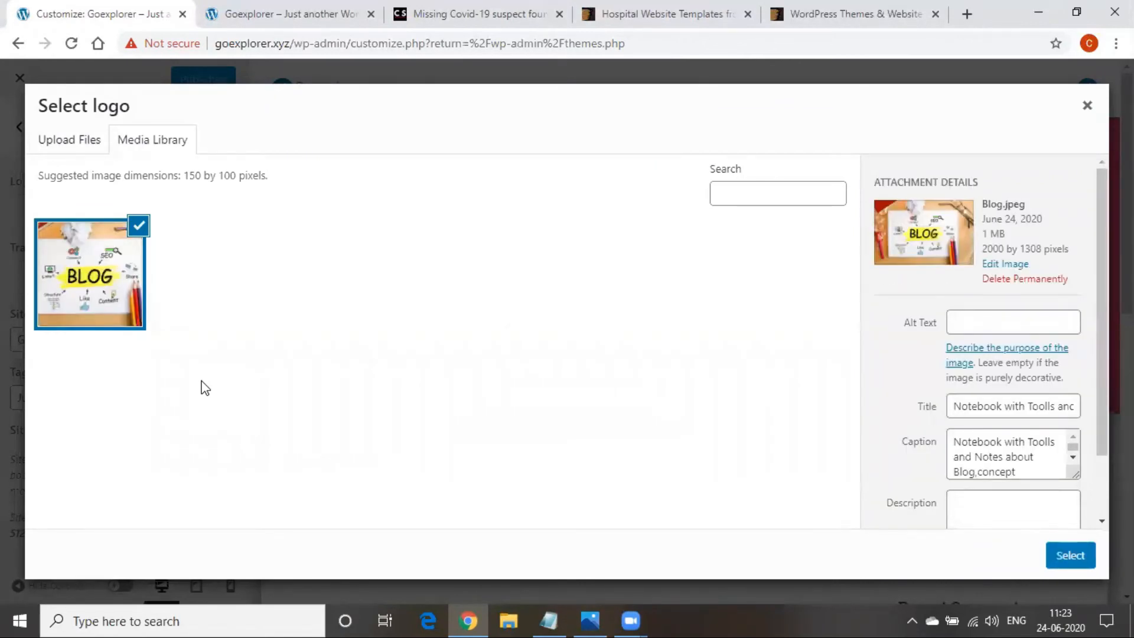
Select the uploaded Blog image from the media library as the site logo
click(1065, 561)
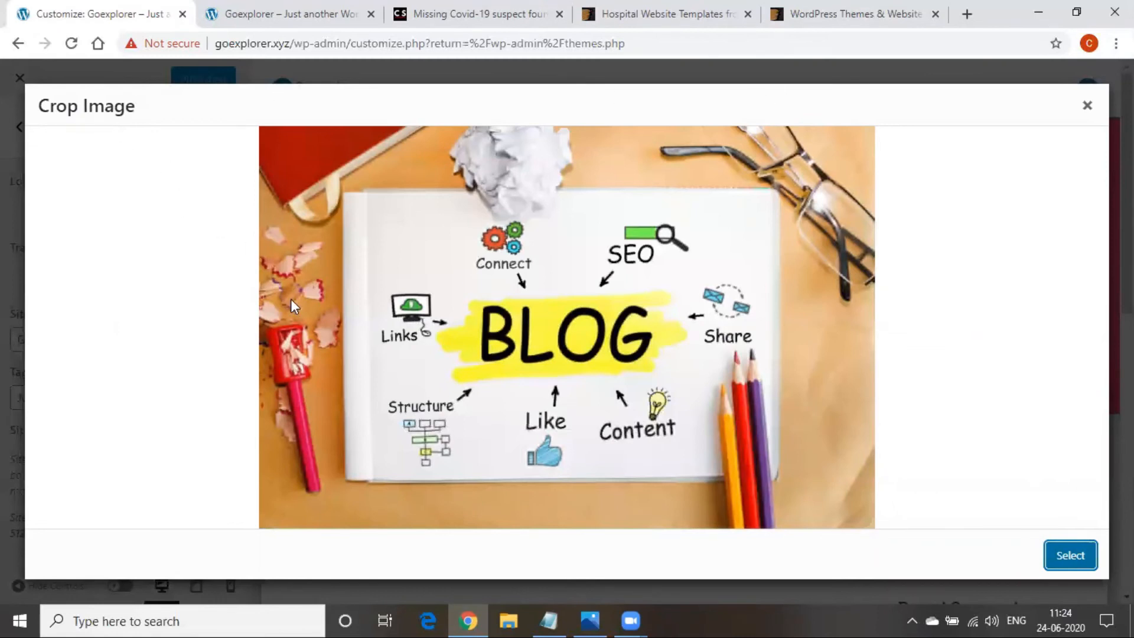
drag(319, 424, 433, 378)
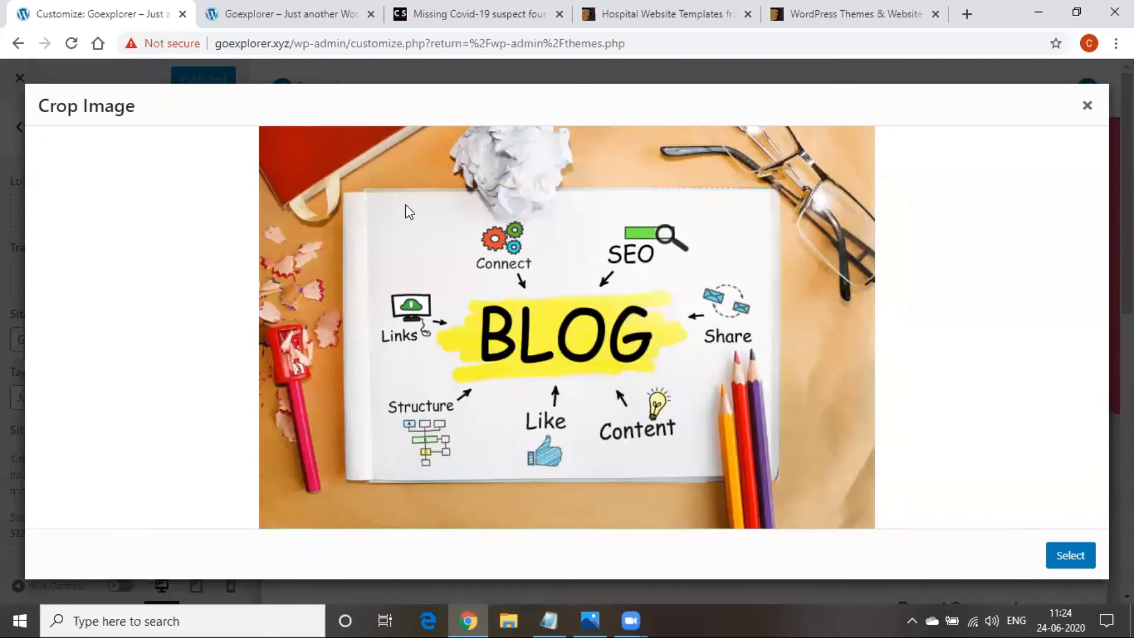
click(1076, 561)
Crop the Blog image with the crop area stretched over the whole picture
click(1071, 562)
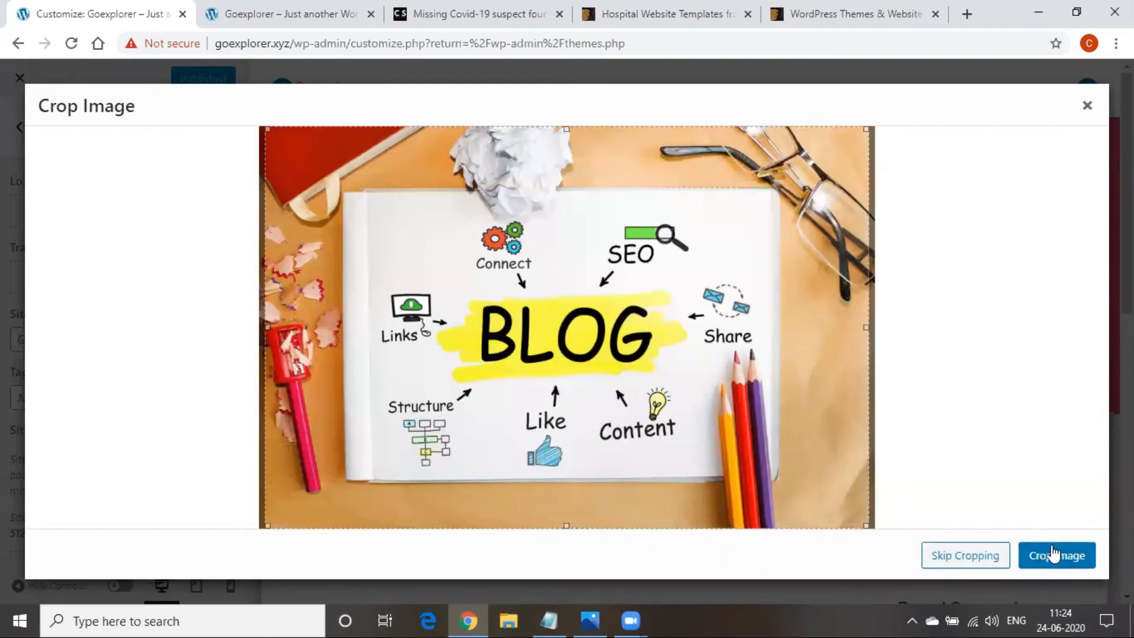
drag(877, 527, 766, 346)
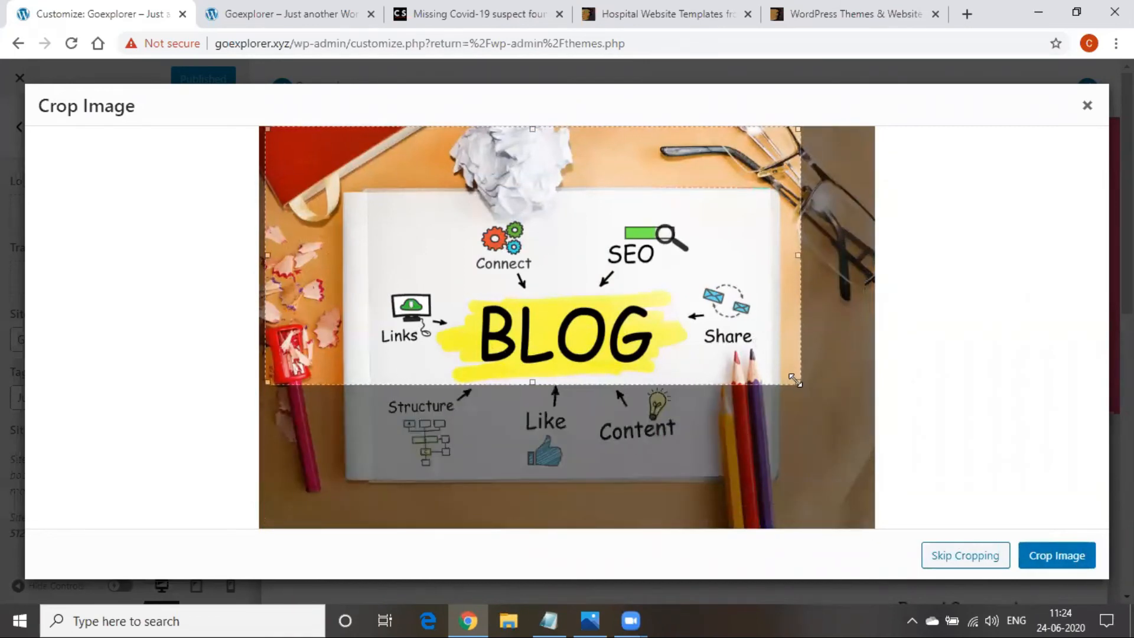
drag(801, 390, 878, 534)
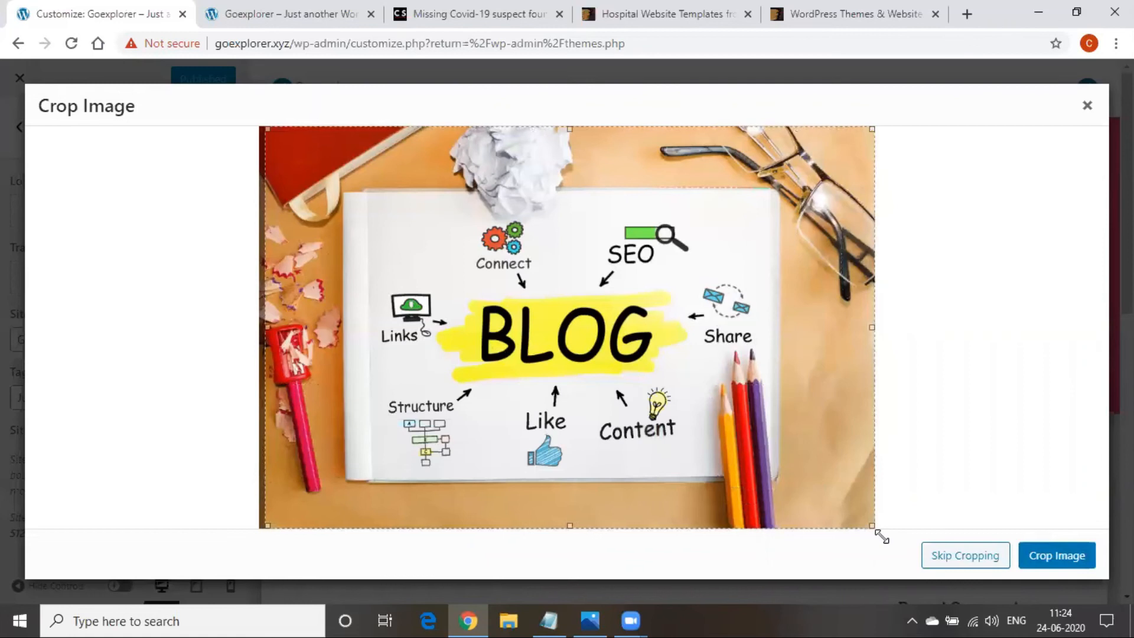
drag(266, 327, 248, 306)
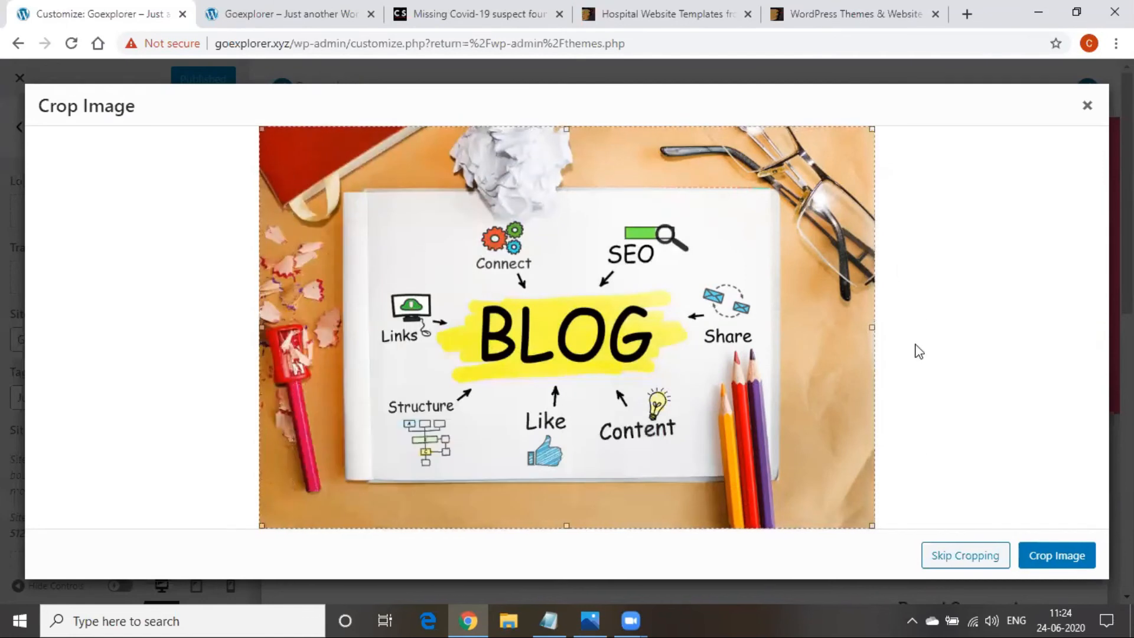
click(1030, 552)
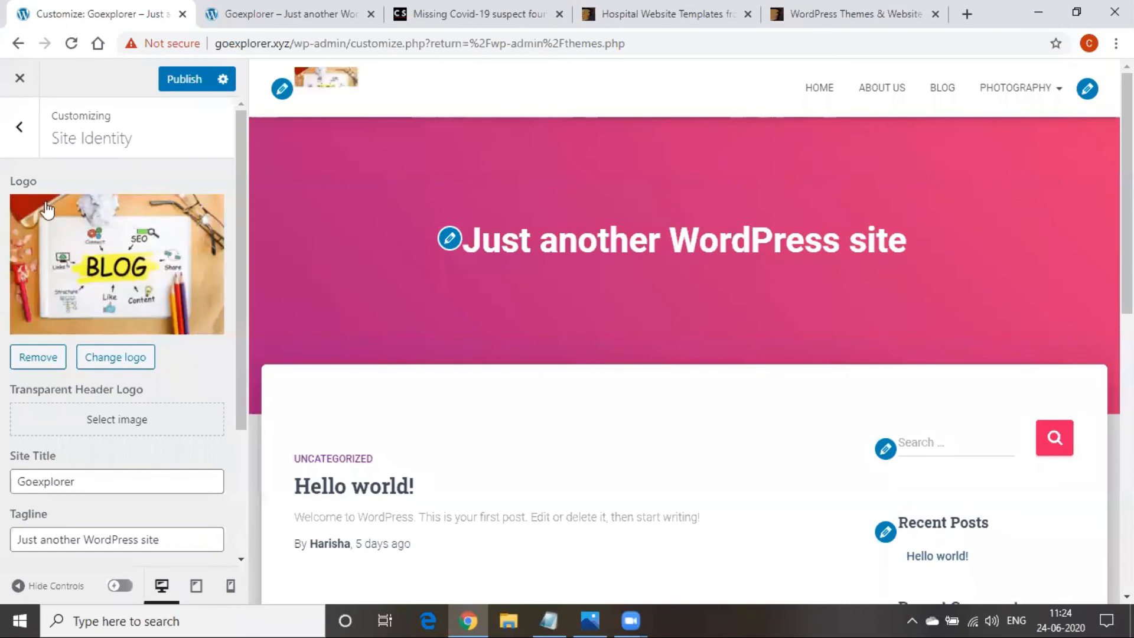
Scroll the Site Identity panel to confirm the Blog logo shows in the Goexplorer preview header
scroll(156, 280, down, 3)
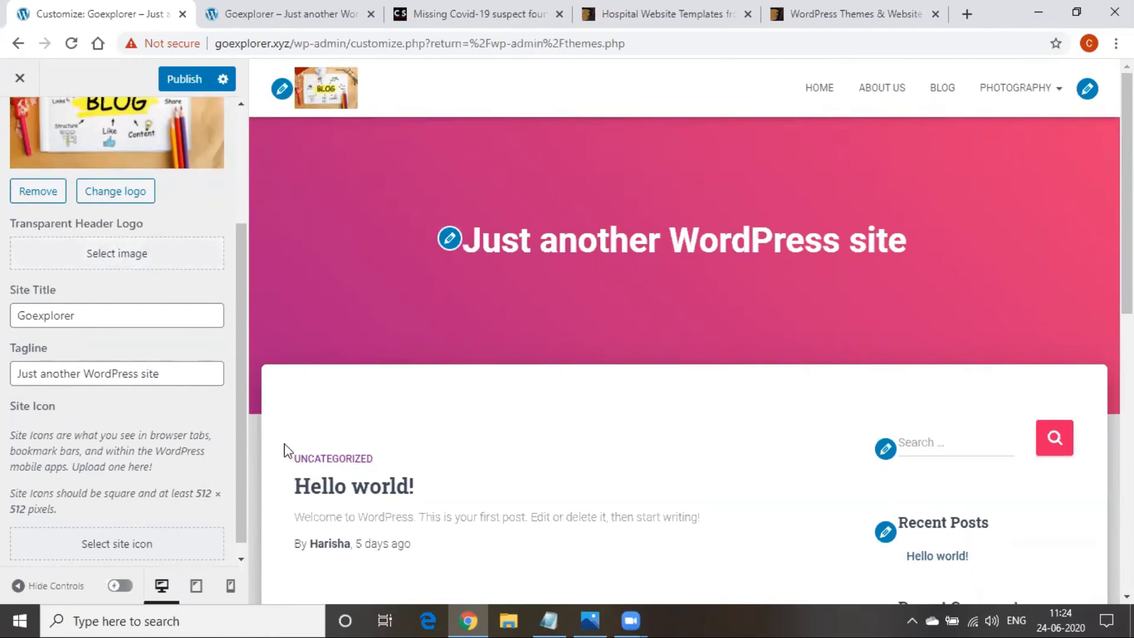
scroll(50, 434, up, 3)
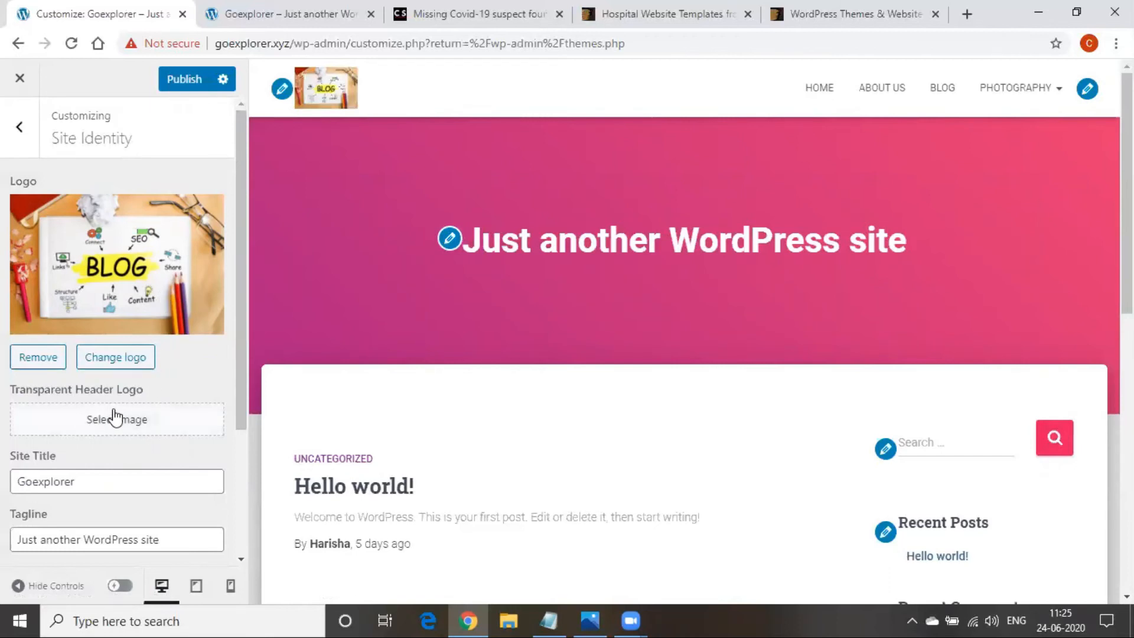
Compare the Customizer's Site Identity with the live site's tagline 'Just another WordPress site'
scroll(114, 413, down, 3)
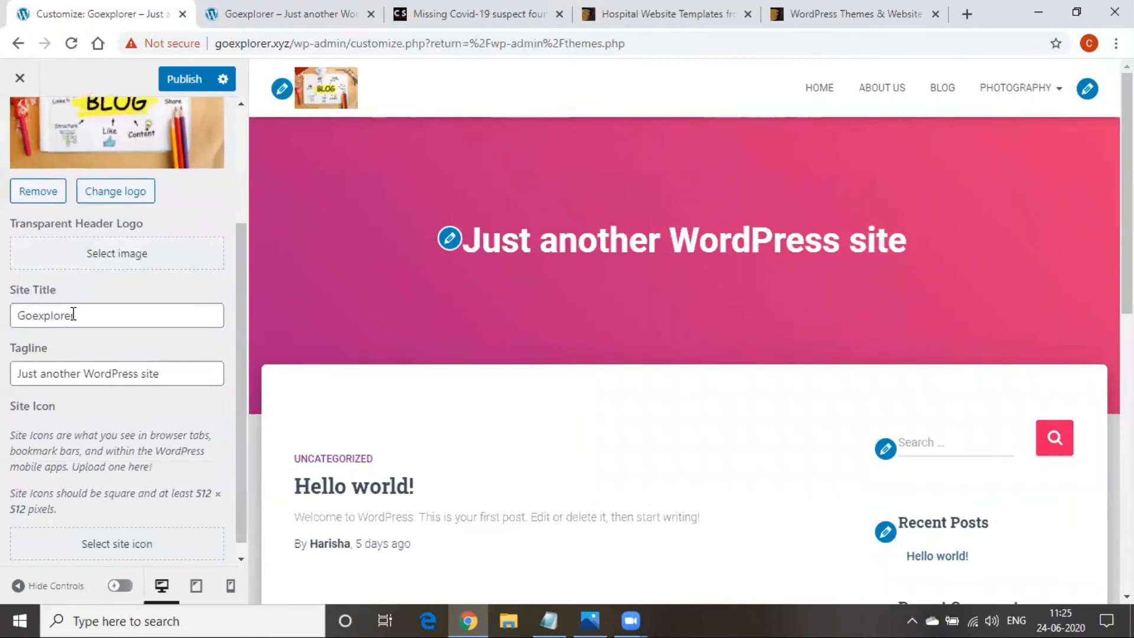
click(73, 314)
click(356, 163)
click(298, 11)
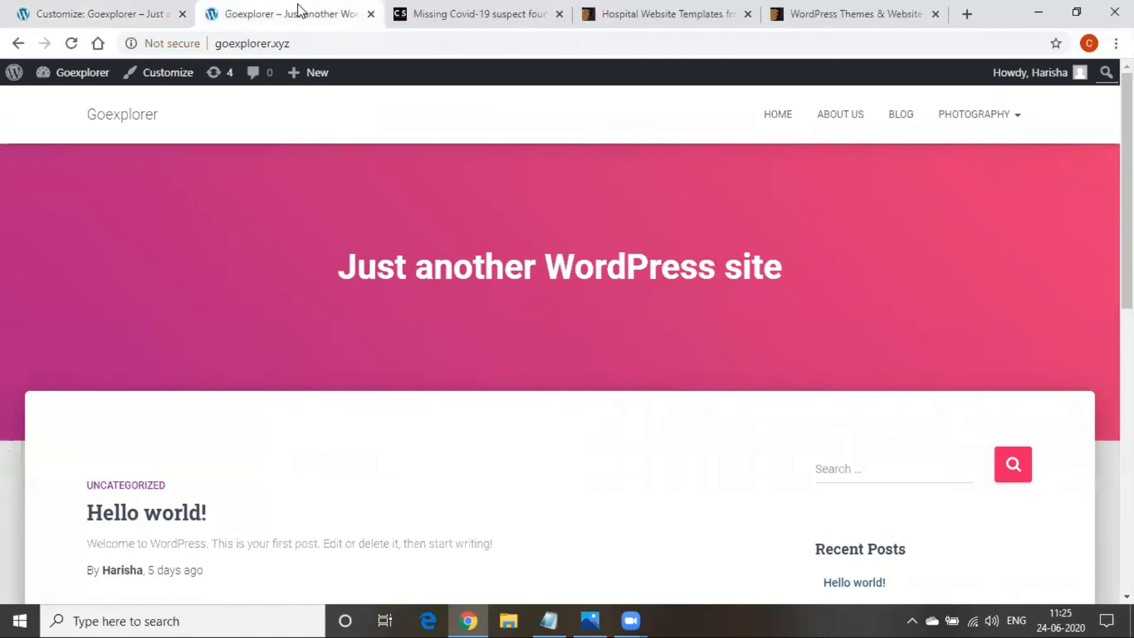
click(118, 10)
scroll(147, 410, down, 1)
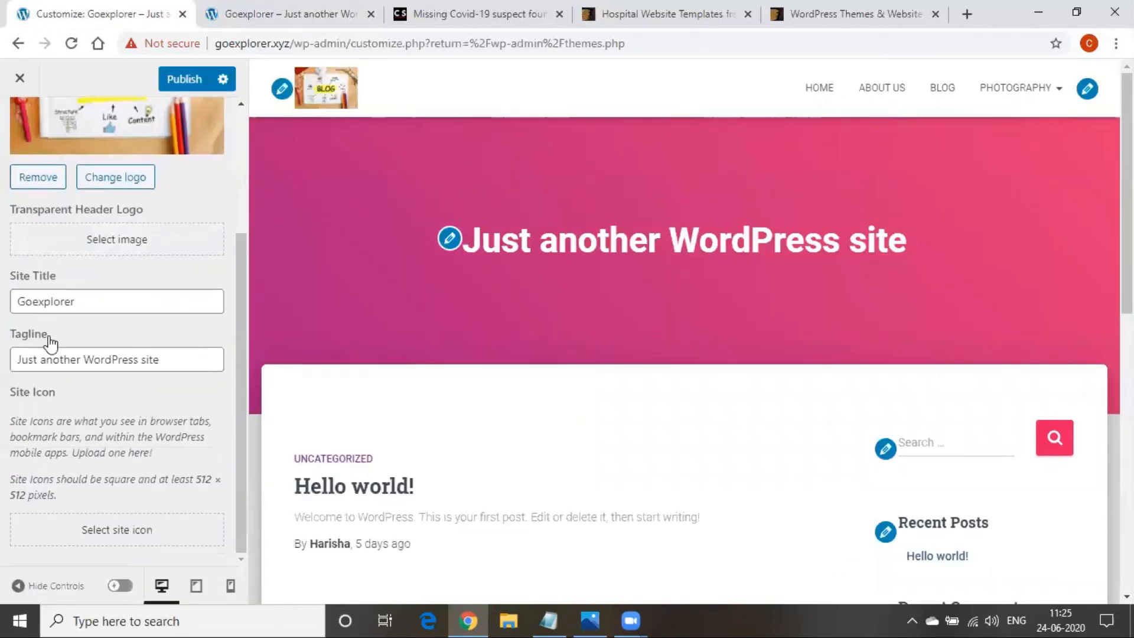
click(222, 15)
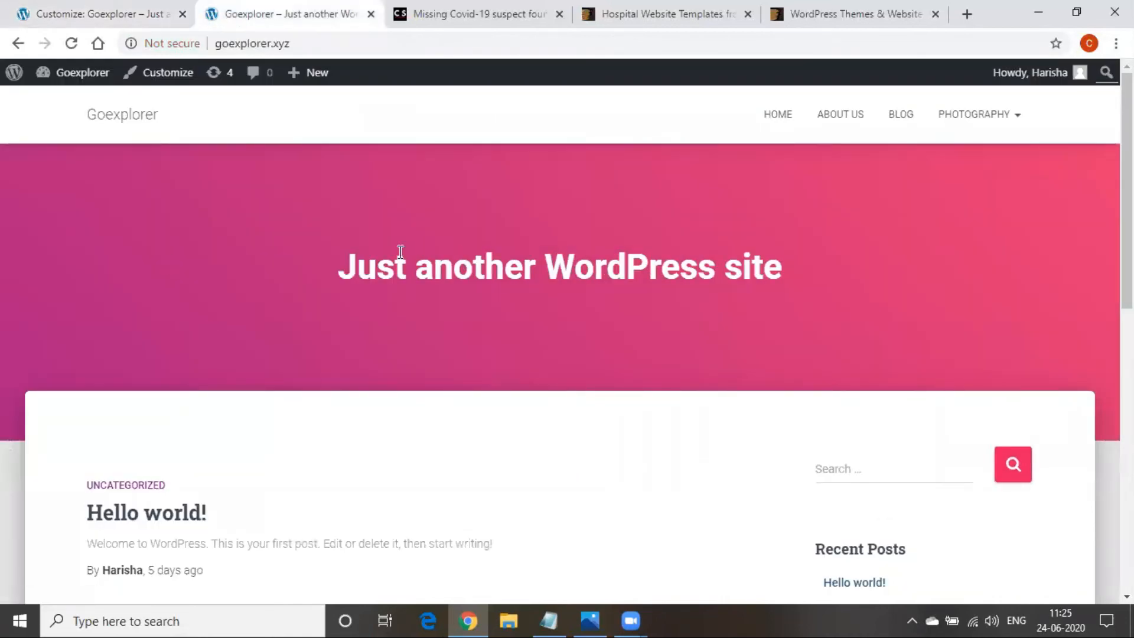
drag(346, 266, 632, 253)
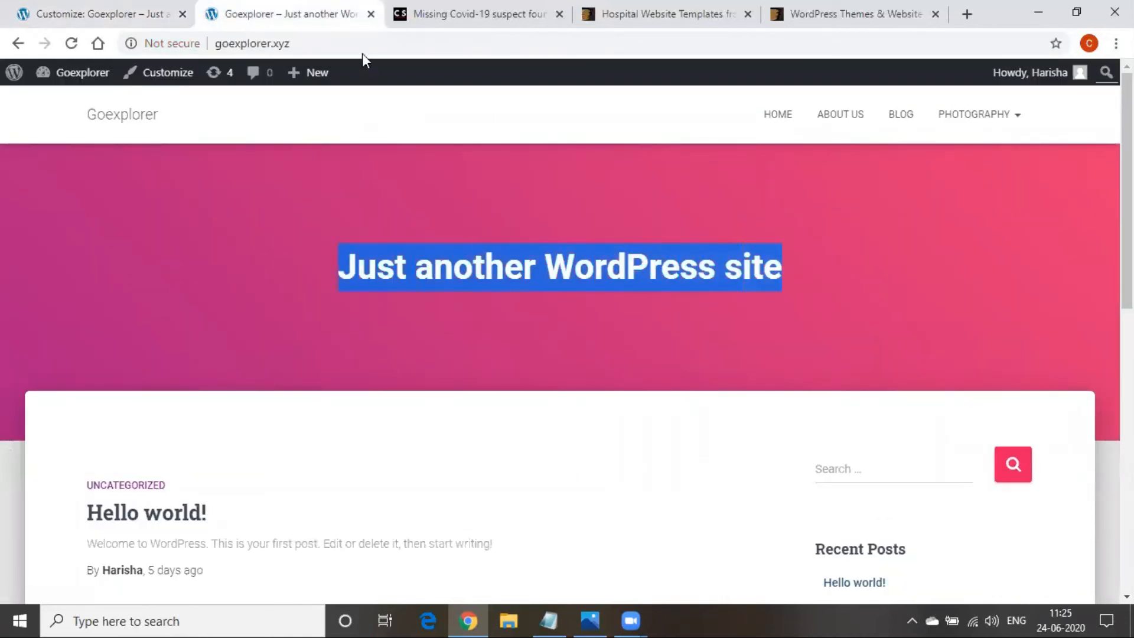
click(136, 15)
Replace the tagline with 'explore things', then capitalise it to 'Explore Things'
click(195, 354)
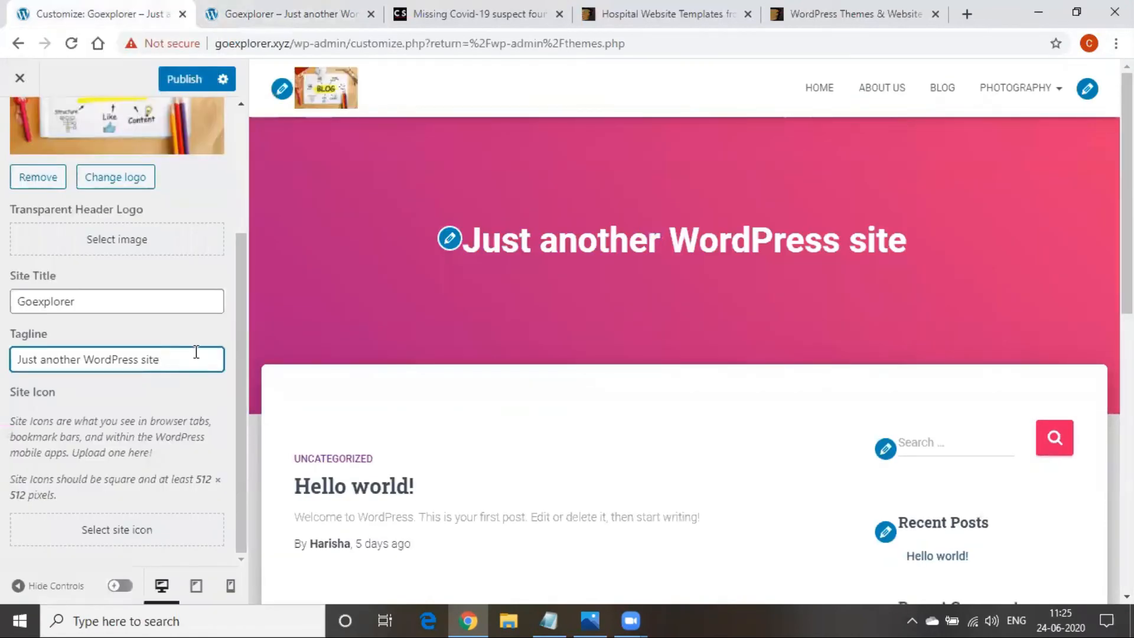
key(BackSpace)
key(BackSpace)
key(BackSpace)
key(BackSpace)
key(BackSpace)
key(BackSpace)
key(BackSpace)
key(BackSpace)
key(BackSpace)
key(BackSpace)
key(BackSpace)
key(BackSpace)
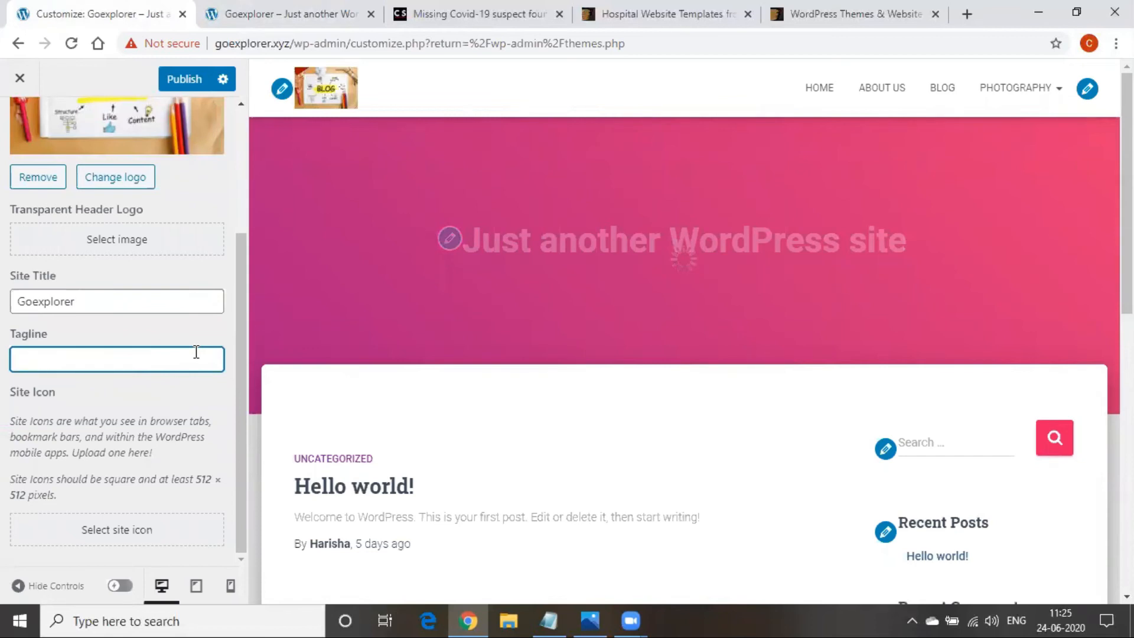
text(explore things)
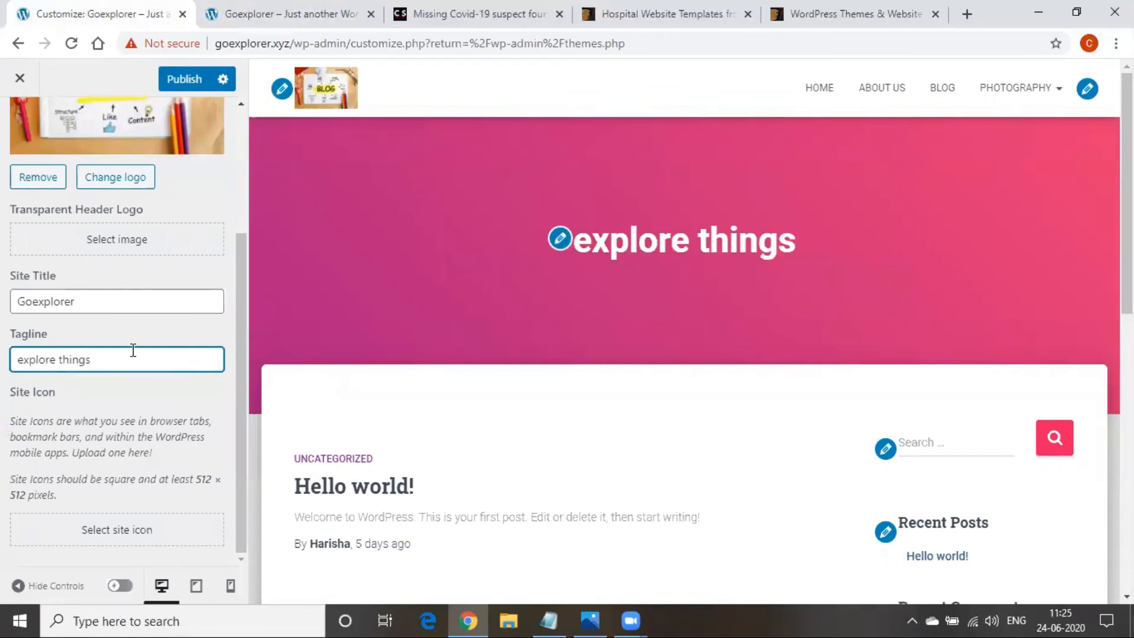
click(65, 359)
key(BackSpace)
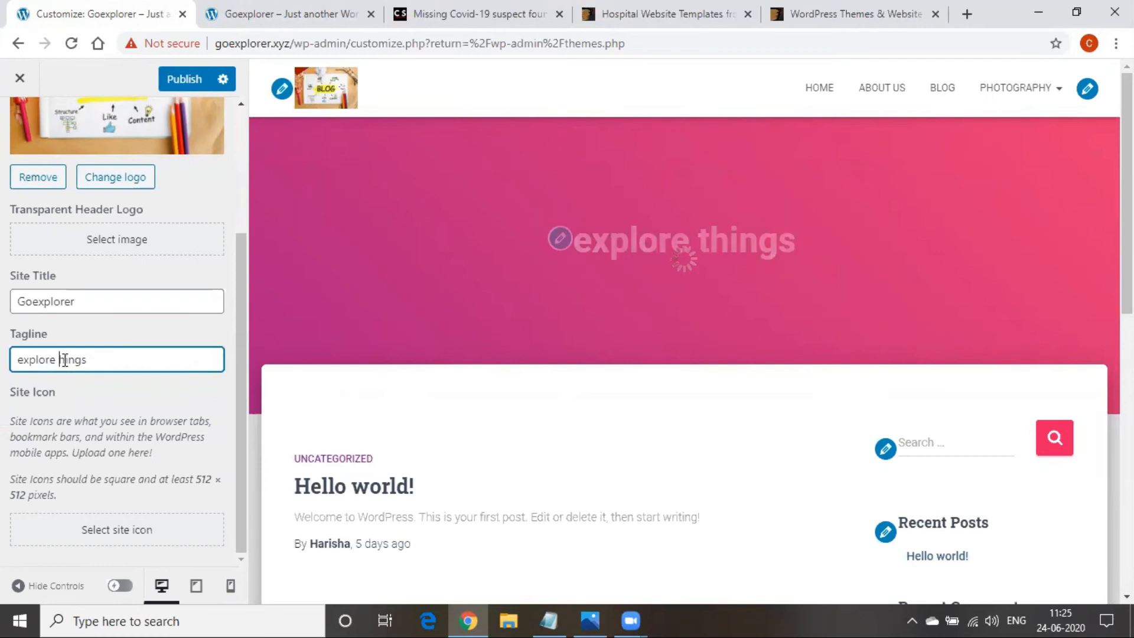
text(T)
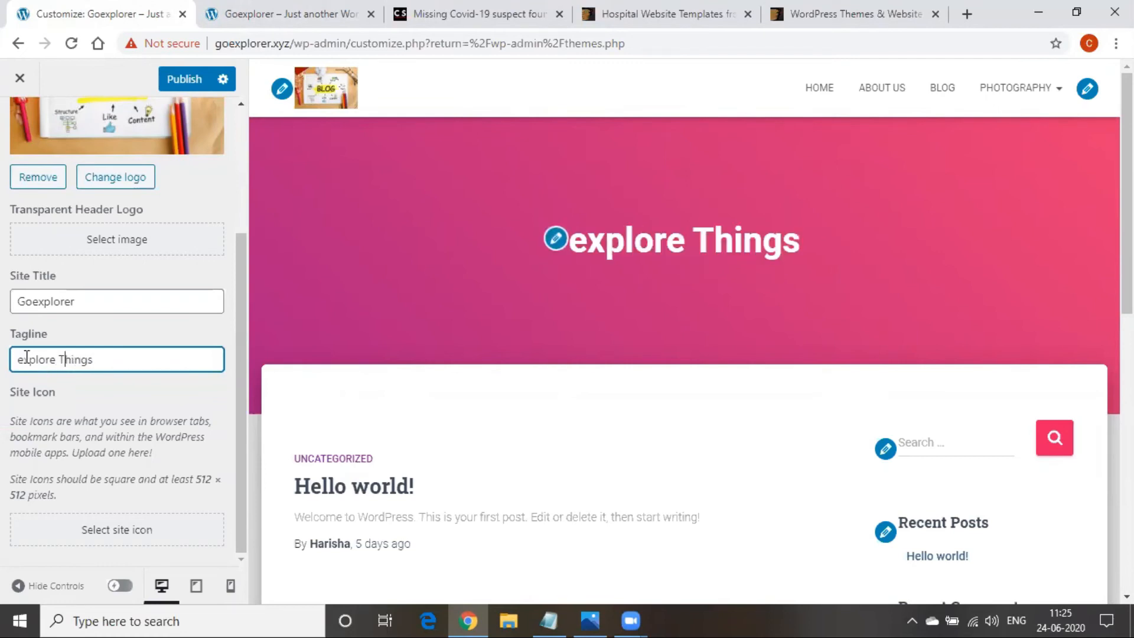
click(26, 359)
key(BackSpace)
text(E)
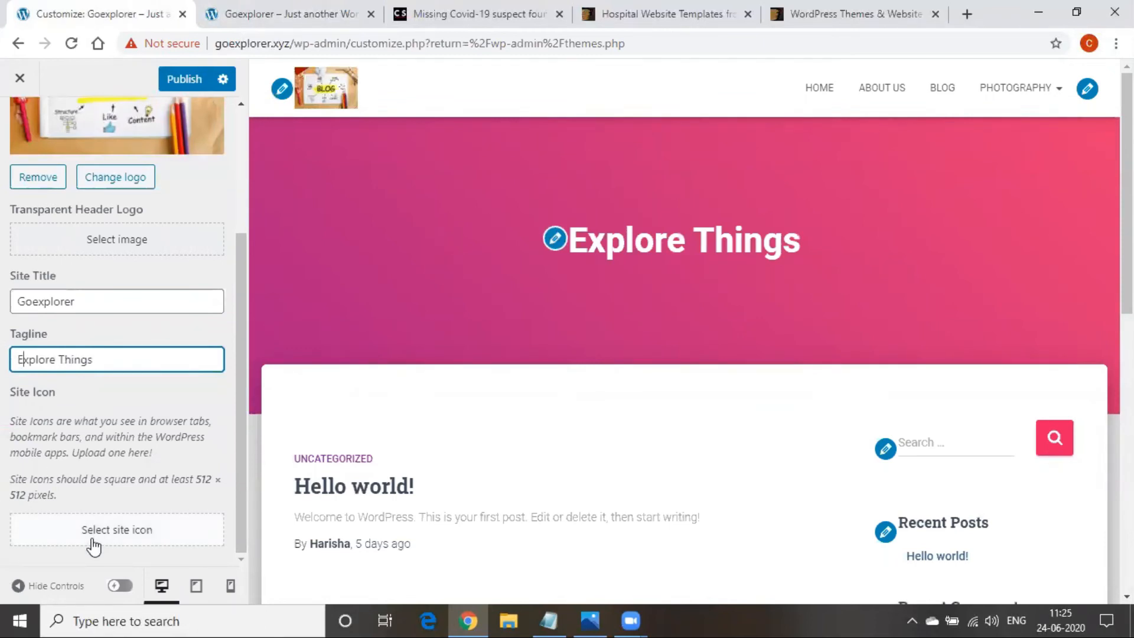
scroll(93, 543, up, 3)
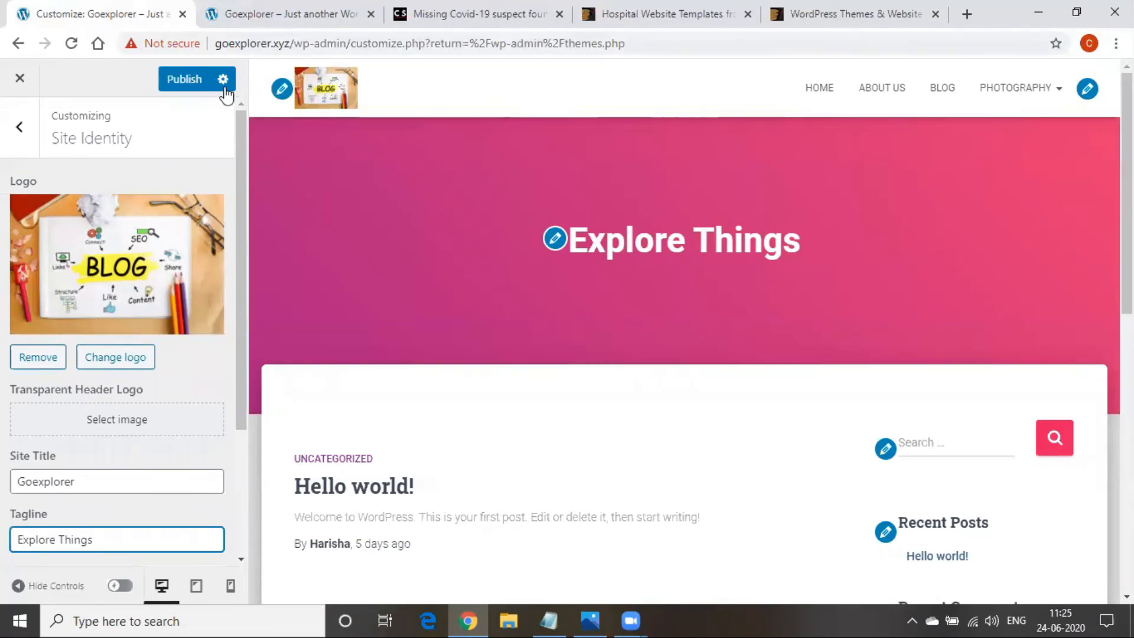
Publish the change and reload the live site to confirm 'Explore Things' shows
click(183, 75)
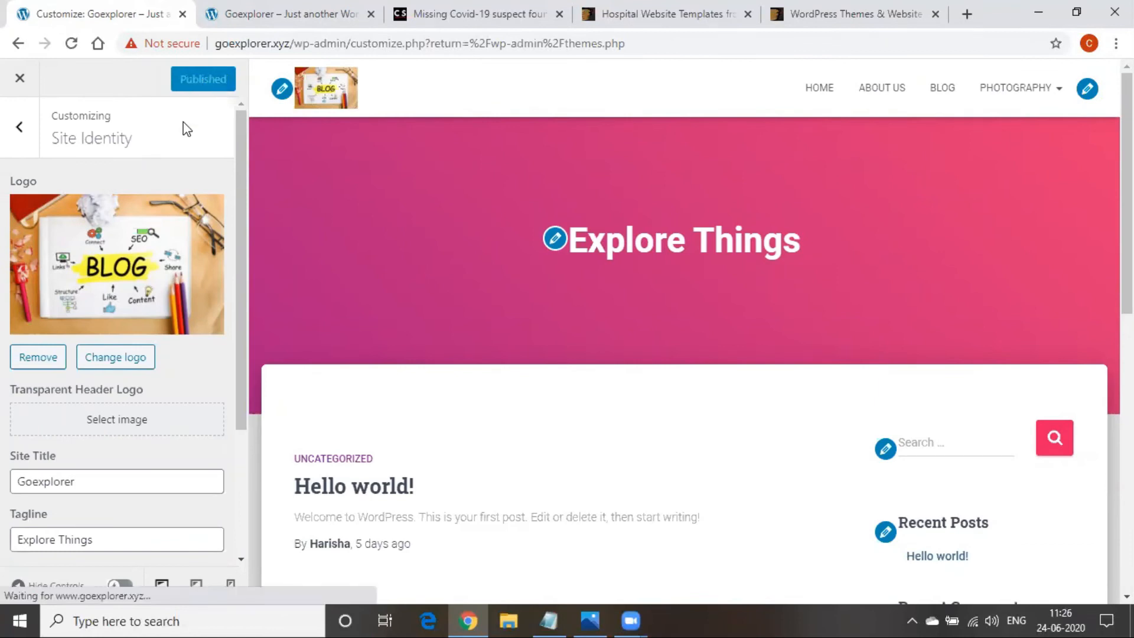
click(258, 9)
click(361, 46)
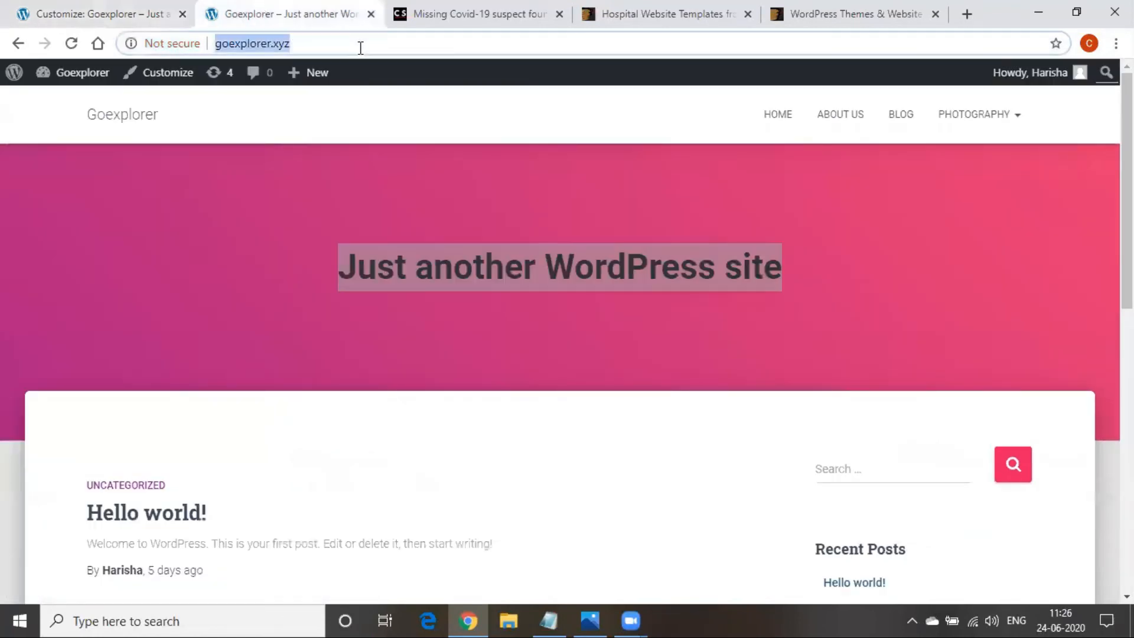
key(Return)
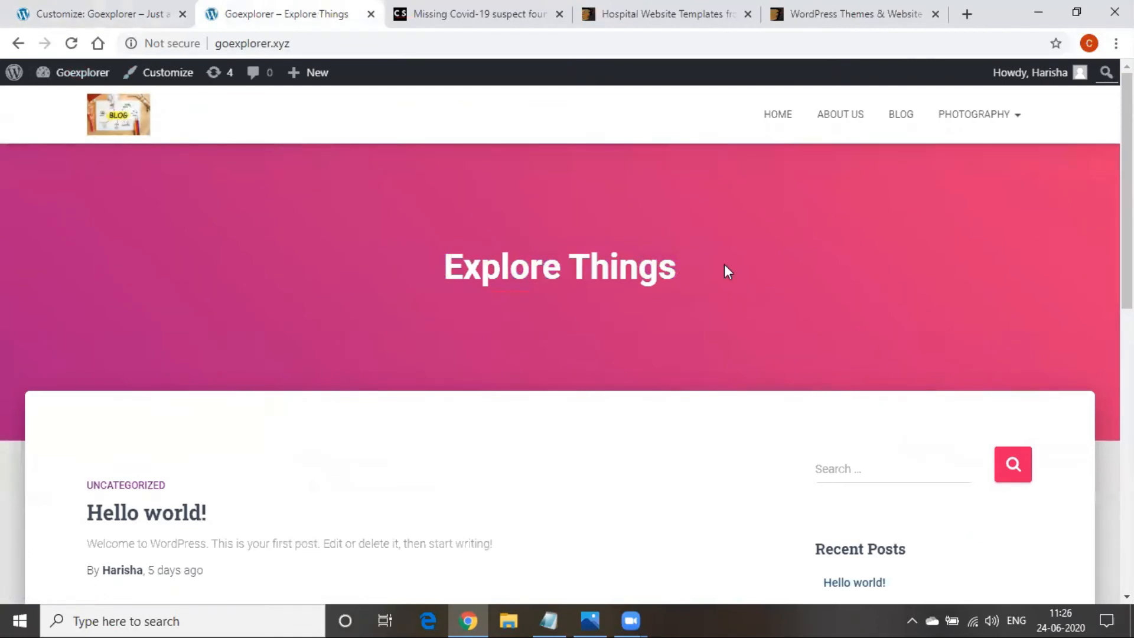
scroll(575, 292, down, 5)
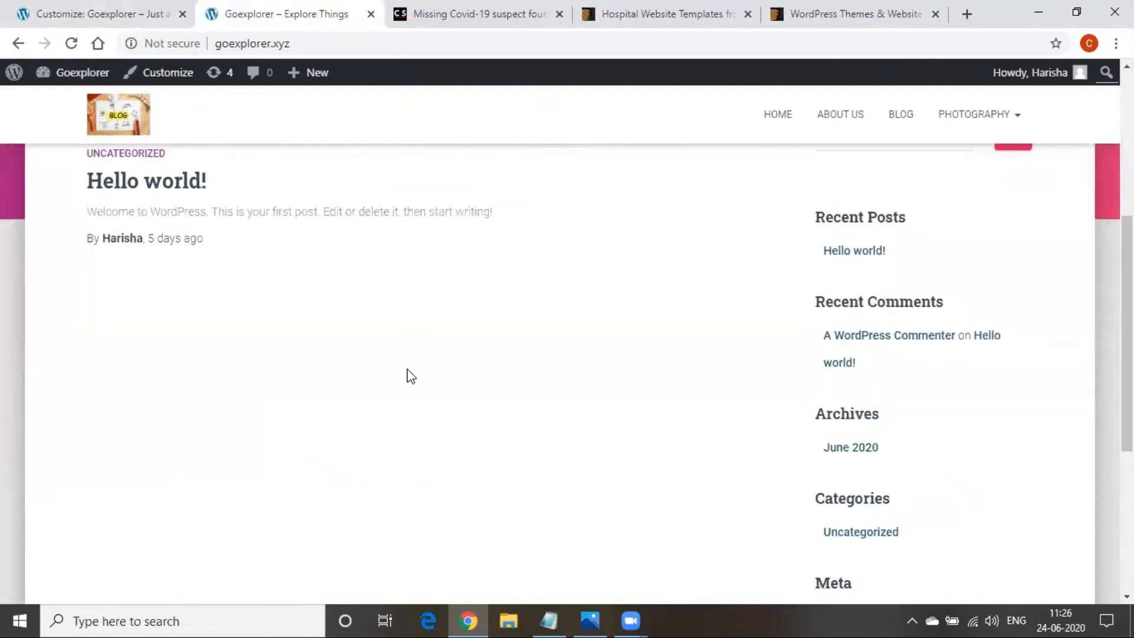
scroll(408, 375, up, 5)
click(83, 10)
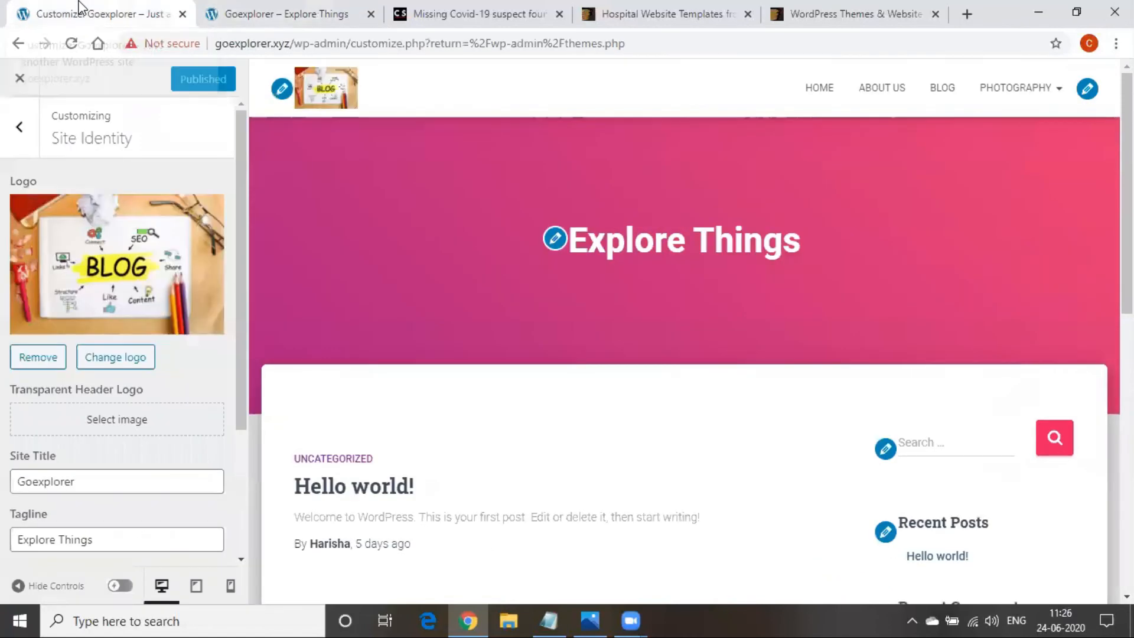
In General Settings, try the left-sidebar Page Sidebar Layout, then restore no sidebar
click(24, 127)
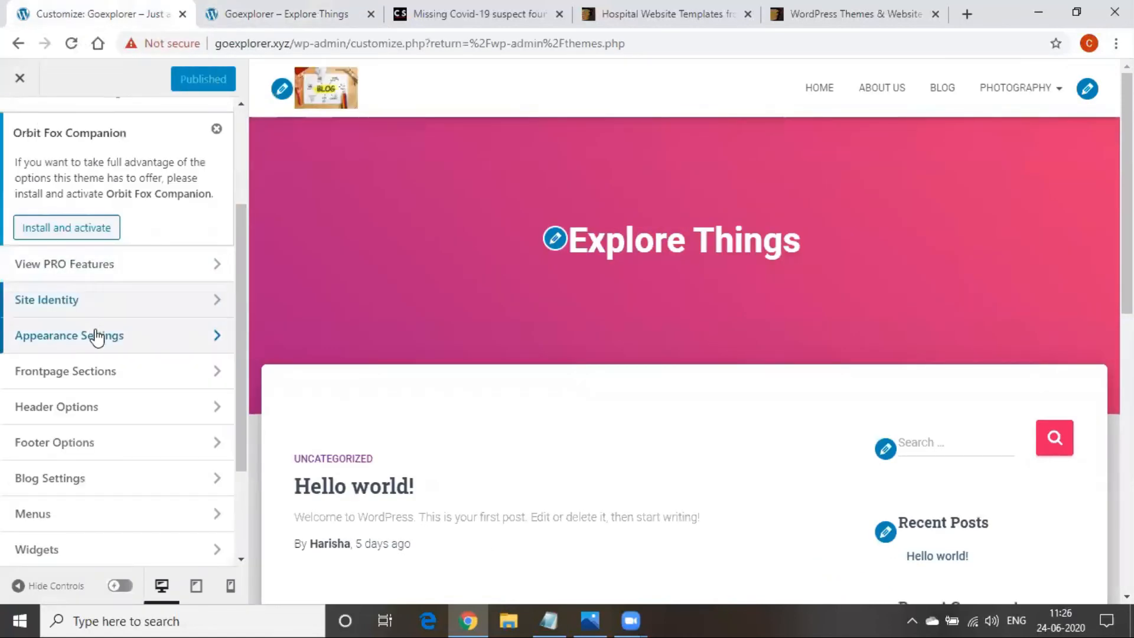
click(97, 338)
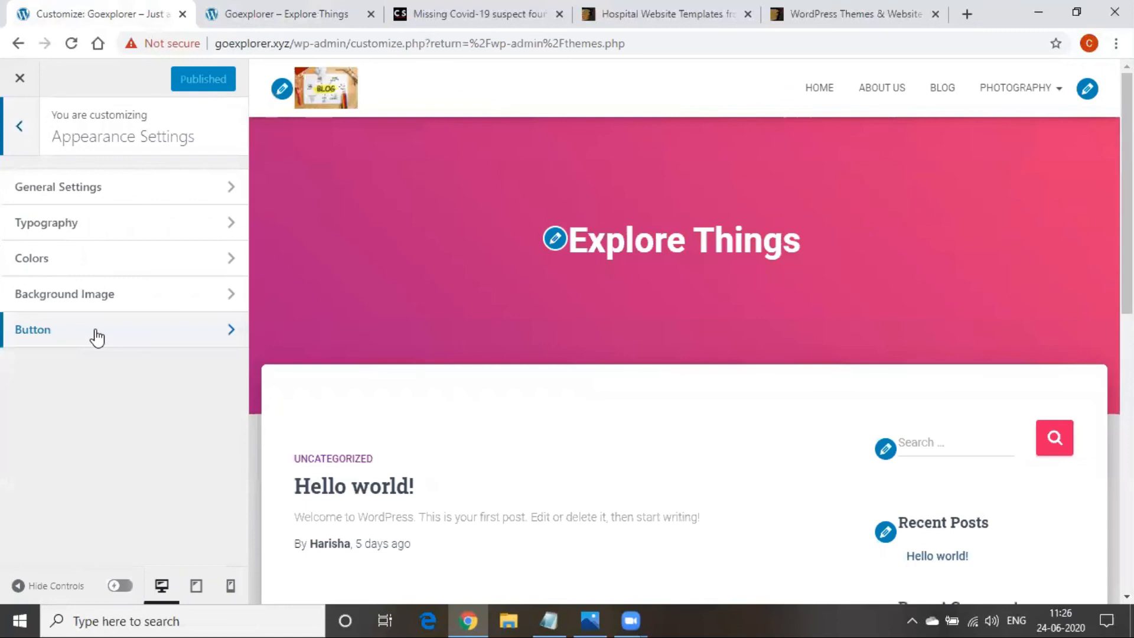
click(88, 189)
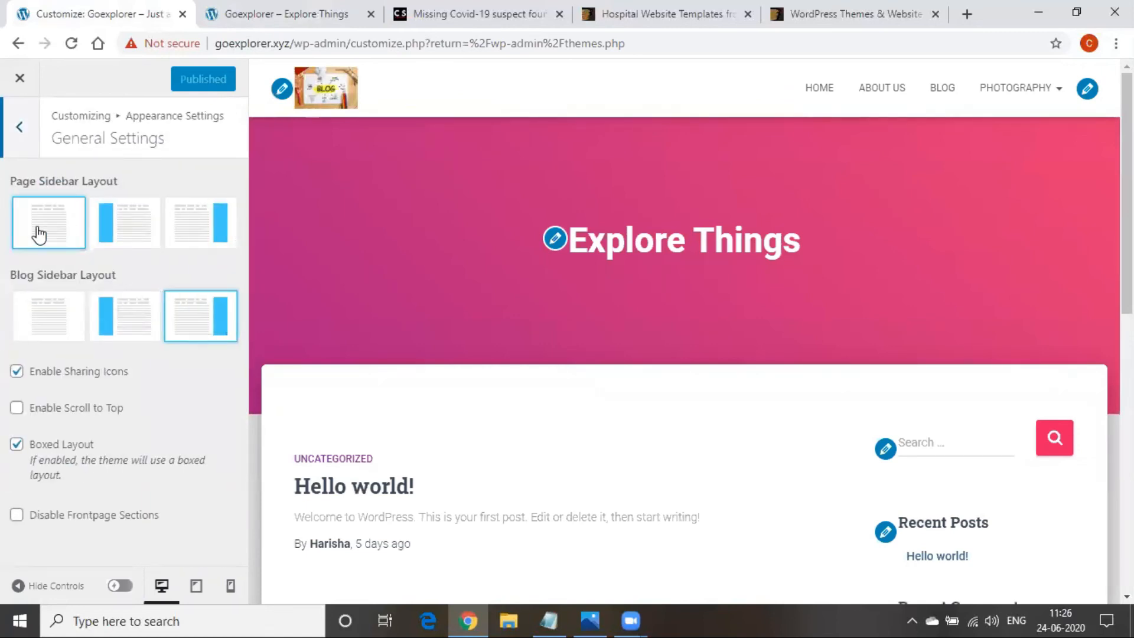
click(125, 232)
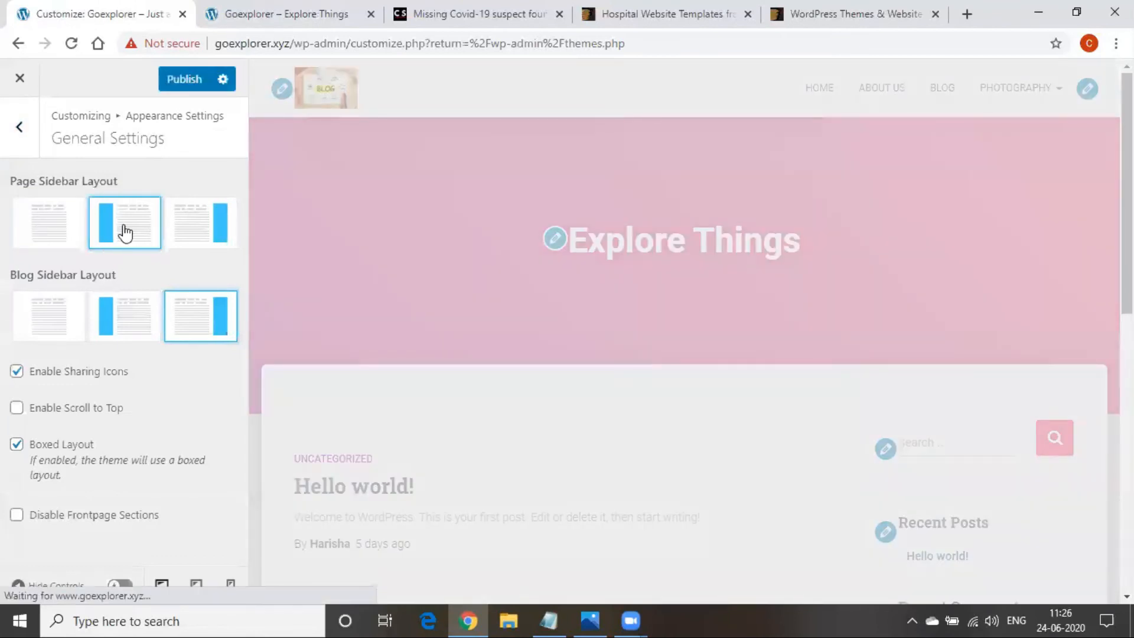
click(73, 232)
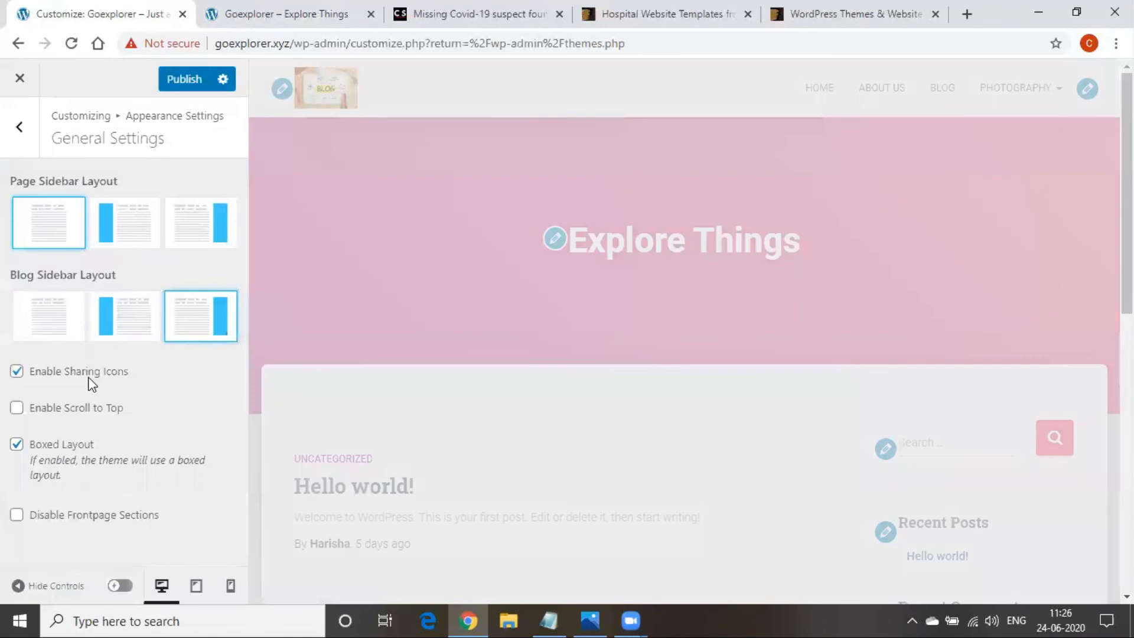
click(19, 127)
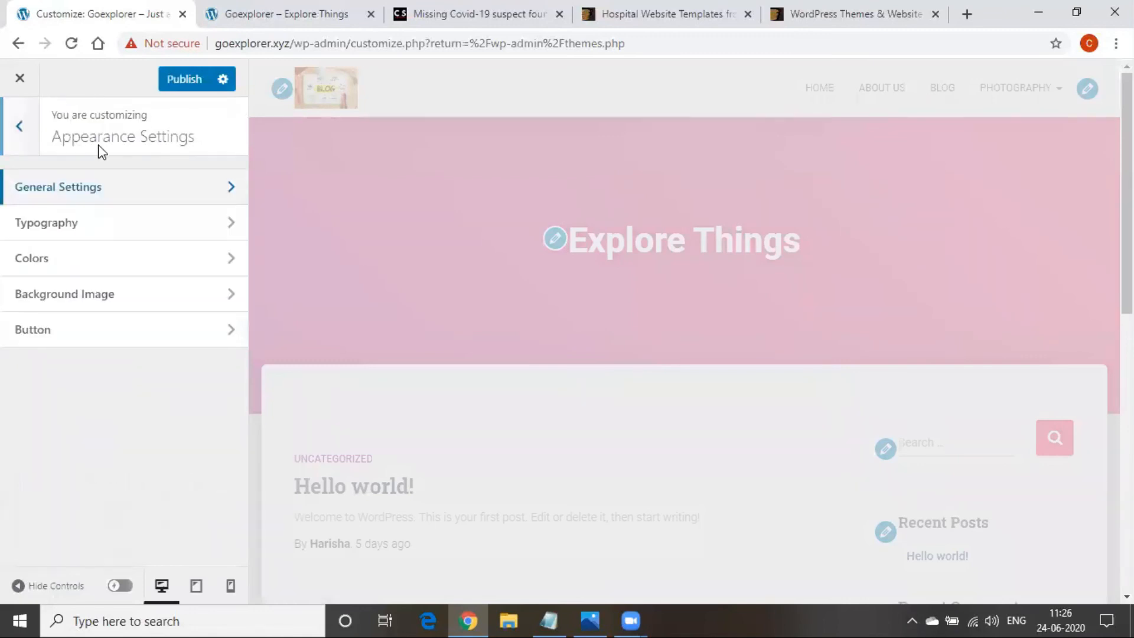
In Typography Font Size, set Big Title Section to +1 and Section Title to +5
click(145, 226)
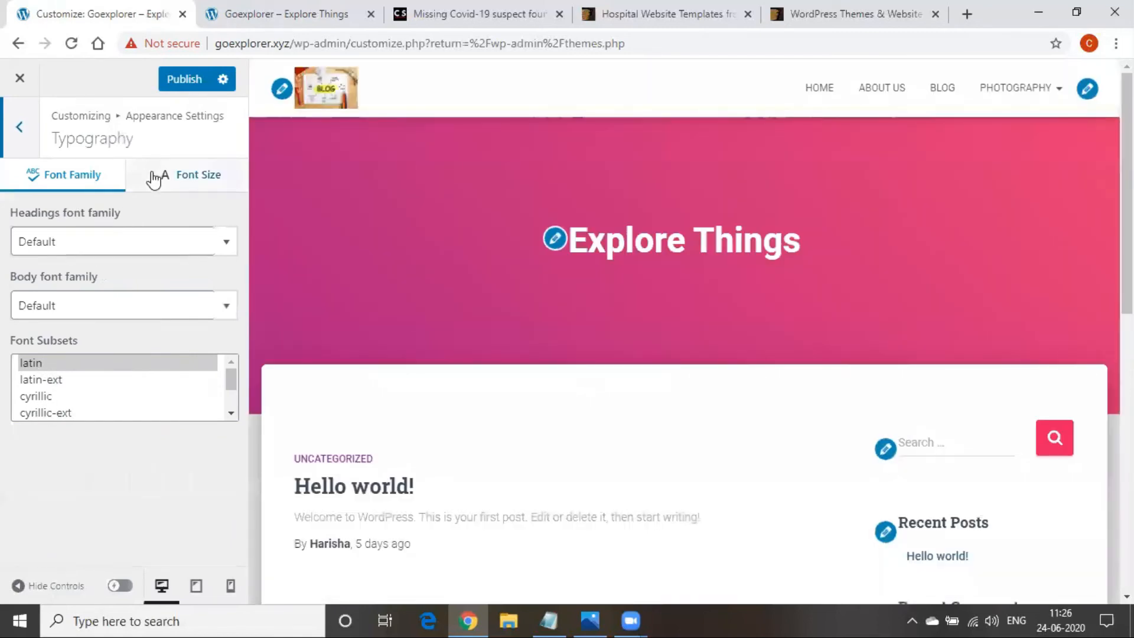
click(154, 180)
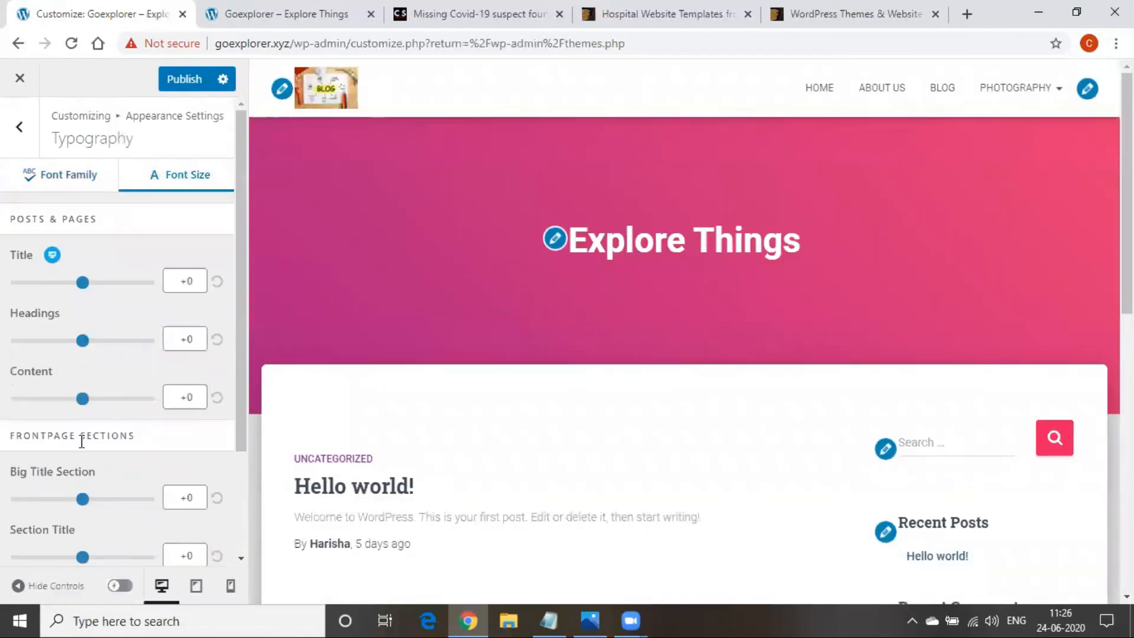
mouse_move(85, 288)
mouse_down()
mouse_move(140, 286)
mouse_move(83, 290)
mouse_up()
scroll(109, 387, down, 2)
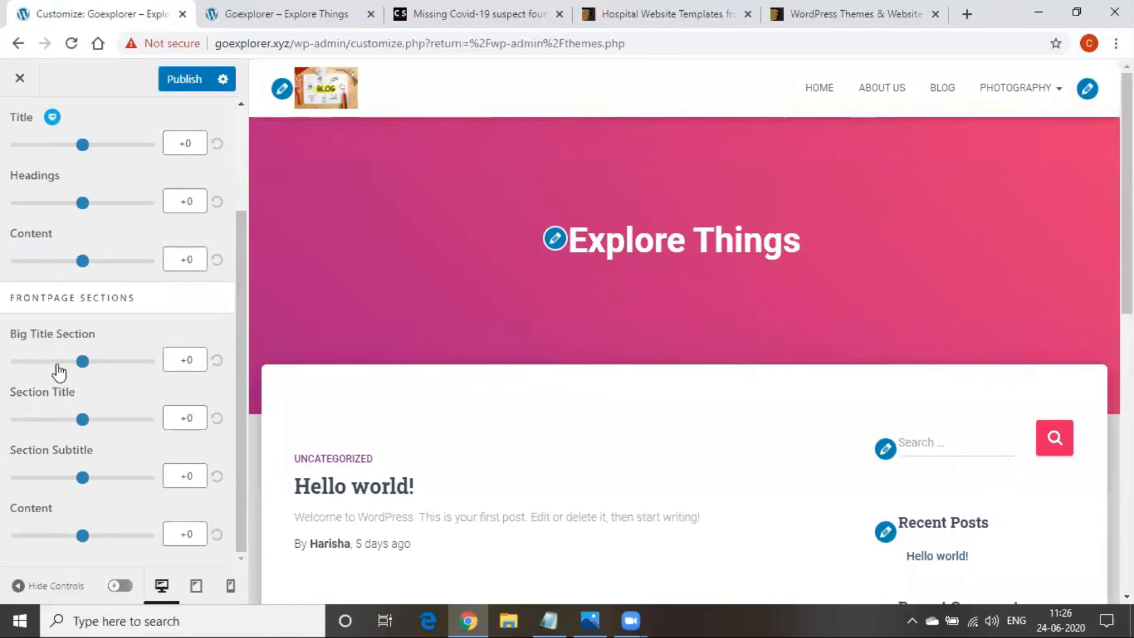
mouse_move(81, 362)
mouse_down()
mouse_move(132, 367)
mouse_move(73, 370)
mouse_move(86, 363)
mouse_up()
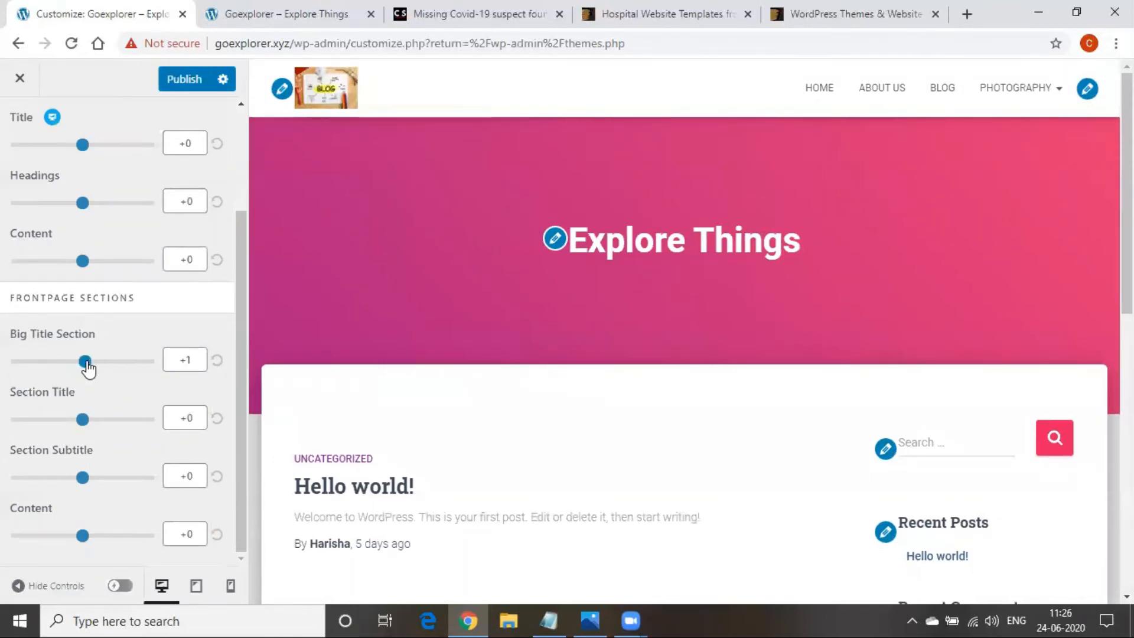
mouse_move(84, 421)
mouse_down()
mouse_move(139, 431)
mouse_move(96, 430)
mouse_up()
scroll(93, 450, up, 3)
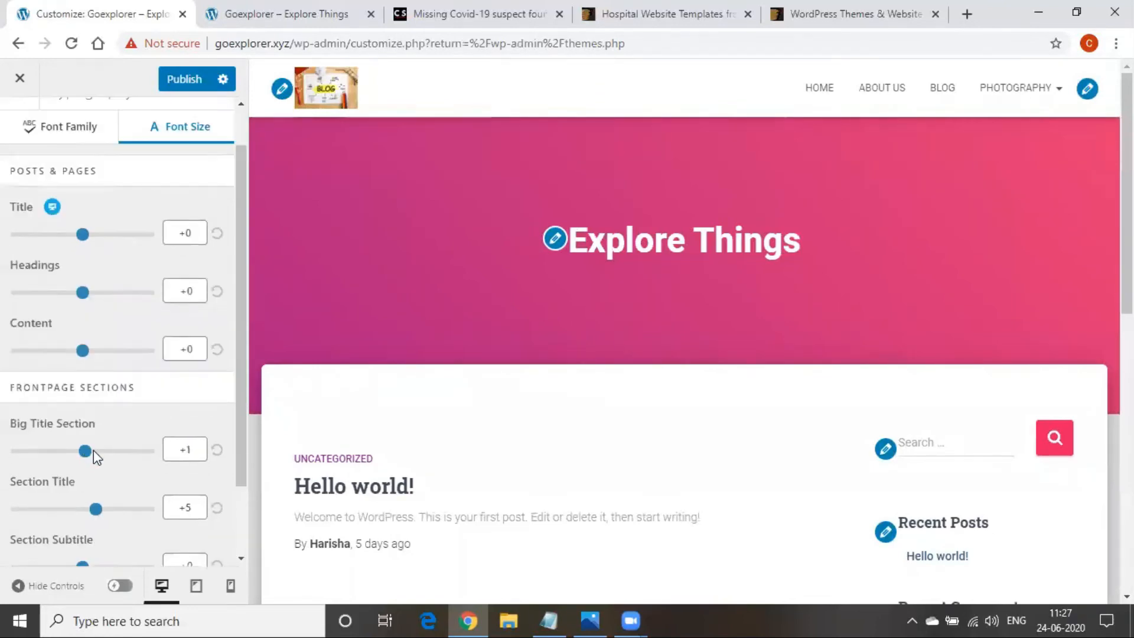
click(20, 130)
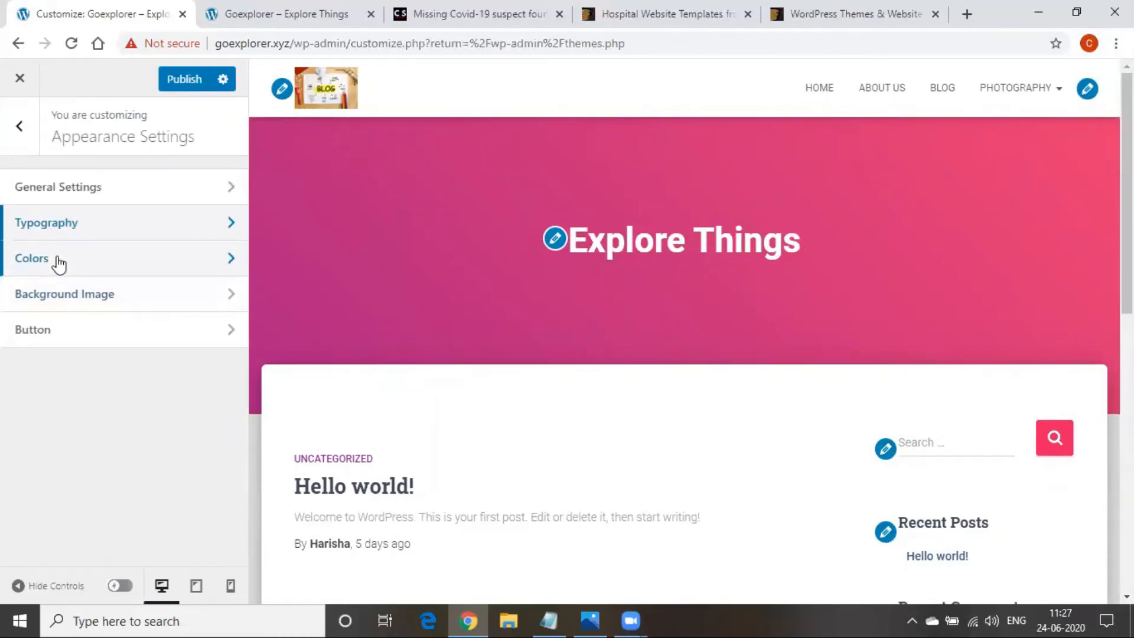
Look at the background colour picker in the Colors settings
click(76, 258)
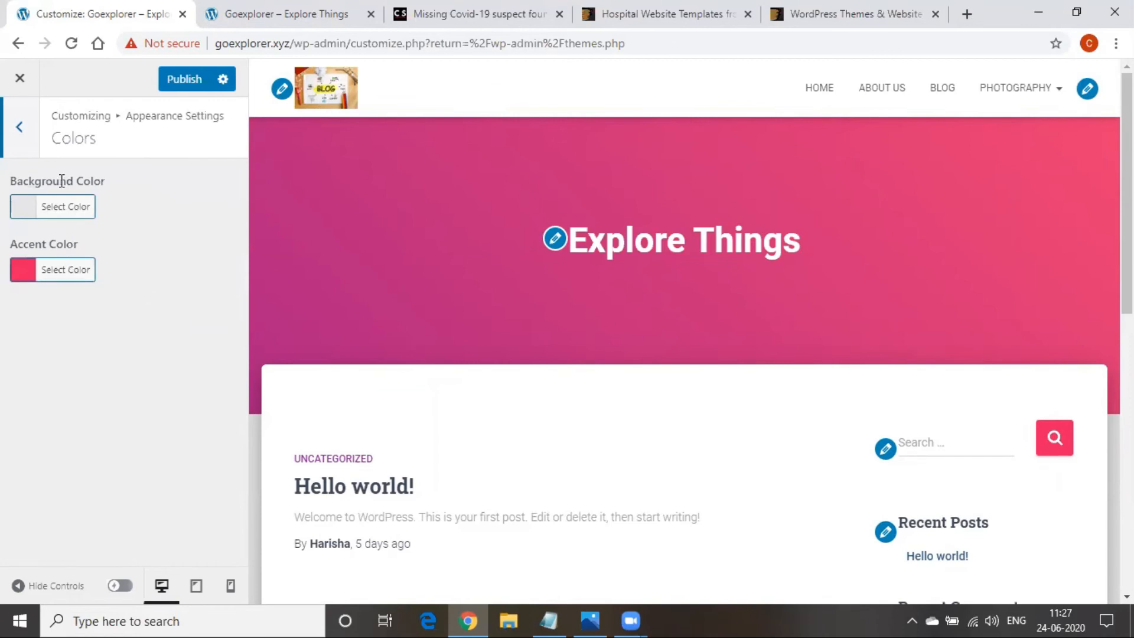
click(66, 209)
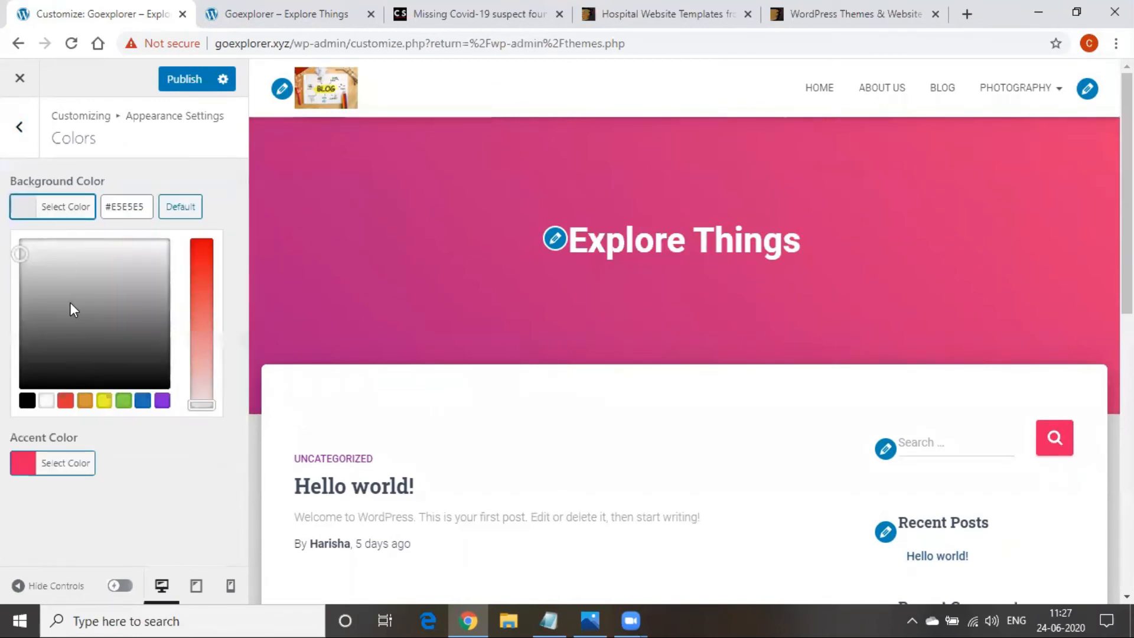
click(19, 127)
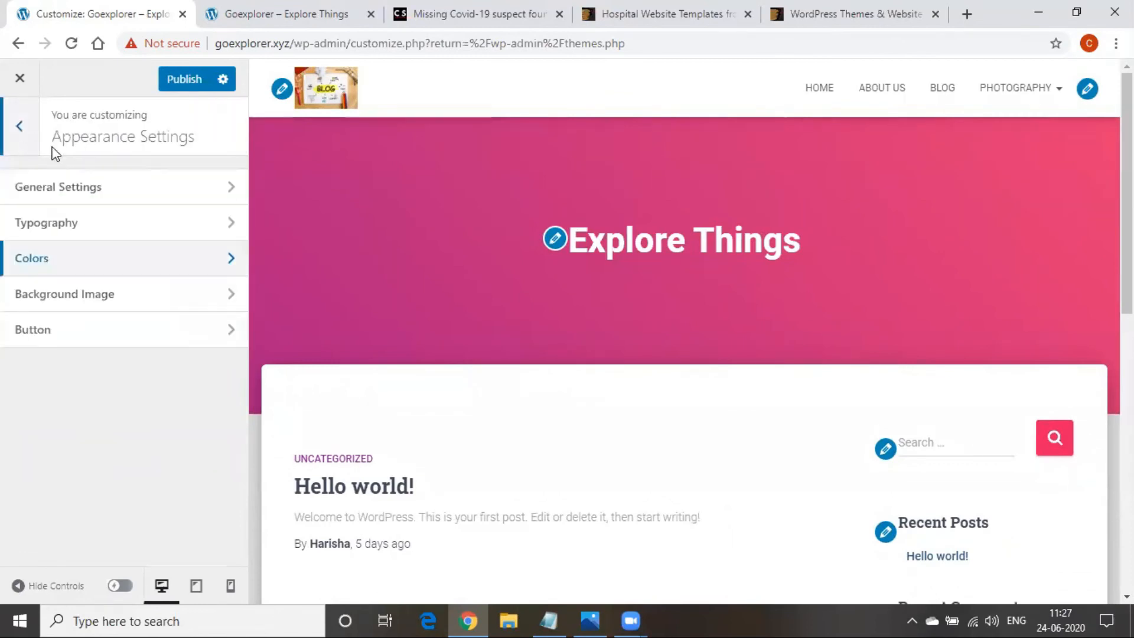
Open Background Image's media picker and close it without choosing an image
click(163, 295)
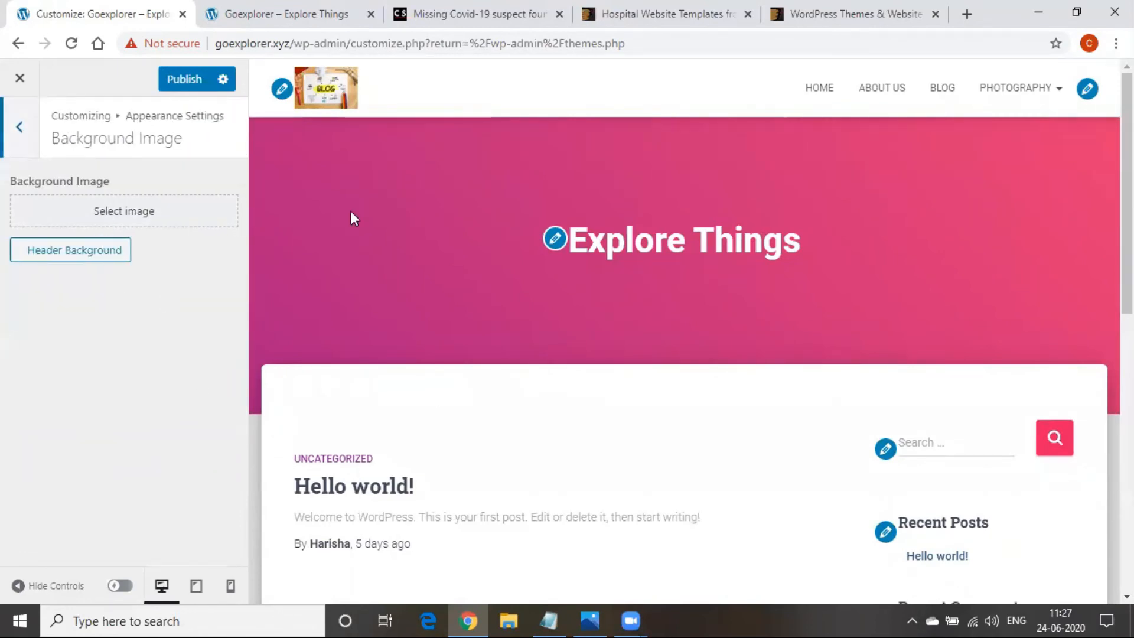
click(99, 224)
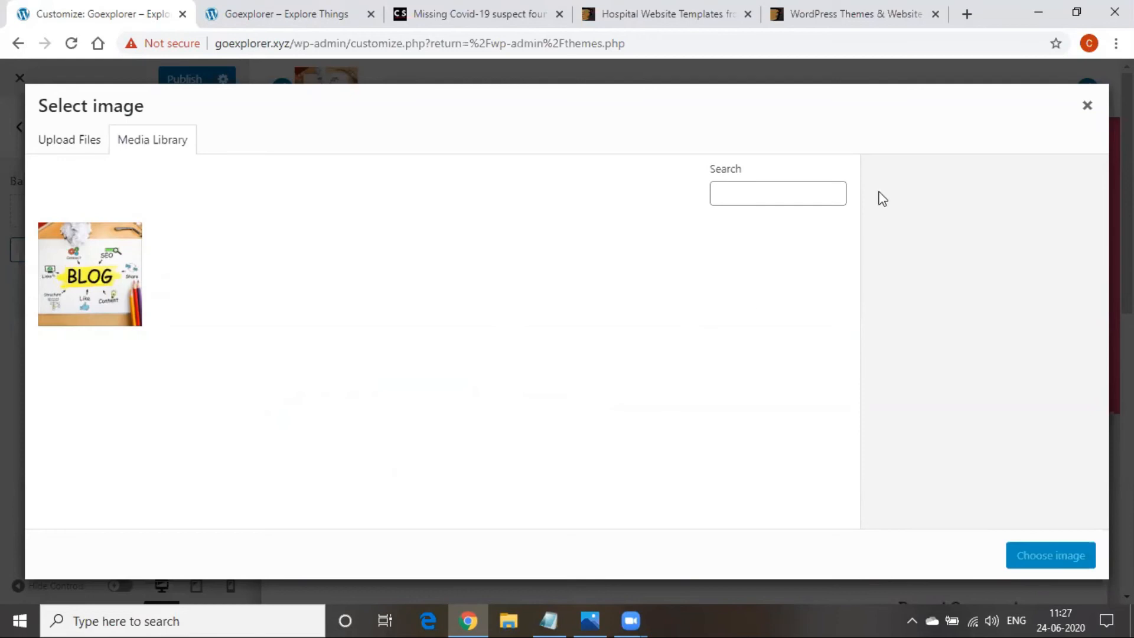
click(1087, 106)
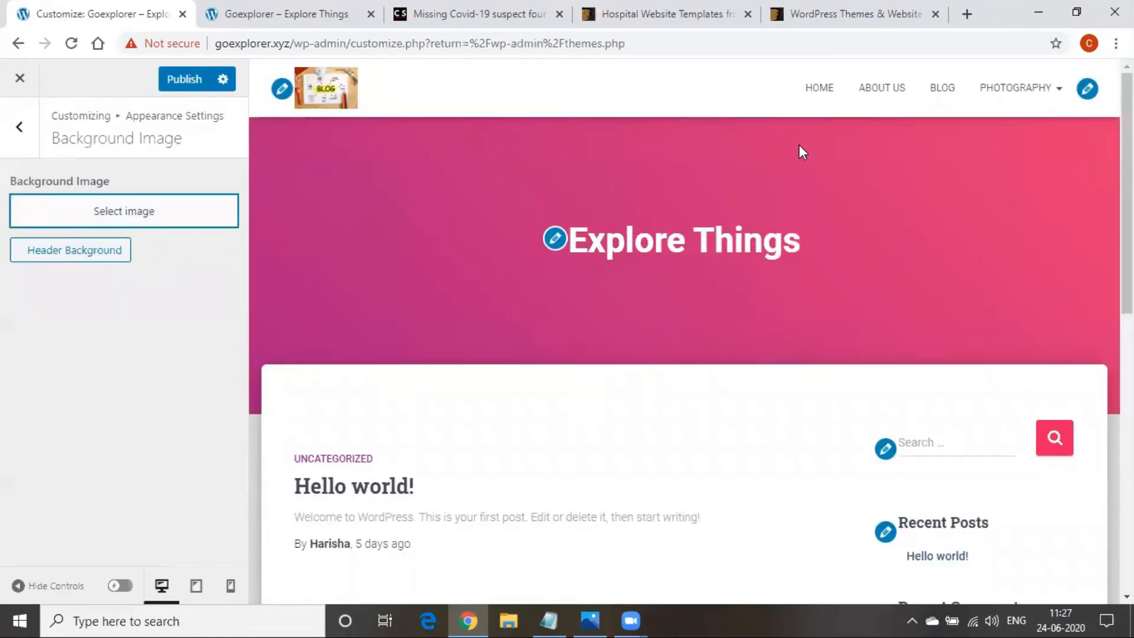
Search Google for 'wedding' and show the image results
click(650, 12)
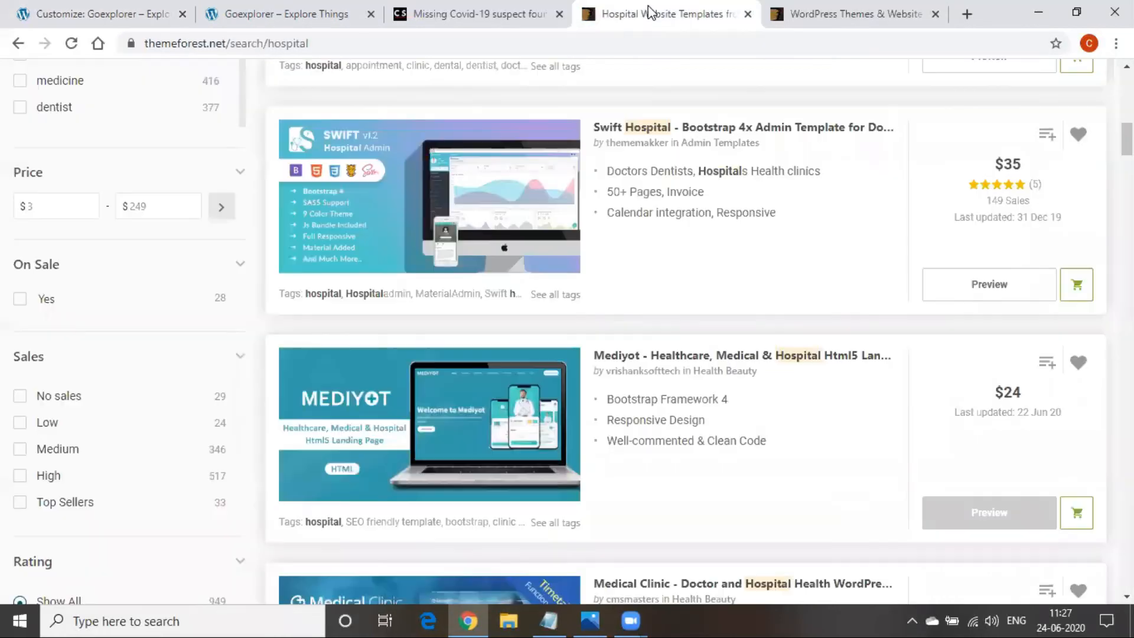
click(512, 47)
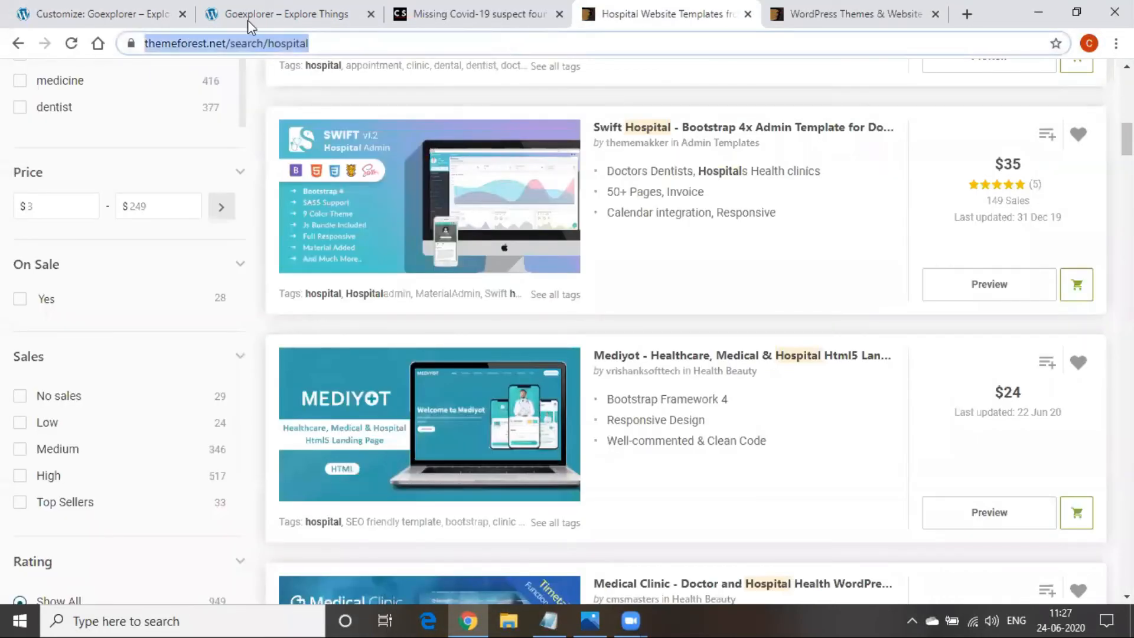
click(98, 45)
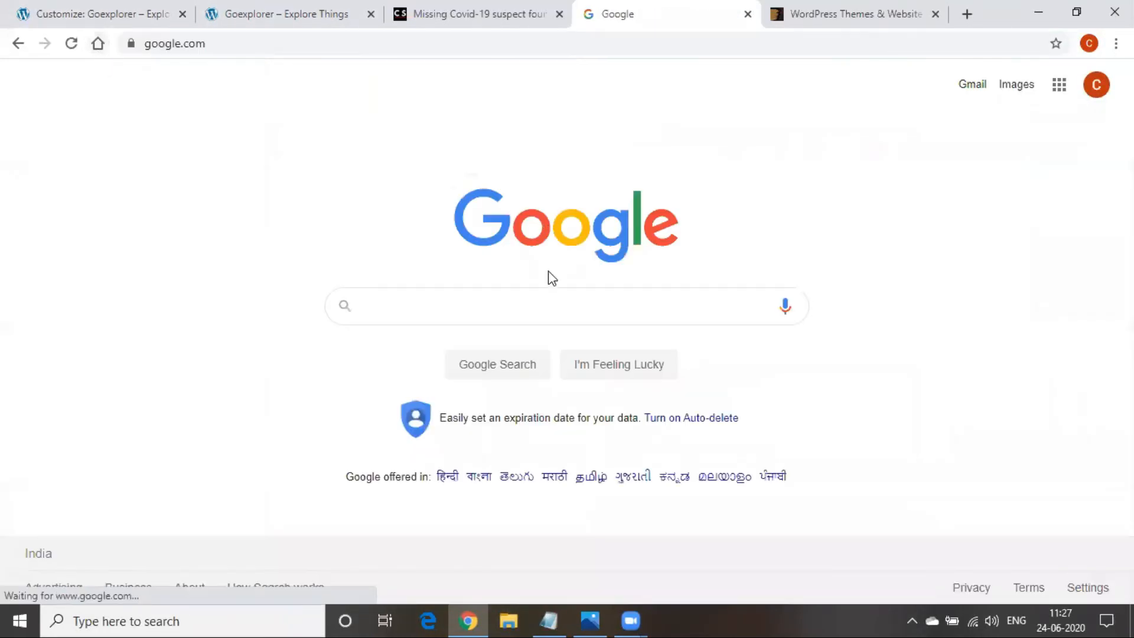
click(536, 304)
text(we)
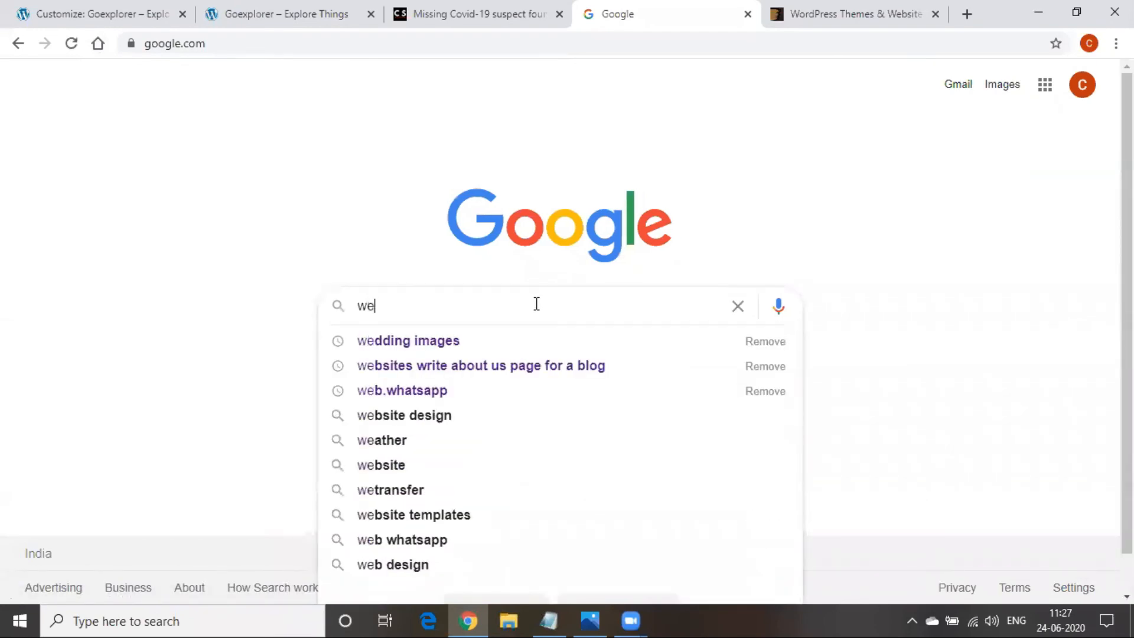
text(dding)
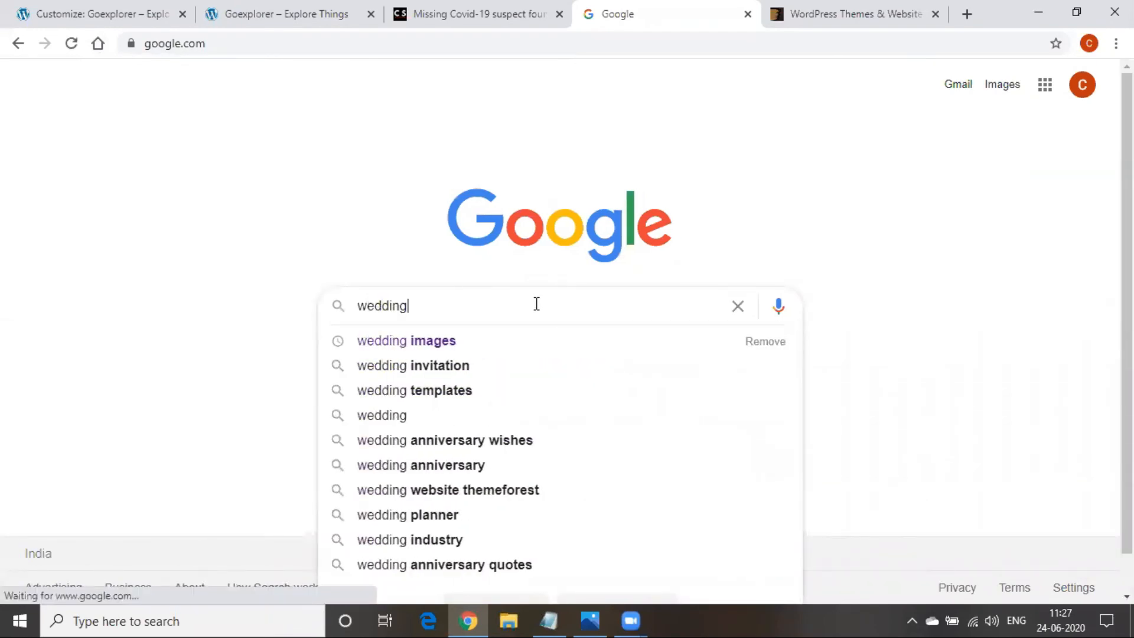
key(Return)
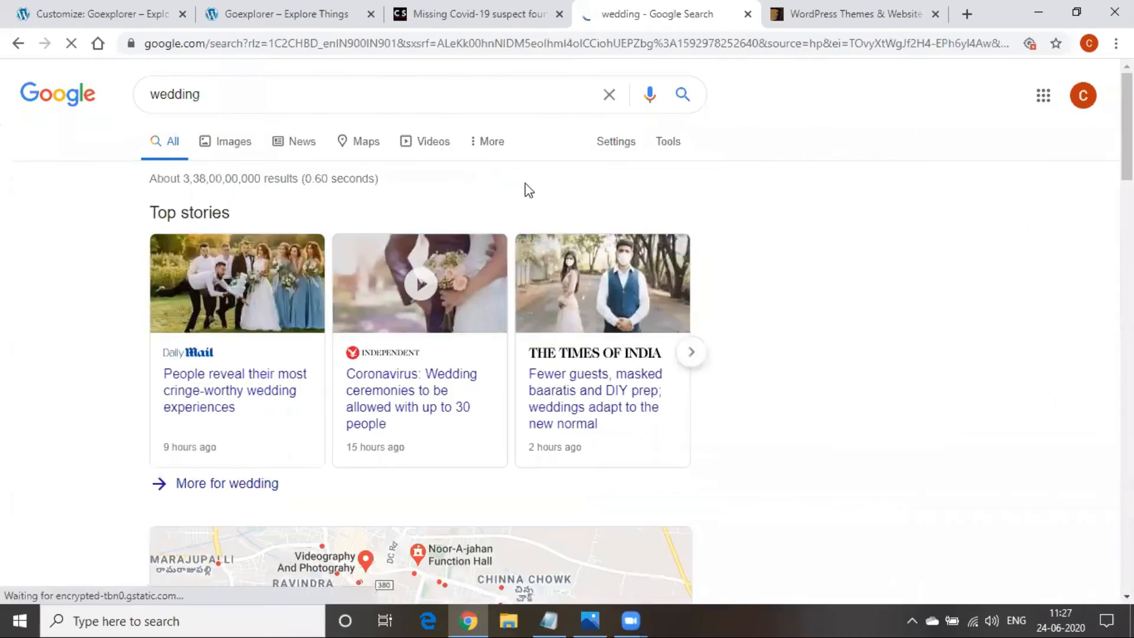
click(235, 142)
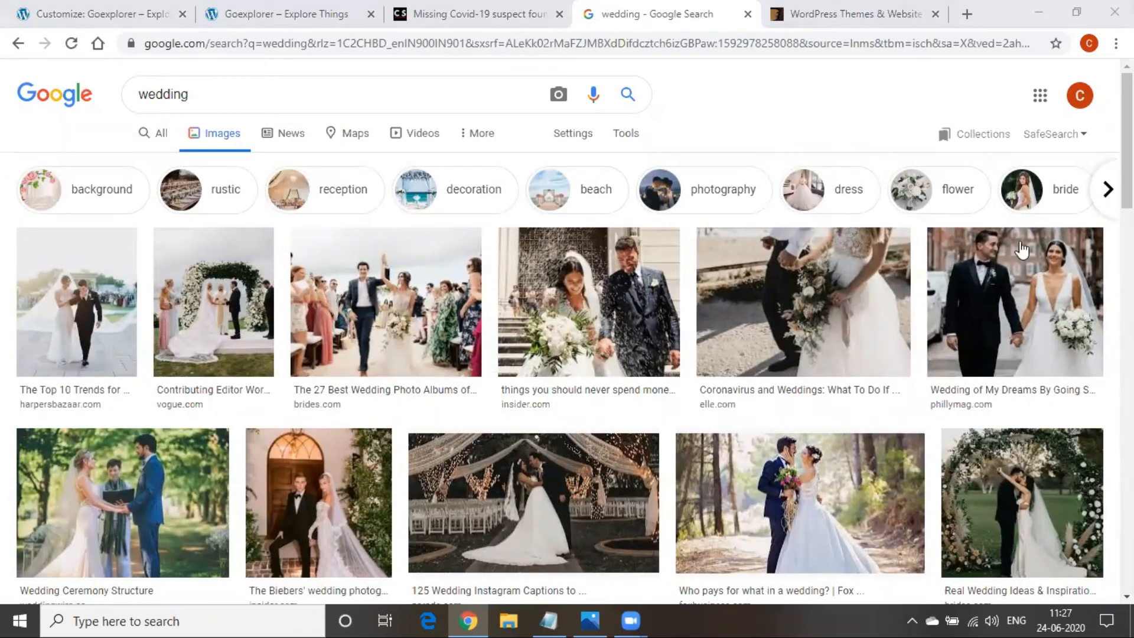
Preview the elle.com and phillymag.com photos, starting a Save image as then cancelling
click(825, 310)
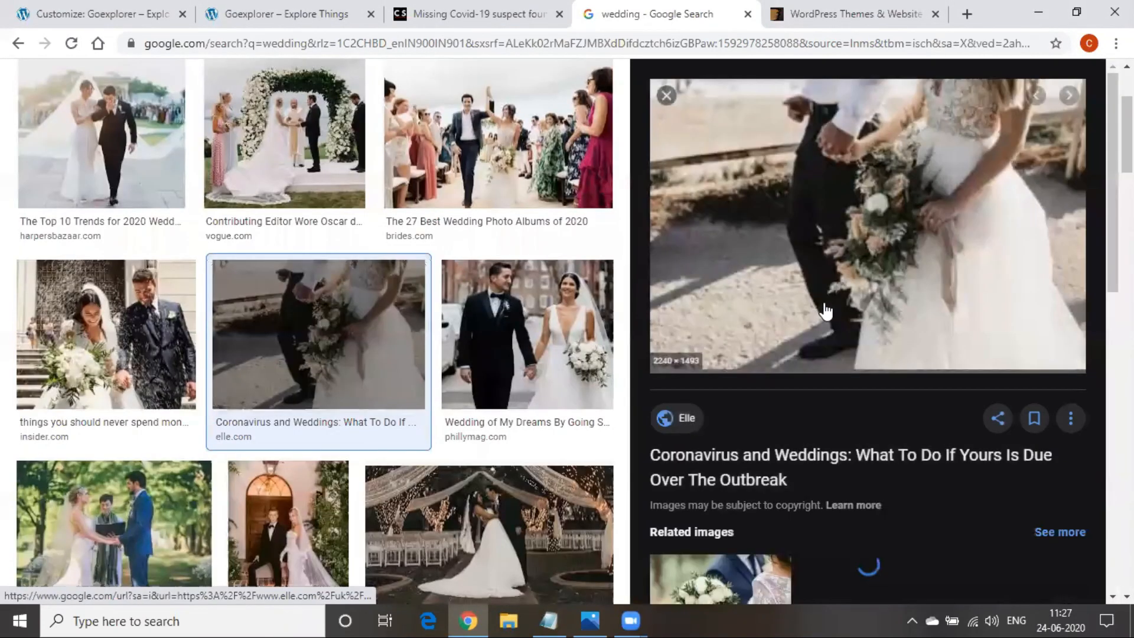
click(512, 347)
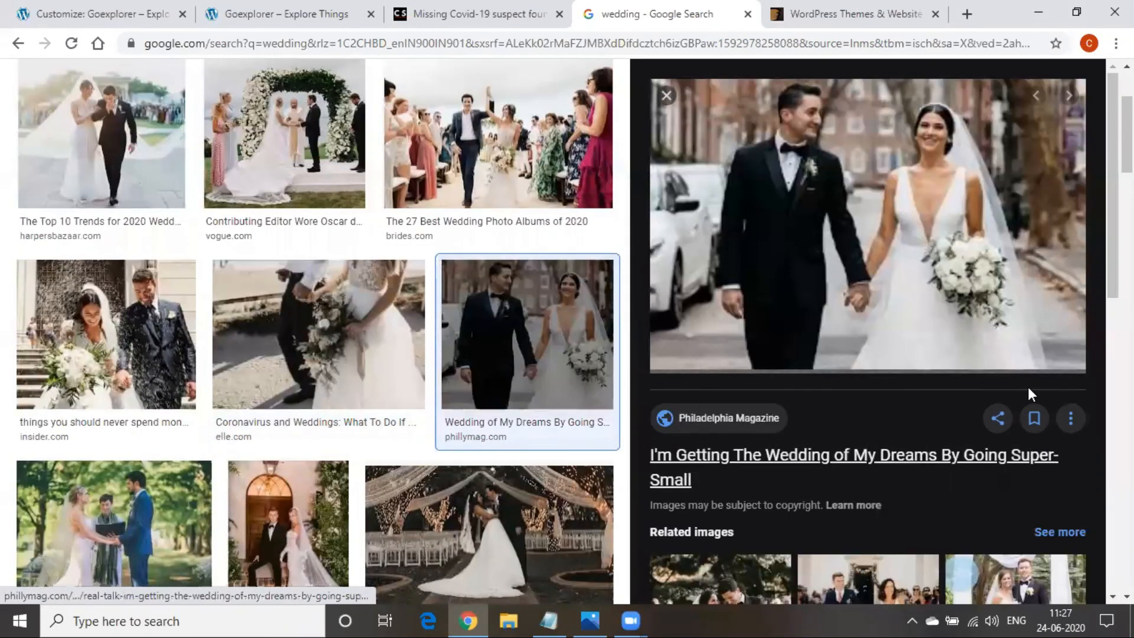
scroll(891, 476, up, 3)
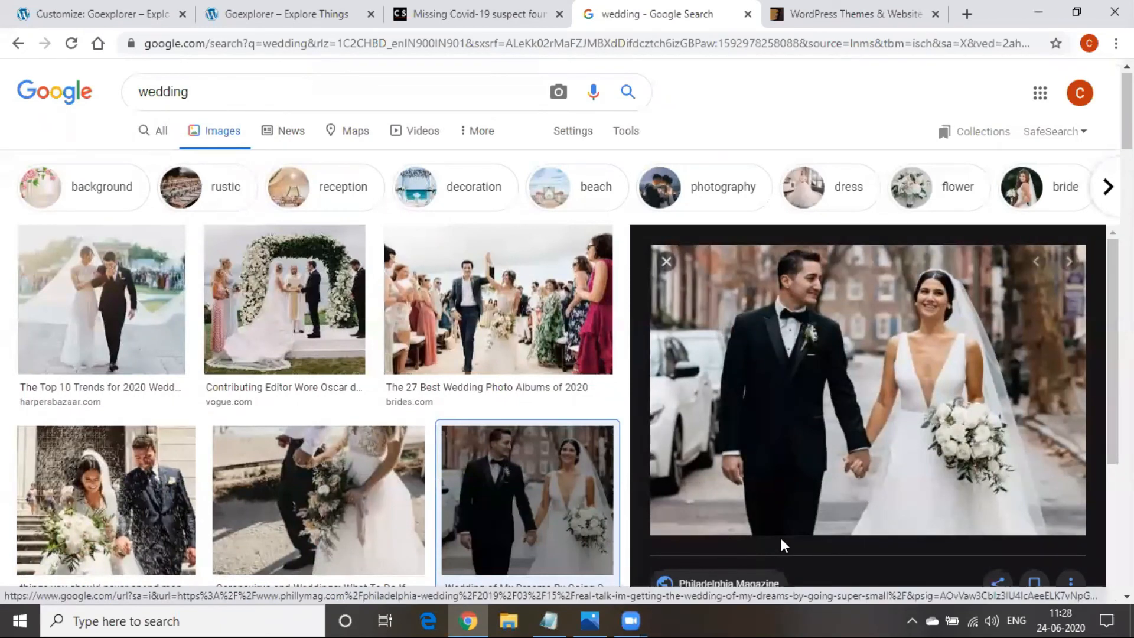
right_click(769, 359)
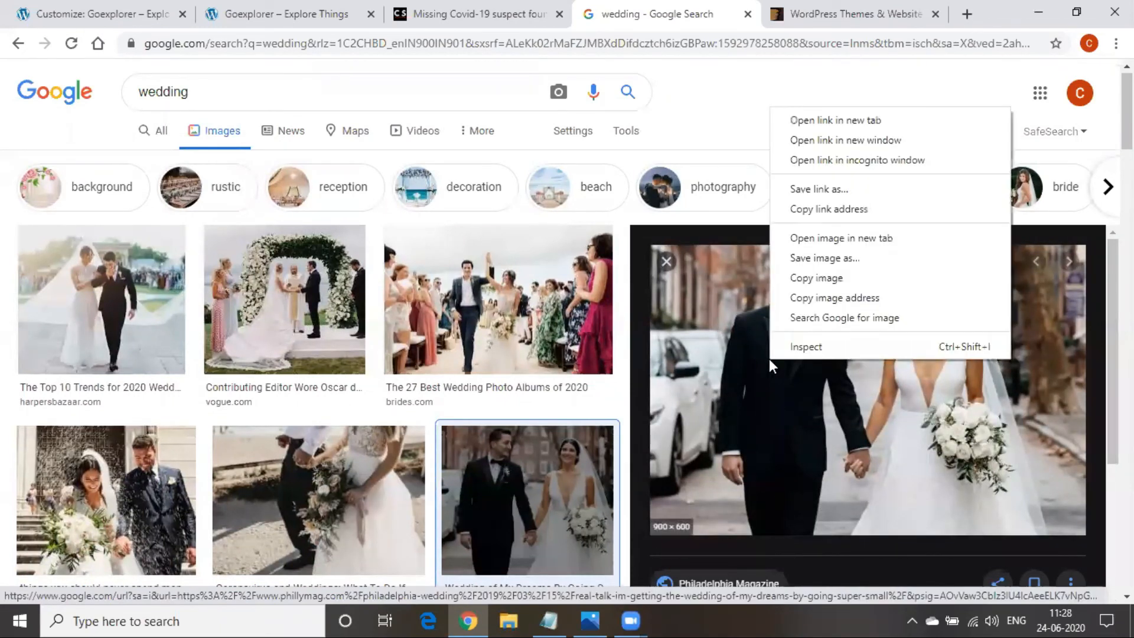
click(840, 259)
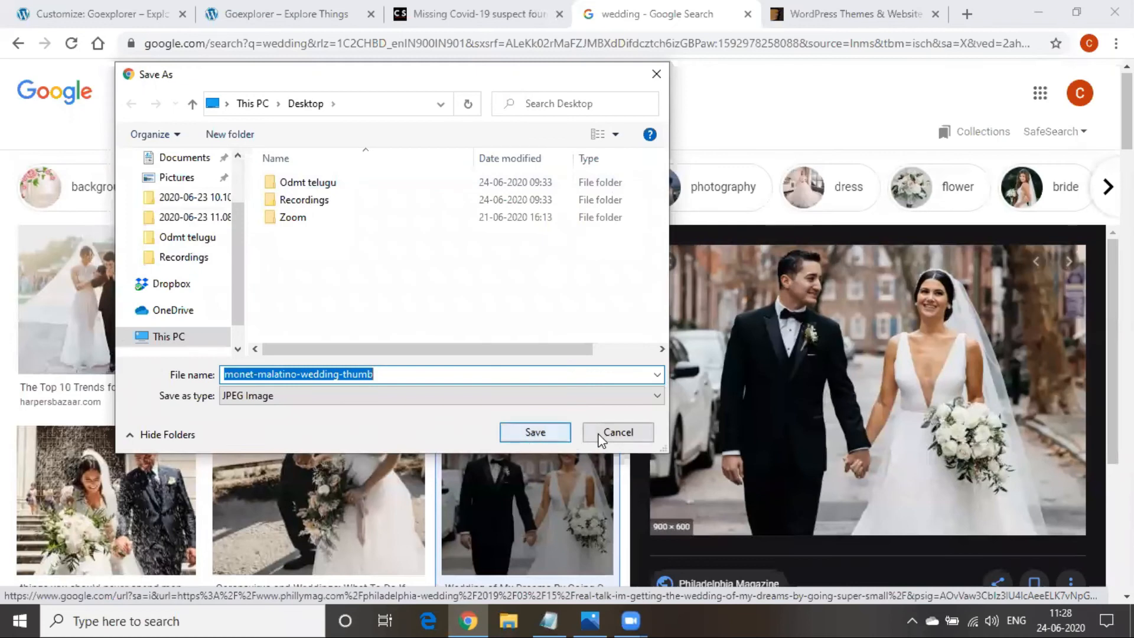
click(614, 433)
Preview the wedding photo albums picture and briefly open its brides.com source page
click(577, 407)
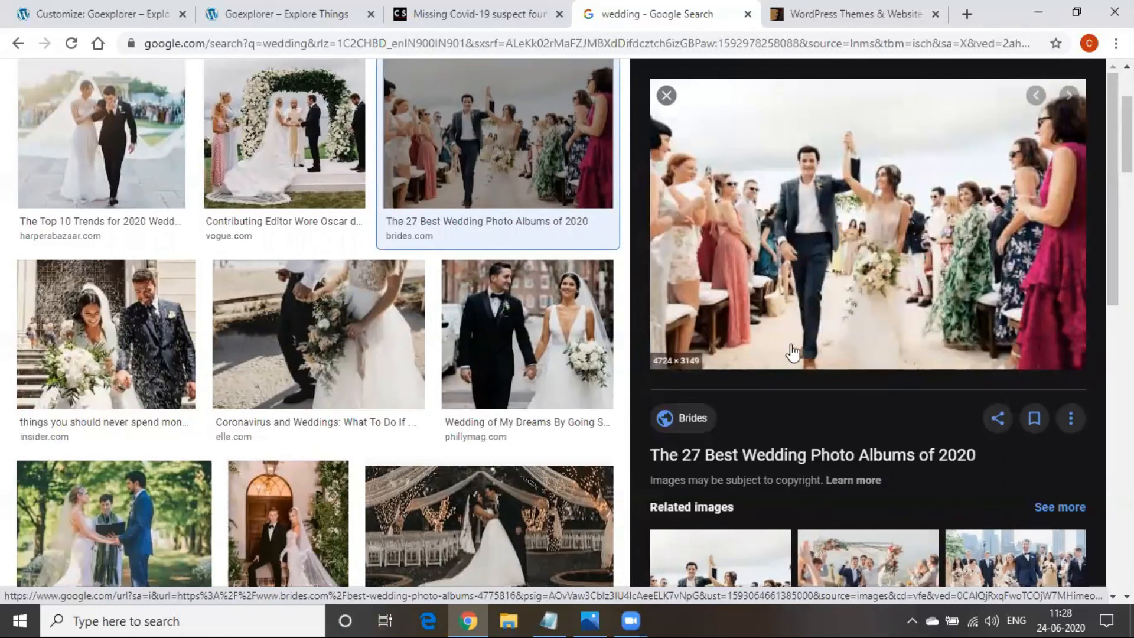
right_click(787, 233)
click(746, 296)
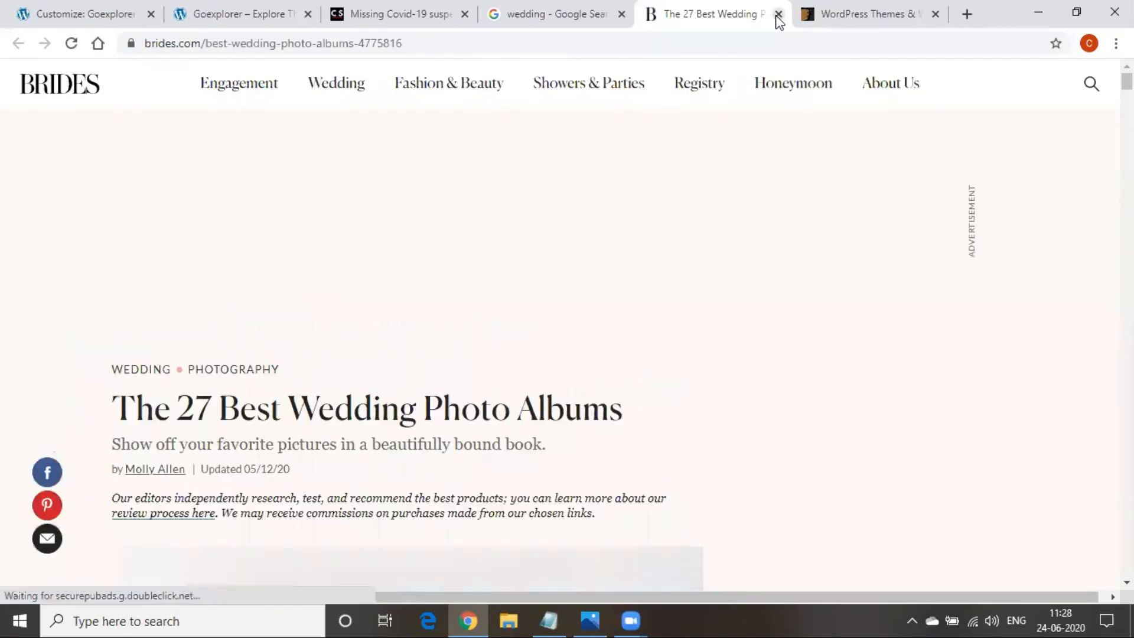
click(778, 15)
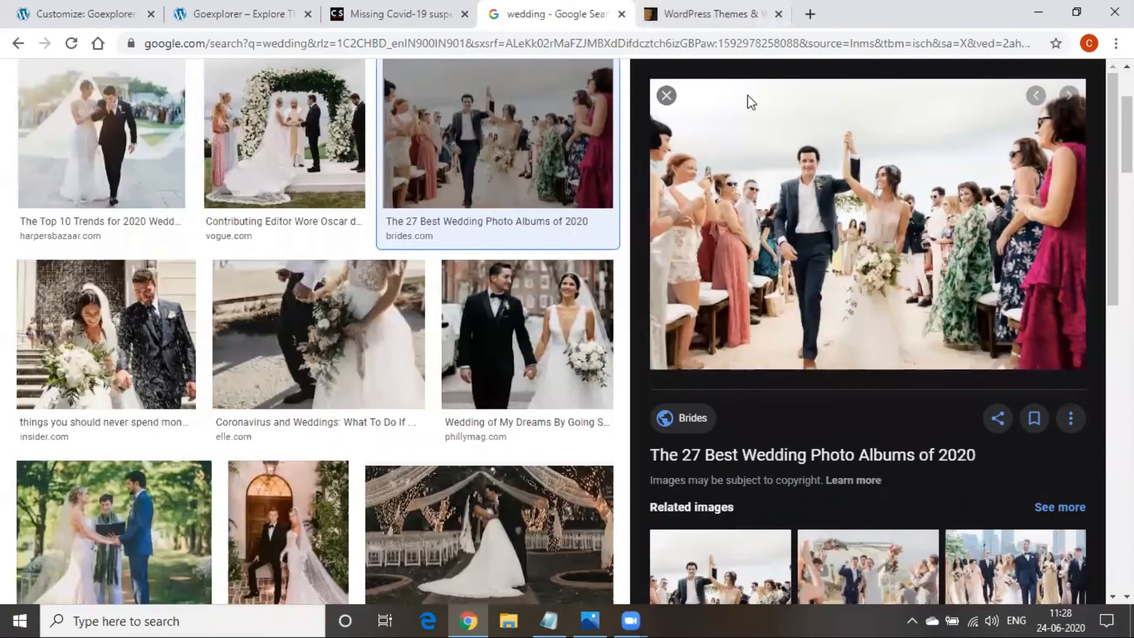
scroll(373, 509, up, 3)
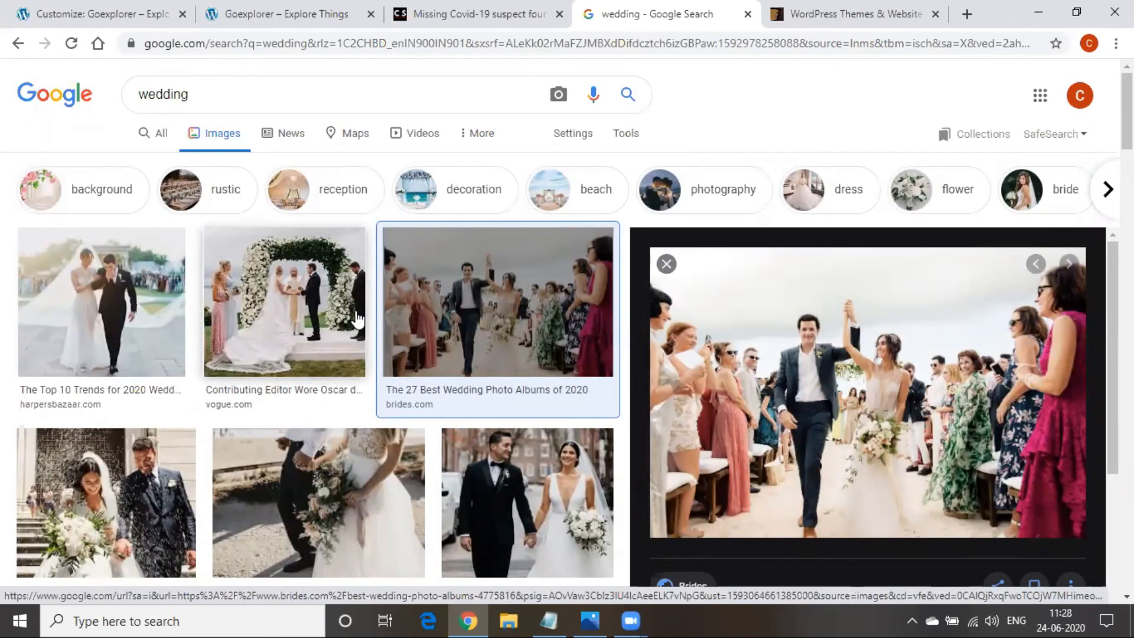
Filter the wedding images by Usage Rights to Labelled for reuse
click(631, 139)
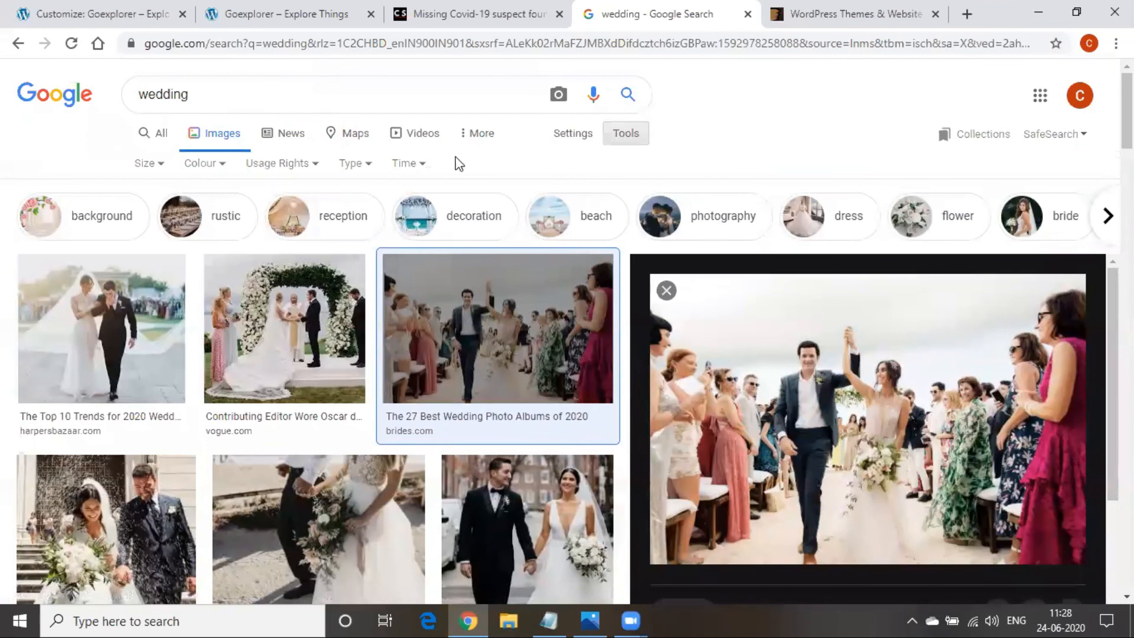
click(304, 167)
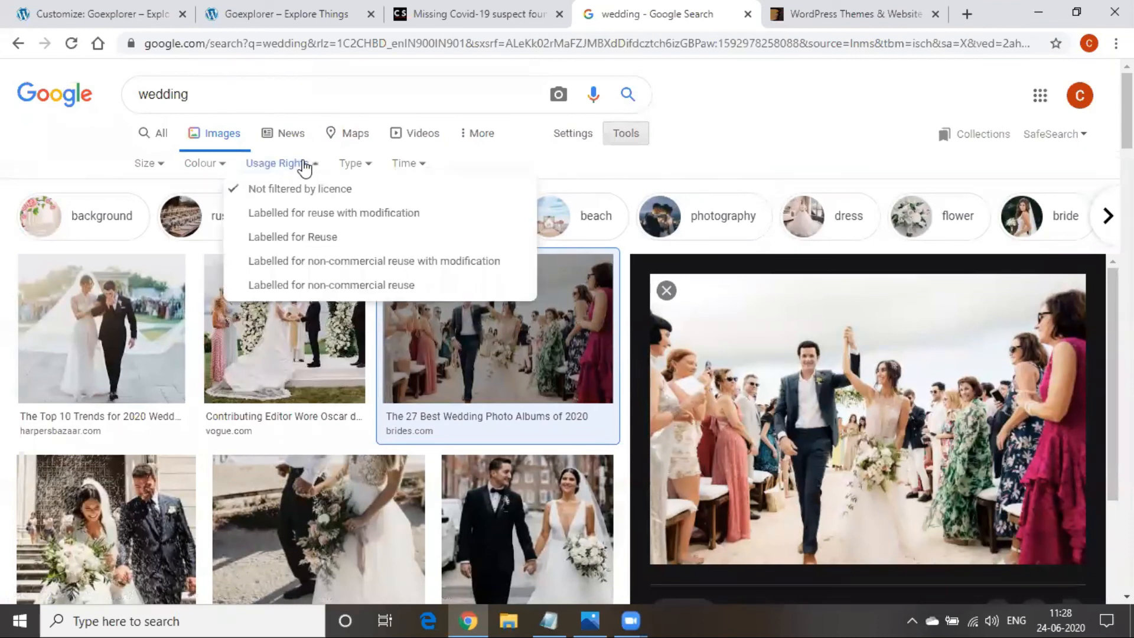
click(299, 241)
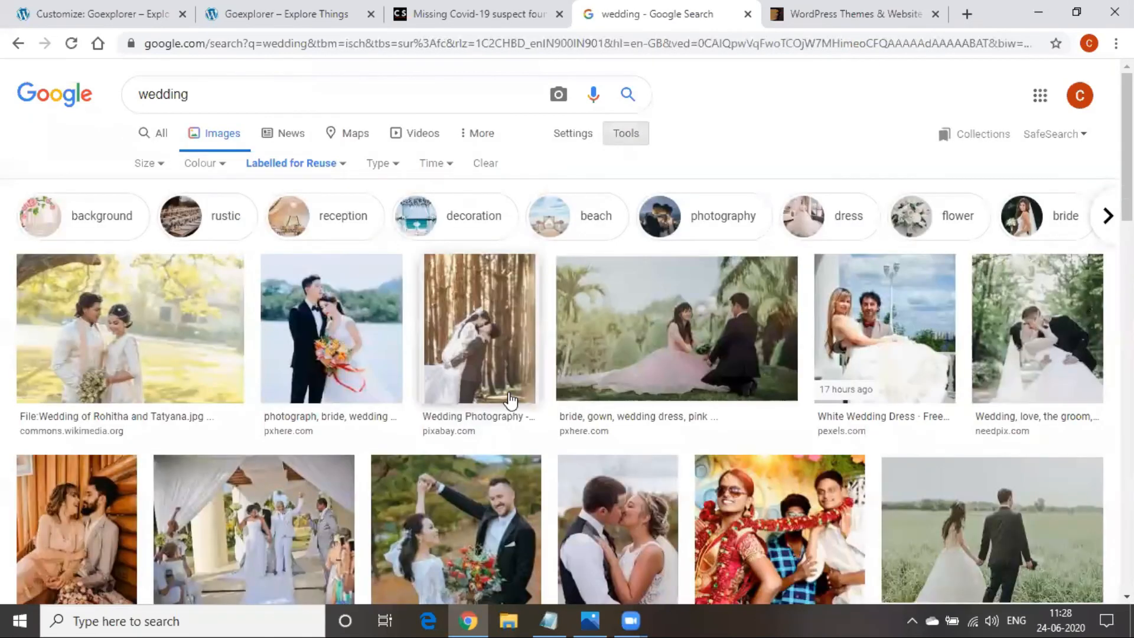
scroll(509, 402, down, 5)
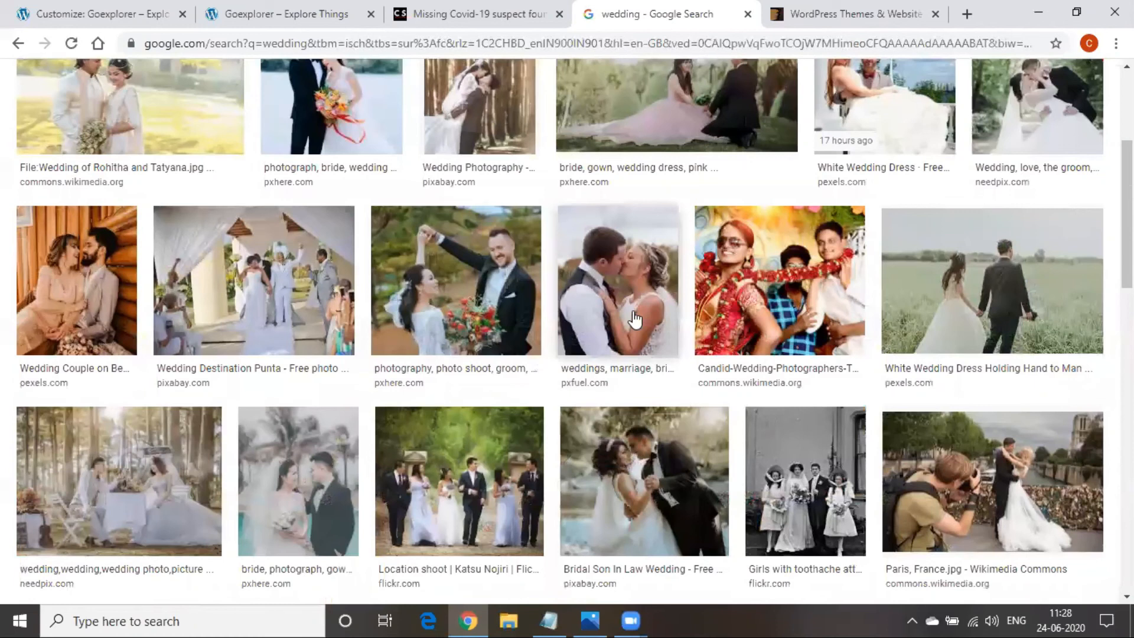
scroll(401, 322, up, 5)
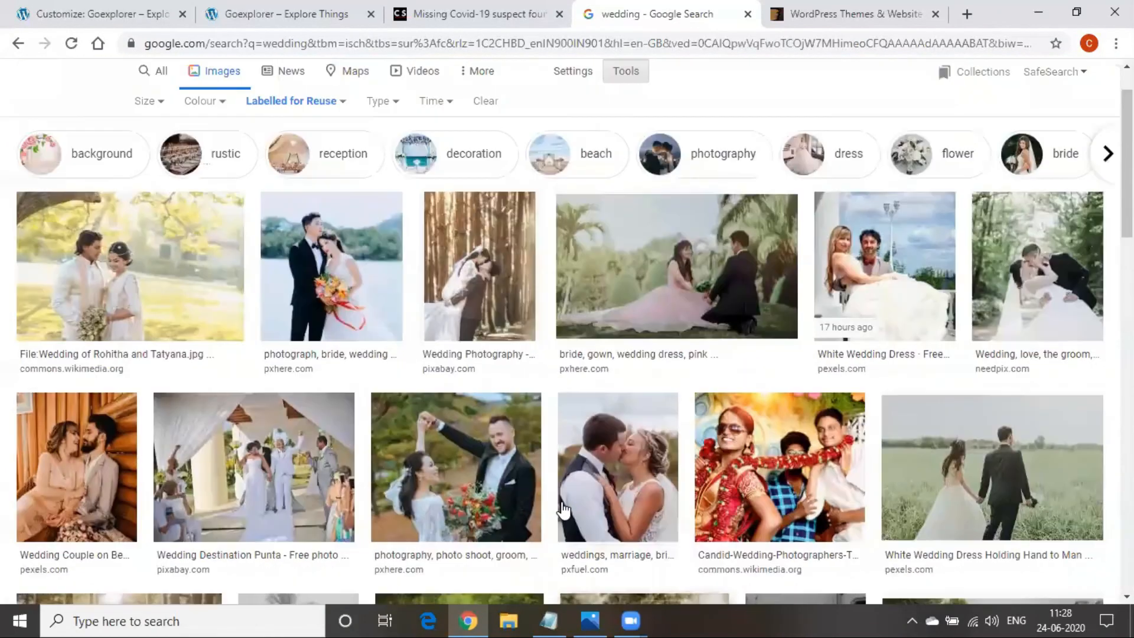
Reset Usage Rights to Not filtered by licence, then go back to the Customizer
click(331, 164)
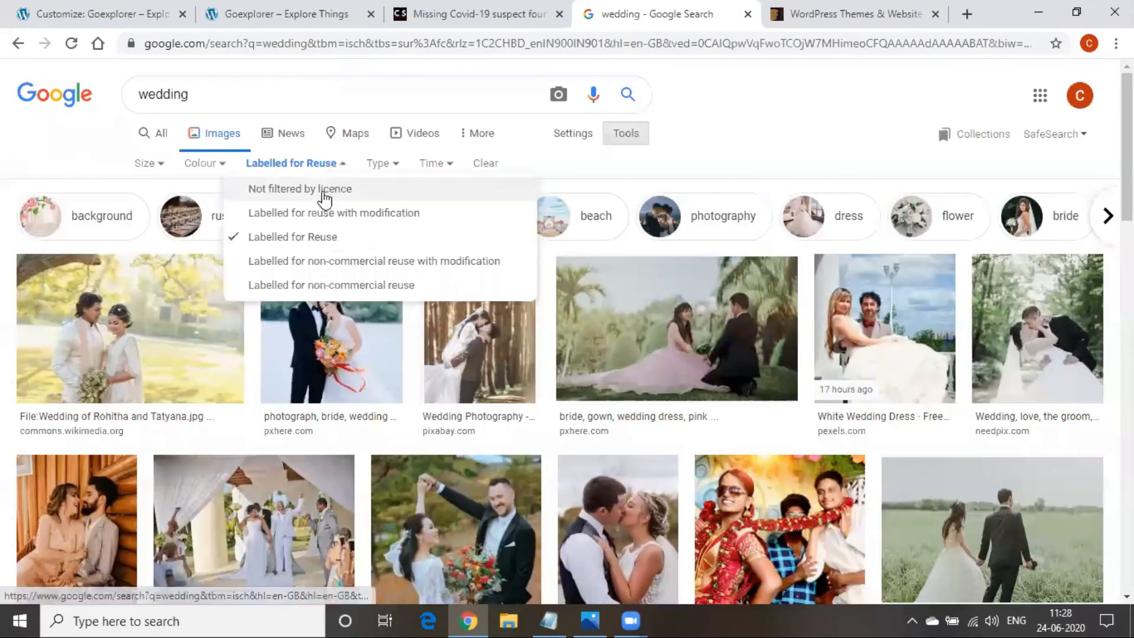
click(324, 189)
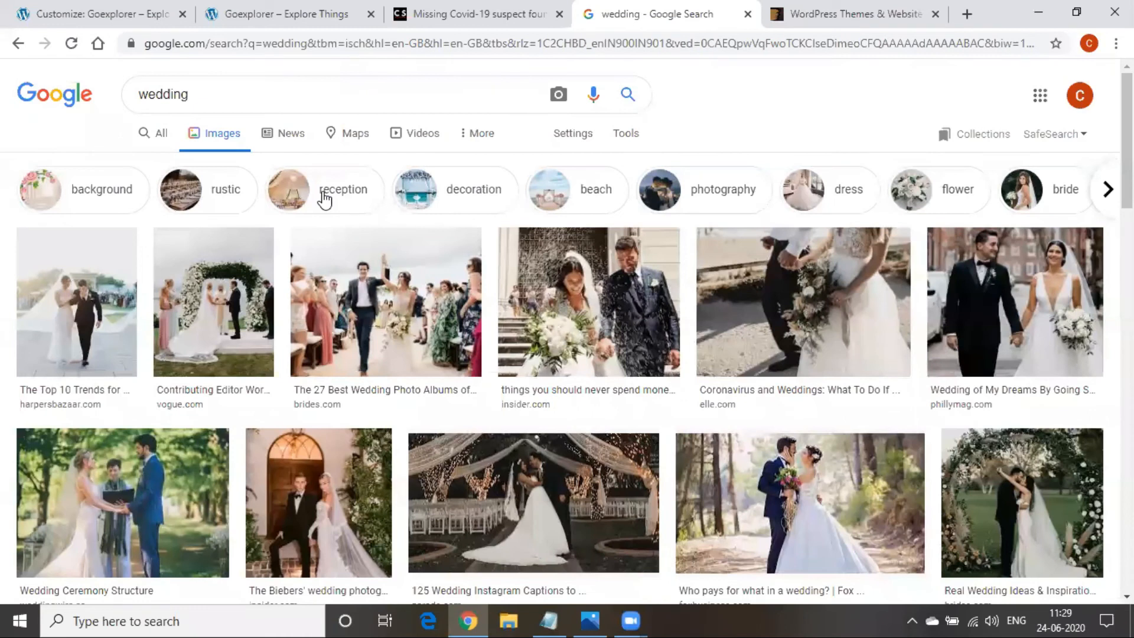
click(621, 139)
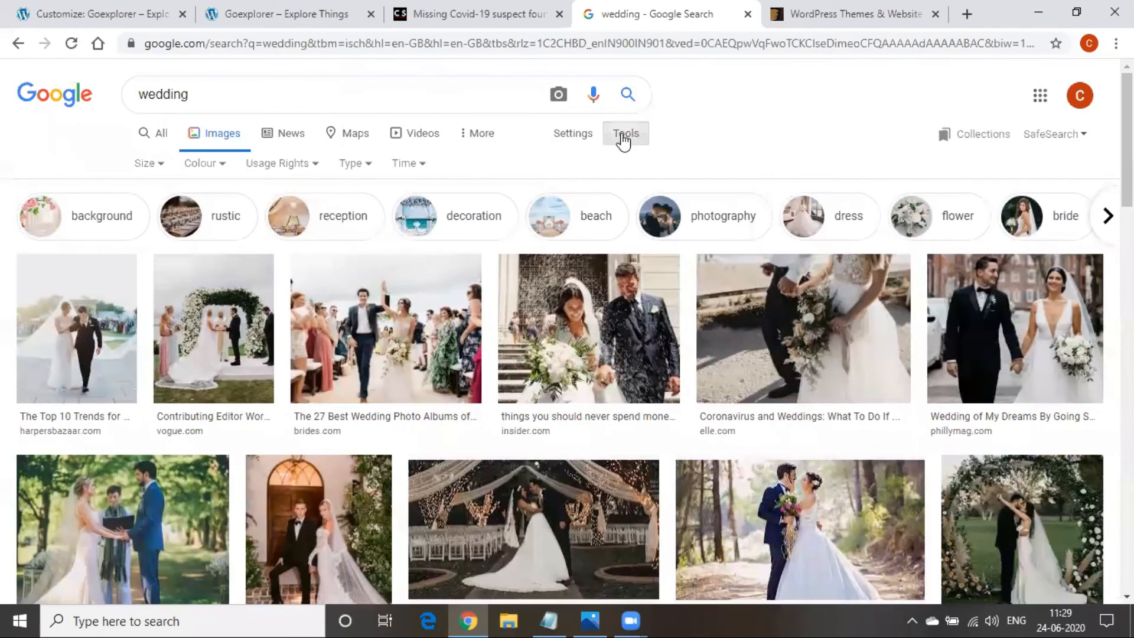
click(302, 172)
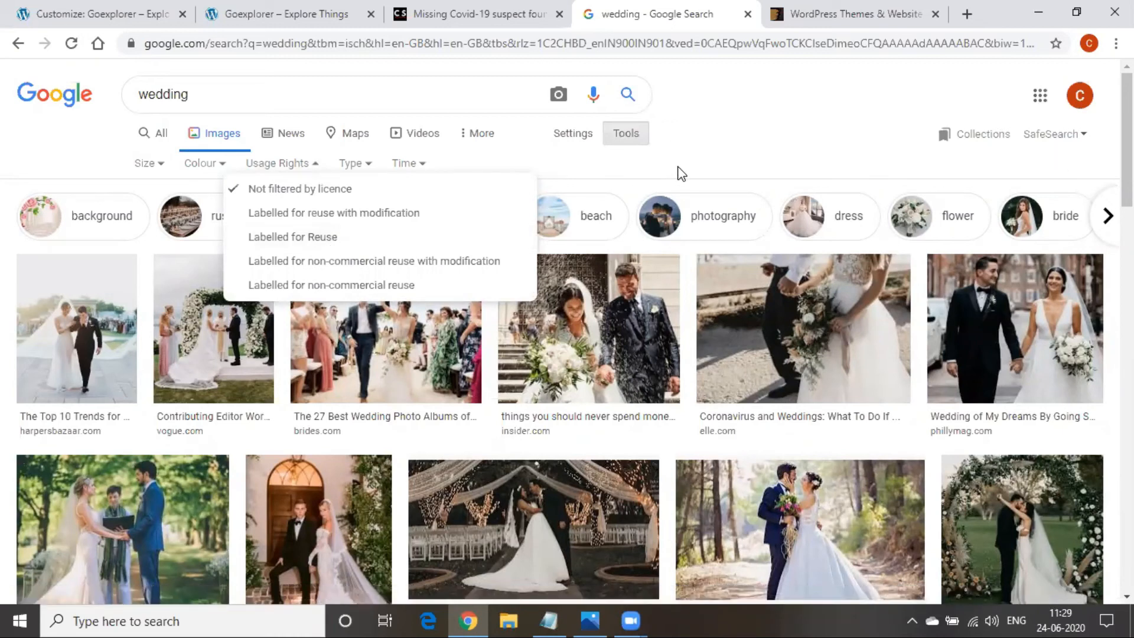
click(114, 10)
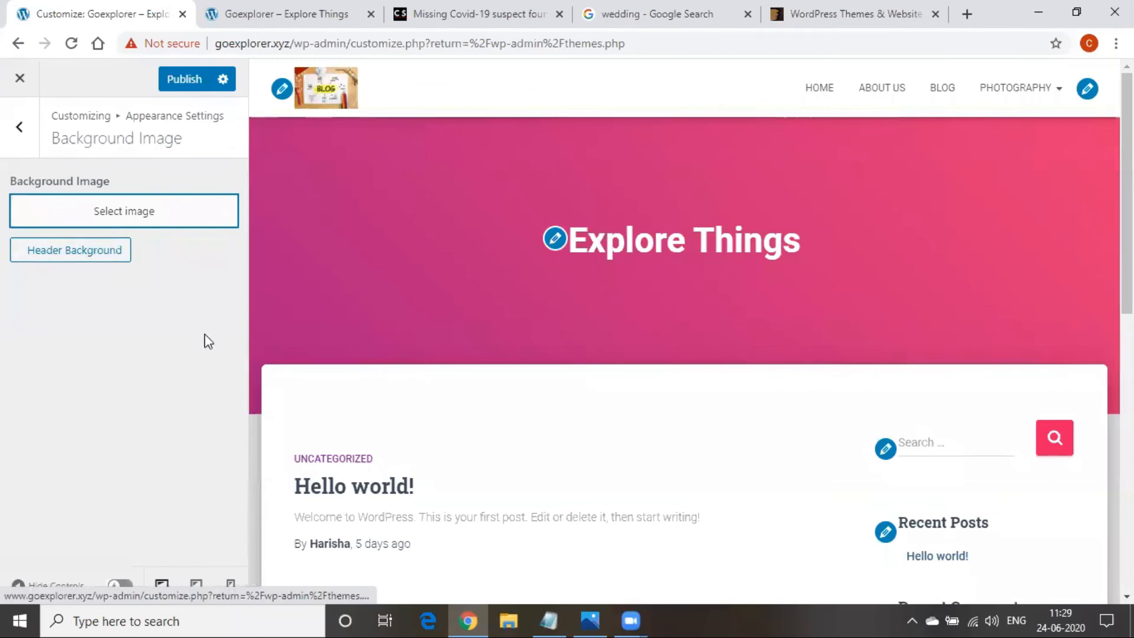
Glance at the Button style settings and back out to the main Customizer list
scroll(594, 410, down, 4)
click(14, 129)
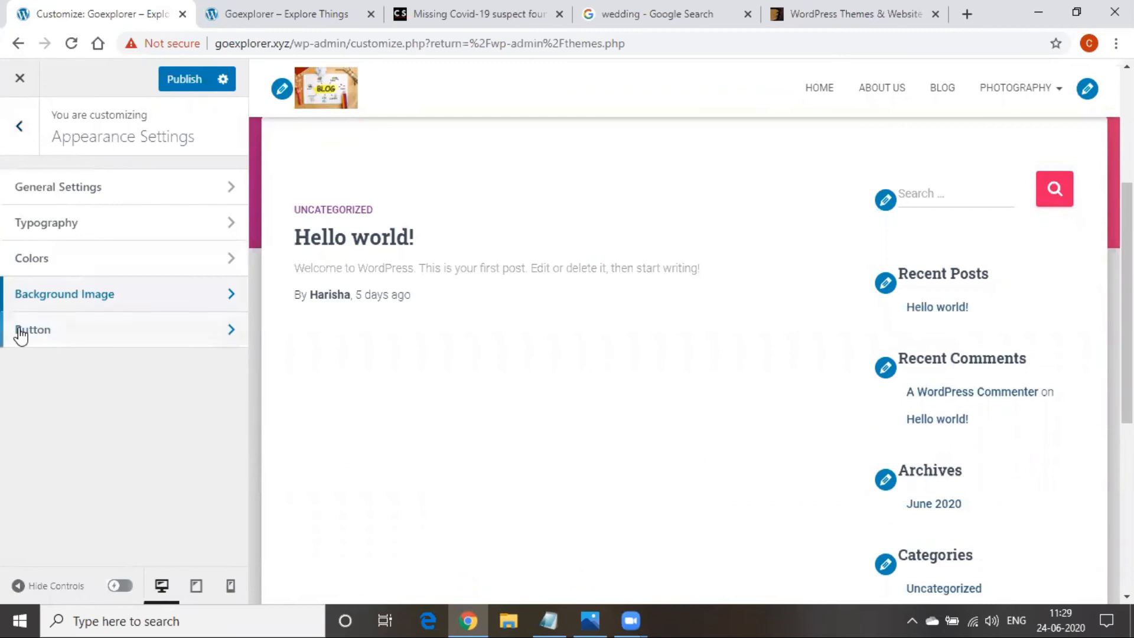
click(21, 334)
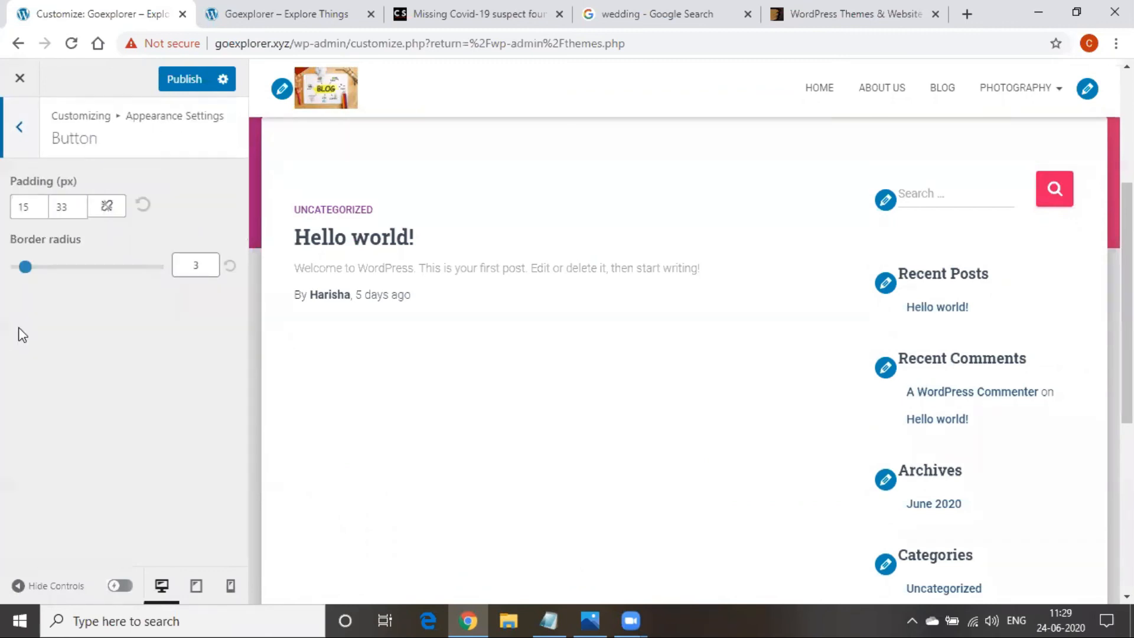
click(15, 144)
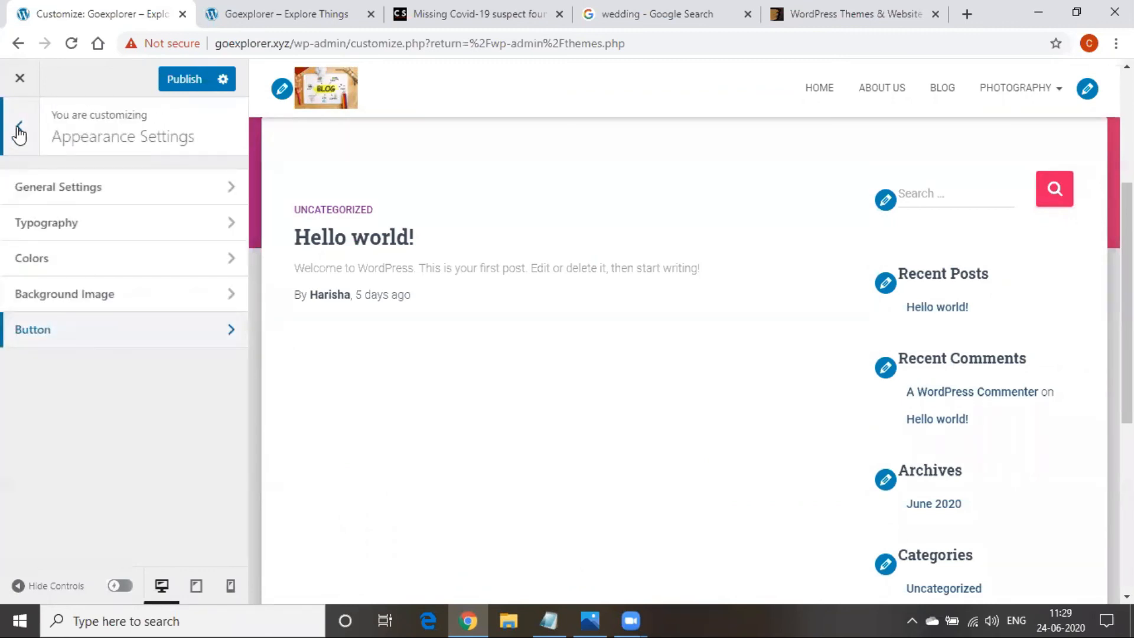
click(19, 140)
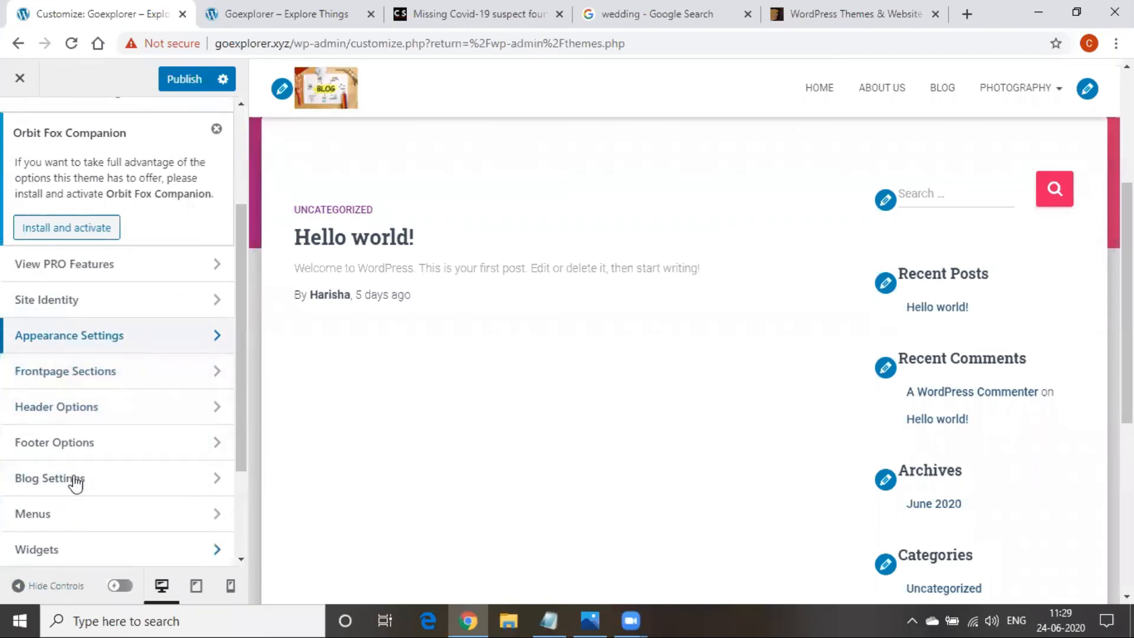
Review Frontpage Sections: the Big Title Section's button link and the Blog section
click(97, 376)
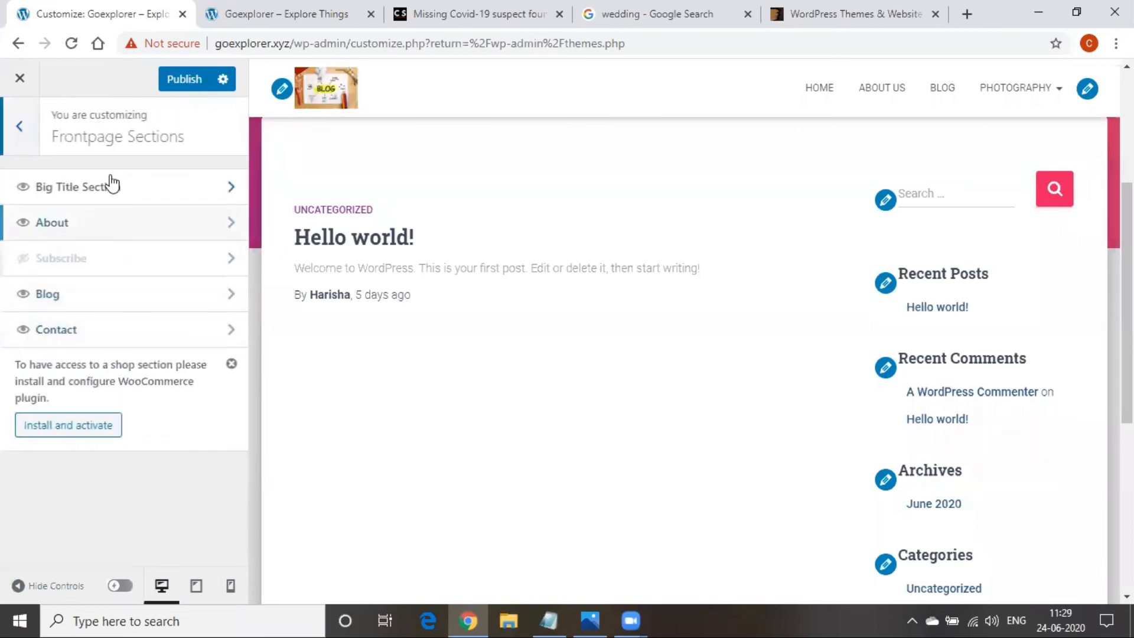
click(152, 194)
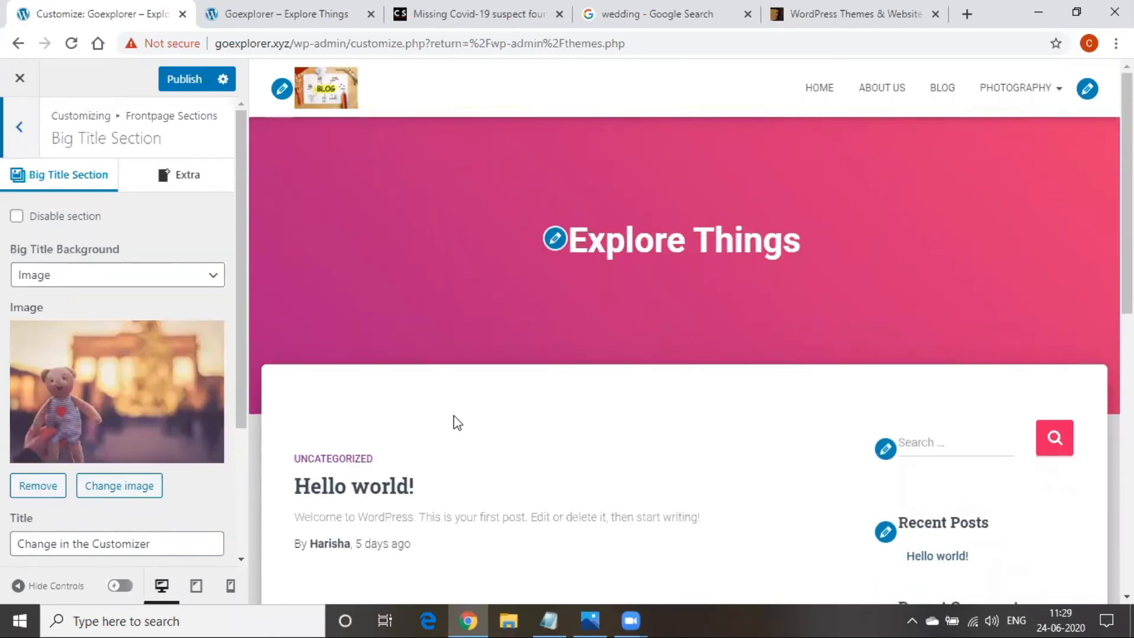
scroll(455, 420, down, 8)
scroll(143, 426, down, 3)
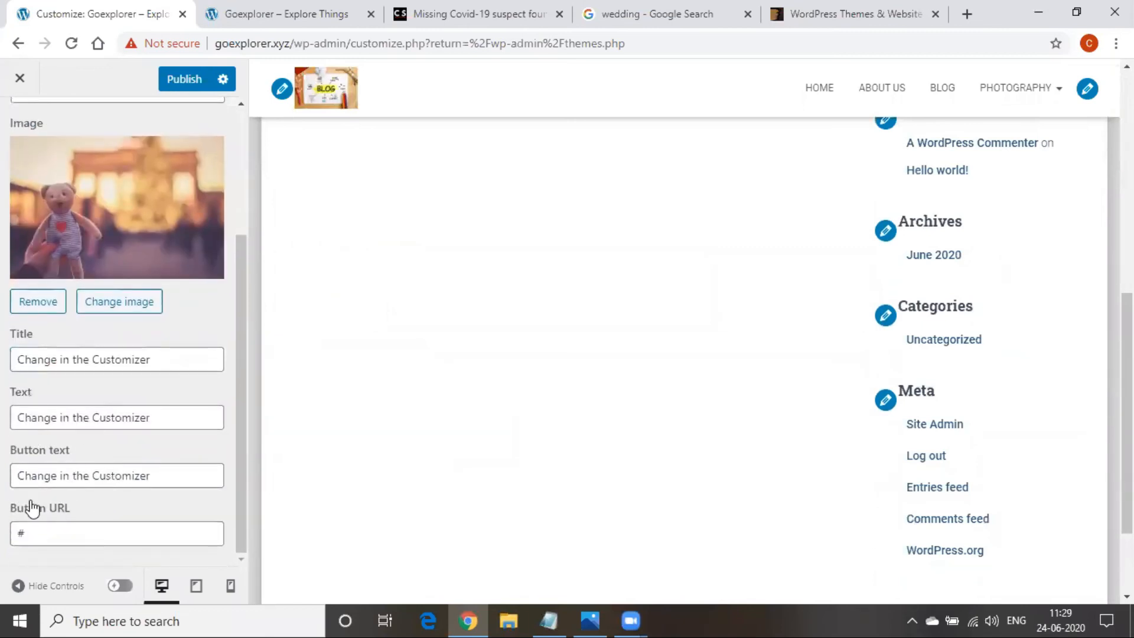
click(56, 531)
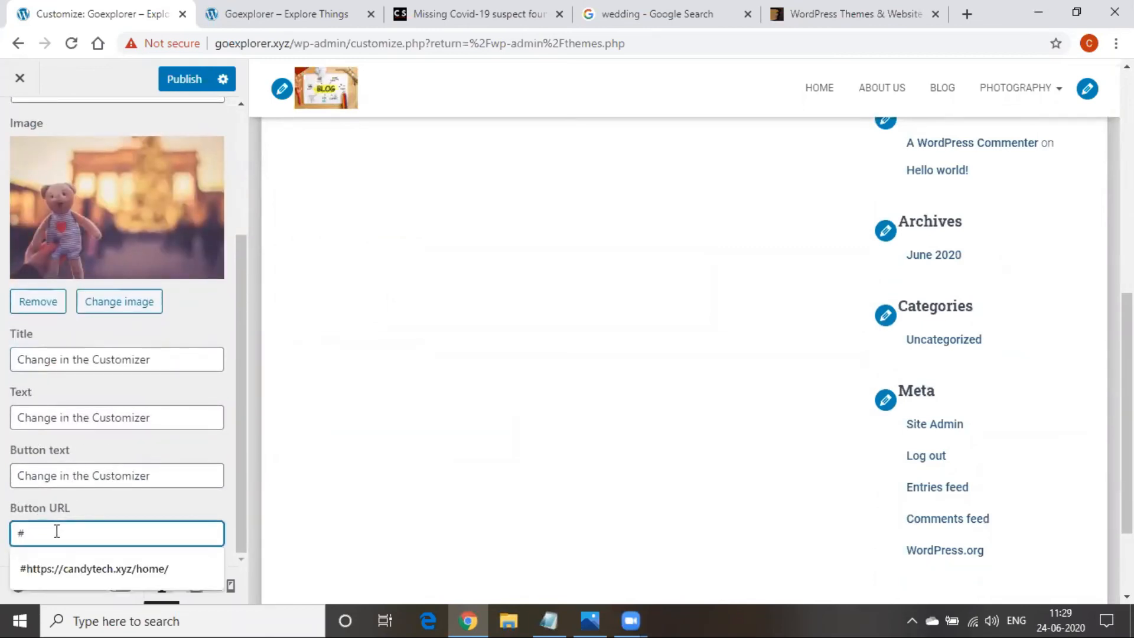
scroll(23, 218, up, 4)
click(27, 155)
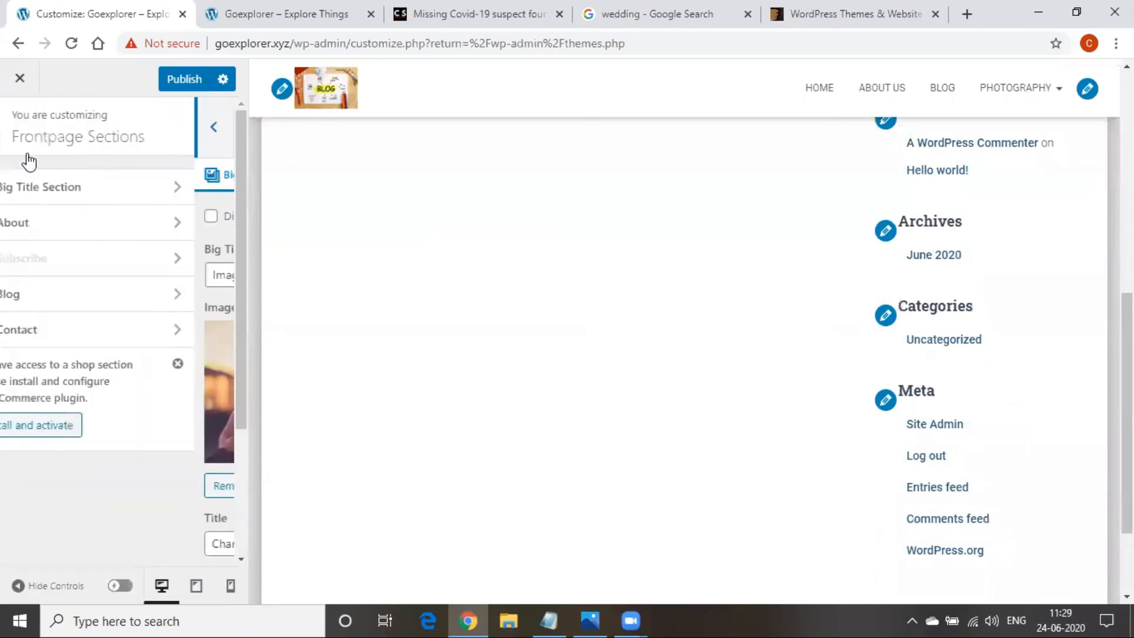
click(63, 293)
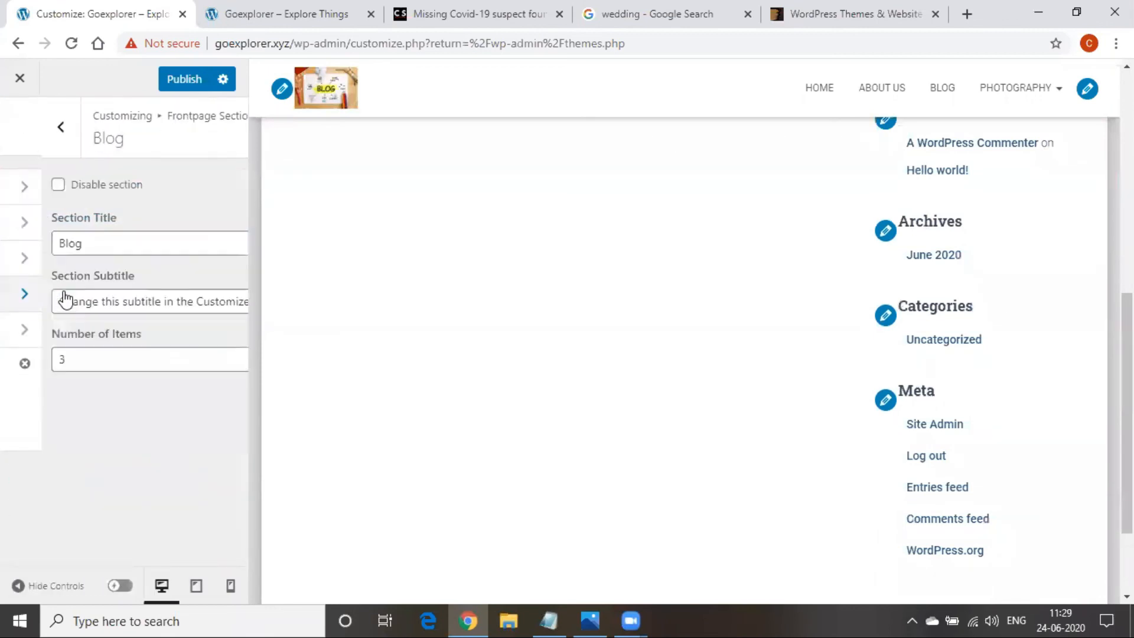
click(25, 139)
click(25, 140)
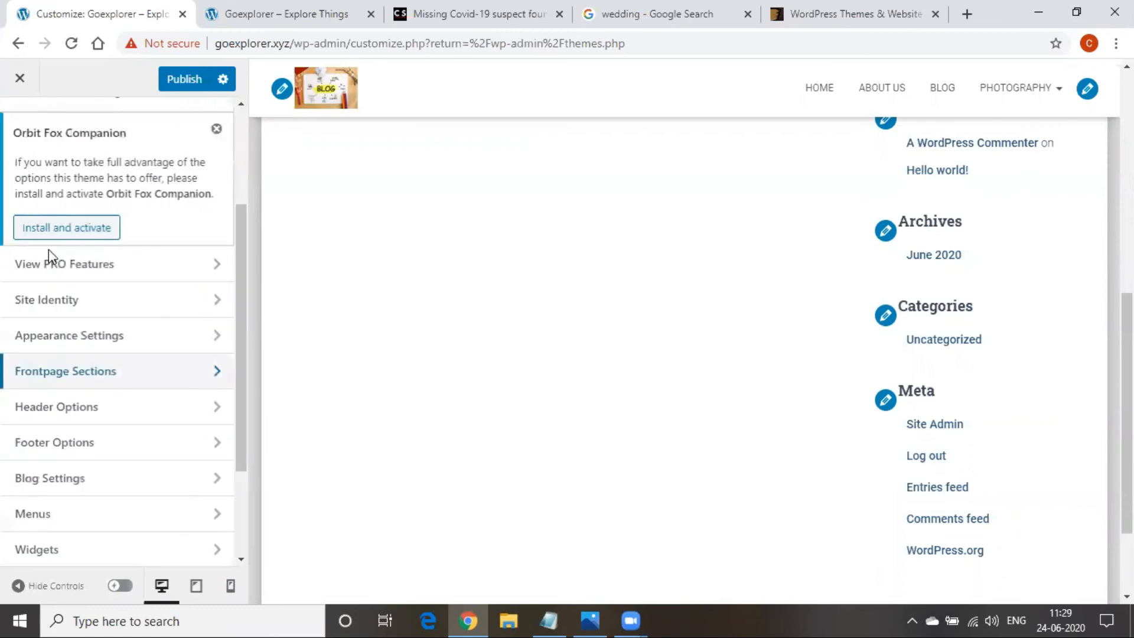
Look at Header Options' Very Top Bar settings, then return to the main list
click(65, 417)
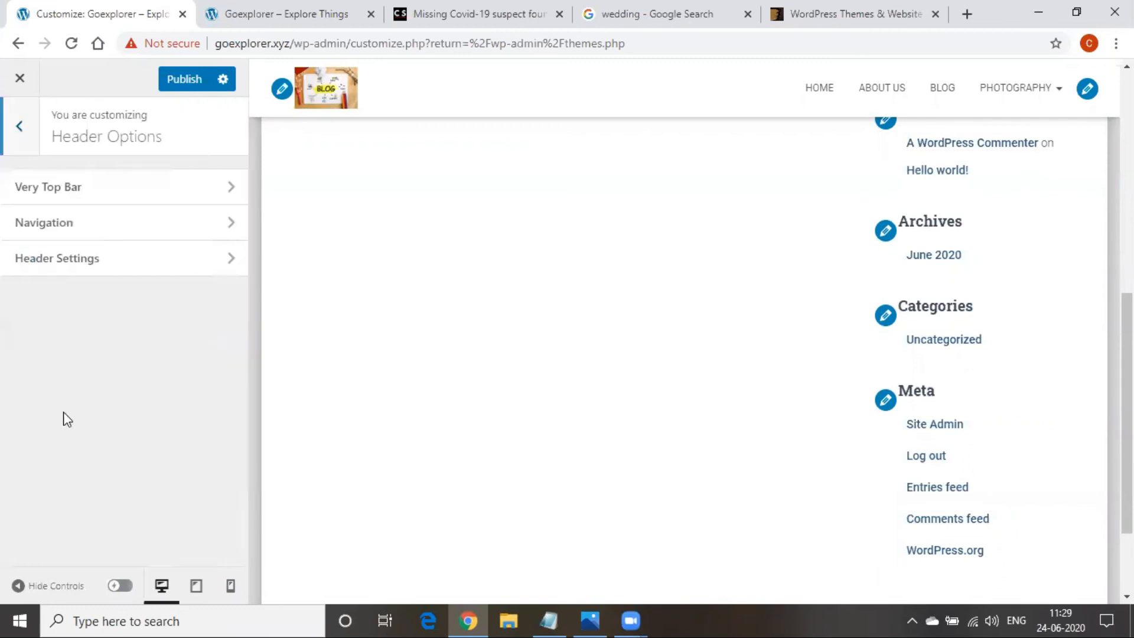
click(109, 188)
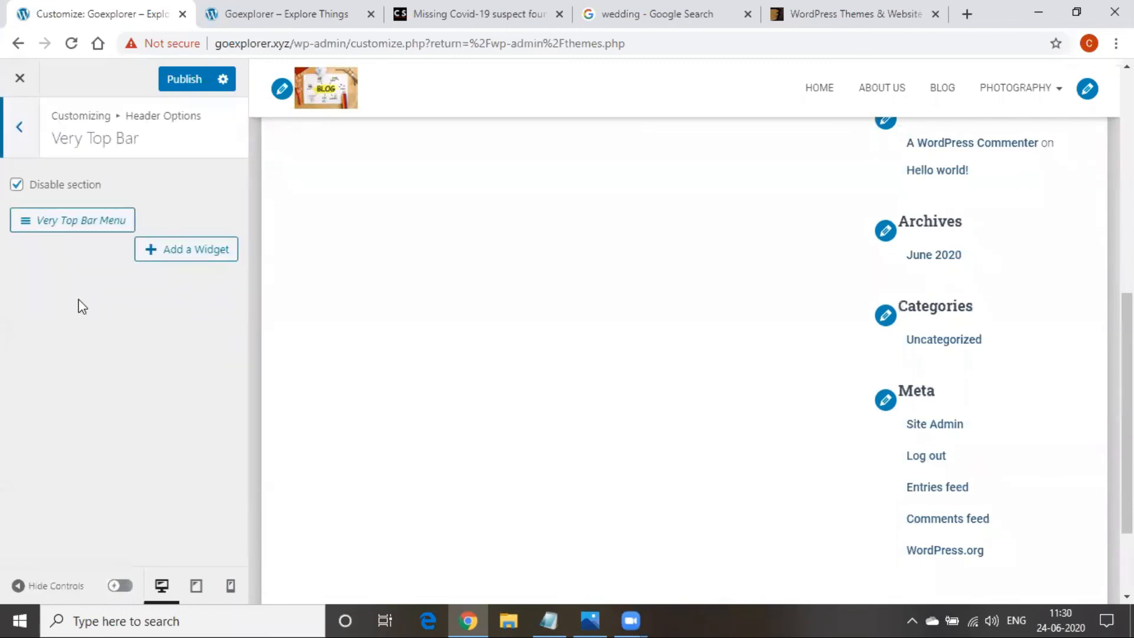
click(19, 128)
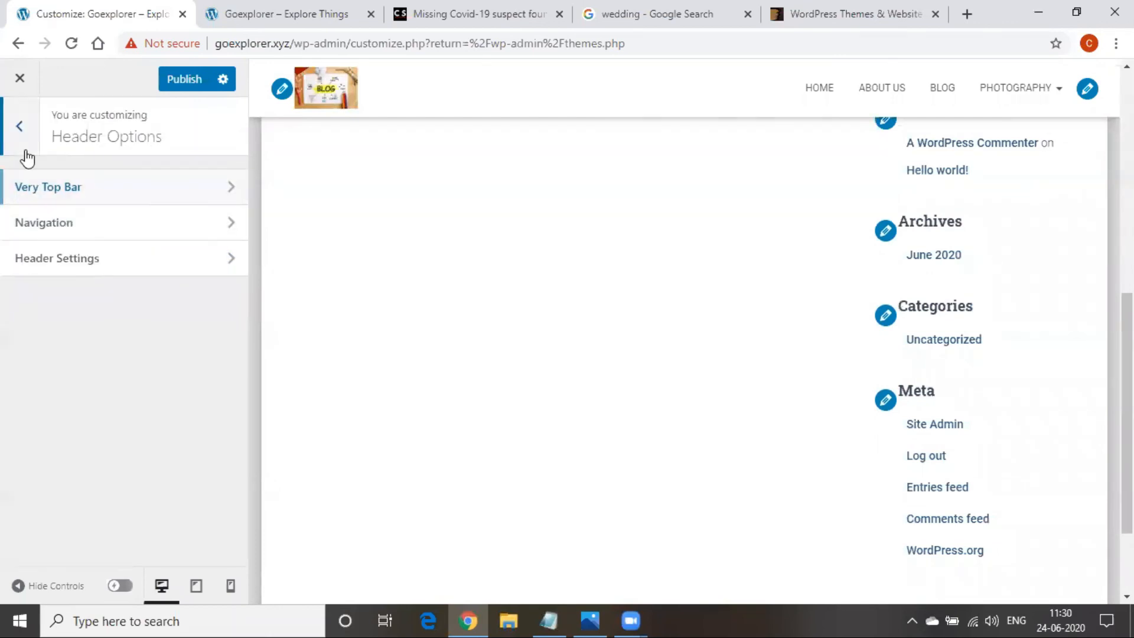
click(18, 126)
scroll(52, 331, down, 3)
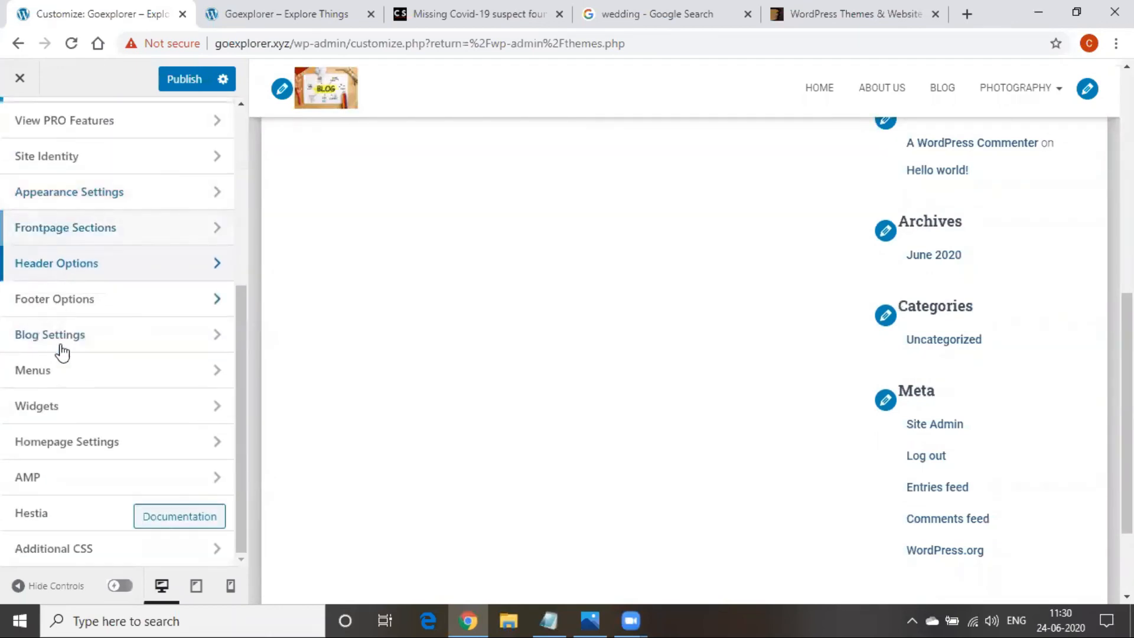
Open the Trail Menu in the Customizer's Menus panel
click(68, 372)
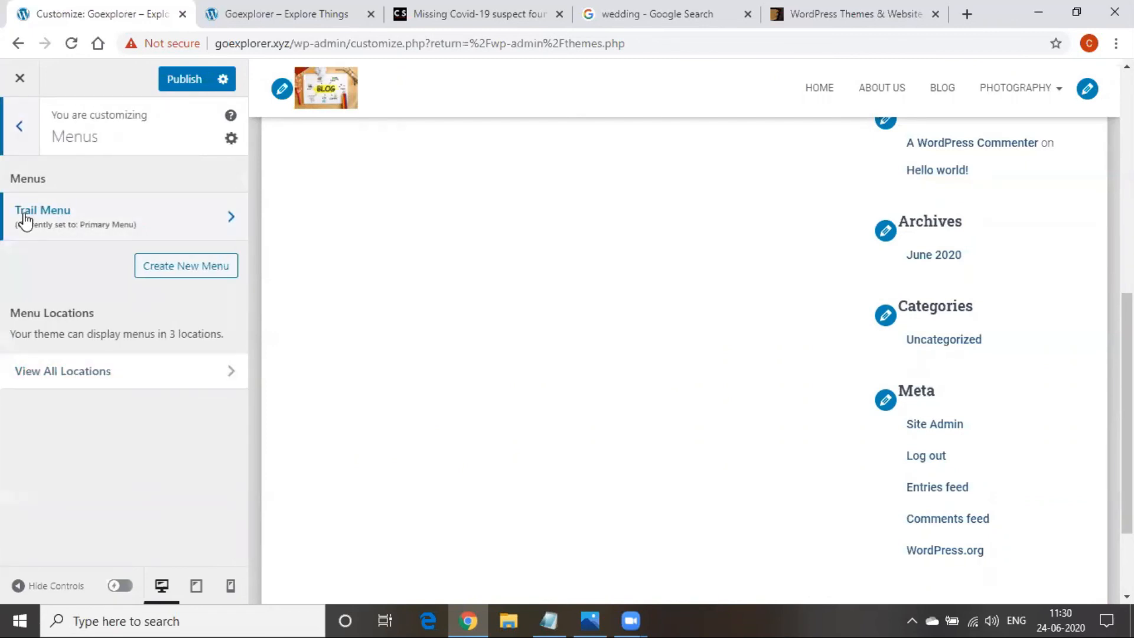
scroll(687, 336, up, 10)
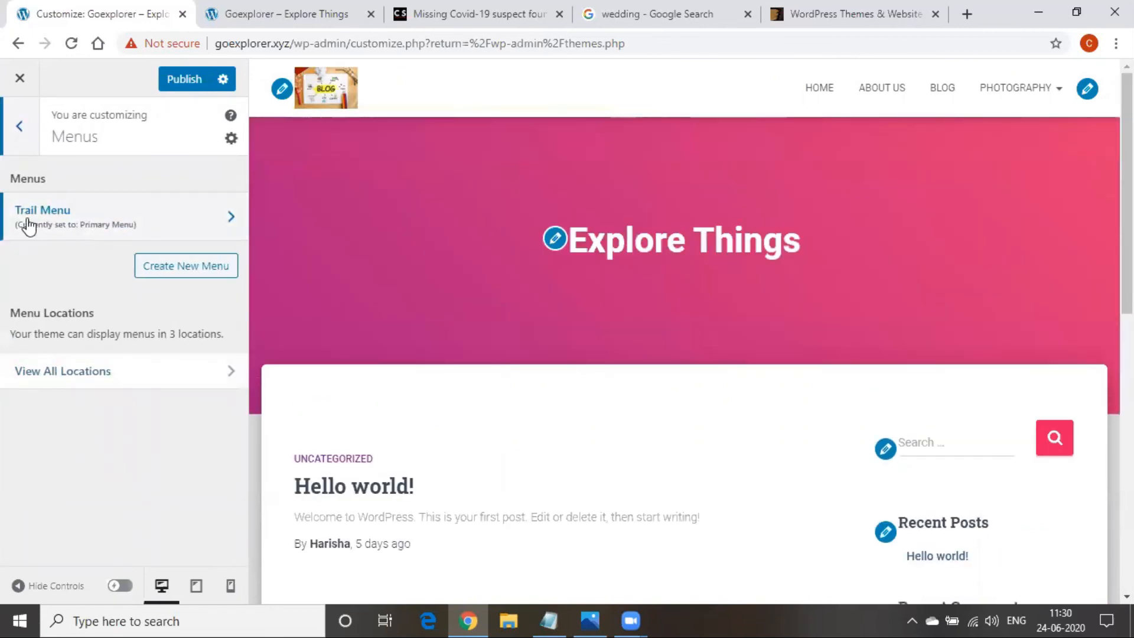
click(179, 231)
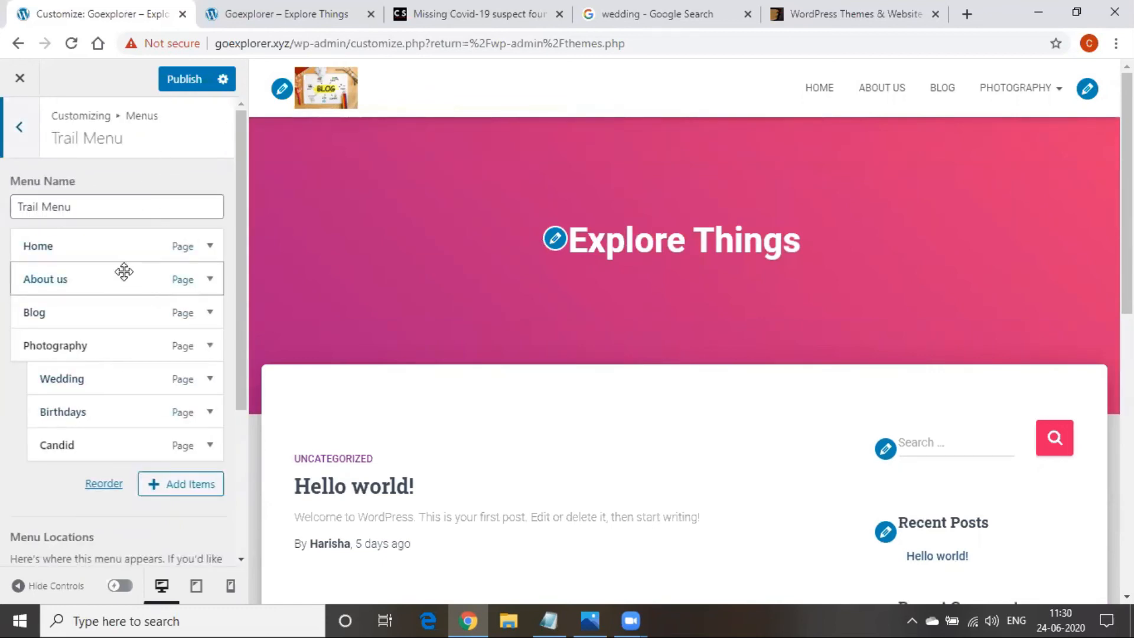
drag(43, 202, 122, 204)
click(121, 205)
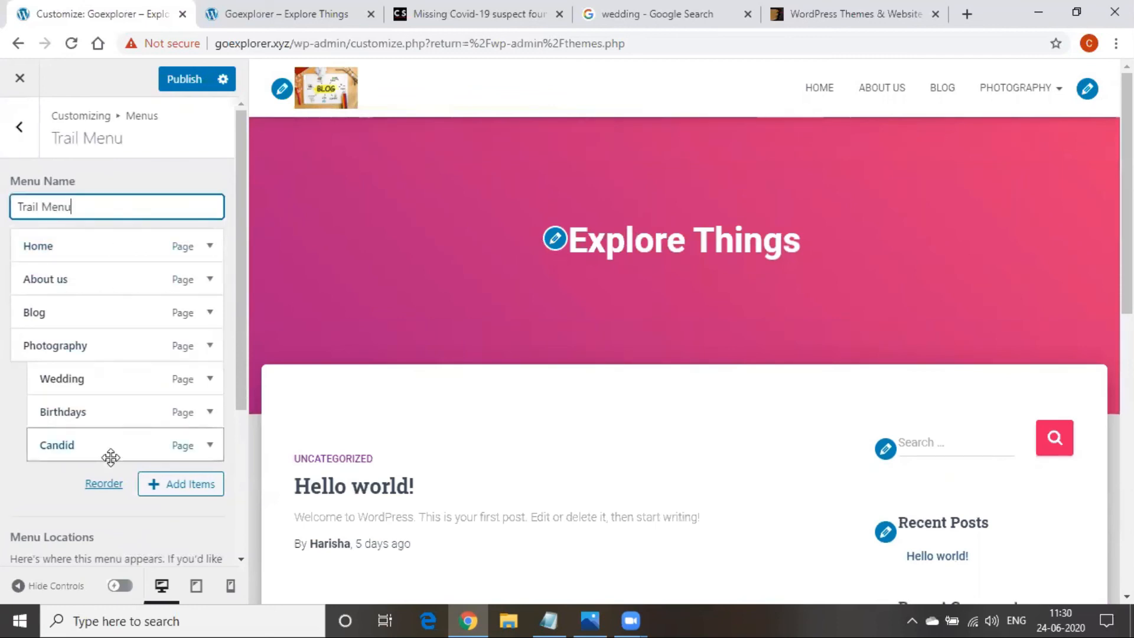
Move Candid under Wedding and nest Birthdays beneath Candid
mouse_move(108, 446)
mouse_down()
mouse_move(109, 415)
mouse_move(93, 445)
mouse_move(101, 435)
mouse_up()
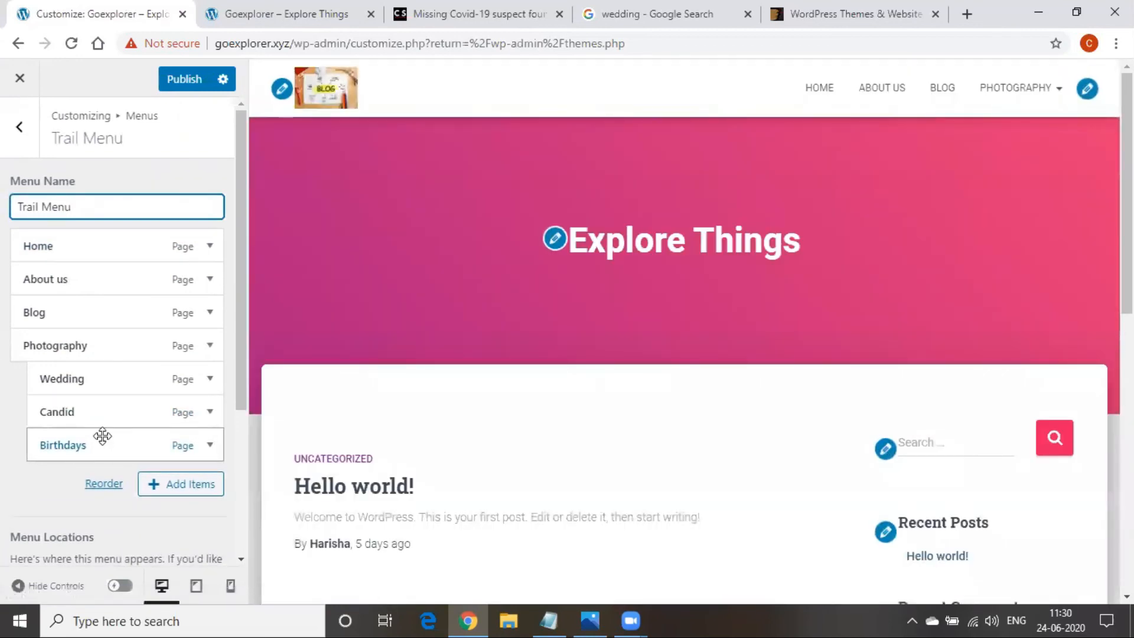
drag(102, 437, 133, 447)
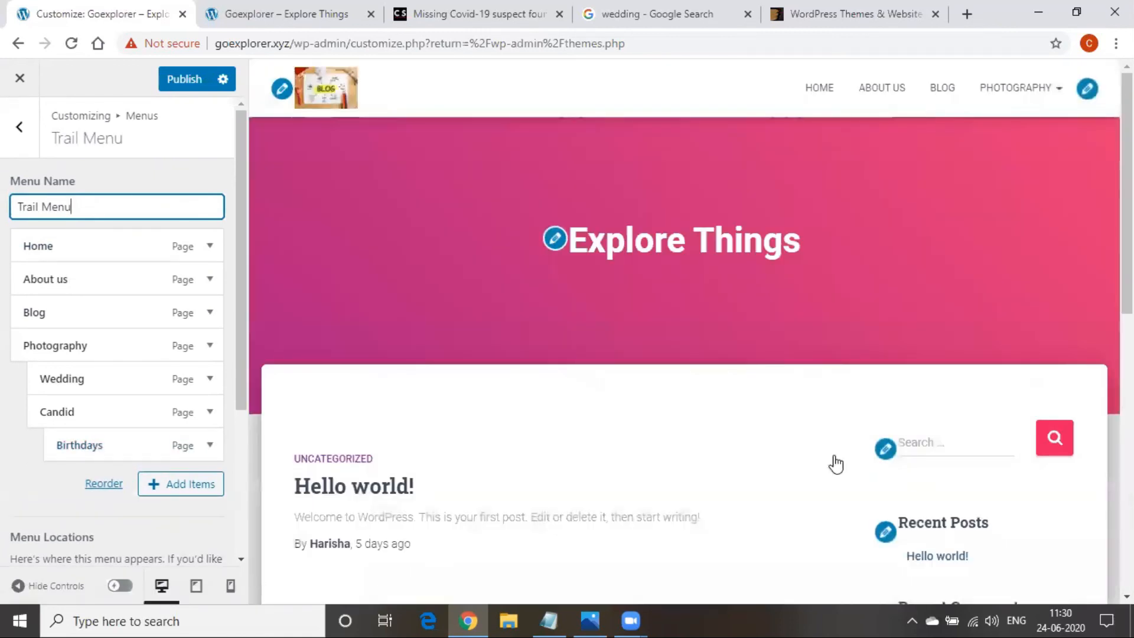
mouse_move(1035, 89)
mouse_move(1016, 167)
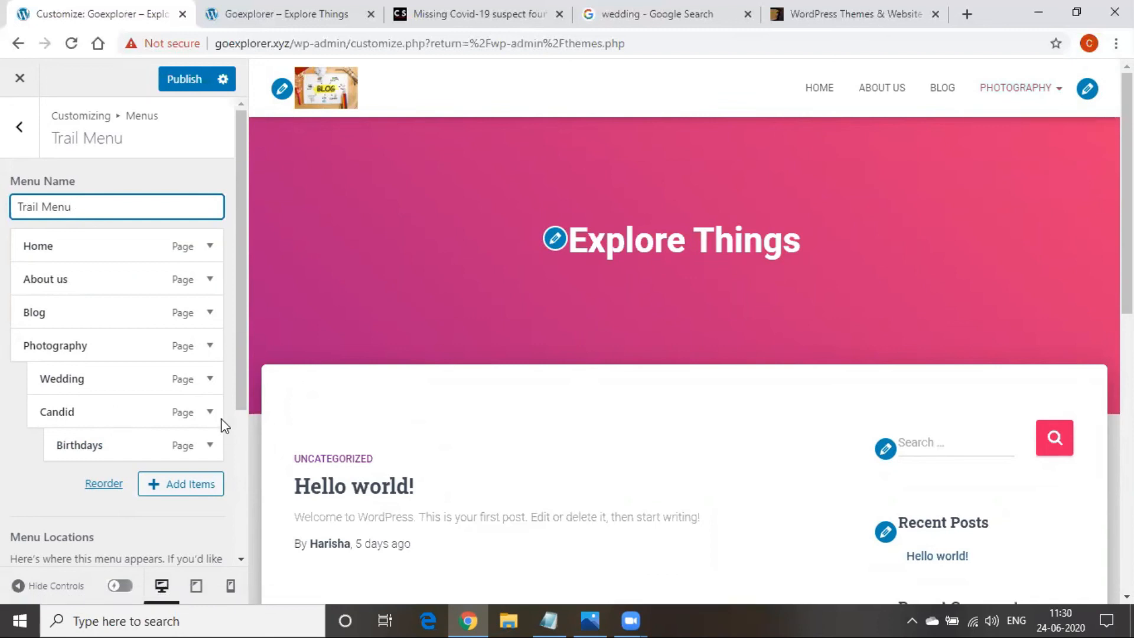
scroll(225, 425, down, 3)
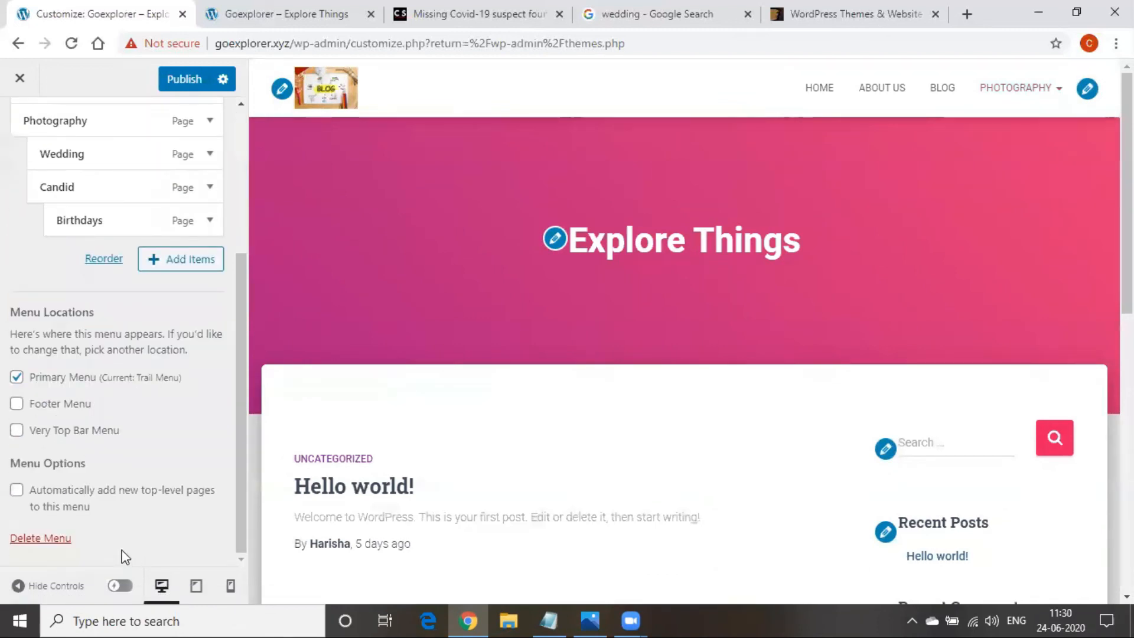
scroll(121, 549, up, 4)
click(8, 141)
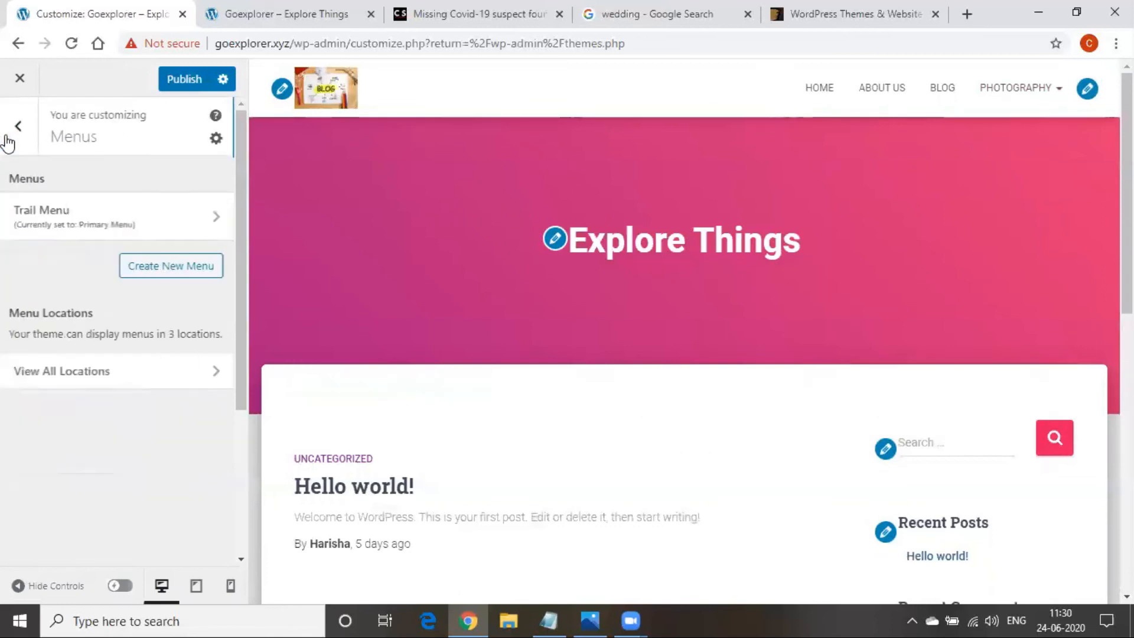
click(18, 126)
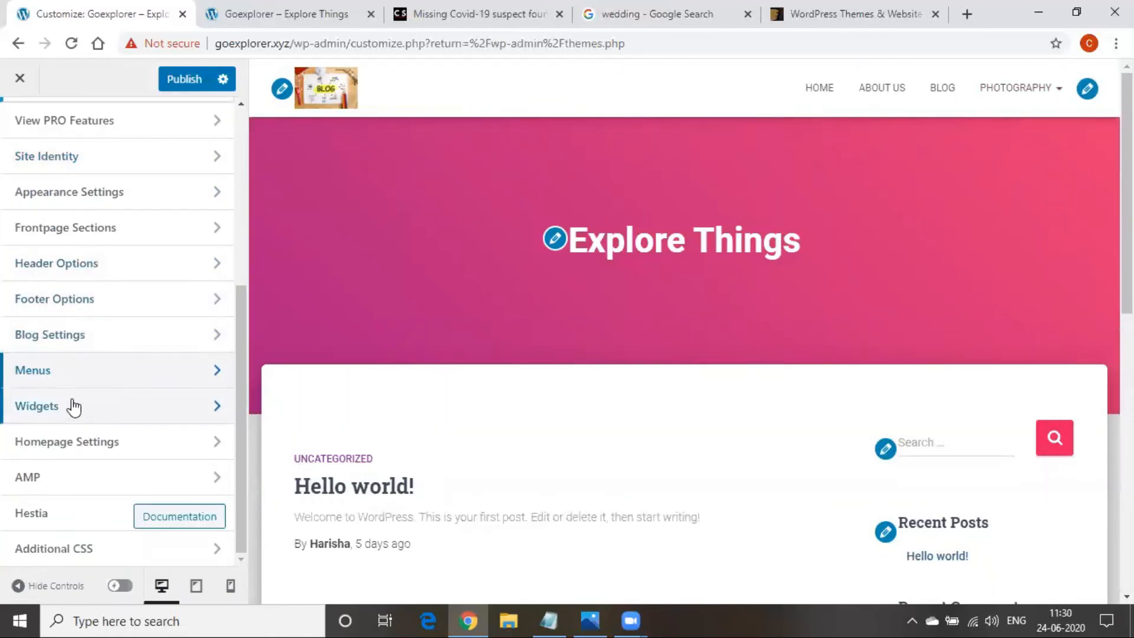
Choose 'A static page' with Home as the homepage, publish, and bring up the Digital Marketing notes
click(71, 441)
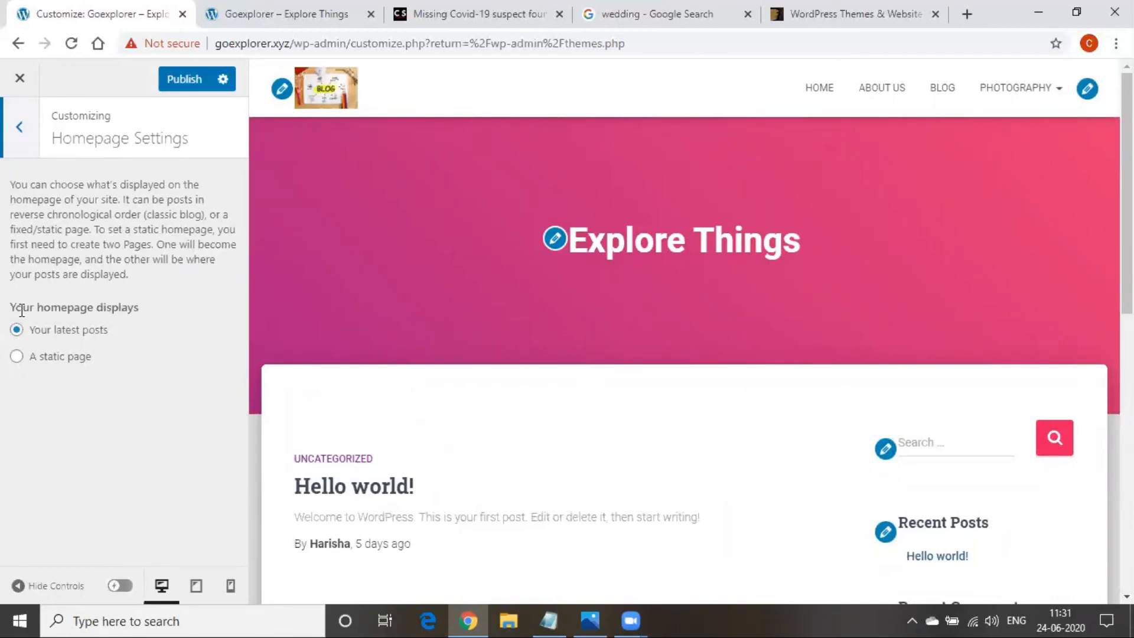
drag(10, 313, 28, 330)
click(108, 438)
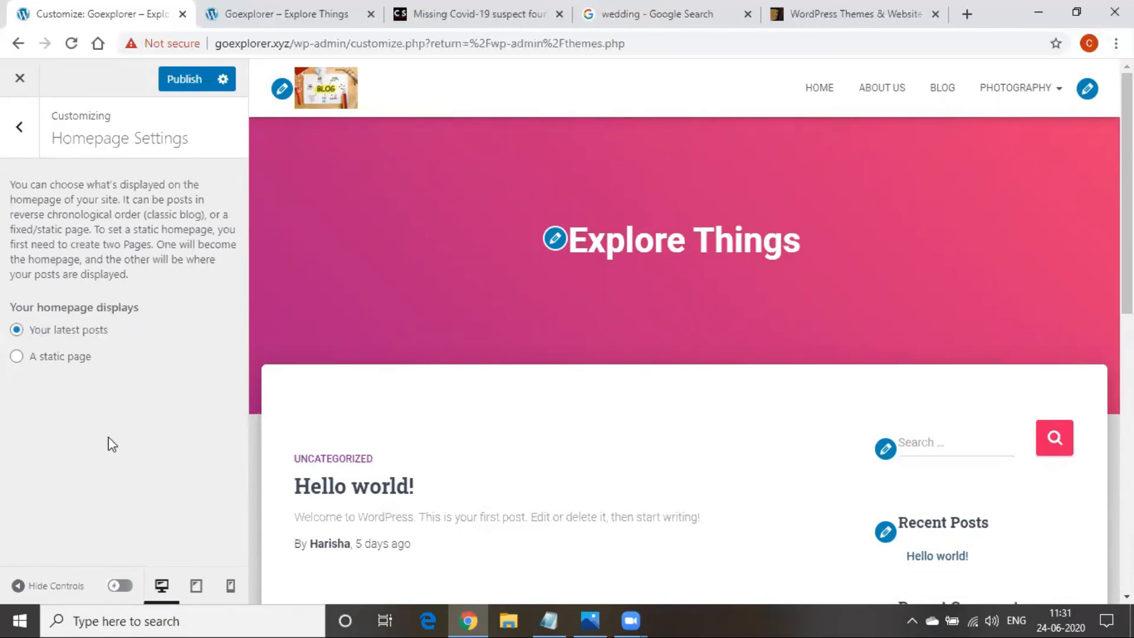
click(60, 361)
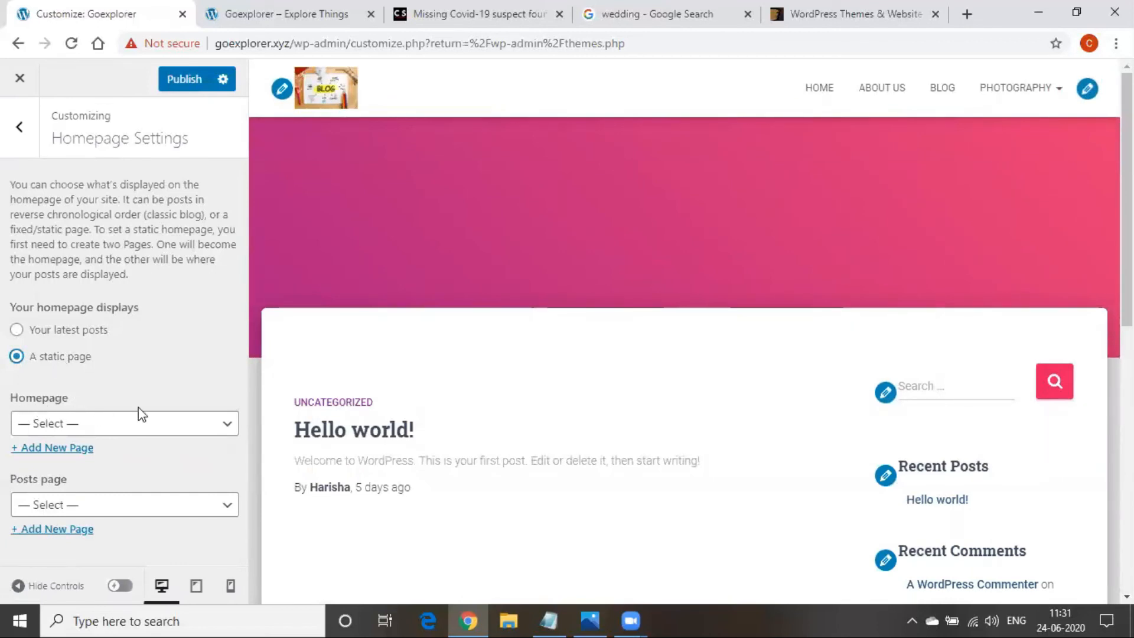
click(139, 431)
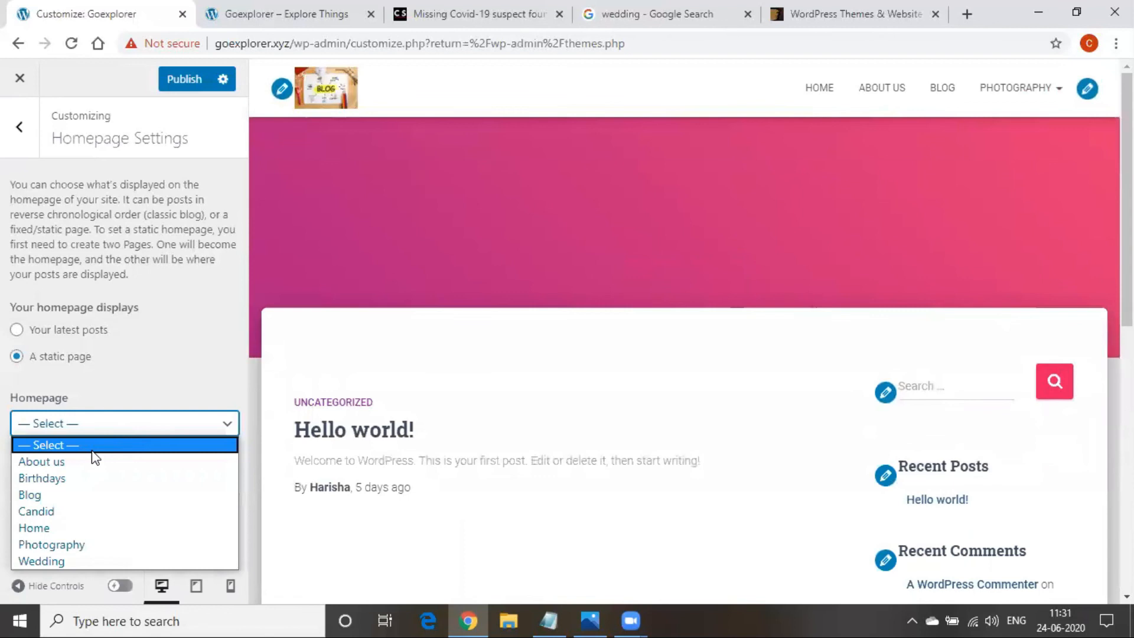
click(85, 527)
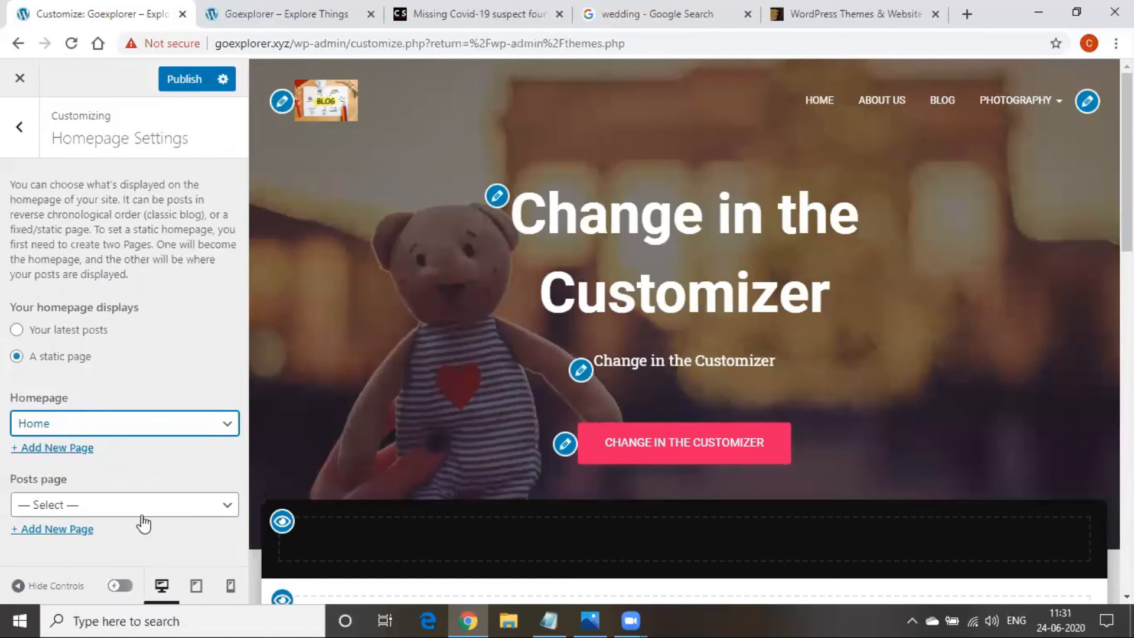
scroll(558, 242, down, 7)
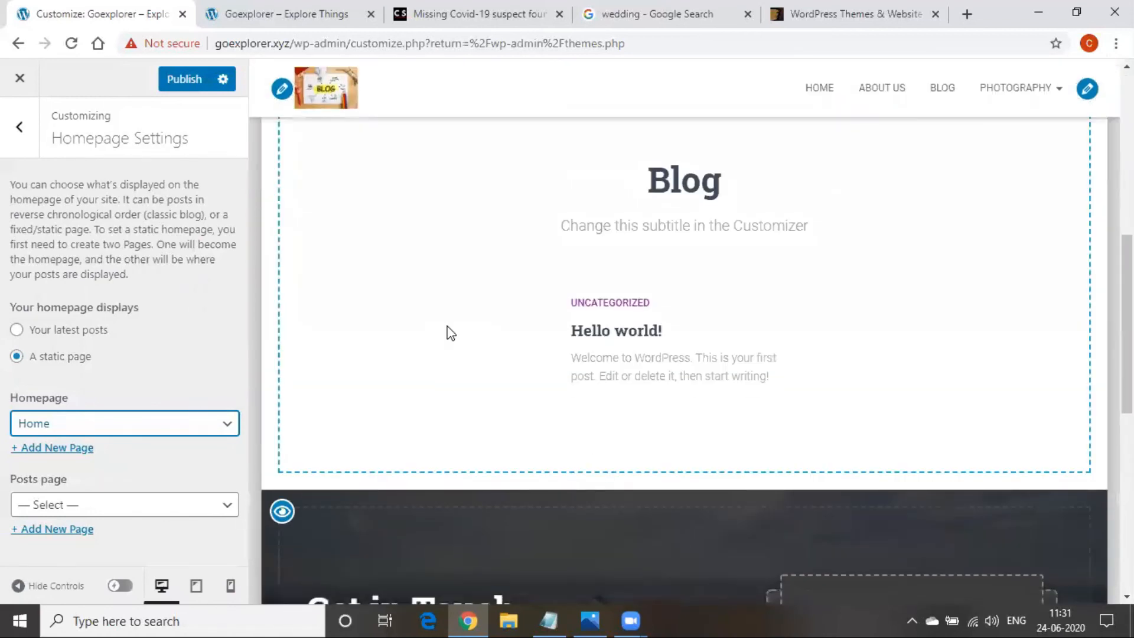
scroll(449, 334, down, 5)
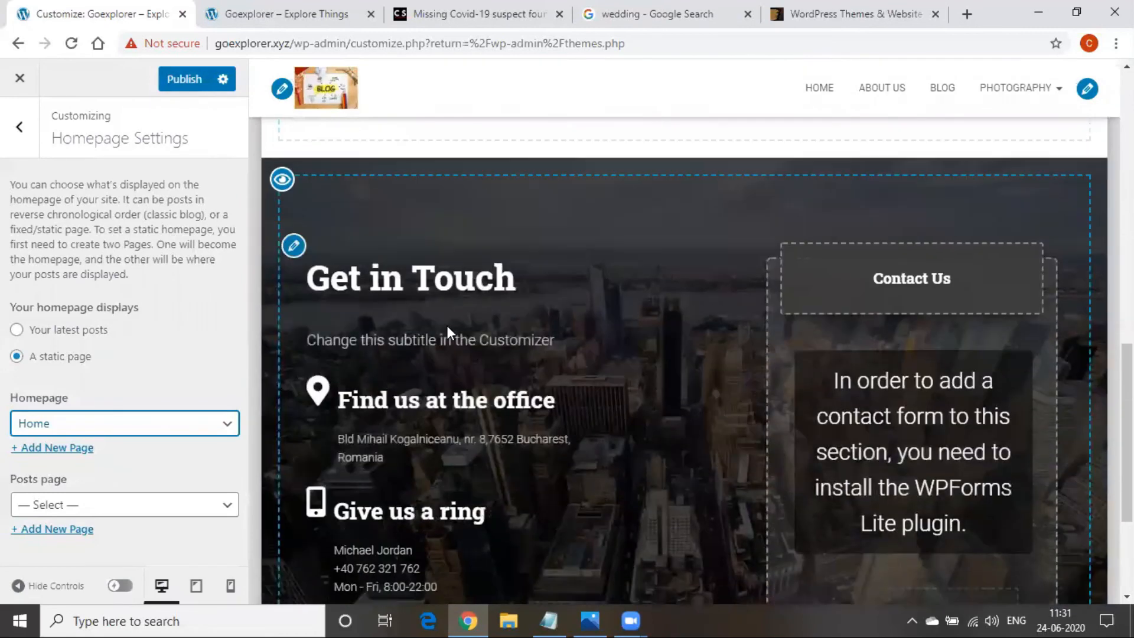
scroll(448, 326, down, 3)
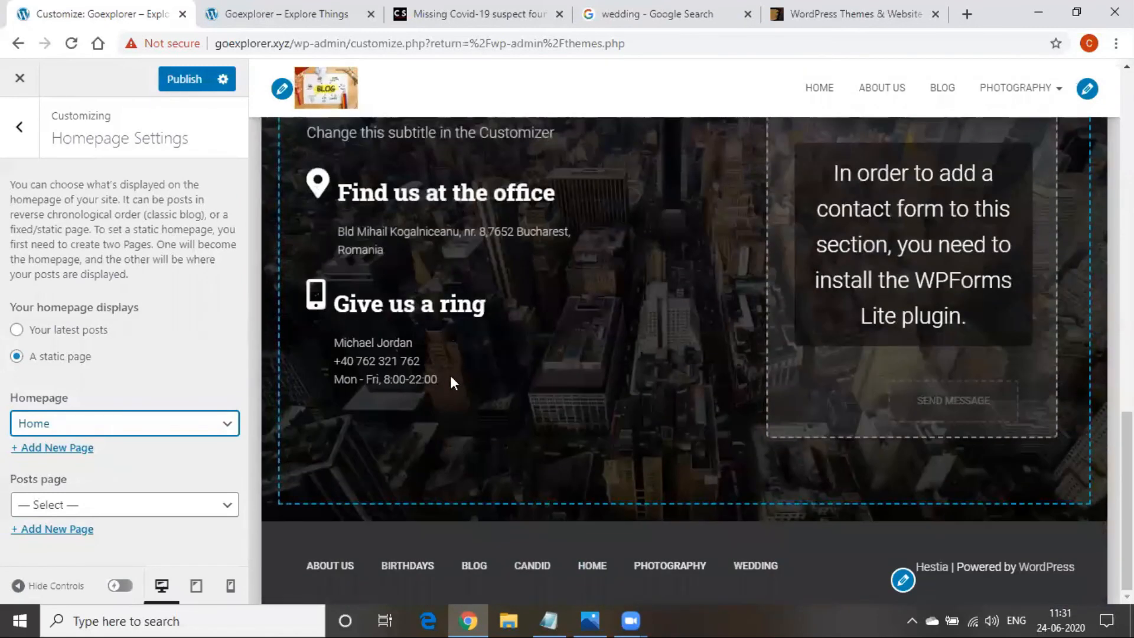
scroll(469, 523, up, 15)
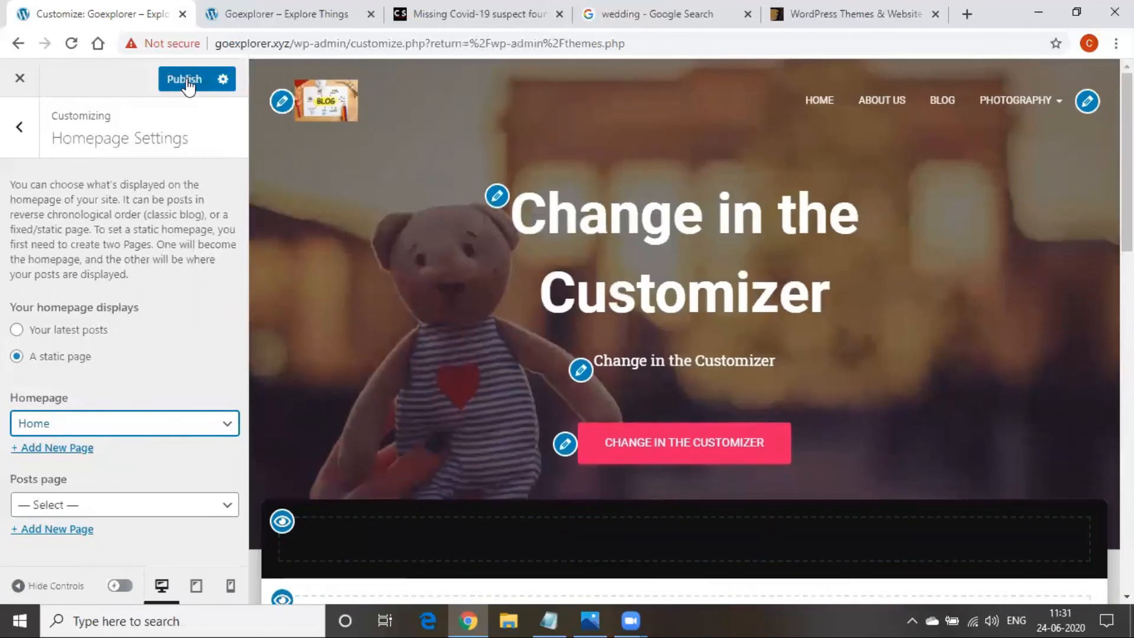
click(186, 82)
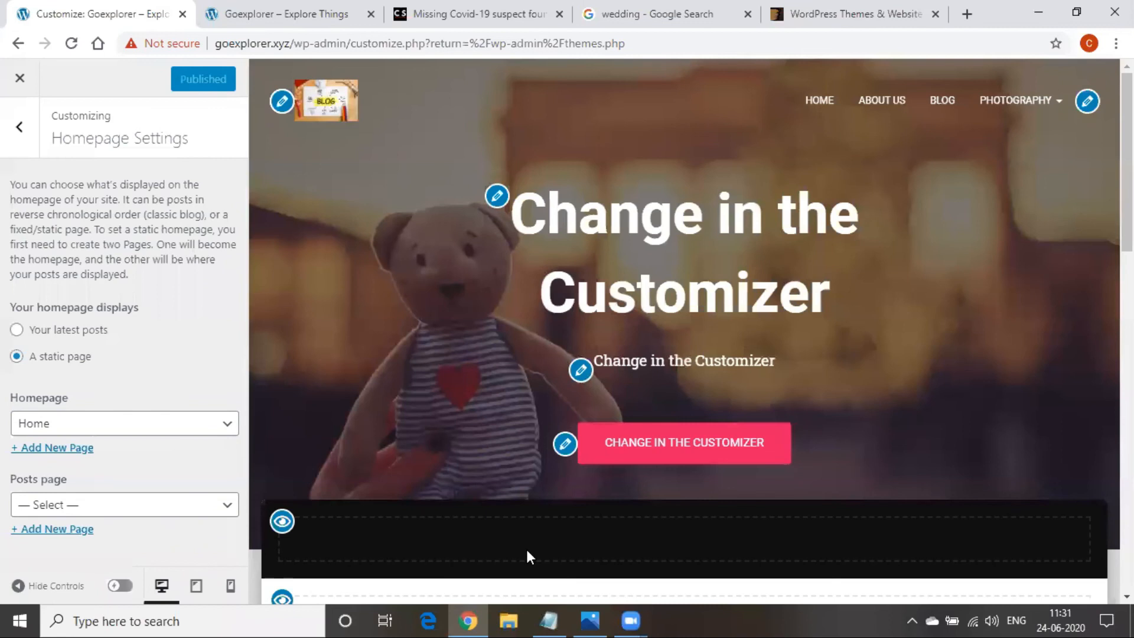
click(549, 620)
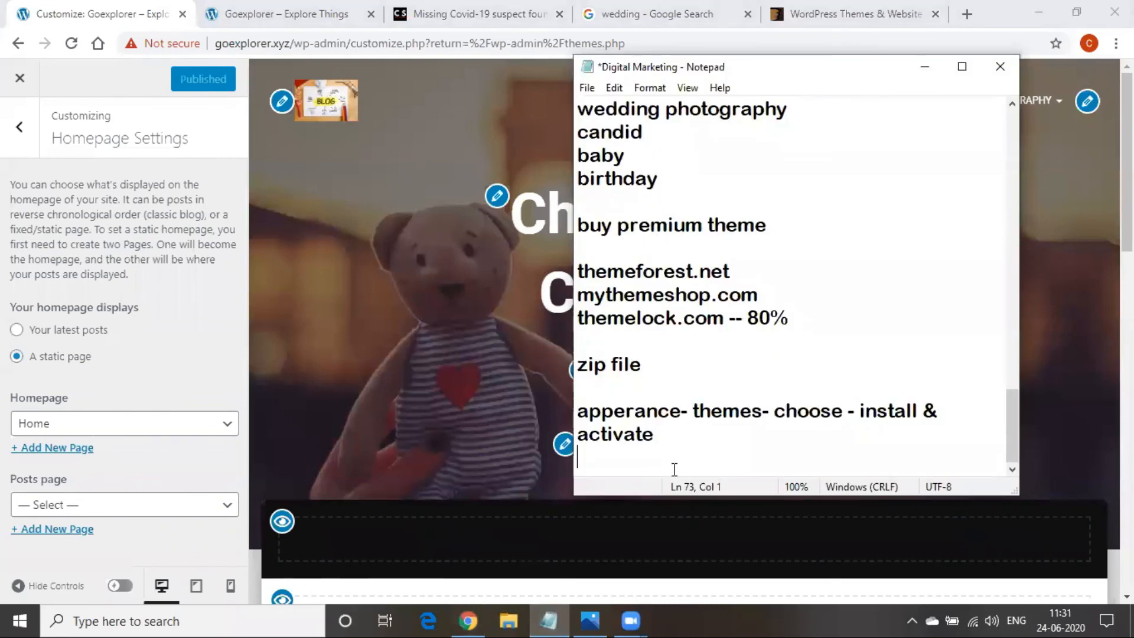
Add the line 'appearance- cutomize- home page settings-static page' to the notes, fixing the spelling of 'appearance'
key(Return)
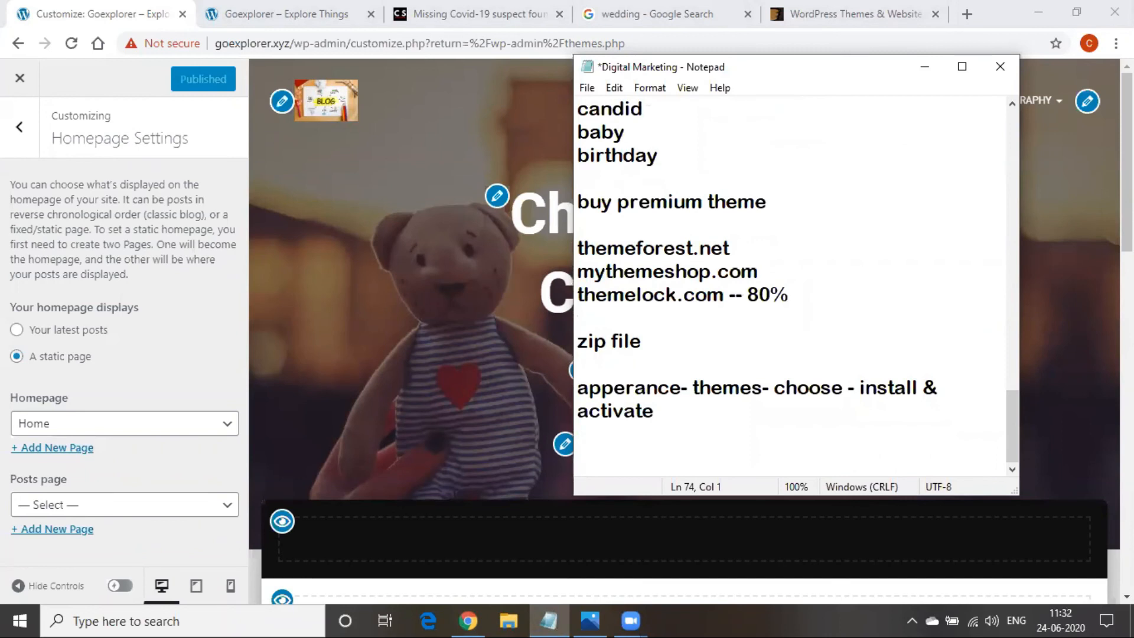
click(724, 459)
text(appera)
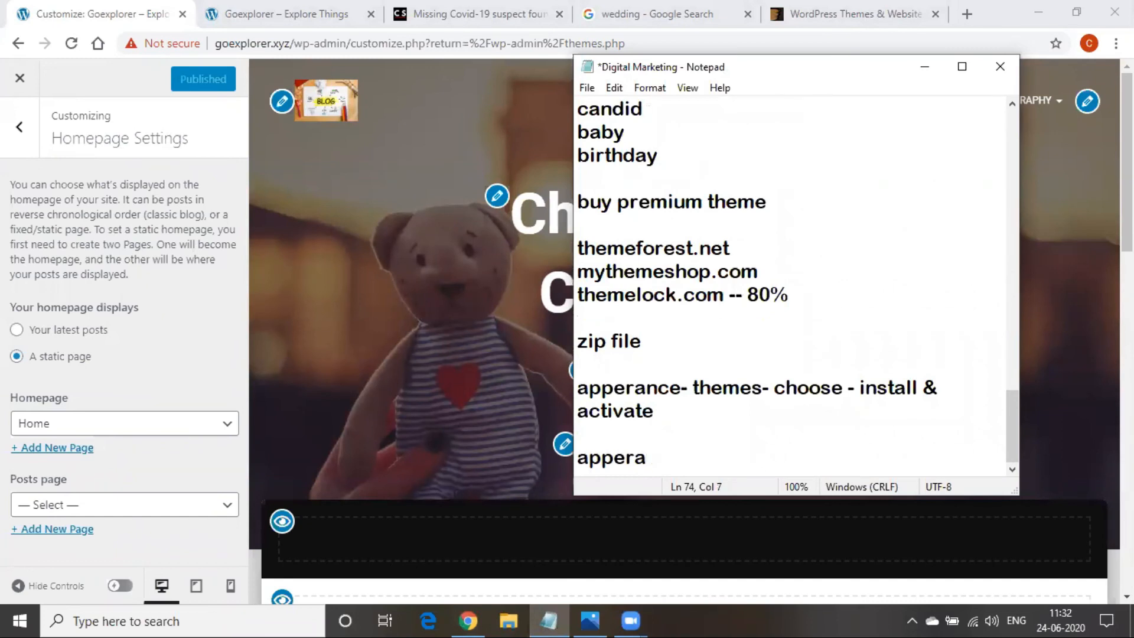
text(nce- cutomi)
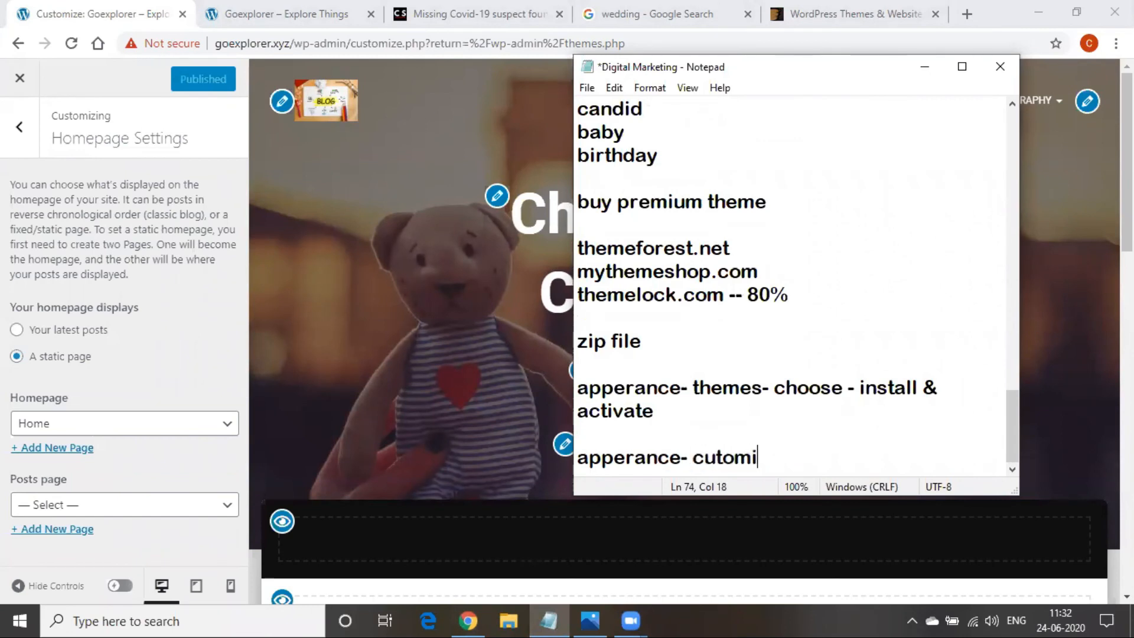
text(ze- home pa)
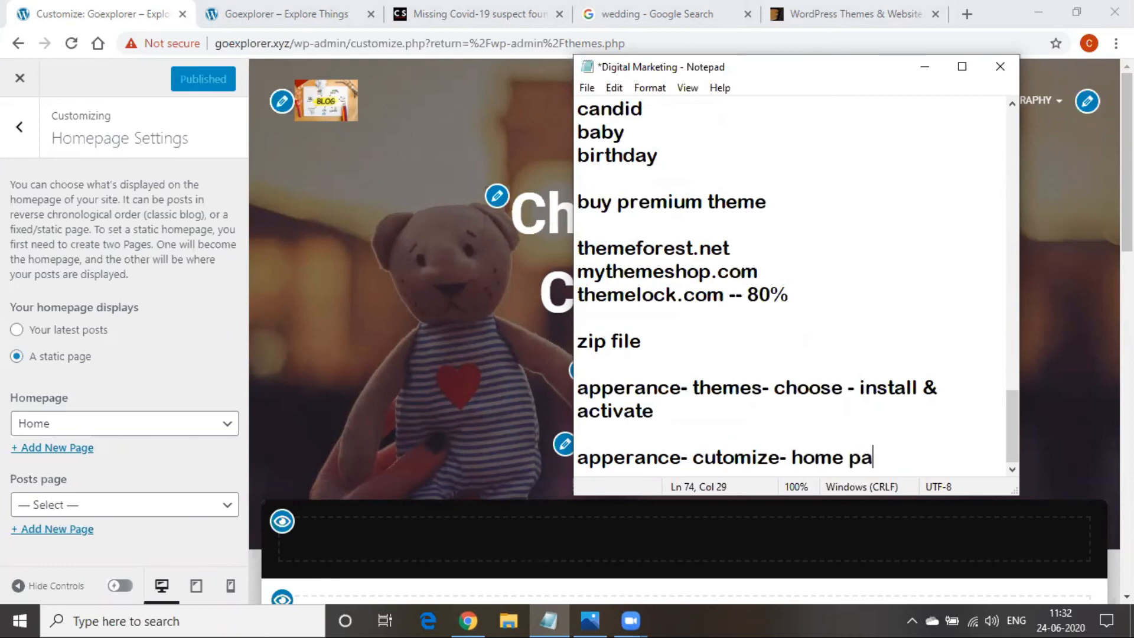
text(ge se)
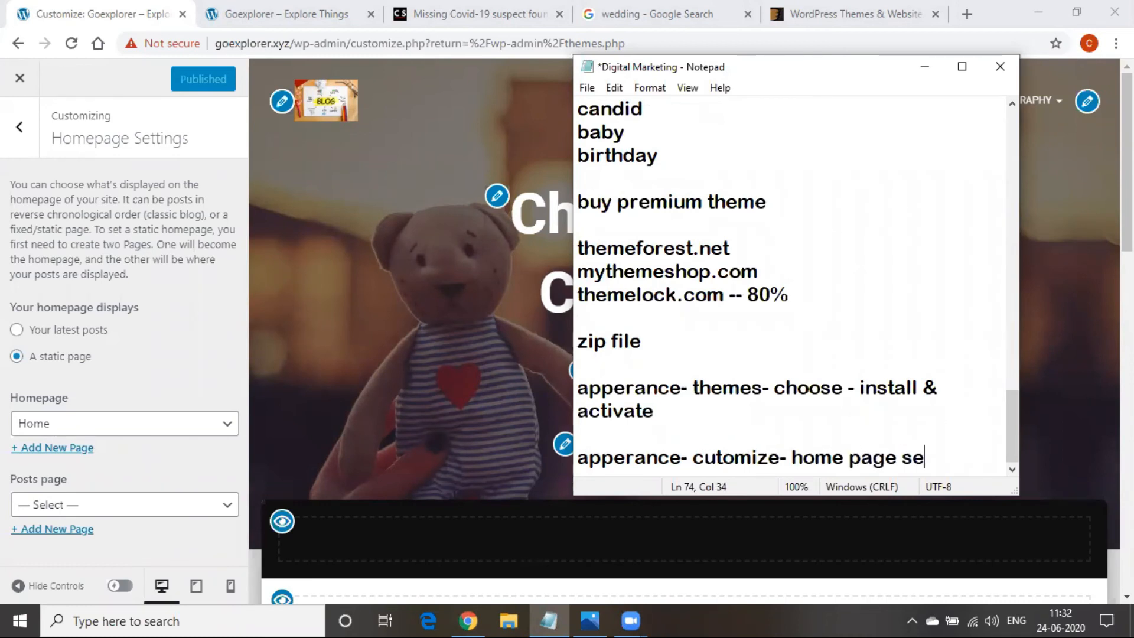
text(ttings)
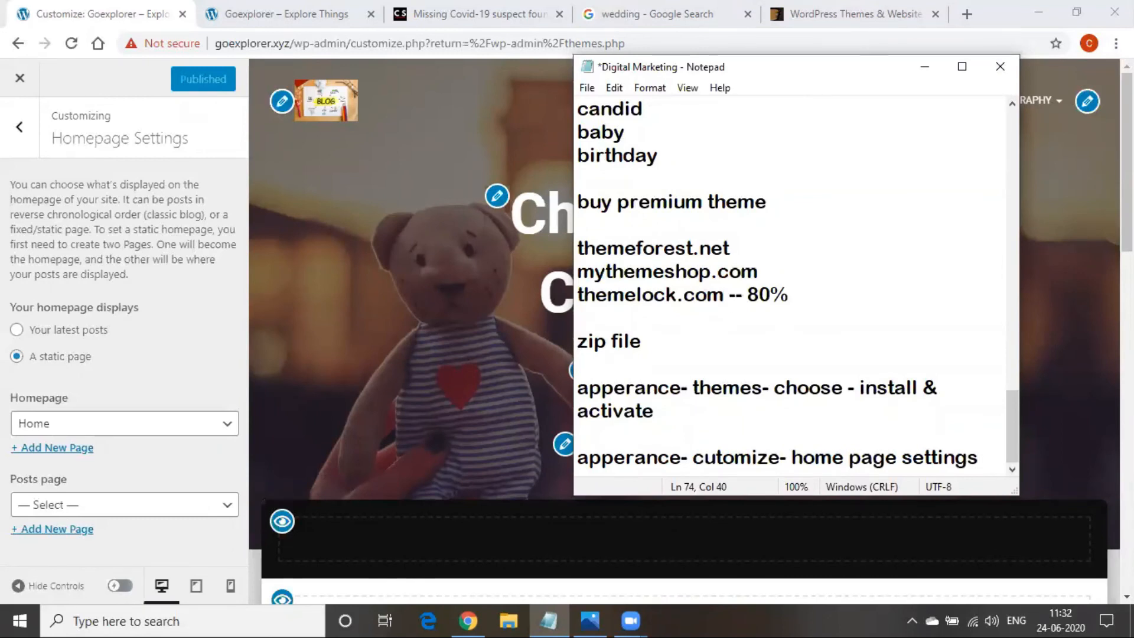
text(-)
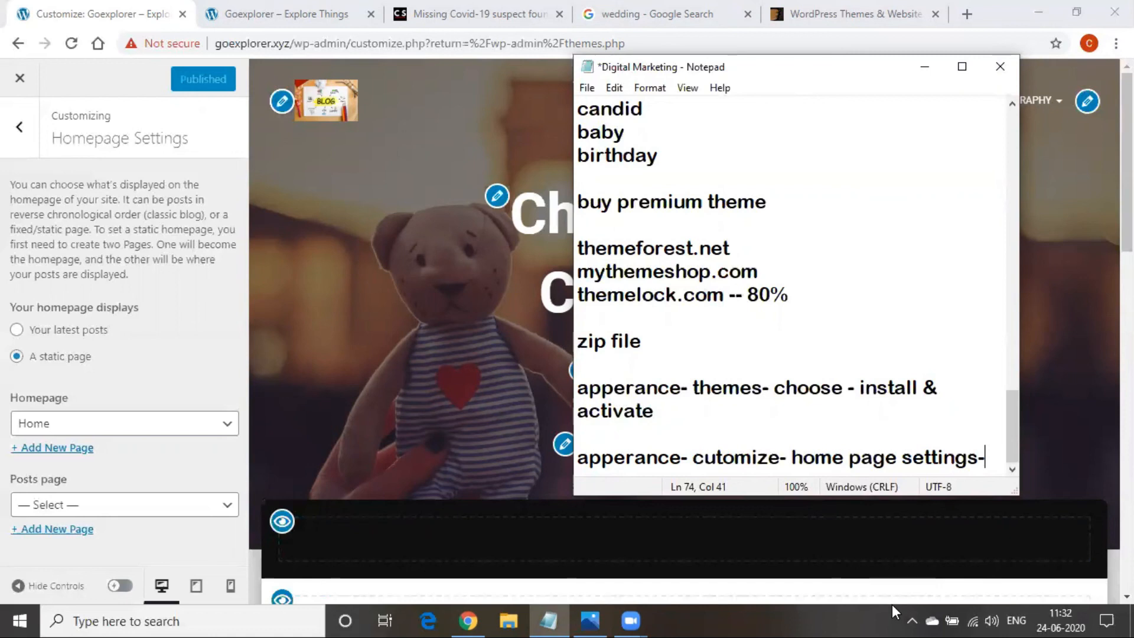
click(638, 512)
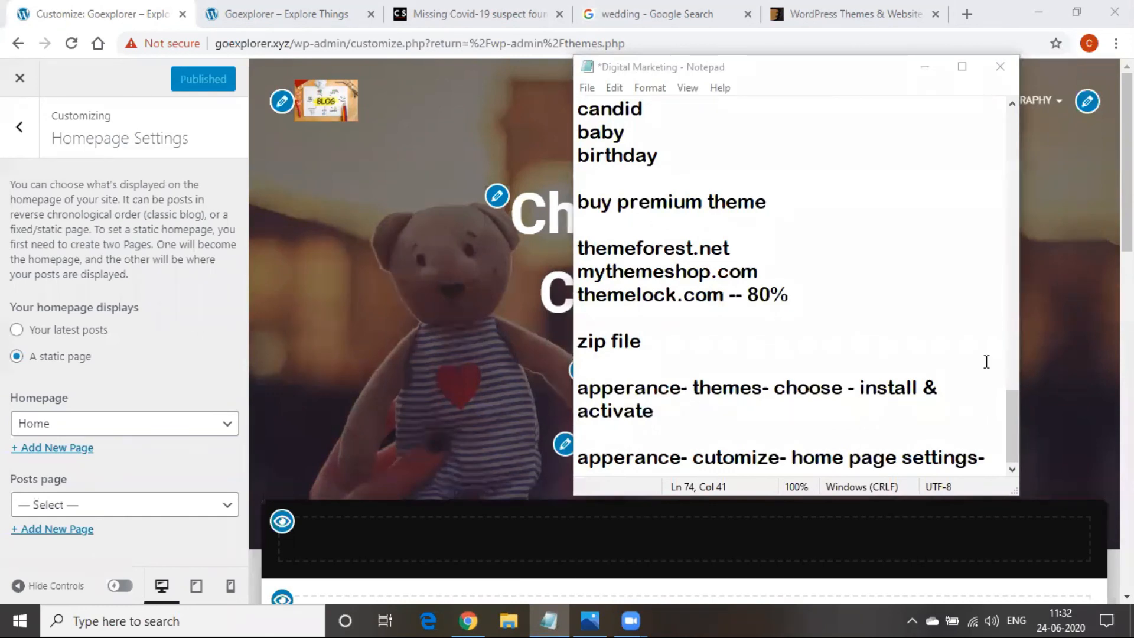
click(987, 459)
text(static)
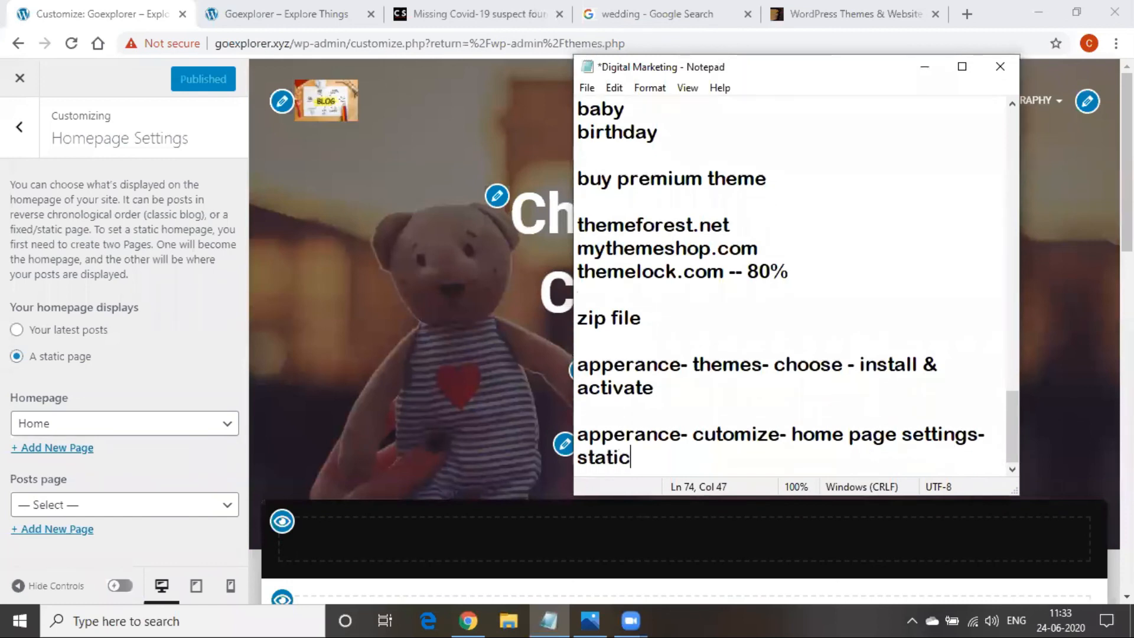
text( page)
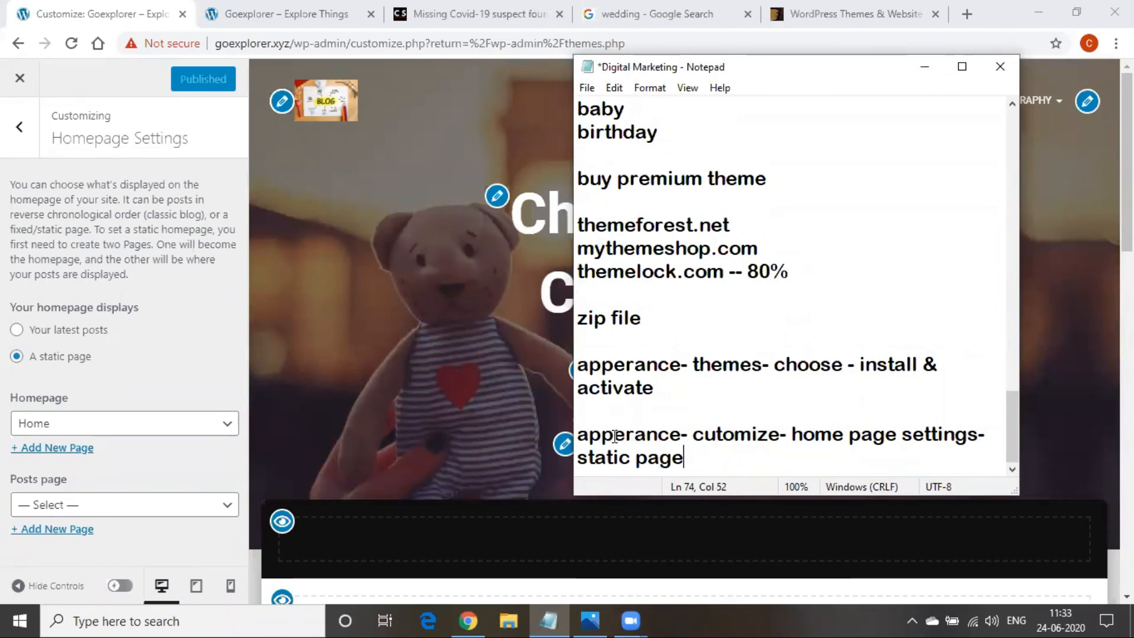
click(625, 434)
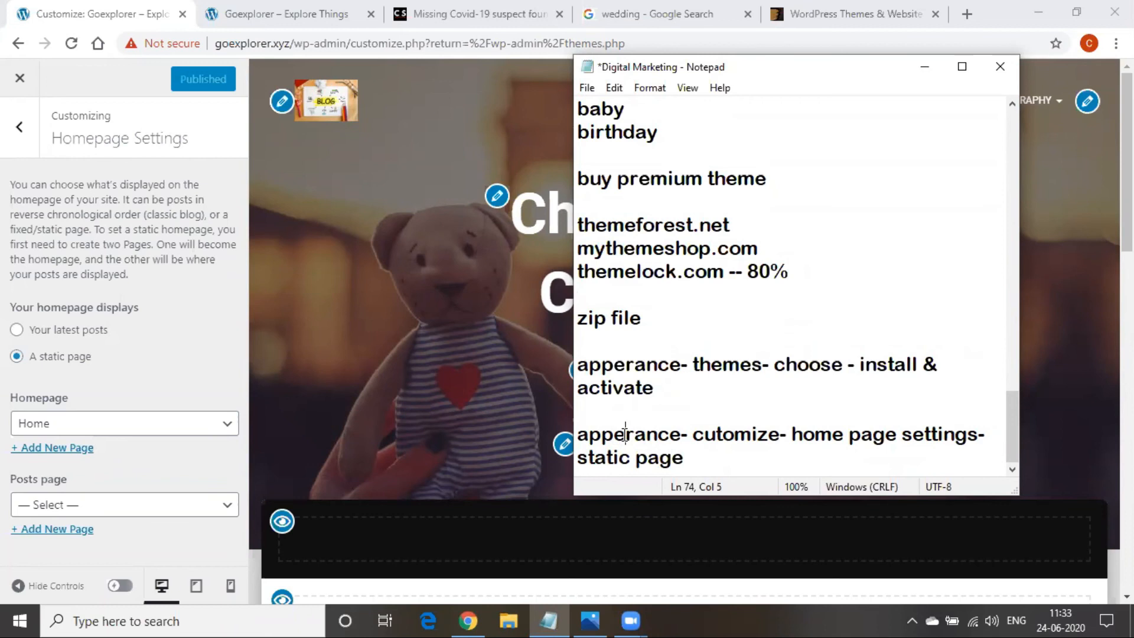
text(a)
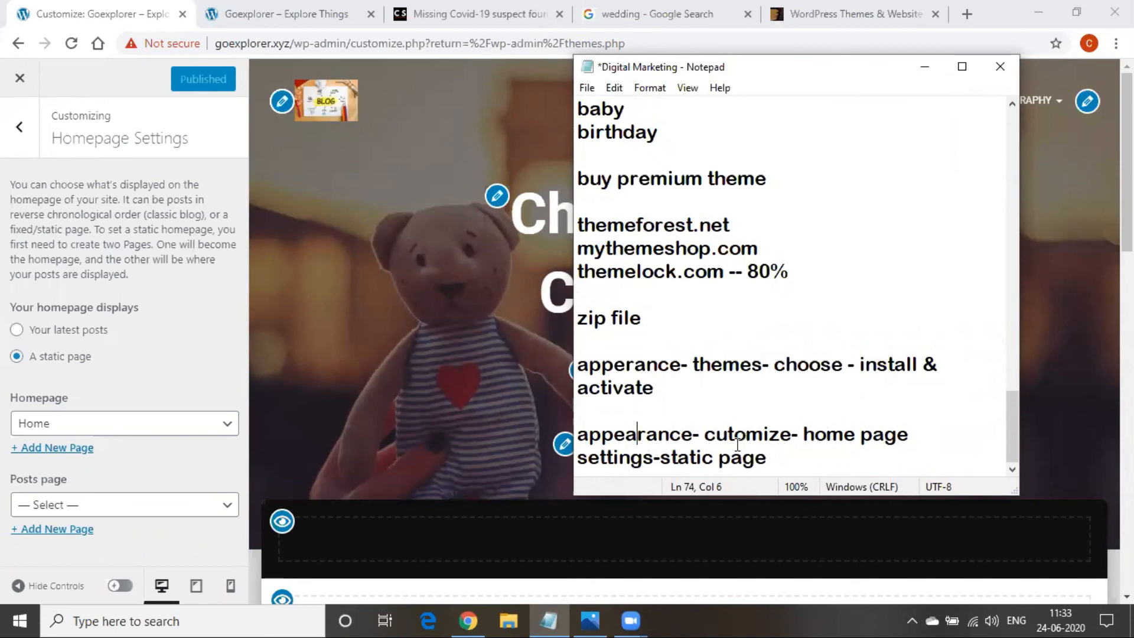
drag(659, 458, 810, 455)
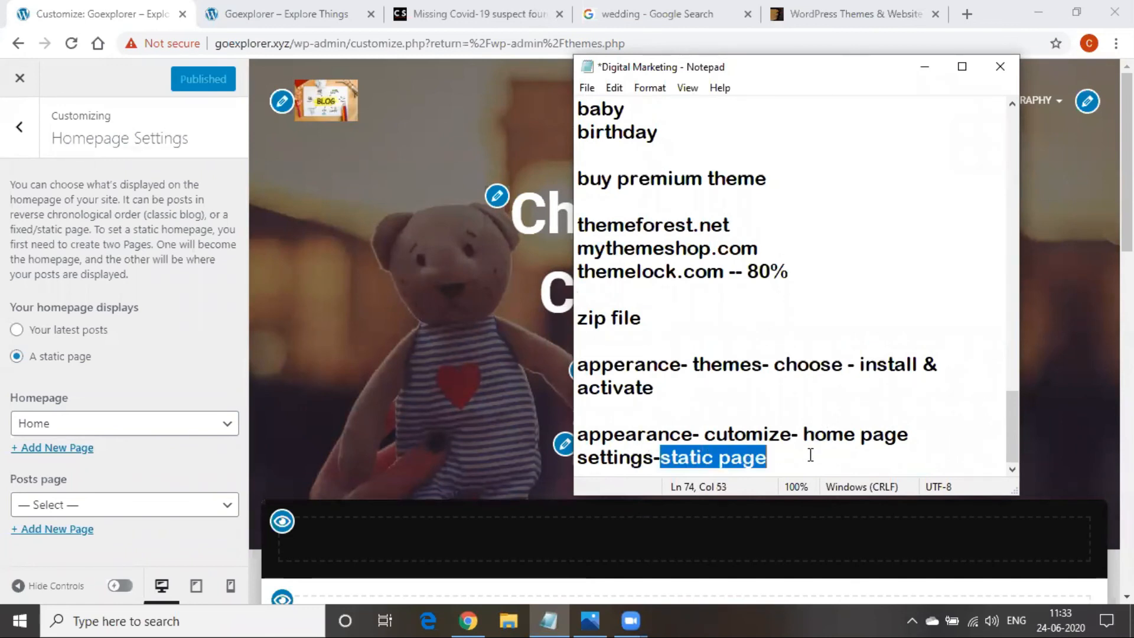
click(923, 67)
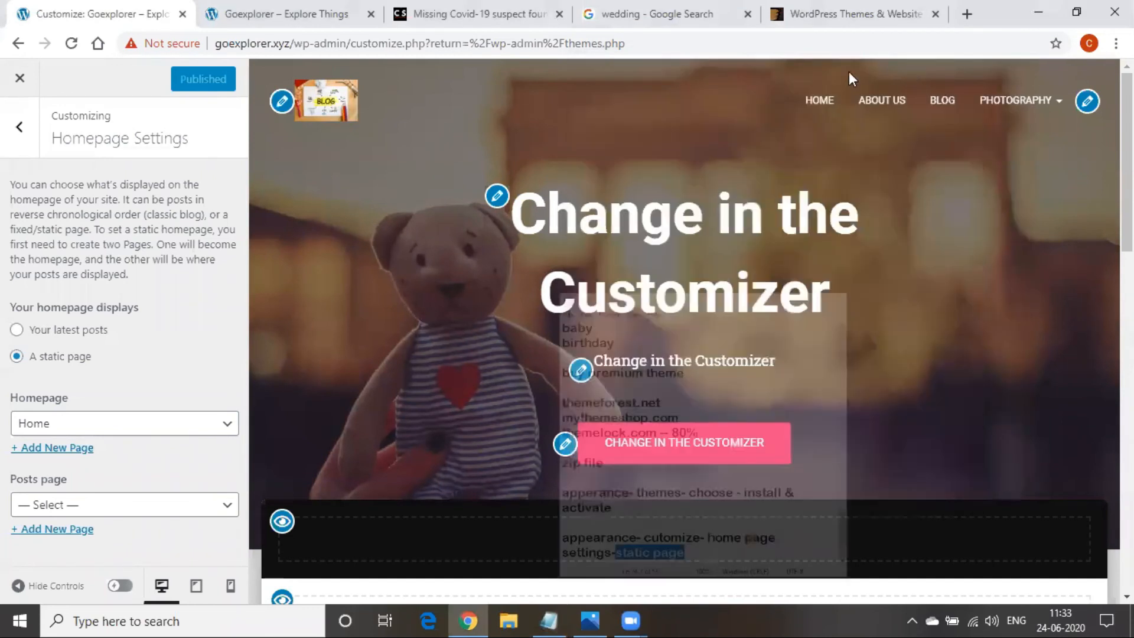
click(231, 21)
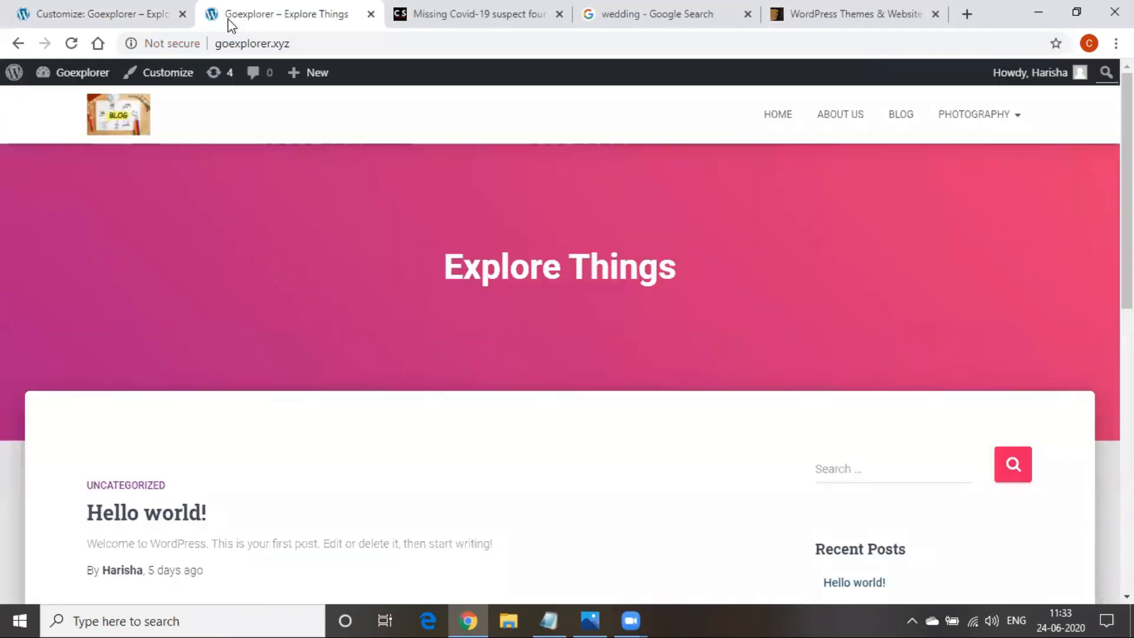
click(310, 45)
key(Return)
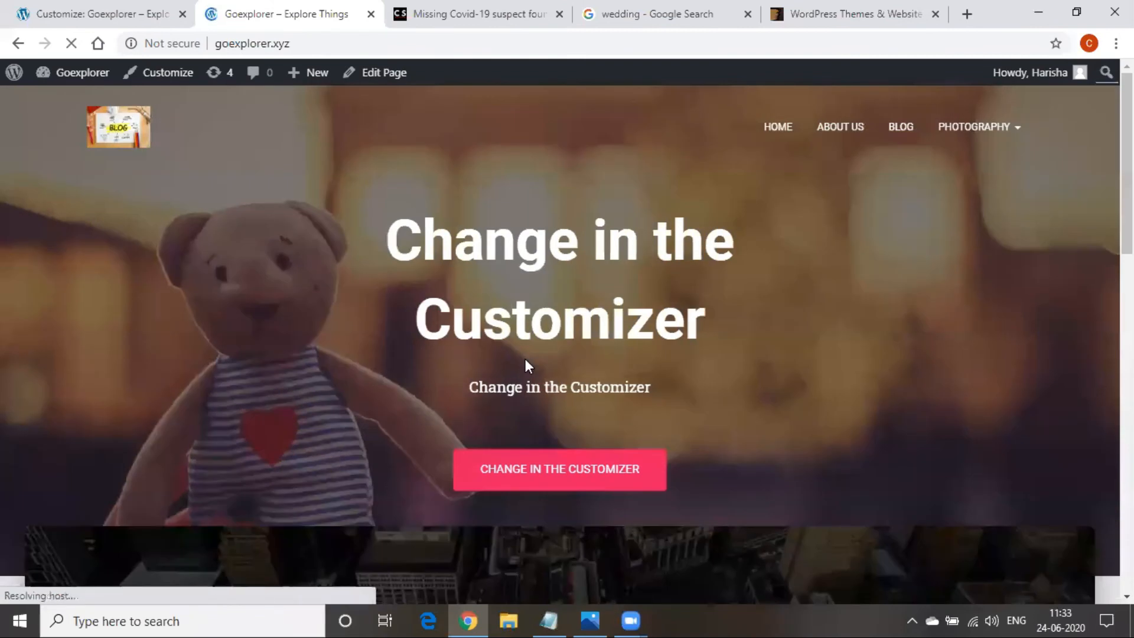
scroll(526, 360, down, 14)
scroll(526, 358, down, 3)
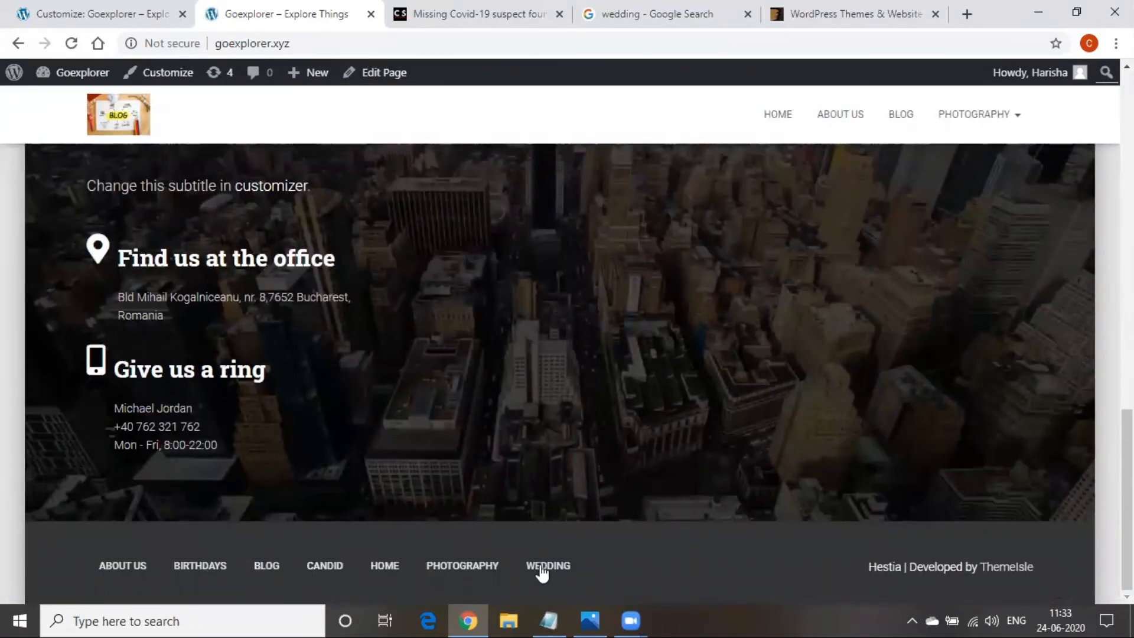
scroll(243, 501, up, 4)
scroll(243, 501, up, 14)
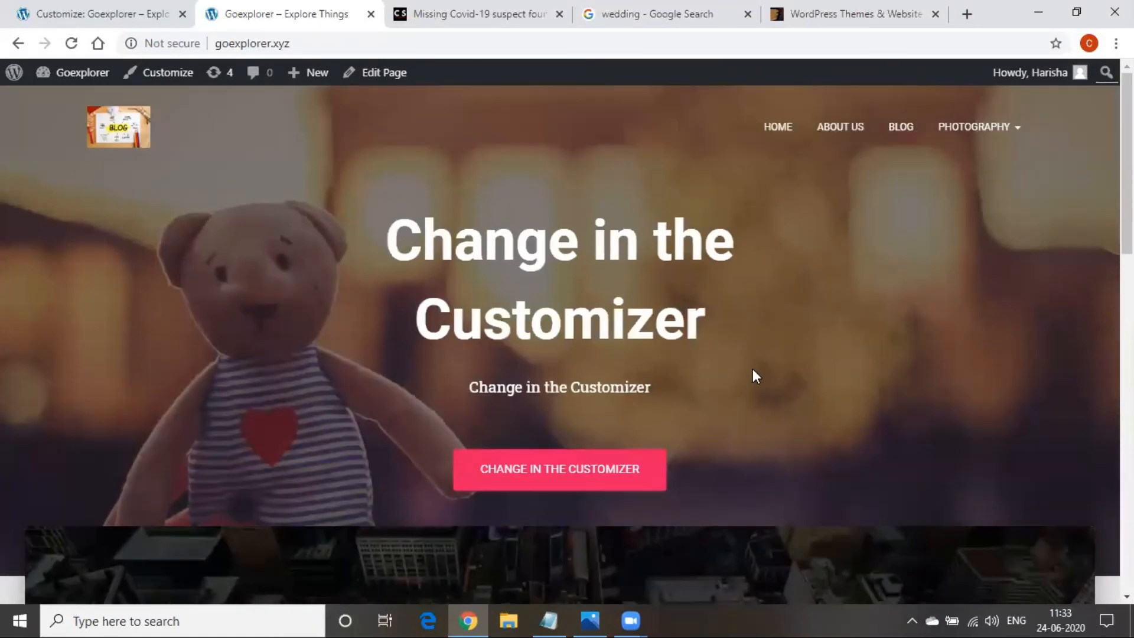
scroll(750, 372, down, 1)
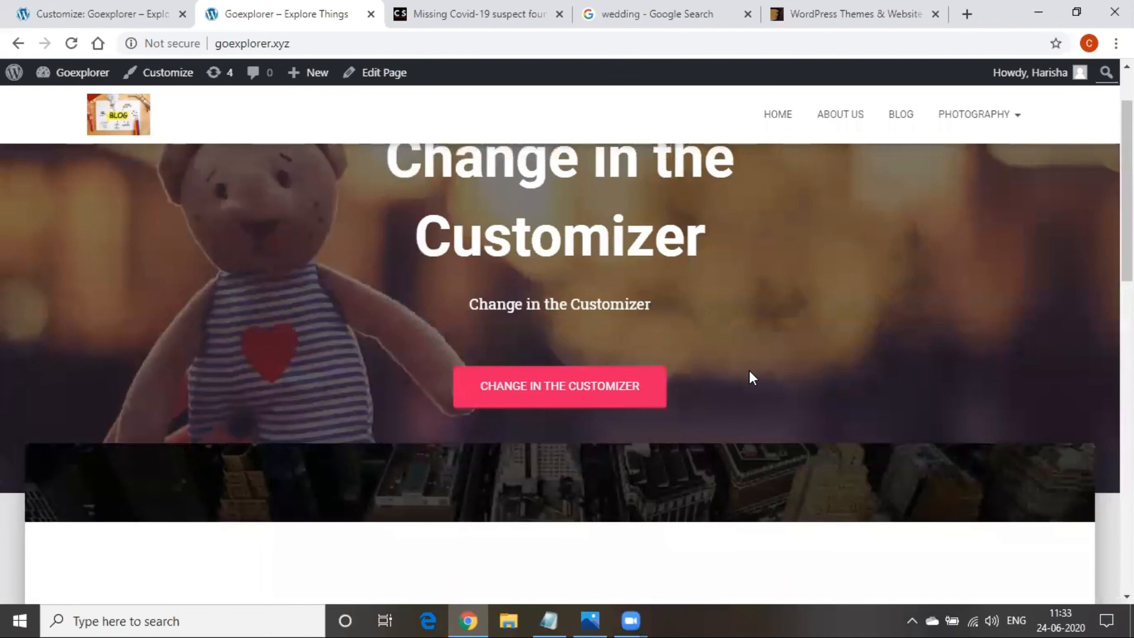
scroll(749, 379, down, 8)
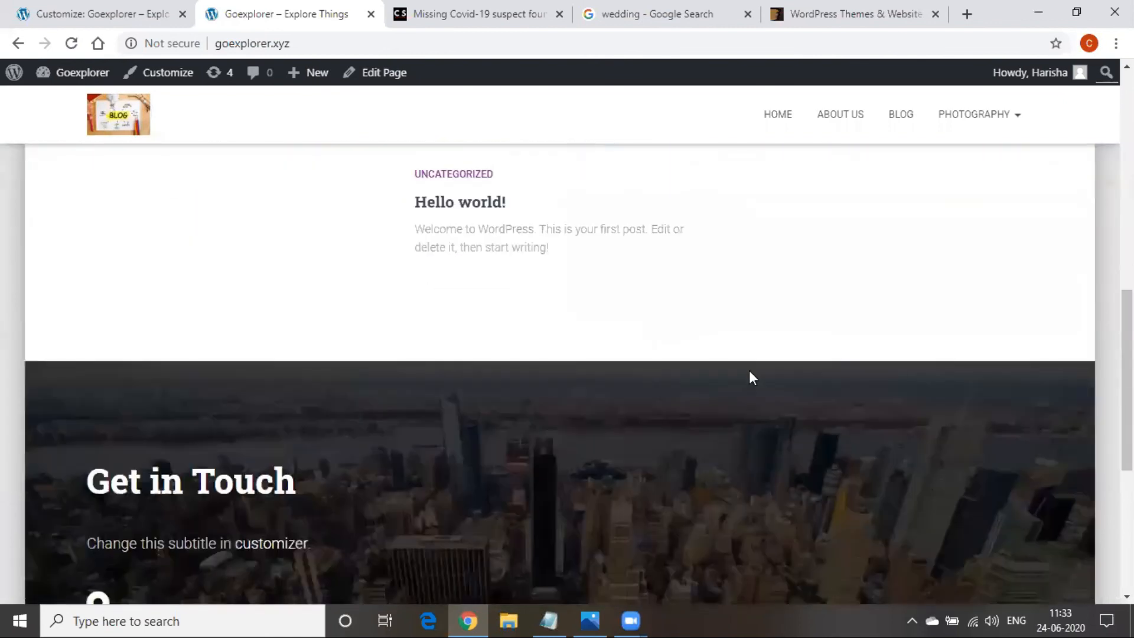
scroll(750, 372, up, 10)
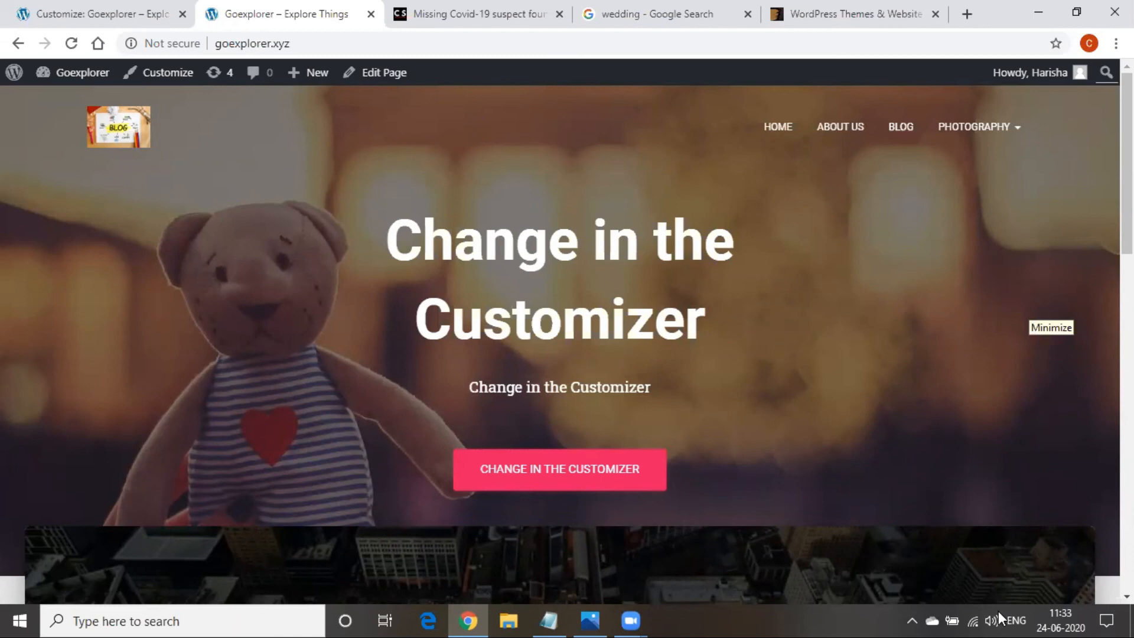
click(59, 1)
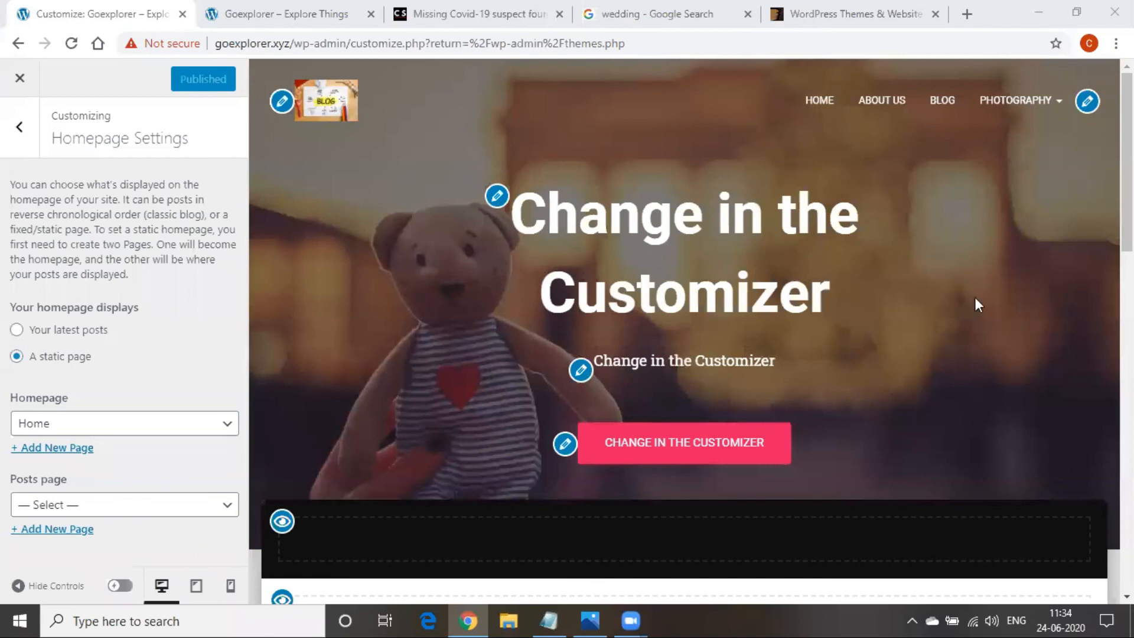
Upload the Indian-wedding image and set it as the Big Title Section background
click(497, 197)
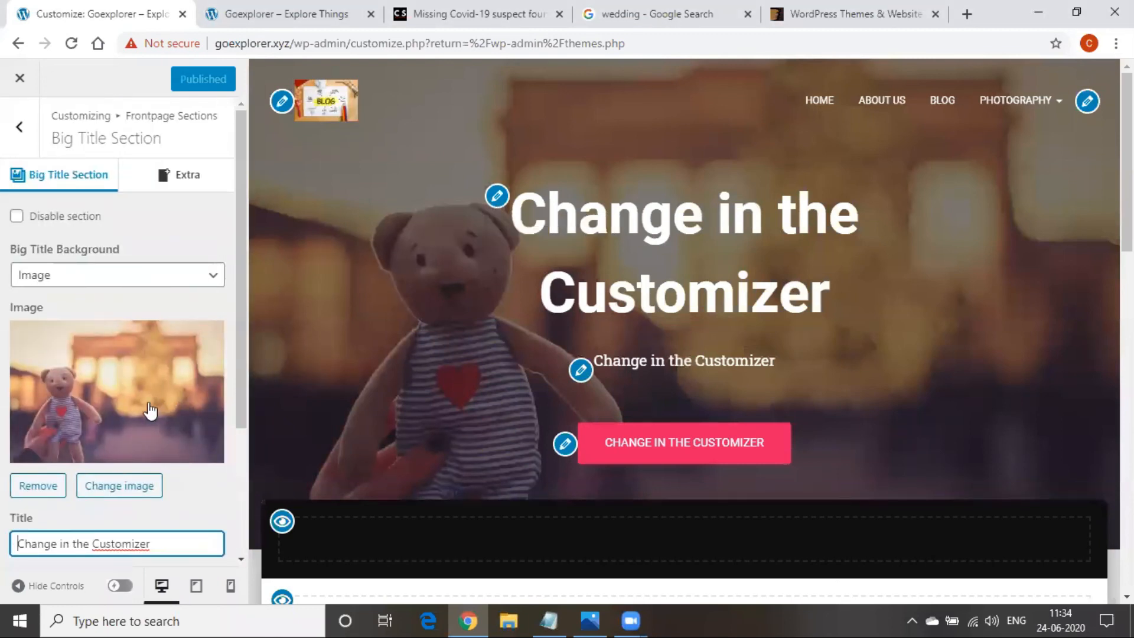
scroll(148, 408, down, 3)
scroll(147, 405, up, 1)
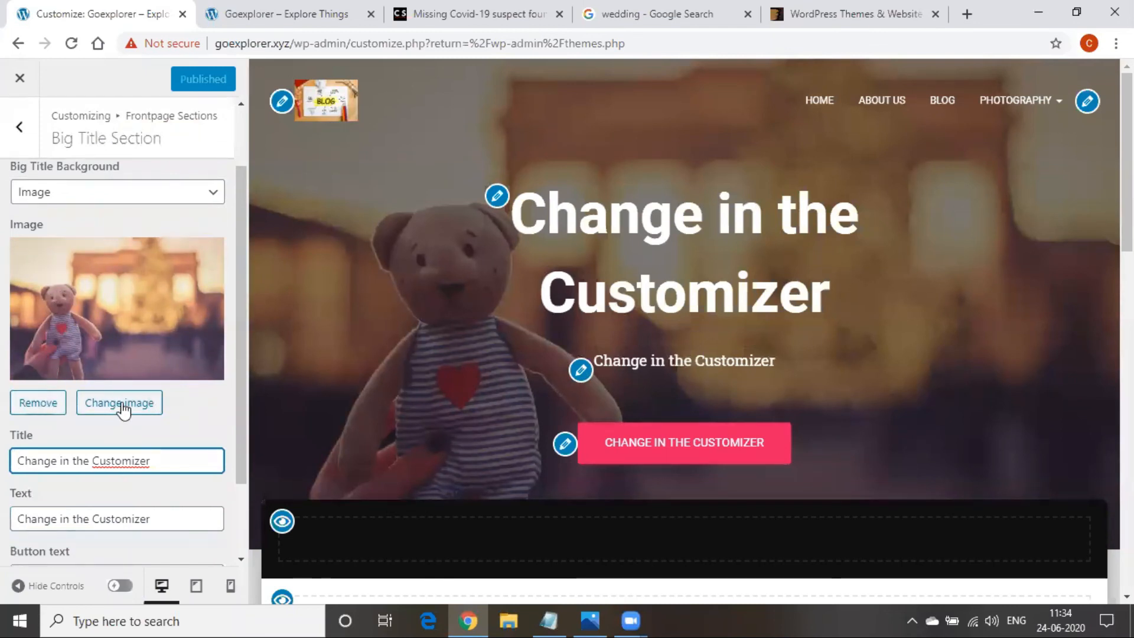
click(121, 404)
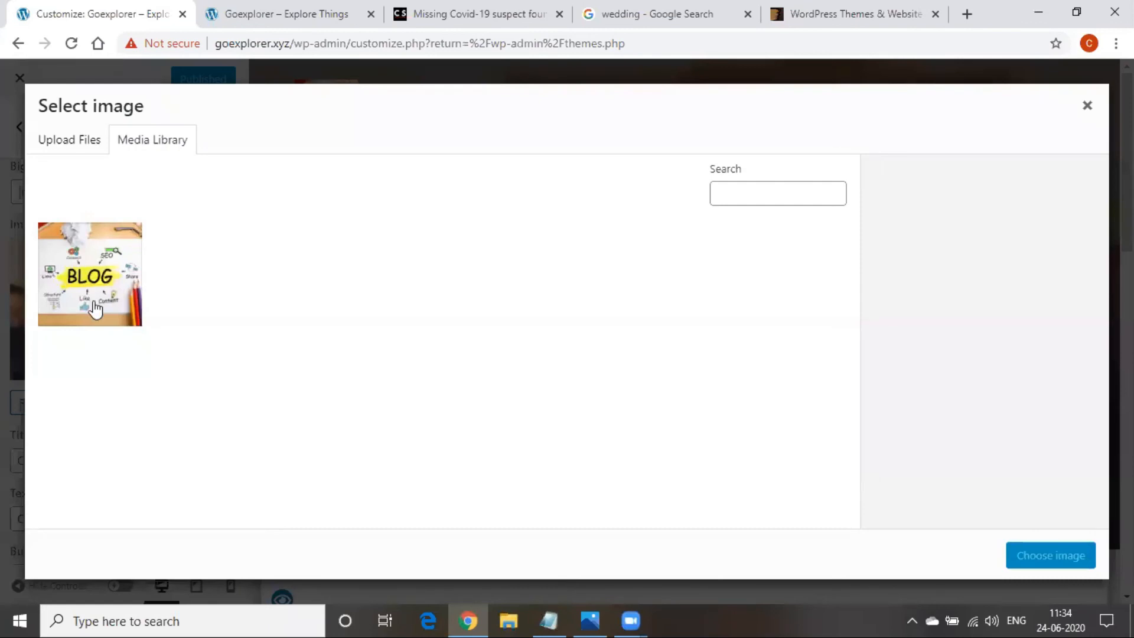
click(80, 144)
click(534, 355)
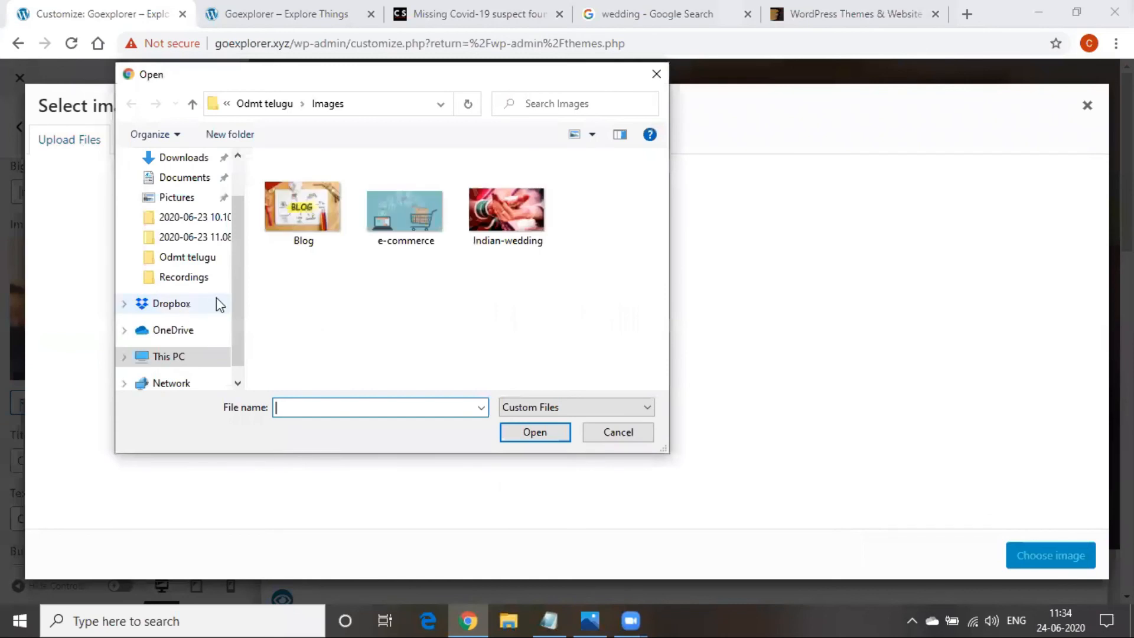
click(530, 225)
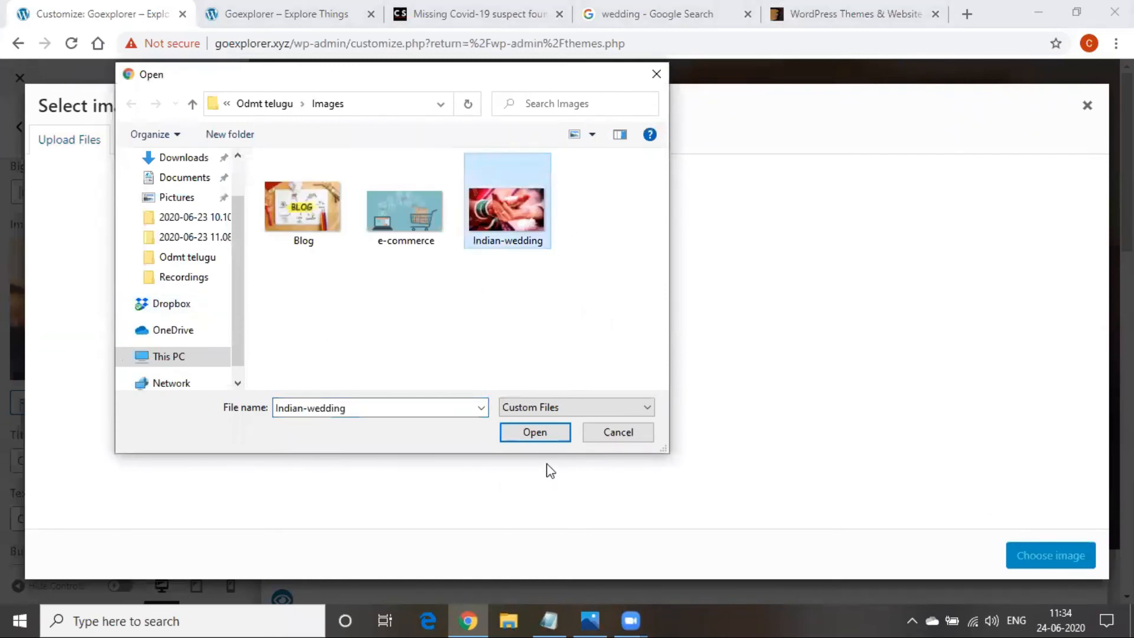
click(547, 433)
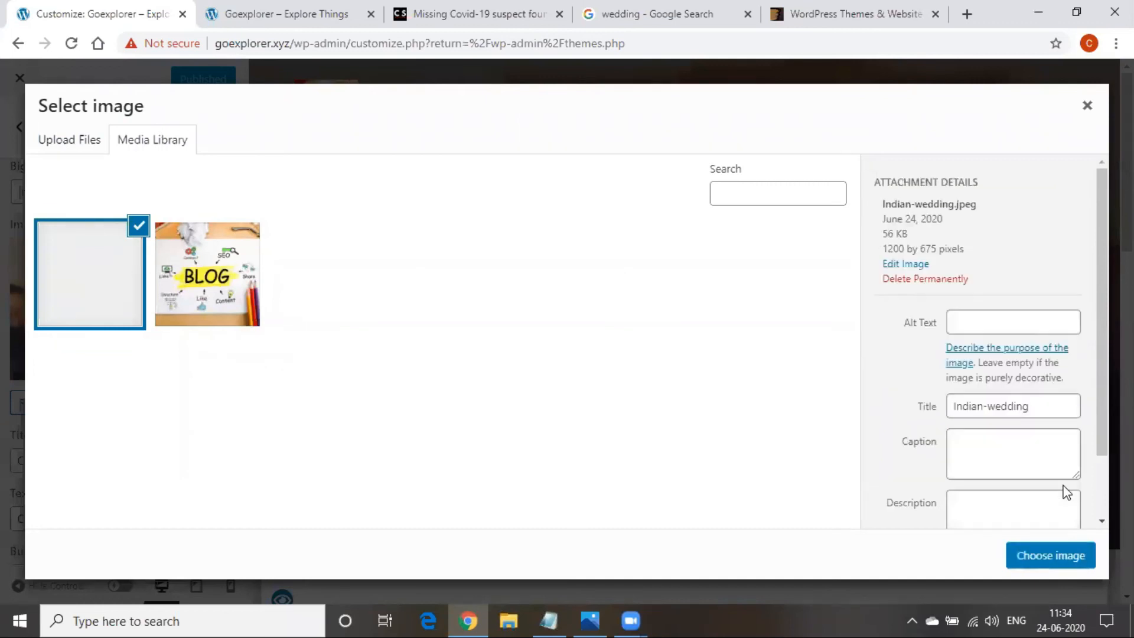
click(1057, 554)
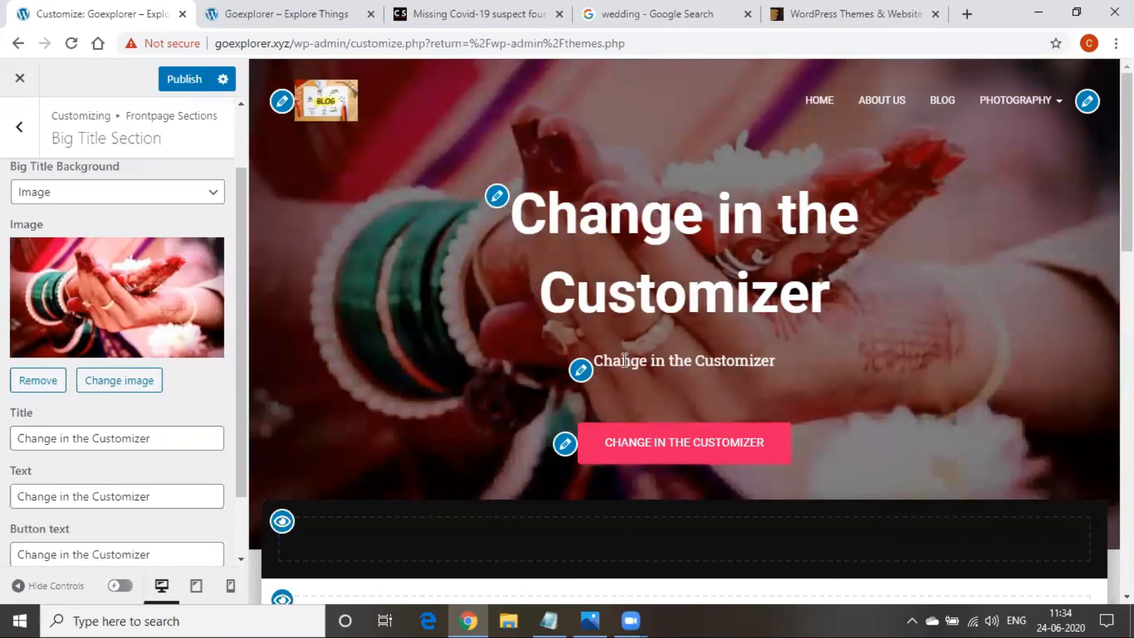
Change the hero title to 'Photography', restoring the original subtitle text
click(165, 442)
key(BackSpace)
key(BackSpace)
key(BackSpace)
key(BackSpace)
key(BackSpace)
key(BackSpace)
key(BackSpace)
key(BackSpace)
key(BackSpace)
key(BackSpace)
key(BackSpace)
key(BackSpace)
key(BackSpace)
key(BackSpace)
key(BackSpace)
key(BackSpace)
key(BackSpace)
key(BackSpace)
key(BackSpace)
key(BackSpace)
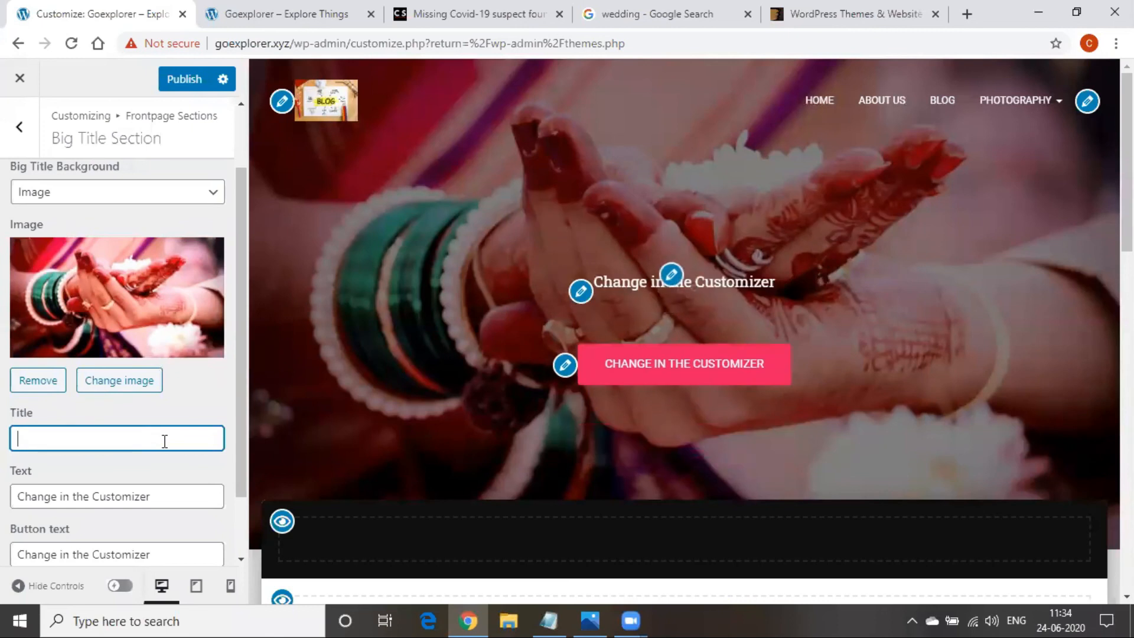
text(Photography)
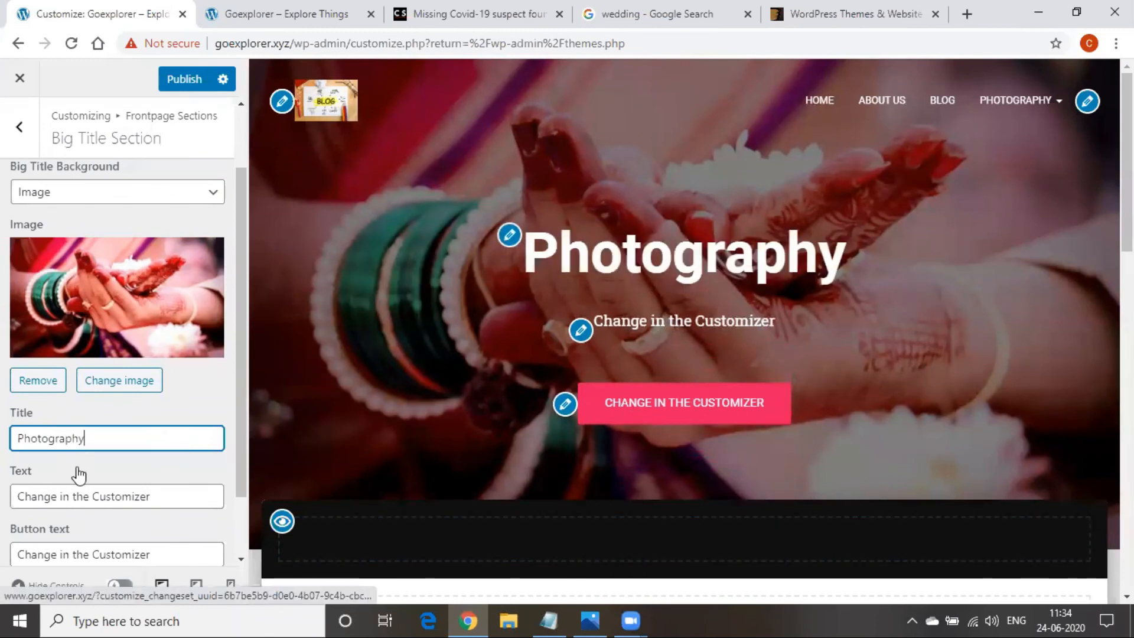
scroll(169, 493, down, 1)
click(160, 414)
key(BackSpace)
key(BackSpace)
key(BackSpace)
key(BackSpace)
key(BackSpace)
key(BackSpace)
key(BackSpace)
key(BackSpace)
key(BackSpace)
key(BackSpace)
key(BackSpace)
key(BackSpace)
key(BackSpace)
key(BackSpace)
key(BackSpace)
key(BackSpace)
key(BackSpace)
key(BackSpace)
key(BackSpace)
key(BackSpace)
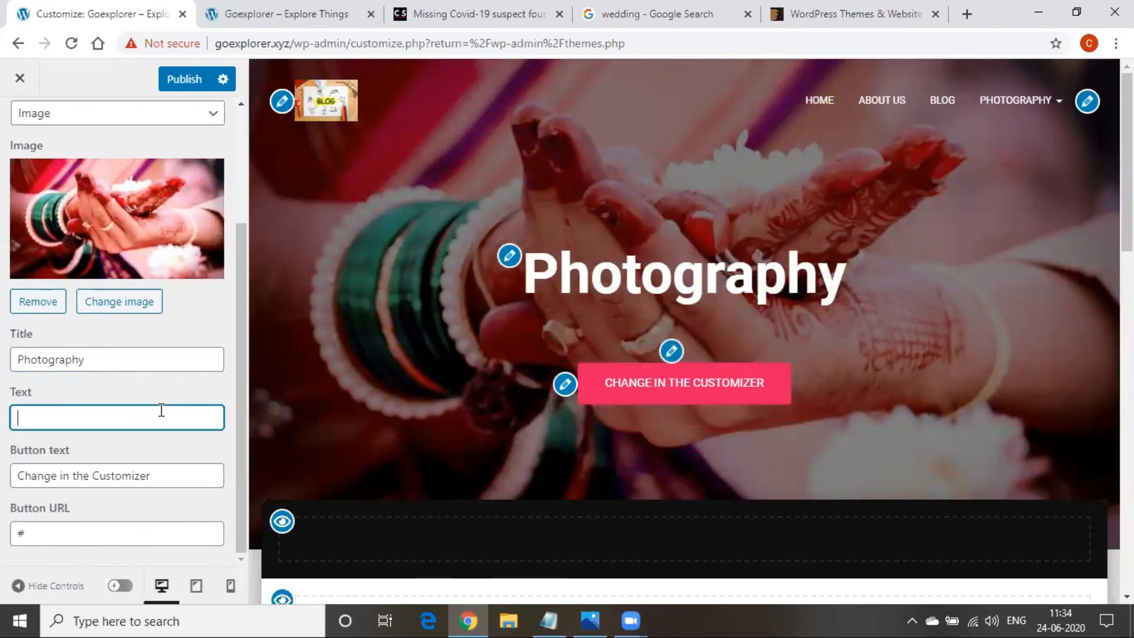
text(Bo)
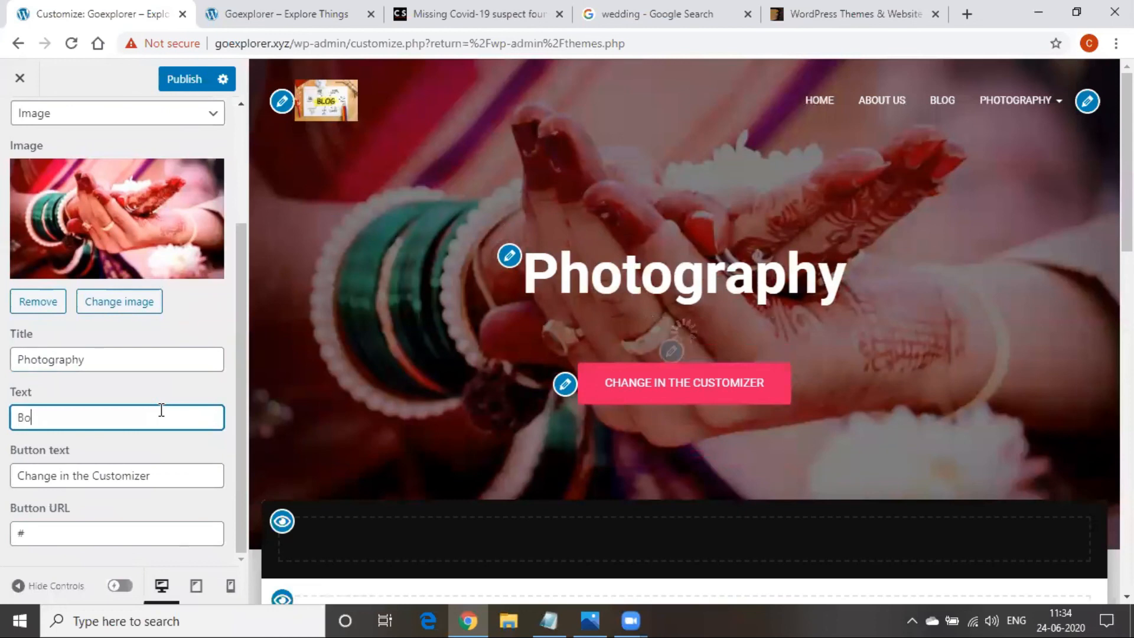
text(ok  now)
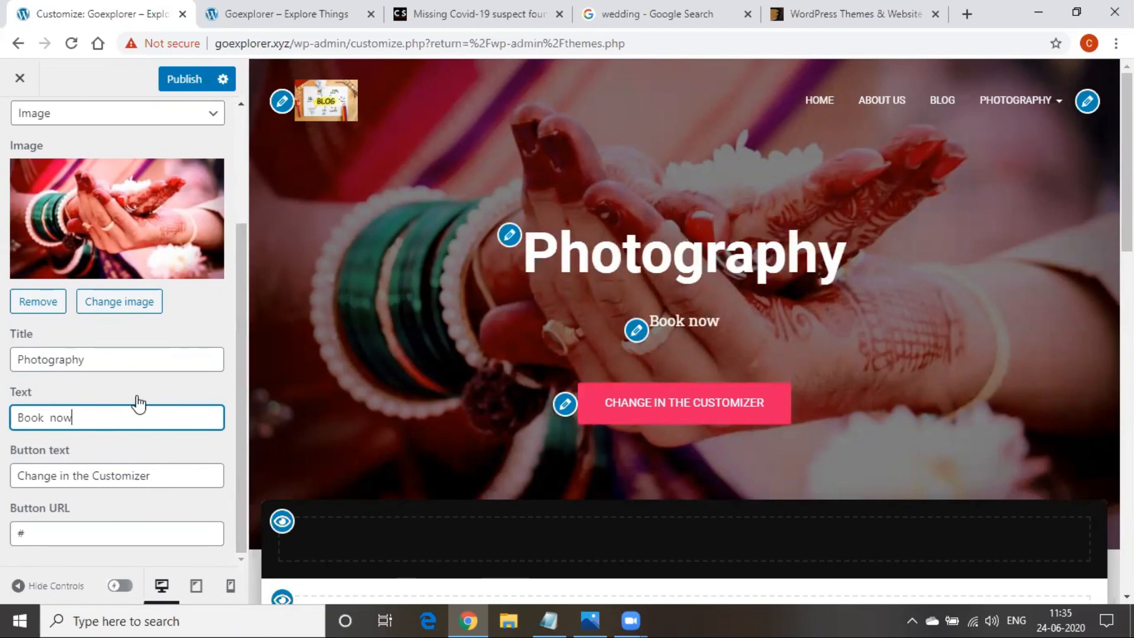
drag(113, 416, 13, 411)
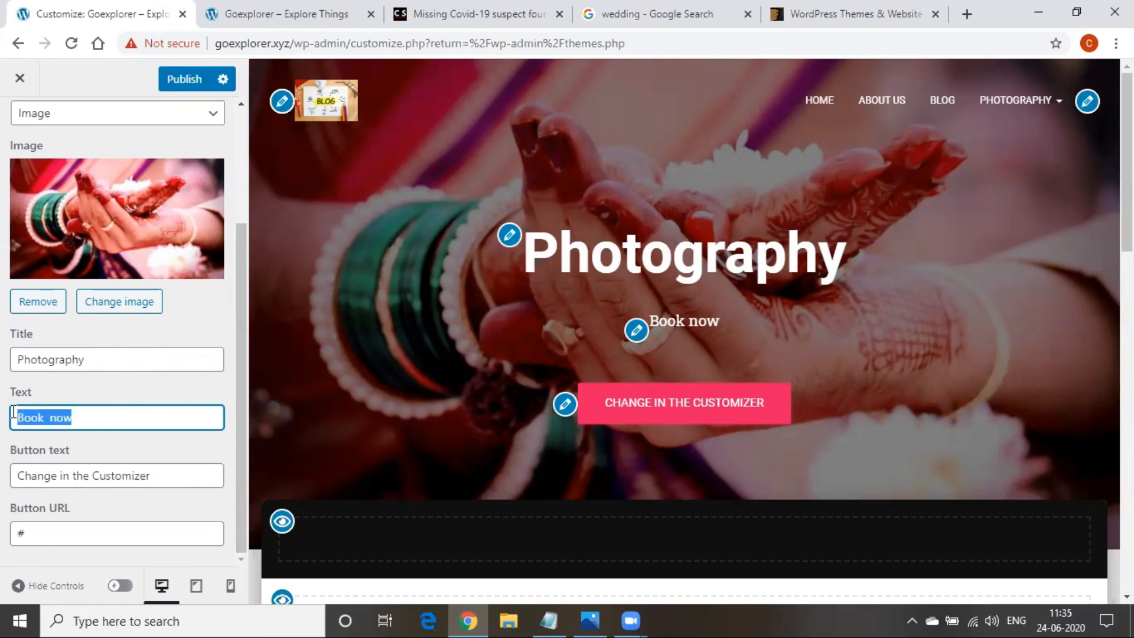
key(BackSpace)
text(Change in the Customizer)
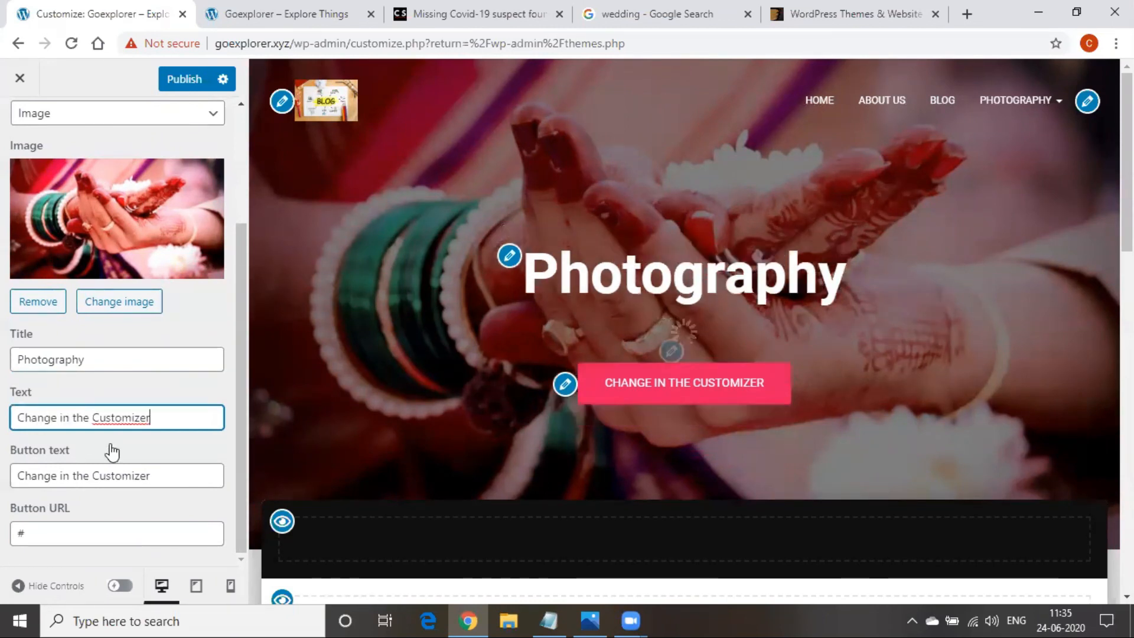
Set the hero button label to 'Book now' and the subtitle to 'photography'
click(157, 469)
key(ctrl+a)
text(themeforest.net)
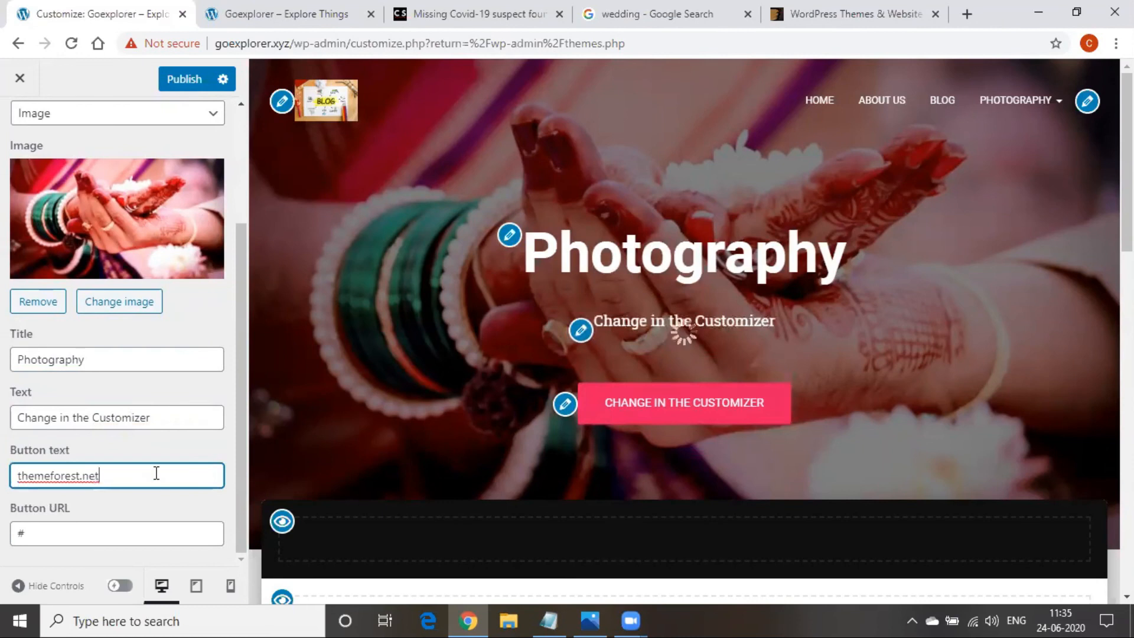
key(ctrl+a)
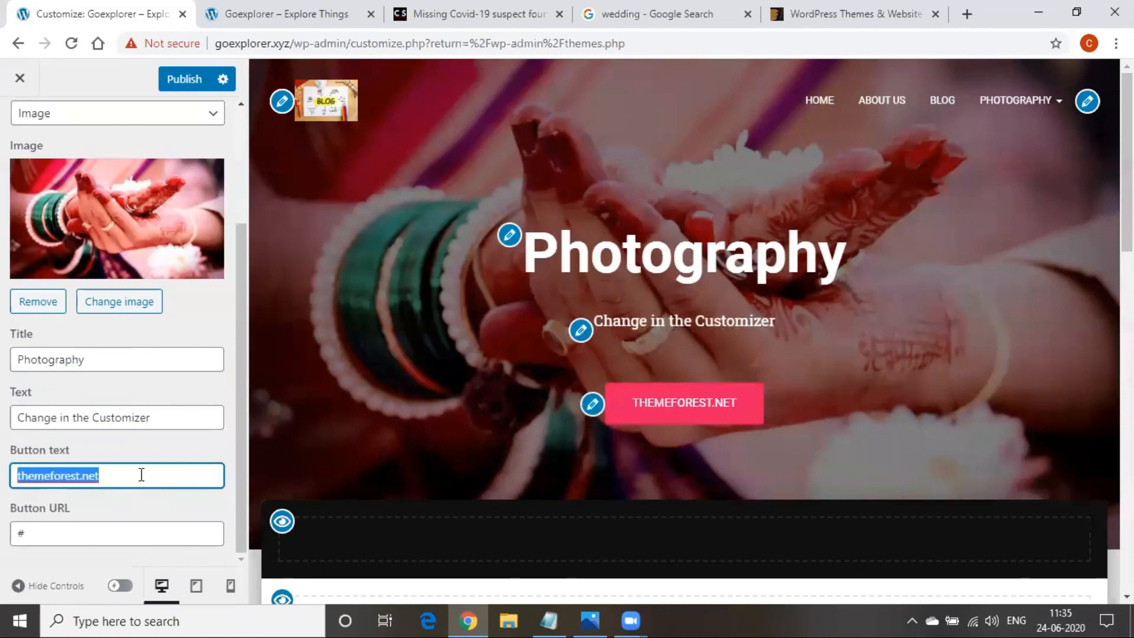
text(Boook)
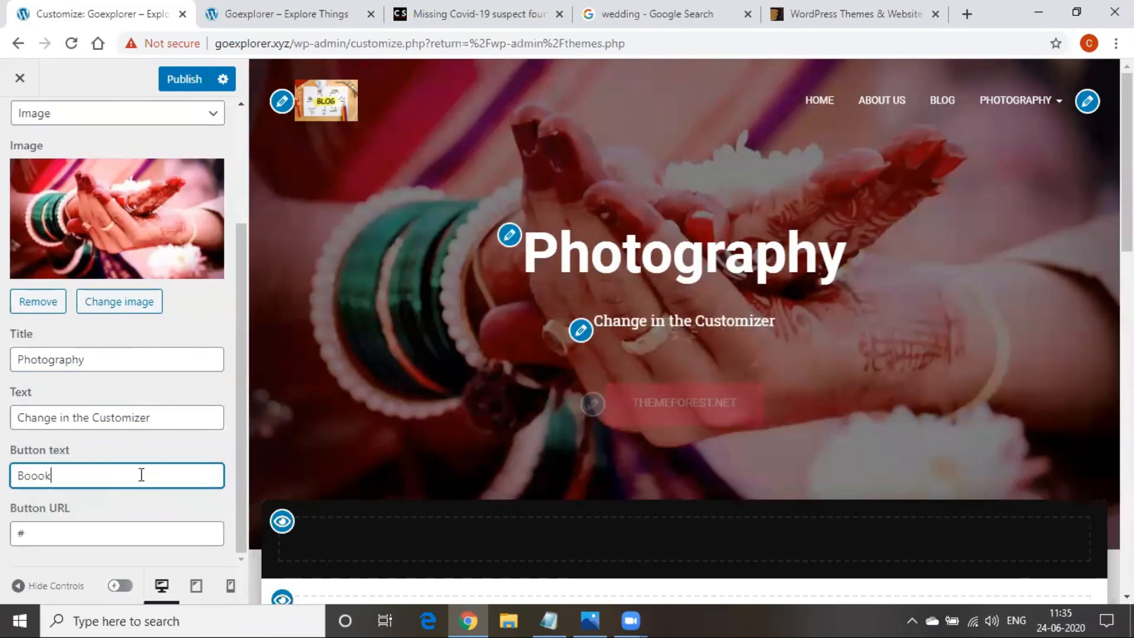
key(BackSpace)
key(BackSpace)
key(BackSpace)
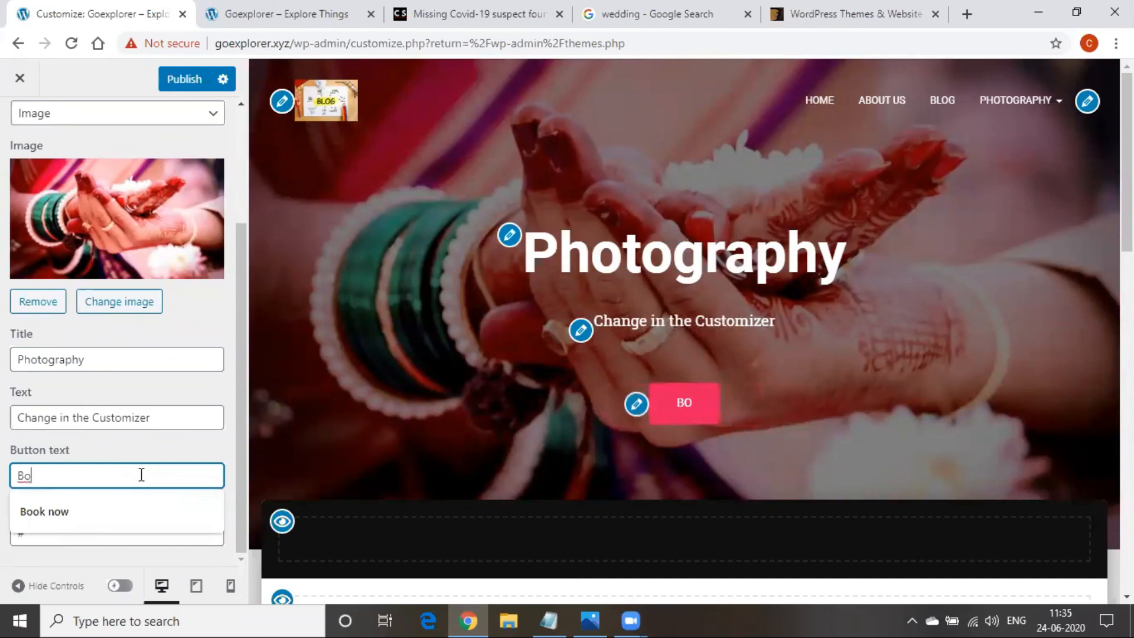
key(Down)
key(Return)
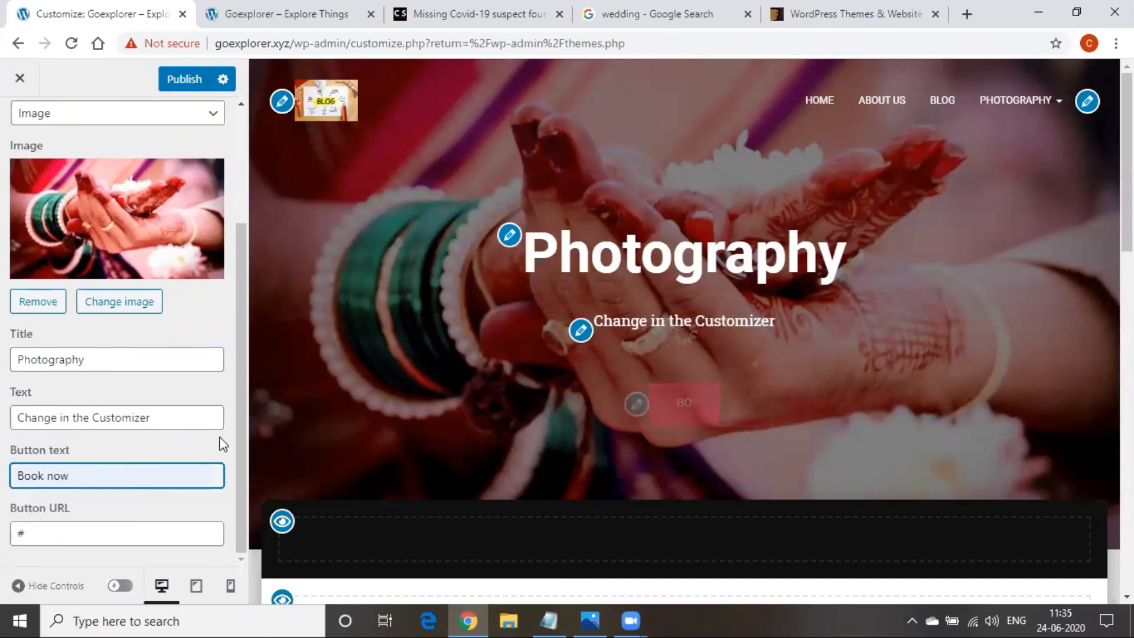
click(189, 418)
key(ctrl+a)
text(pho)
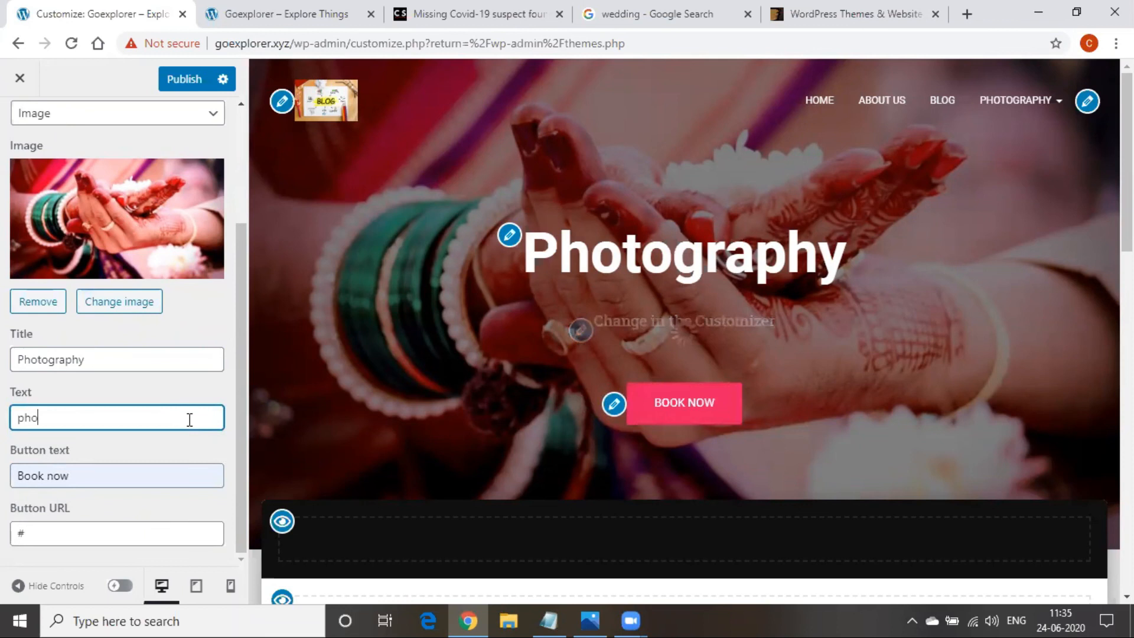
text(tography)
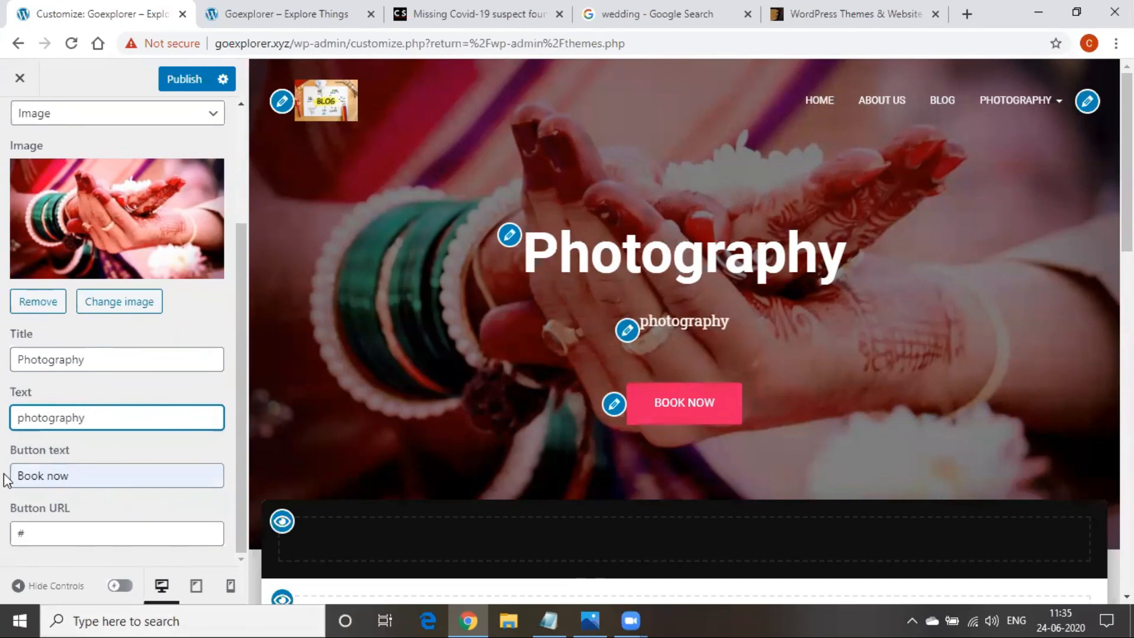
click(45, 538)
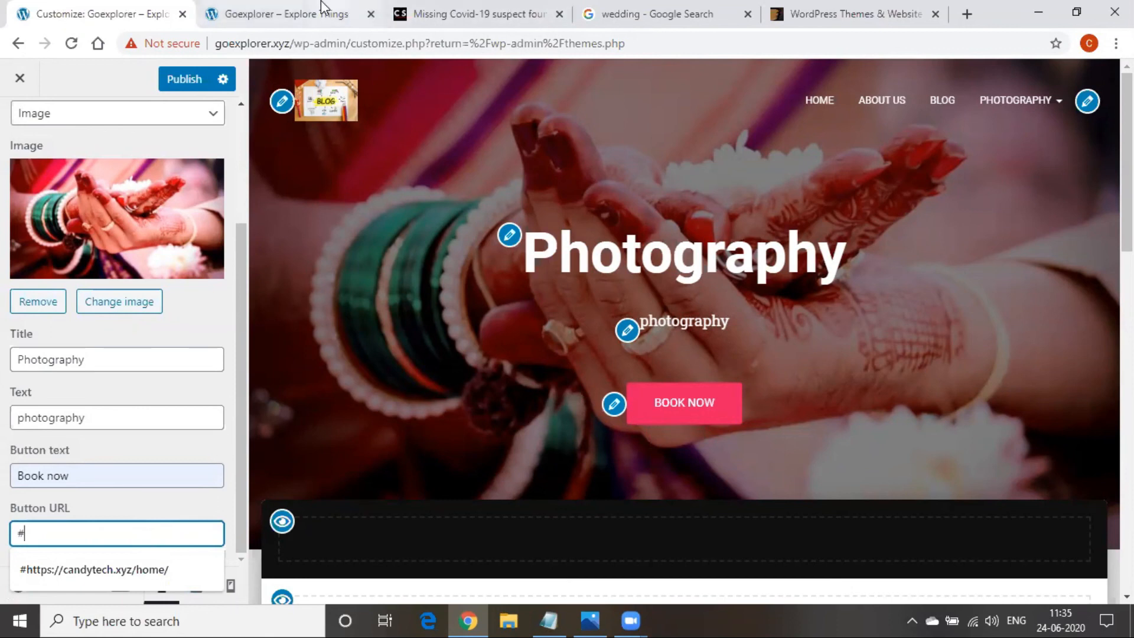
Paste the live site's address into the hero Button URL, deleting the leading '#'
click(272, 14)
click(778, 126)
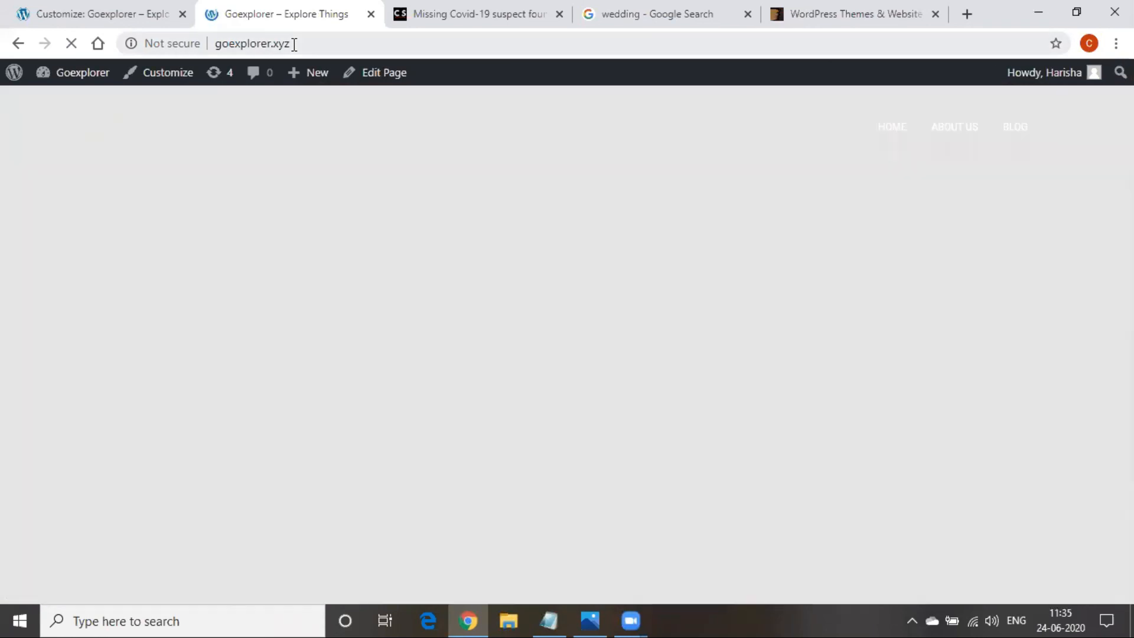
click(294, 44)
key(ctrl+c)
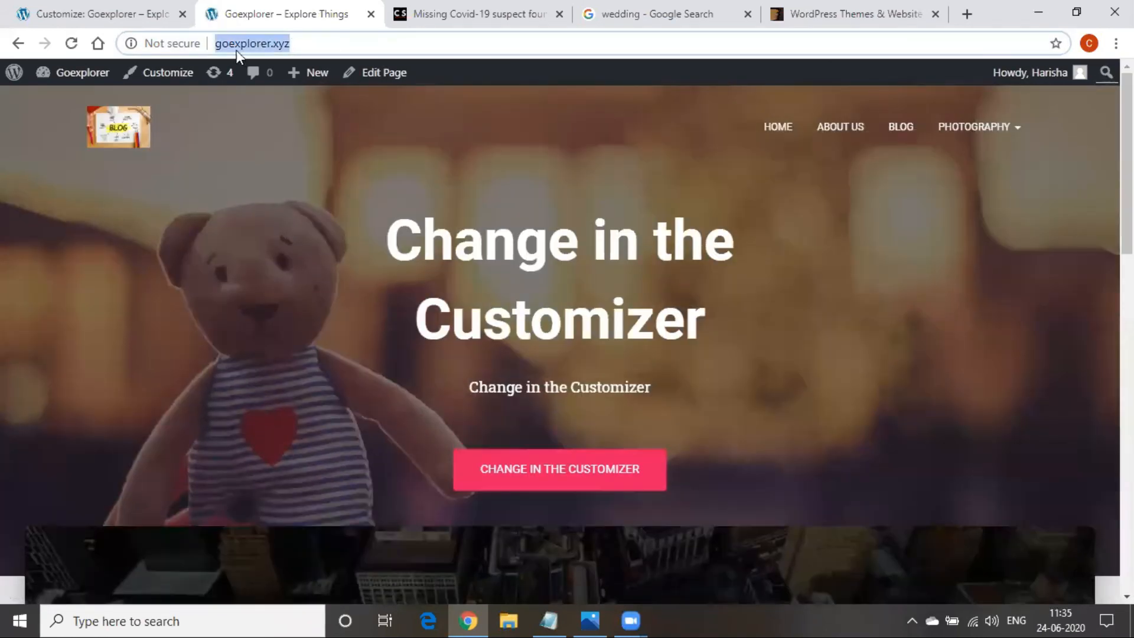
click(143, 7)
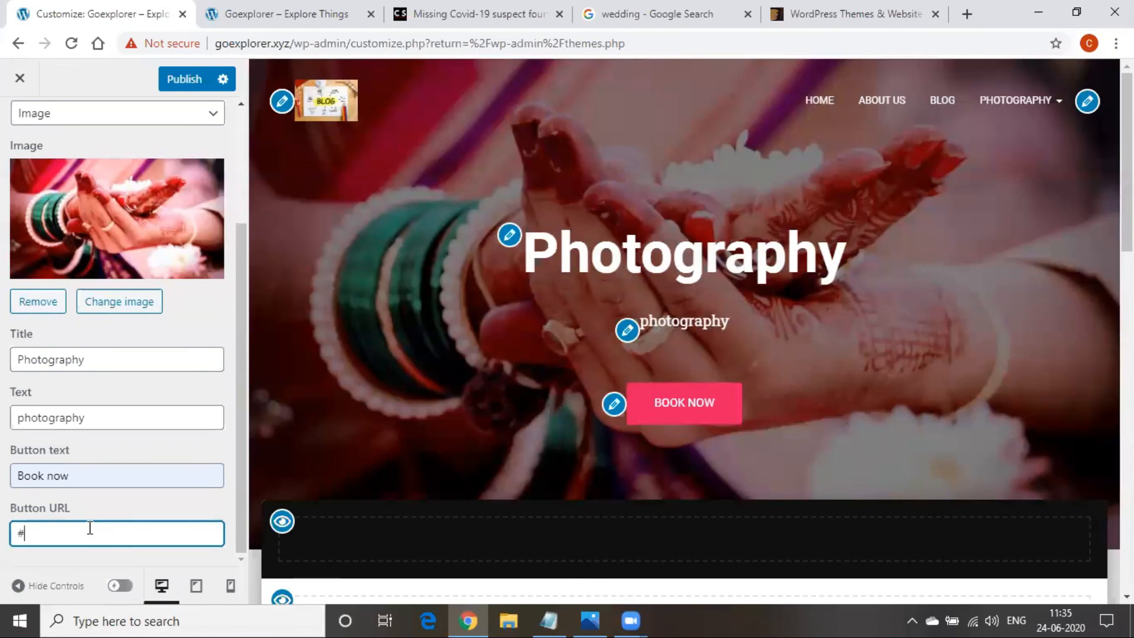
key(ctrl+v)
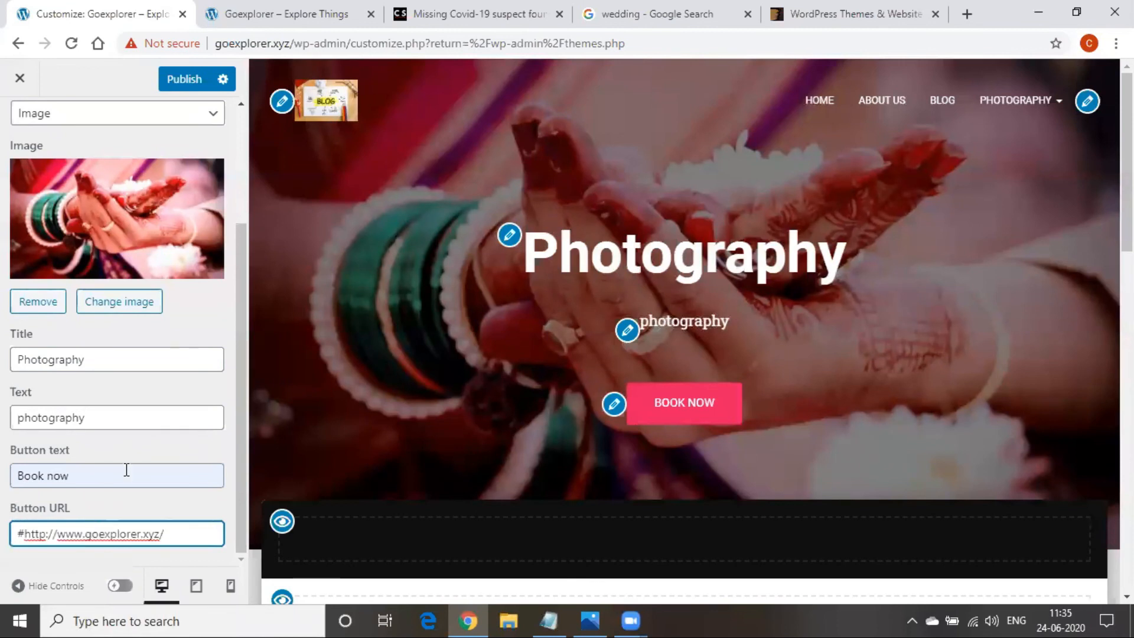
click(28, 534)
key(BackSpace)
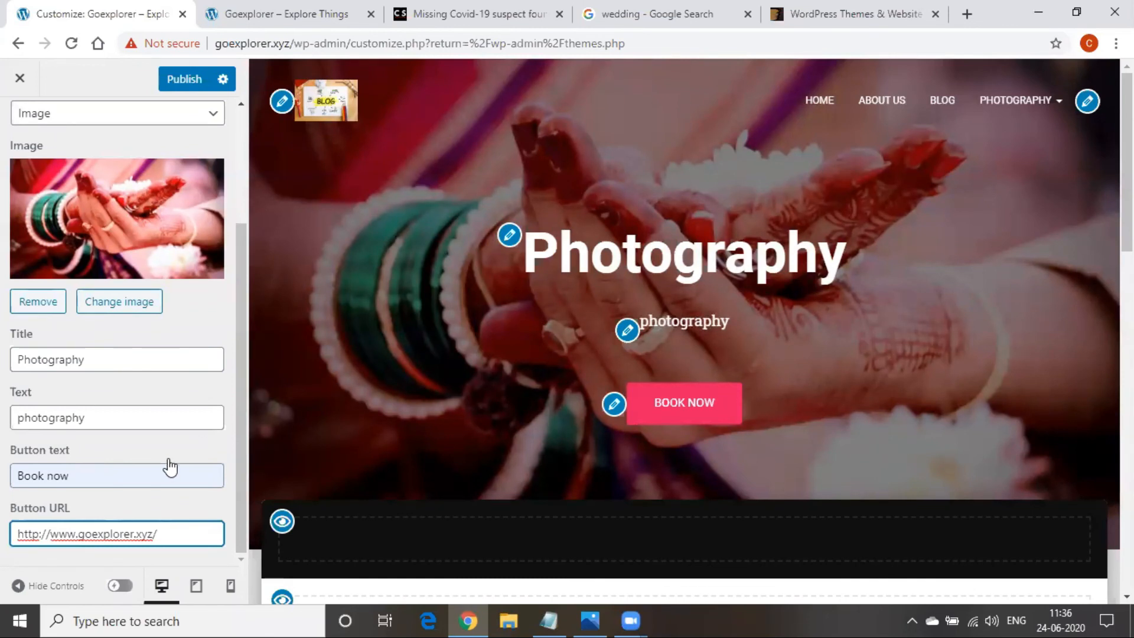
Double-check the live site's address and connection info, then return to the Button URL field
mouse_move(162, 536)
mouse_down()
mouse_move(15, 531)
mouse_move(185, 538)
mouse_up()
click(16, 532)
click(307, 13)
double_click(295, 47)
click(300, 44)
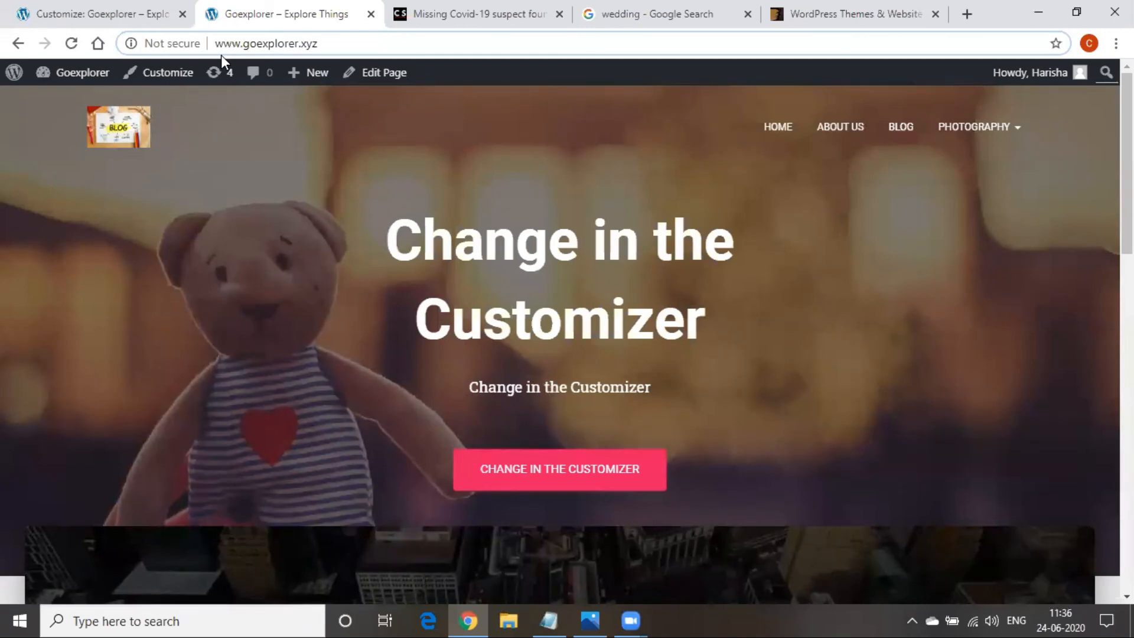
click(131, 46)
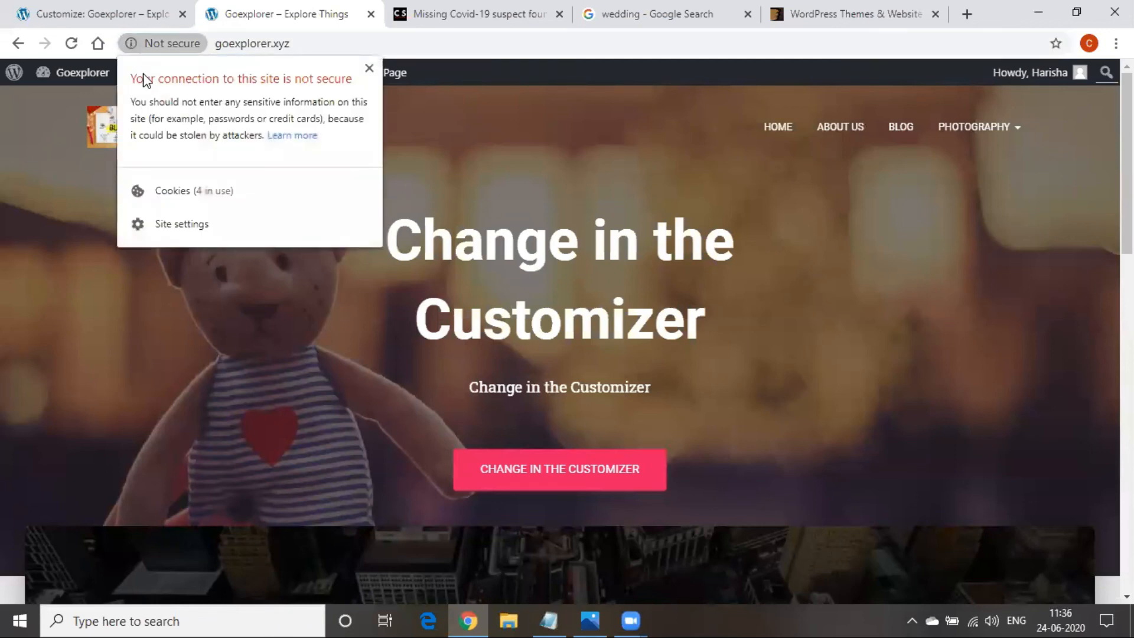
click(390, 150)
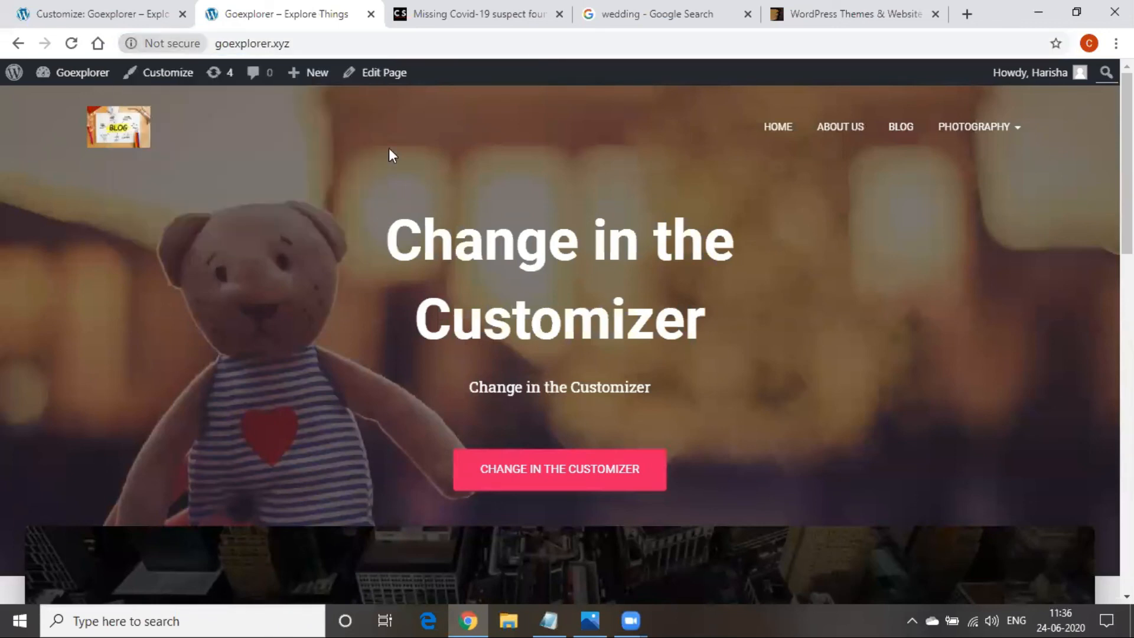
click(248, 43)
click(141, 17)
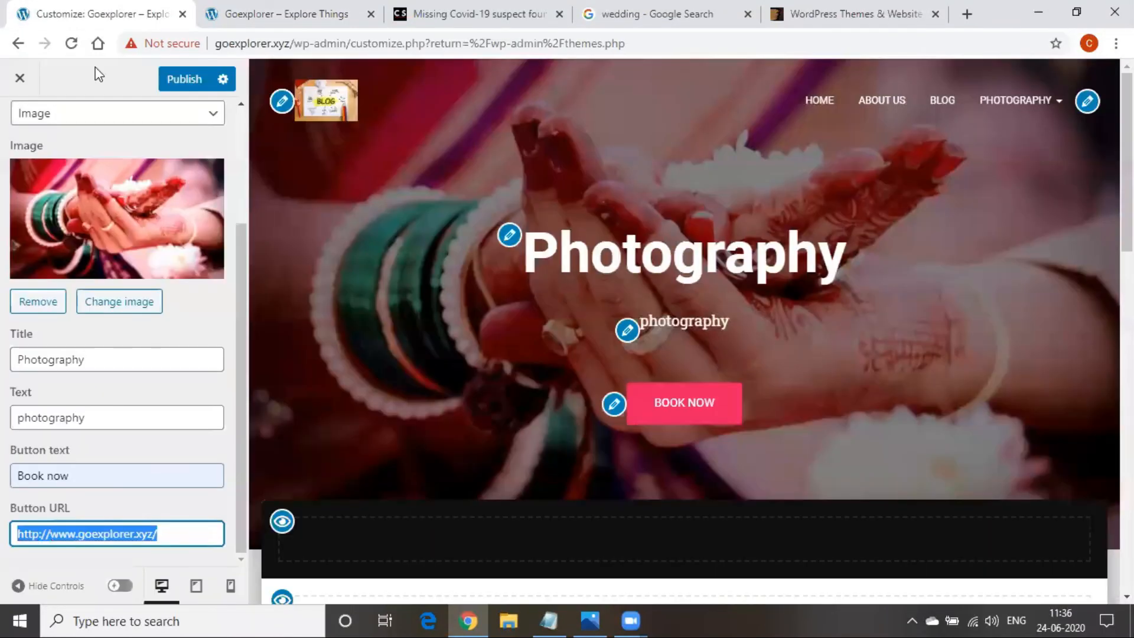
click(40, 533)
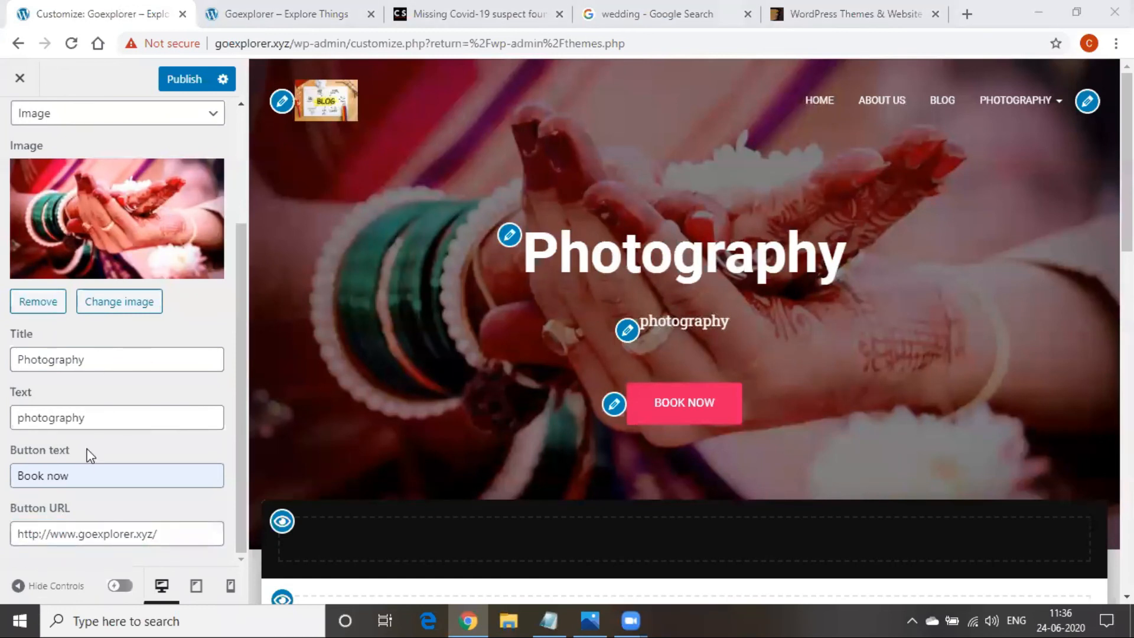
Publish the hero section changes and reload the live site
scroll(81, 474, up, 1)
scroll(81, 474, up, 2)
click(177, 83)
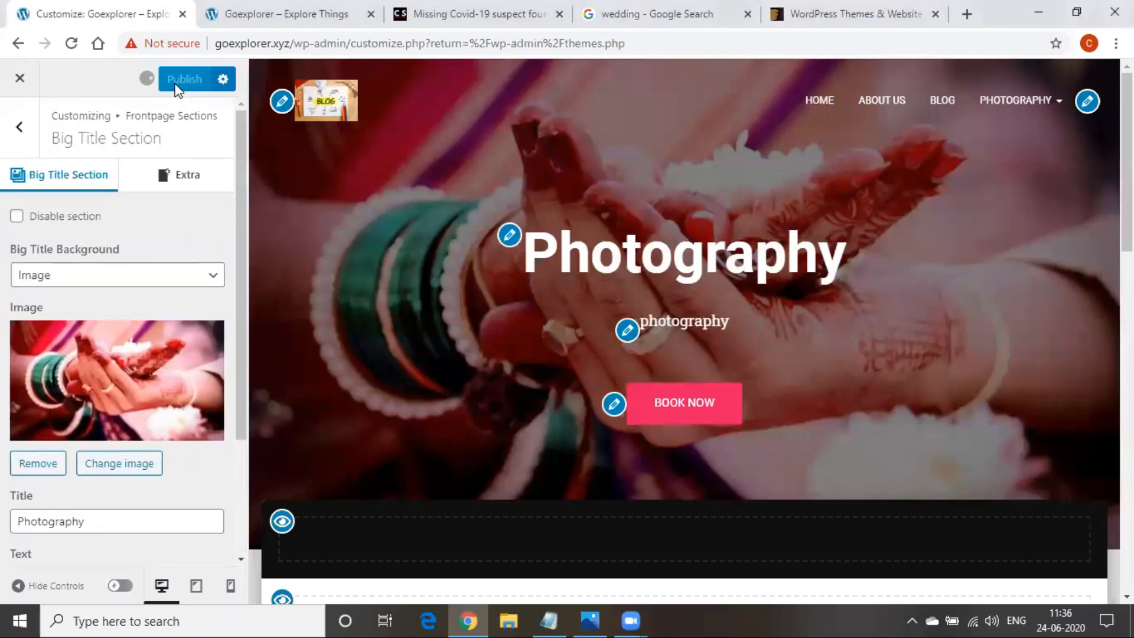
click(283, 14)
click(337, 46)
key(Return)
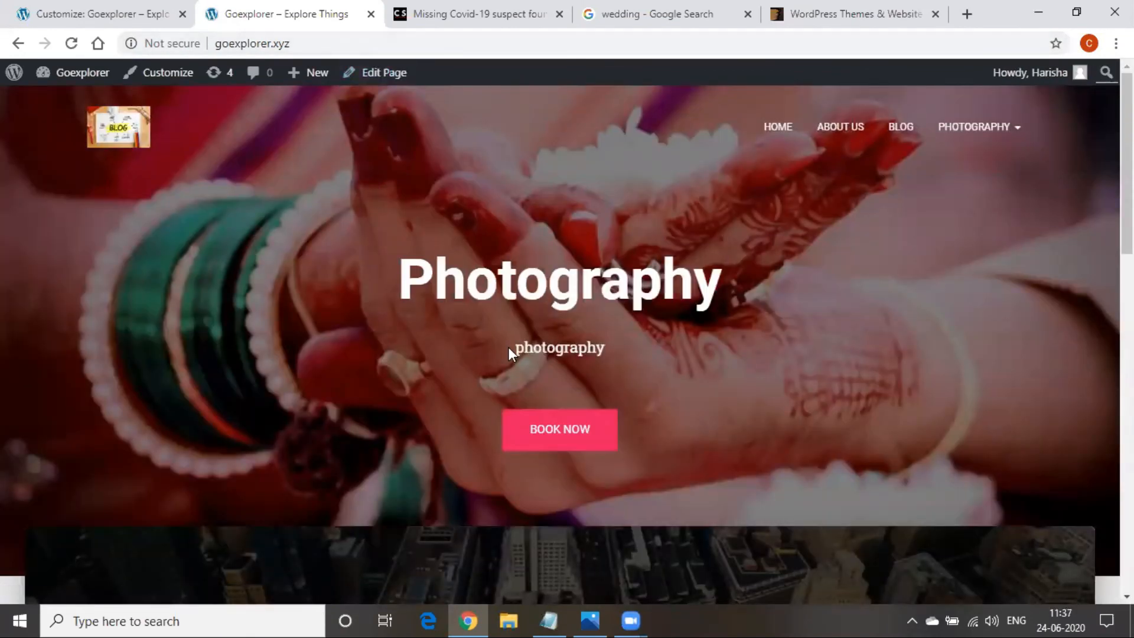
Change the hero subtitle to 'make your moments memorable', publish, and reload the live homepage
click(82, 10)
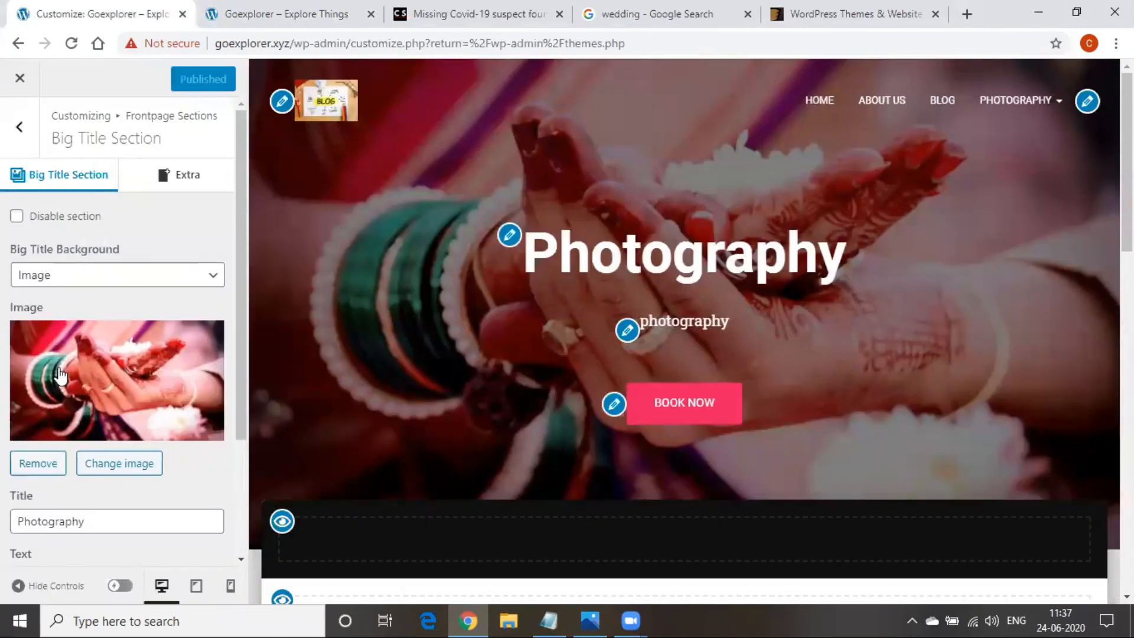
scroll(40, 493, down, 3)
click(87, 411)
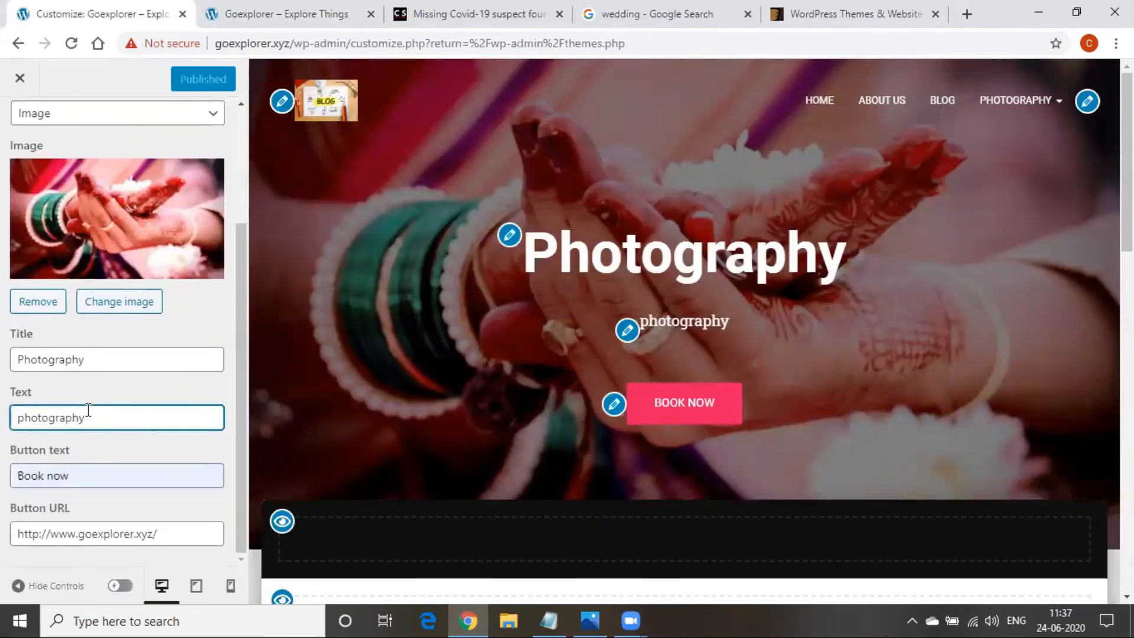
key(BackSpace)
key(BackSpace)
key(BackSpace)
key(BackSpace)
key(BackSpace)
key(BackSpace)
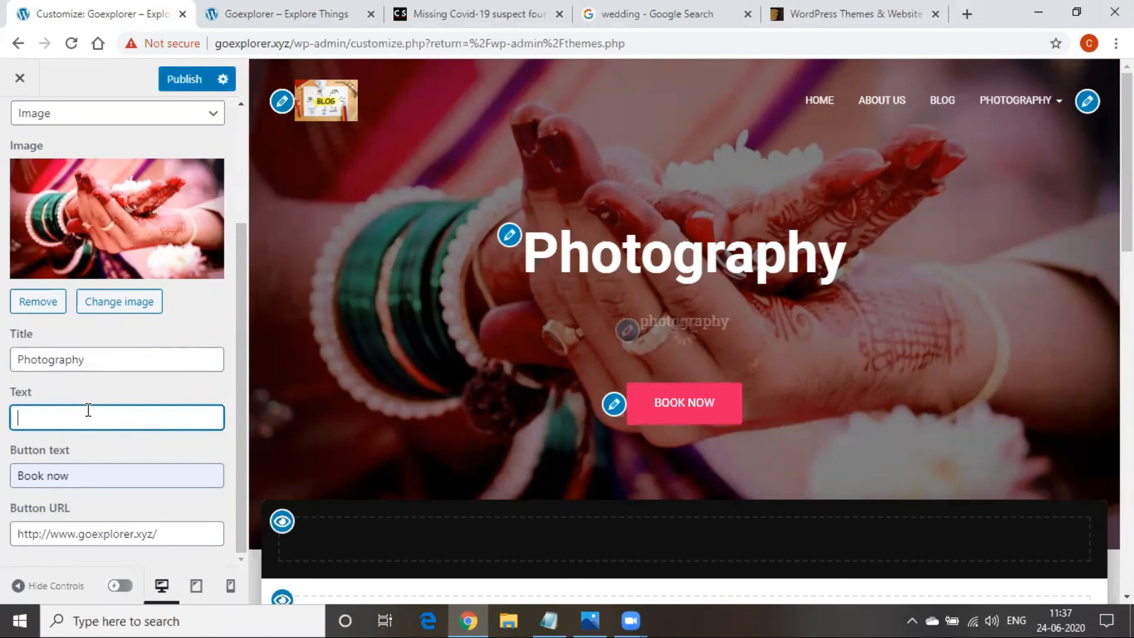
text(make )
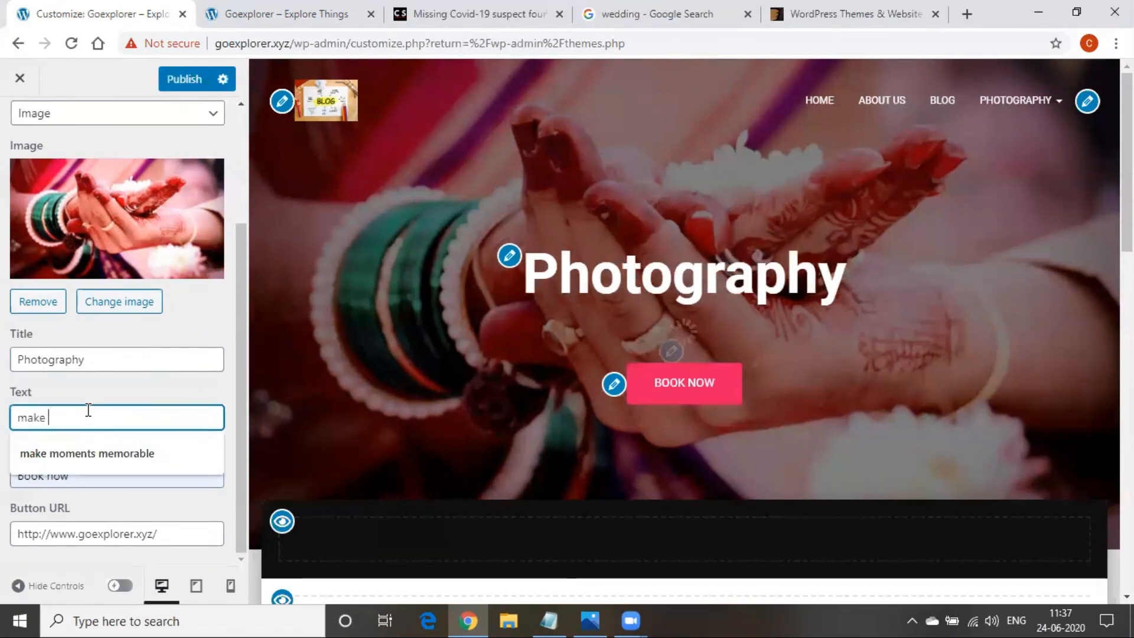
text(yo)
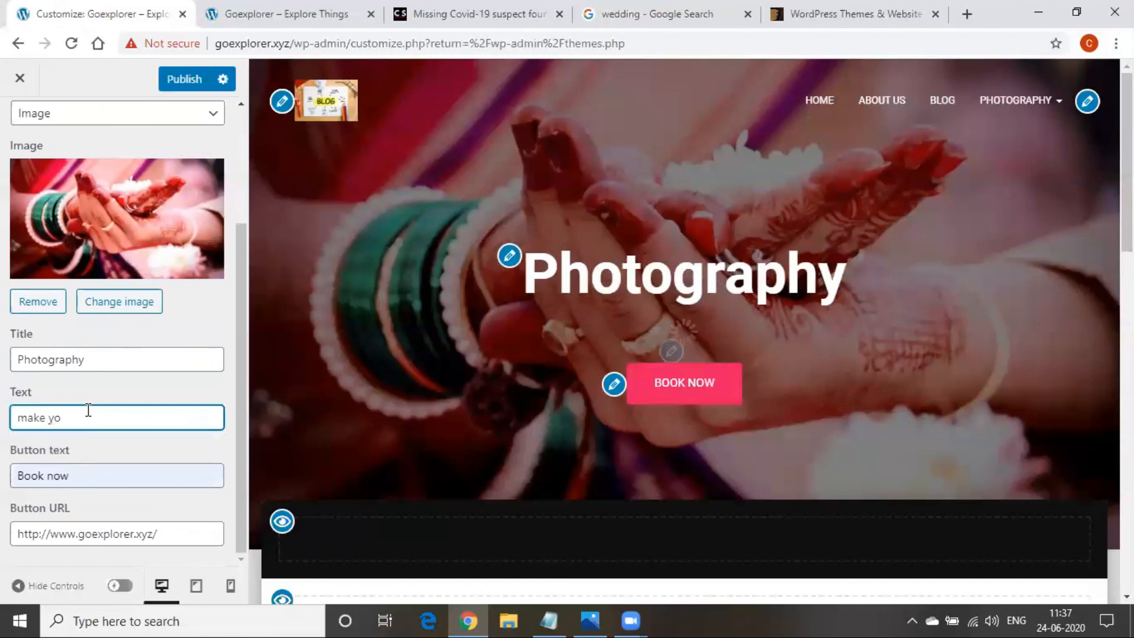
text(r ur mom)
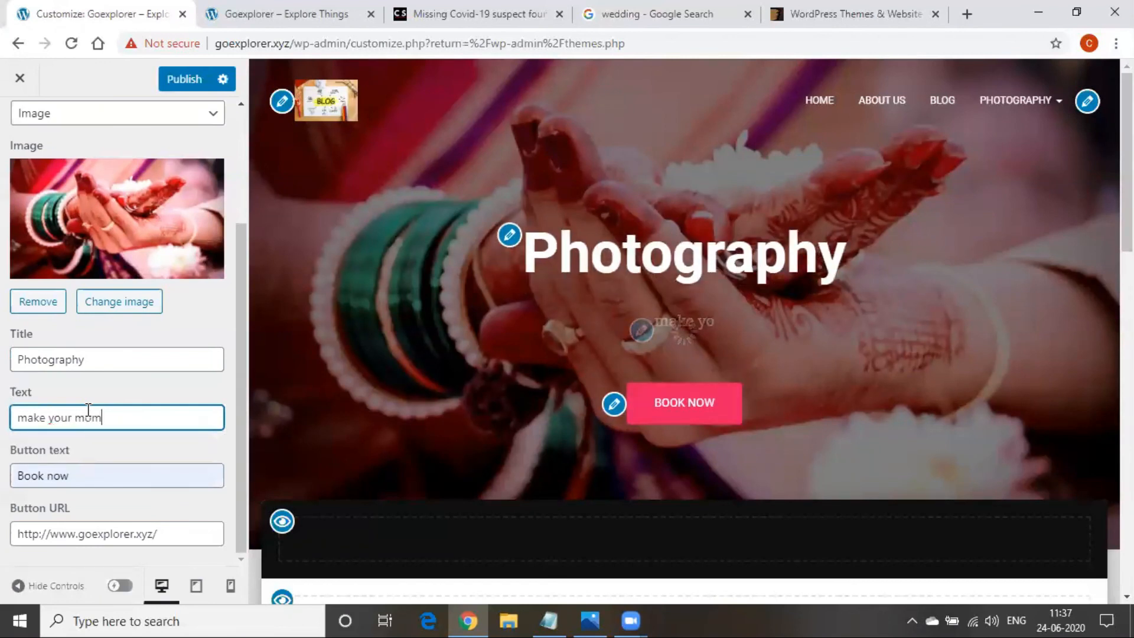
text(ents memorable)
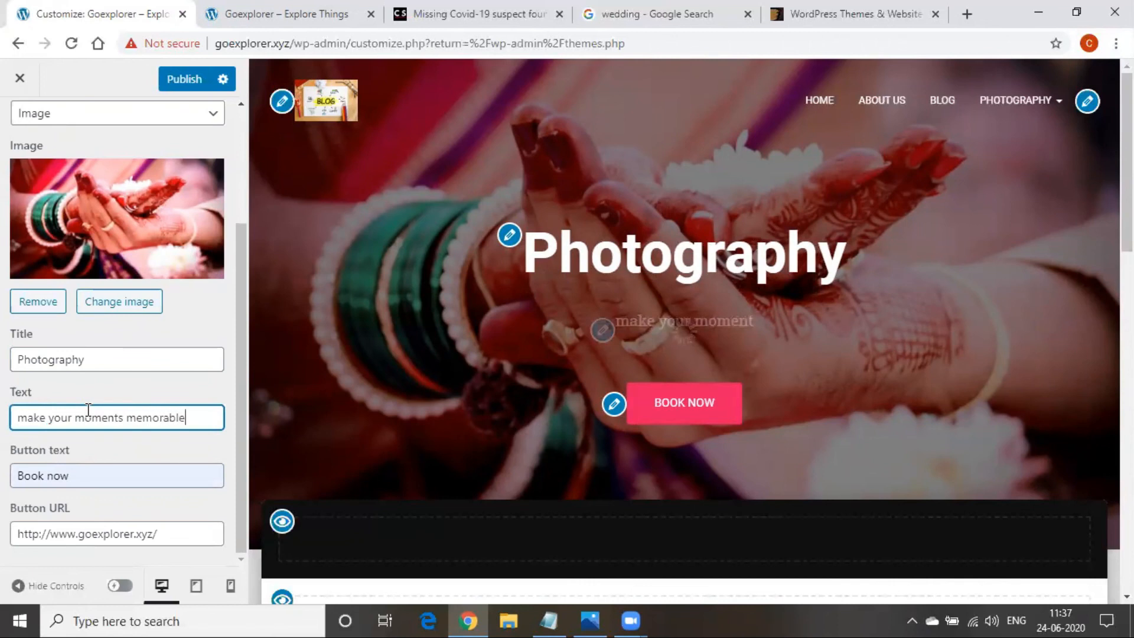
click(173, 88)
click(248, 13)
click(316, 48)
key(Return)
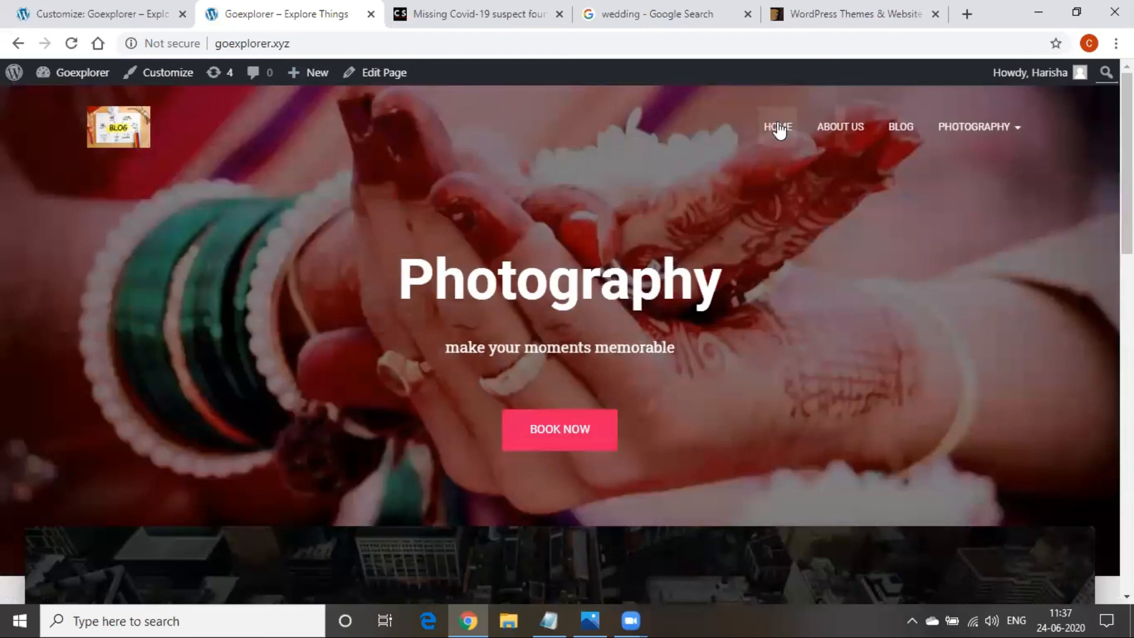
Look over the Contact section's Get in Touch settings, then open the Blog section settings
scroll(749, 329, down, 10)
scroll(752, 335, down, 7)
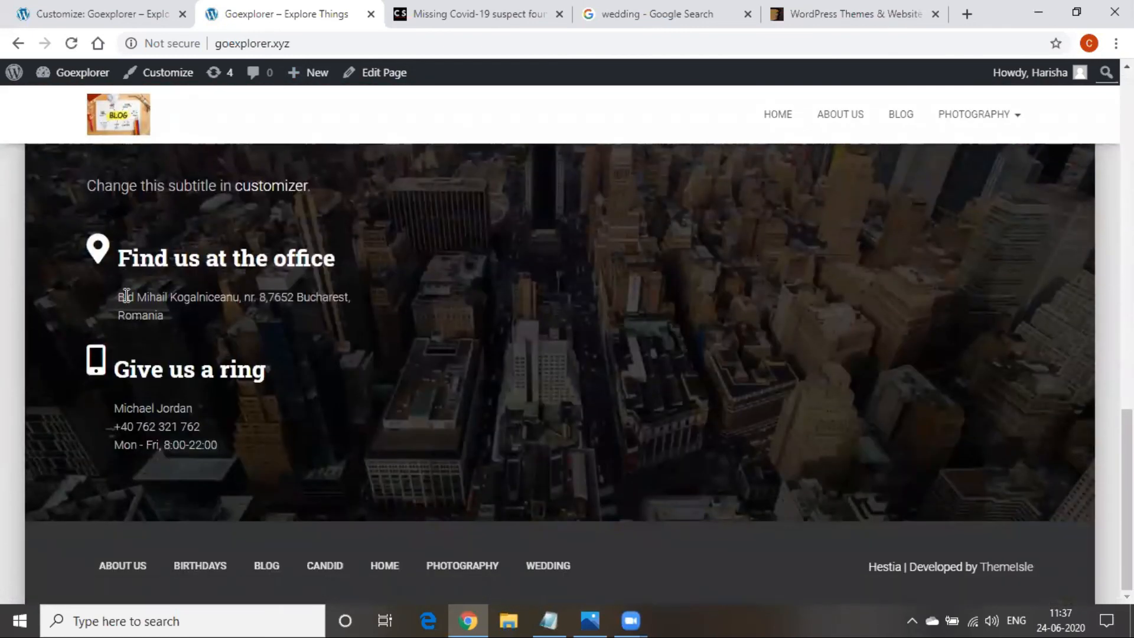
click(103, 7)
scroll(475, 359, down, 10)
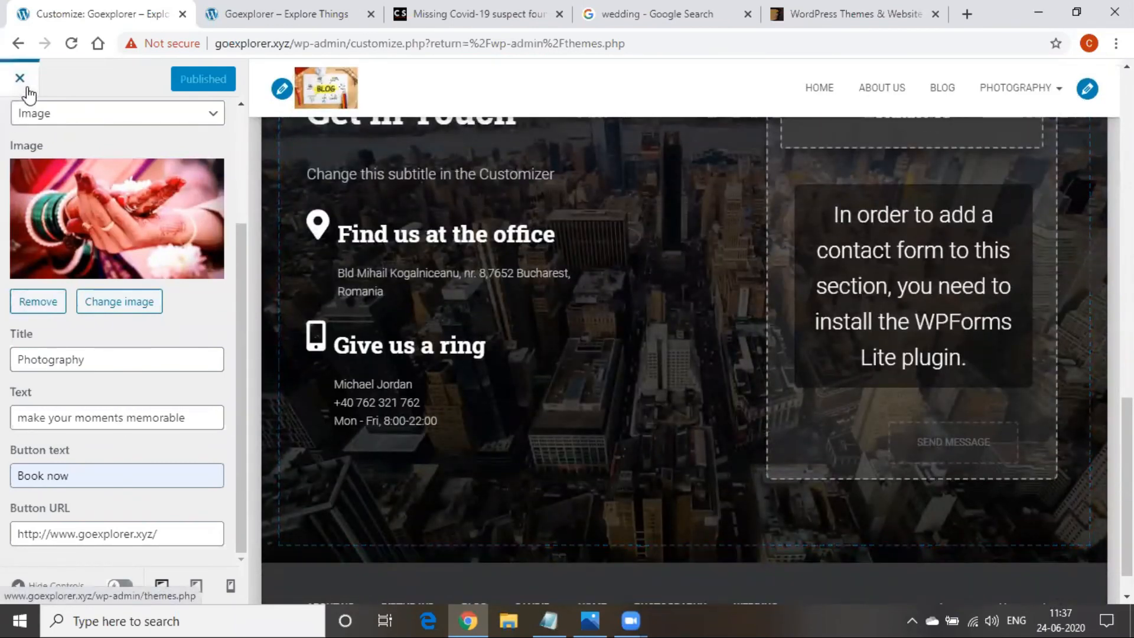
scroll(30, 327, up, 3)
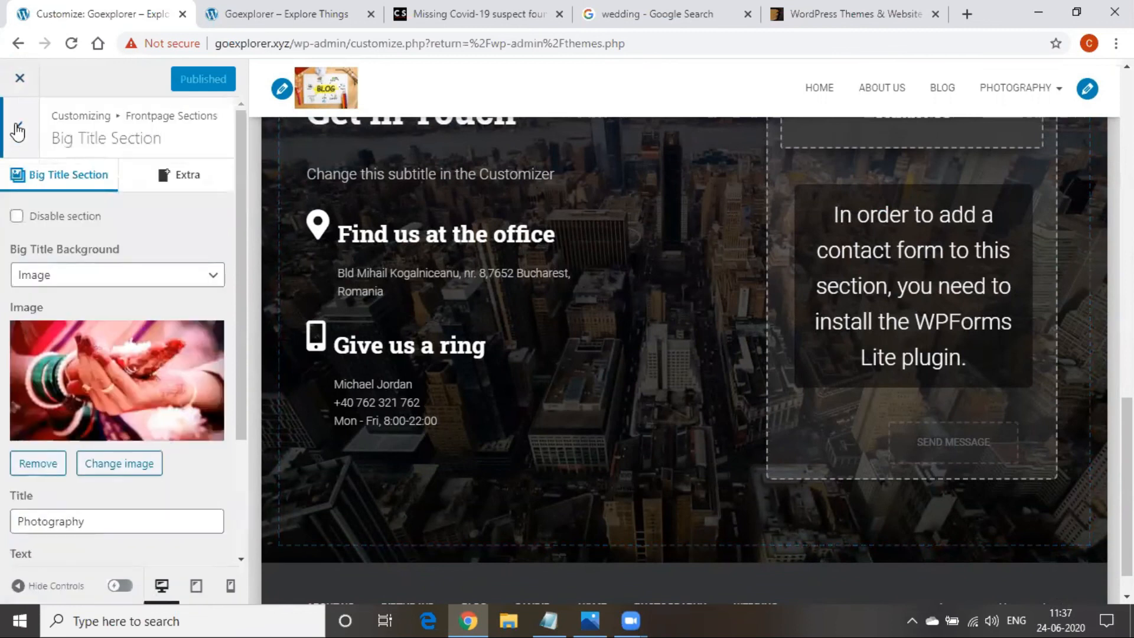
click(17, 126)
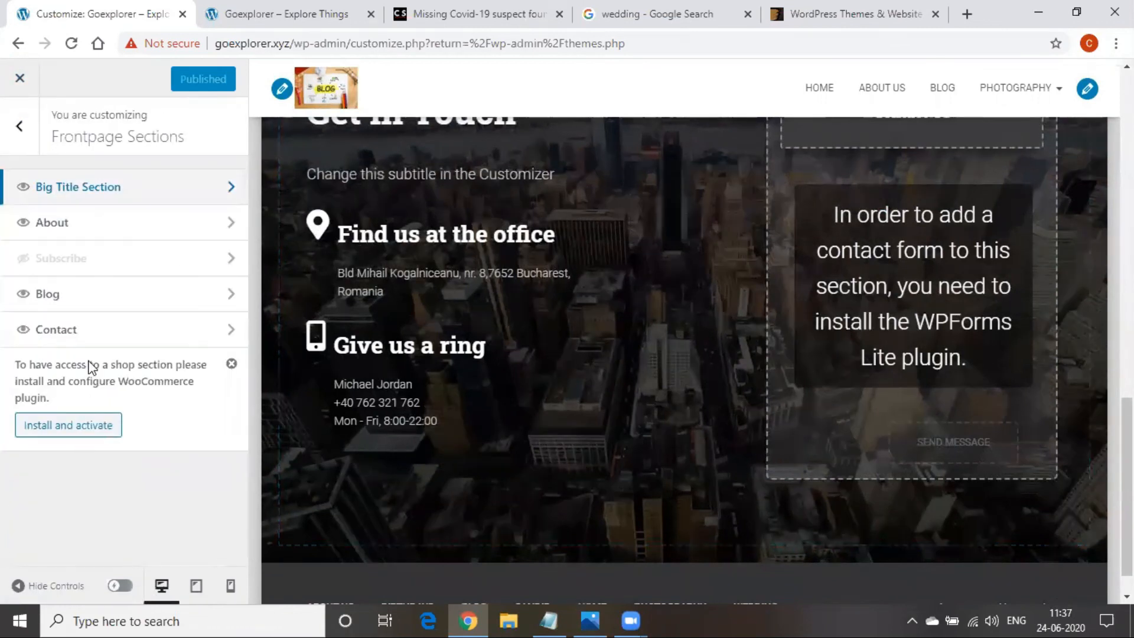
click(187, 343)
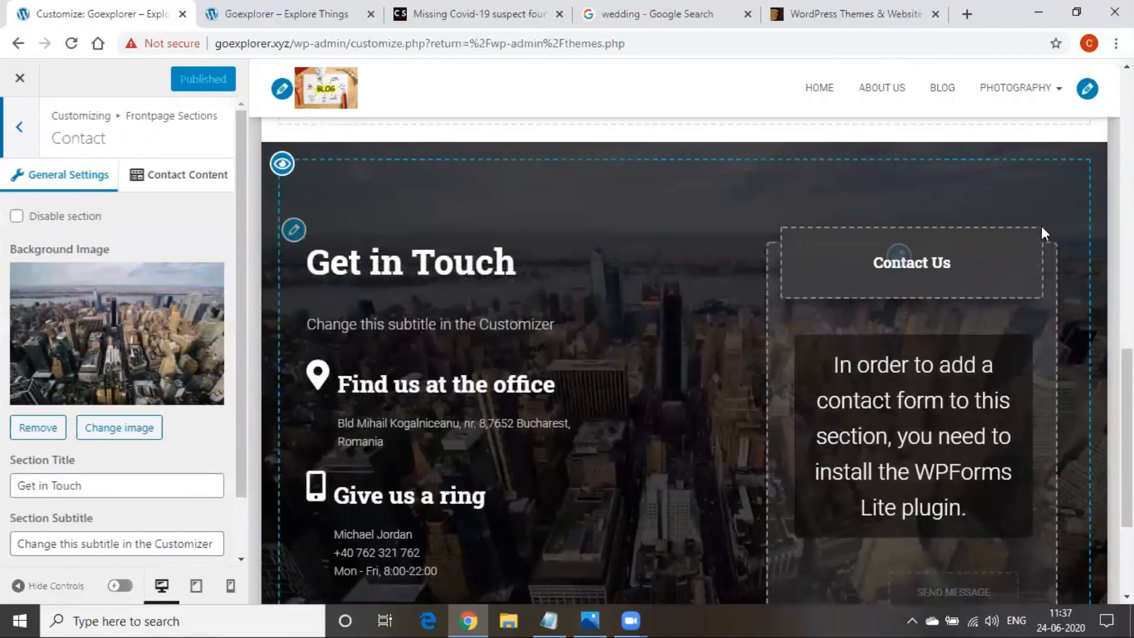
scroll(94, 410, down, 1)
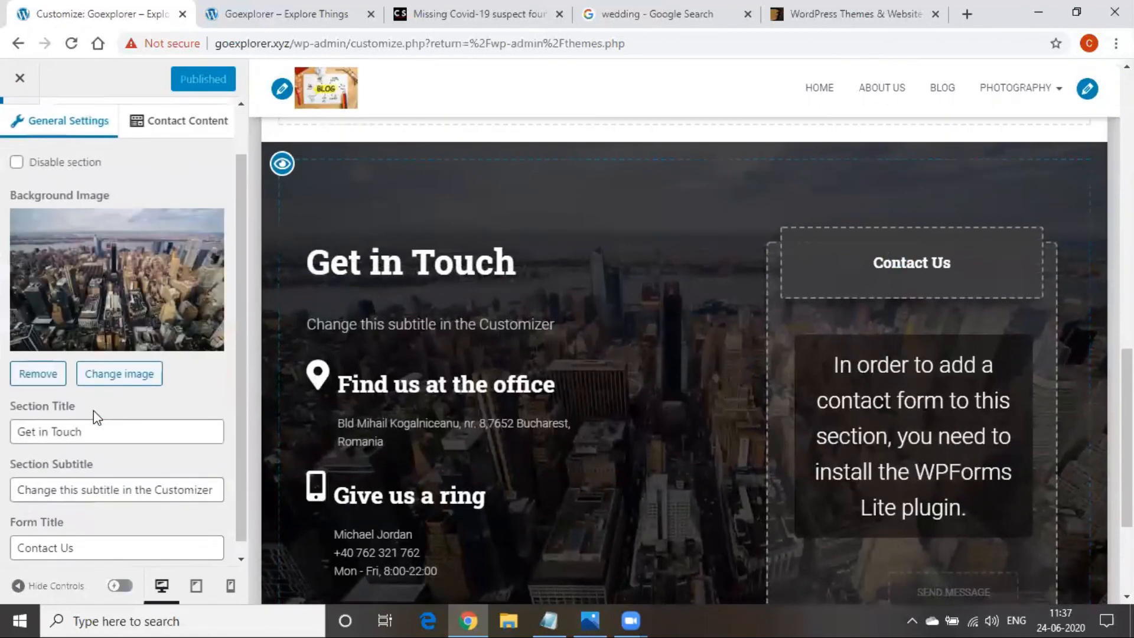
click(94, 415)
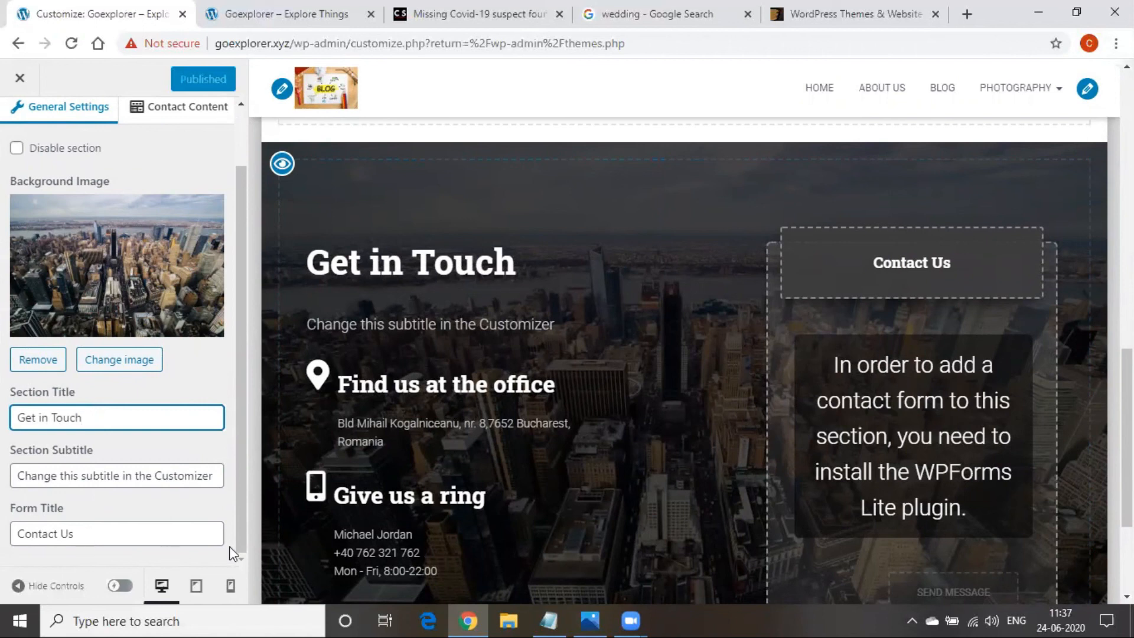
scroll(19, 446, up, 1)
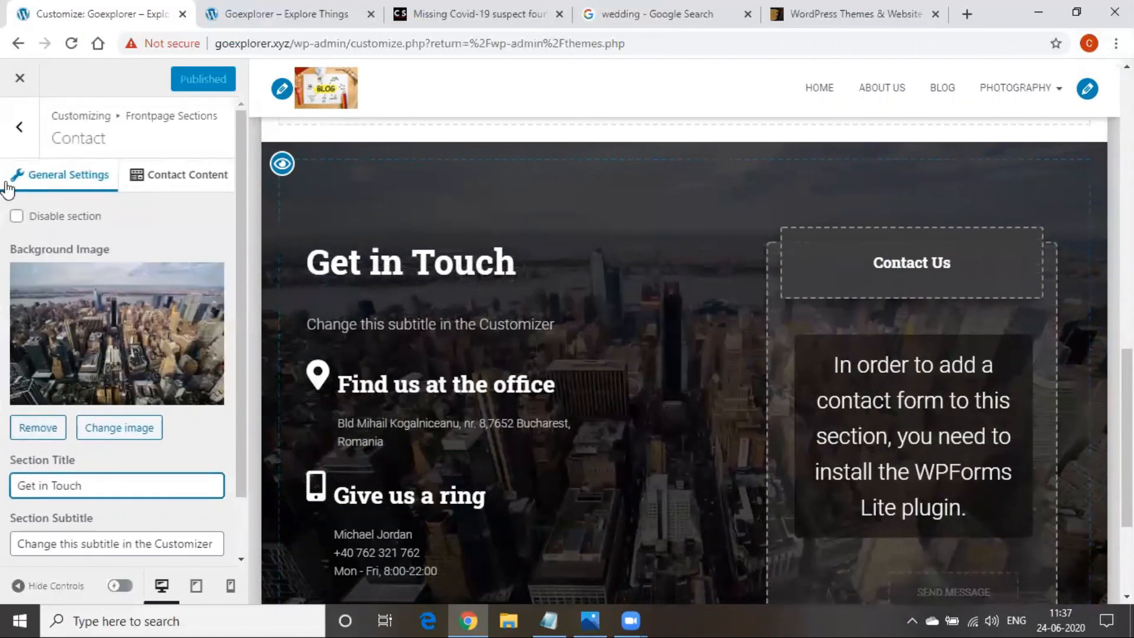
click(20, 126)
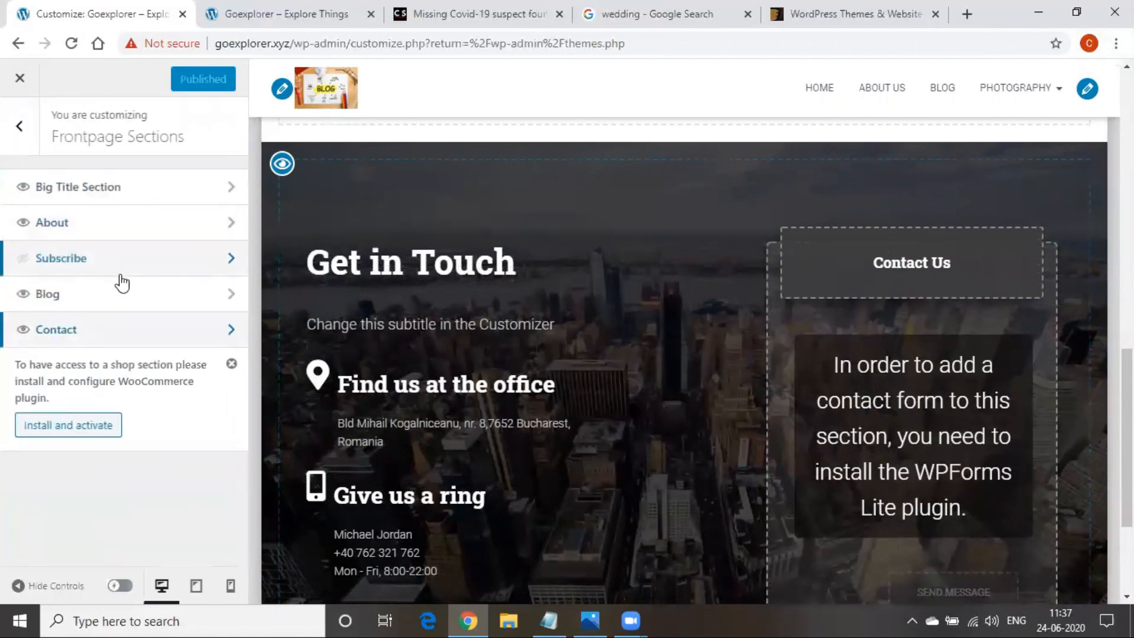
click(118, 294)
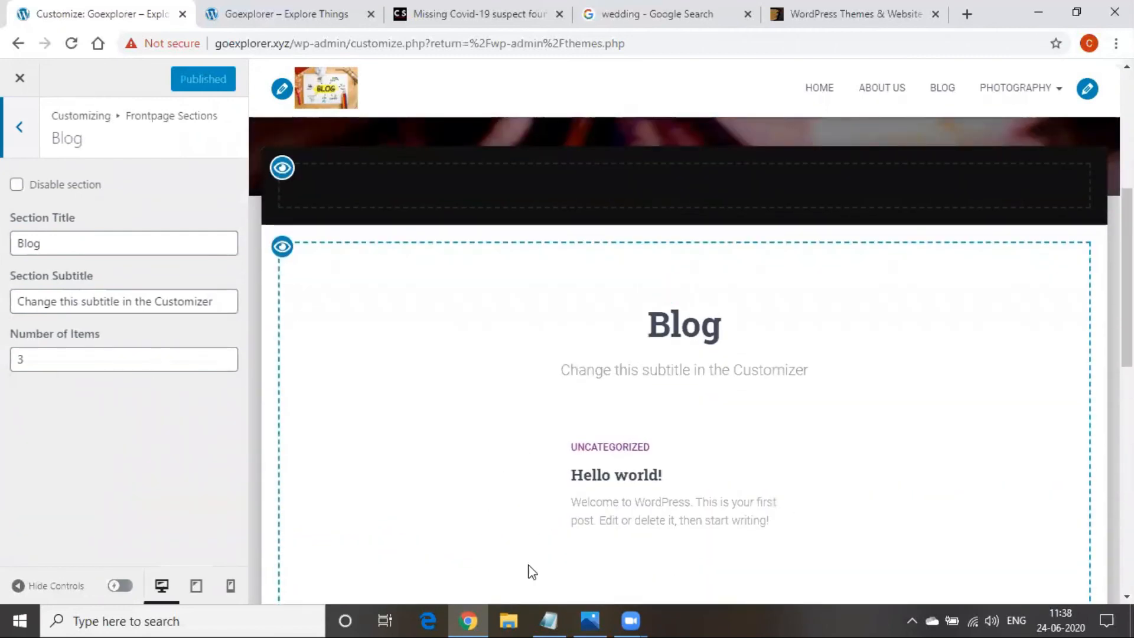
Replace the Blog section subtitle with 'please contact us', publish, and reload the live homepage
click(49, 243)
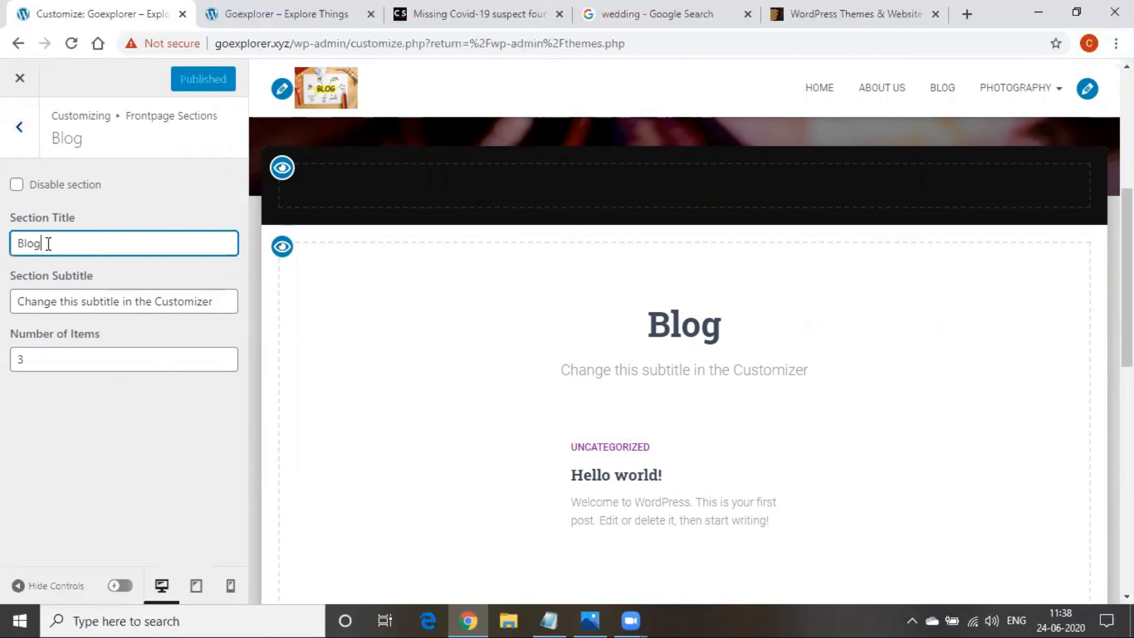
triple_click(61, 301)
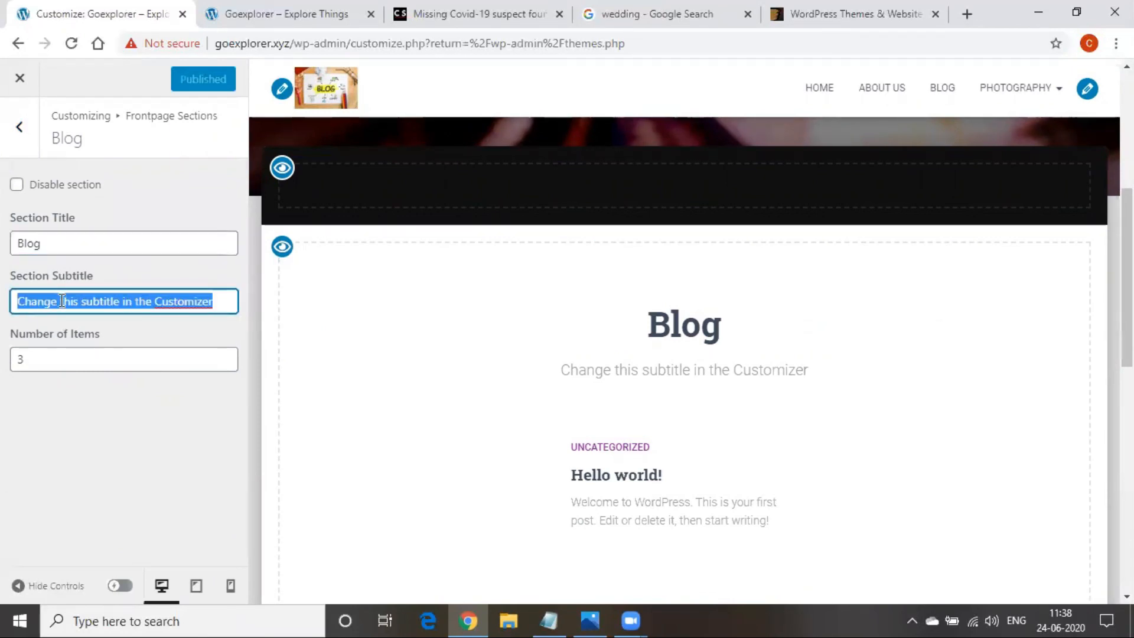
text(pl)
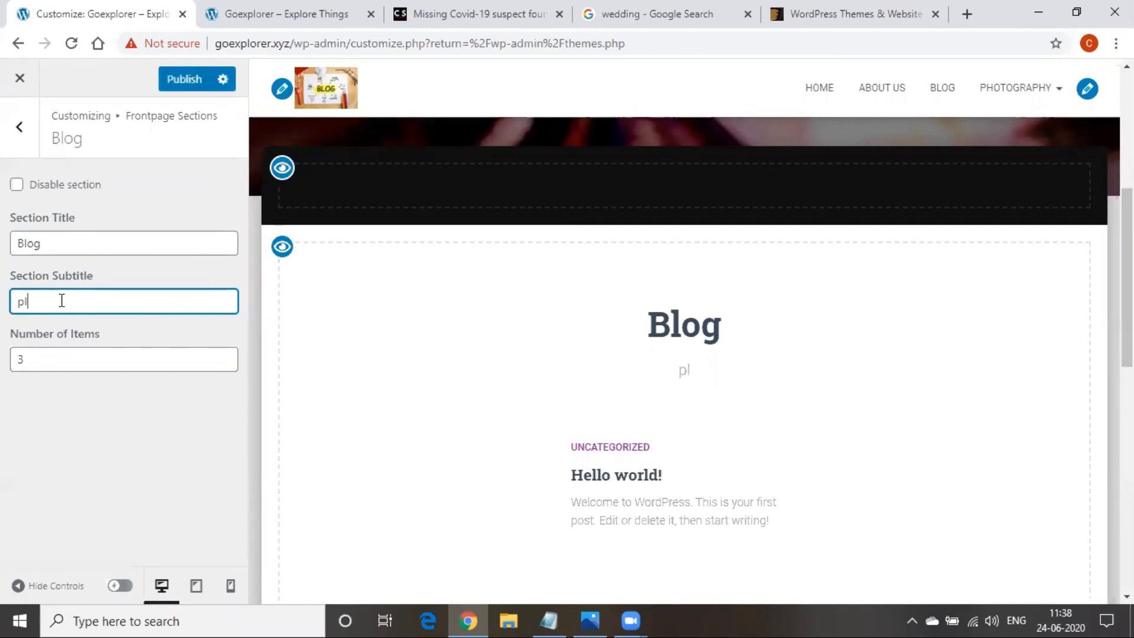
text(ease )
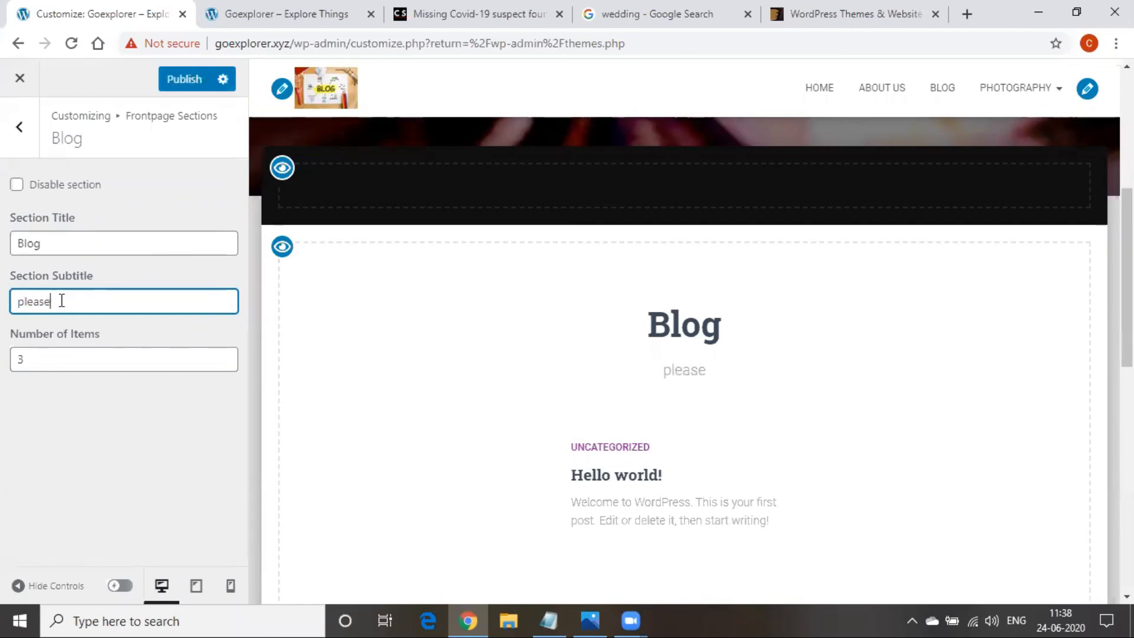
text(contact)
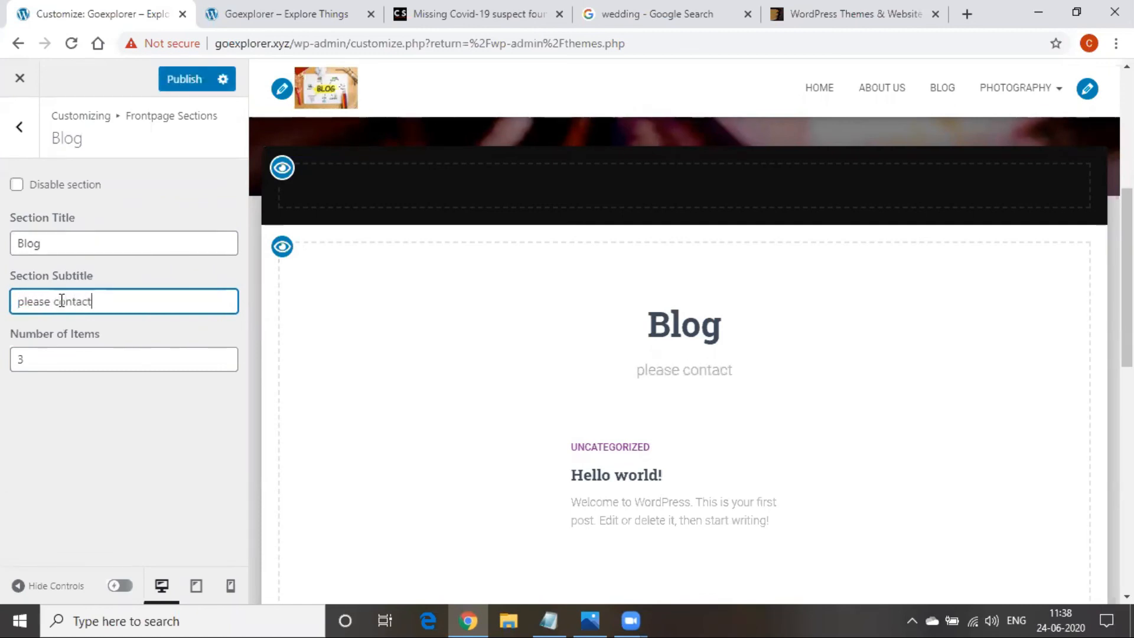
text( us)
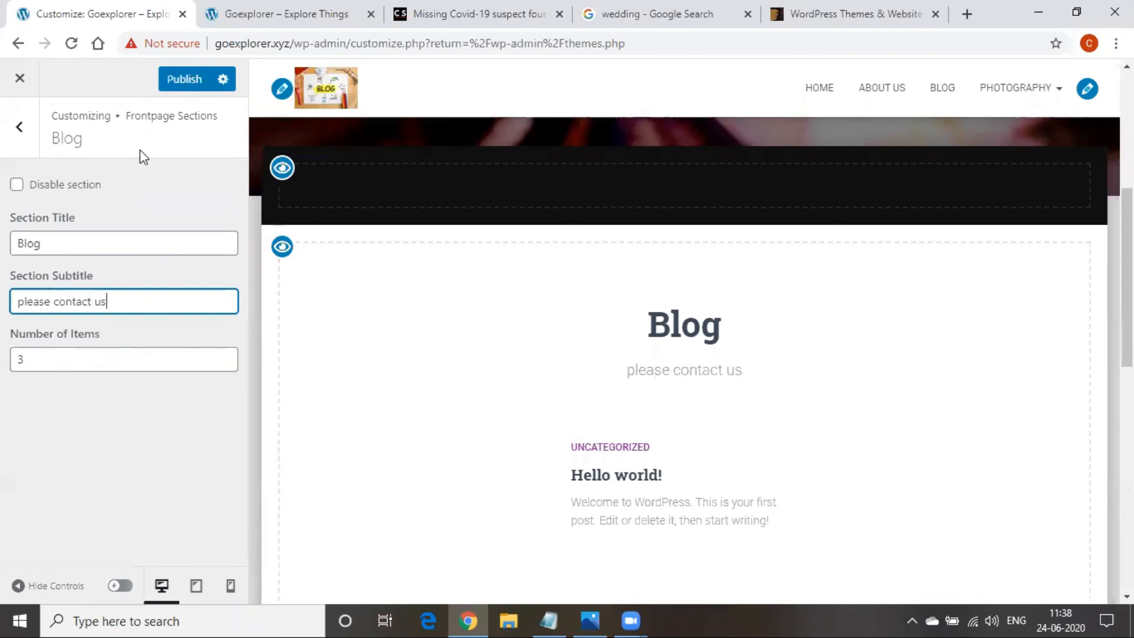
click(173, 83)
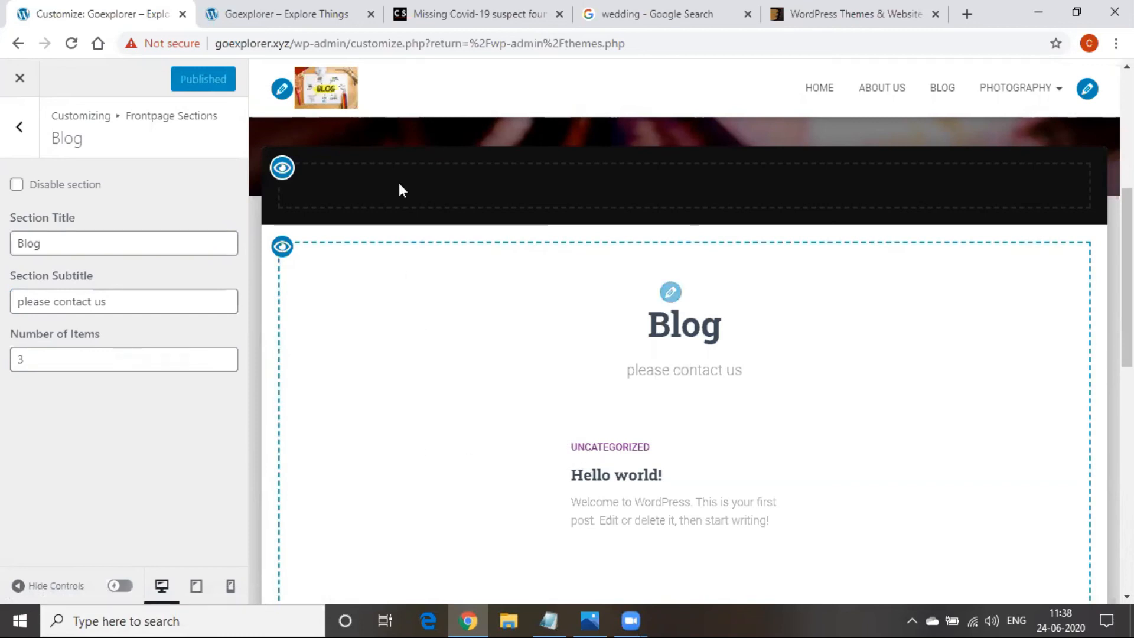
click(286, 13)
click(329, 45)
key(Return)
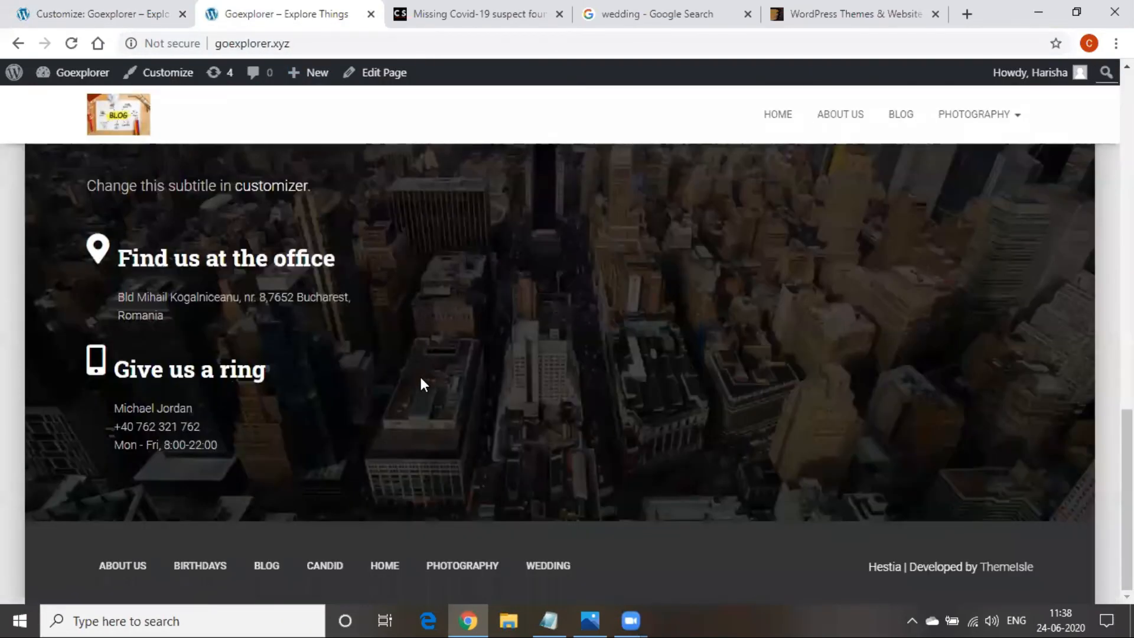
scroll(423, 384, up, 10)
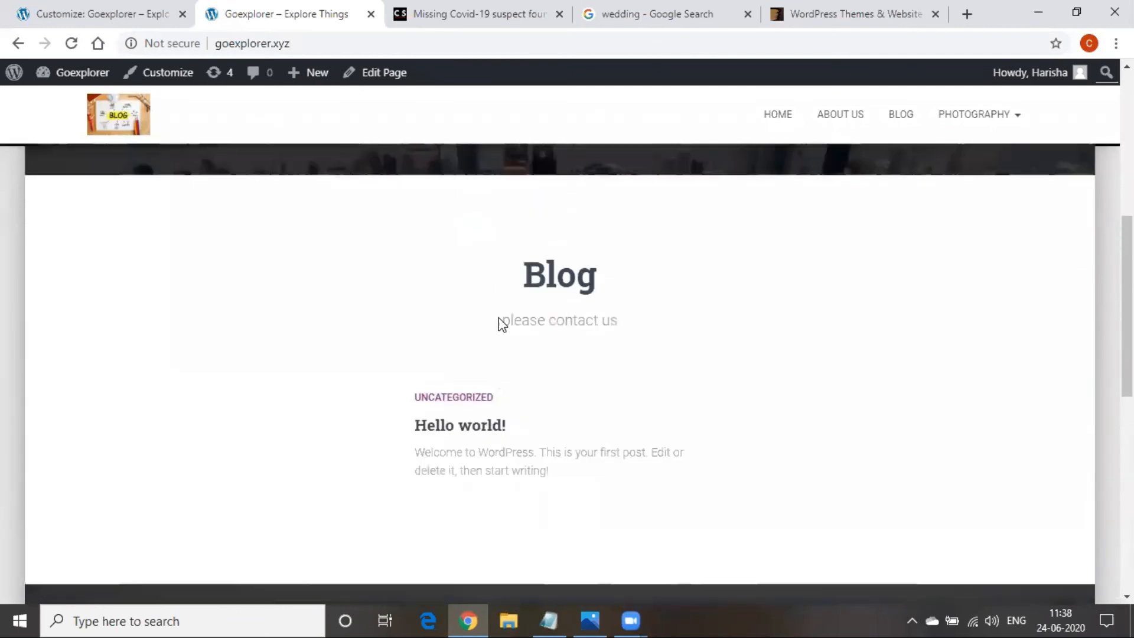
Return to the customizer and look through the header's Very Top Bar settings
drag(513, 320, 643, 324)
click(590, 395)
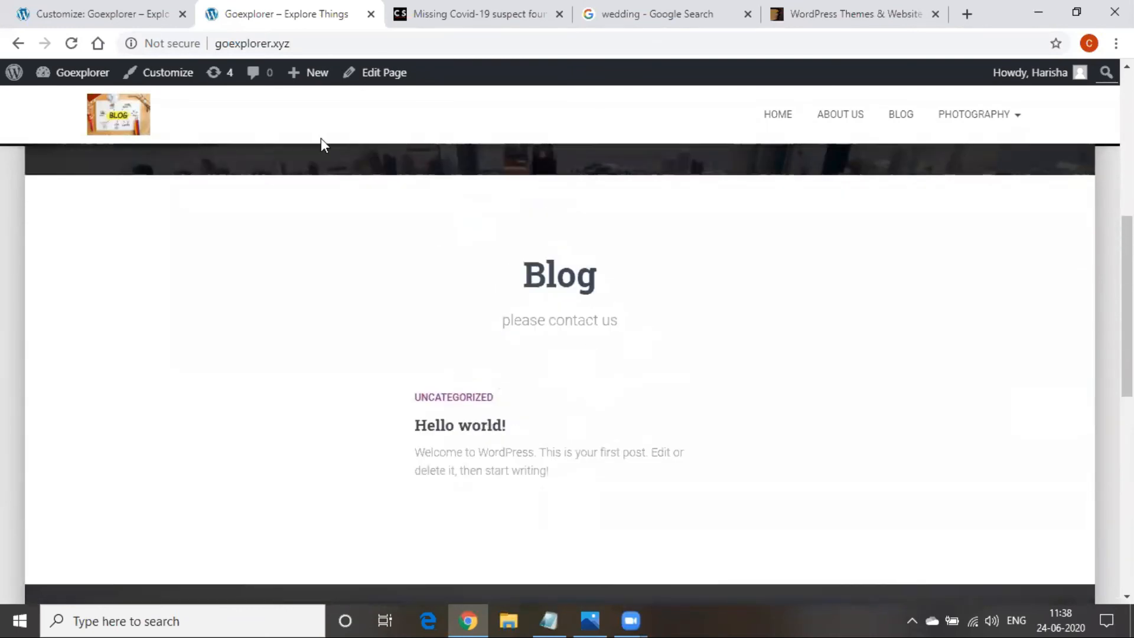
click(89, 12)
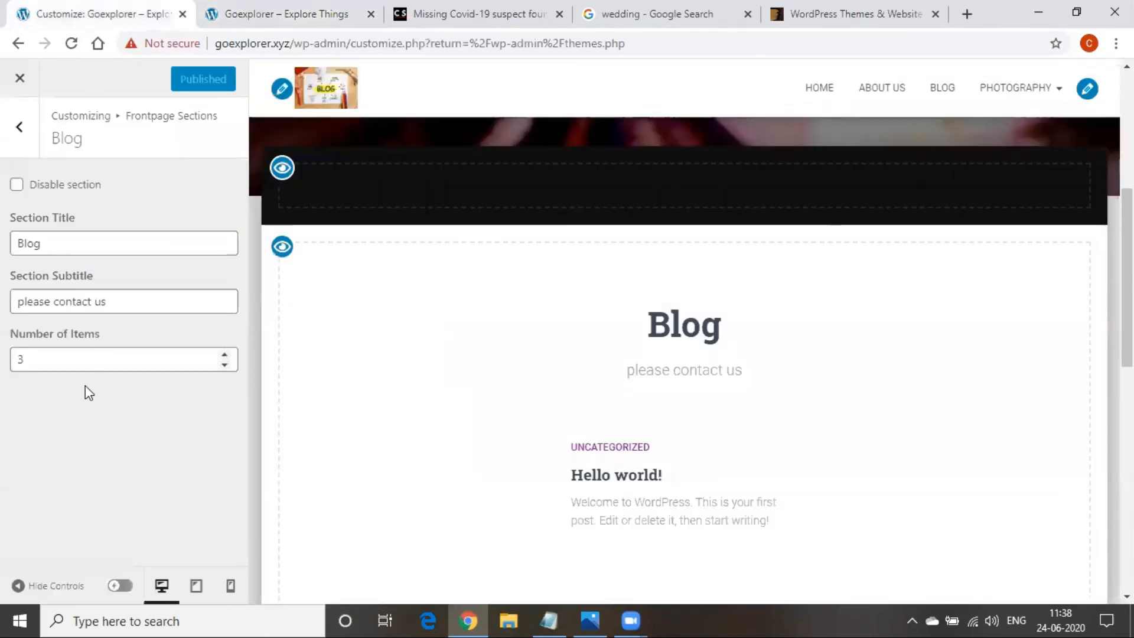
click(25, 151)
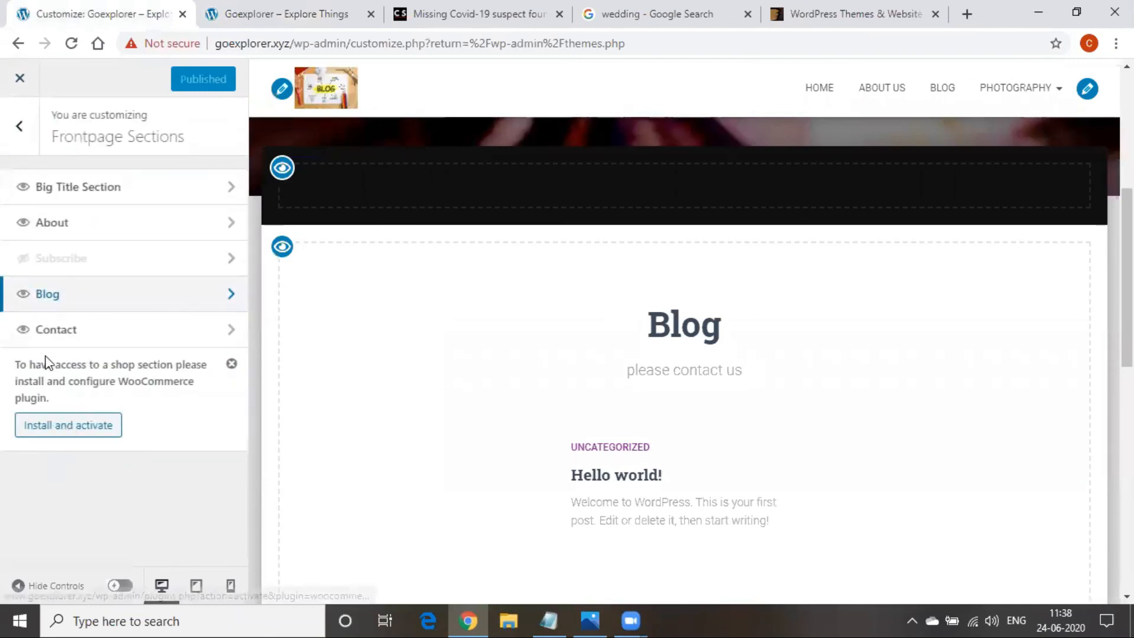
click(14, 137)
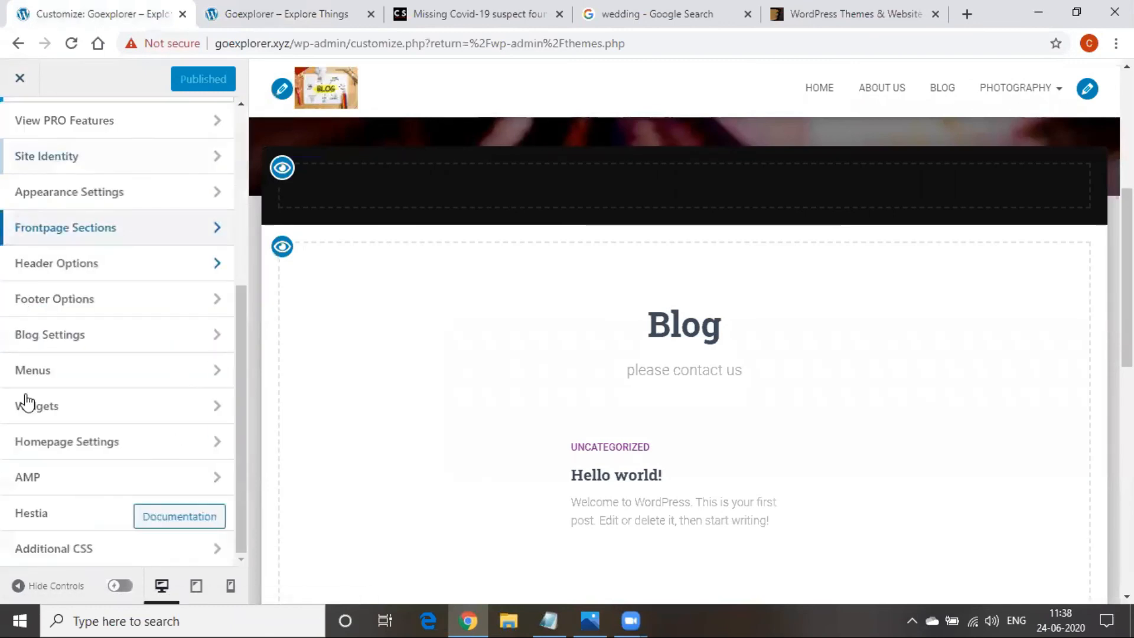
scroll(55, 488, up, 3)
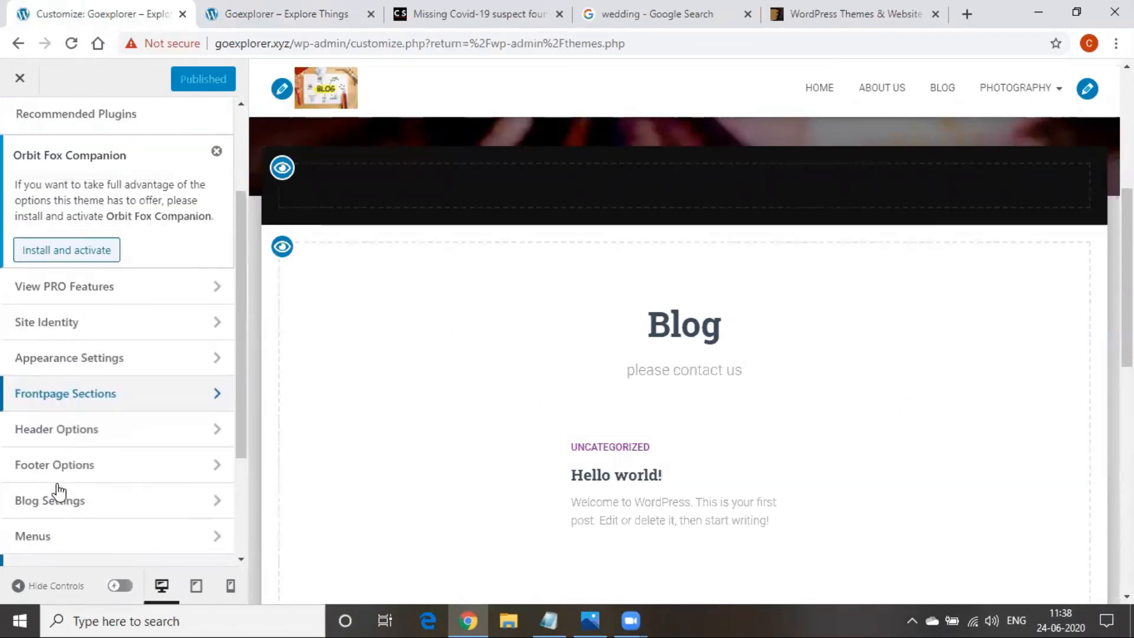
click(93, 429)
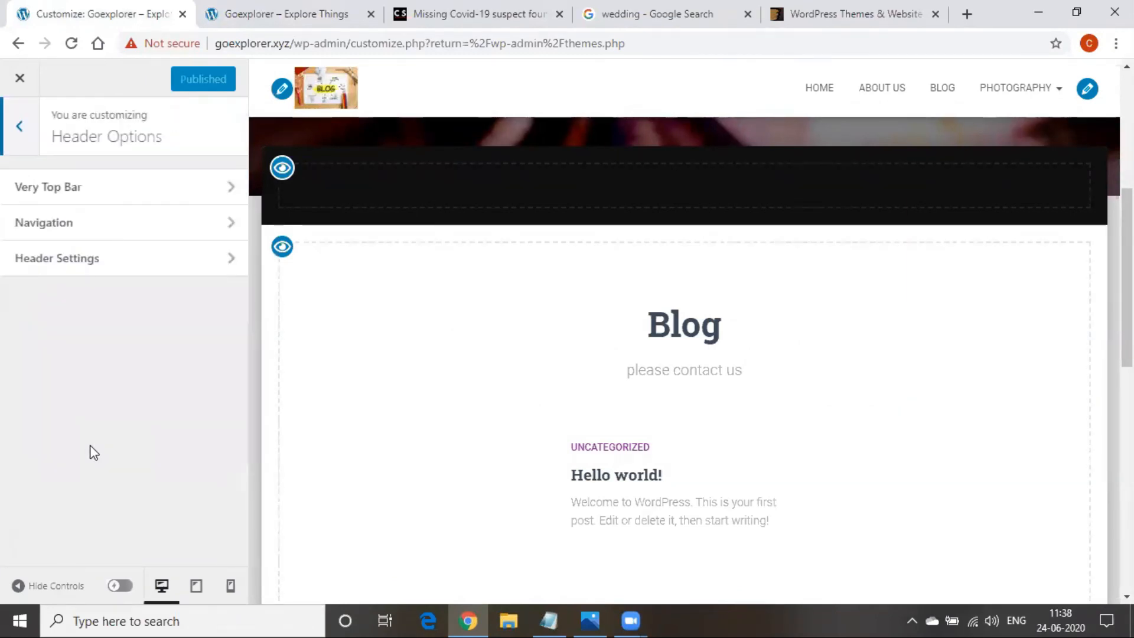
click(108, 174)
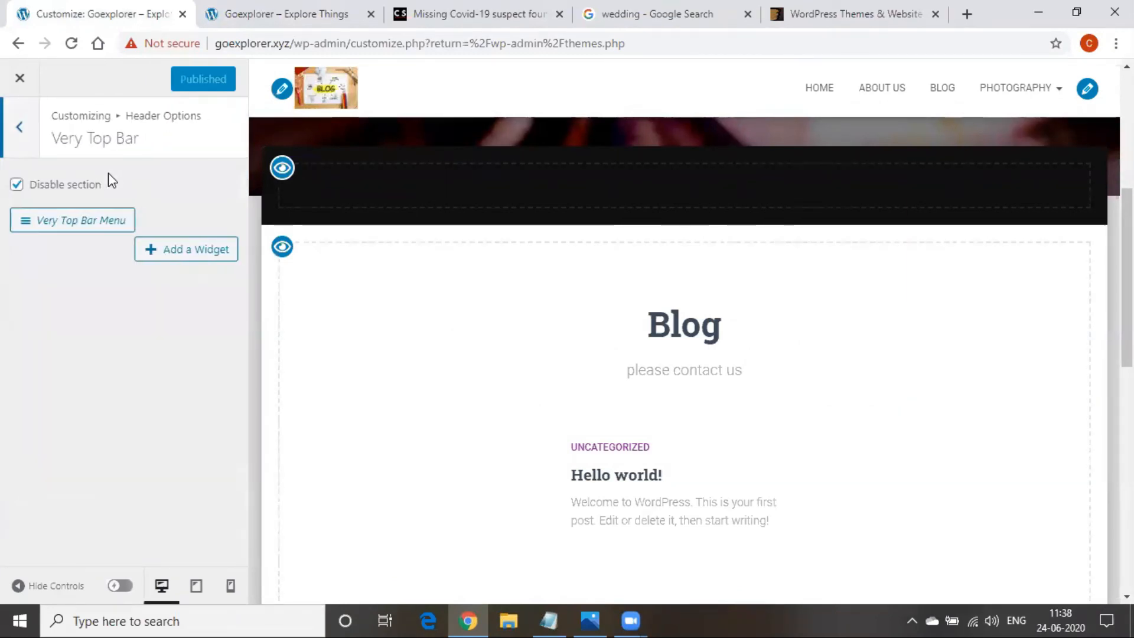
click(7, 137)
click(5, 130)
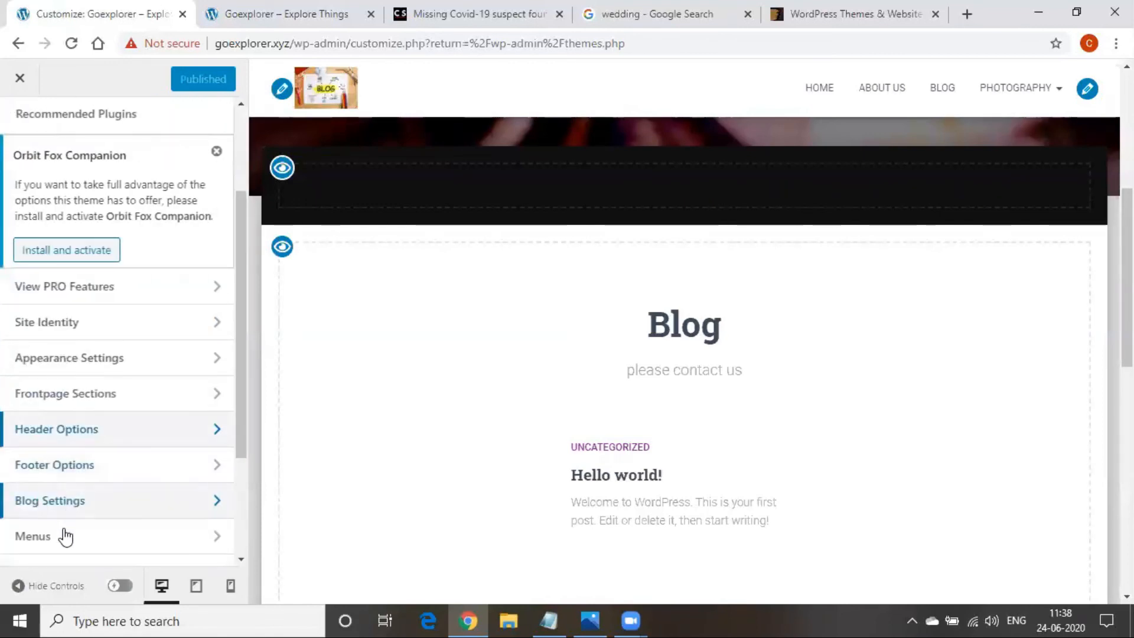
scroll(55, 496, down, 3)
Browse the Big Title section, then open the About section and try editing its content
click(87, 236)
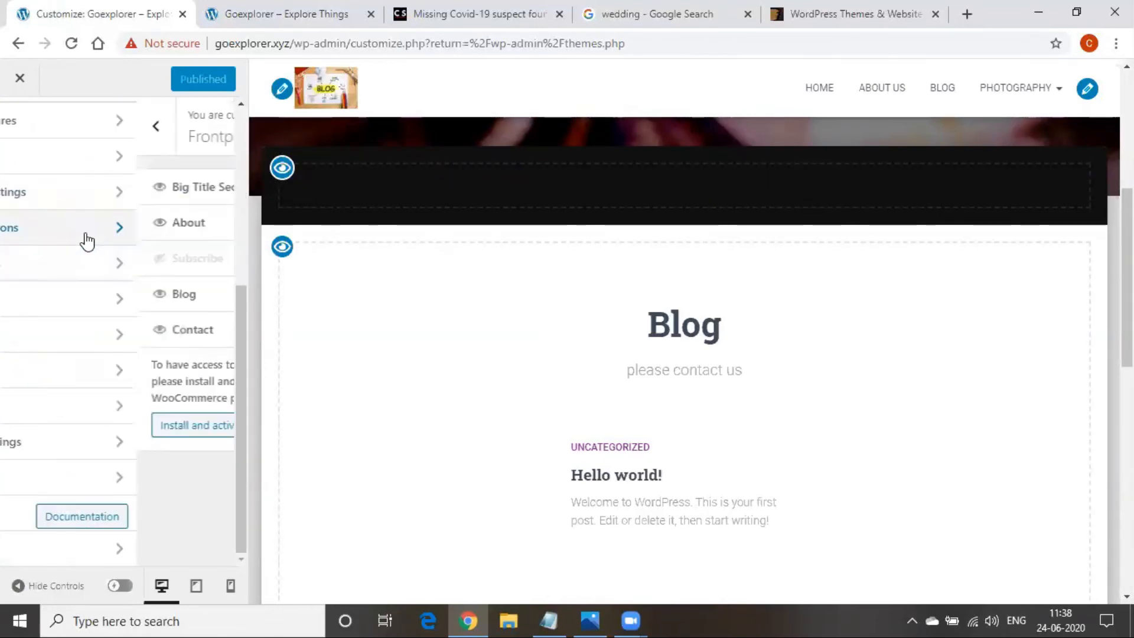
click(89, 186)
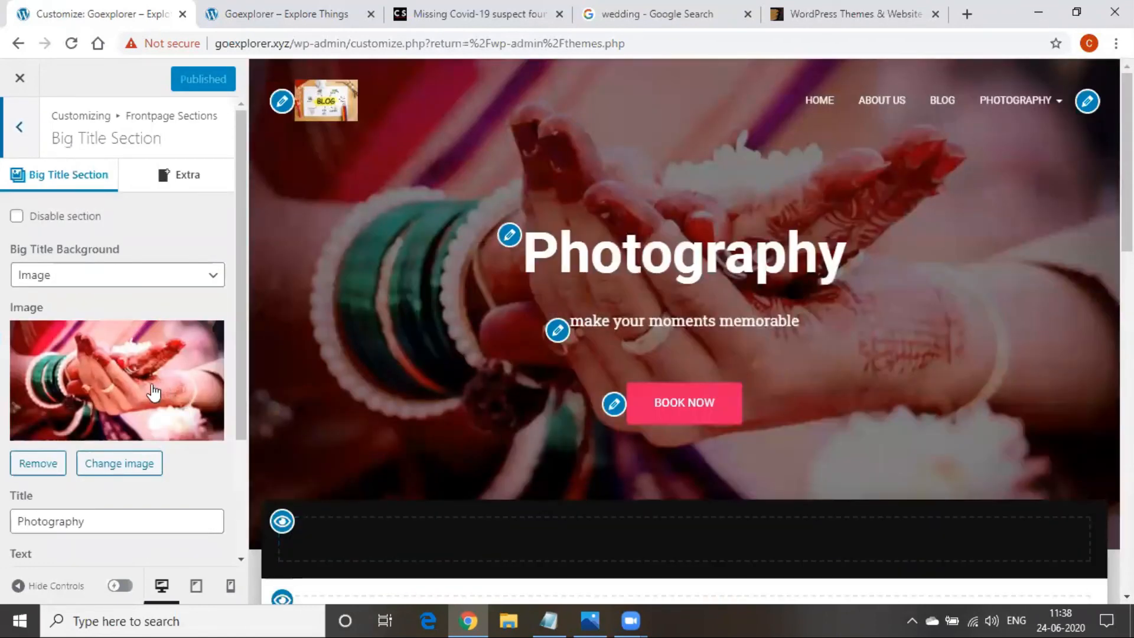
scroll(136, 407, down, 3)
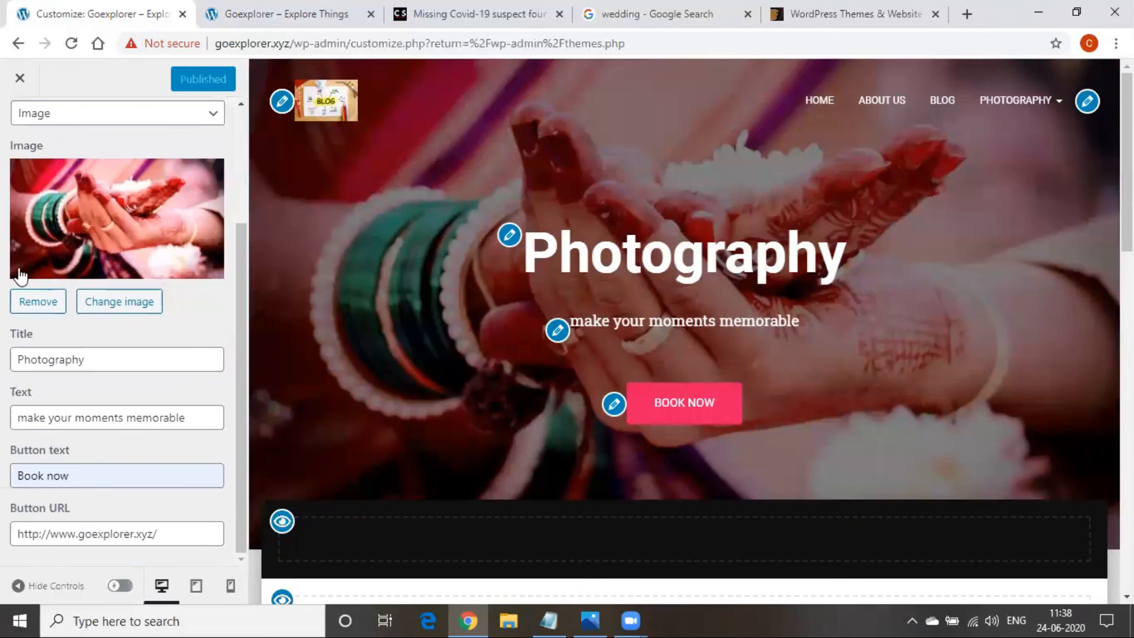
scroll(24, 189, up, 3)
click(30, 127)
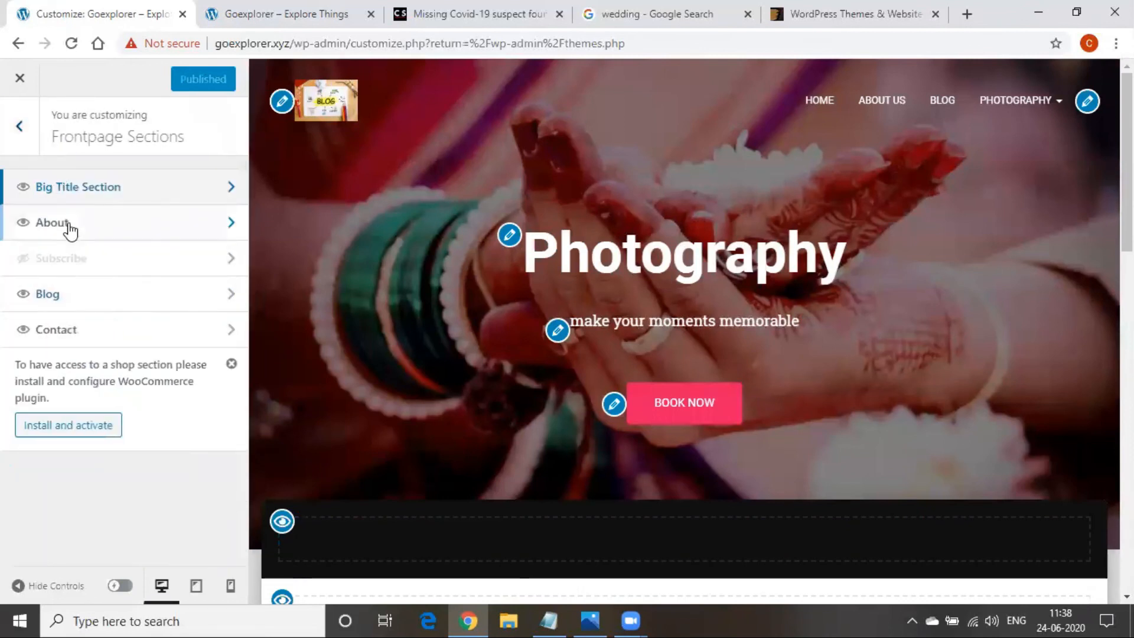
click(65, 223)
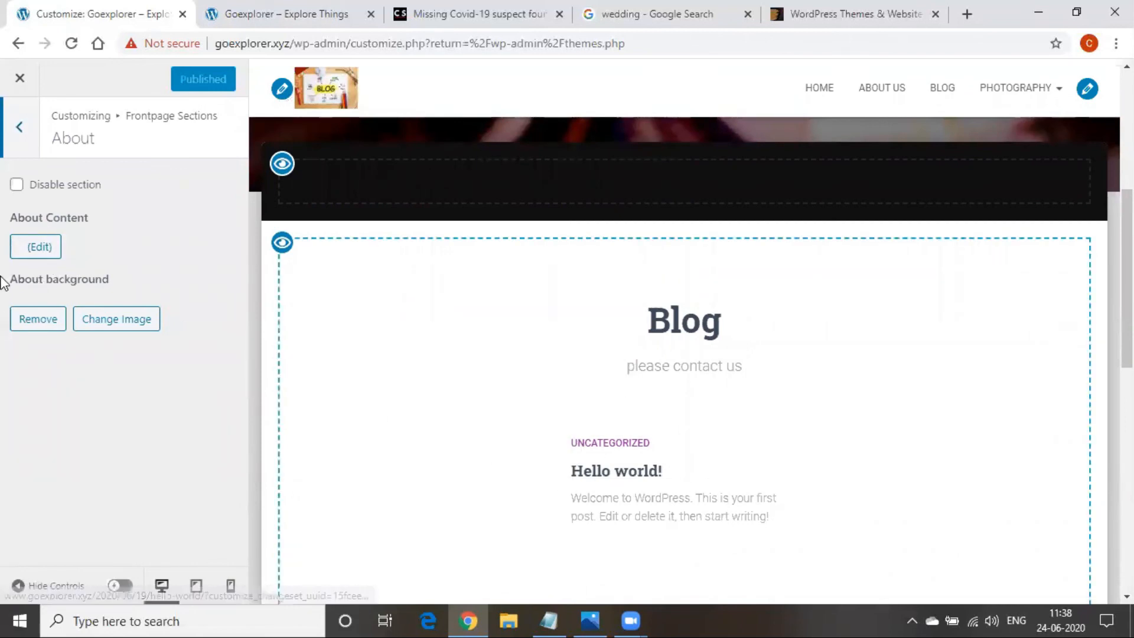
click(36, 247)
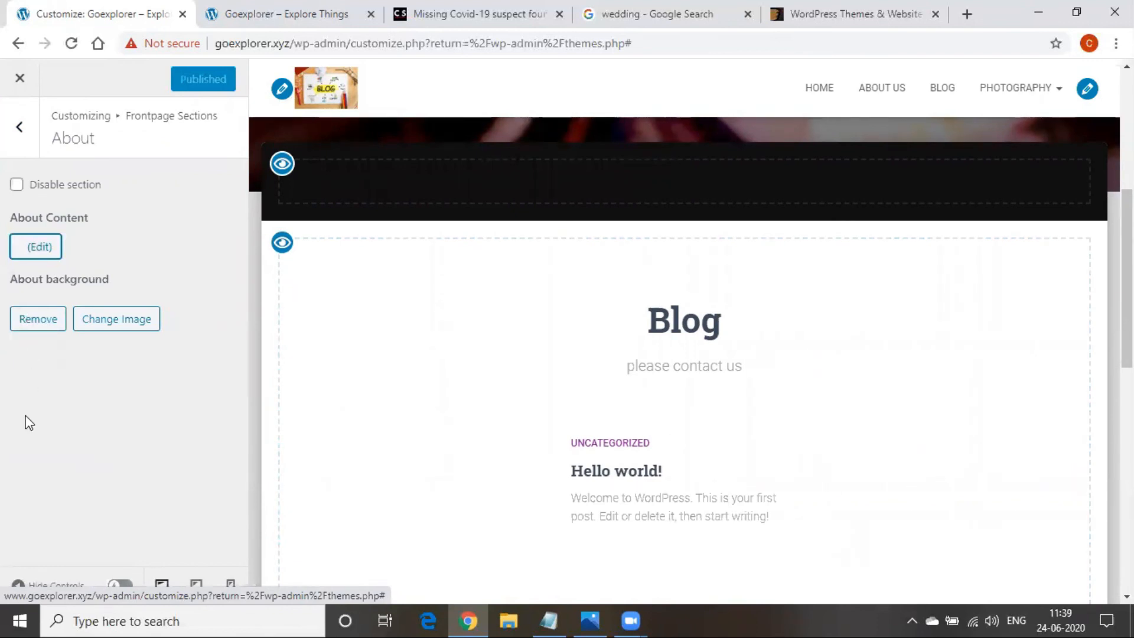
click(29, 256)
click(614, 471)
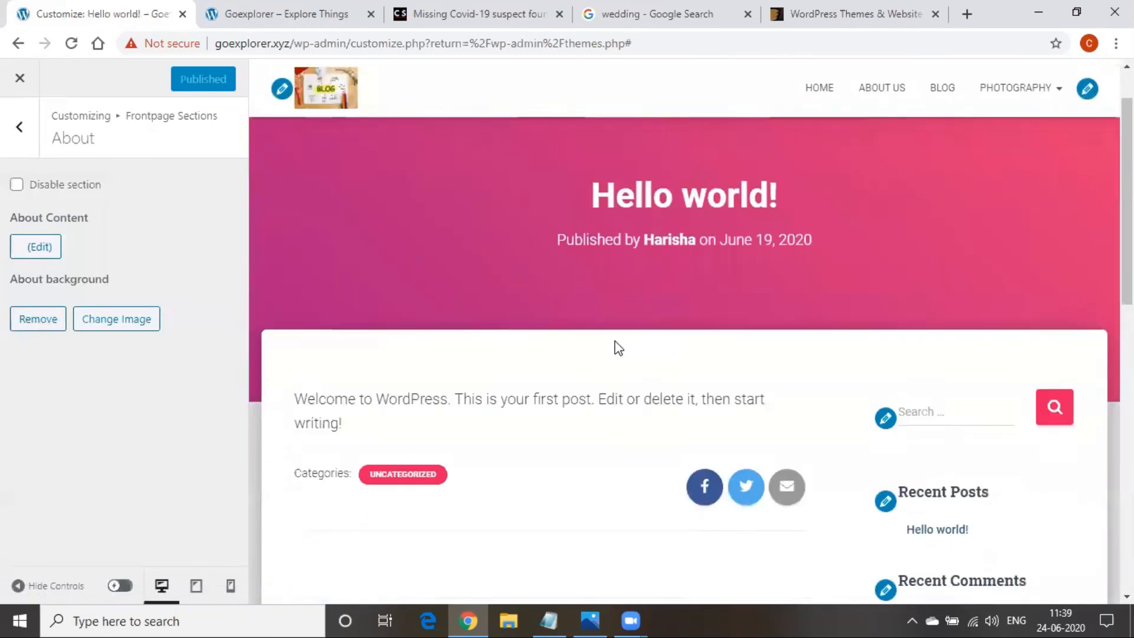
Close the customizer to return to the Themes page showing Hestia as active
scroll(614, 345, down, 2)
scroll(425, 420, down, 3)
scroll(295, 348, up, 1)
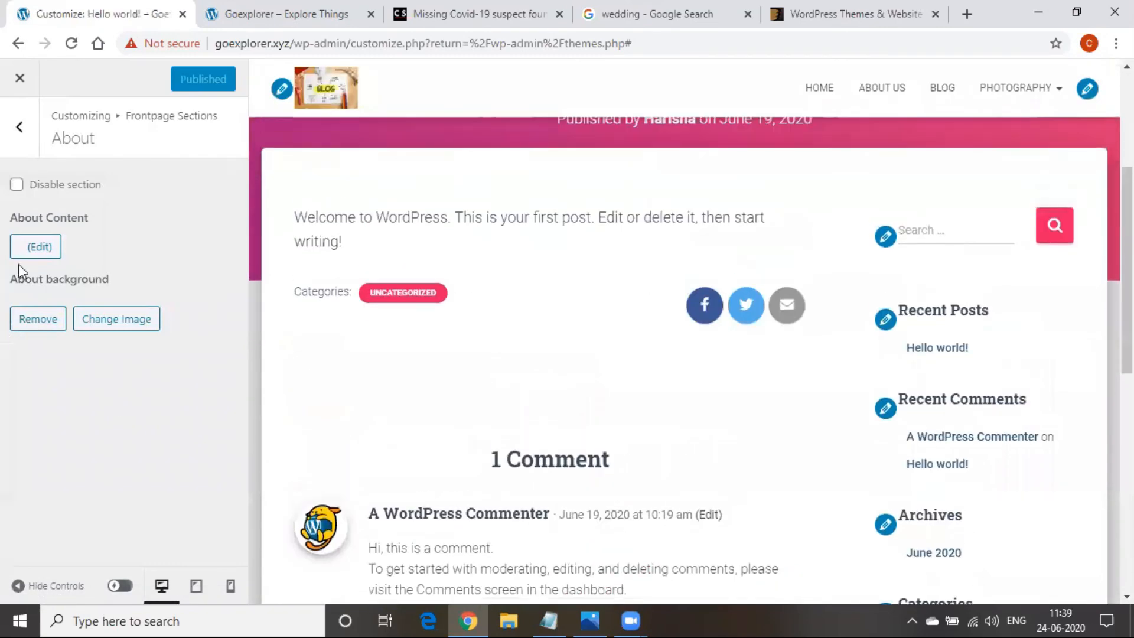
click(38, 246)
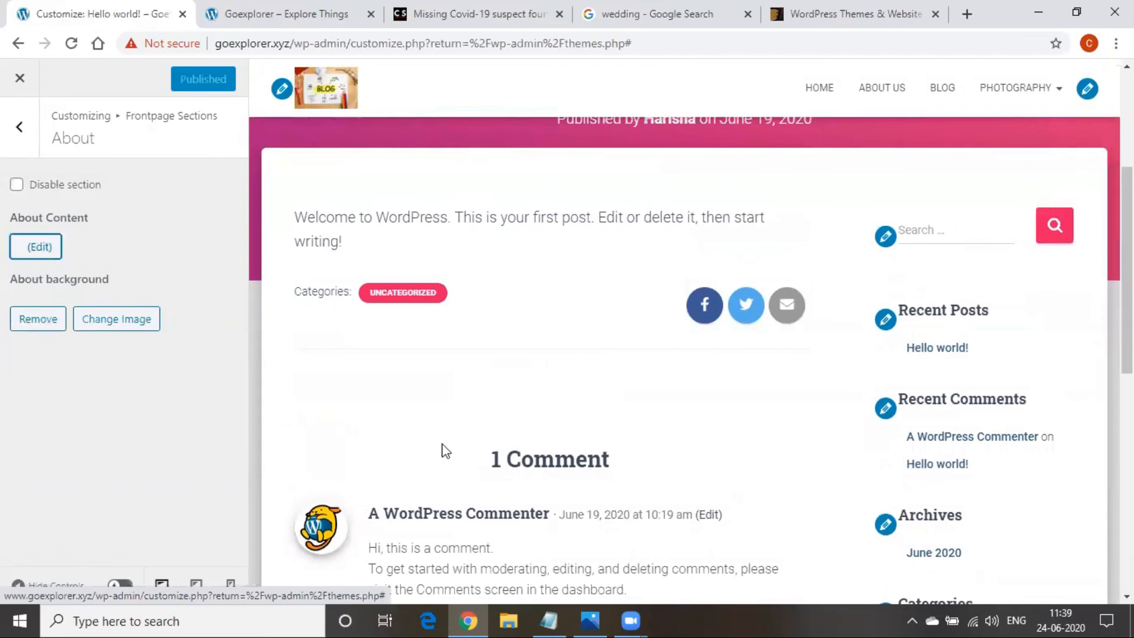
scroll(446, 450, up, 4)
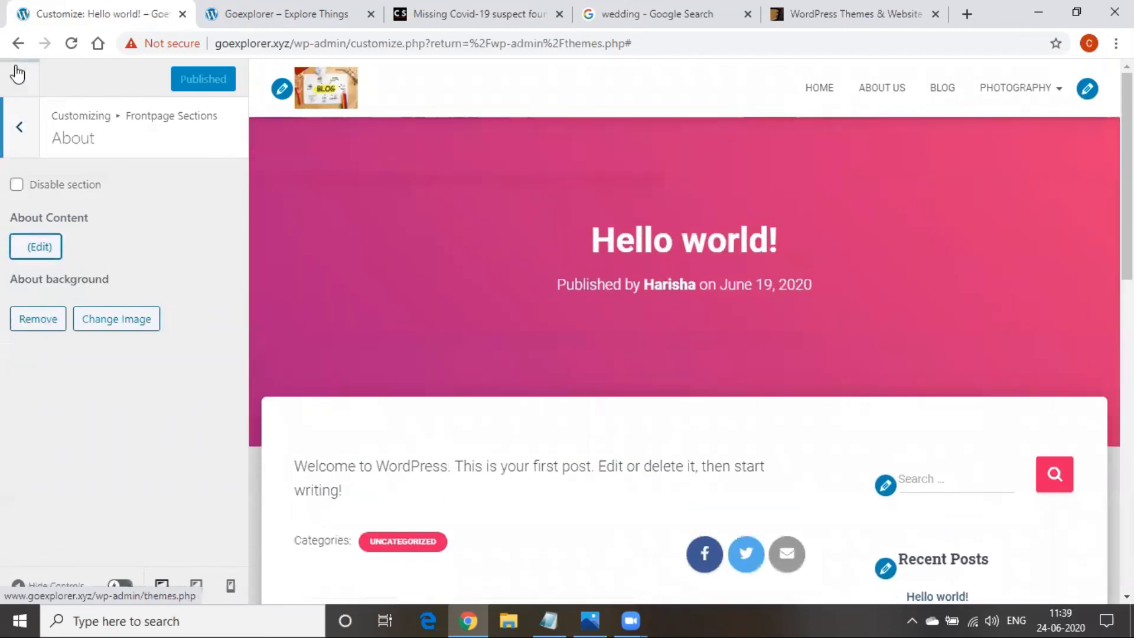
click(20, 81)
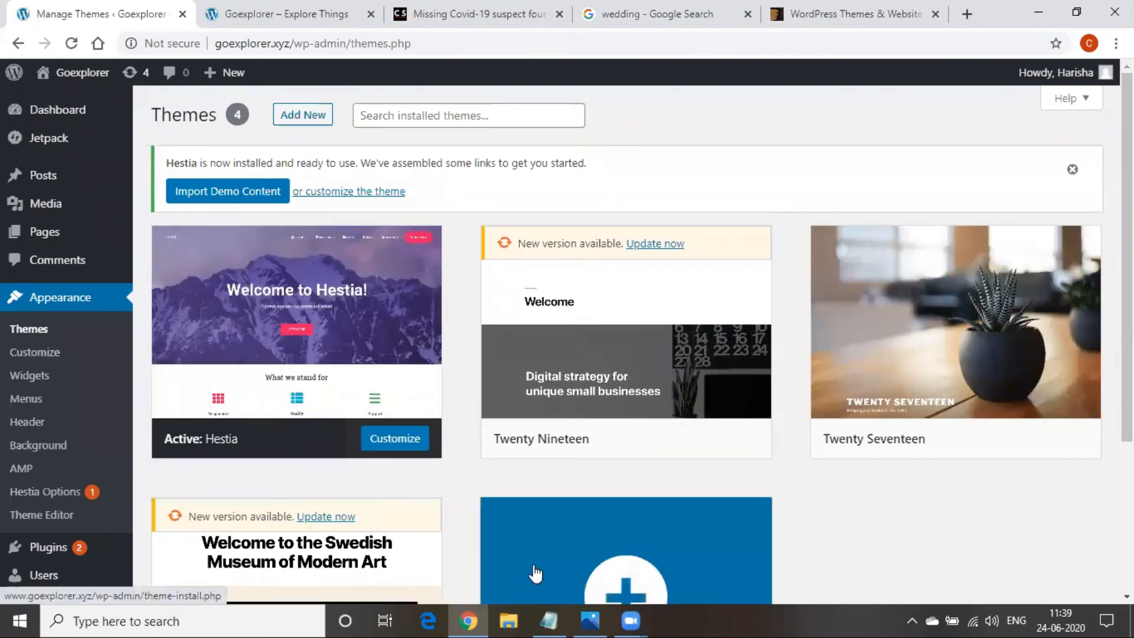
click(535, 573)
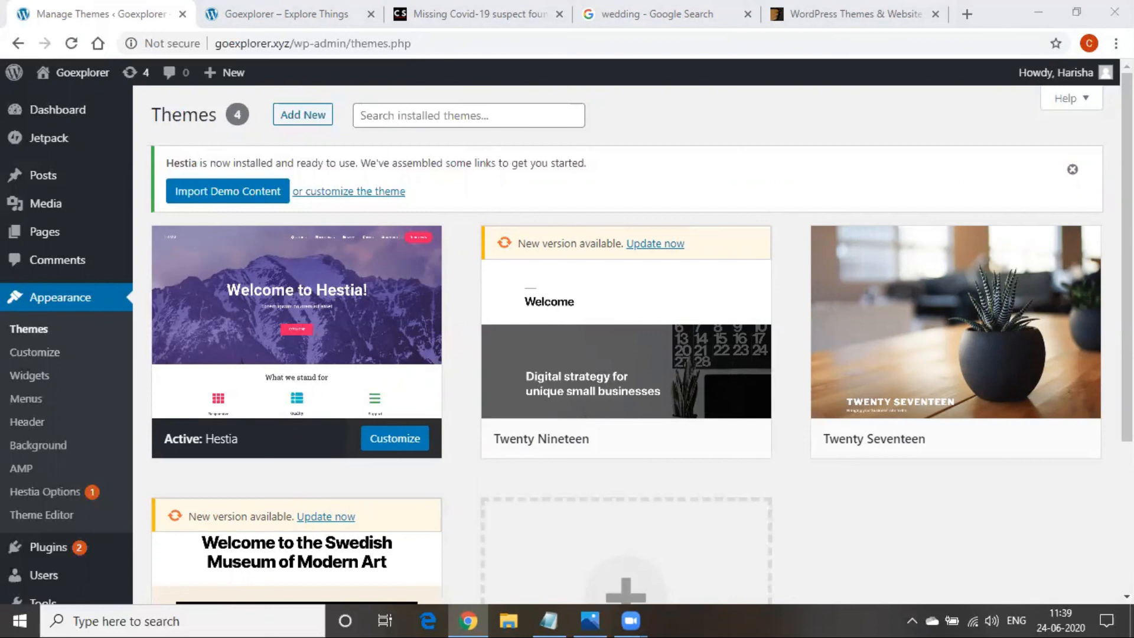
Review the menu, Themes and customize steps in the Digital Marketing notes, then minimize Notepad
click(546, 611)
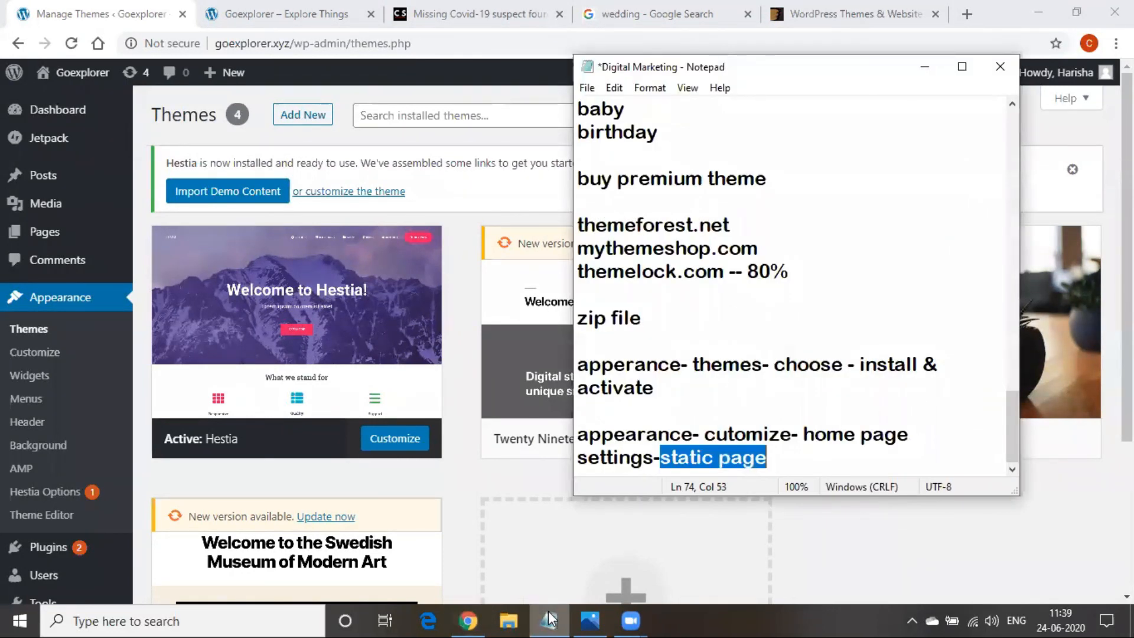
scroll(676, 387, up, 5)
scroll(670, 414, up, 4)
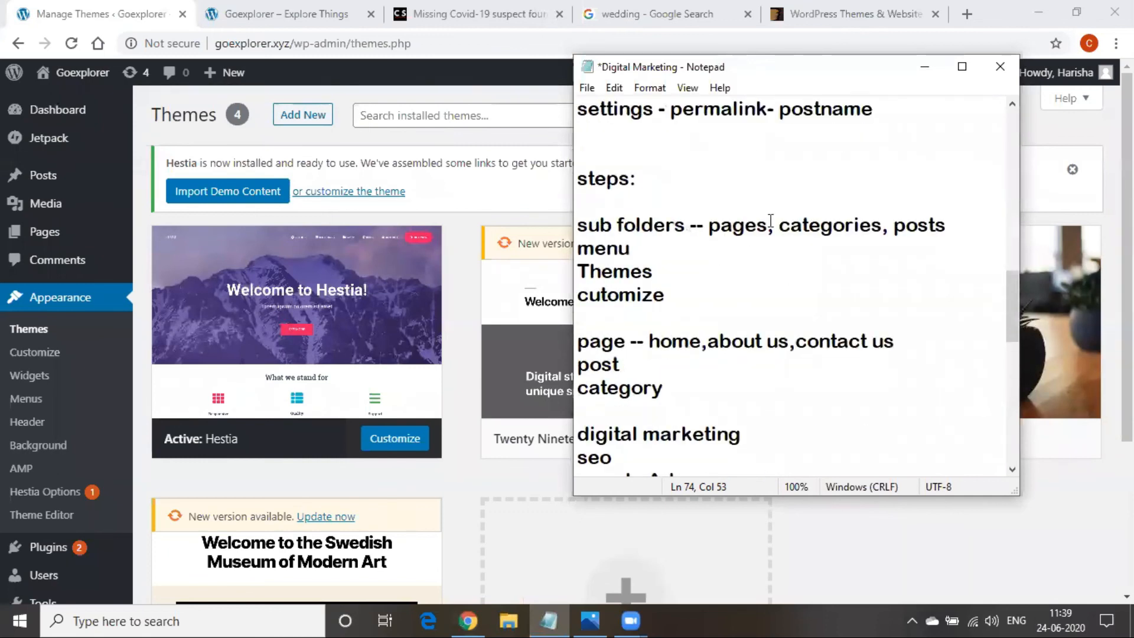
drag(632, 250, 574, 254)
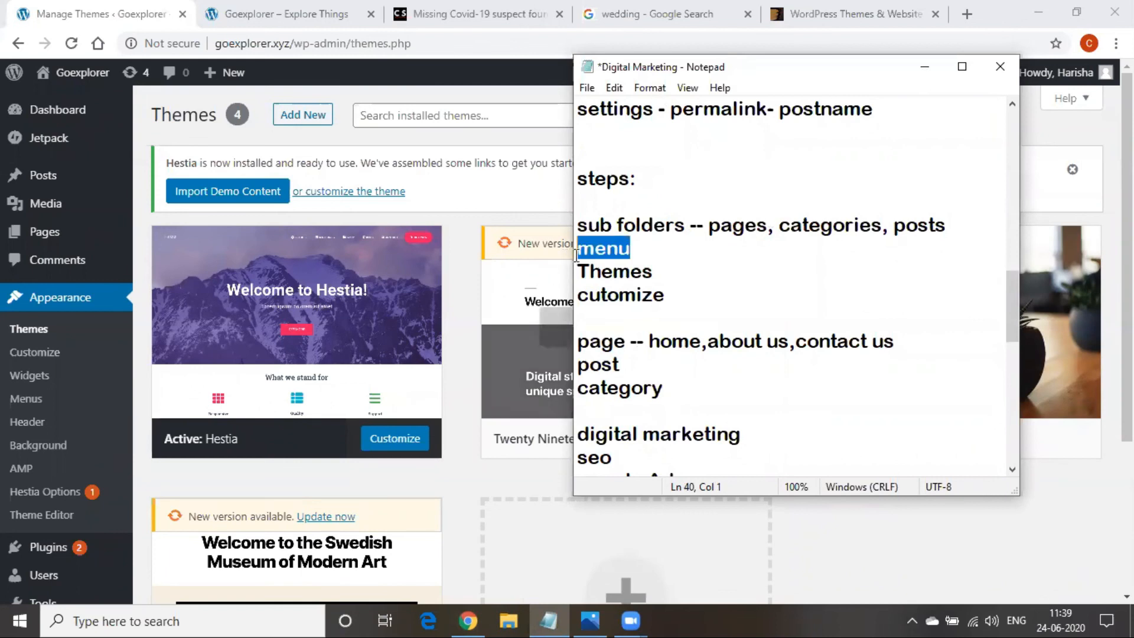
drag(653, 273, 591, 278)
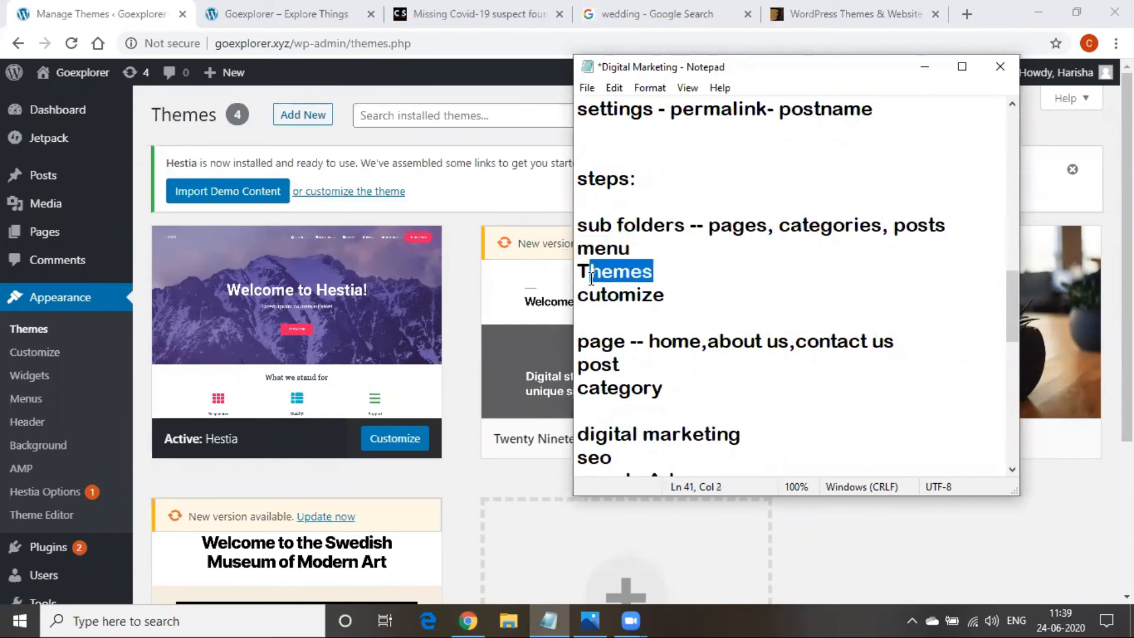
drag(684, 301, 596, 296)
click(603, 341)
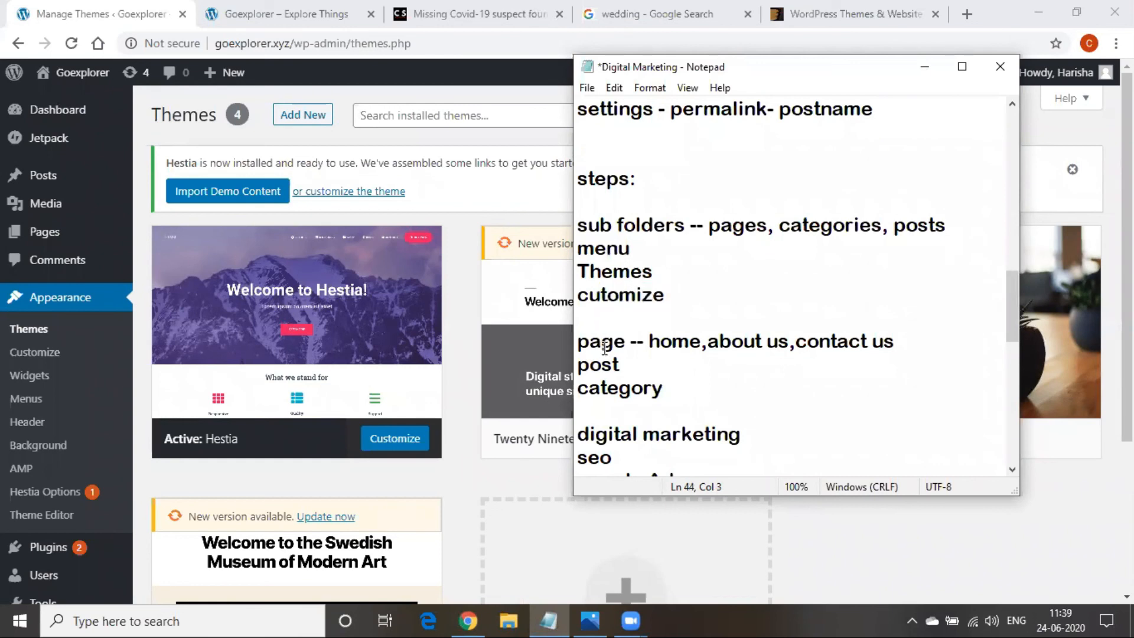
click(925, 66)
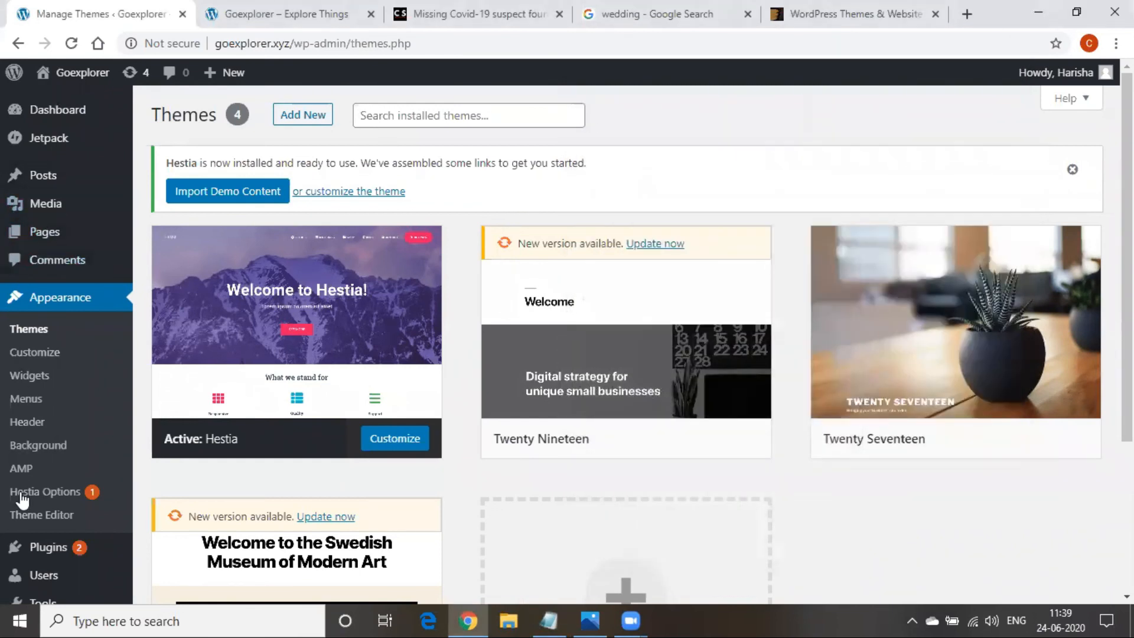
Open All Posts and check the Hello world! post in the live site's Blog section
mouse_move(36, 236)
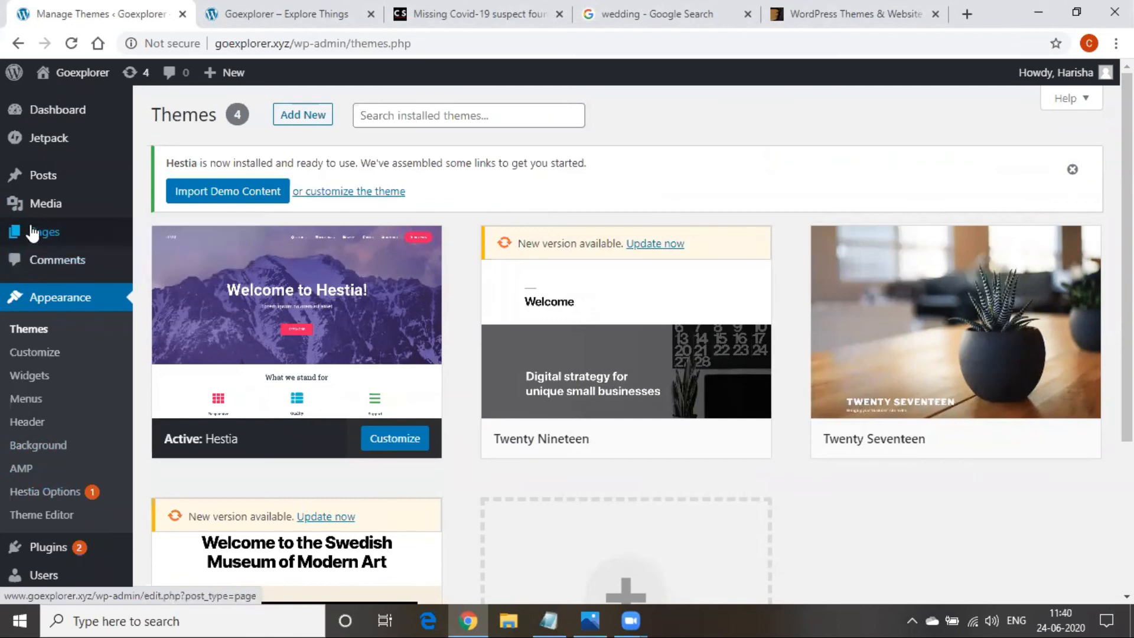
click(65, 176)
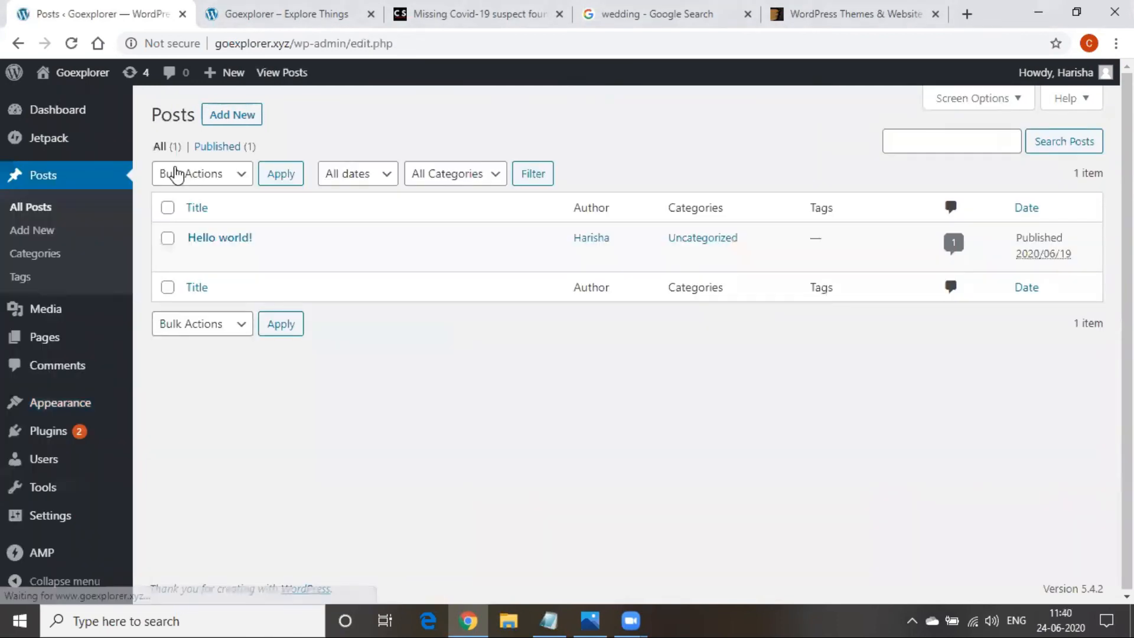
click(269, 8)
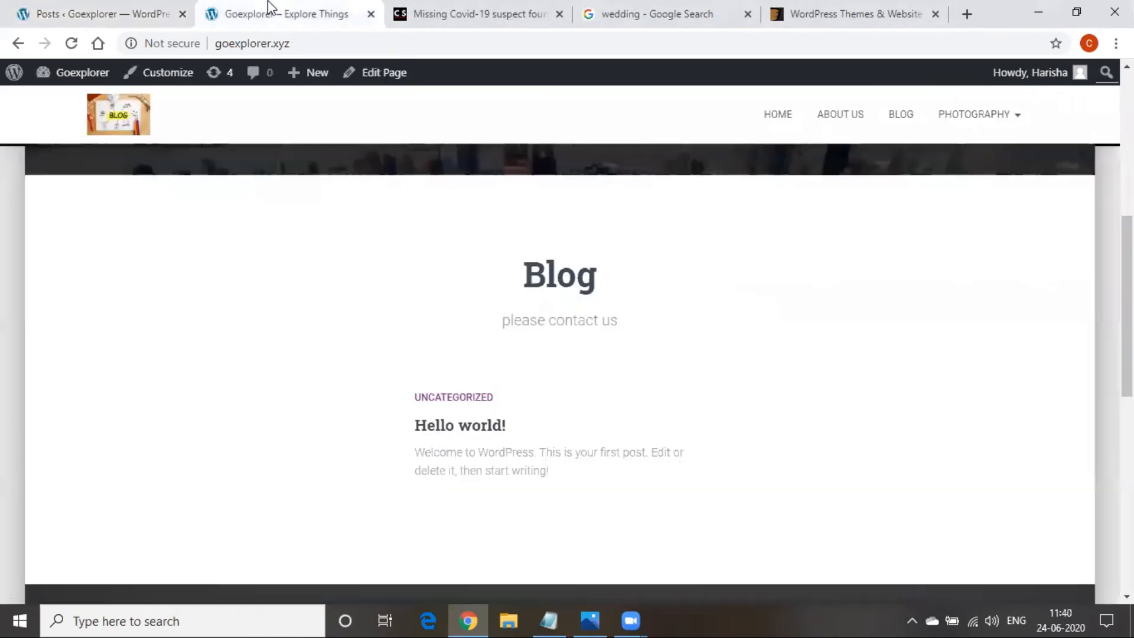
scroll(485, 451, down, 3)
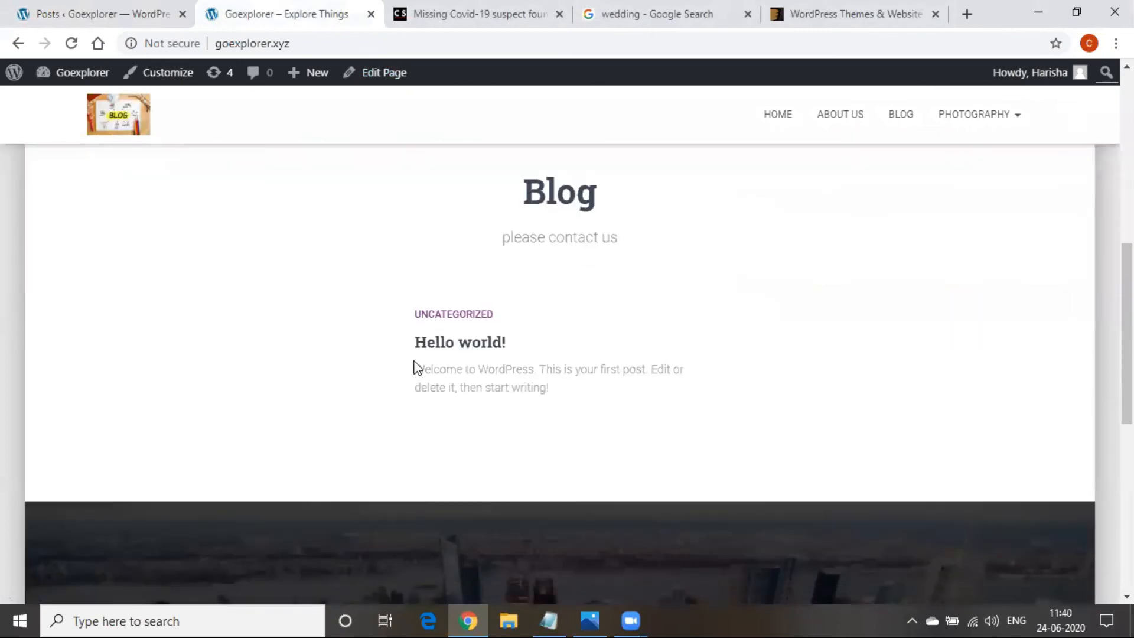
drag(415, 344, 671, 410)
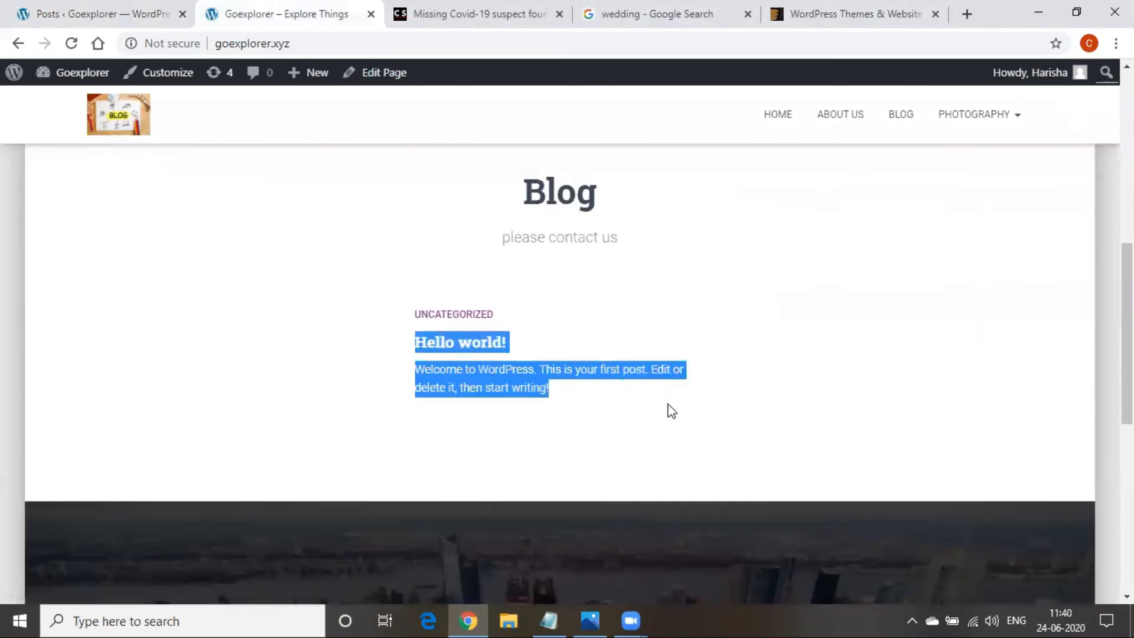
scroll(644, 459, up, 3)
scroll(647, 465, down, 1)
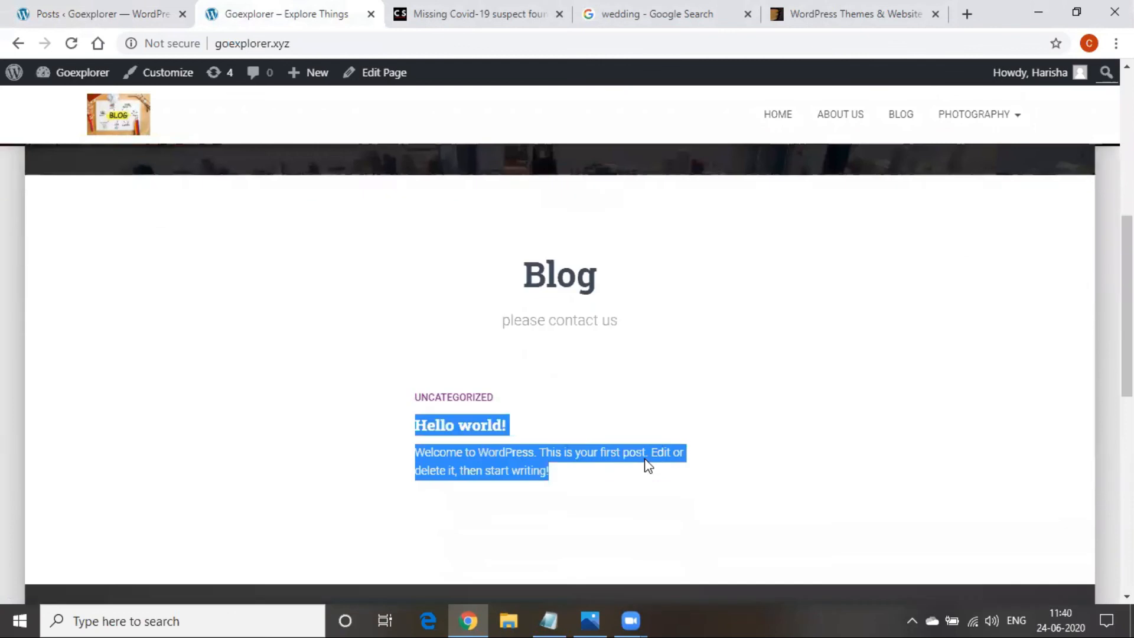
Move the Hello world! post to the Trash from the admin Posts list
click(115, 6)
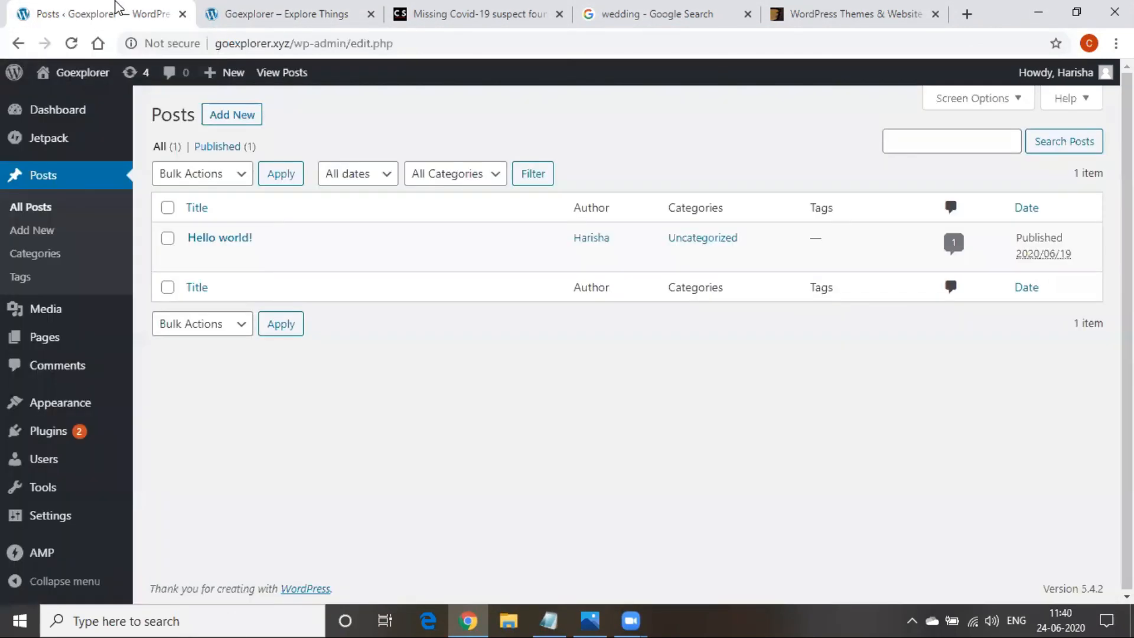
mouse_move(59, 127)
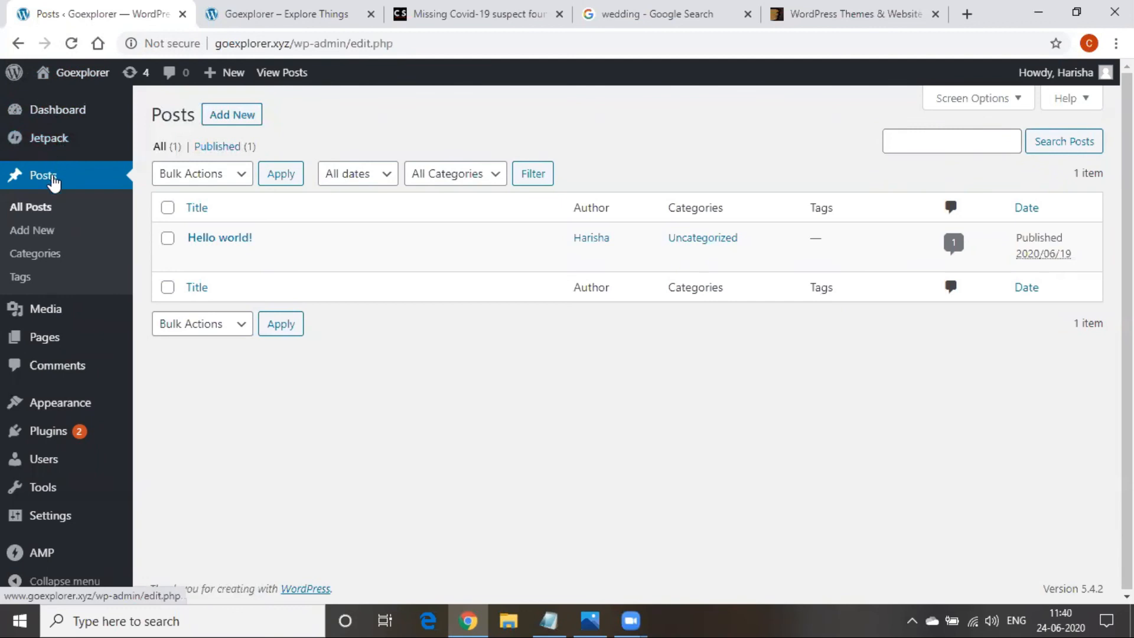
mouse_move(188, 237)
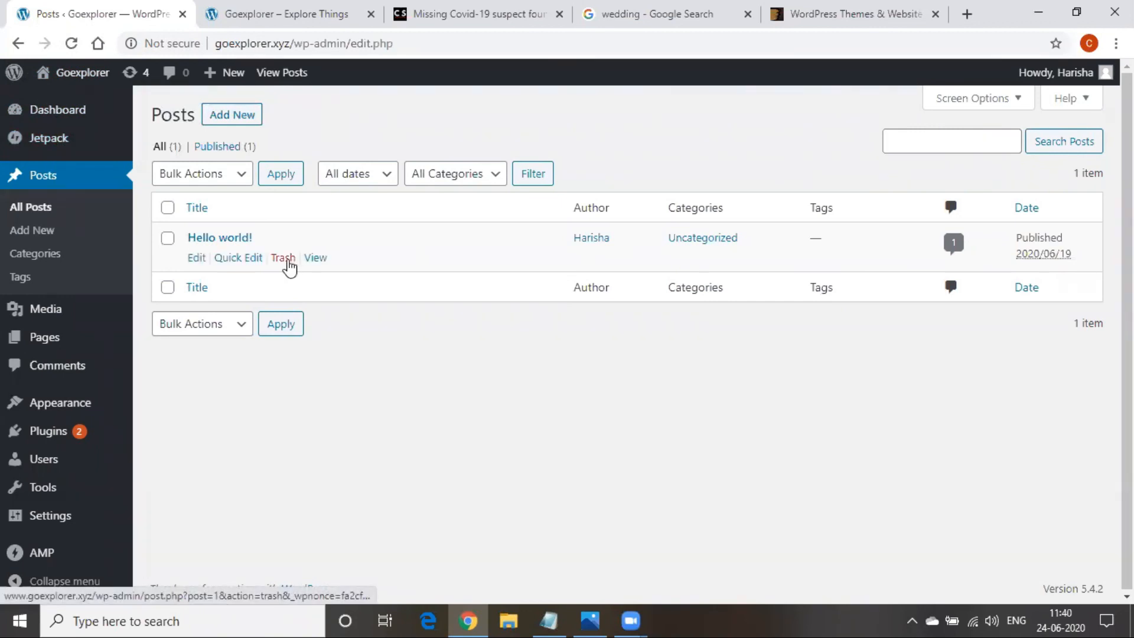
click(288, 260)
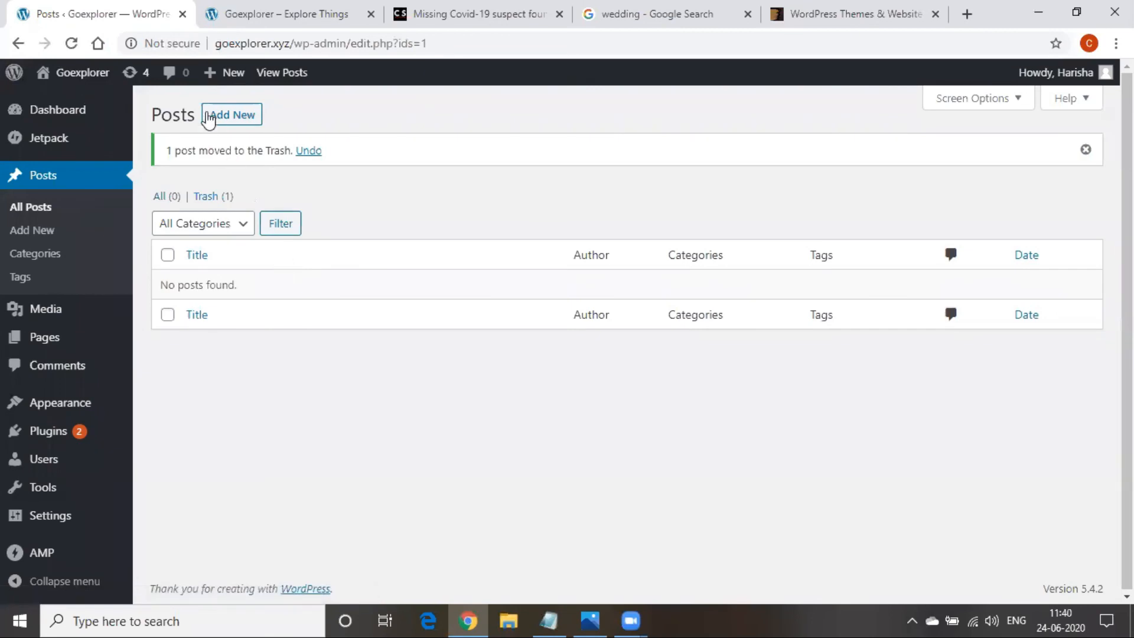
Reload the live homepage to confirm Hello world! no longer appears in the Blog section
click(268, 12)
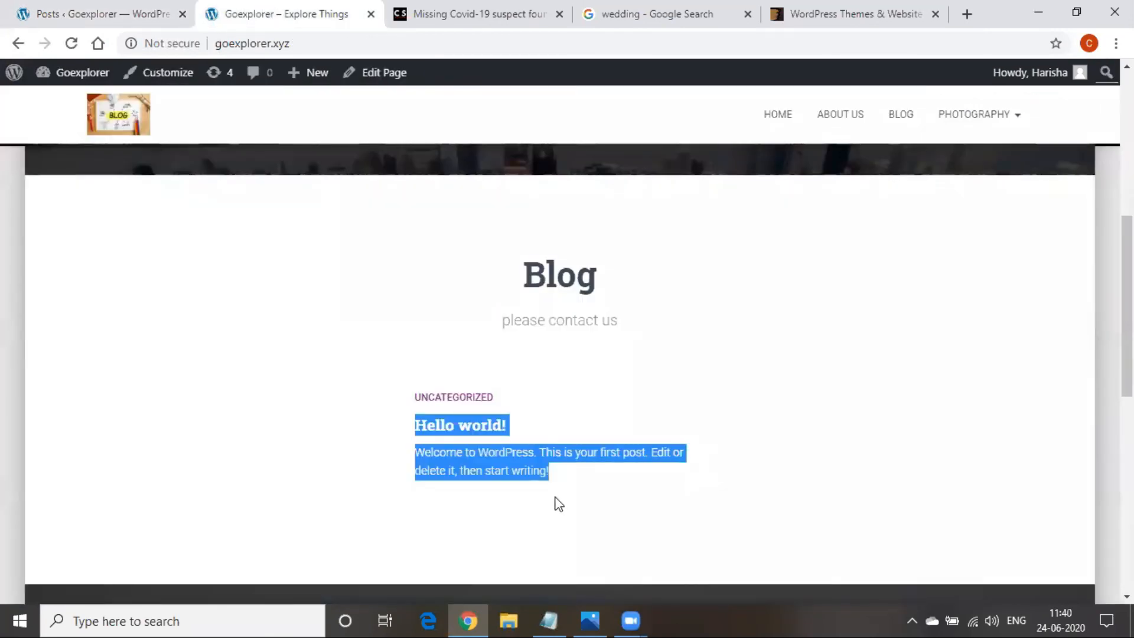
click(146, 10)
click(278, 13)
click(316, 39)
key(Return)
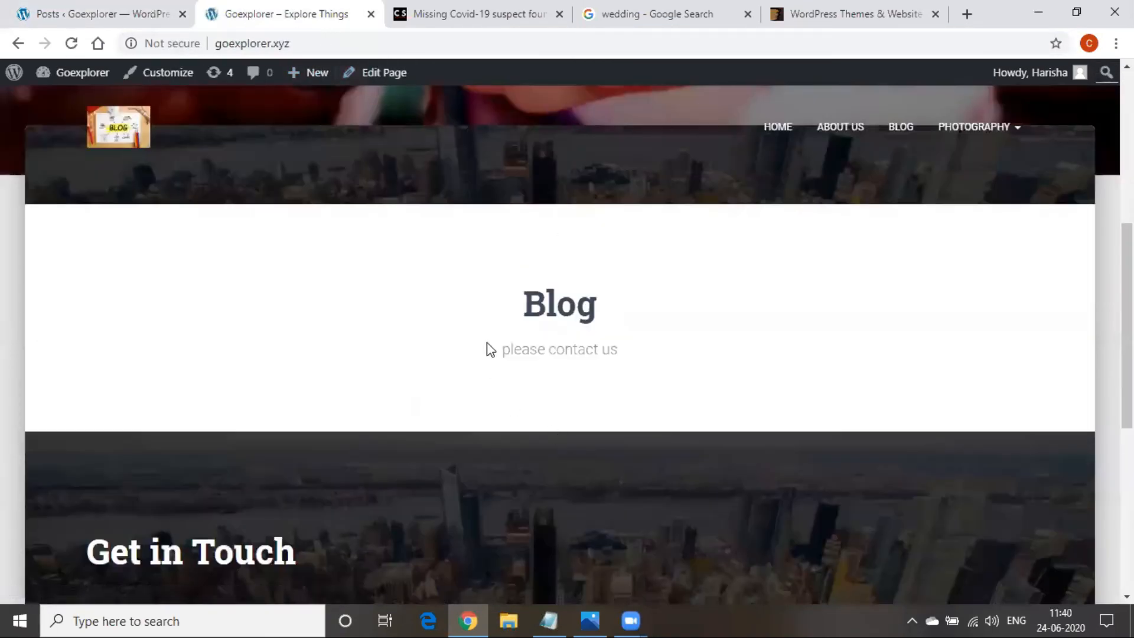
scroll(388, 449, up, 7)
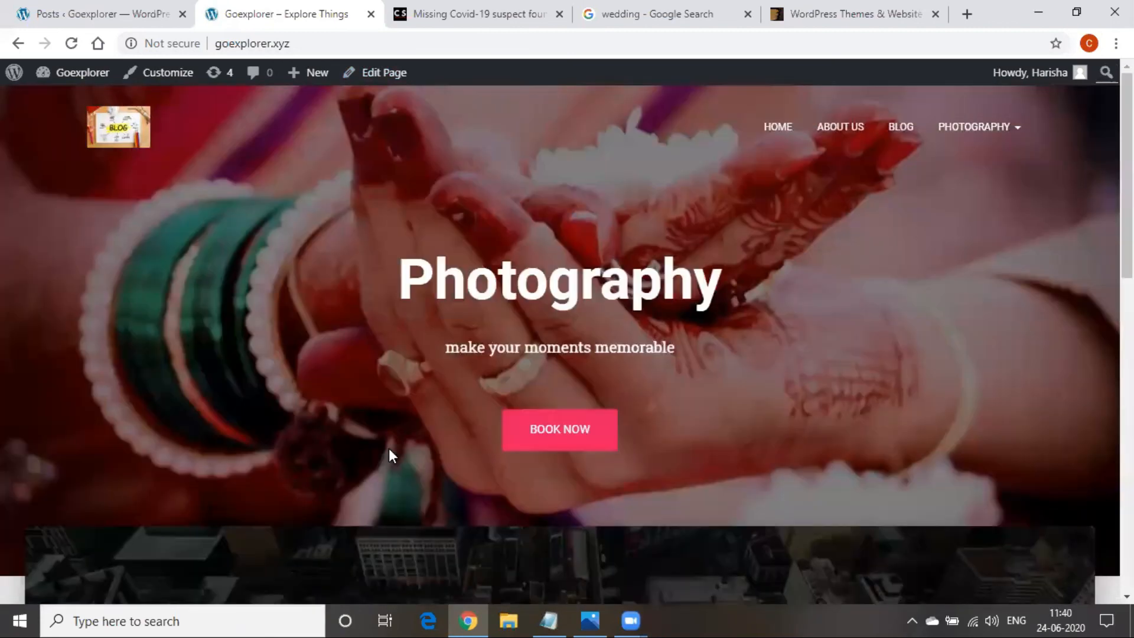
scroll(388, 448, down, 10)
scroll(388, 448, up, 8)
click(53, 7)
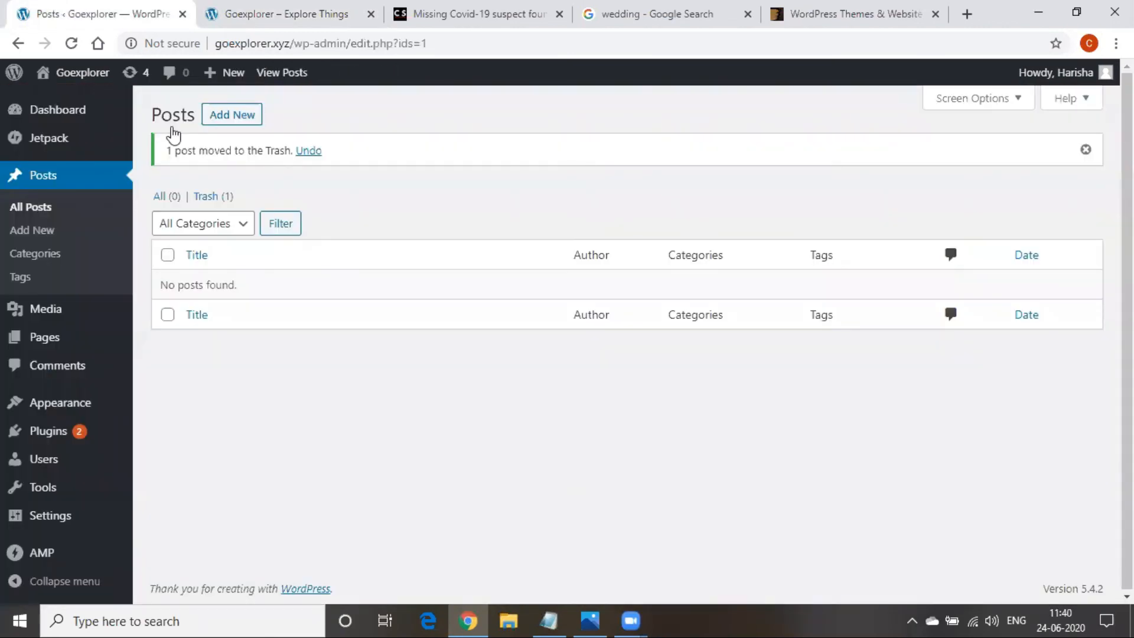